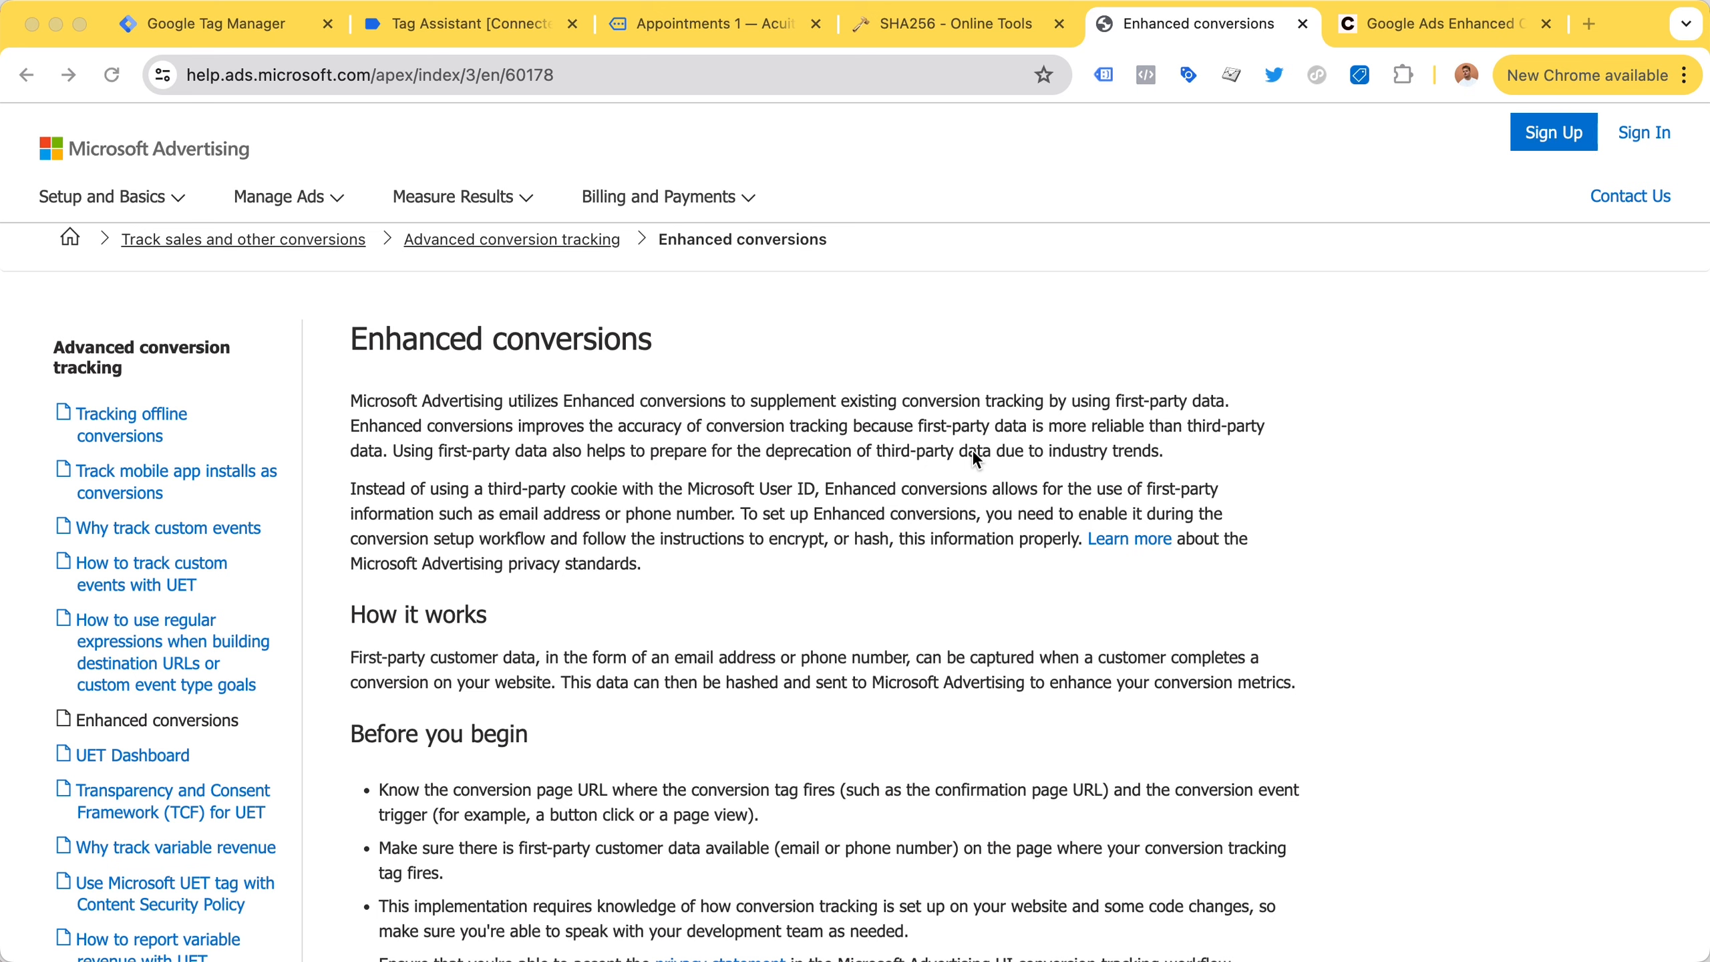
Read the introduction of Microsoft Advertising's Enhanced conversions help page.
scroll(972, 446, "down", 2)
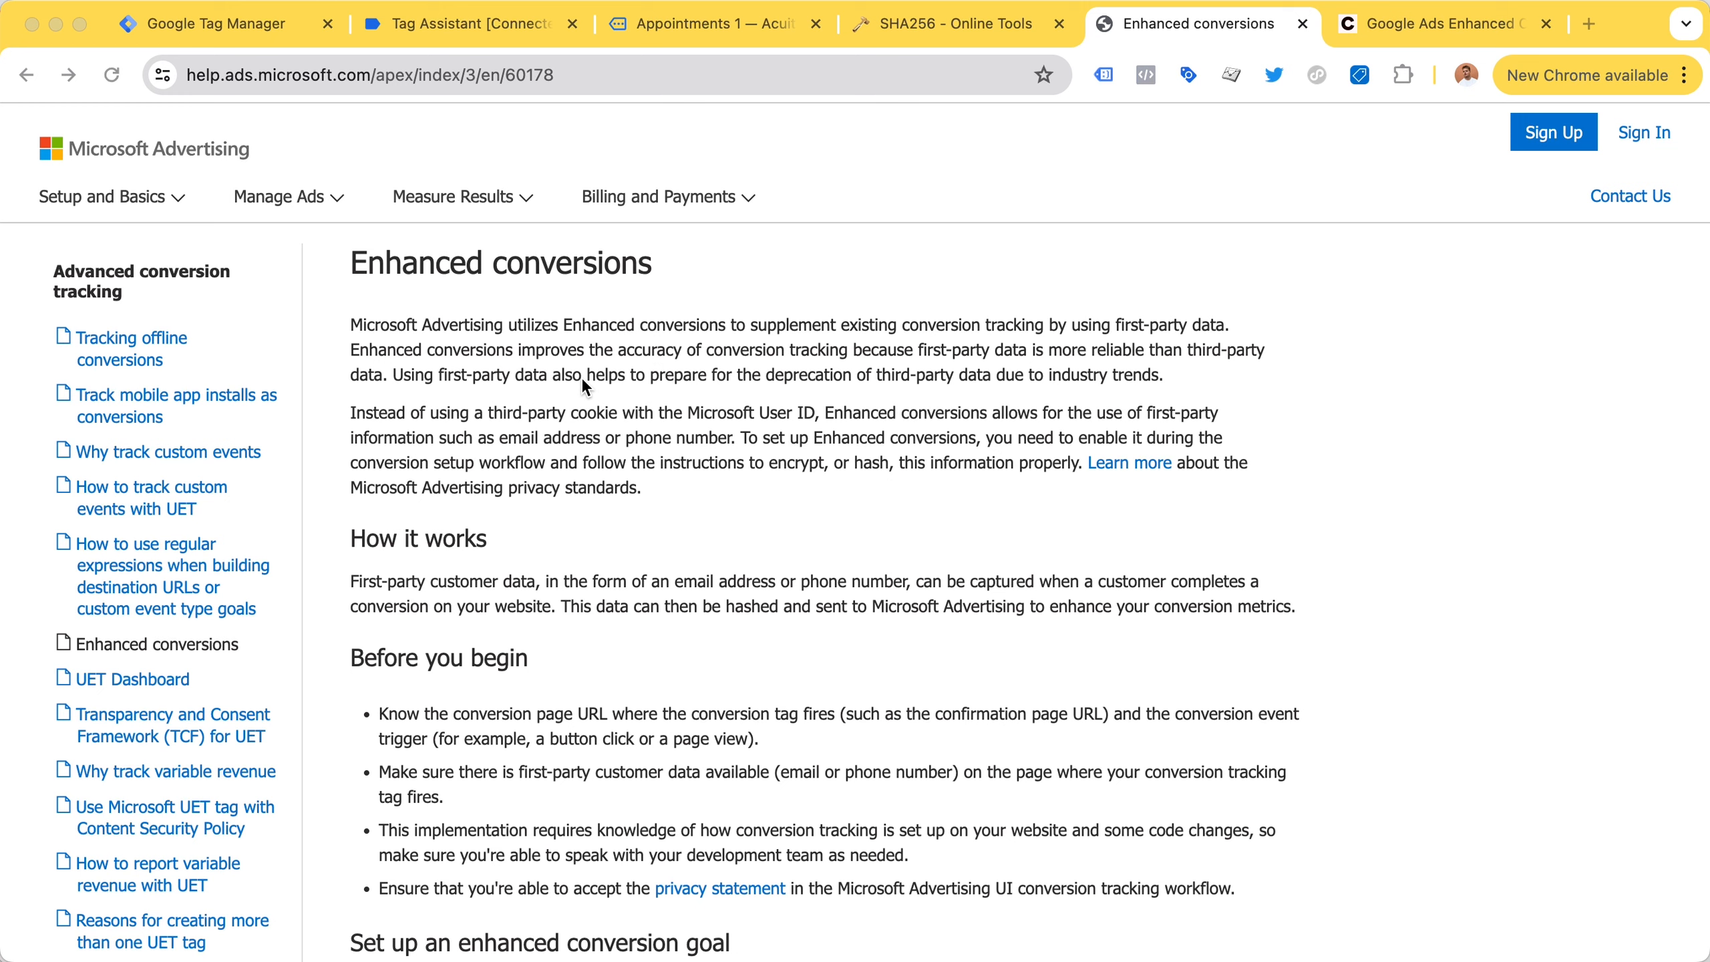
scroll(663, 436, "up", 1)
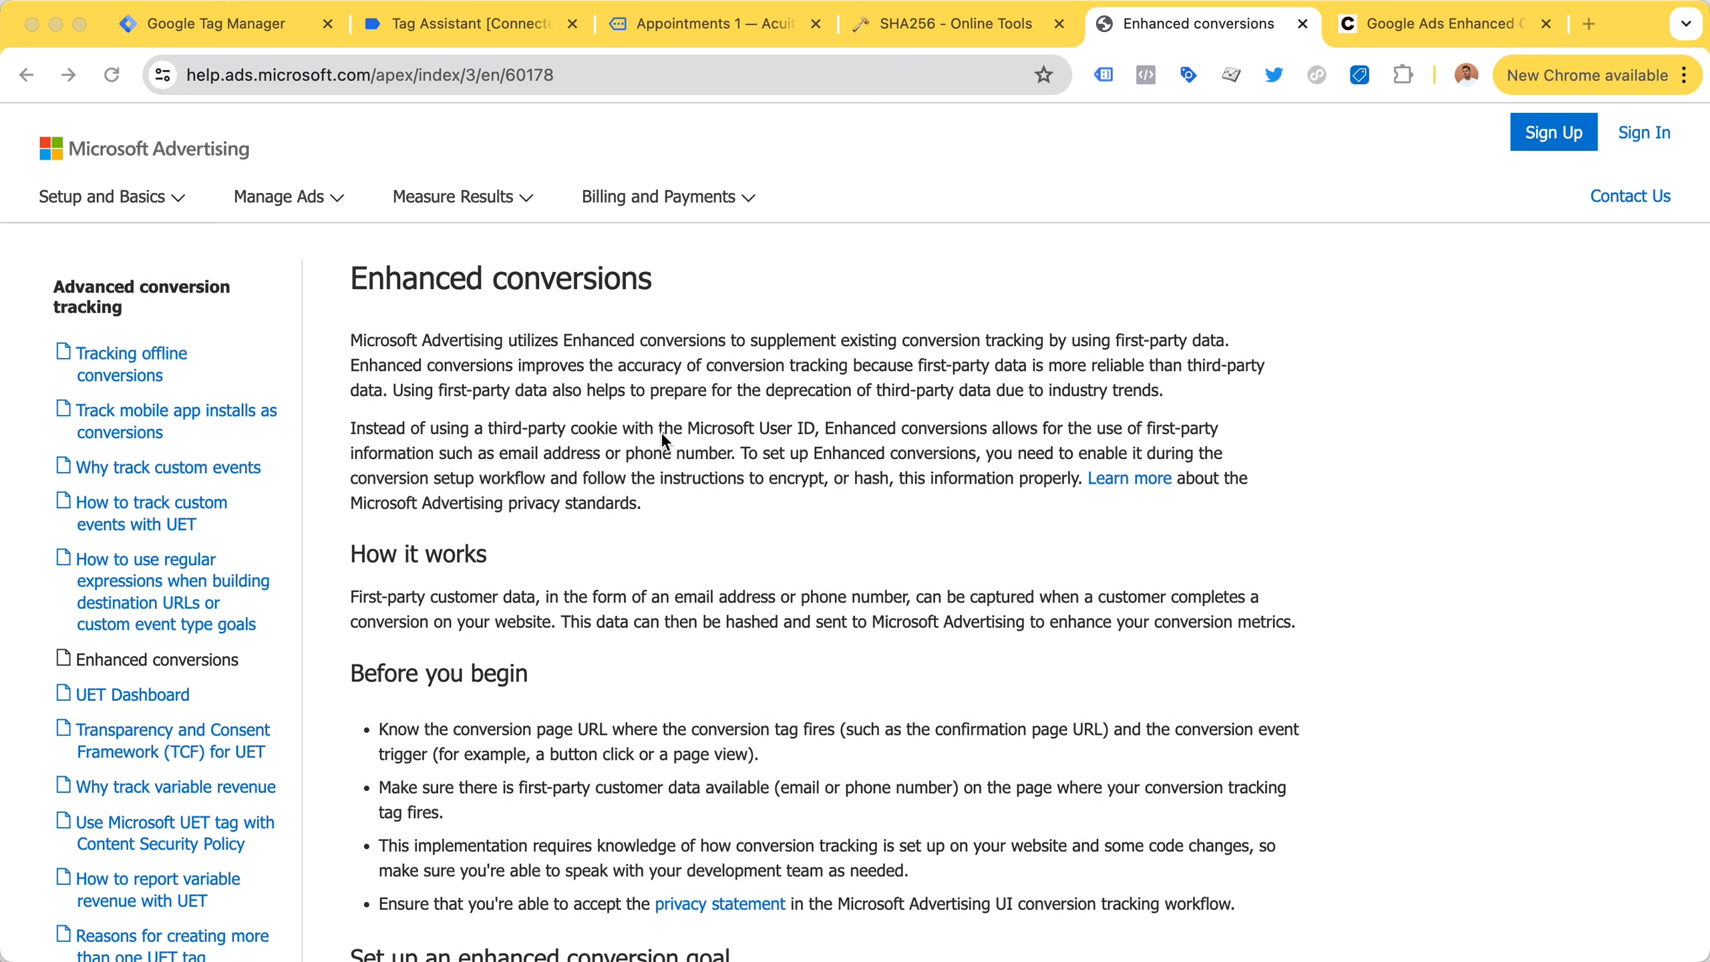
scroll(778, 414, "down", 1)
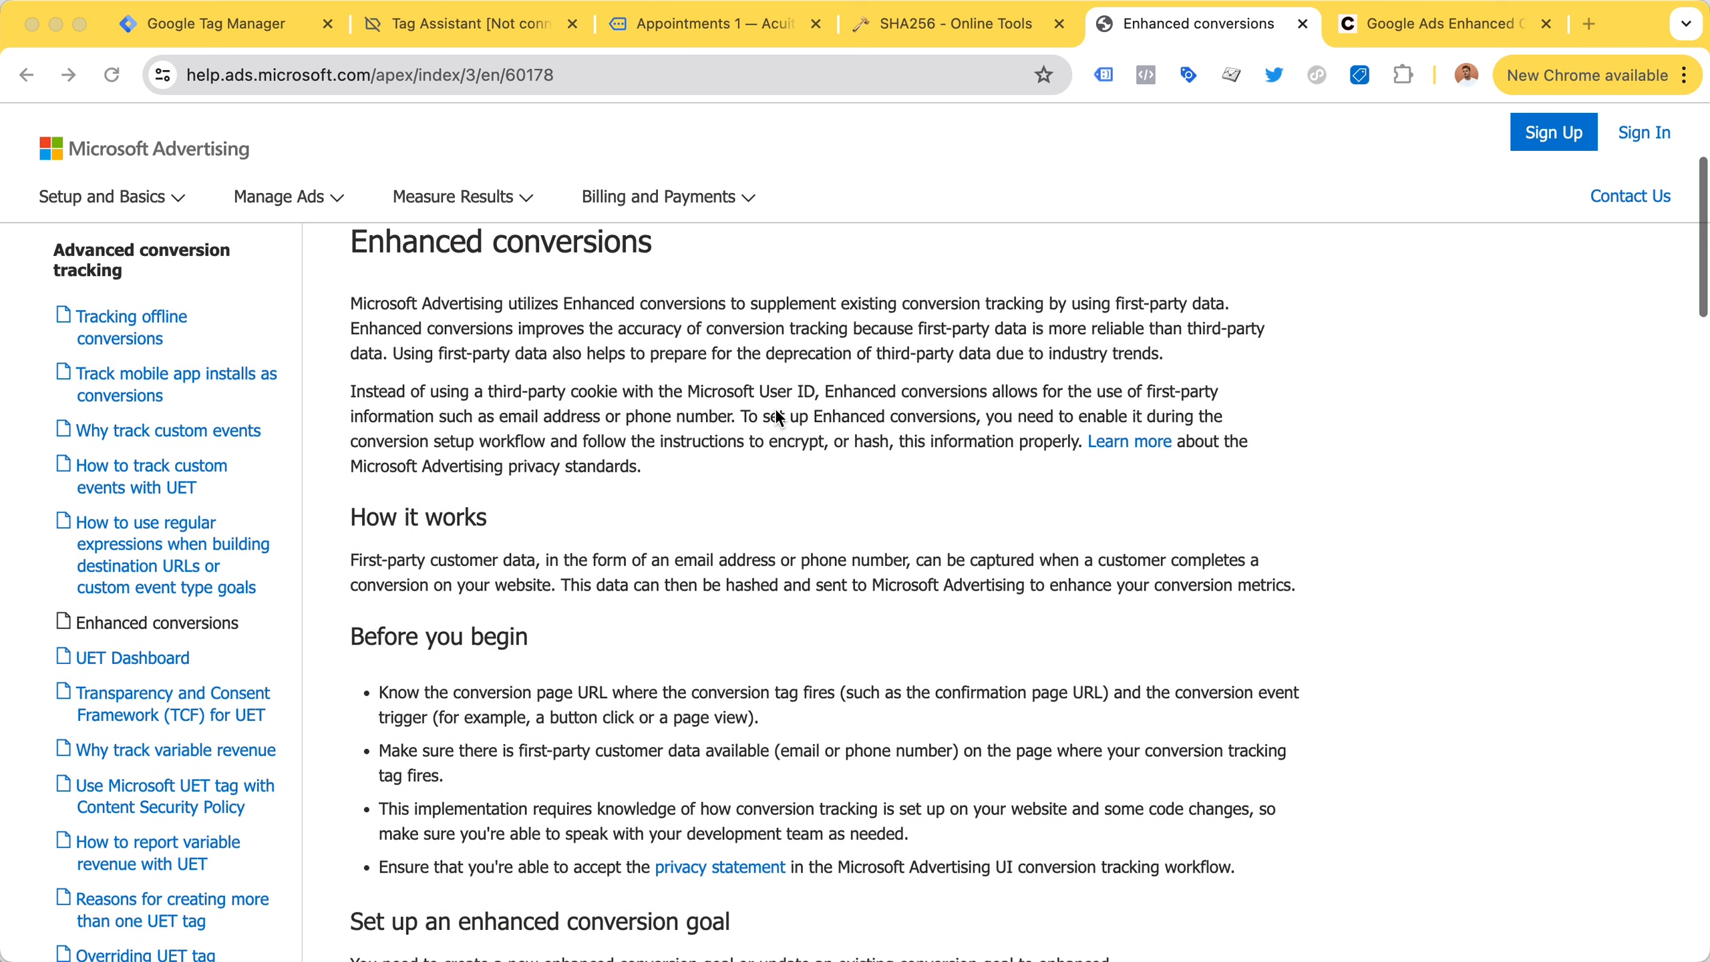
scroll(780, 418, "up", 1)
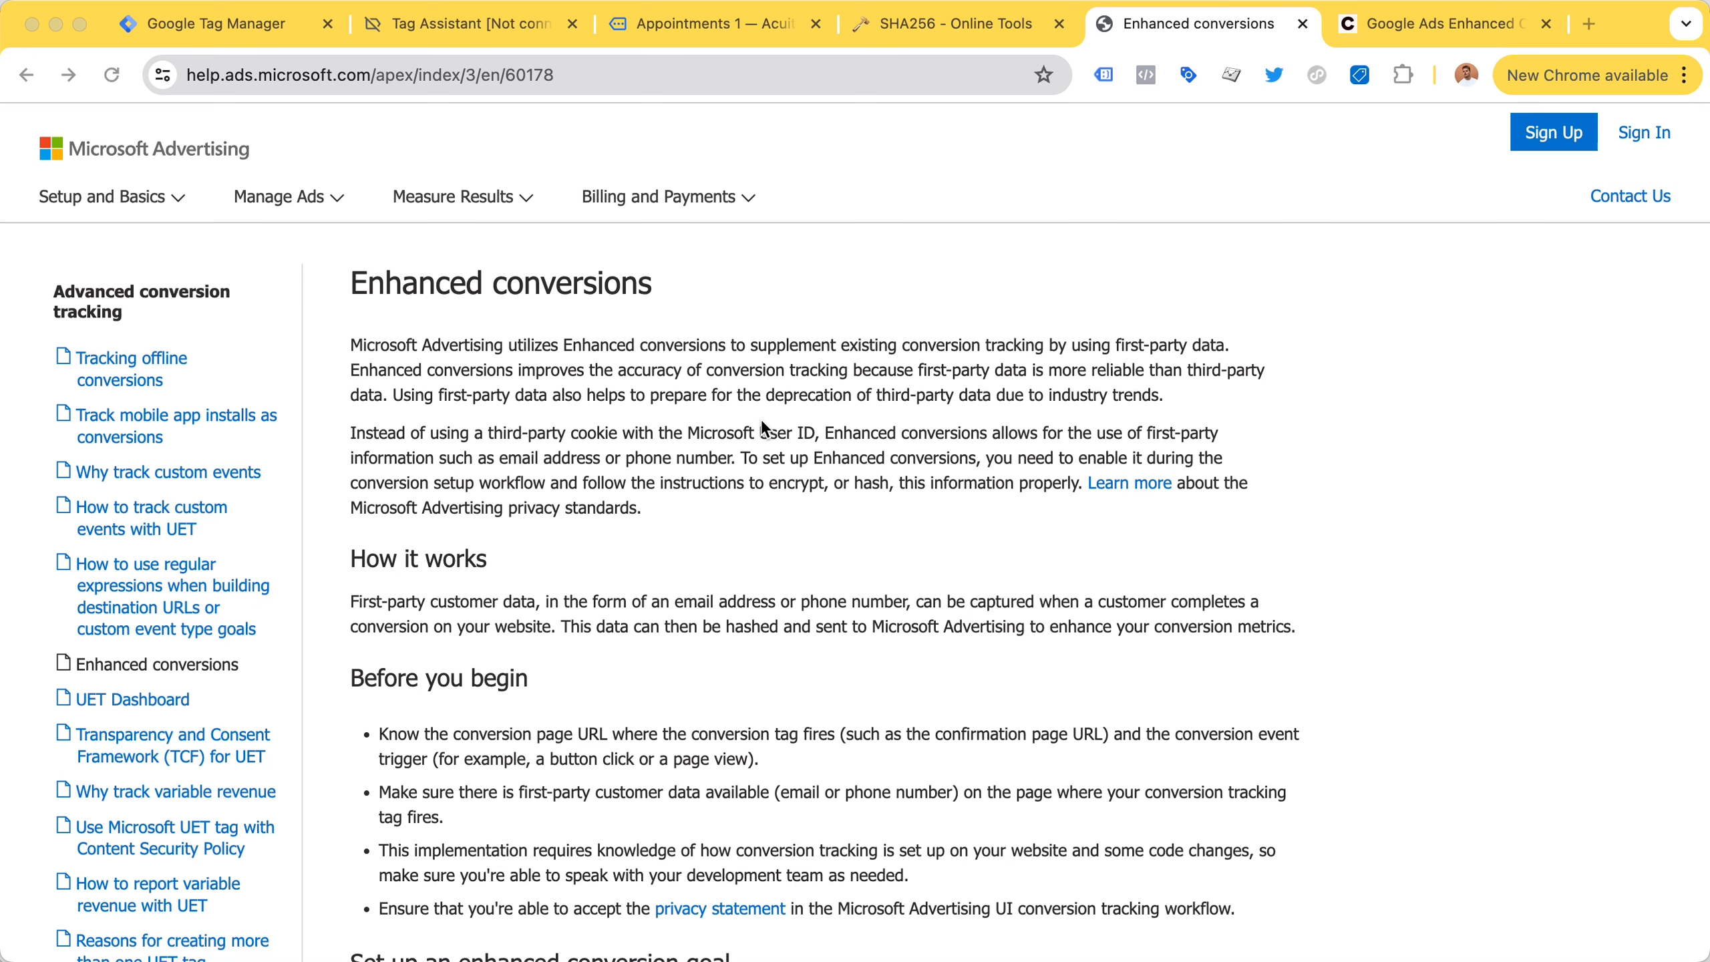
Switch to the Google Ads Enhanced Conversion Tracking article and find its sections on classic and enhanced conversions.
left_click(1381, 24)
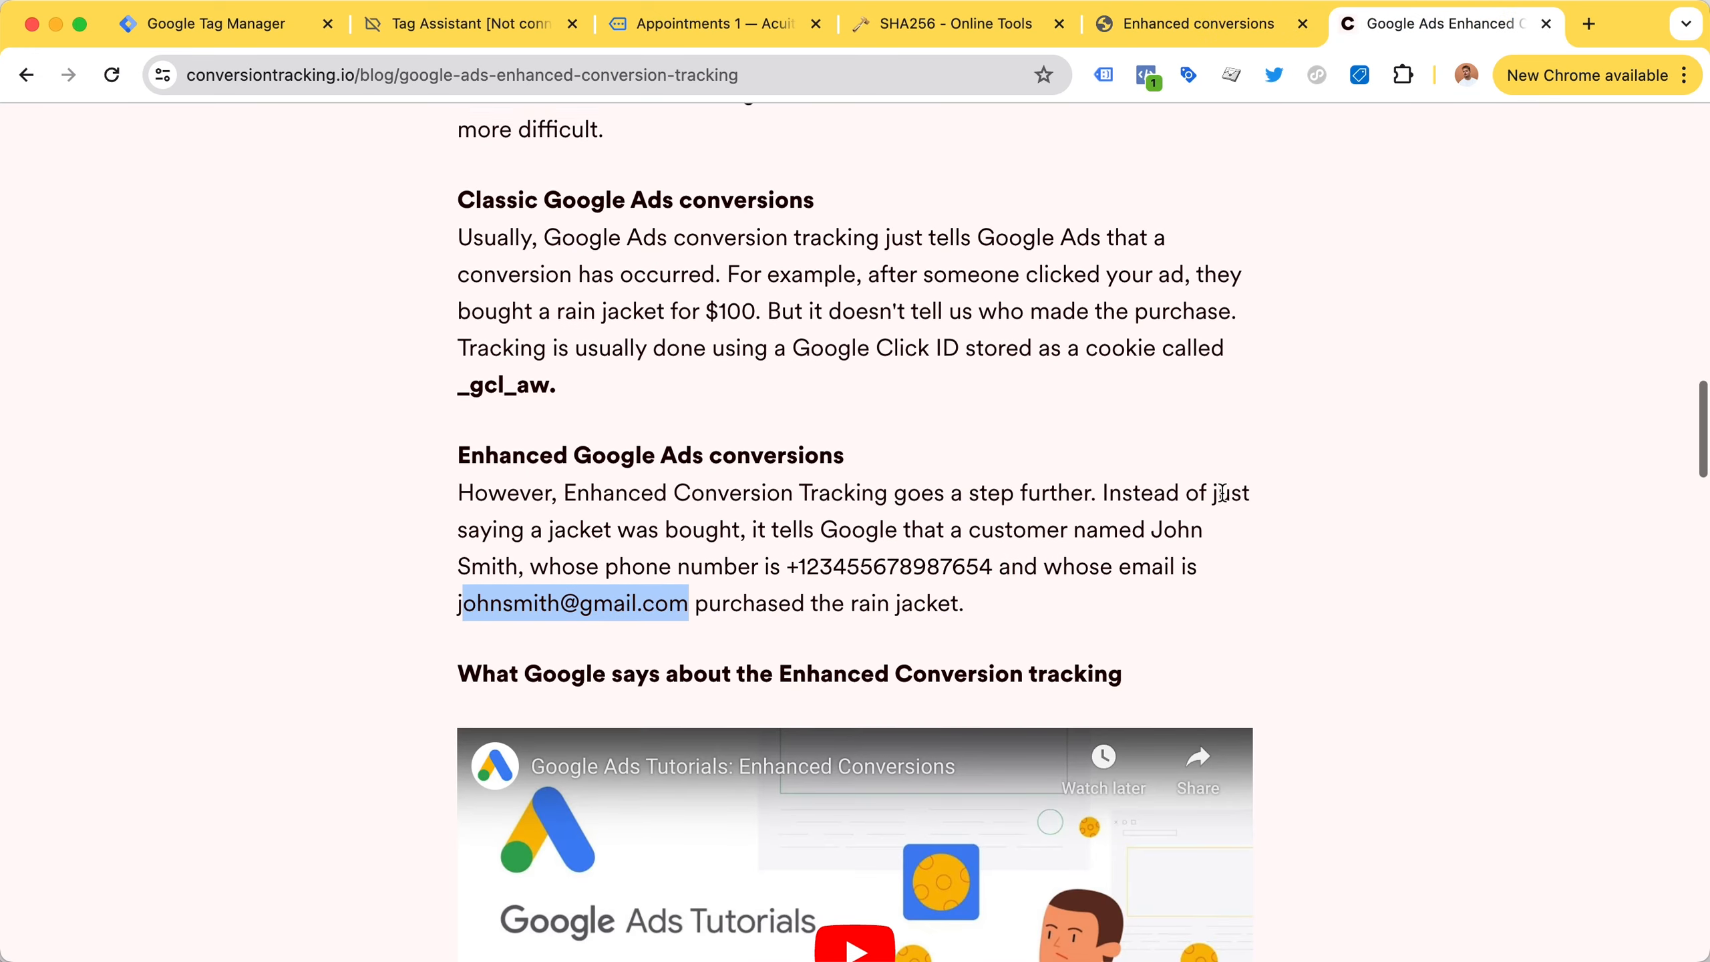
scroll(1222, 492, "up", 15)
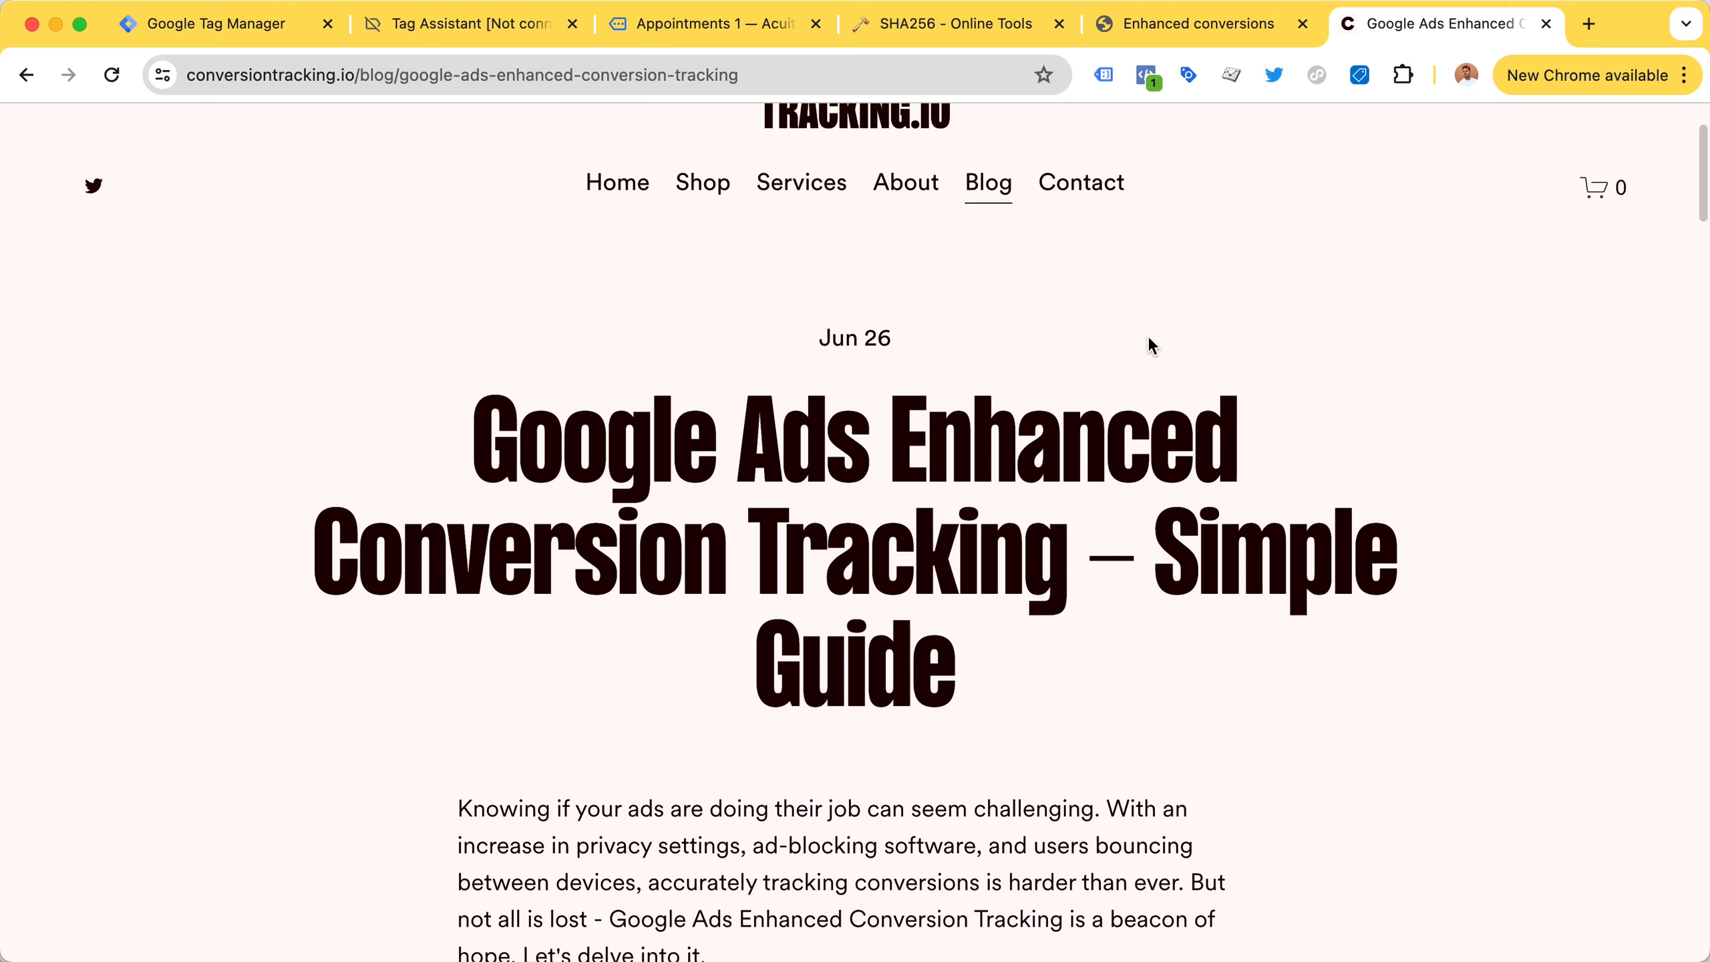
scroll(1126, 376, "down", 5)
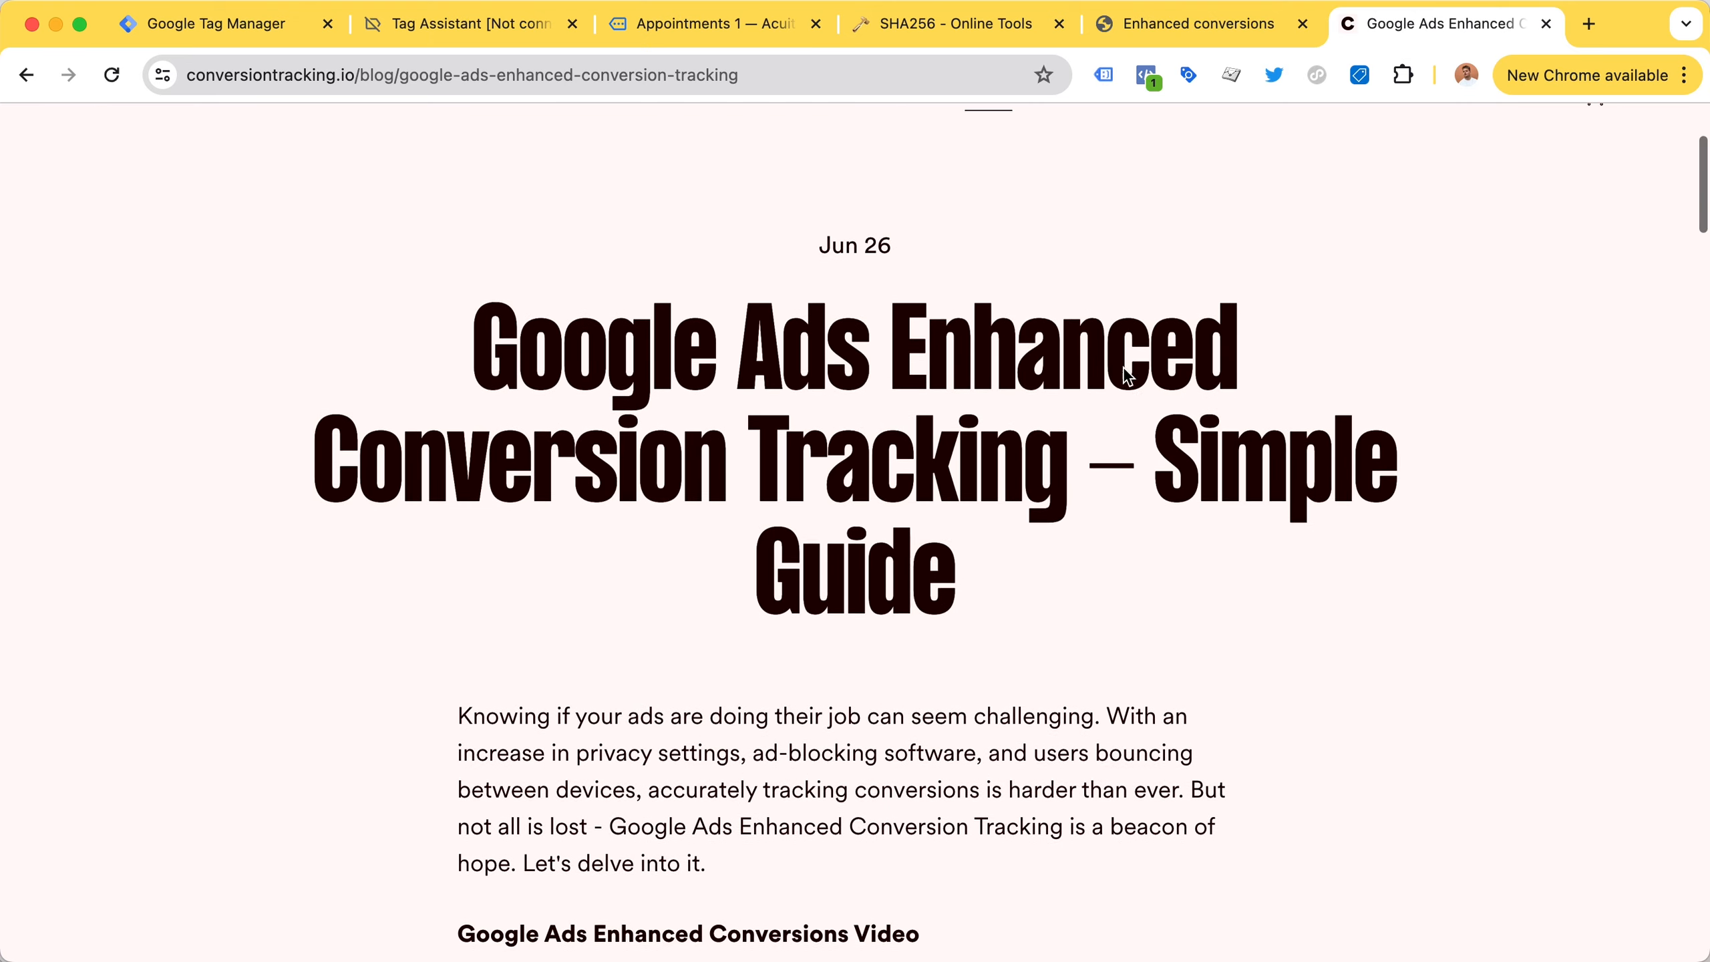
scroll(1126, 376, "down", 20)
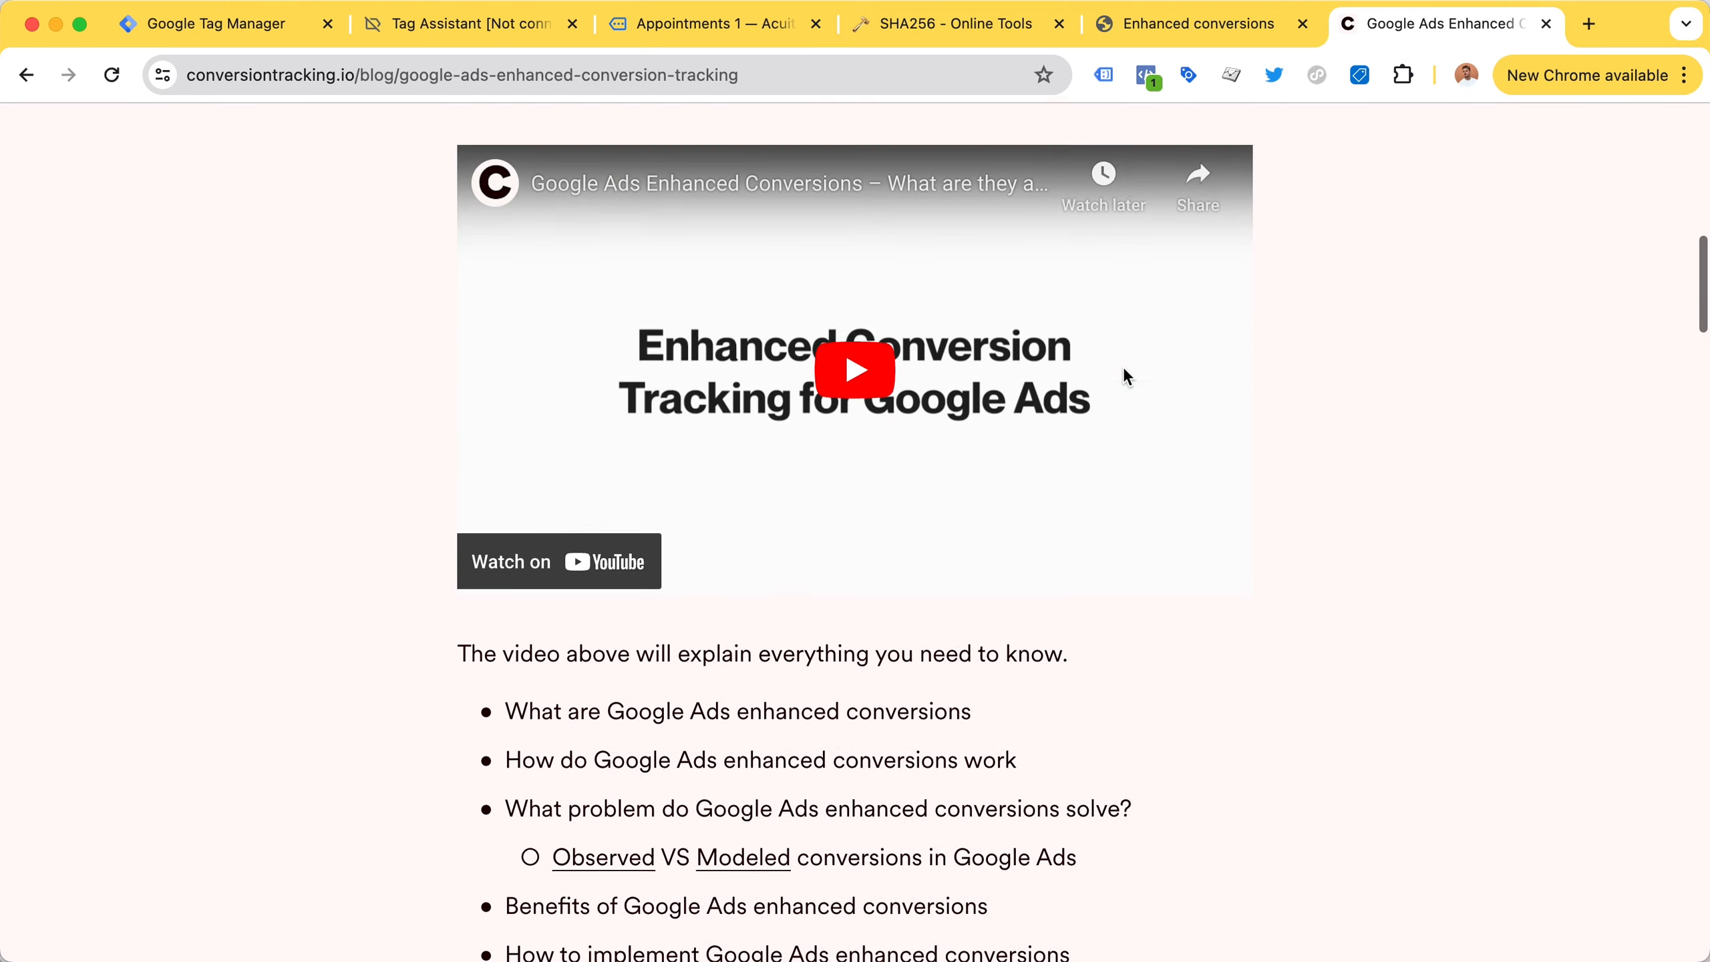
scroll(1128, 376, "down", 9)
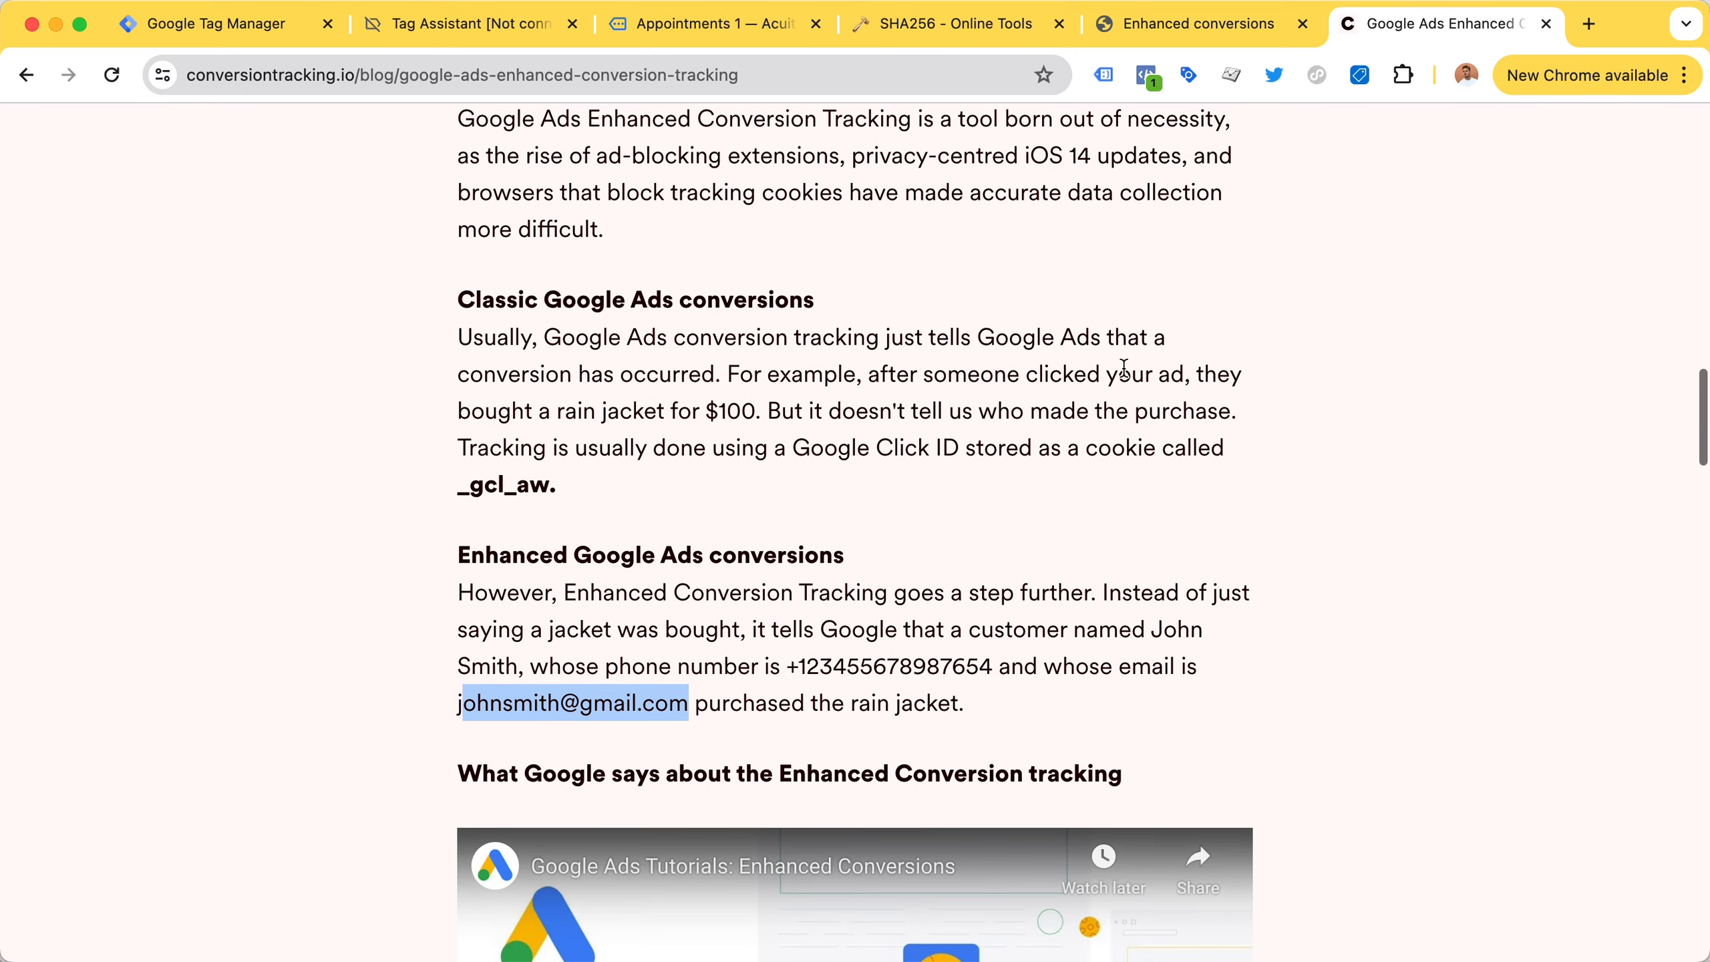
left_click(612, 539)
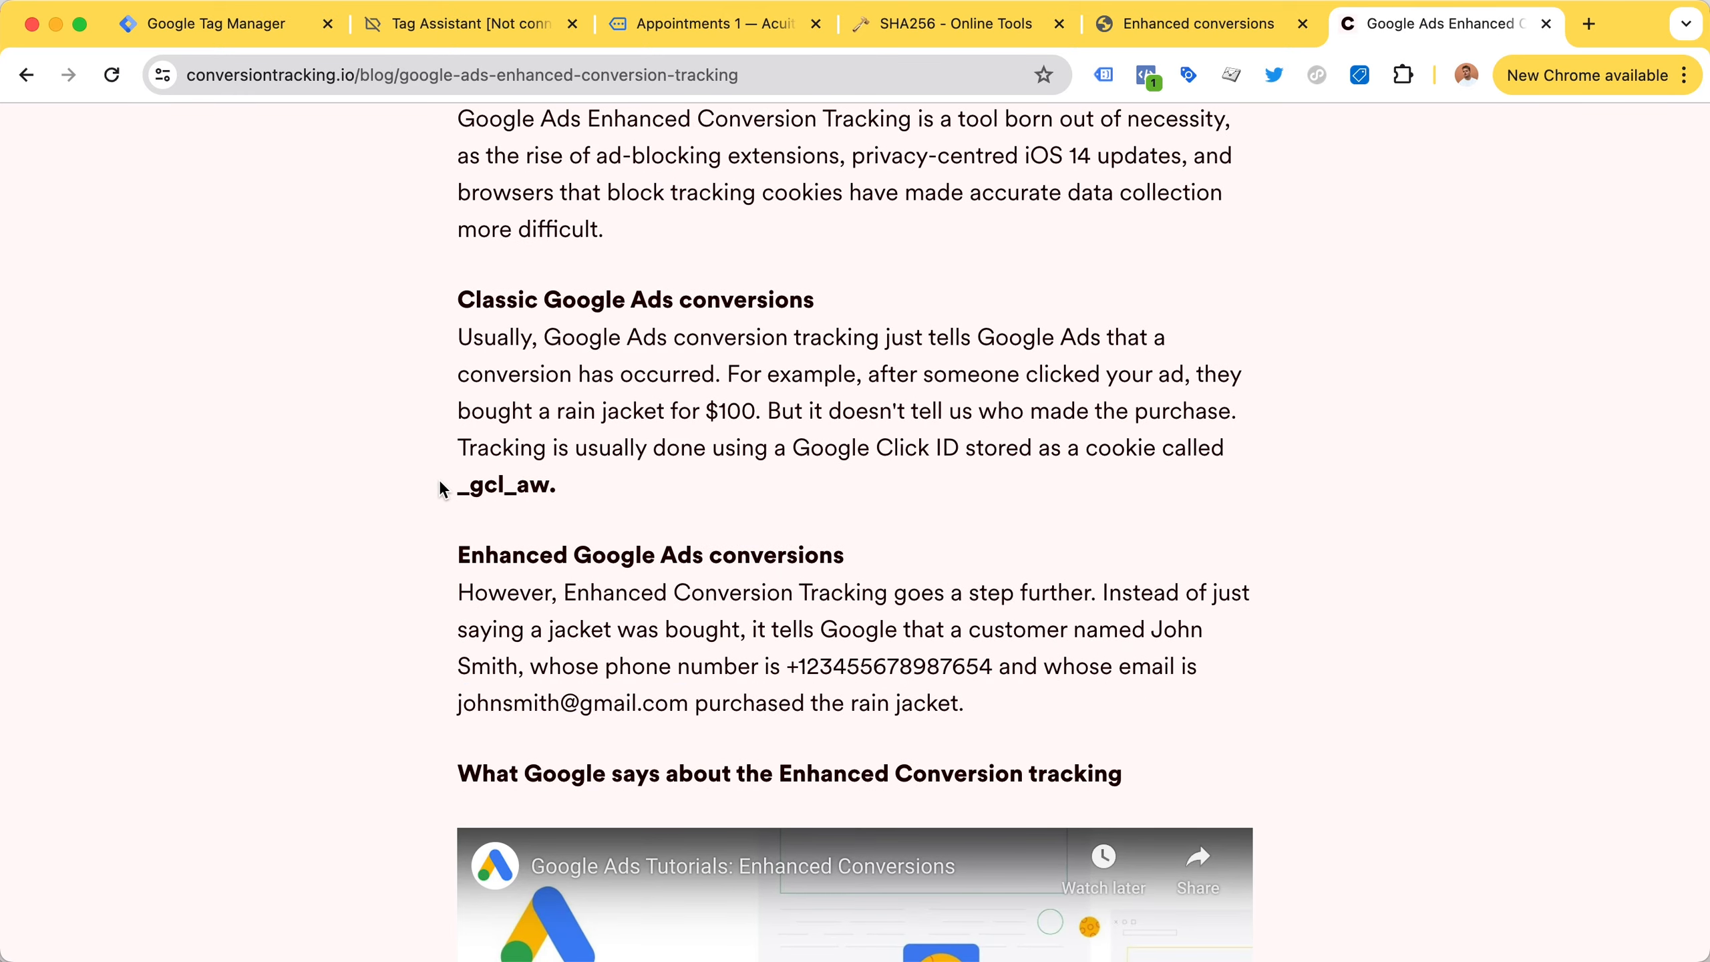
Highlight the _gcl_aw cookie name and the term Google Click ID in the classic conversions paragraph.
left_click_drag(458, 485, 550, 482)
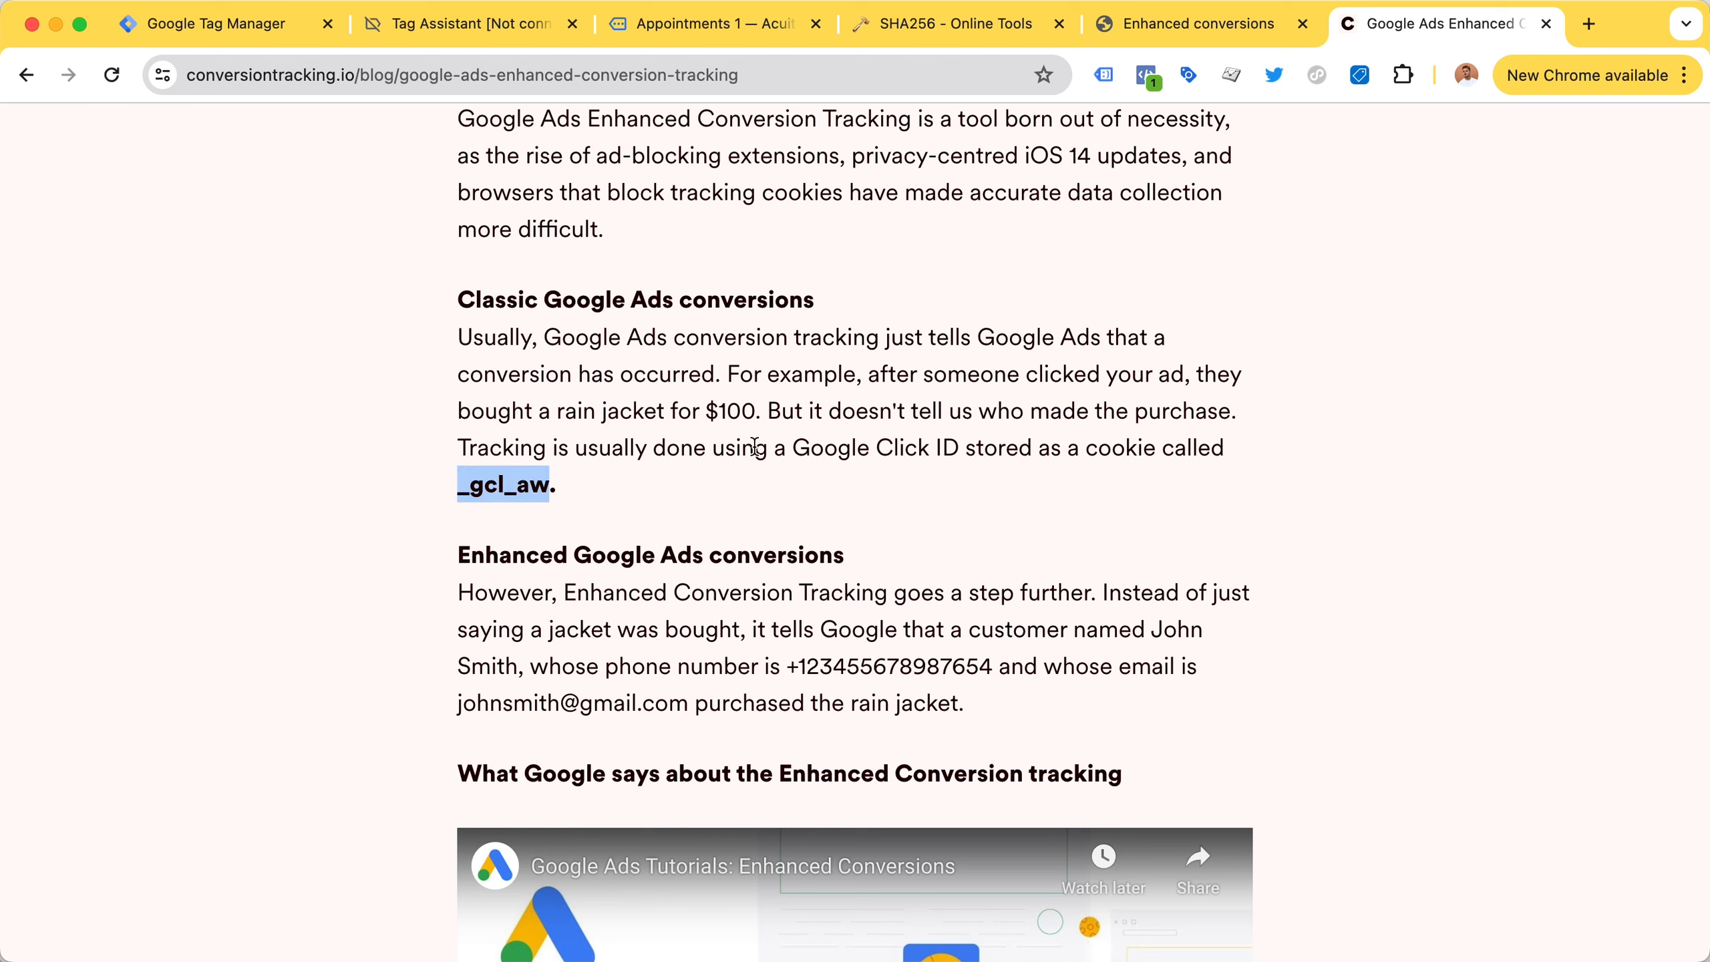
left_click_drag(793, 447, 957, 448)
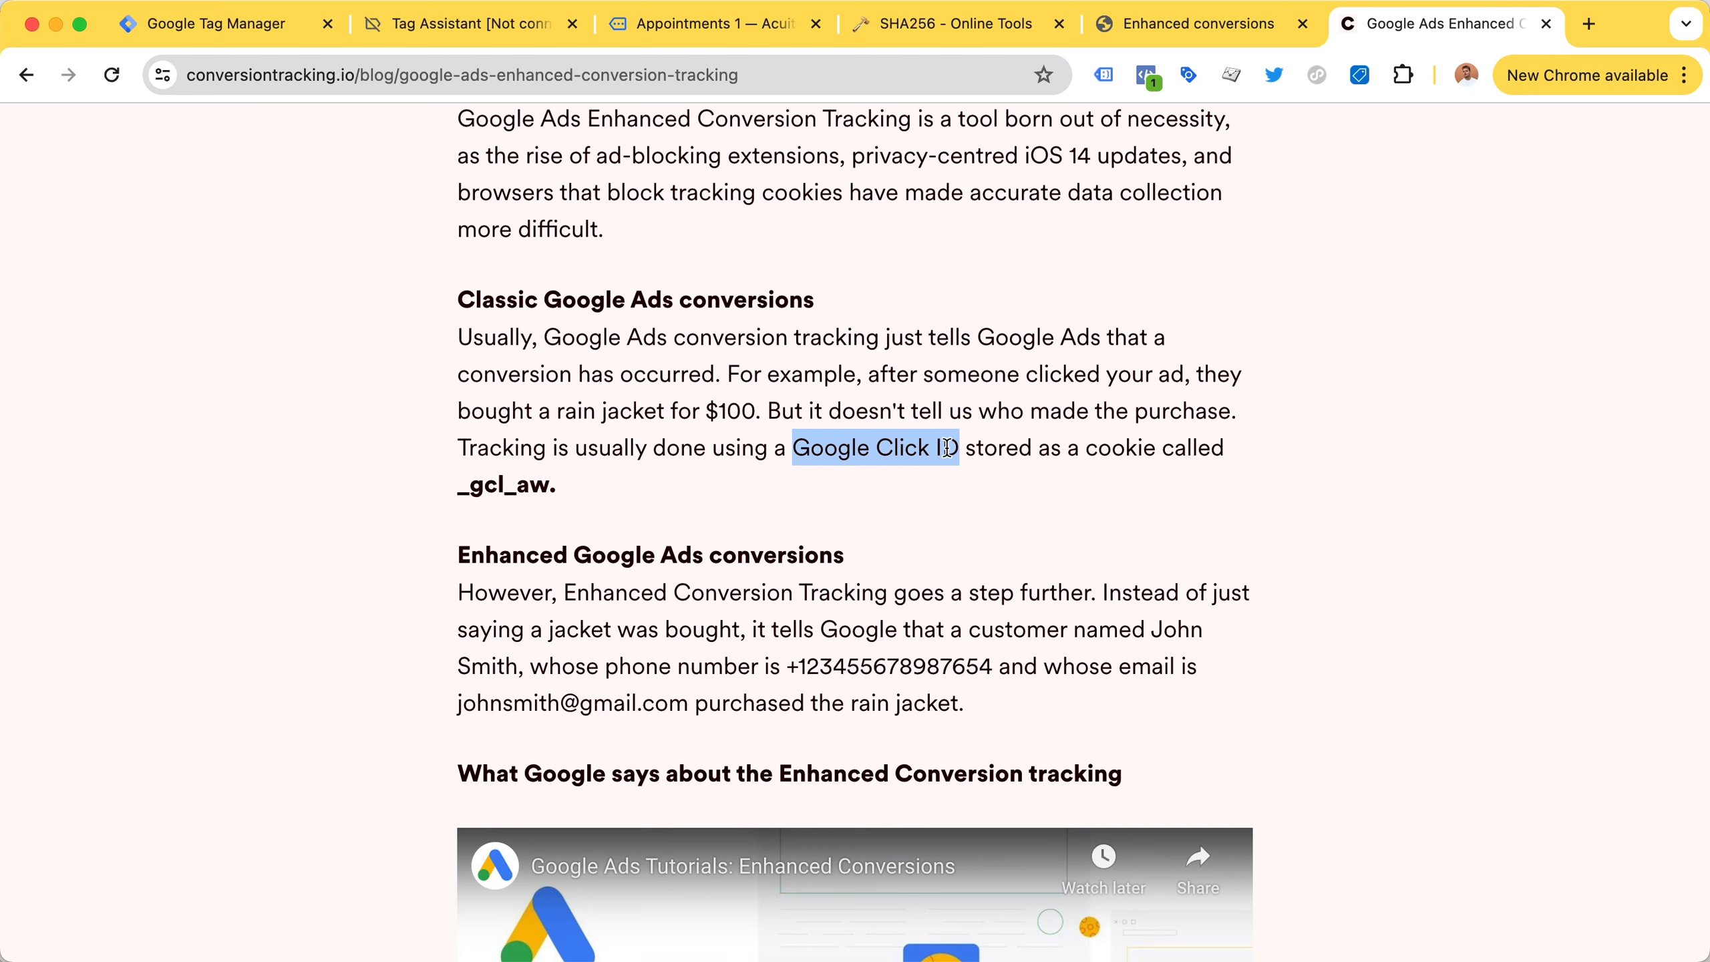
left_click_drag(460, 484, 548, 485)
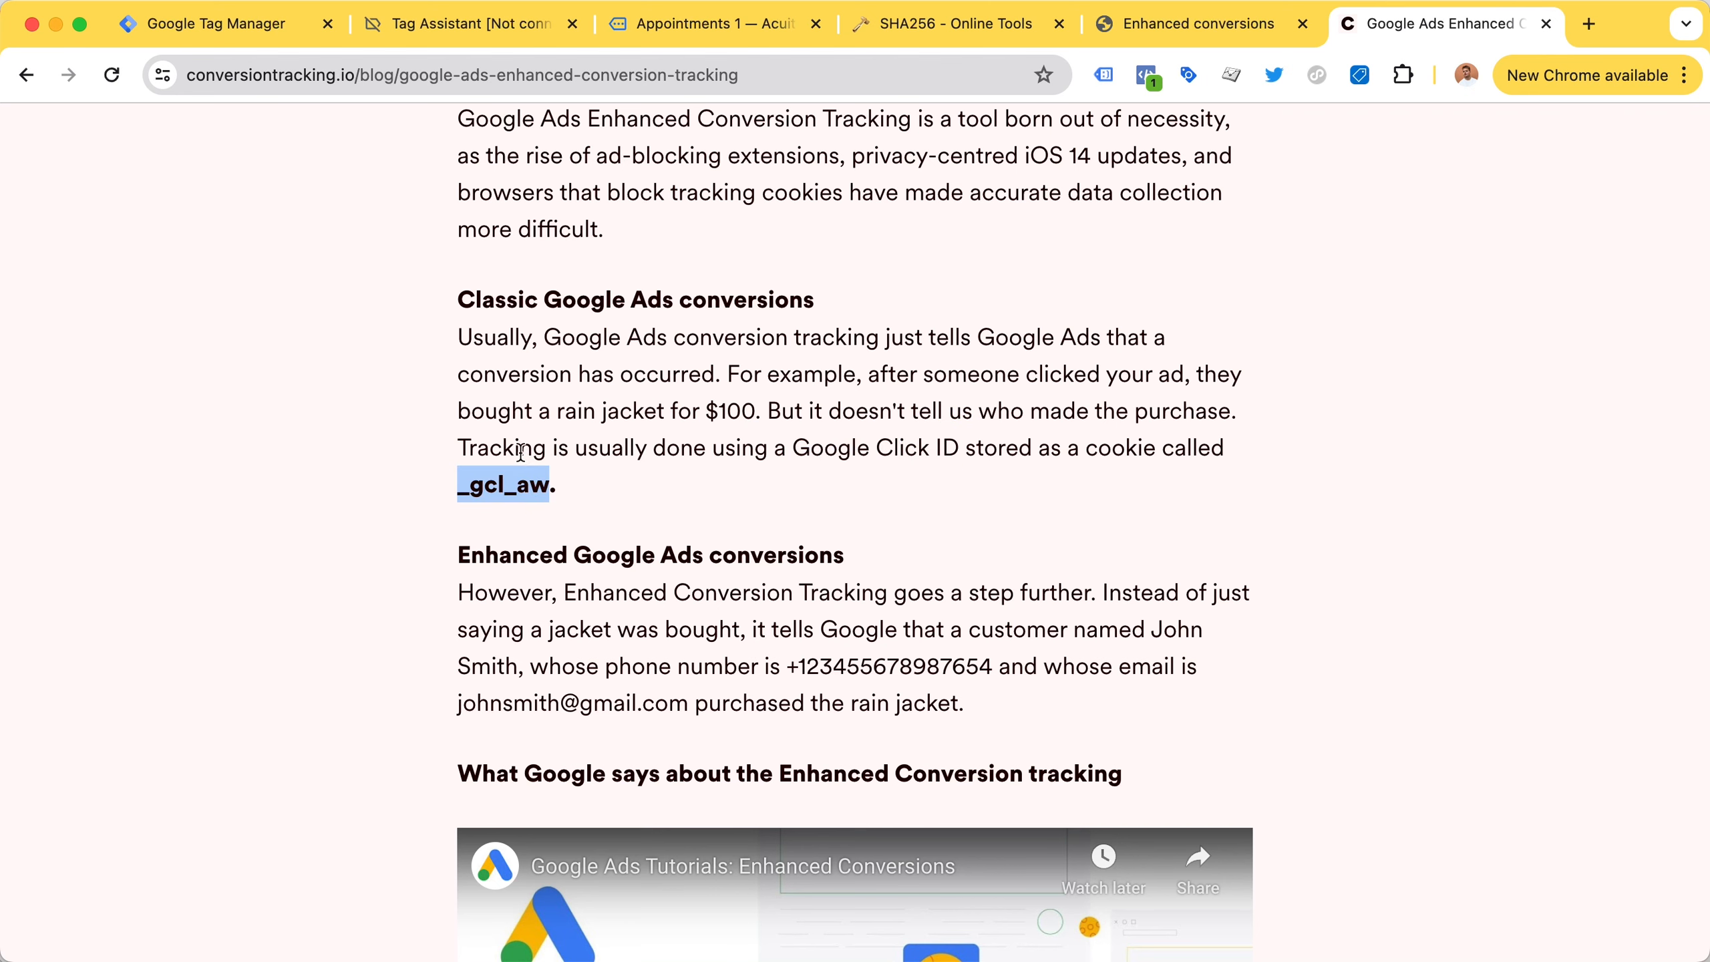
Switch to Google Tag Manager, search the tag list for "conversio", and open the Google Ads Conversion Linker tag.
left_click(276, 26)
key("super+f")
type("conversio")
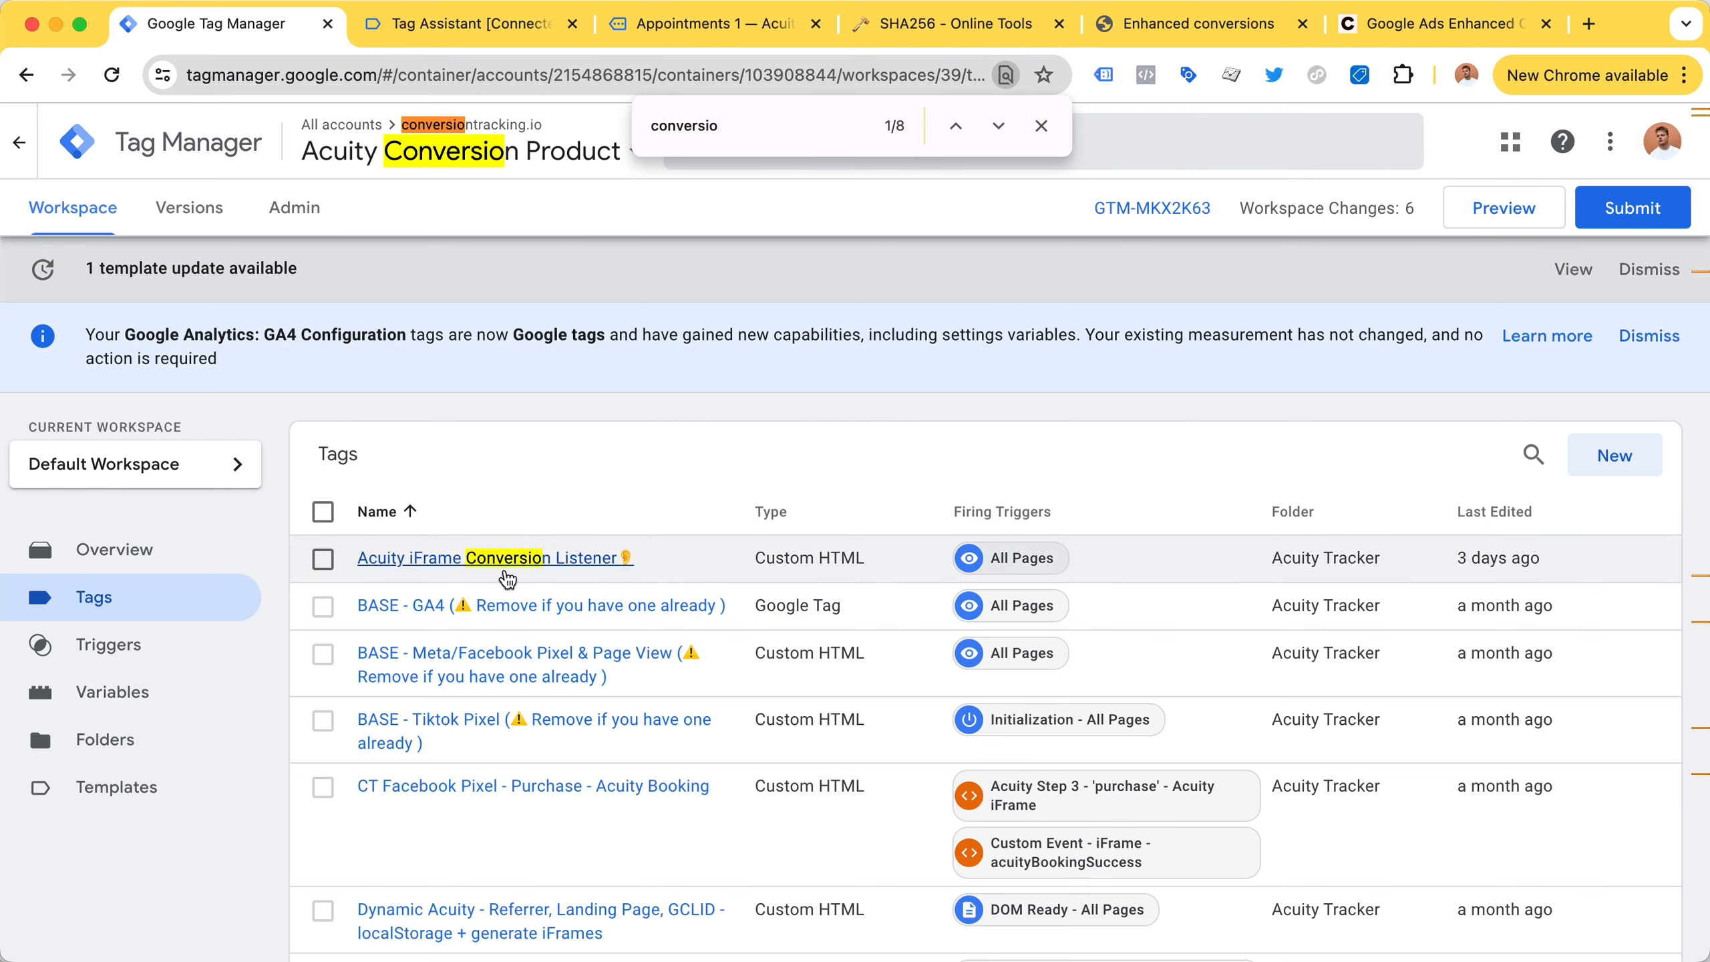
scroll(512, 606, "down", 10)
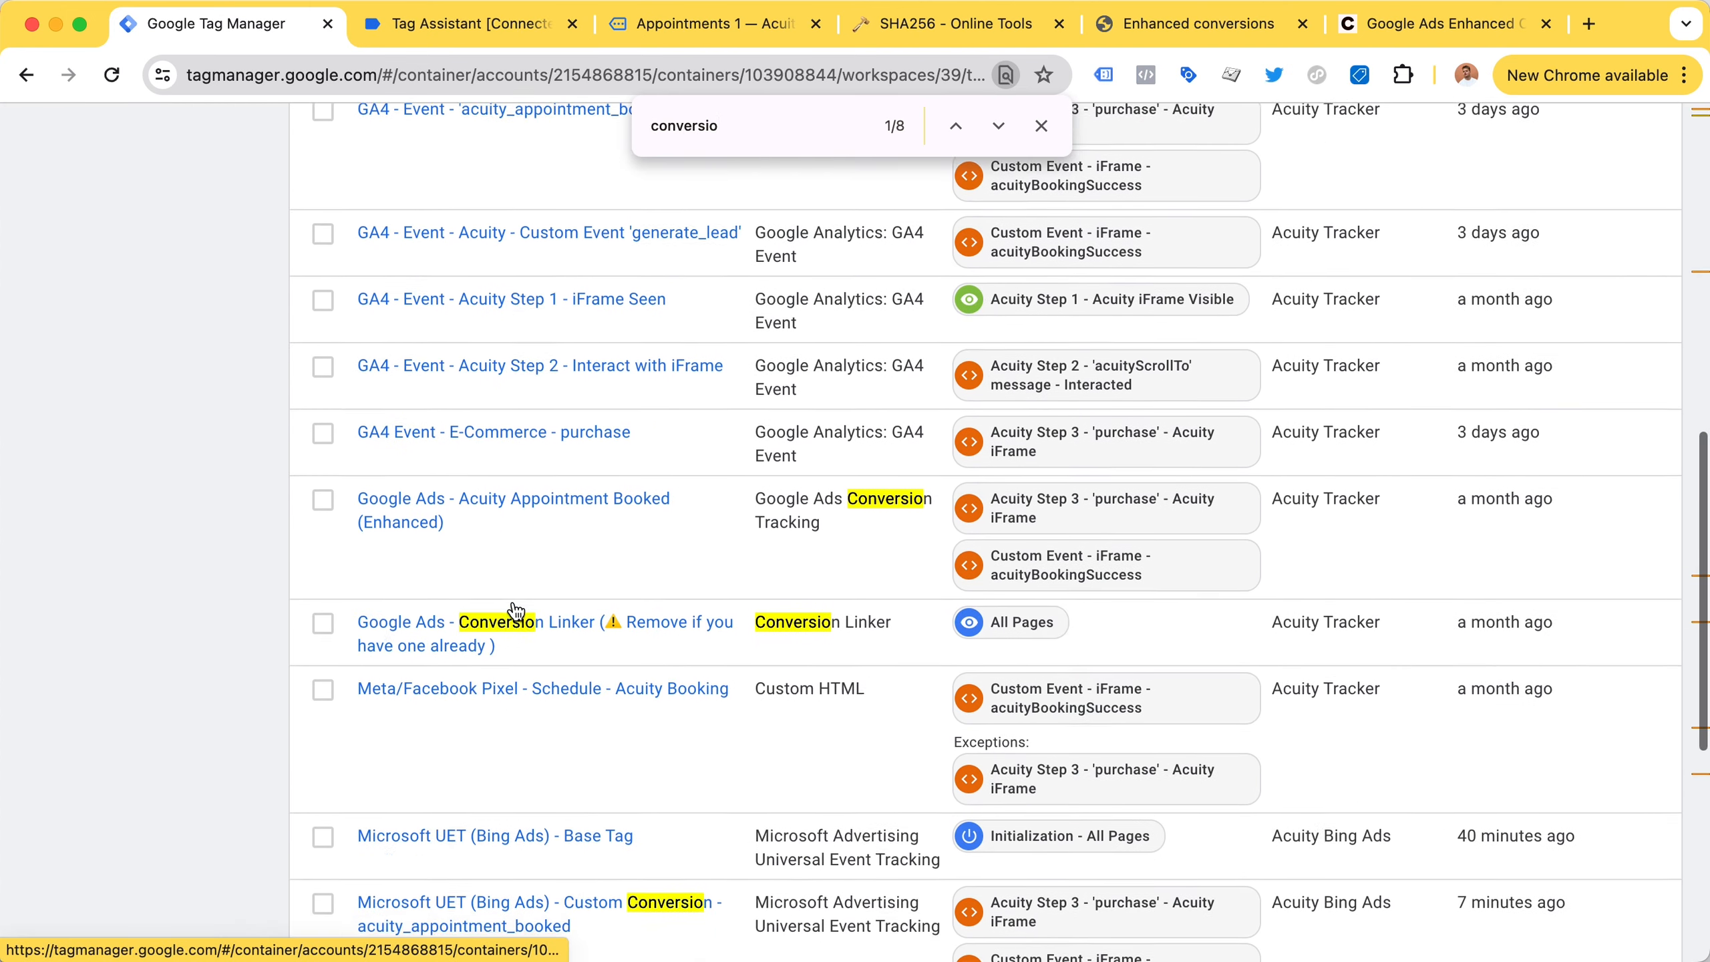
left_click(498, 611)
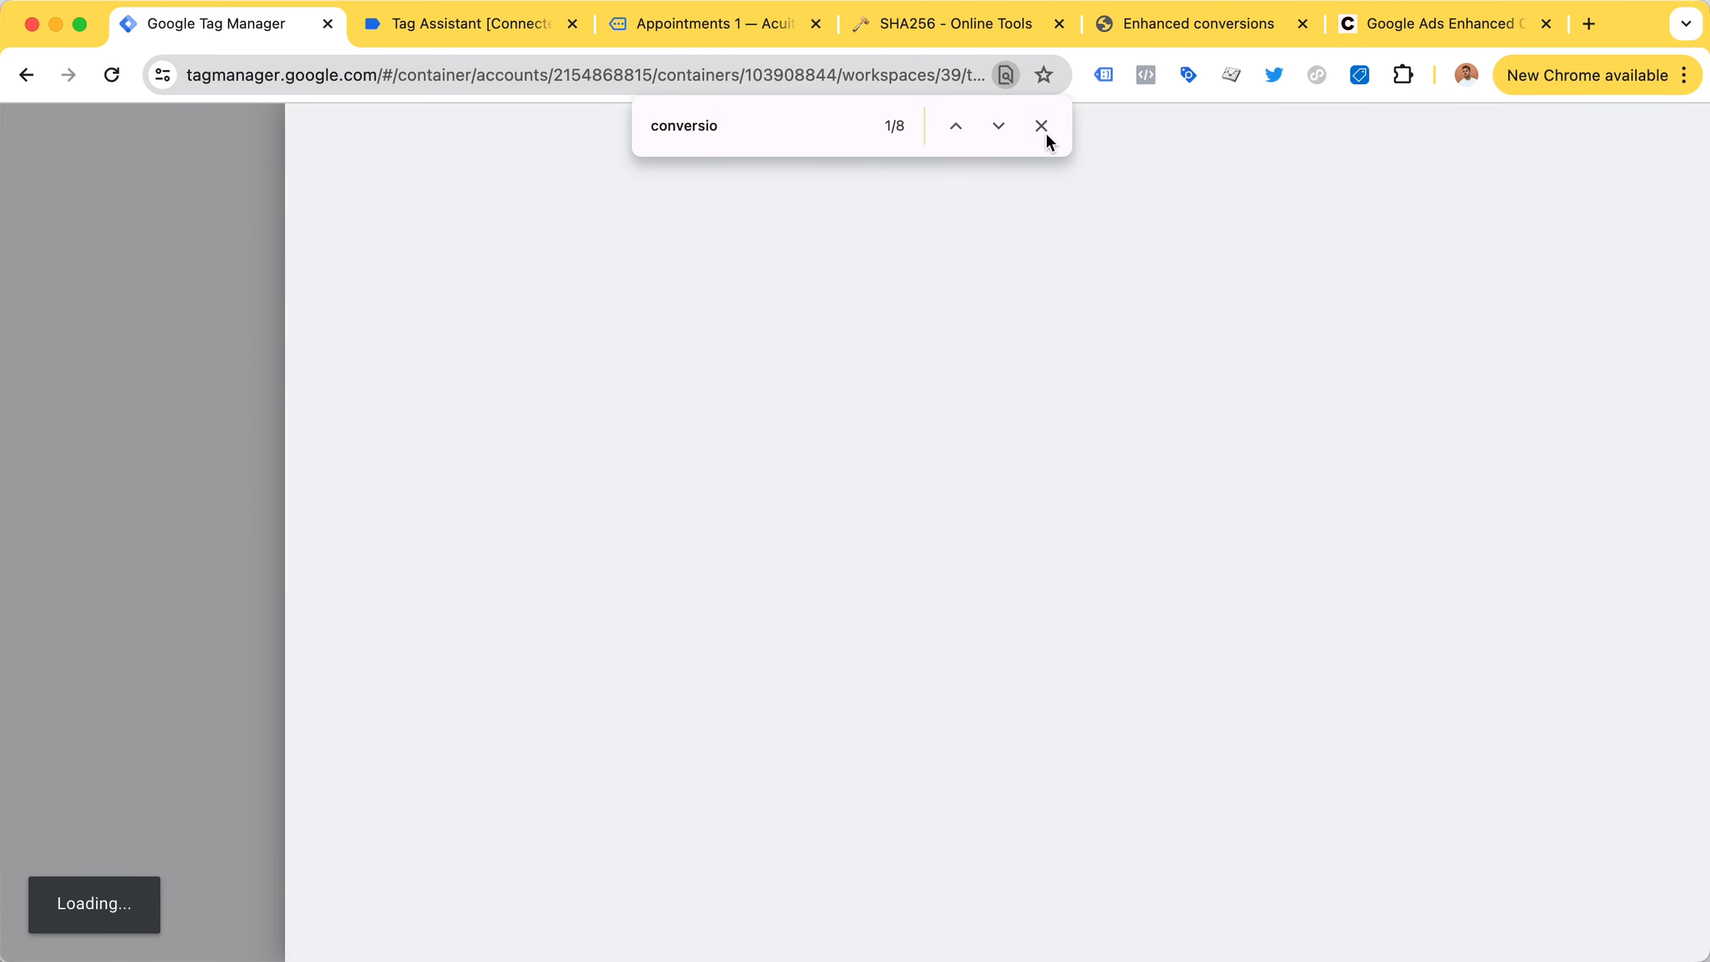
left_click(1043, 126)
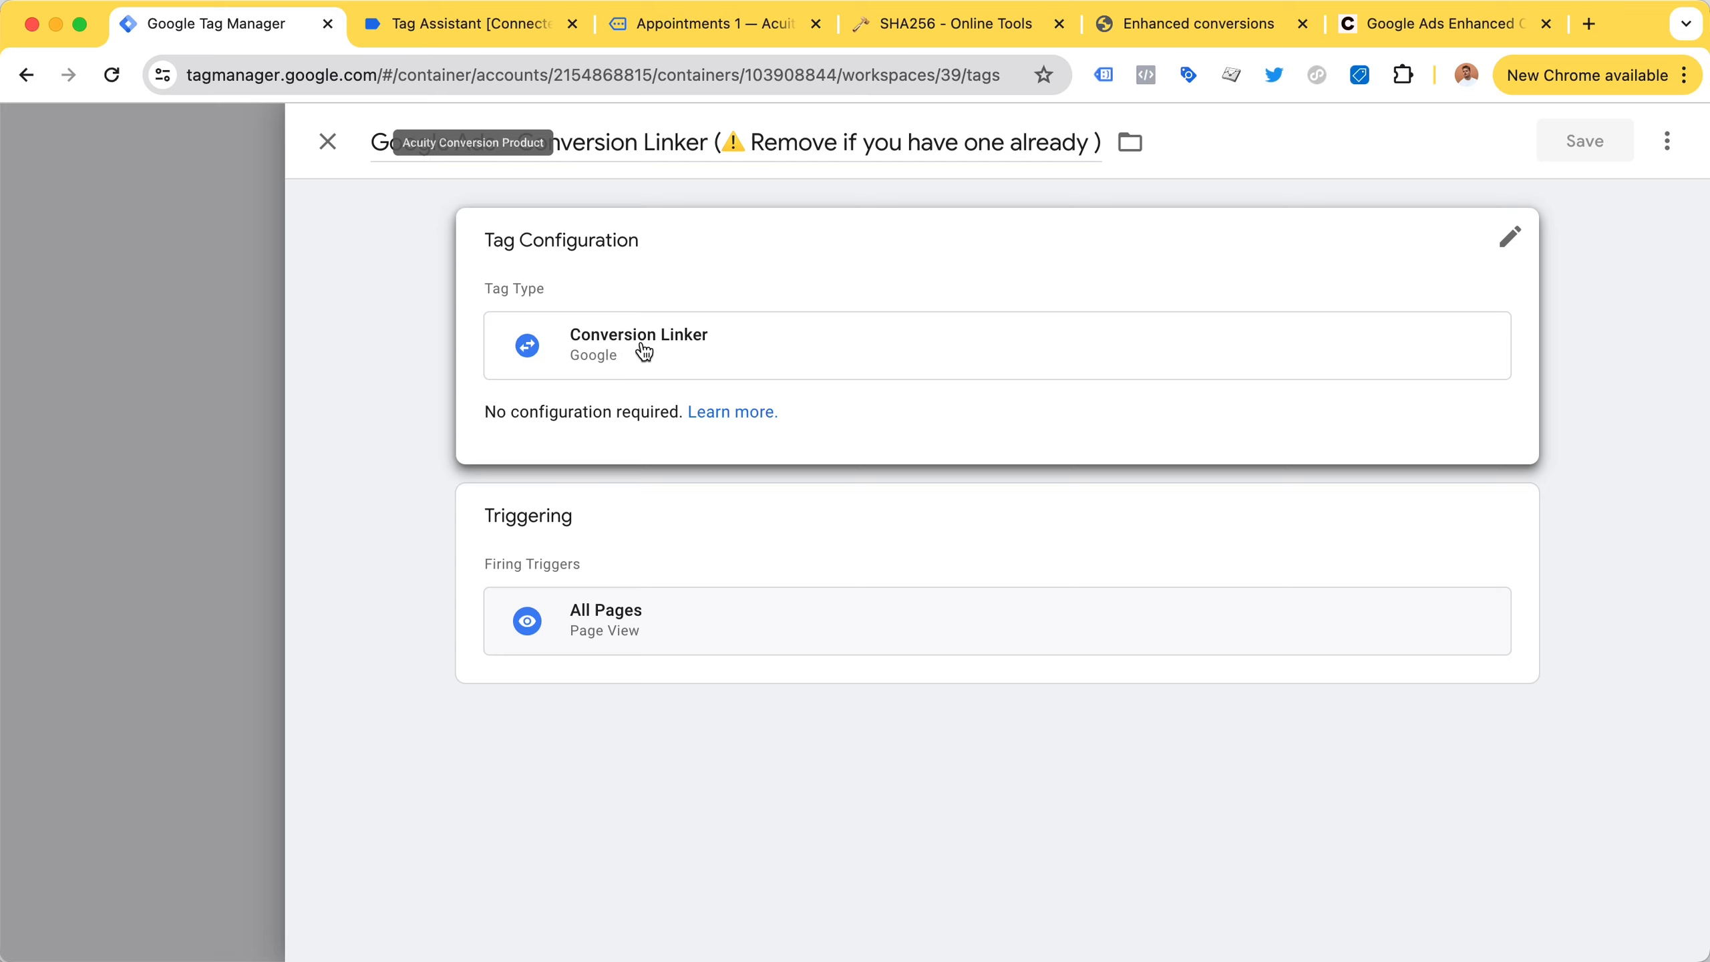
Enter the sample address example.com?gclid=12356 without loading it, and select its gclid value.
left_click(569, 75)
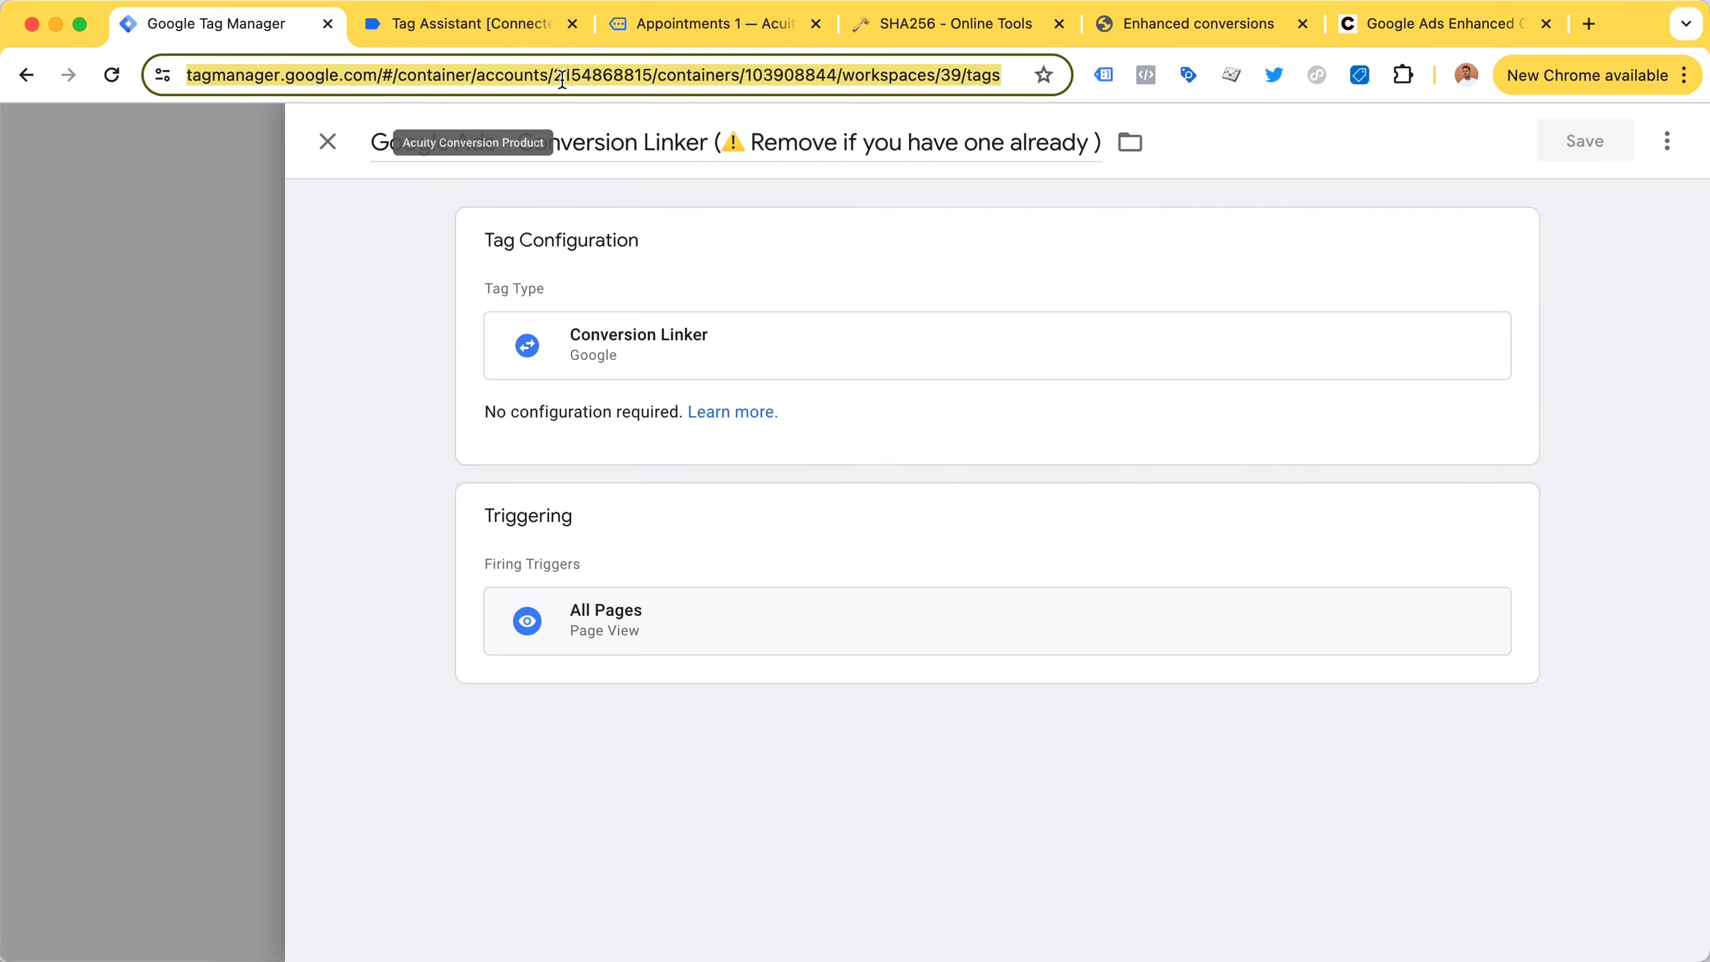
type("example.")
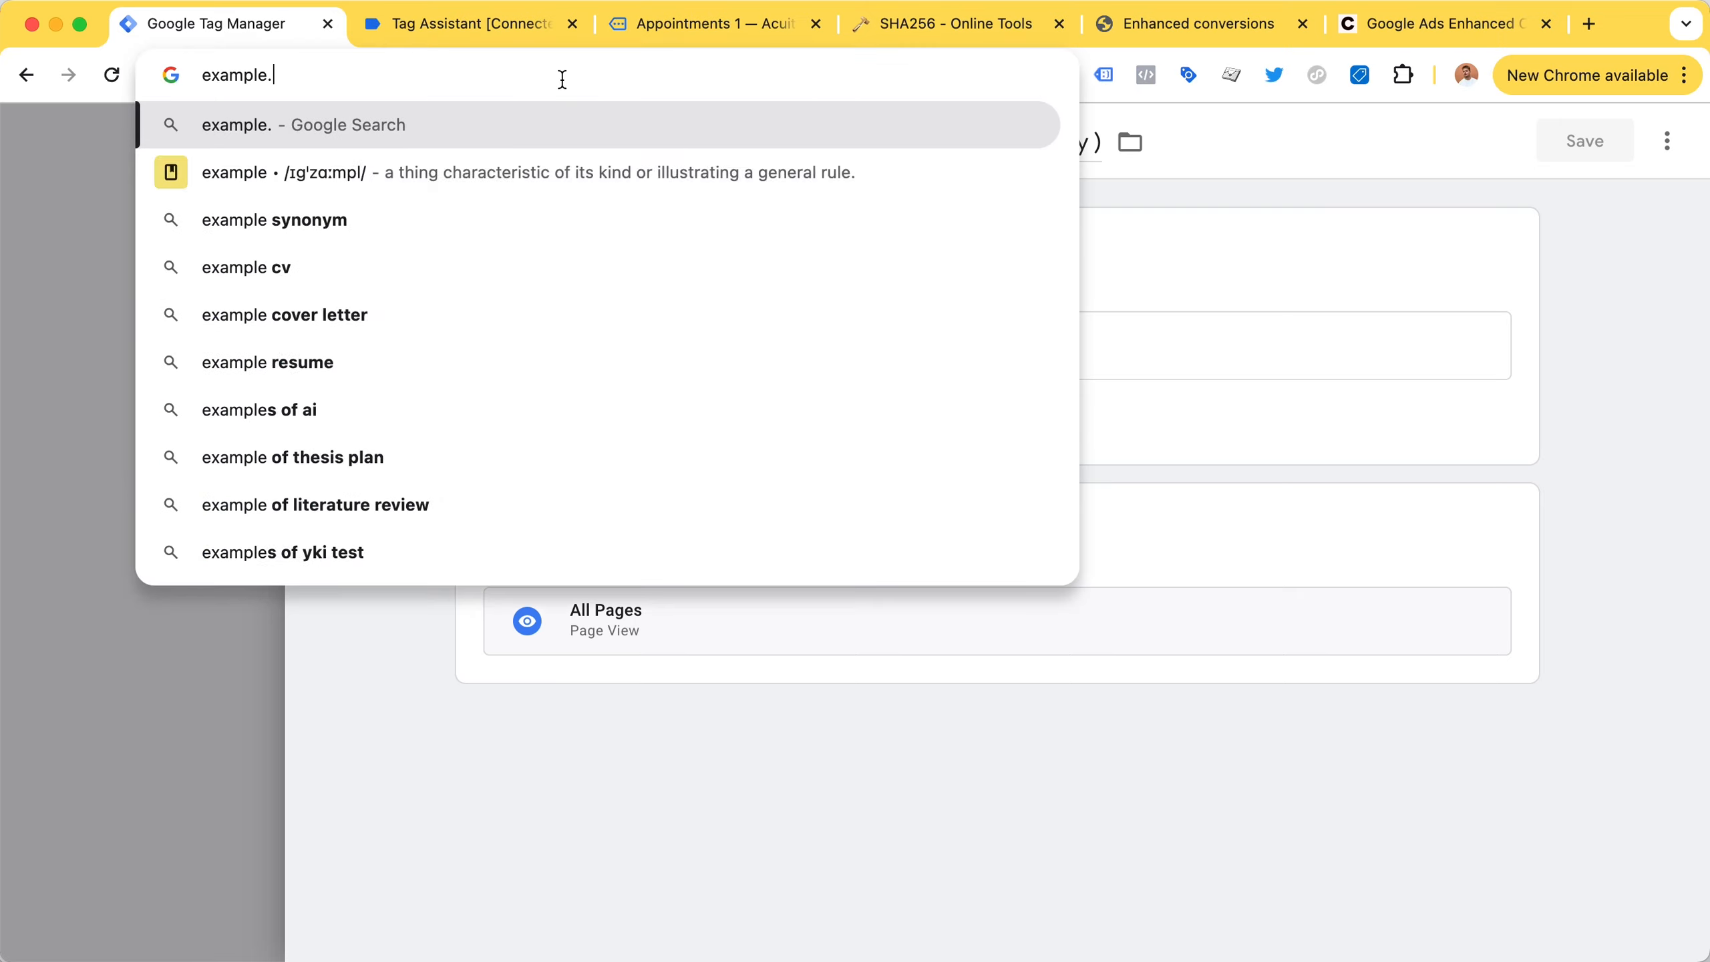
type("com/")
key("BackSpace")
type("?")
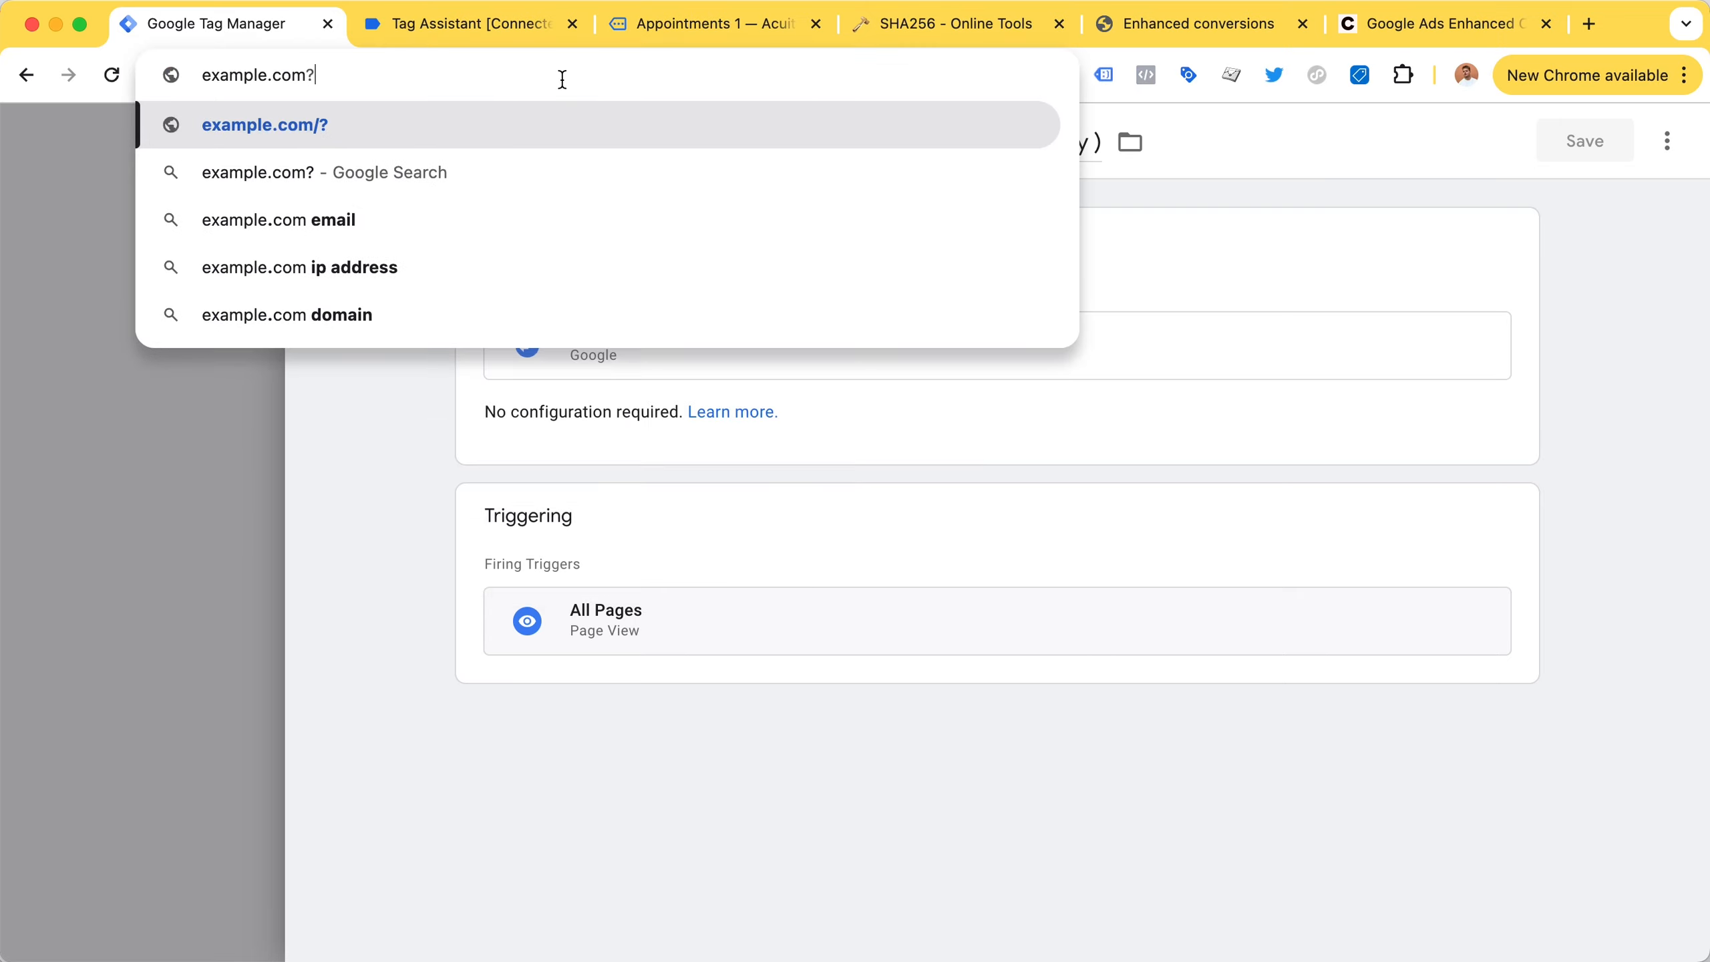
type("gclid=12356")
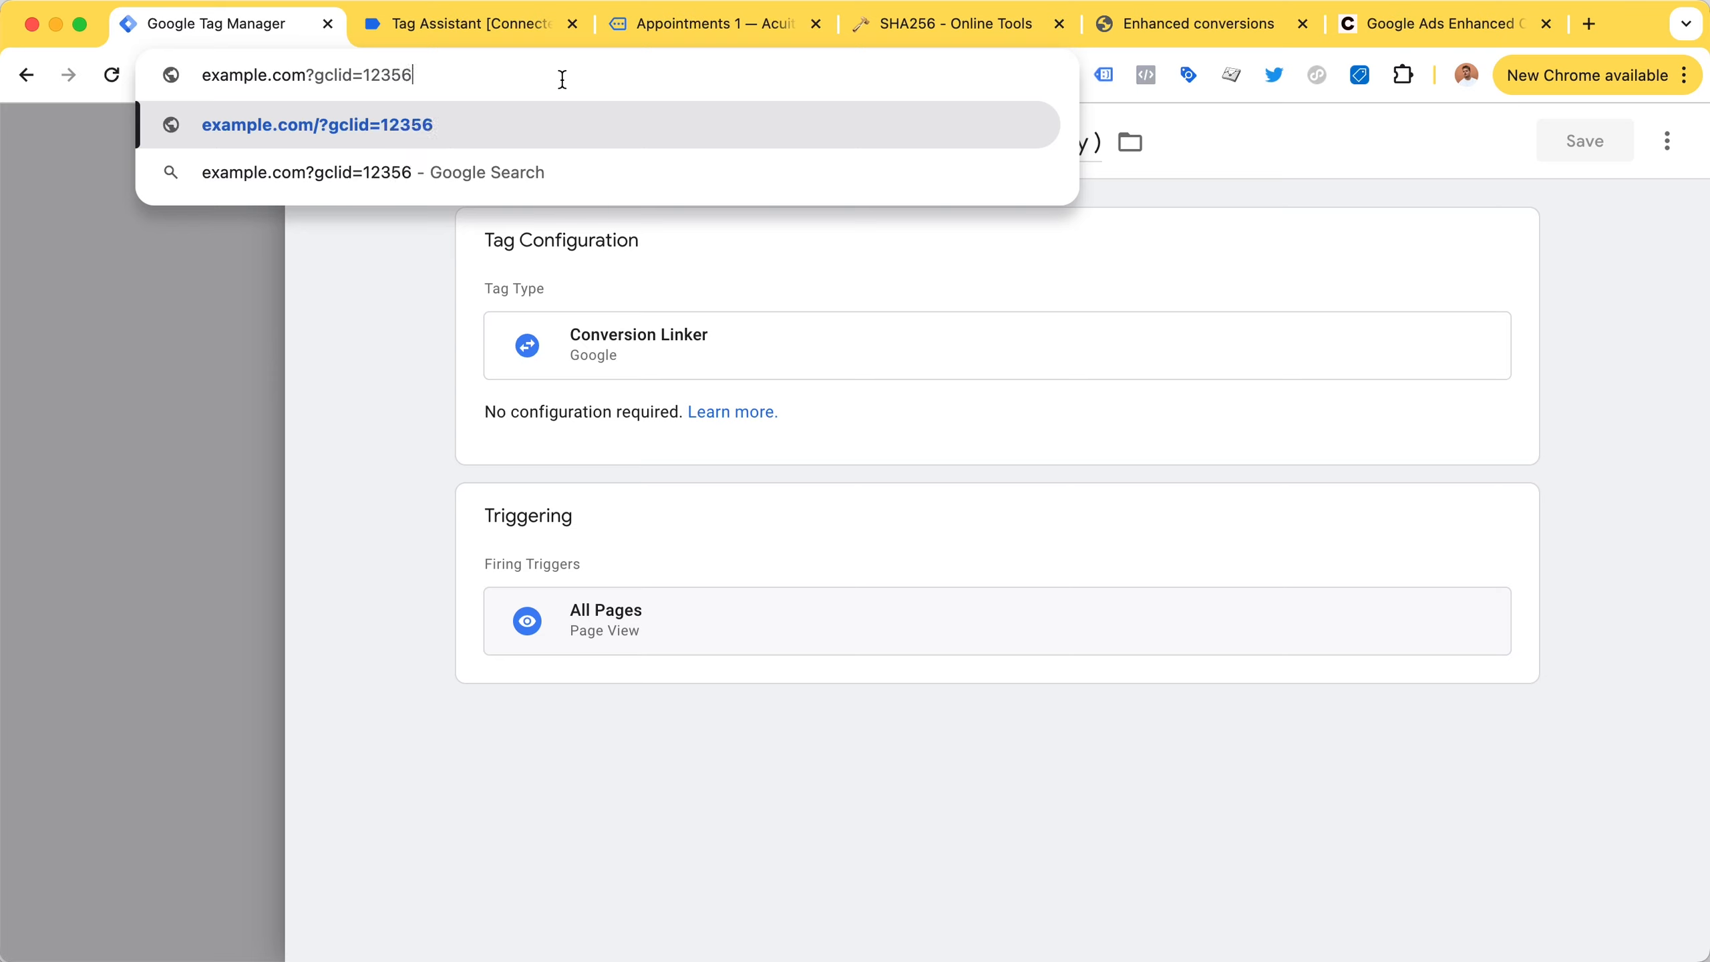
double_click(398, 73)
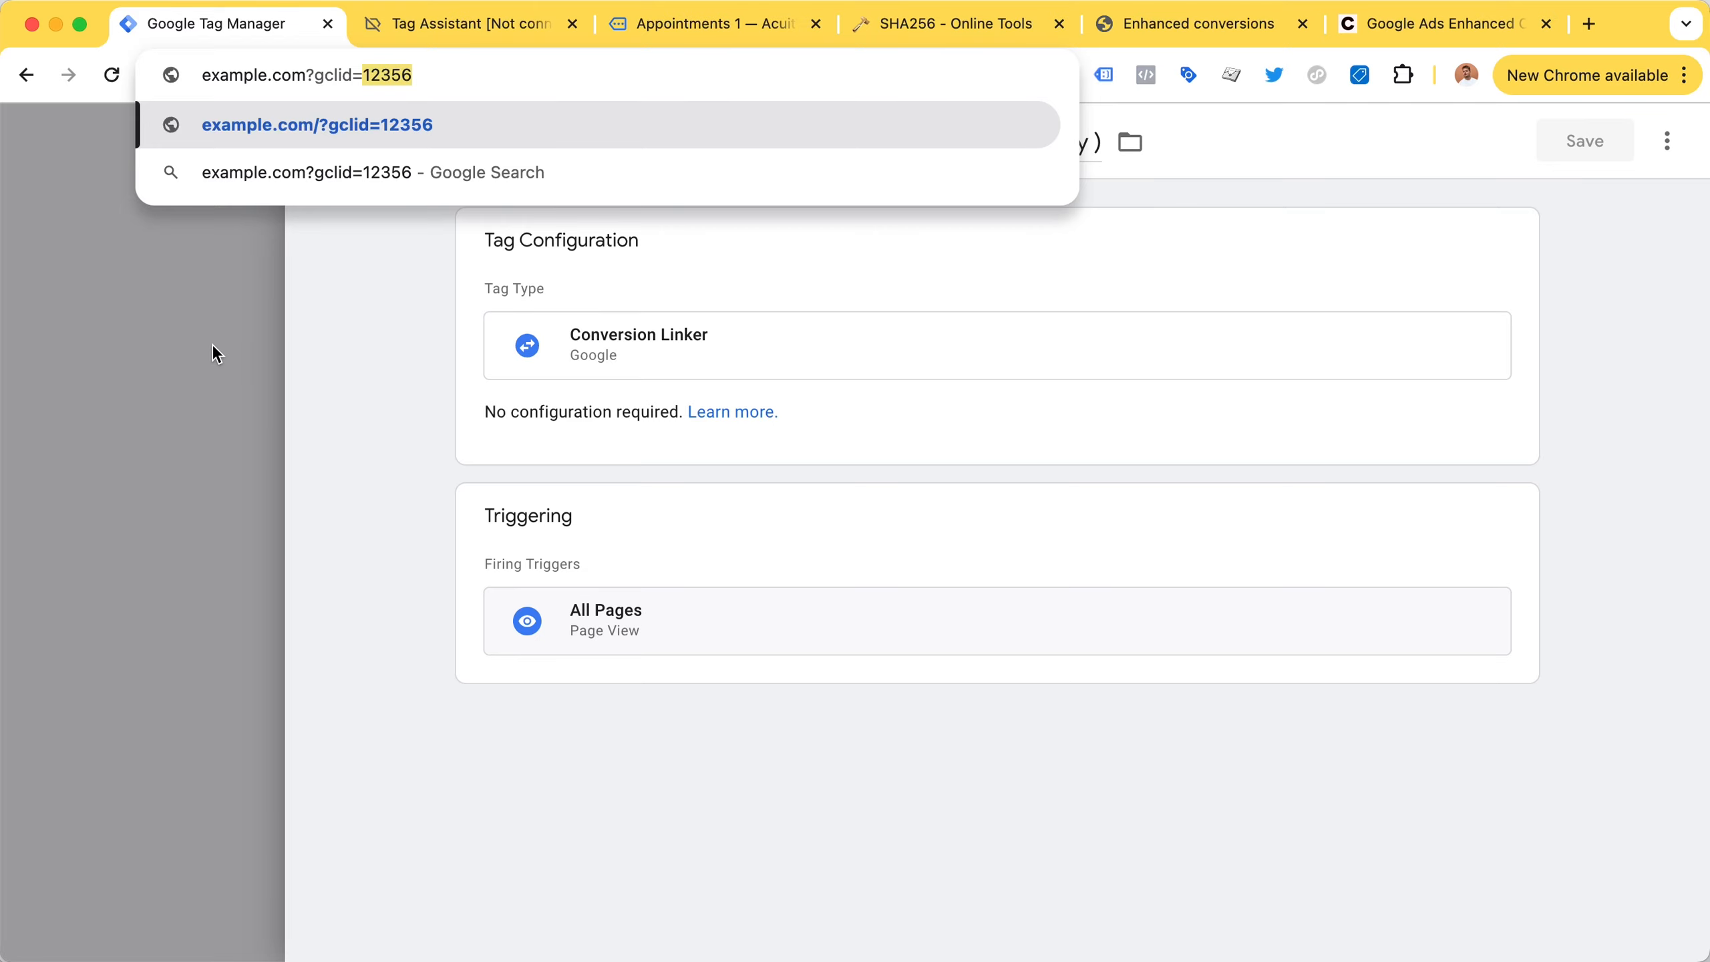
Return to the Google Ads enhanced conversion article and compare its classic and enhanced conversions paragraphs.
left_click(1470, 9)
scroll(683, 371, "down", 2)
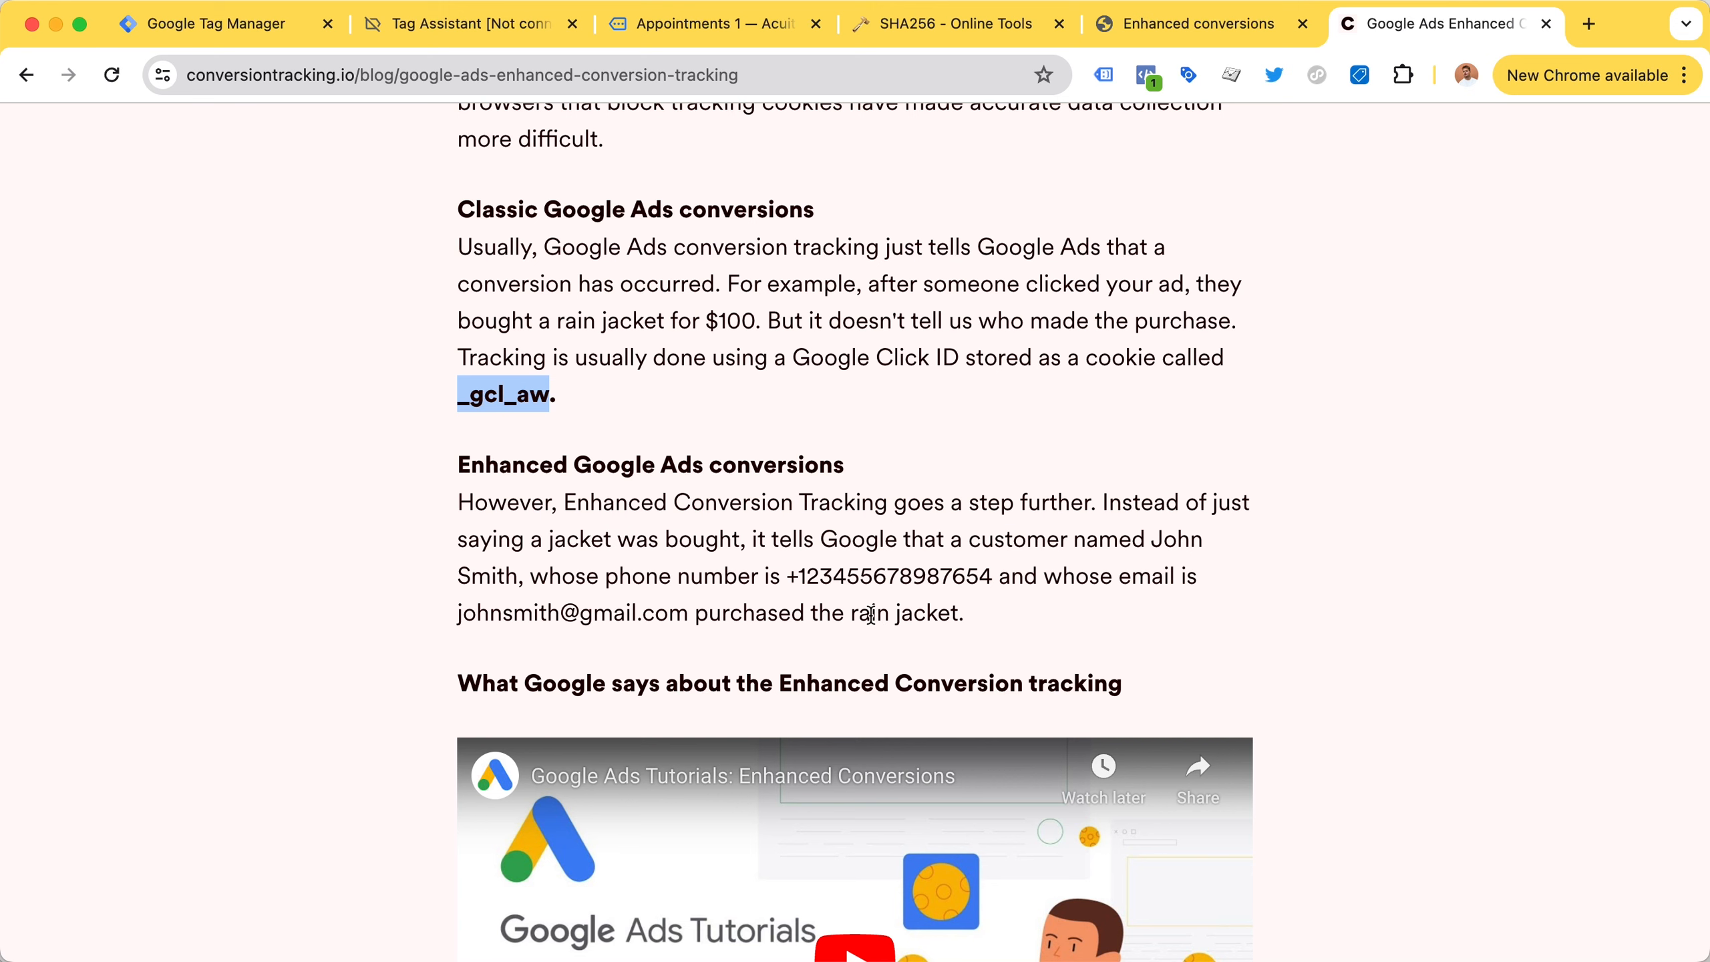
scroll(696, 445, "down", 1)
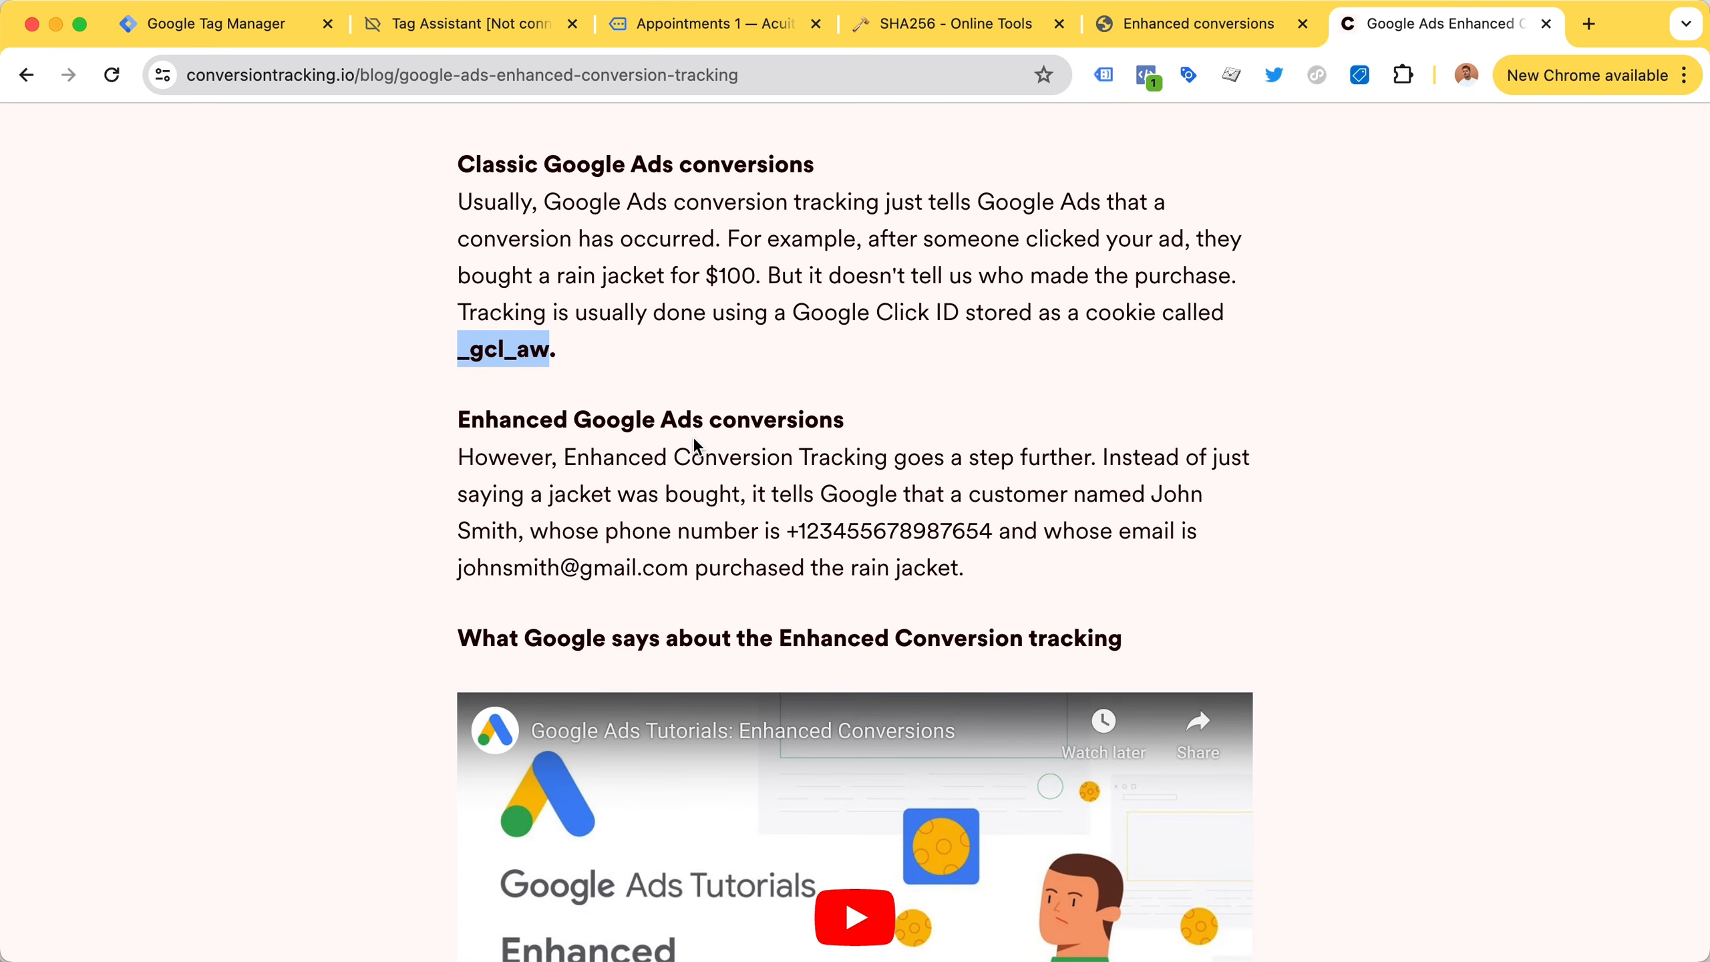
scroll(694, 440, "down", 1)
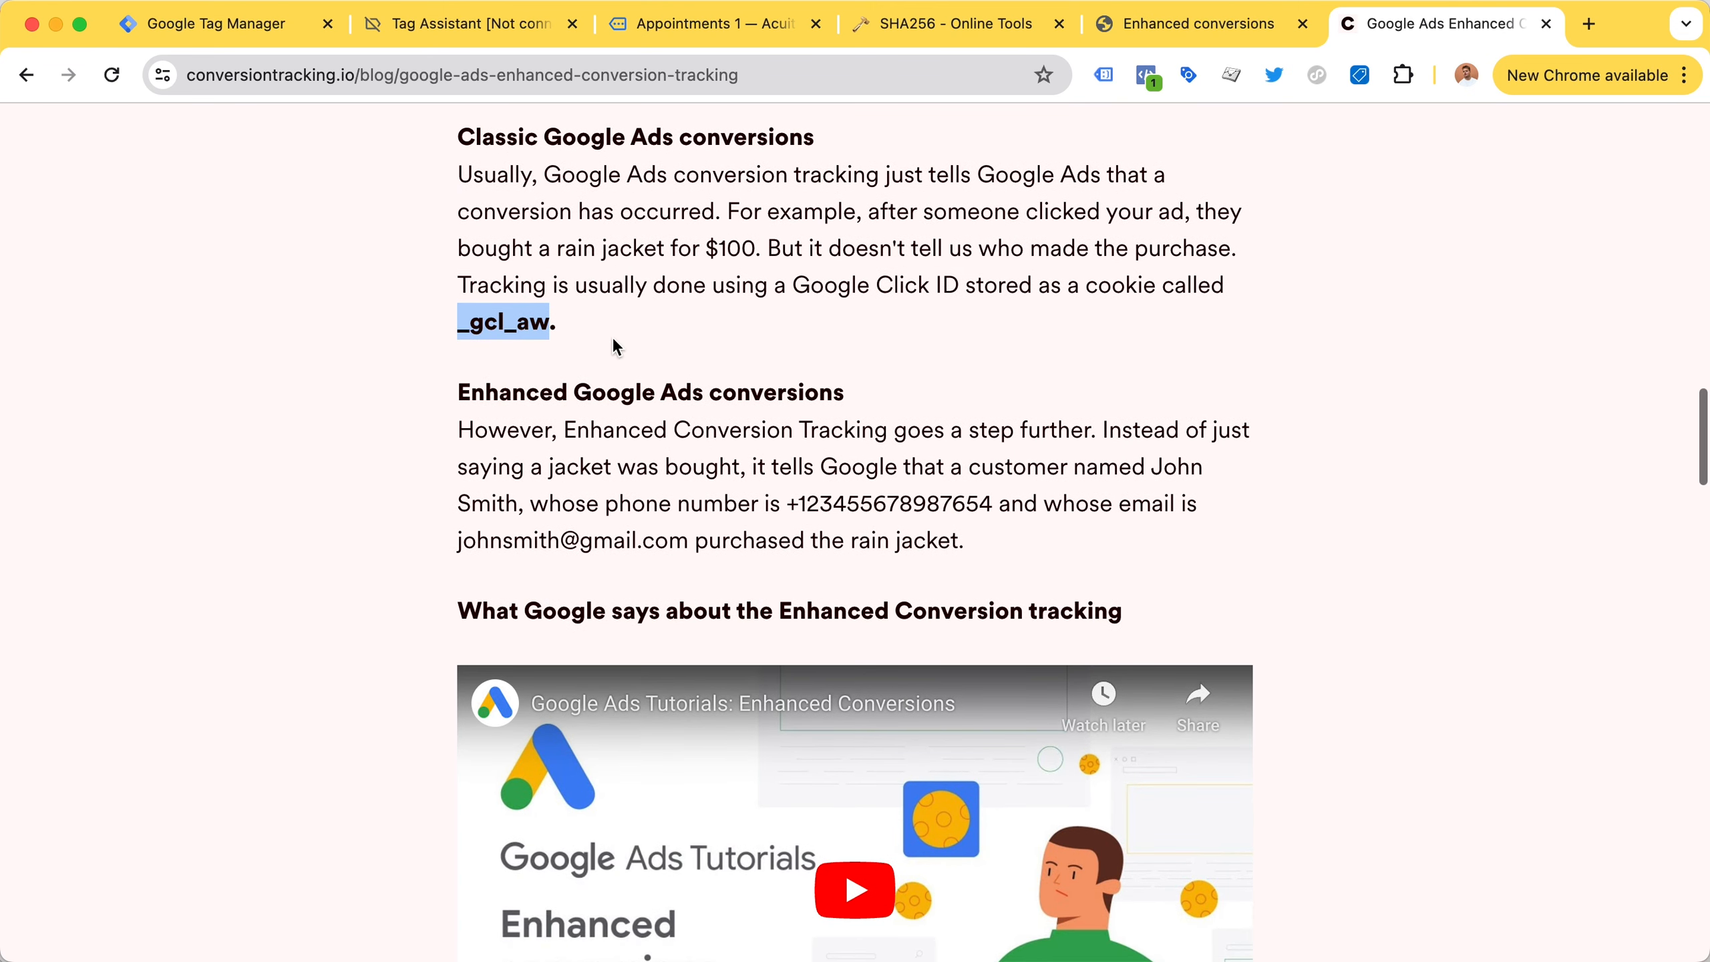
scroll(612, 338, "up", 2)
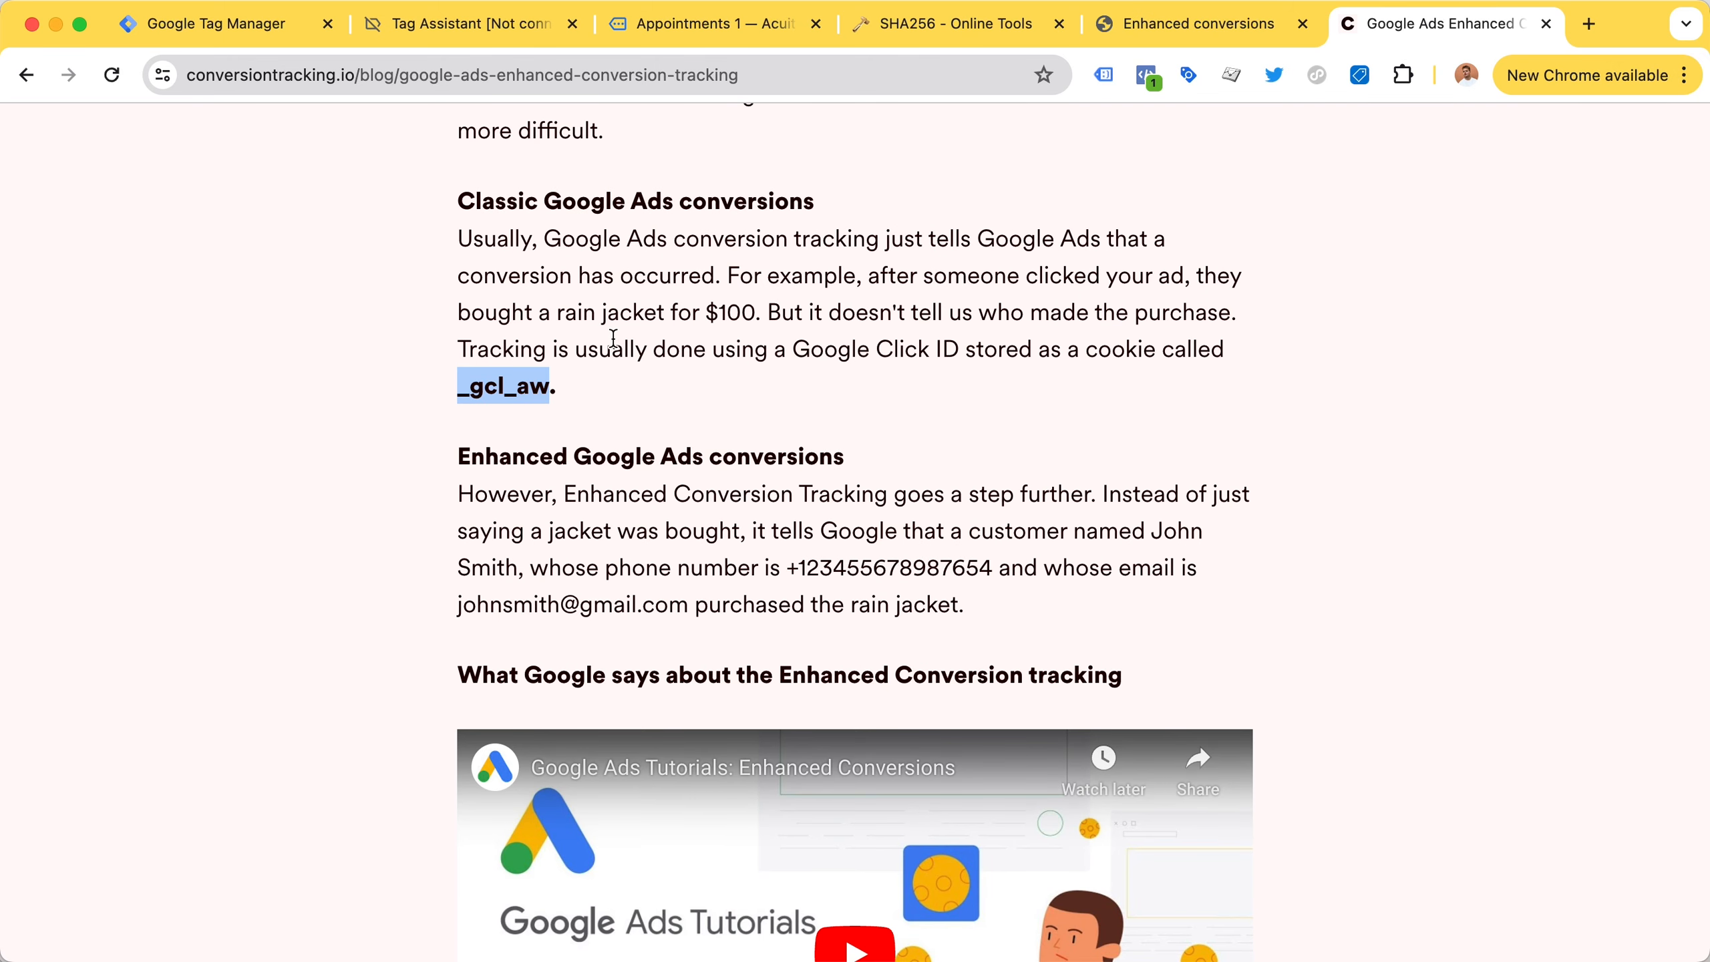
scroll(613, 381, "down", 1)
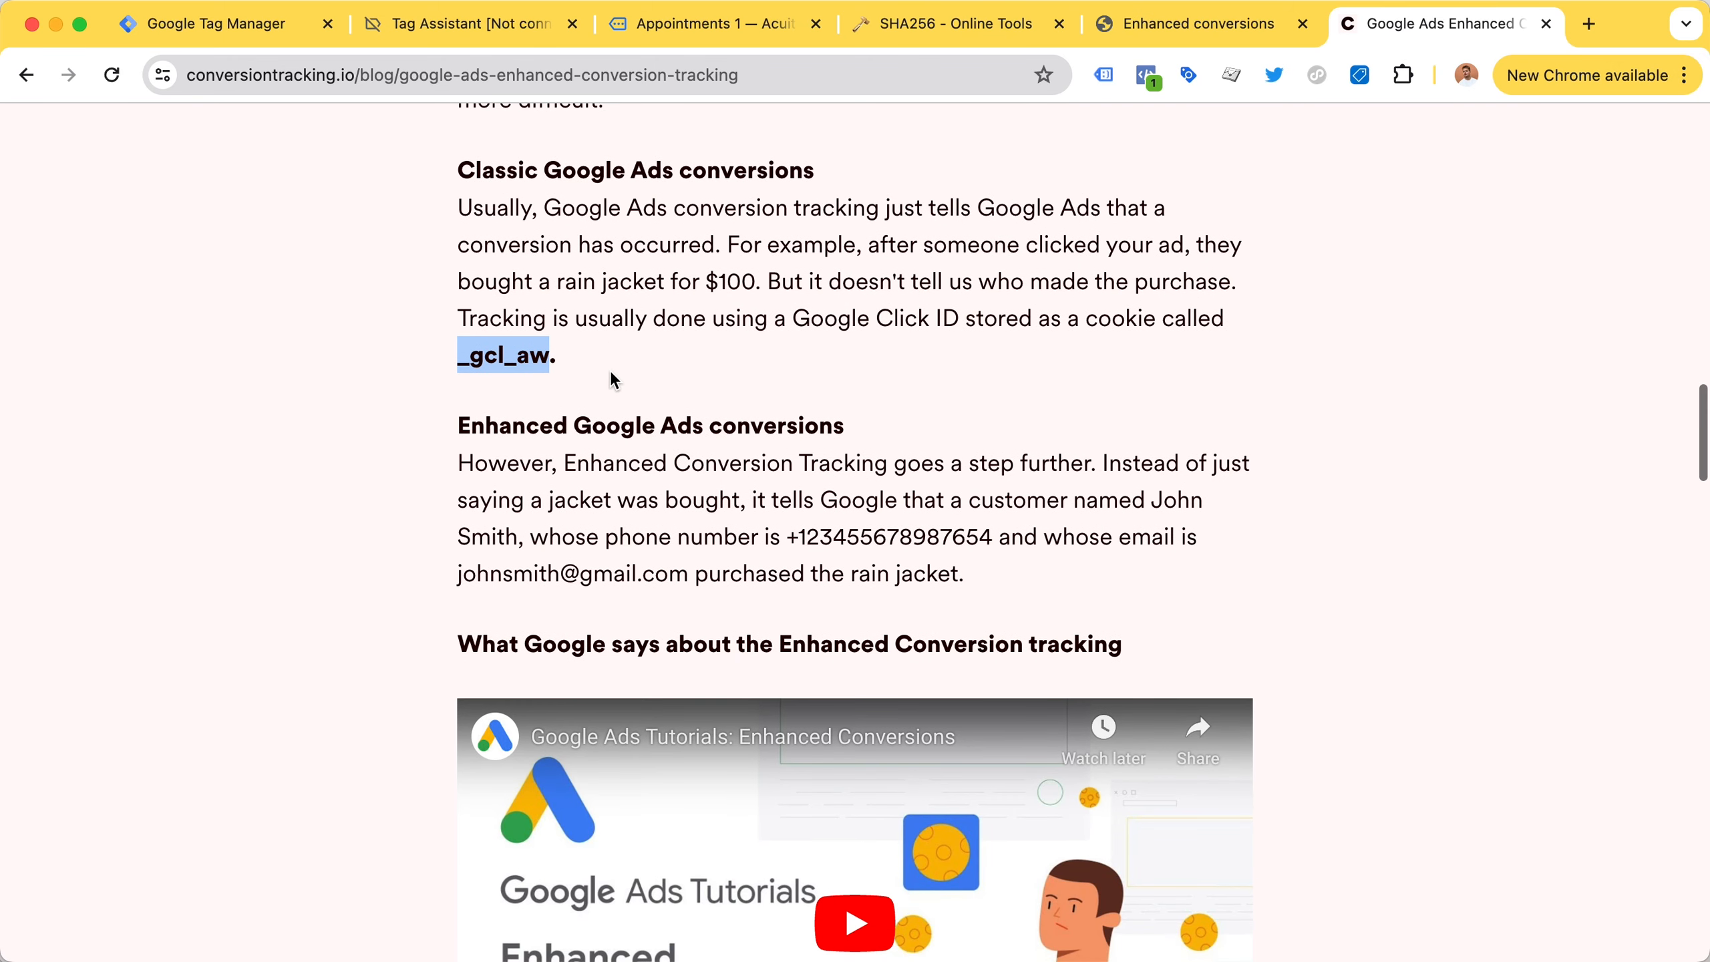
scroll(611, 372, "up", 1)
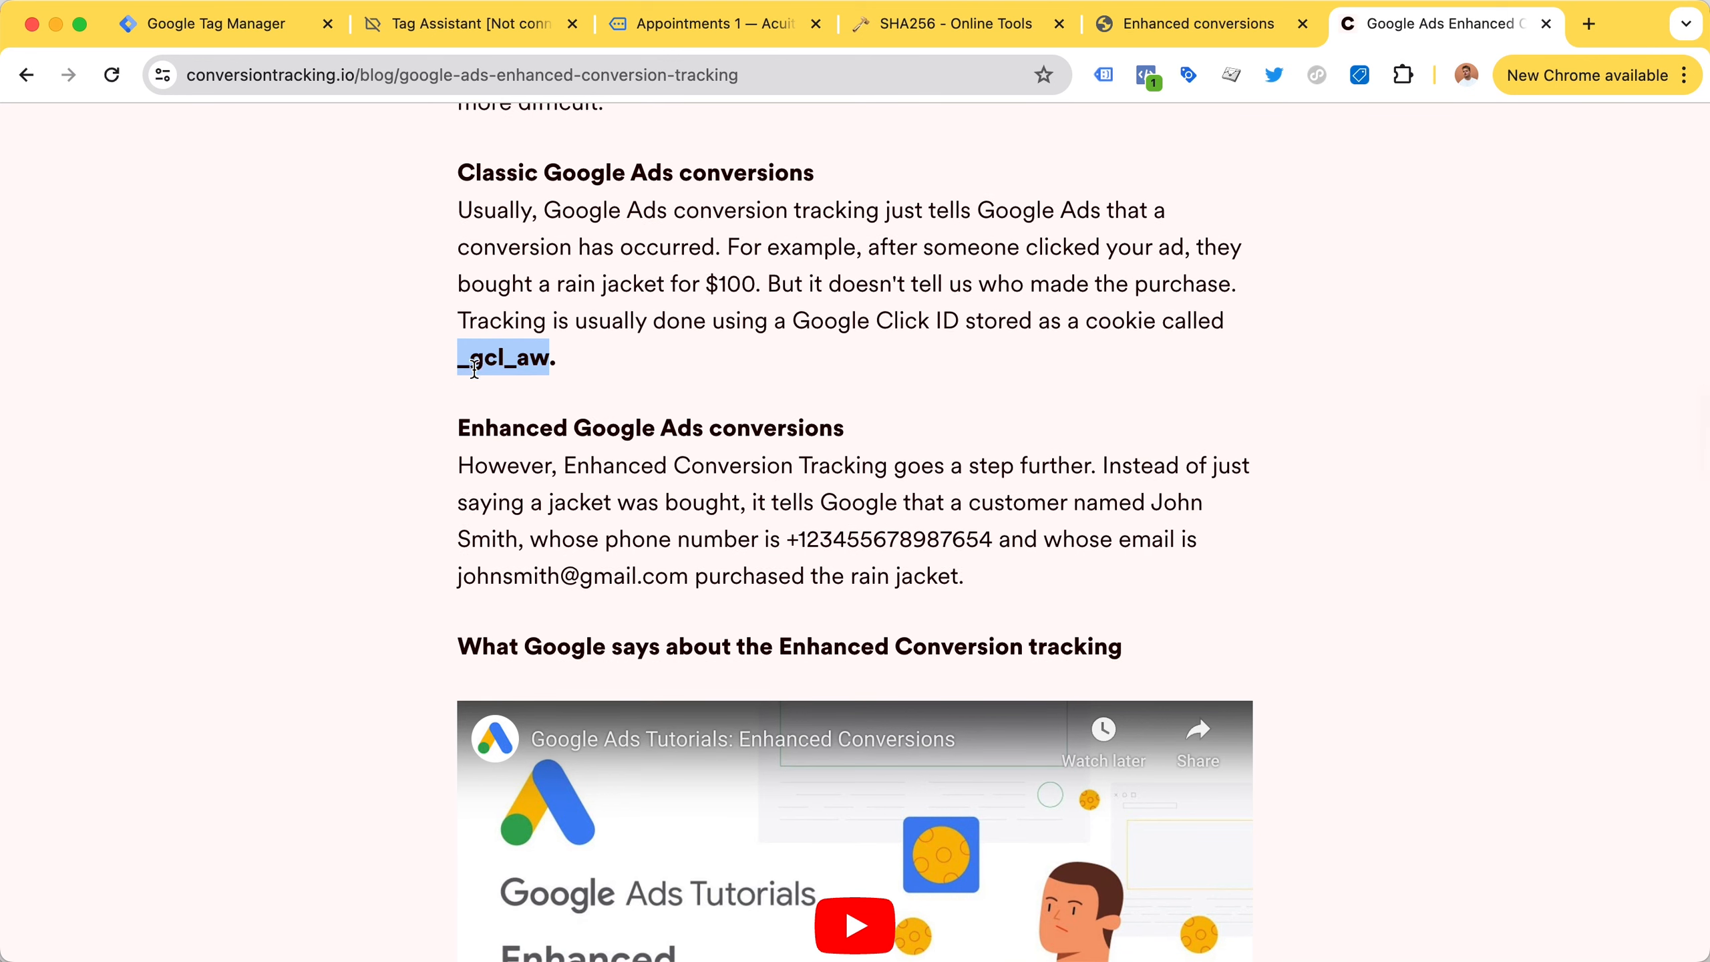
Highlight the cookie name in the classic paragraph and the sample customer's email address in the enhanced paragraph.
left_click_drag(463, 360, 543, 364)
left_click_drag(448, 578, 685, 580)
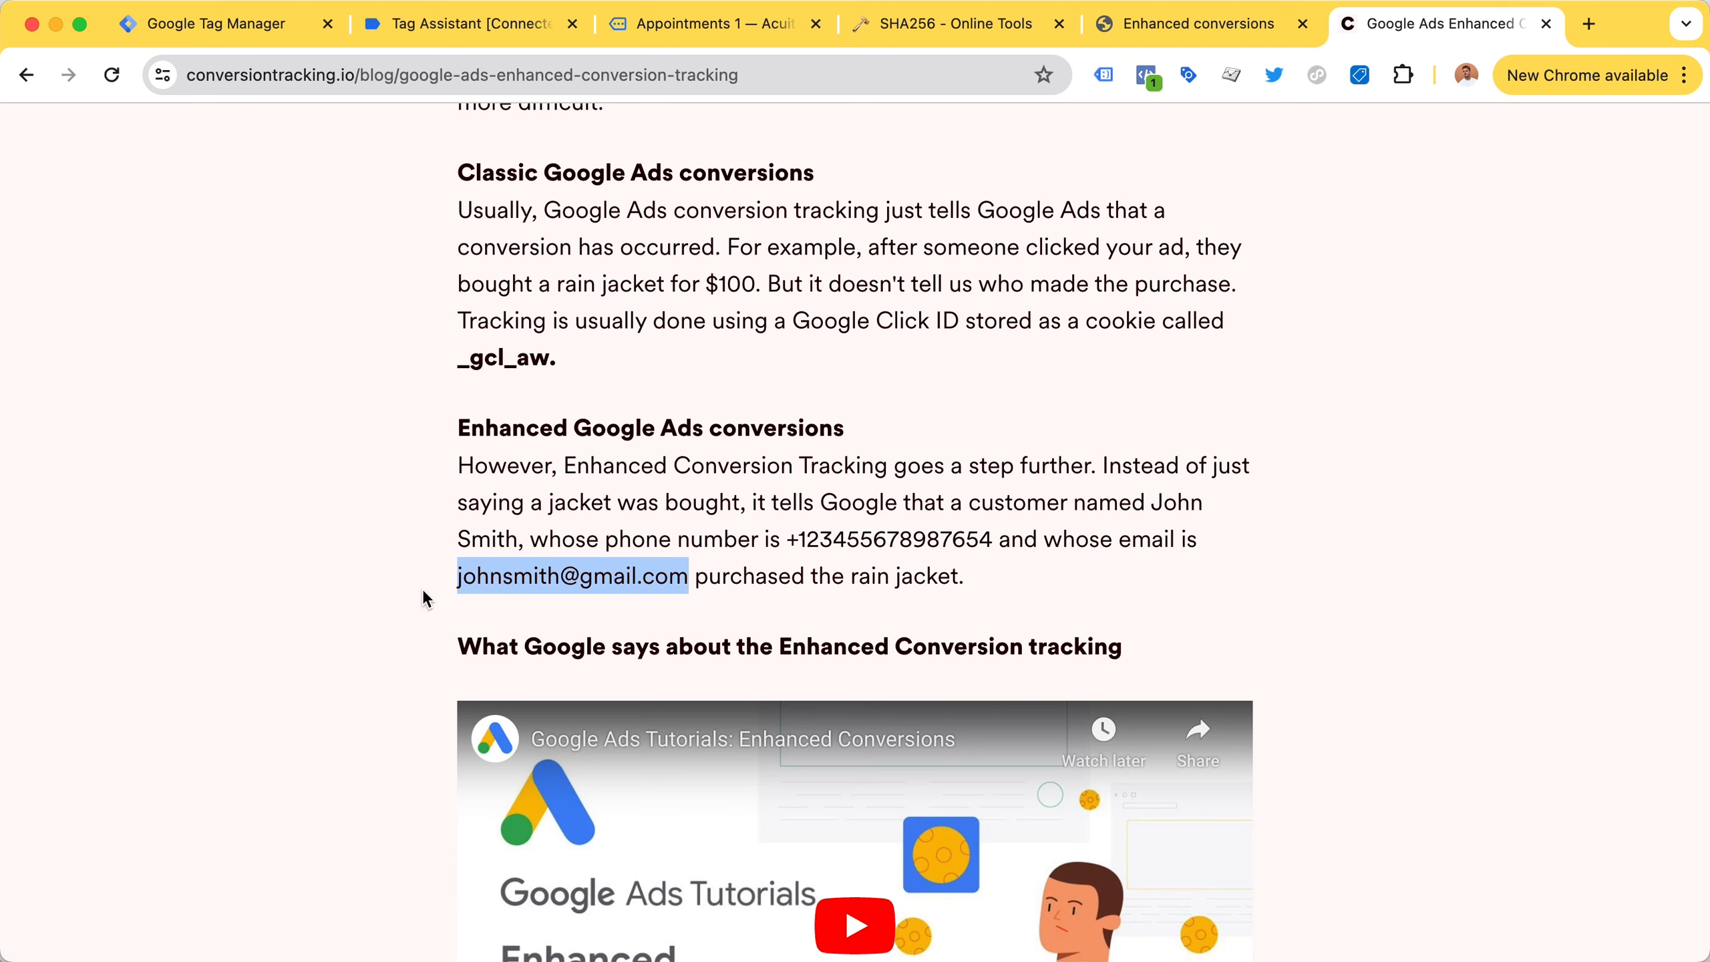
left_click(497, 572)
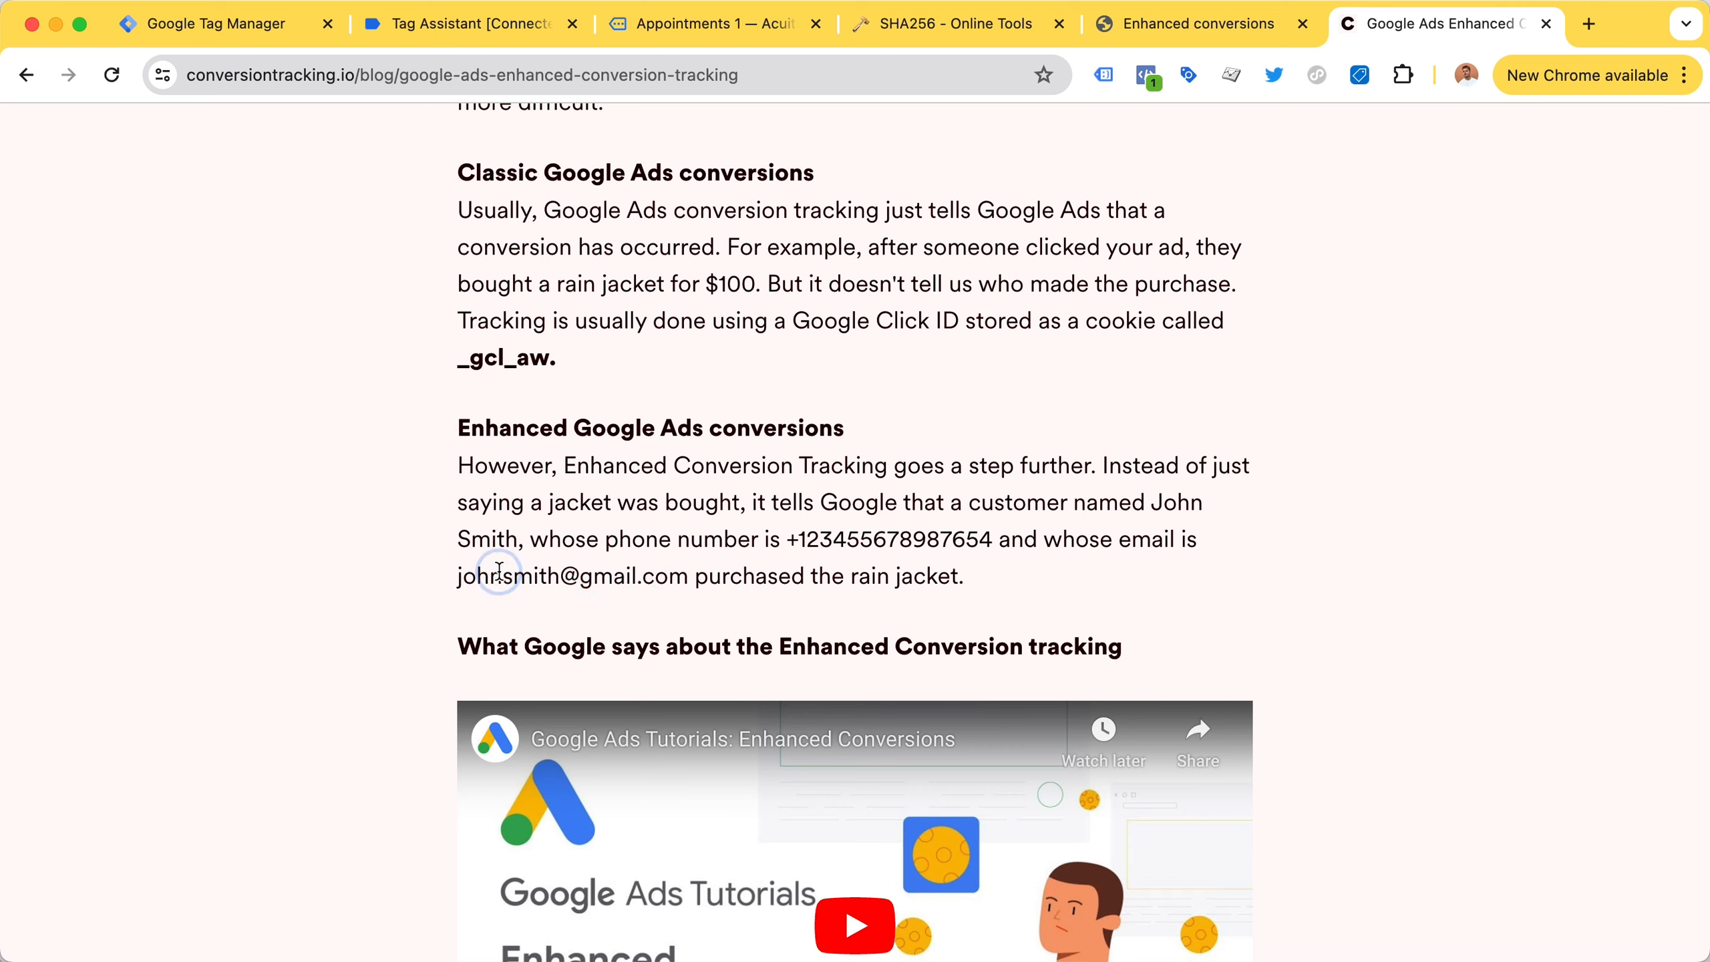
left_click_drag(458, 575, 681, 572)
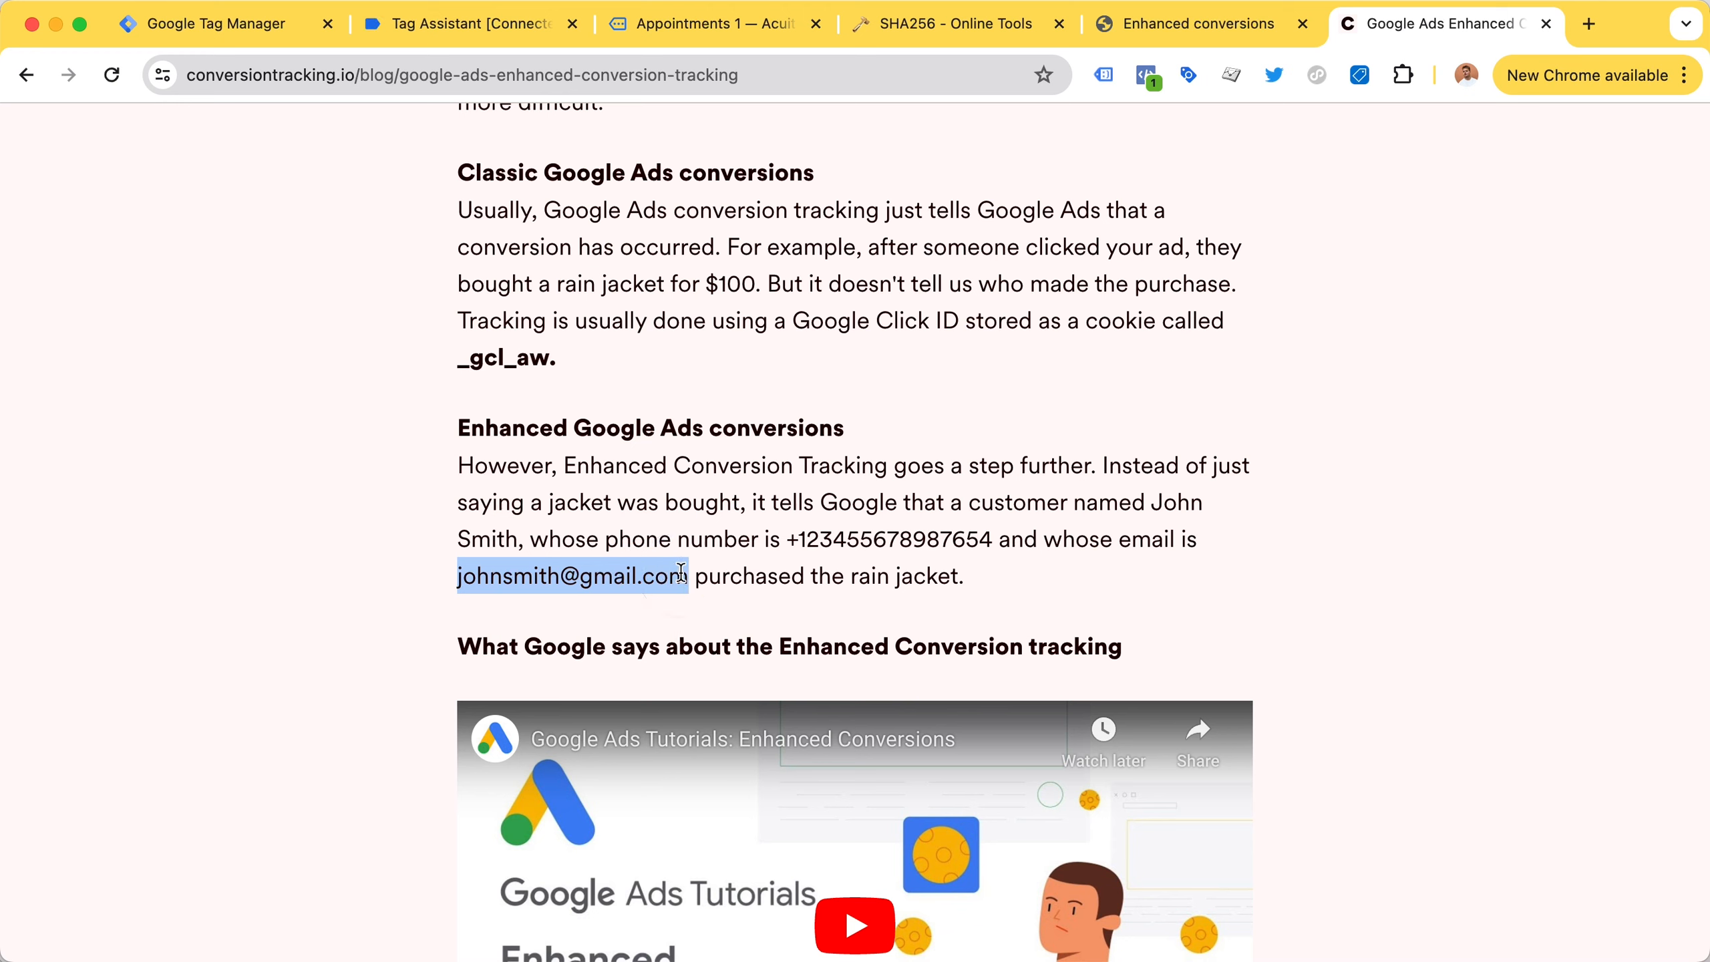
left_click_drag(681, 572, 458, 572)
mouse_move(462, 574)
left_mouse_down()
mouse_move(687, 569)
mouse_move(477, 566)
left_mouse_up()
Highlight the sample customer's phone number in the enhanced paragraph and the _gcl_aw cookie name in the classic one.
left_click_drag(786, 539, 993, 527)
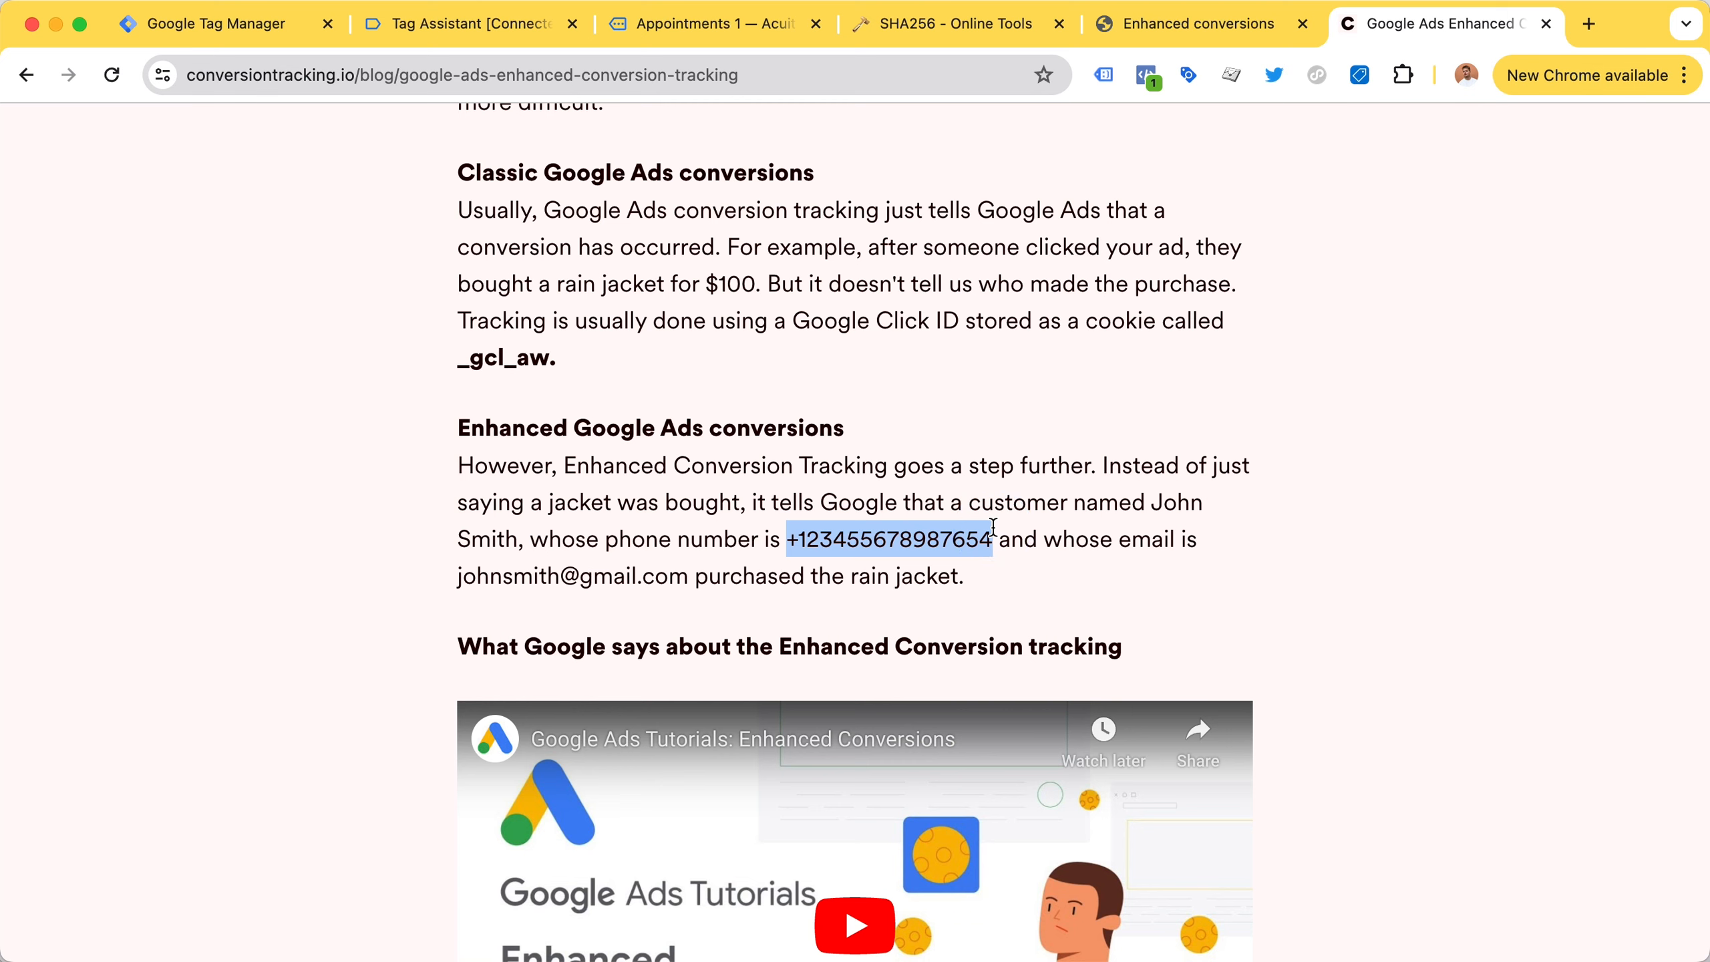
left_click(1021, 518)
left_click_drag(786, 538, 993, 542)
left_click_drag(549, 355, 458, 351)
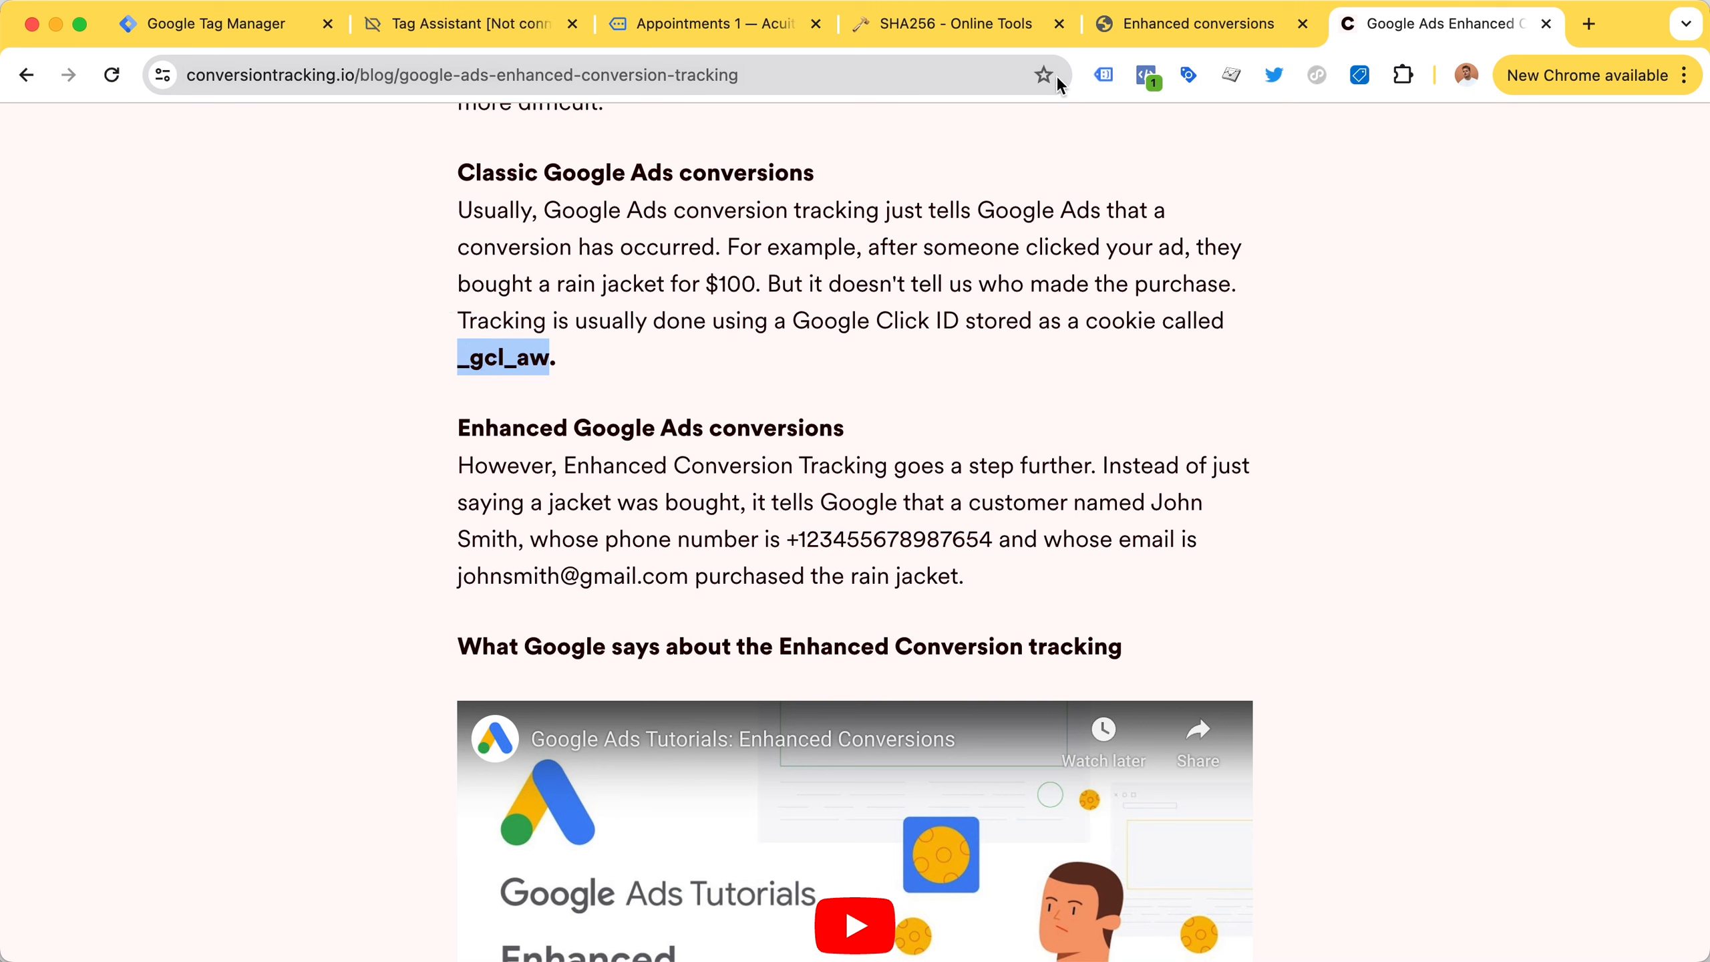
Switch to Microsoft Advertising's Enhanced conversions setup and highlight the Conversion goal details stage.
left_click(1150, 34)
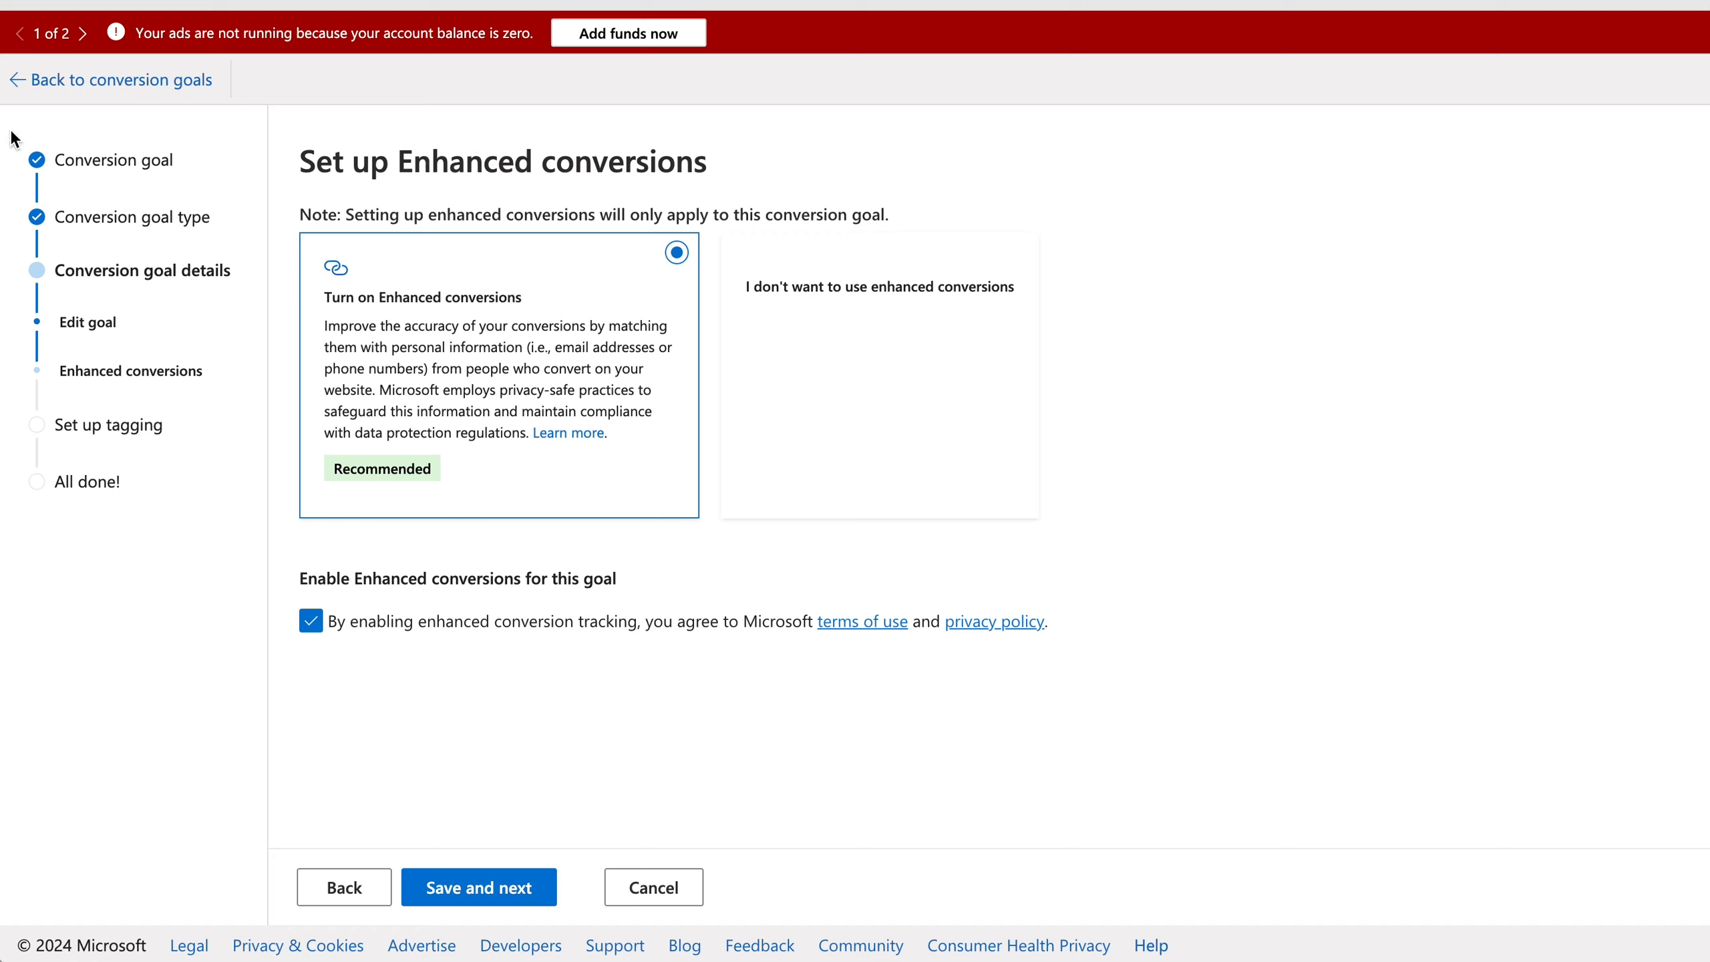
left_click_drag(54, 270, 237, 283)
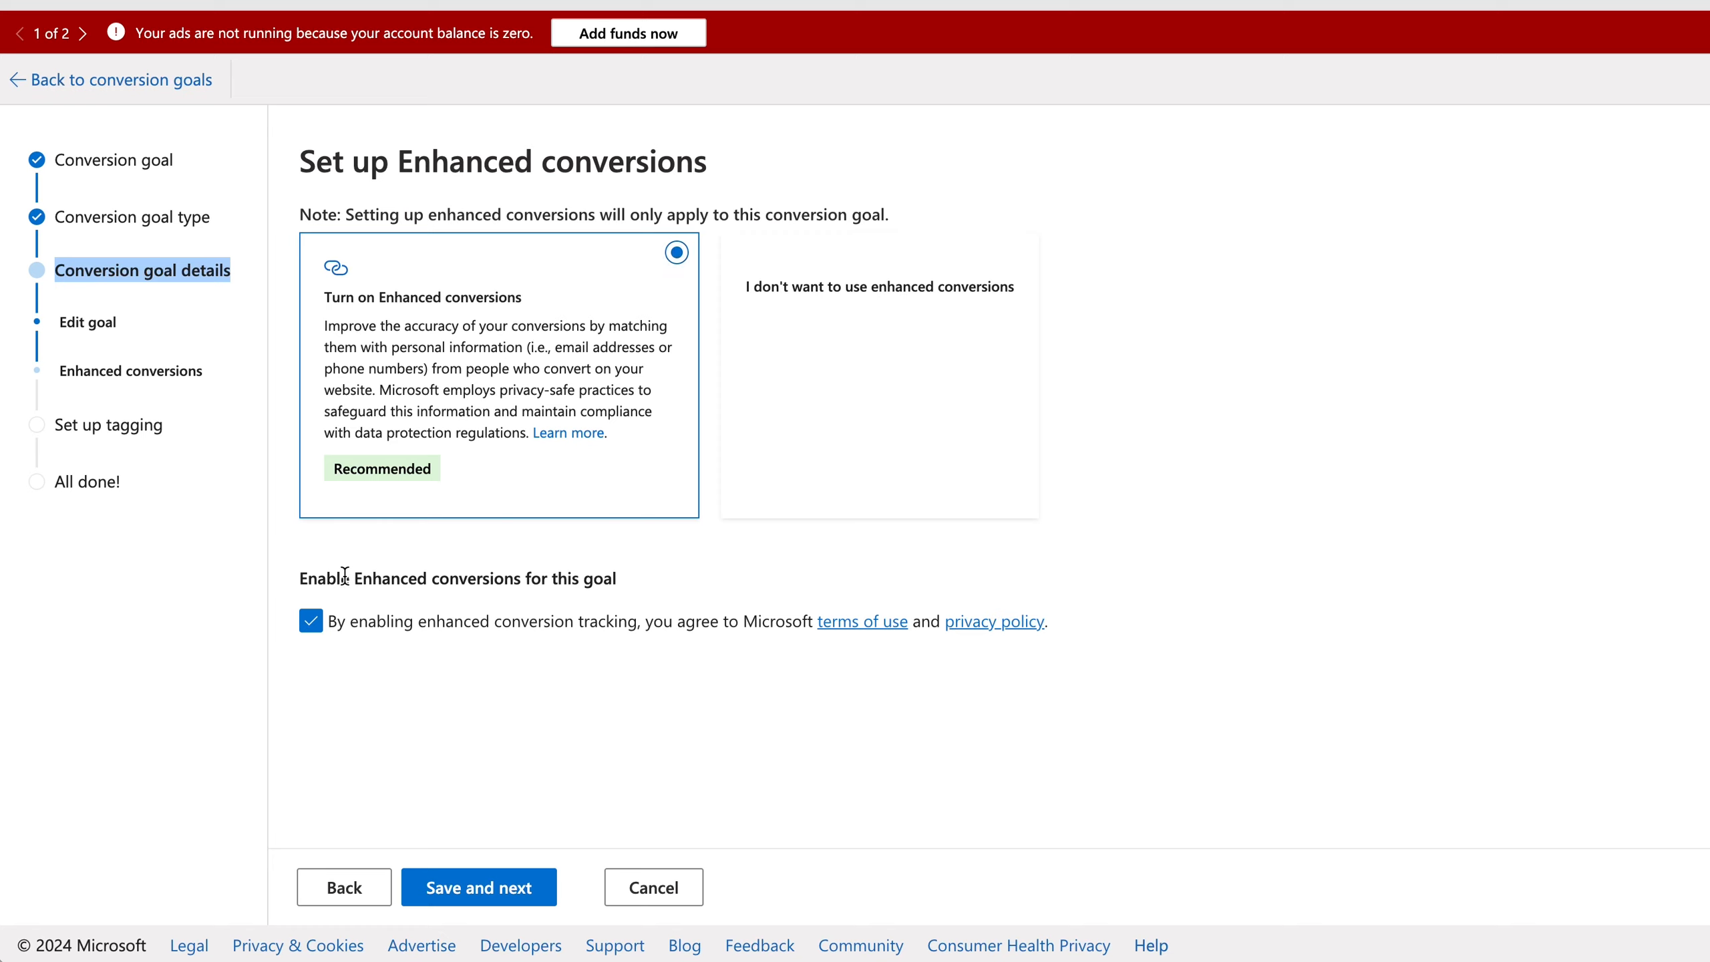
Save the goal with enhanced conversions turned on and review the instruction for implementing the script.
left_click(496, 888)
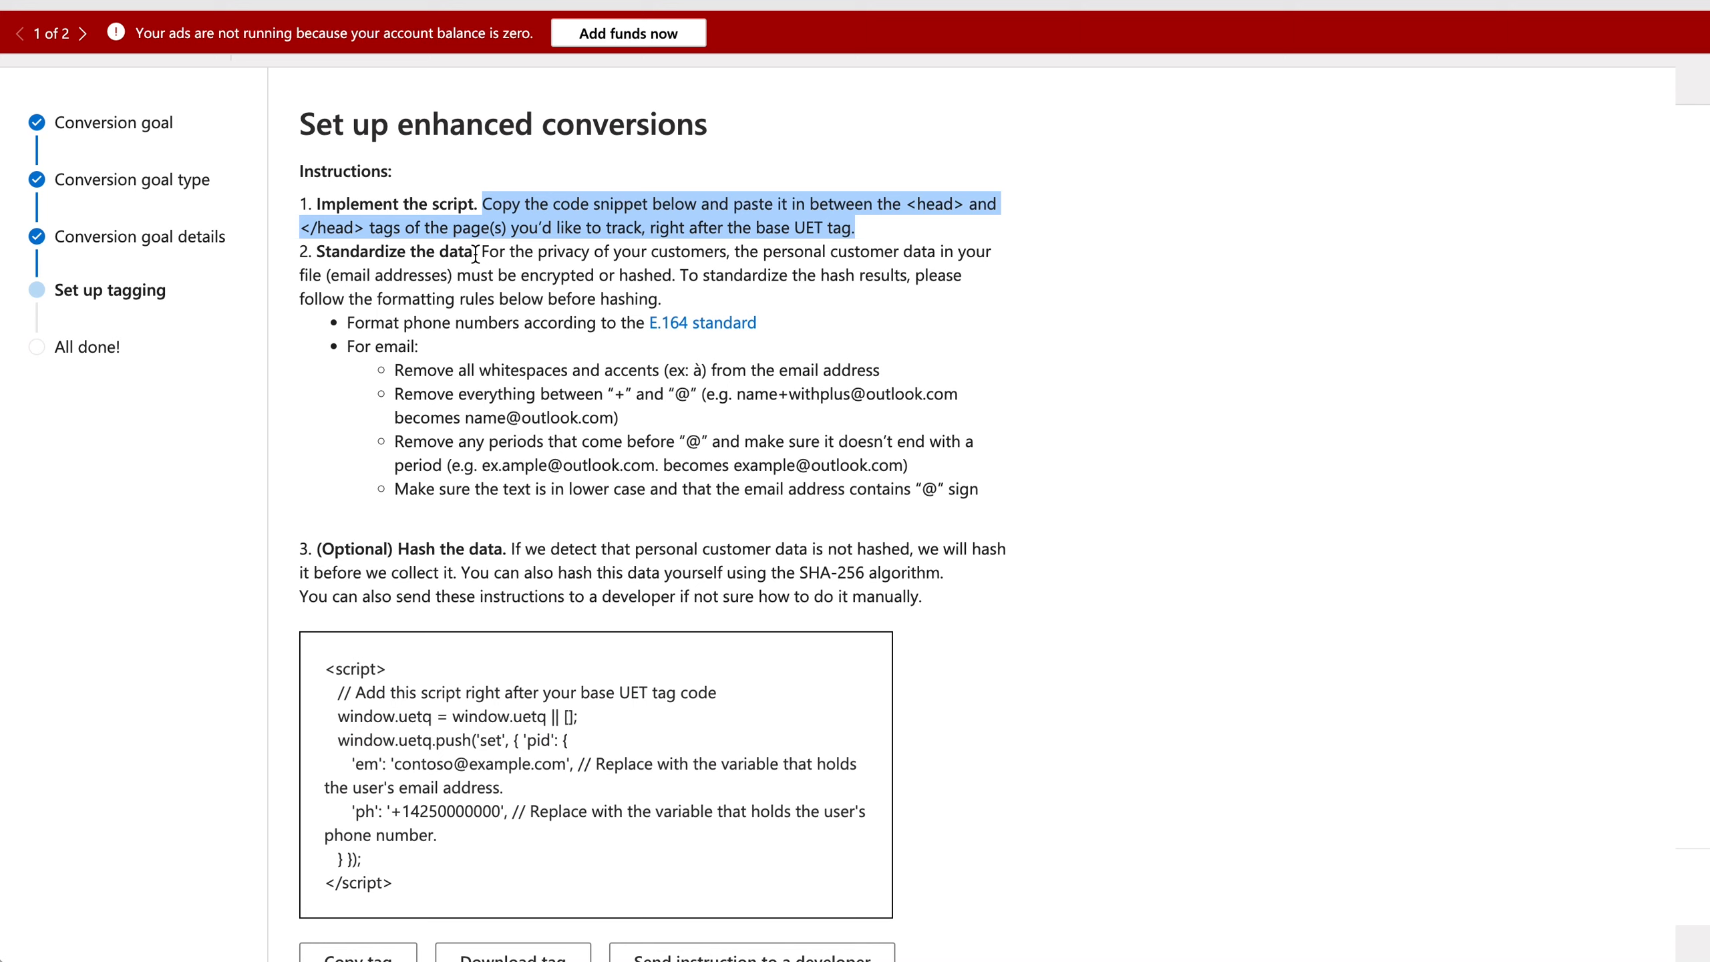
left_click(321, 213)
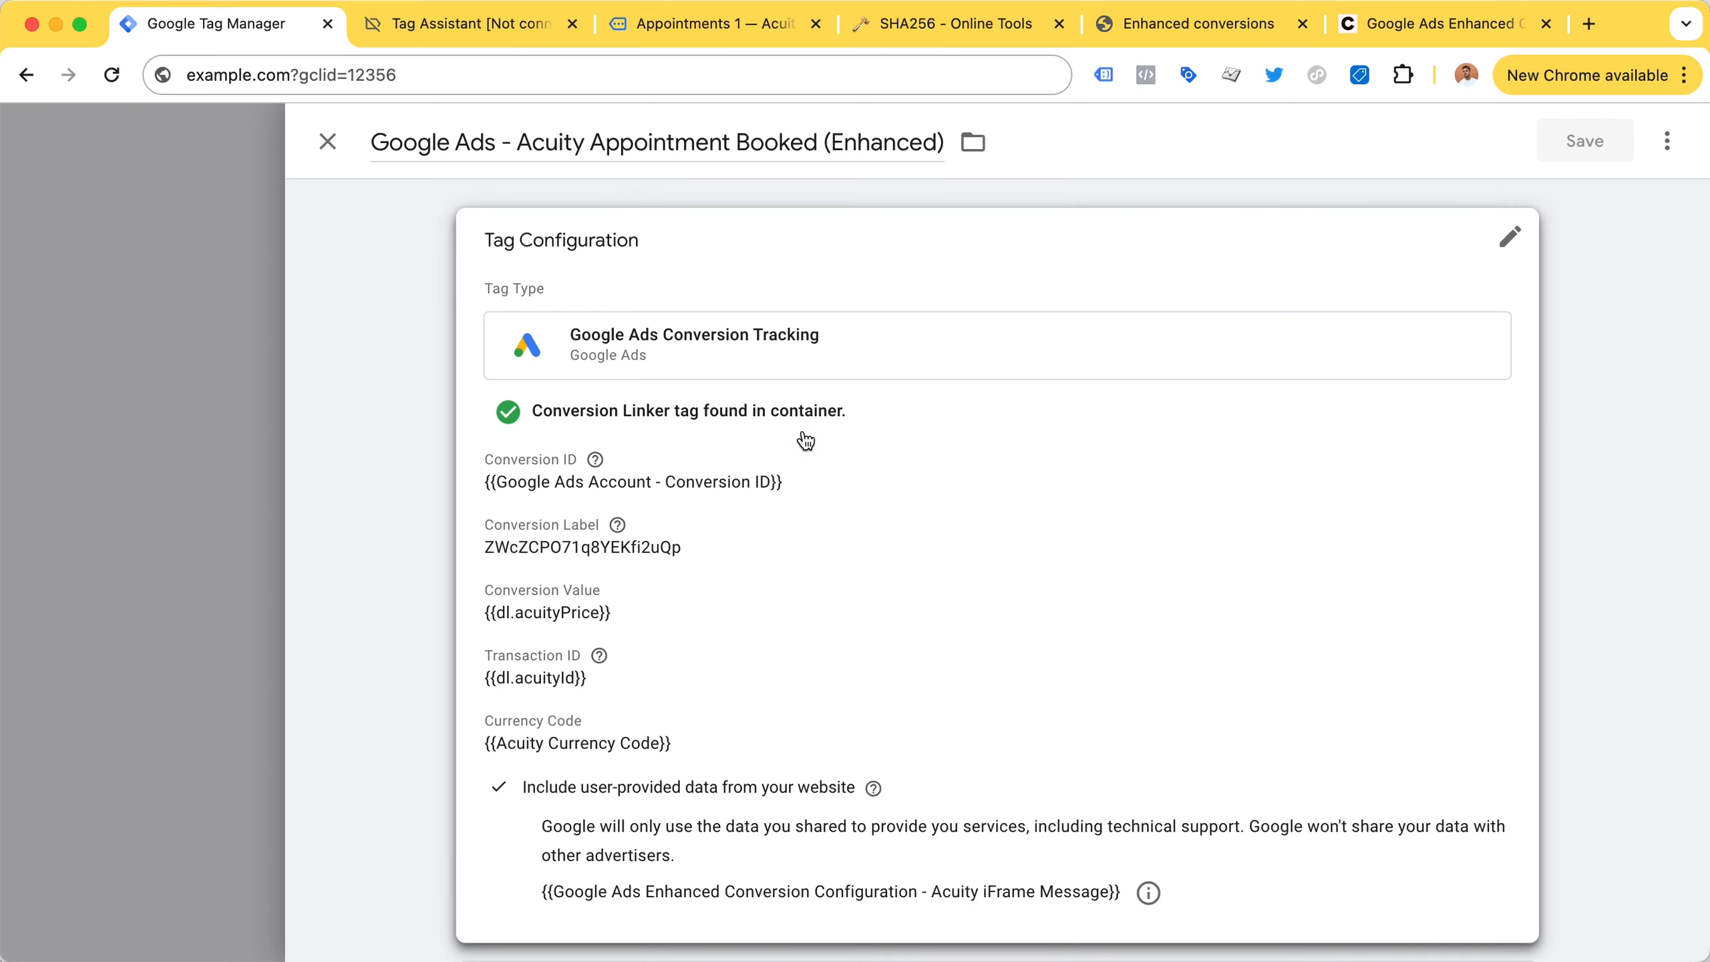
Switch from the Google Ads enhanced conversion tag to the Acuity booking page and look over its appointment form.
scroll(801, 431, "down", 1)
left_click(779, 28)
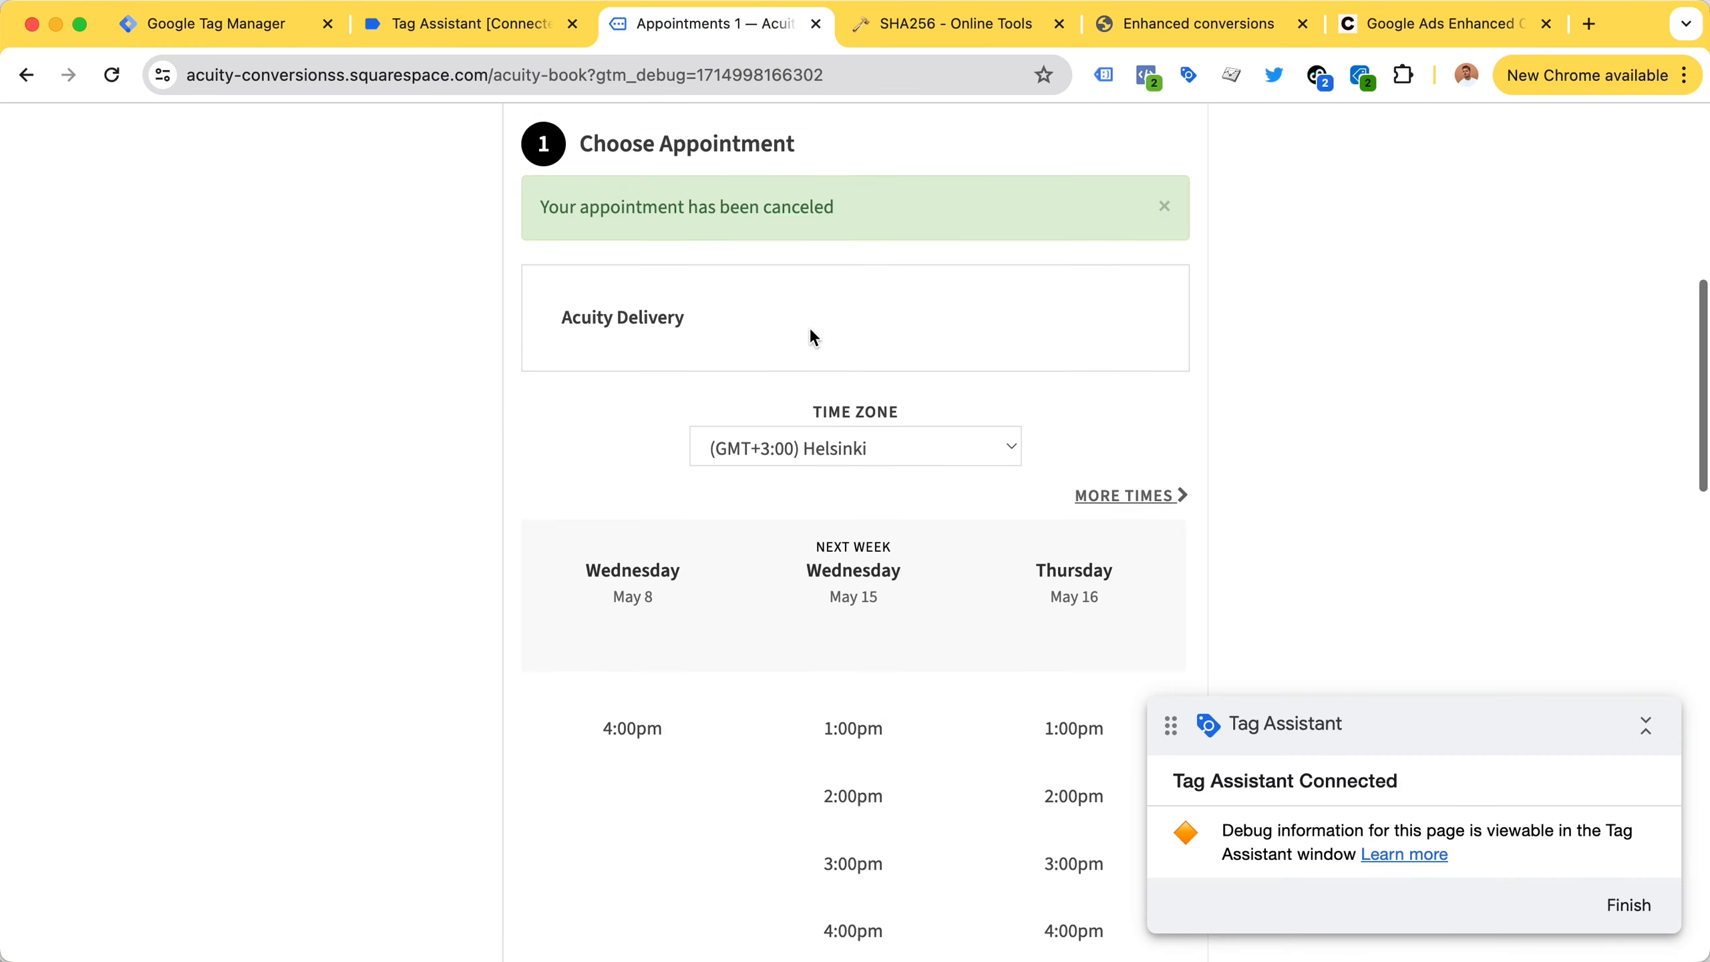
scroll(810, 326, "up", 6)
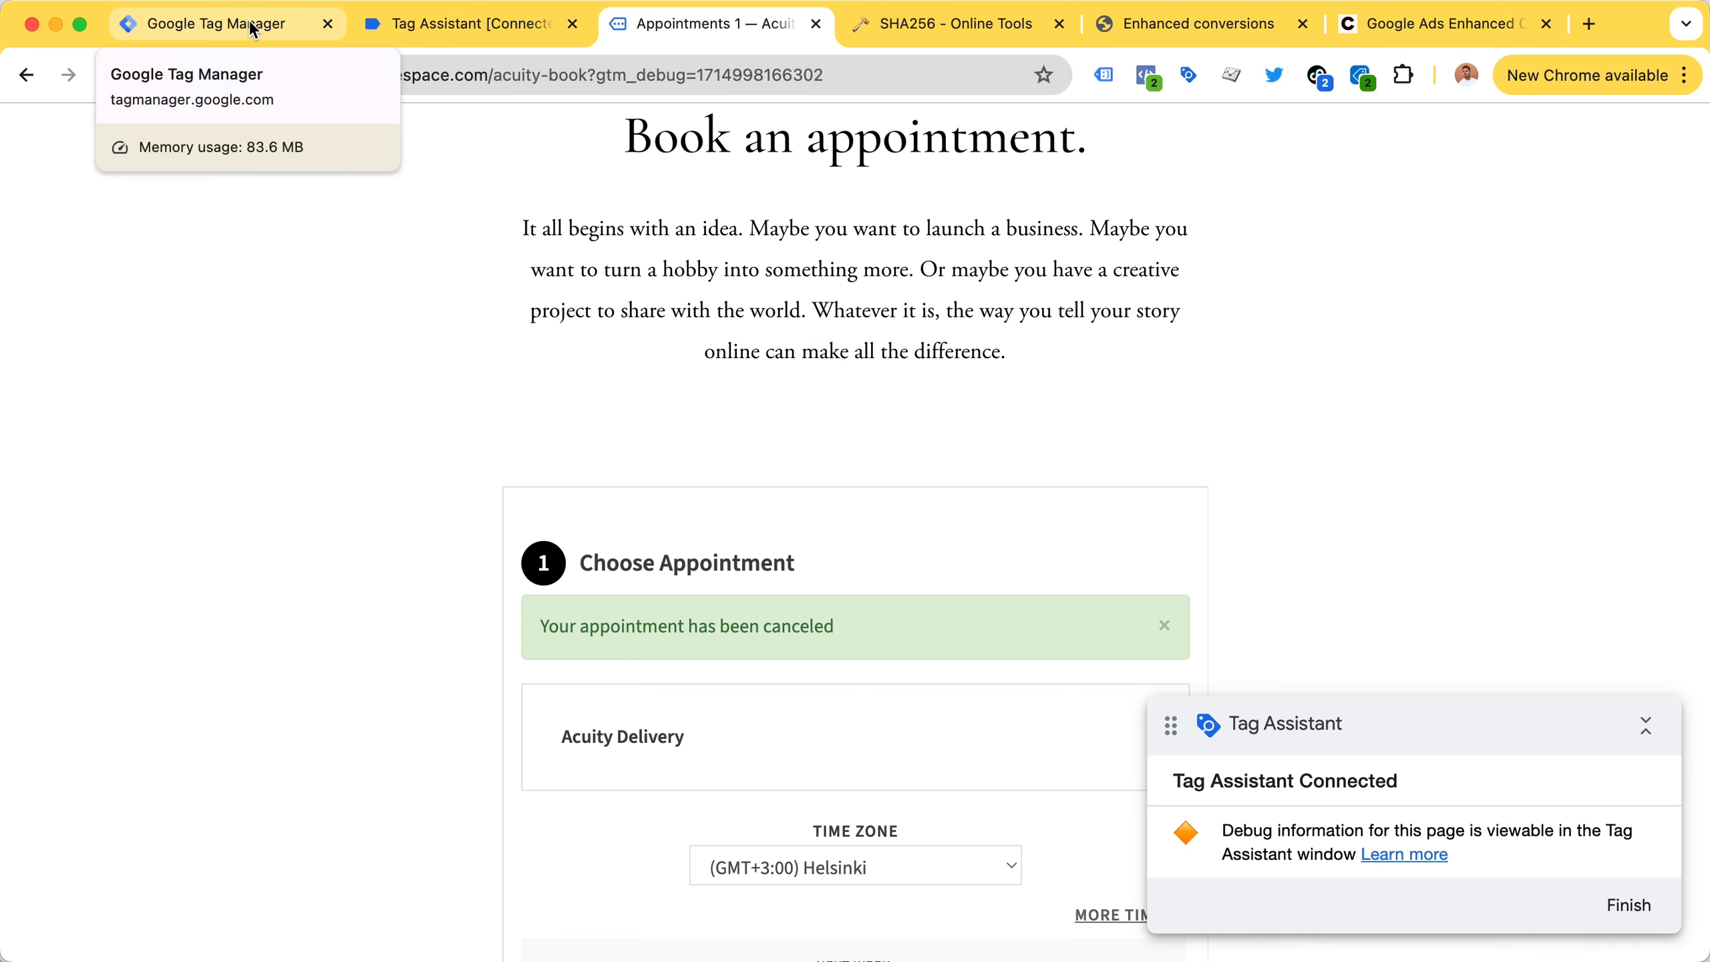
Return to Google Tag Manager and open the Google Ads tag's configuration for editing to view its user-provided data setting.
left_click(283, 28)
scroll(784, 280, "down", 2)
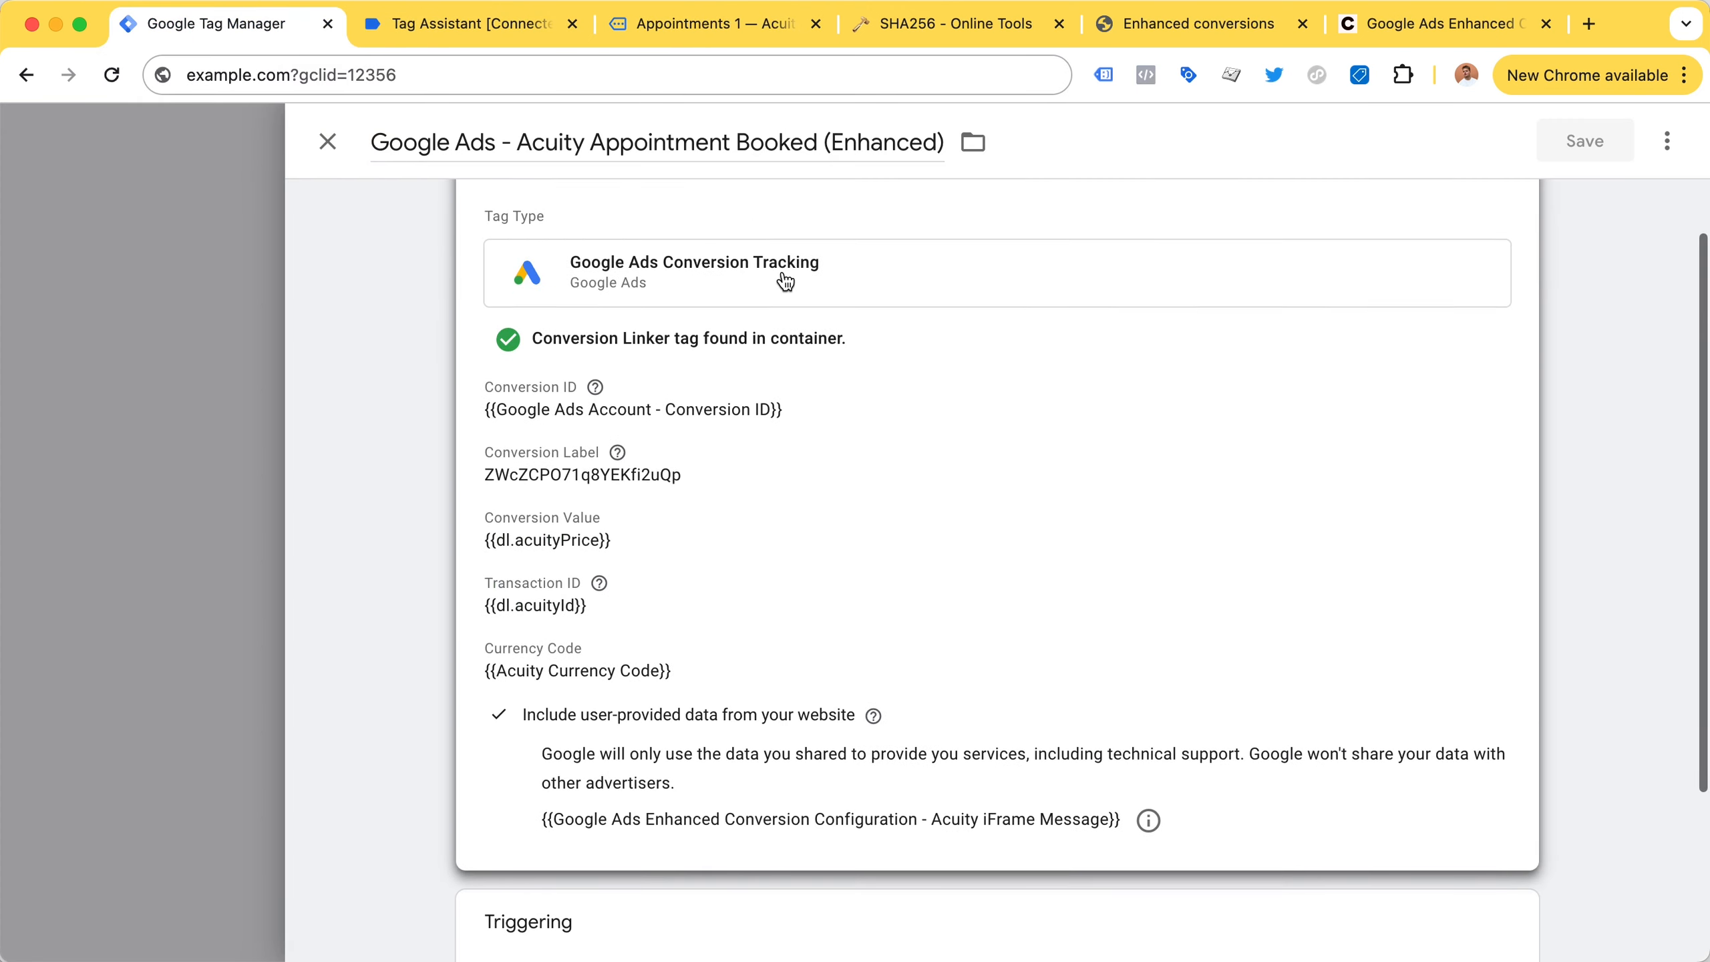
scroll(656, 603, "down", 1)
left_click(657, 603)
scroll(657, 610, "down", 4)
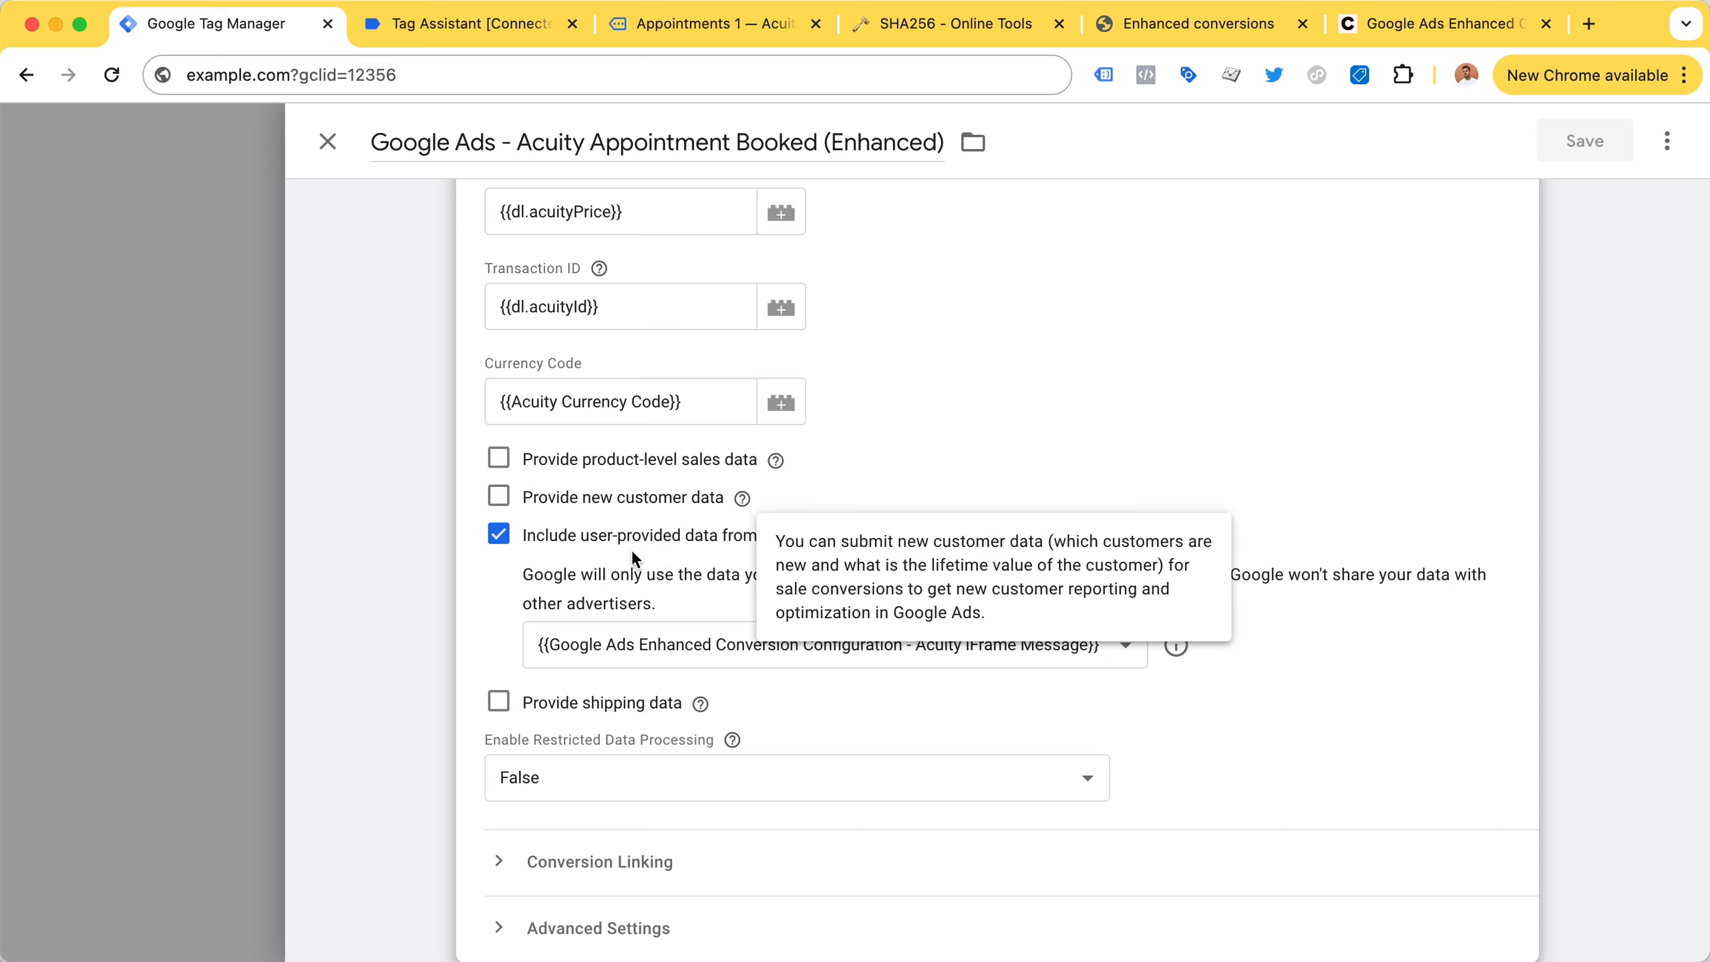
Open the Google Ads Enhanced Conversion Configuration variable and examine its manual email, phone, name and address fields.
left_click(1176, 645)
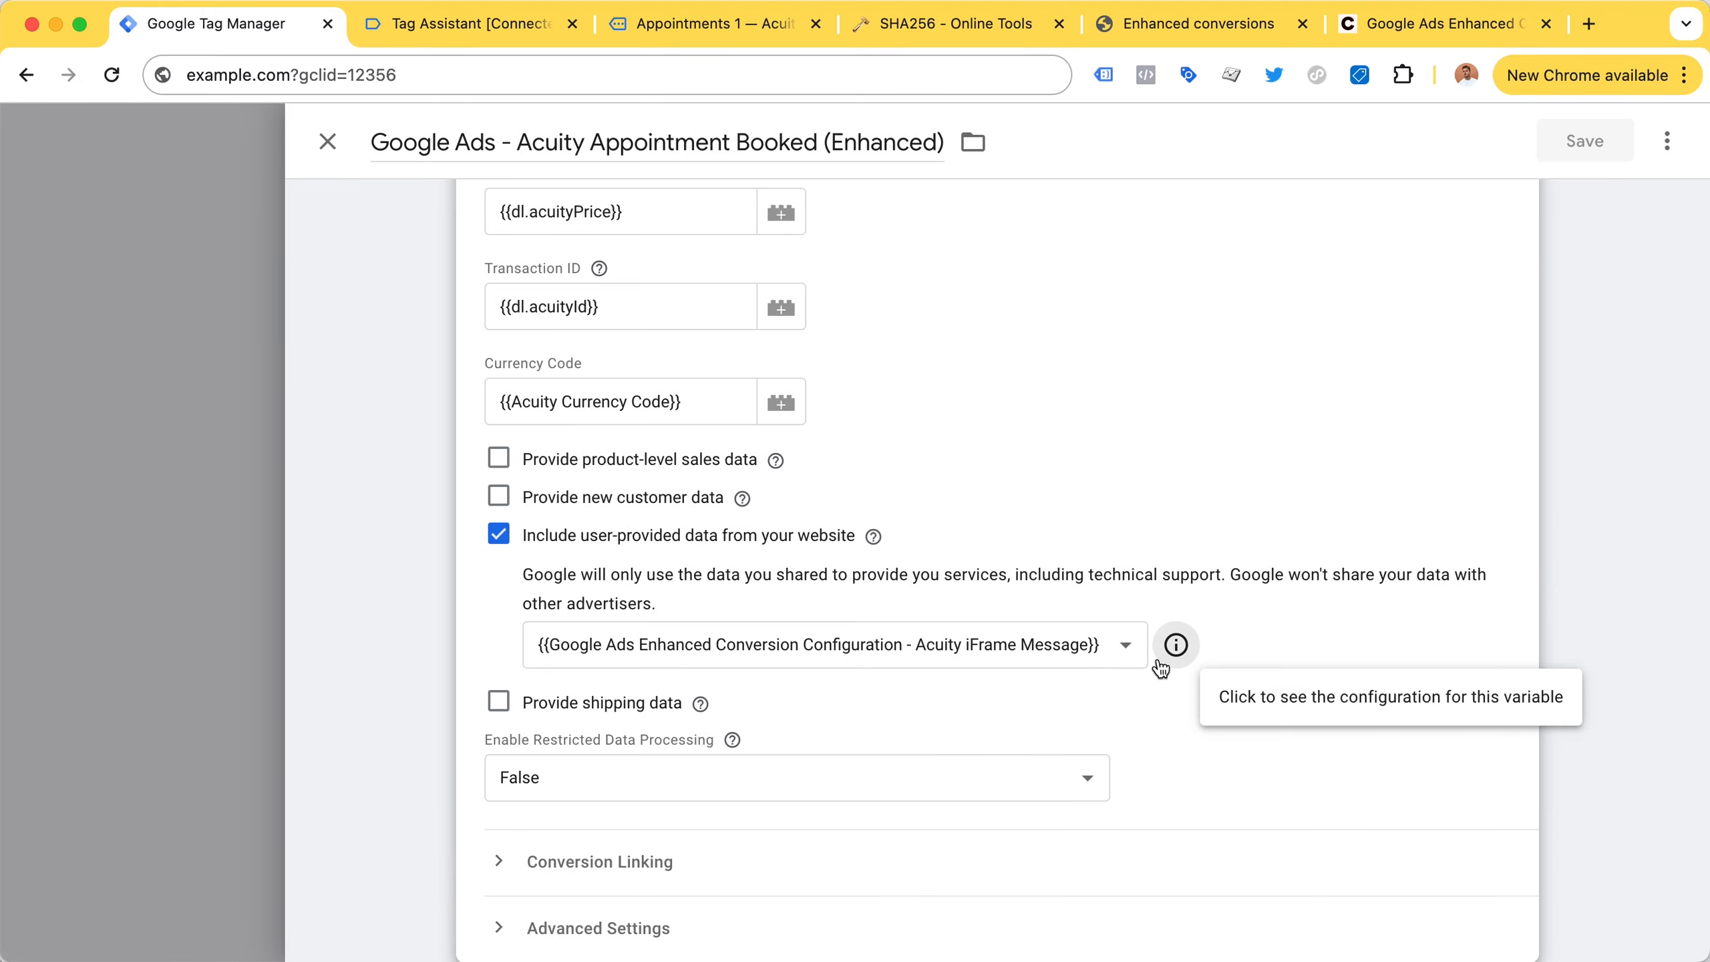
left_click(1169, 649)
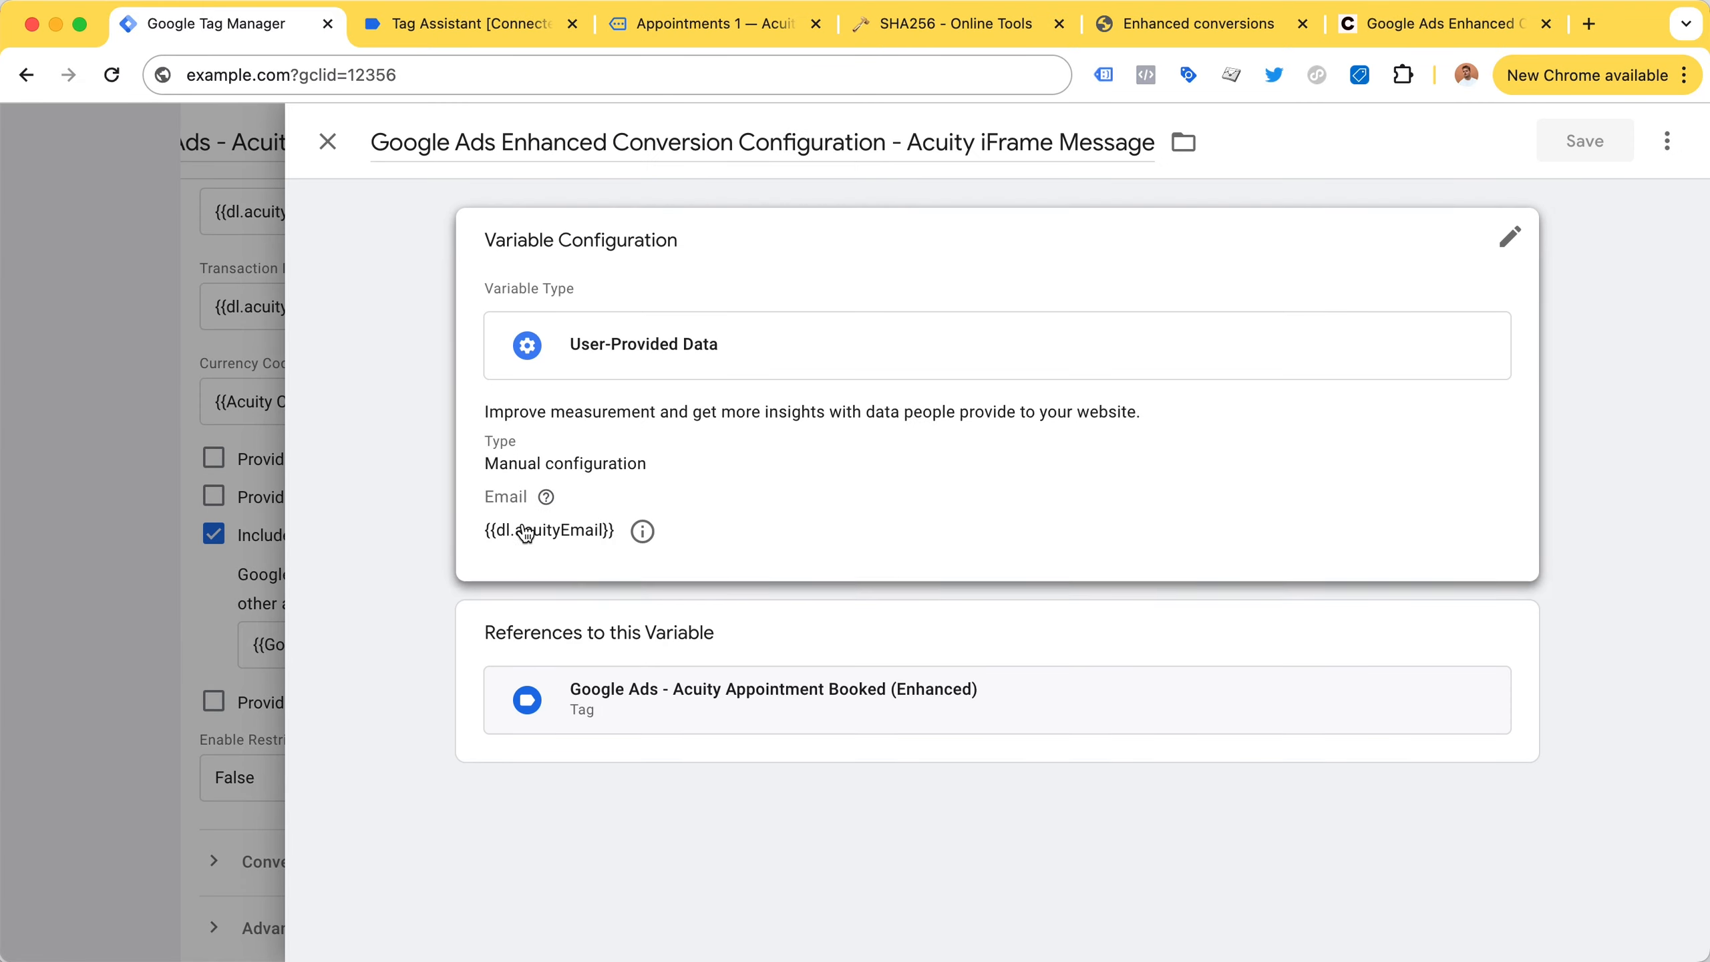
left_click(651, 532)
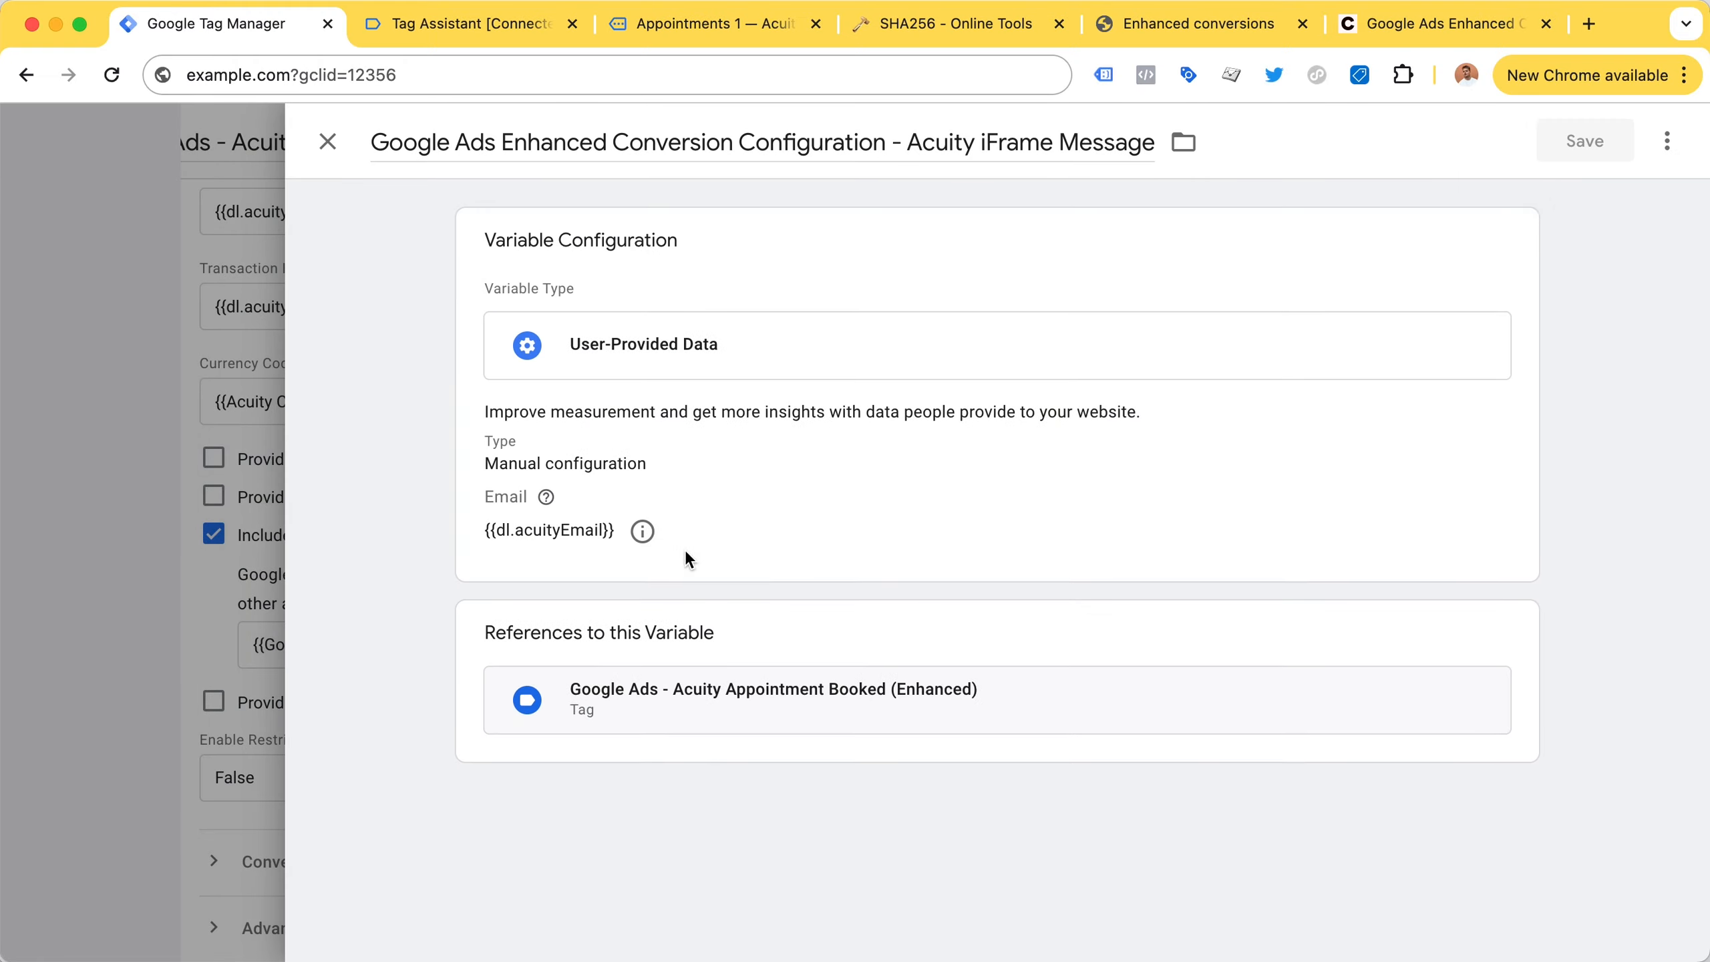
left_click(685, 553)
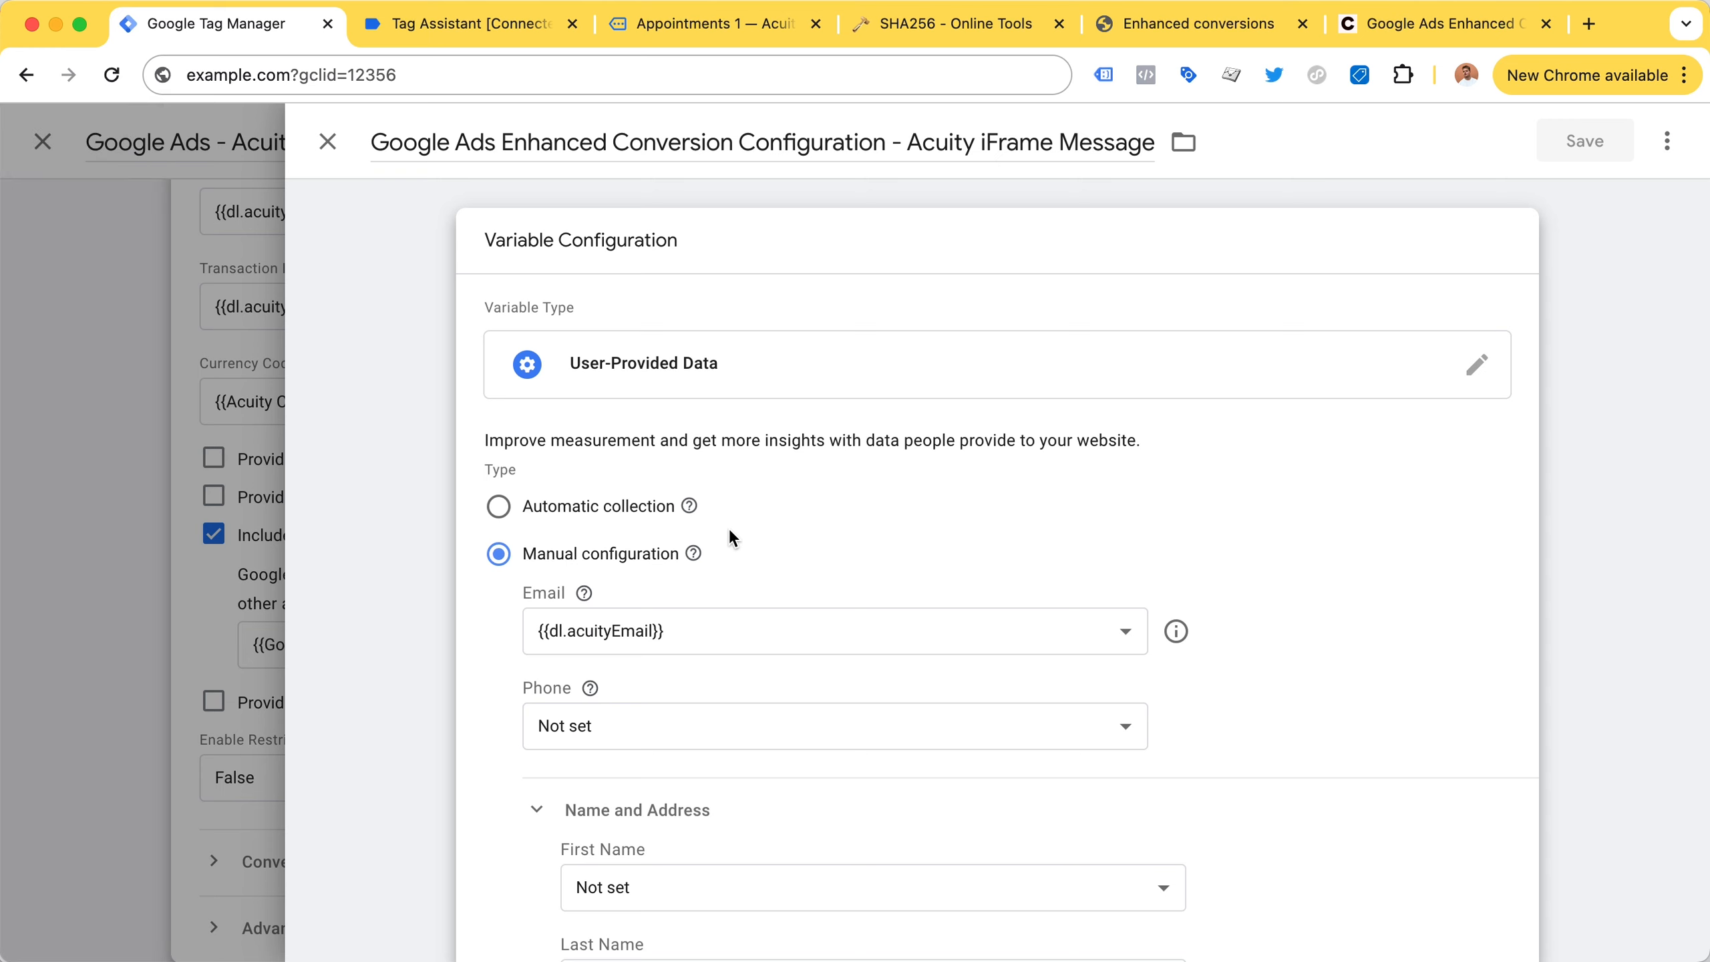
scroll(716, 722, "down", 6)
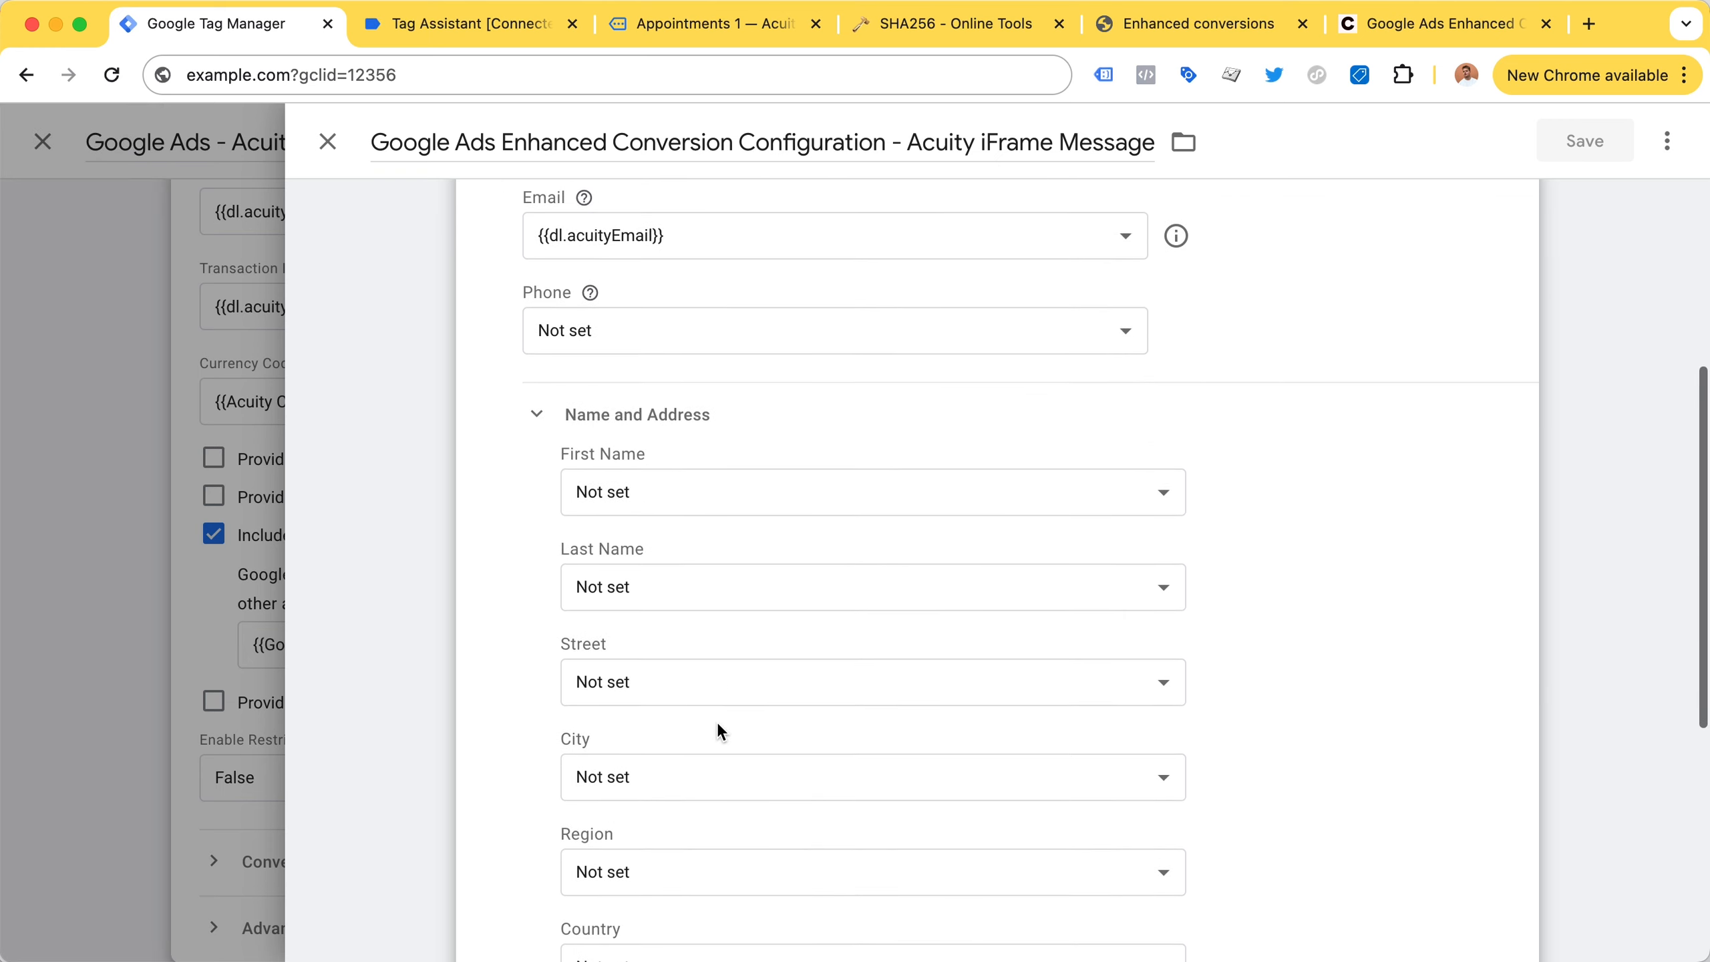
scroll(732, 459, "down", 6)
scroll(733, 458, "up", 3)
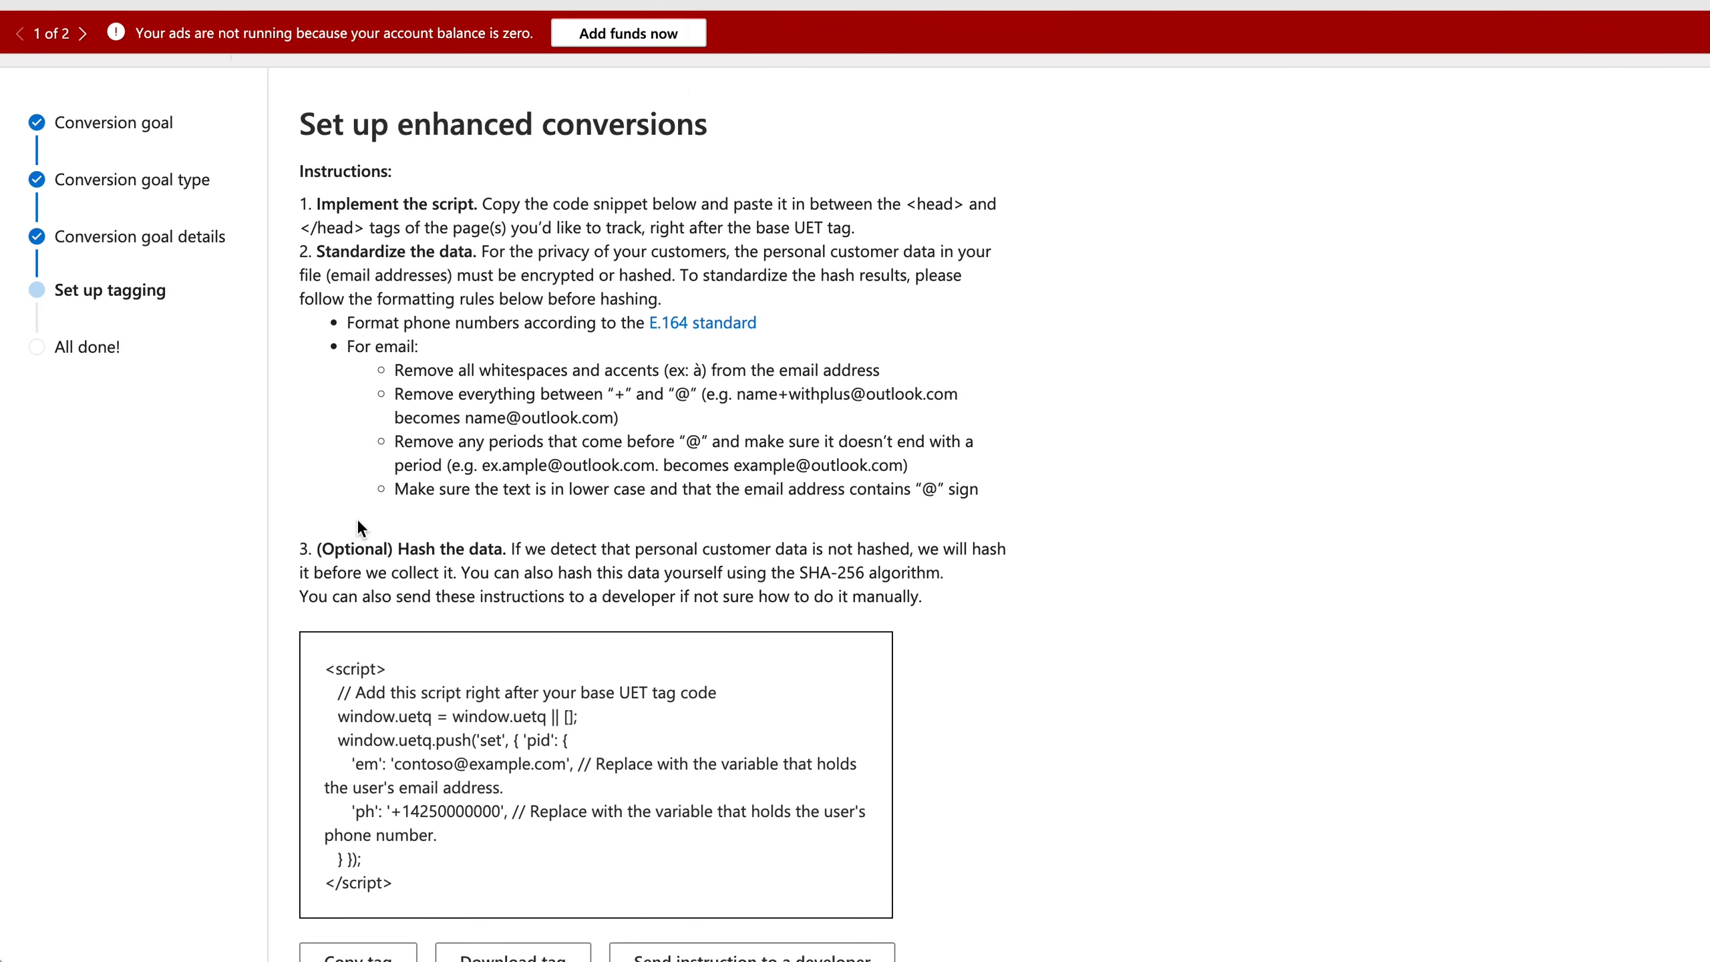
Switch to Microsoft Advertising and review the enhanced conversions tagging instructions and script.
scroll(385, 444, "down", 3)
scroll(385, 444, "up", 4)
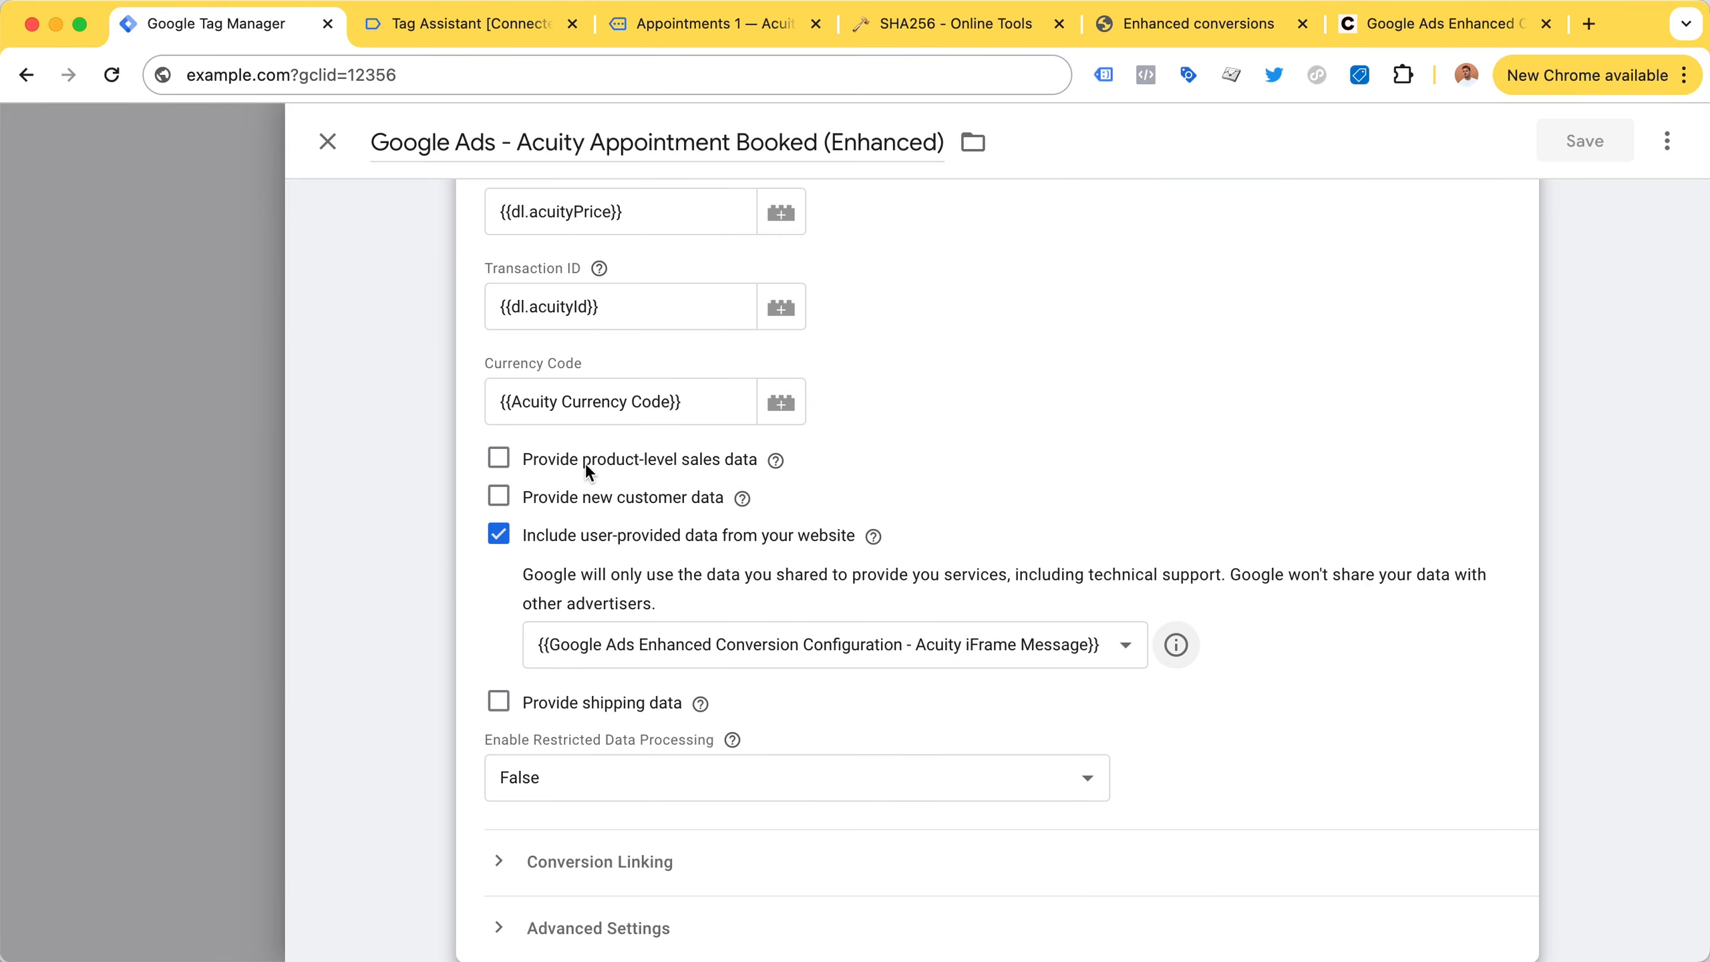
In the Google Ads - Acuity Appointment Booked (Enhanced) tag, highlight the conversion label and review the user-provided and product-level data options.
scroll(585, 463, "up", 4)
scroll(585, 463, "up", 1)
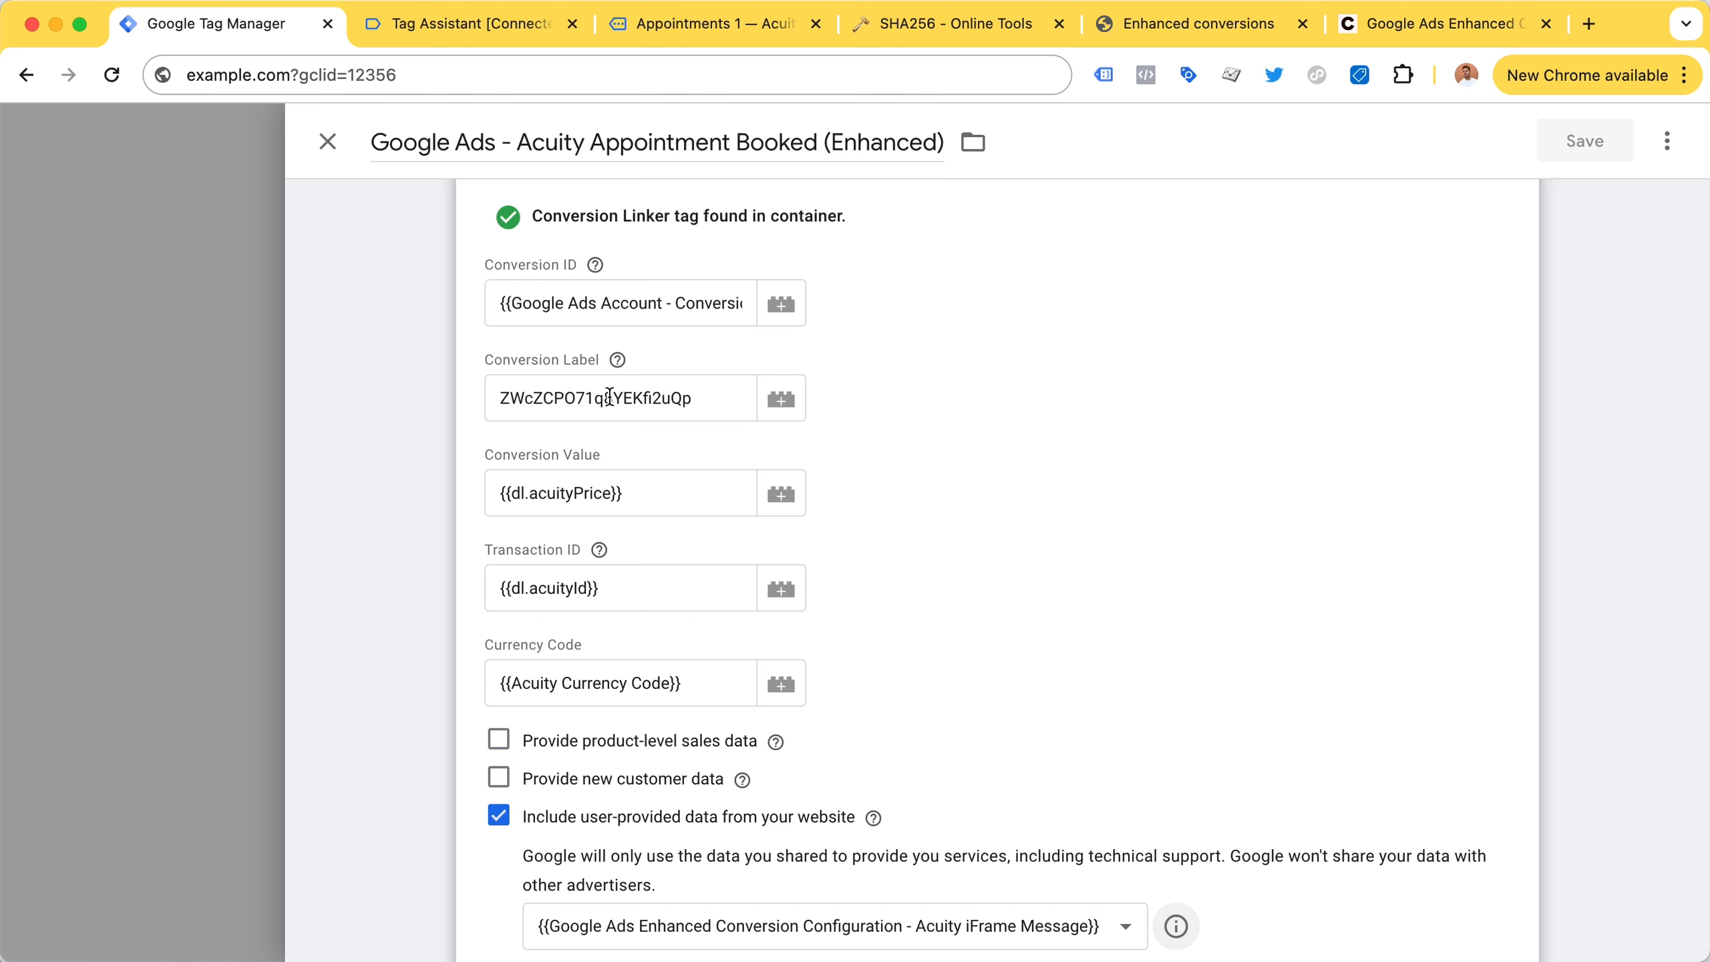
double_click(718, 398)
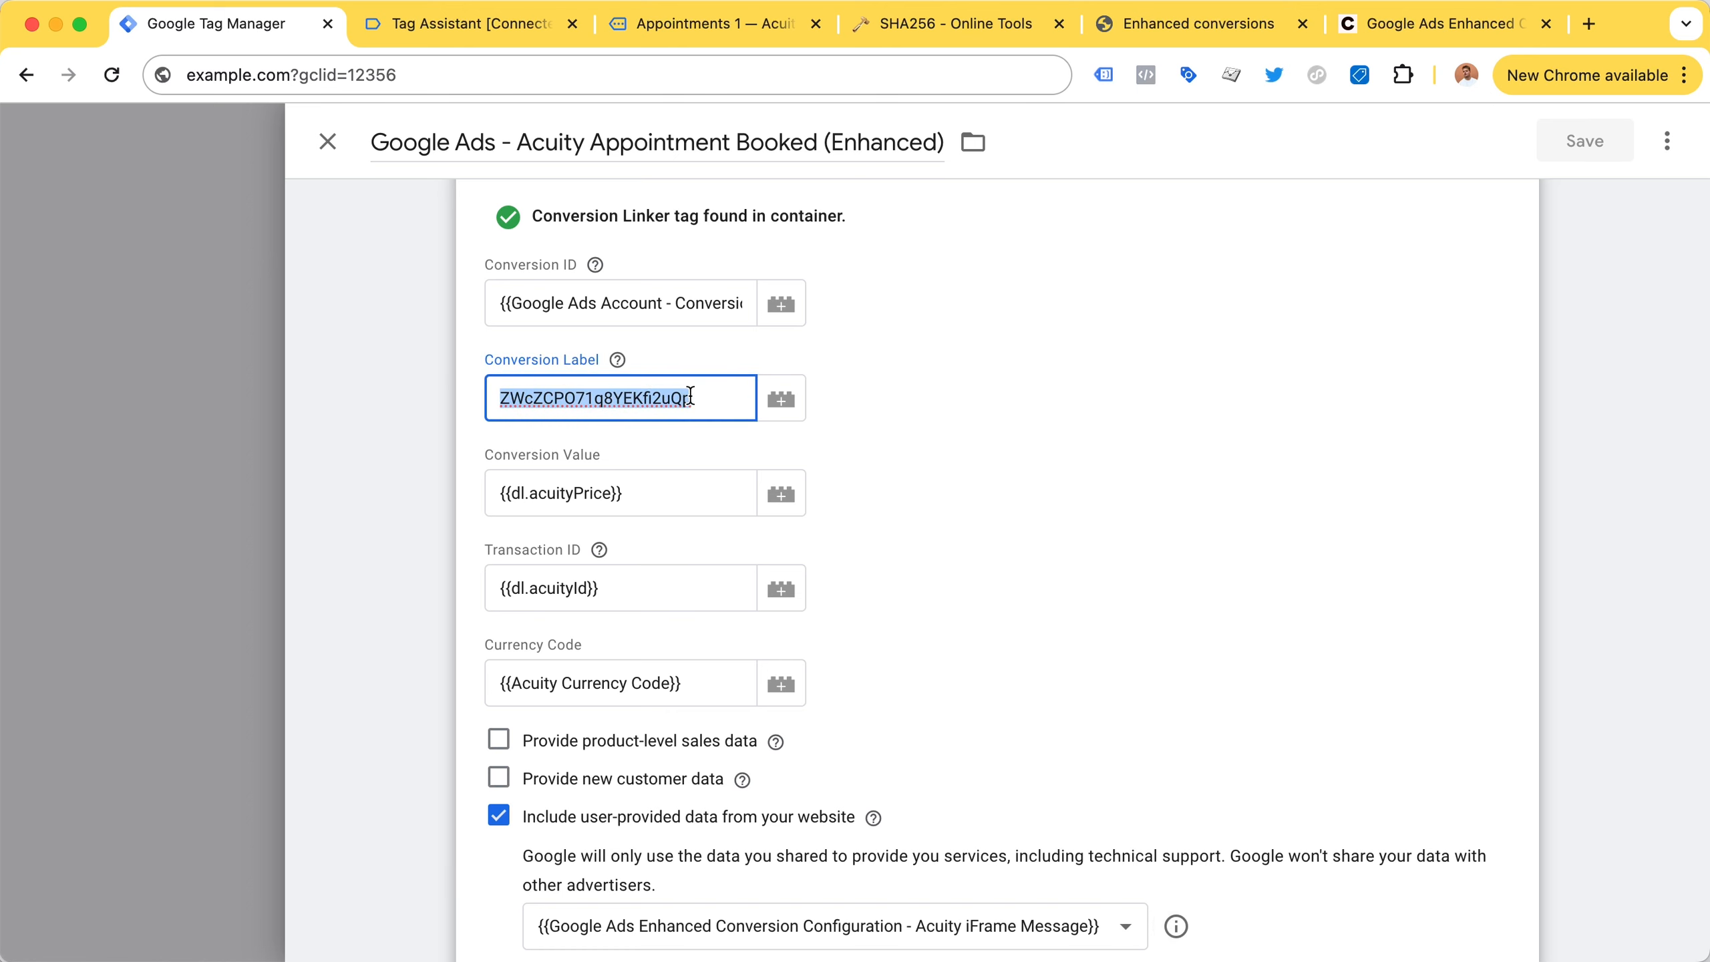
scroll(690, 395, "down", 2)
scroll(690, 390, "down", 1)
scroll(690, 724, "down", 2)
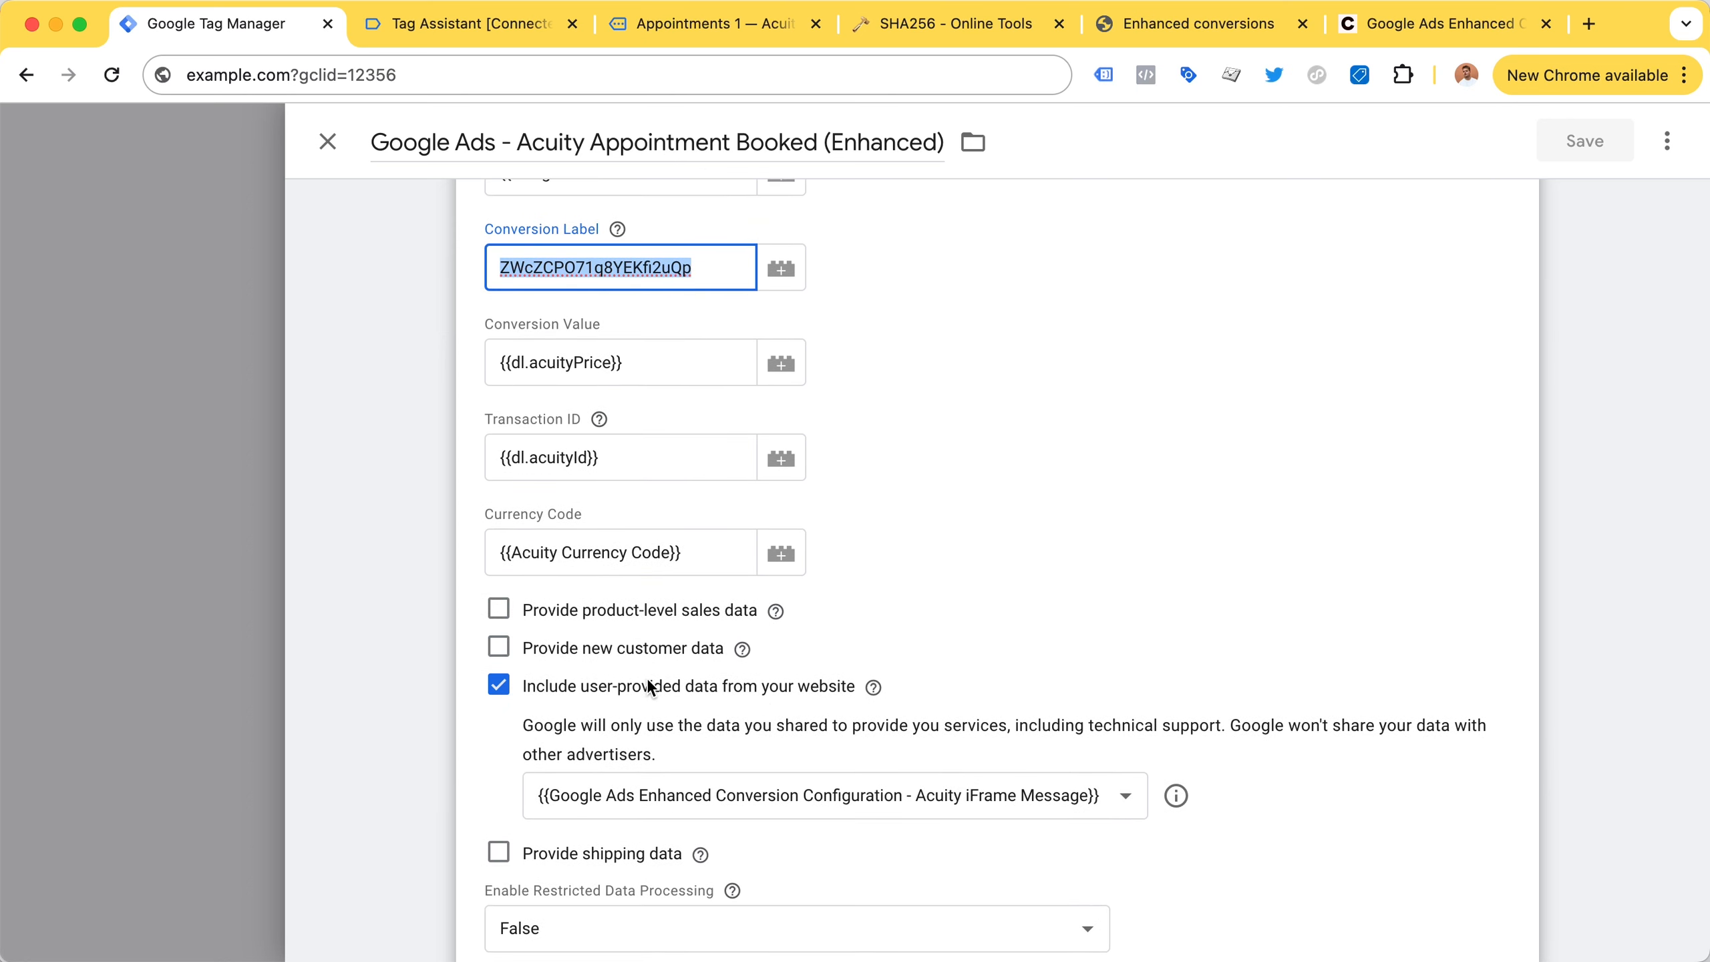
left_click(775, 610)
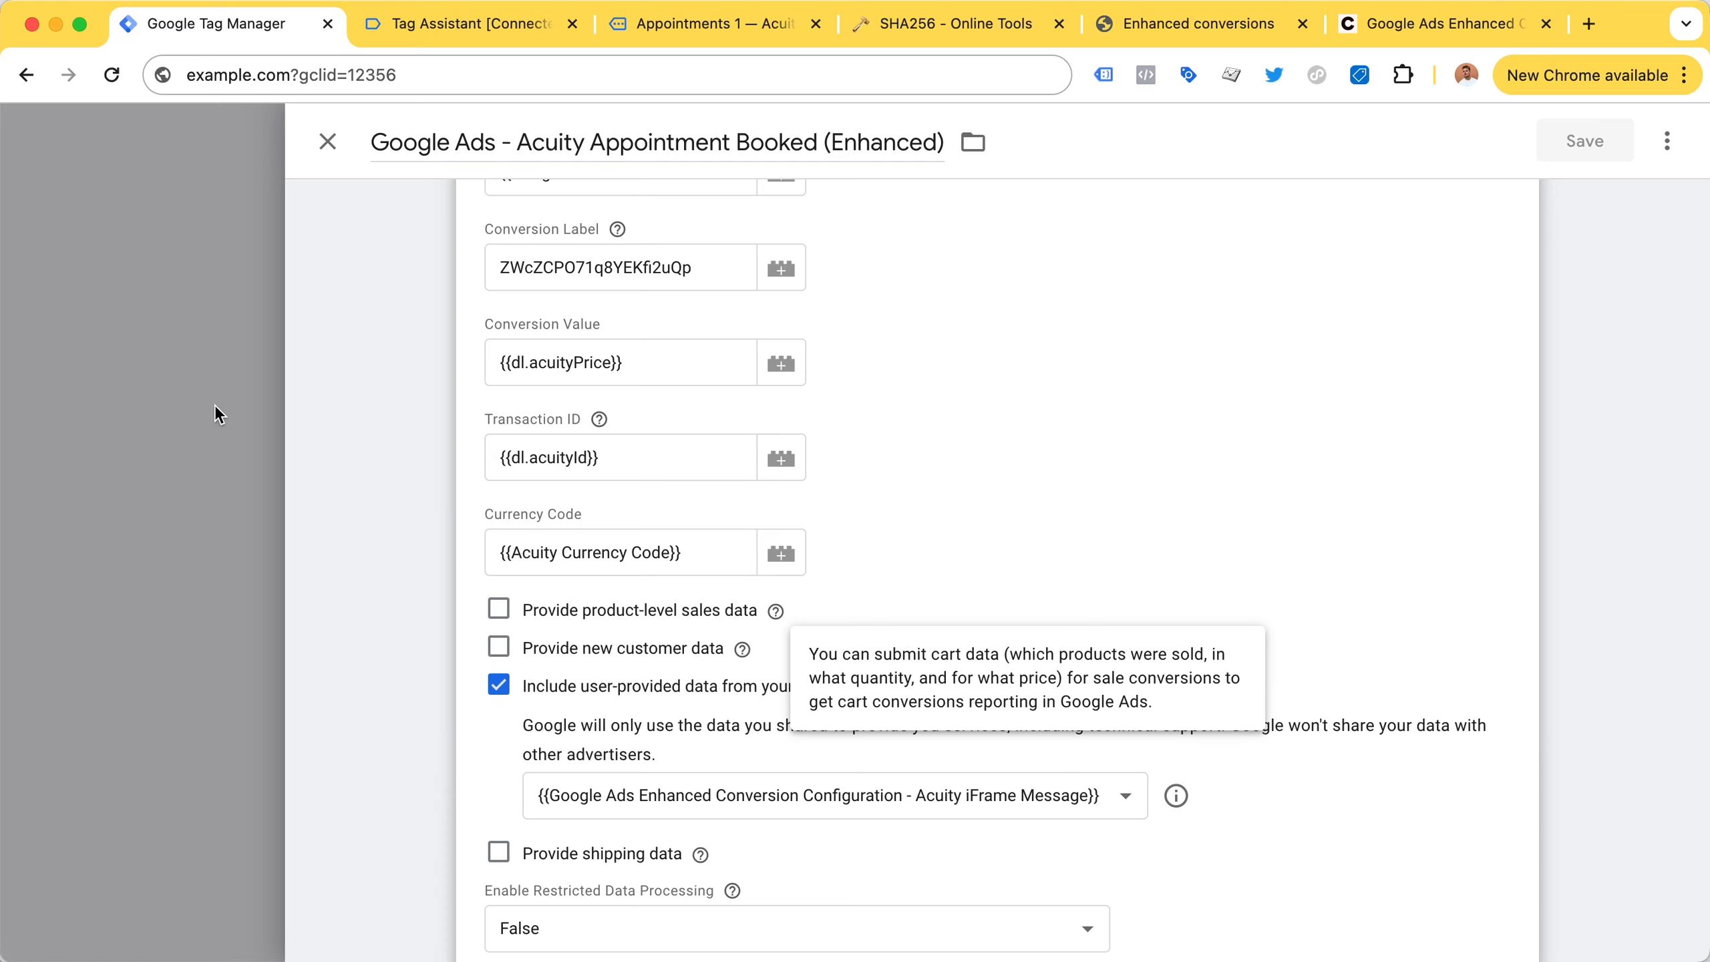
Close the Google Ads tag and search the tag list for "micro" to locate the Microsoft UET tags.
left_click(184, 396)
scroll(540, 439, "down", 1)
key("super+f")
type("micr")
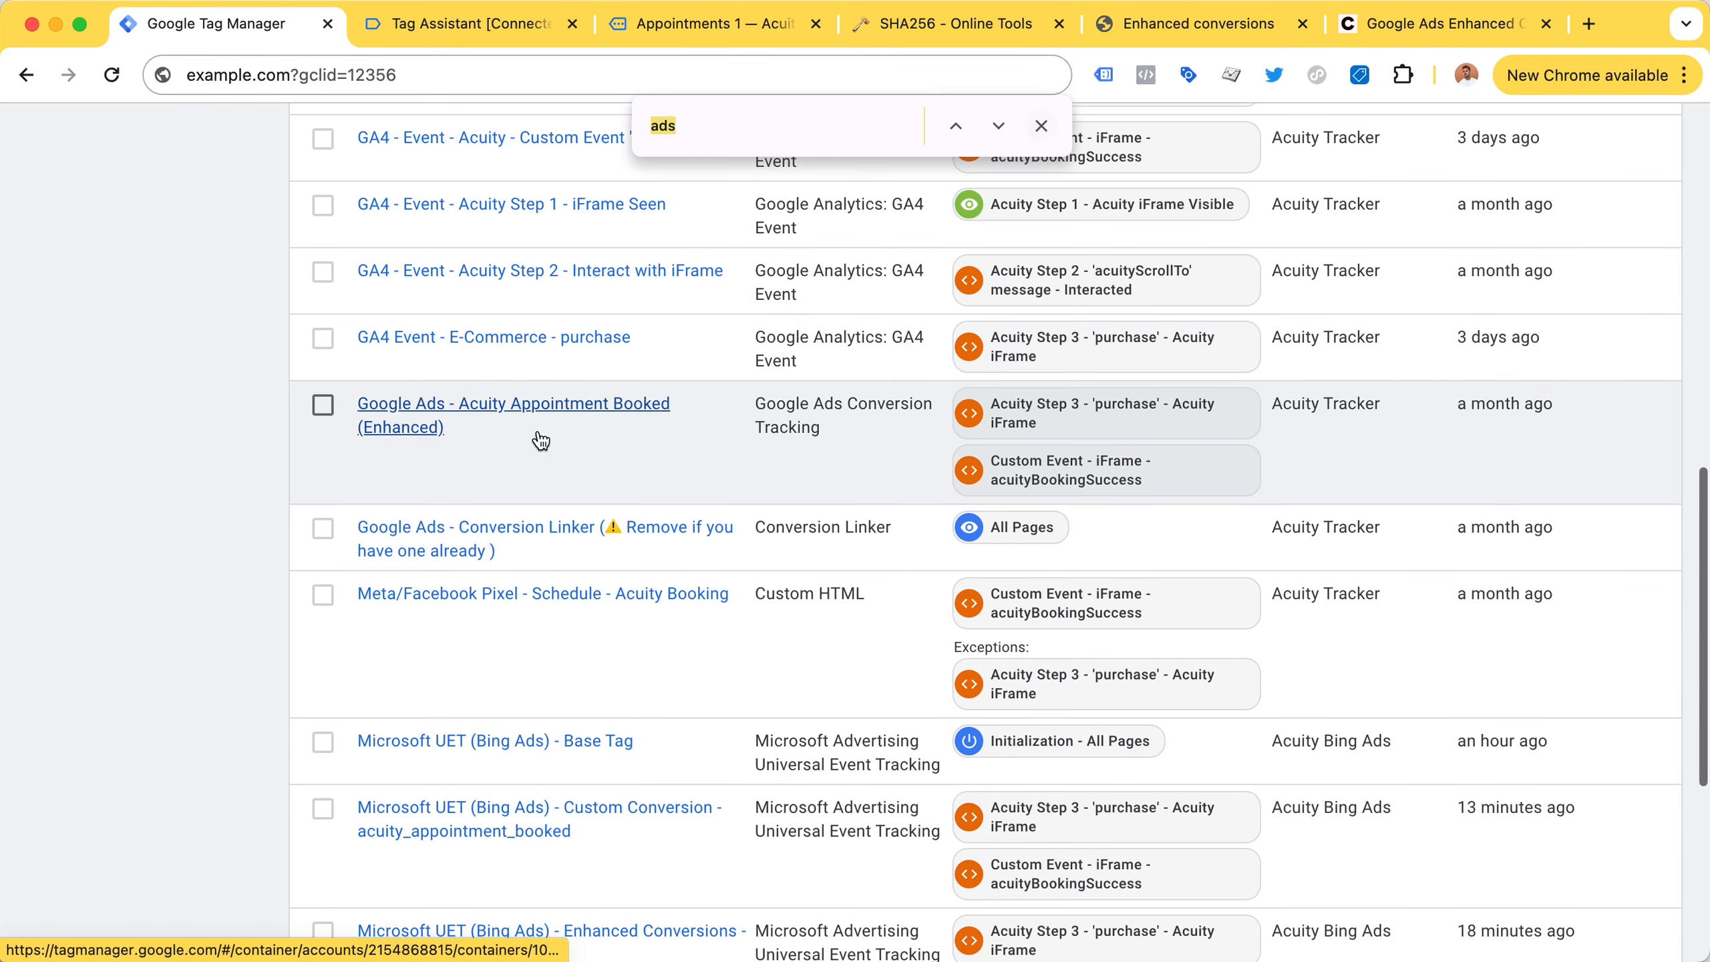
type("o")
scroll(532, 448, "down", 4)
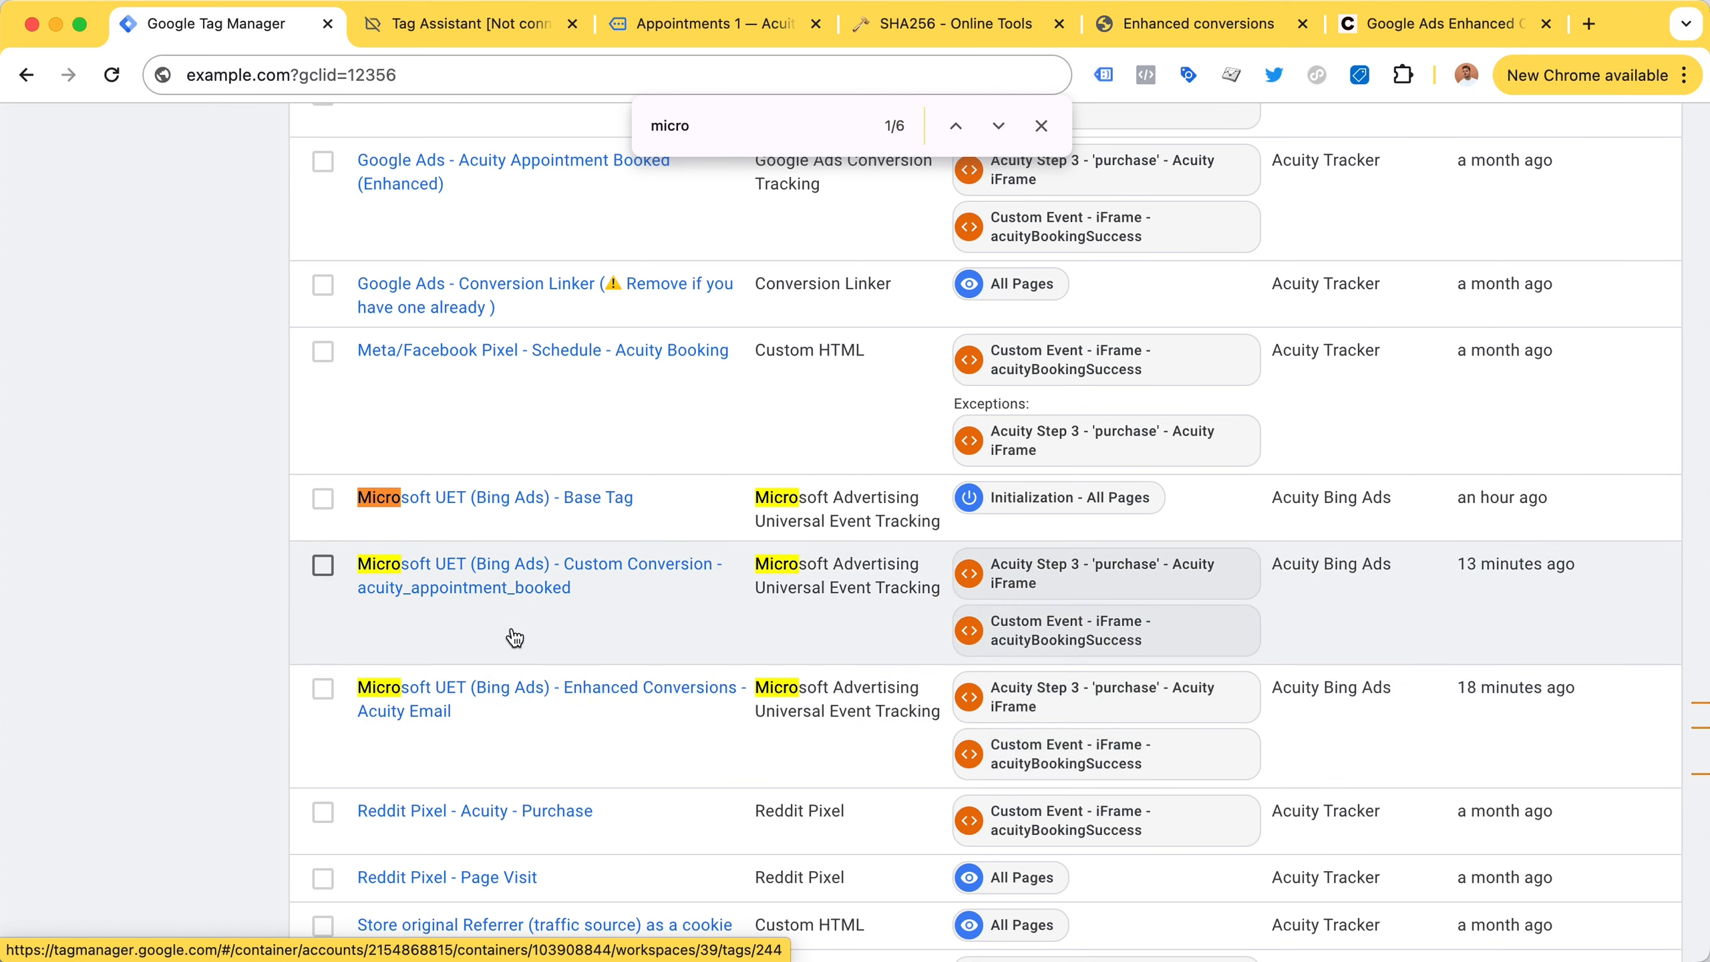
left_click(1042, 125)
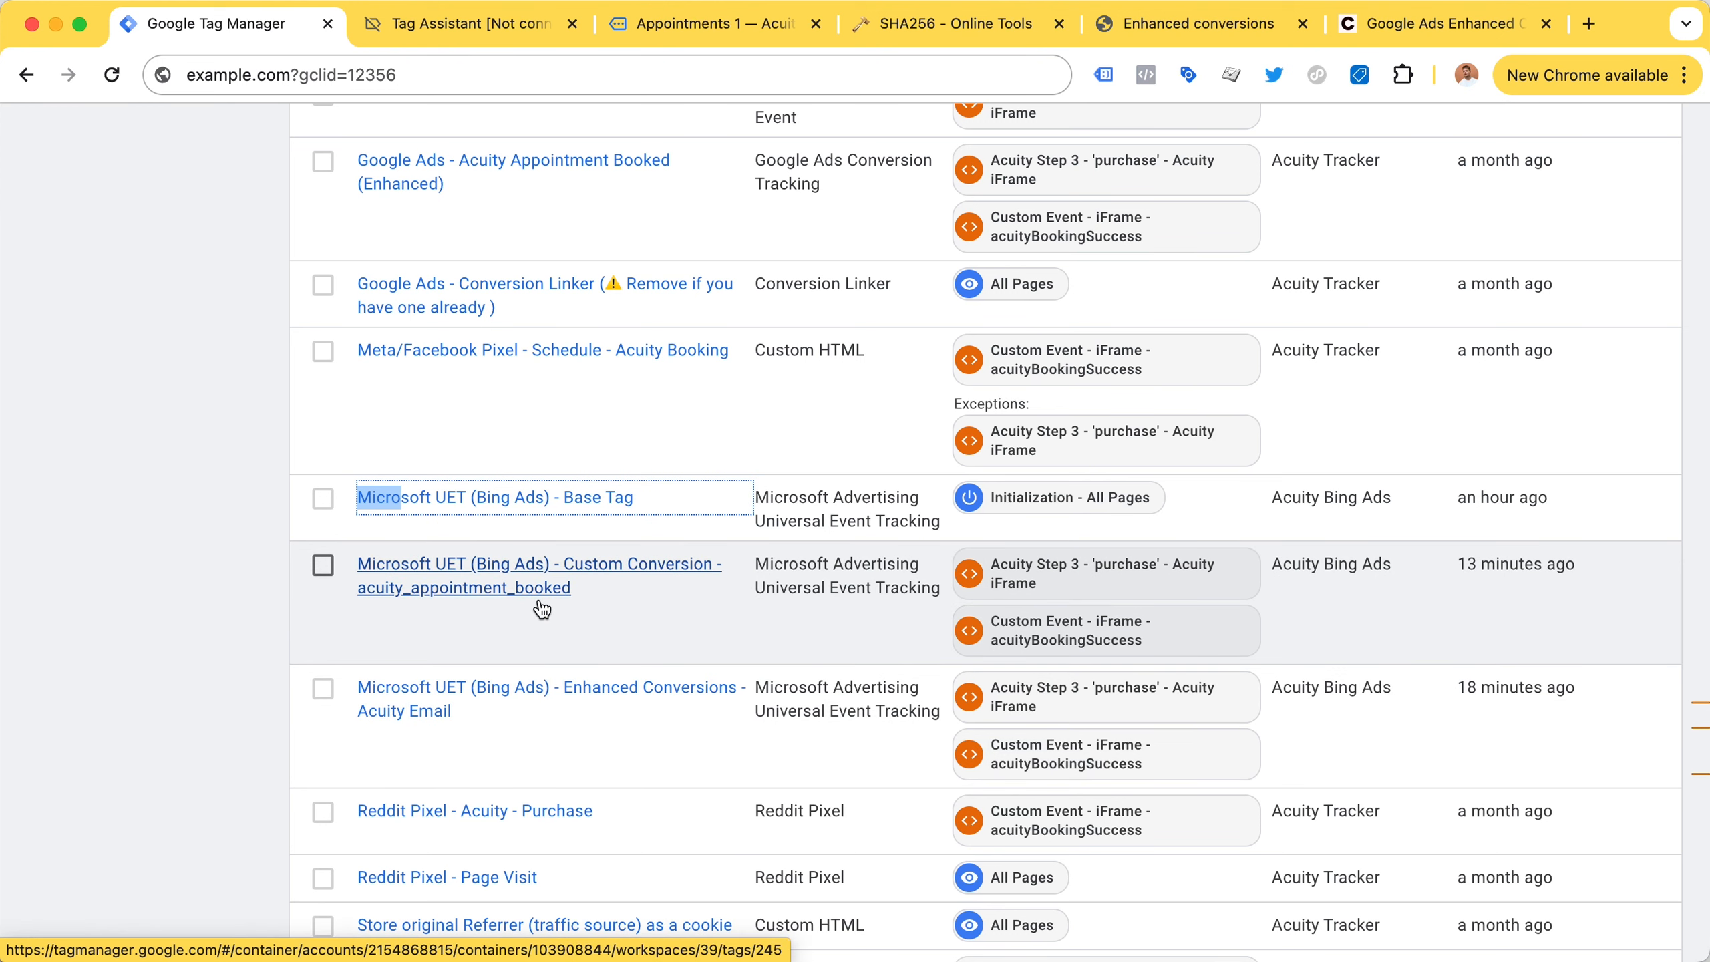
Switch to Microsoft Advertising's enhanced conversions instructions and highlight the sample email address in the script.
key("super+Tab")
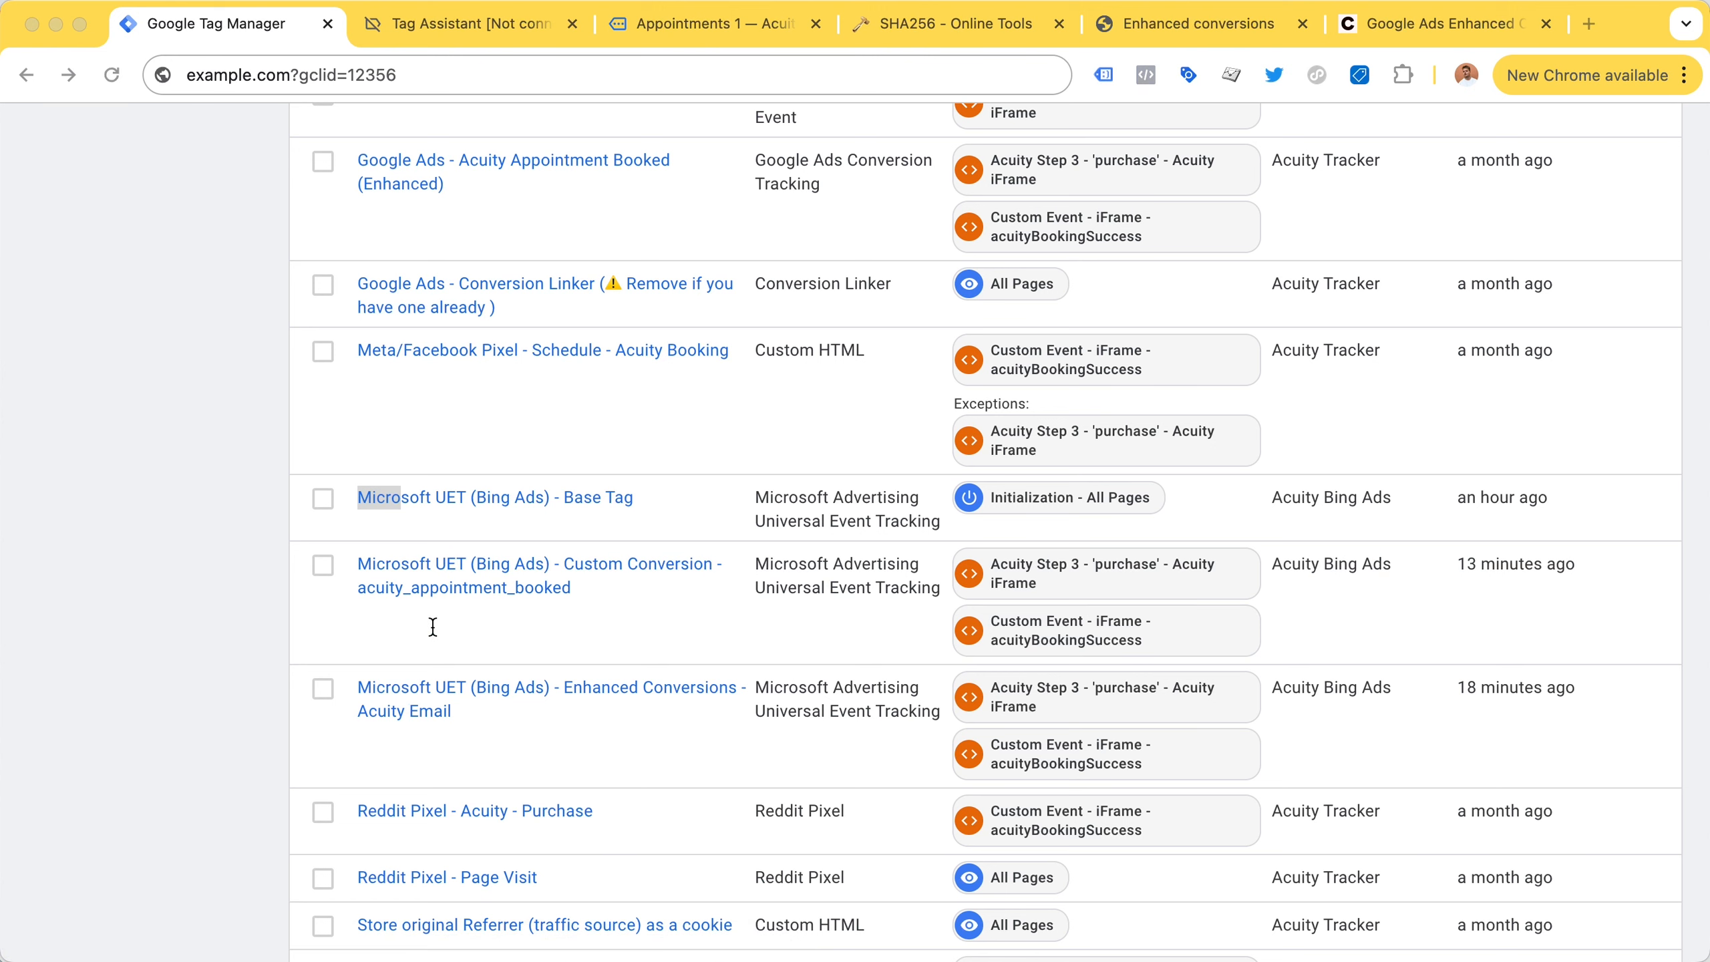
left_click_drag(404, 733, 340, 731)
left_click(776, 730)
left_click(344, 729)
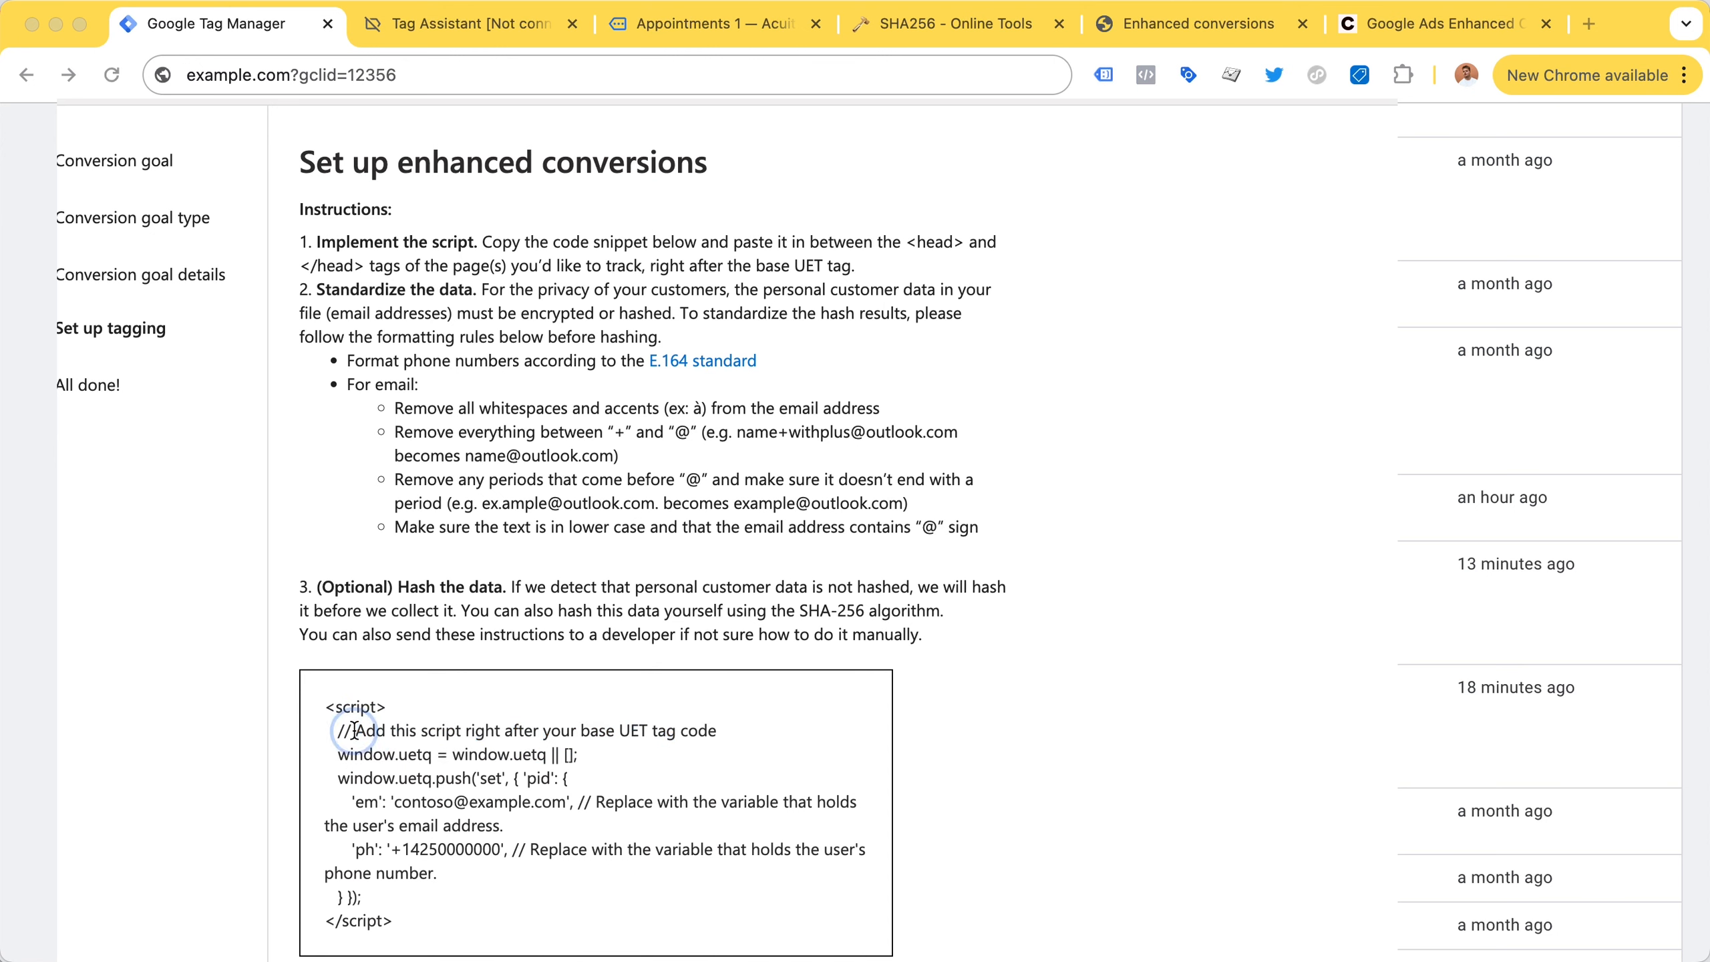
scroll(399, 722, "down", 3)
left_click_drag(338, 641, 476, 813)
left_click(476, 815)
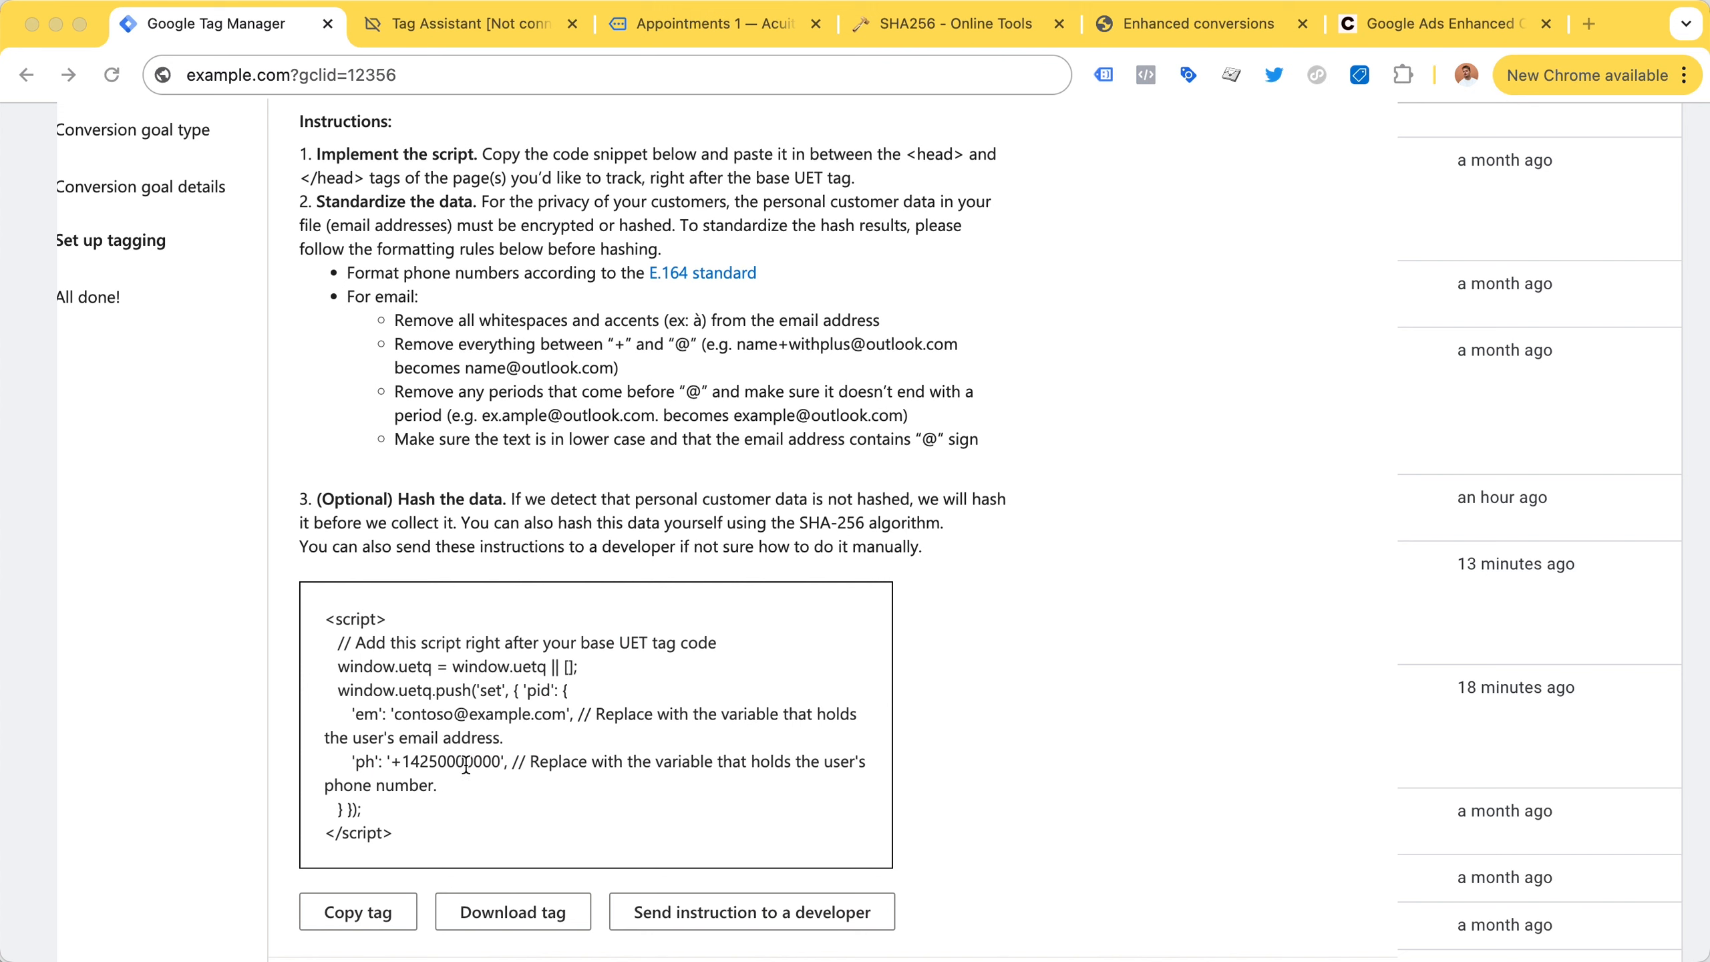
left_click_drag(396, 717, 566, 715)
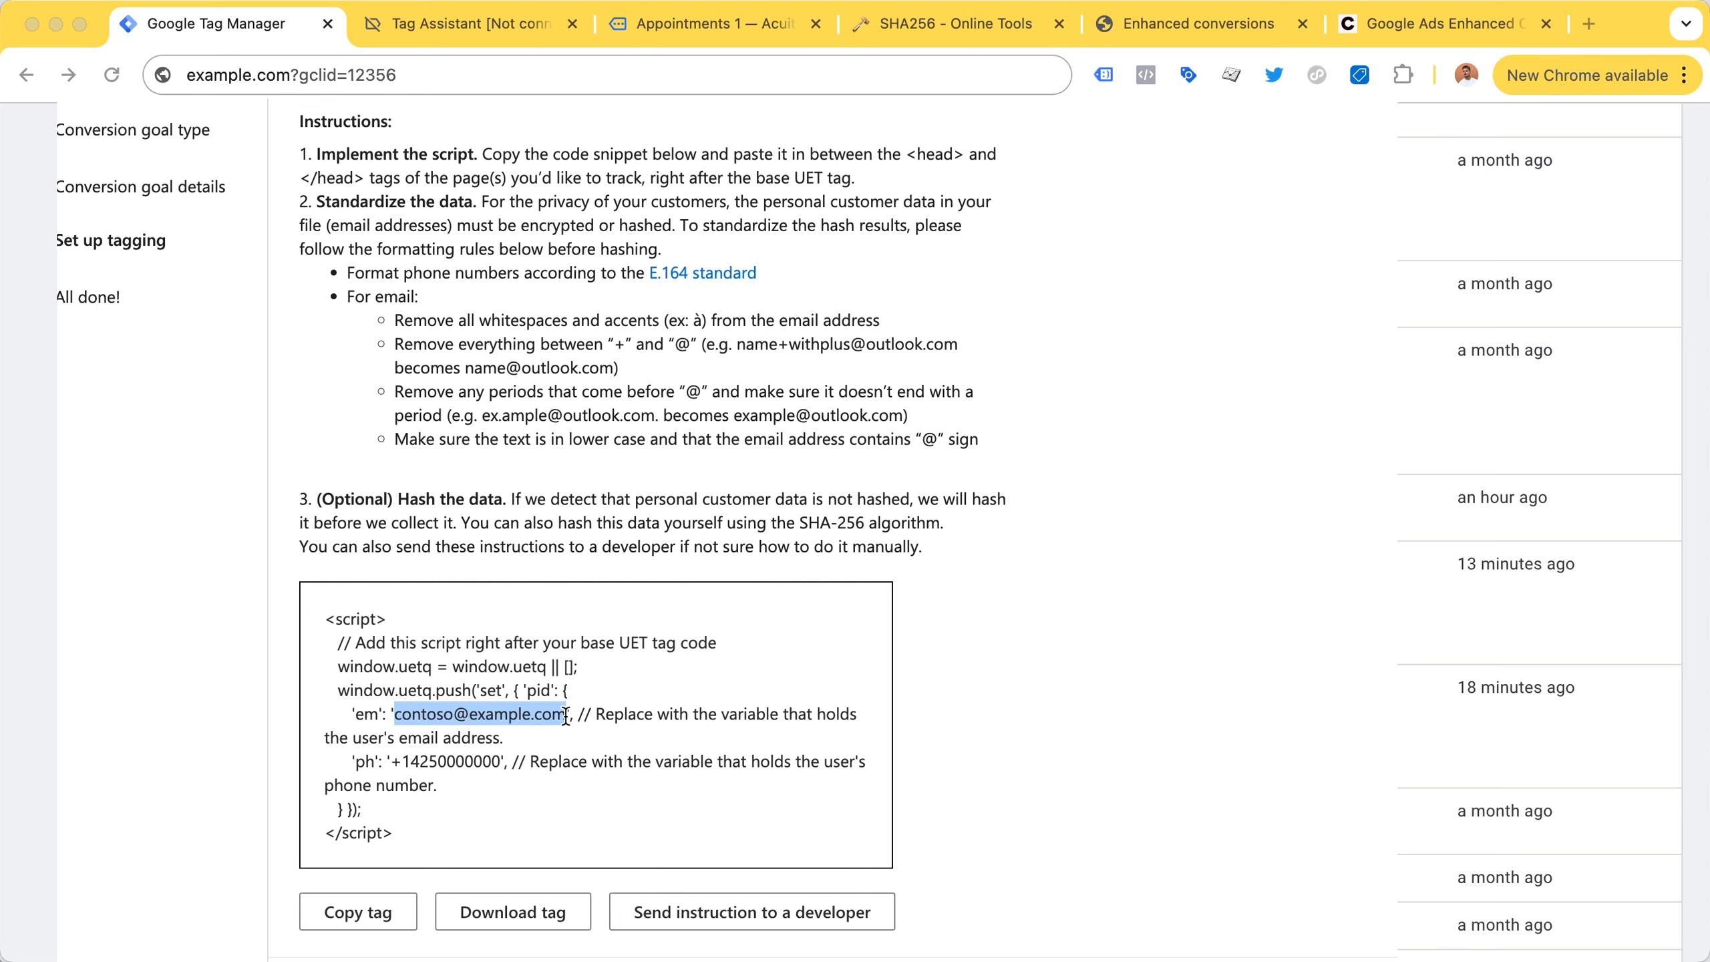
Highlight the script's comment about following the base UET tag code and the head tags in the first instruction.
left_click_drag(437, 645, 532, 667)
scroll(385, 295, "up", 2)
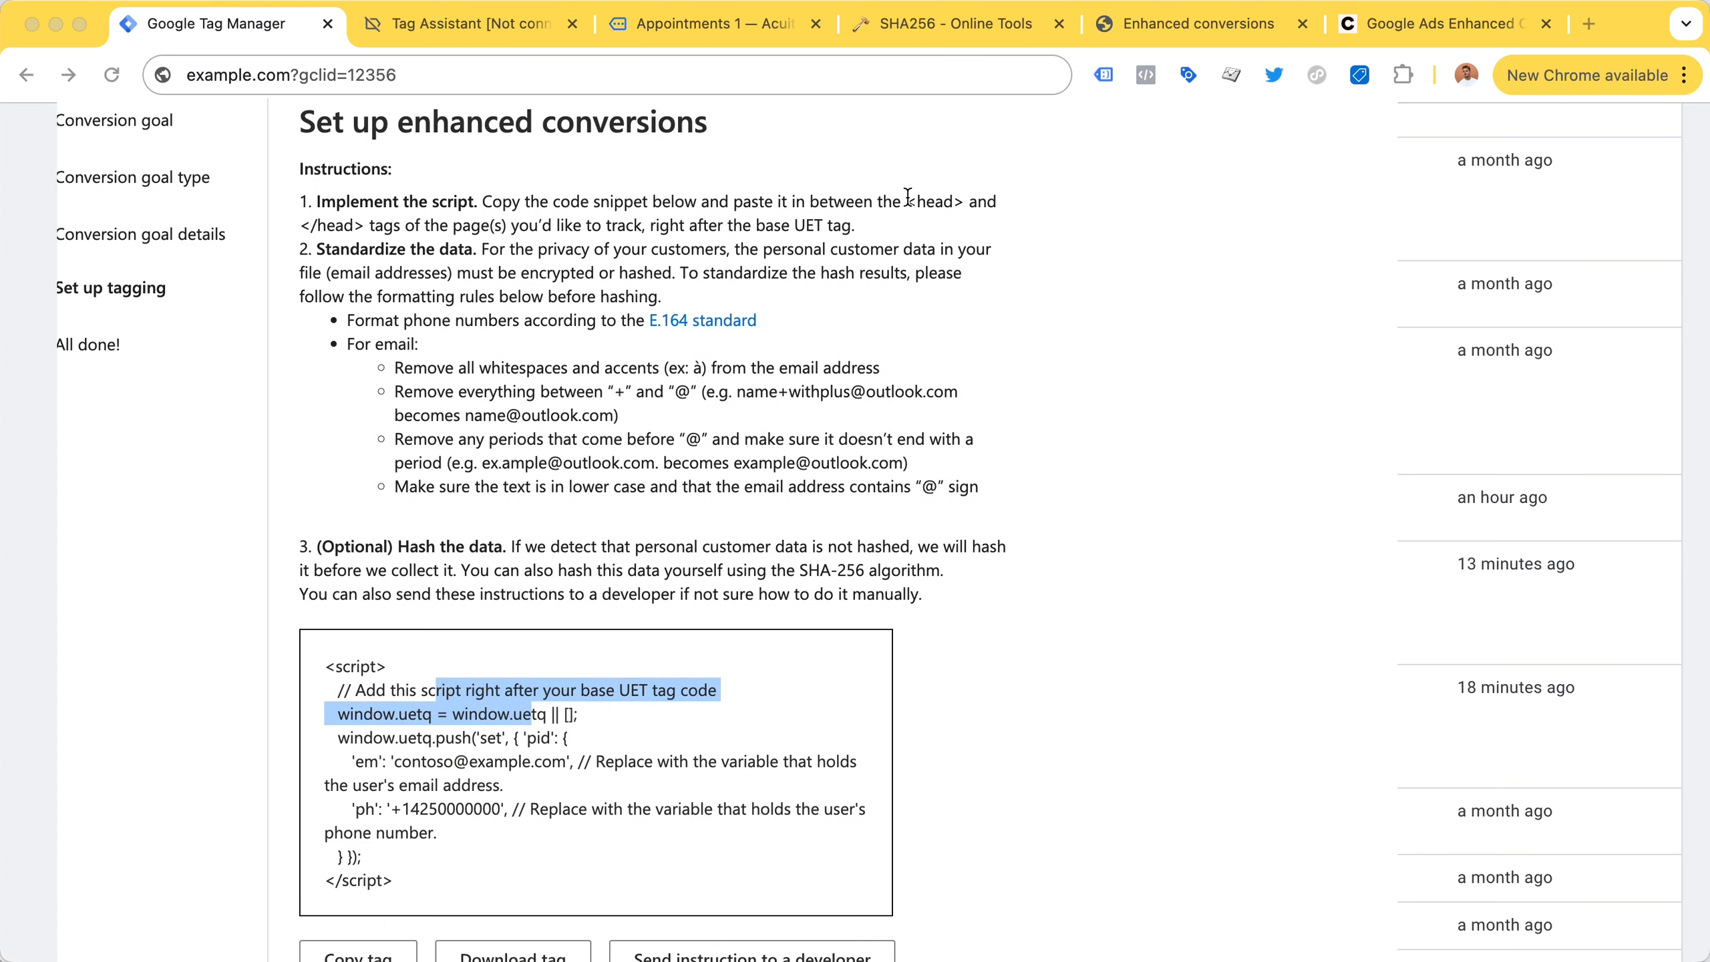
left_click_drag(907, 200, 362, 231)
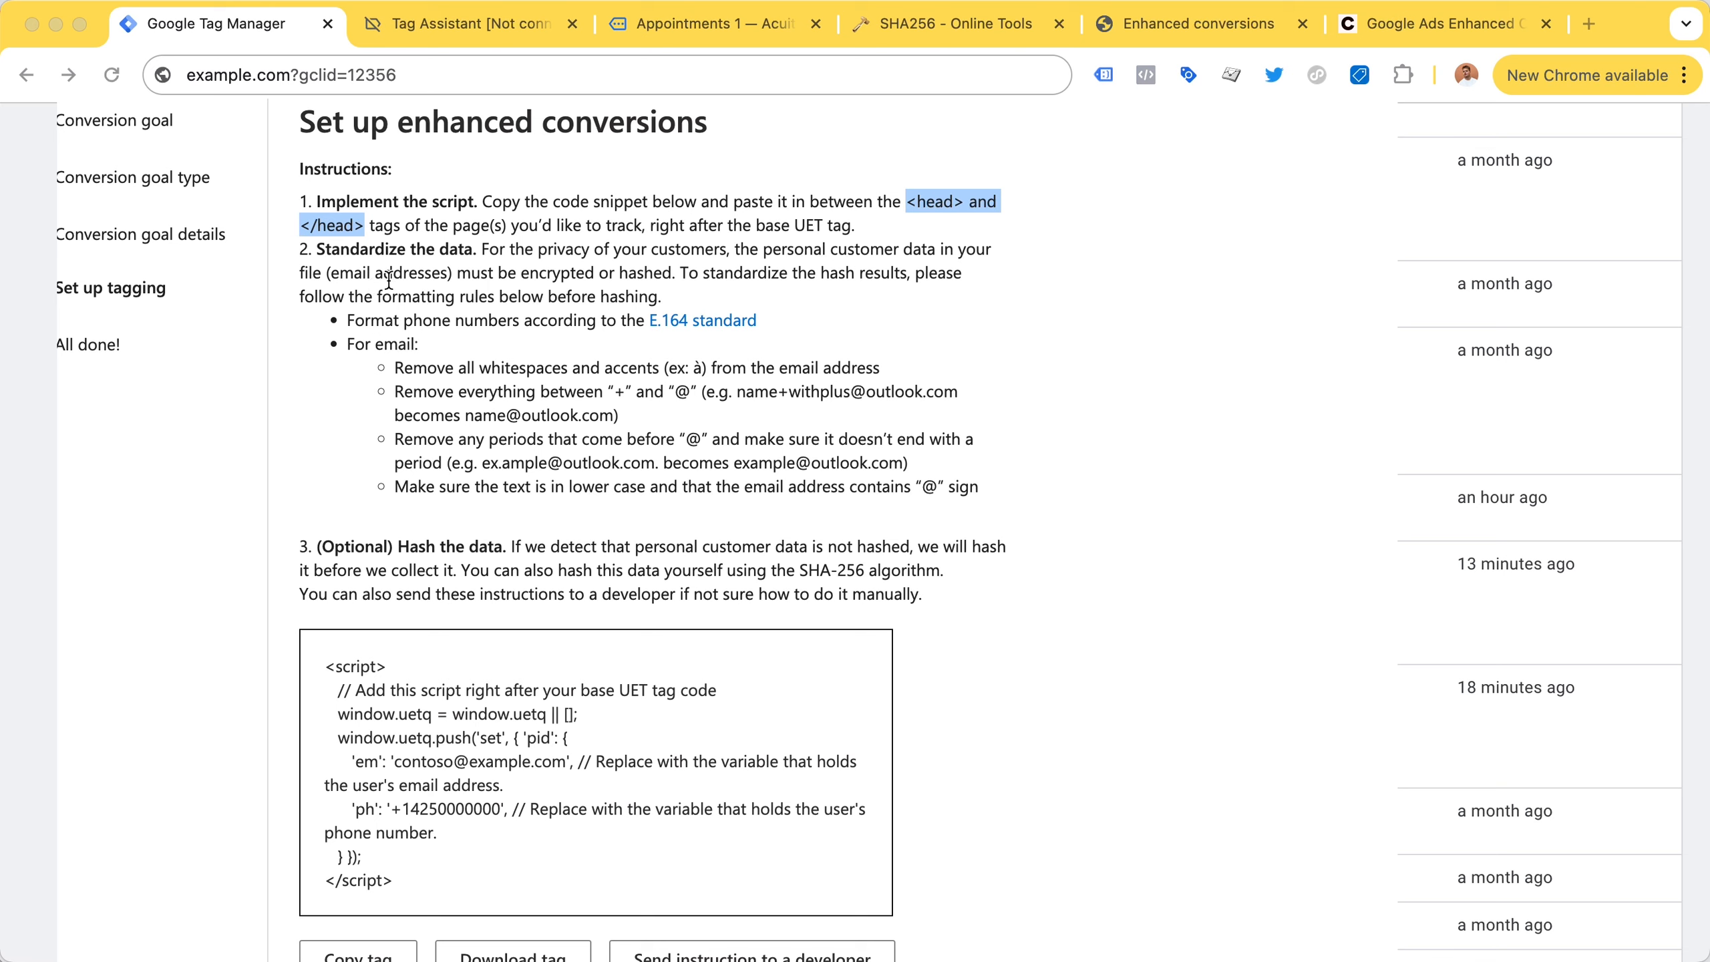
Highlight the script's 'em' and 'ph' lines that hold the customer's email address and phone number.
scroll(393, 286, "down", 1)
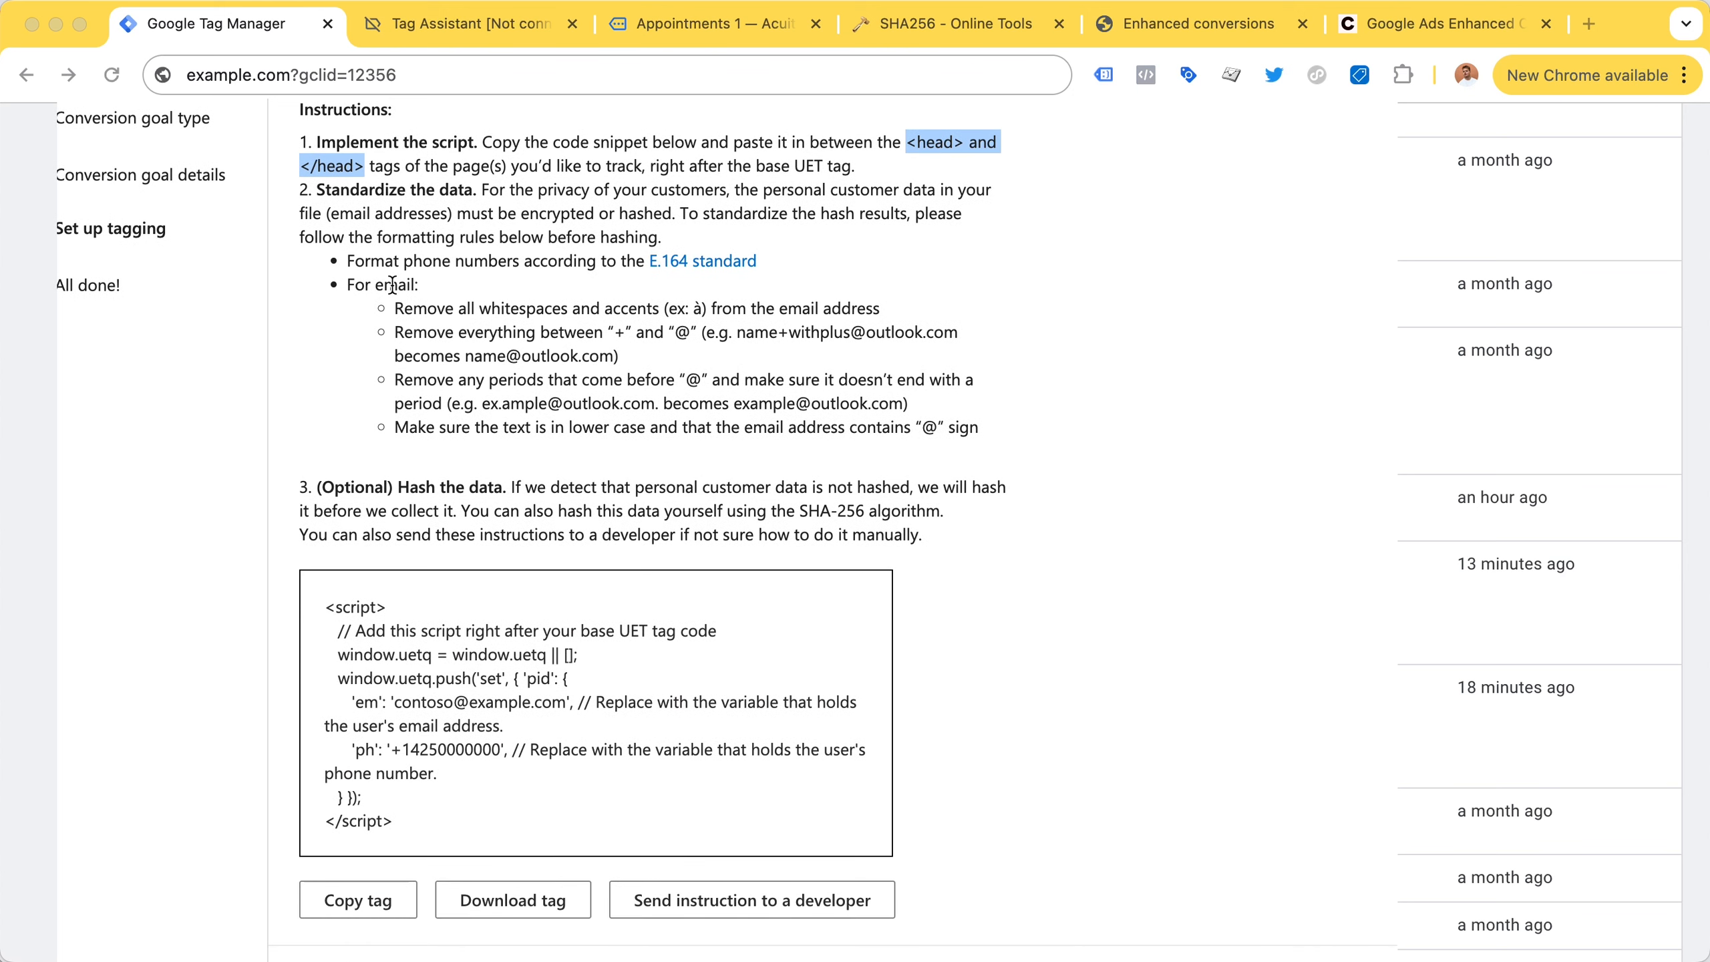
left_click_drag(352, 703, 530, 765)
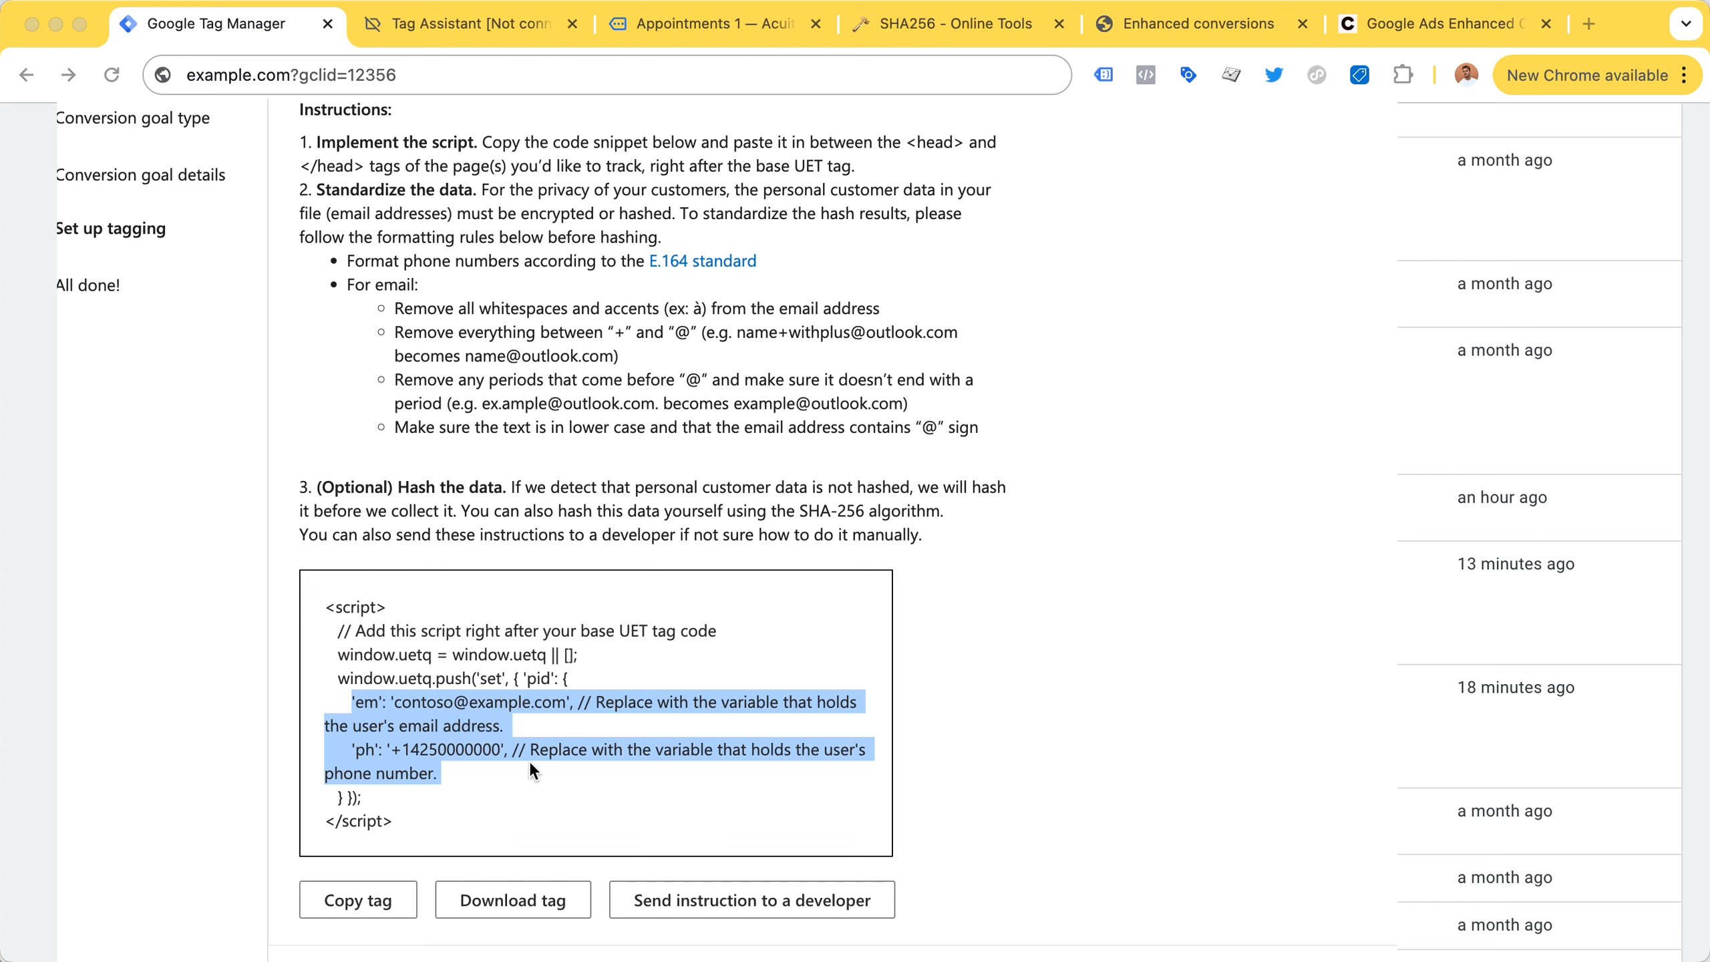
left_click_drag(529, 760, 350, 698)
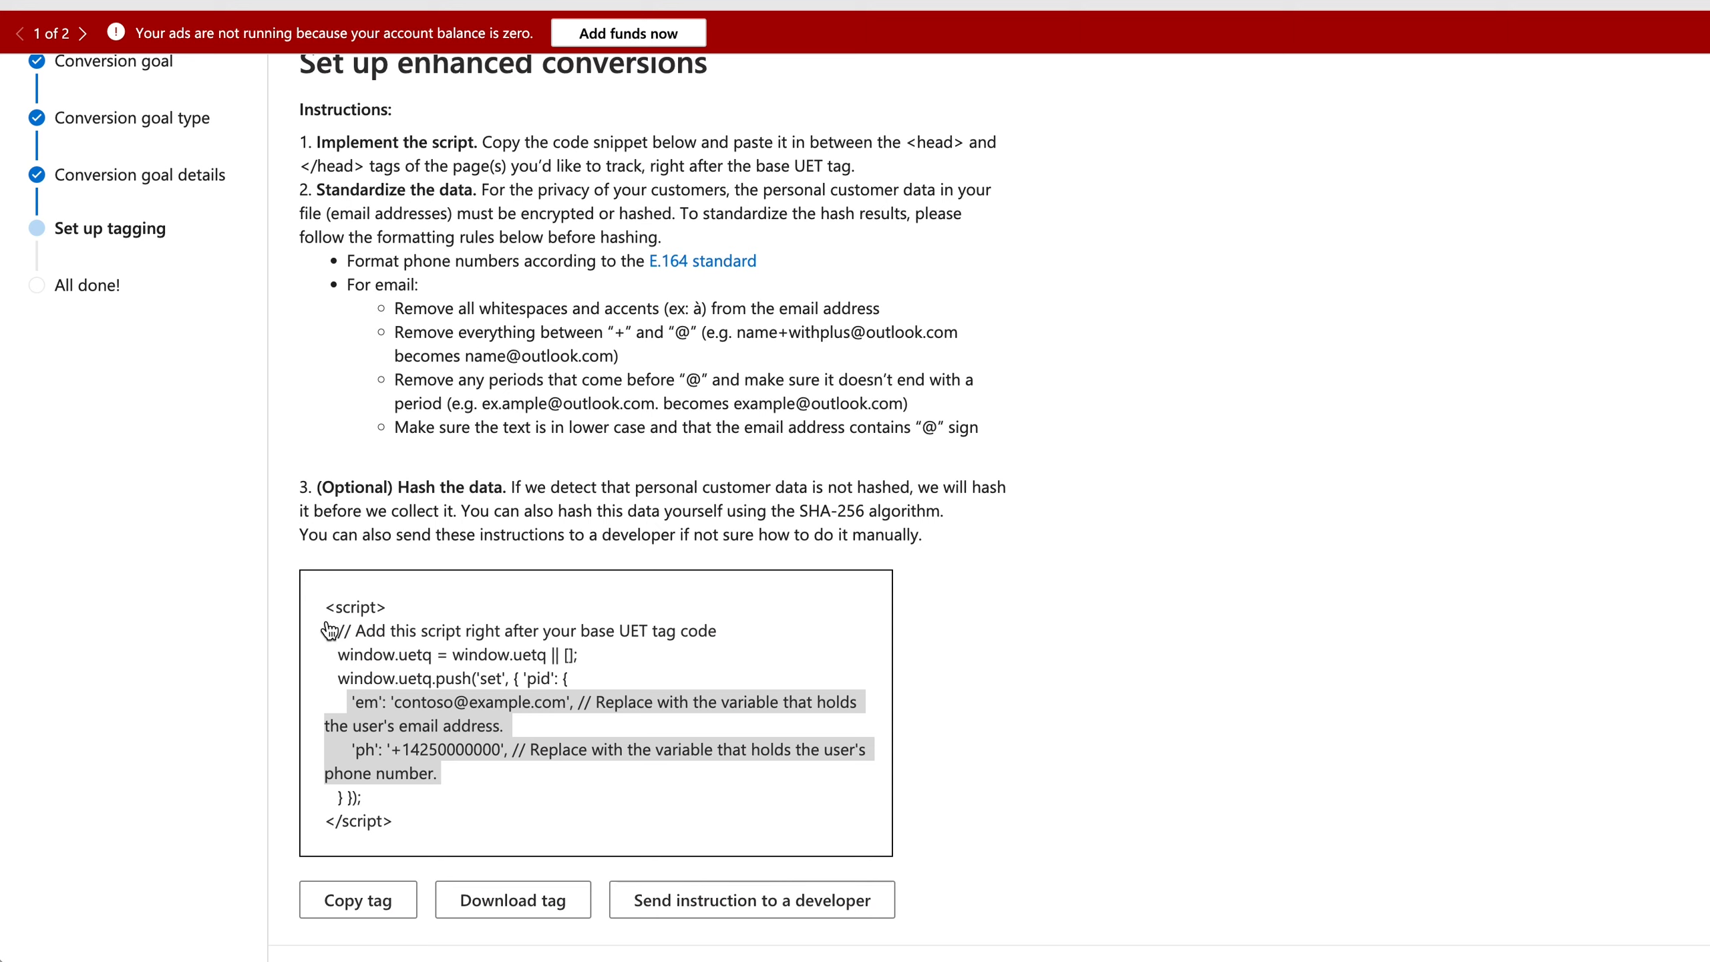
Open the Microsoft UET (Bing Ads) - Custom Conversion - acuity_appointment_booked tag in Google Tag Manager and its configuration for editing.
left_click(450, 592)
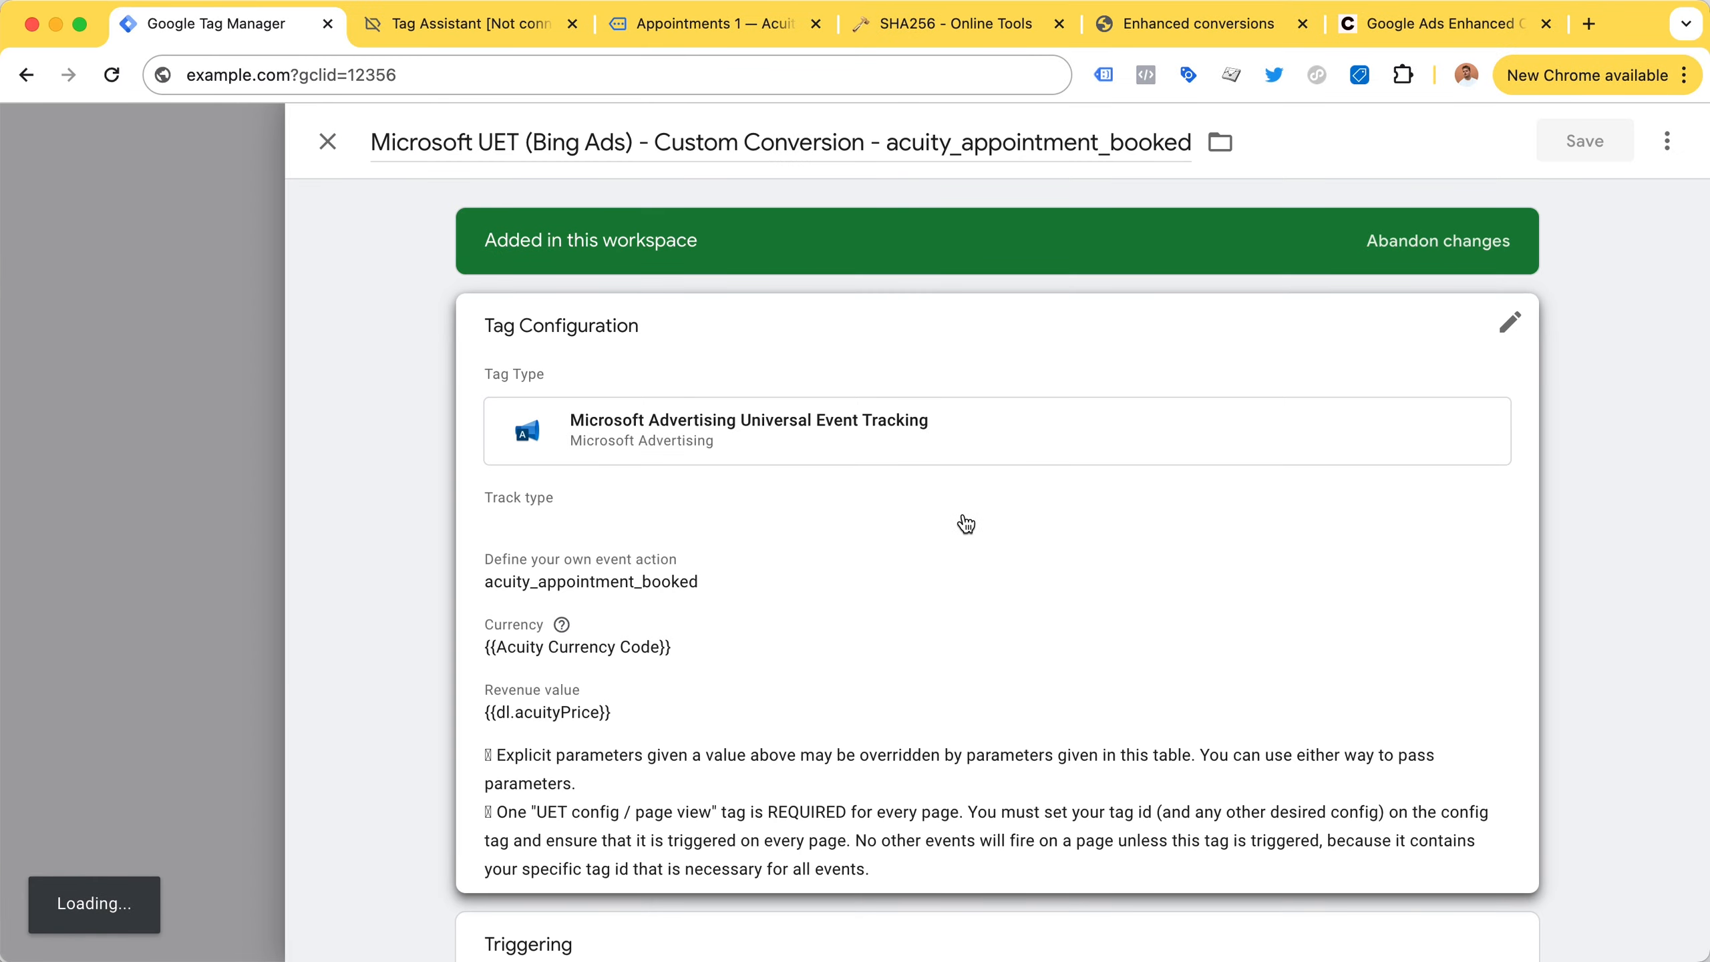
scroll(1435, 469, "down", 3)
left_click(1189, 694)
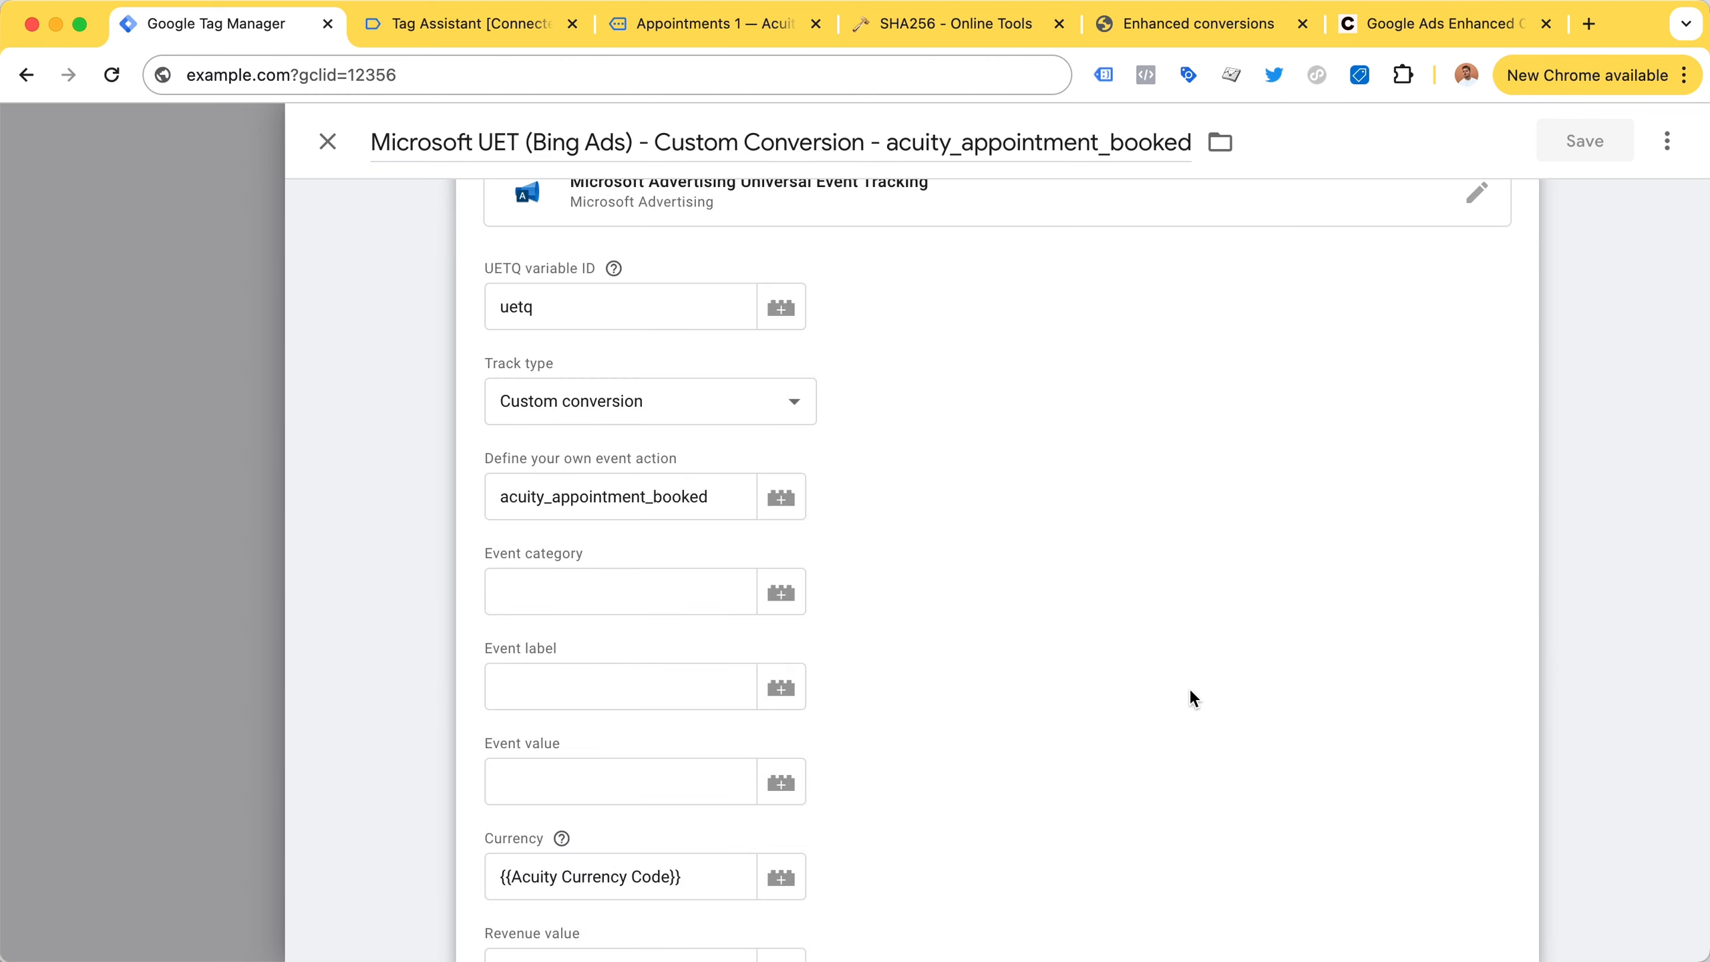
scroll(1189, 694, "down", 10)
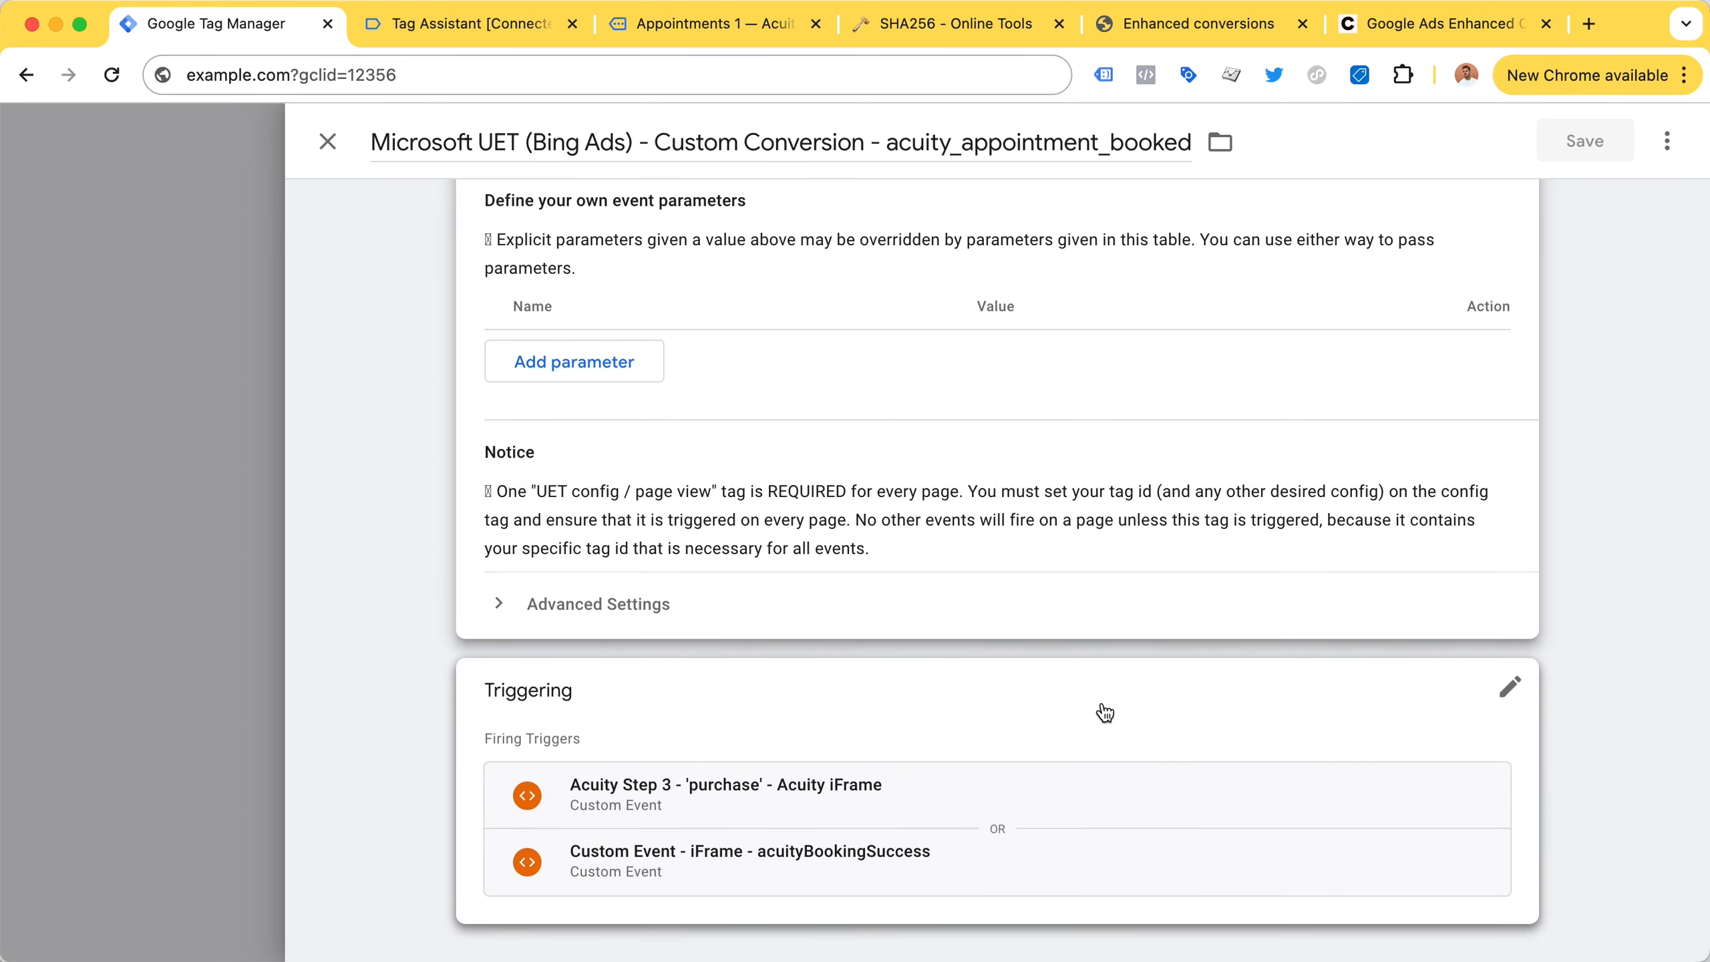
Set the tag sequencing to fire Microsoft UET (Bing Ads) - Enhanced Conversions - Acuity Email before this custom conversion tag.
left_click(629, 605)
scroll(856, 567, "down", 4)
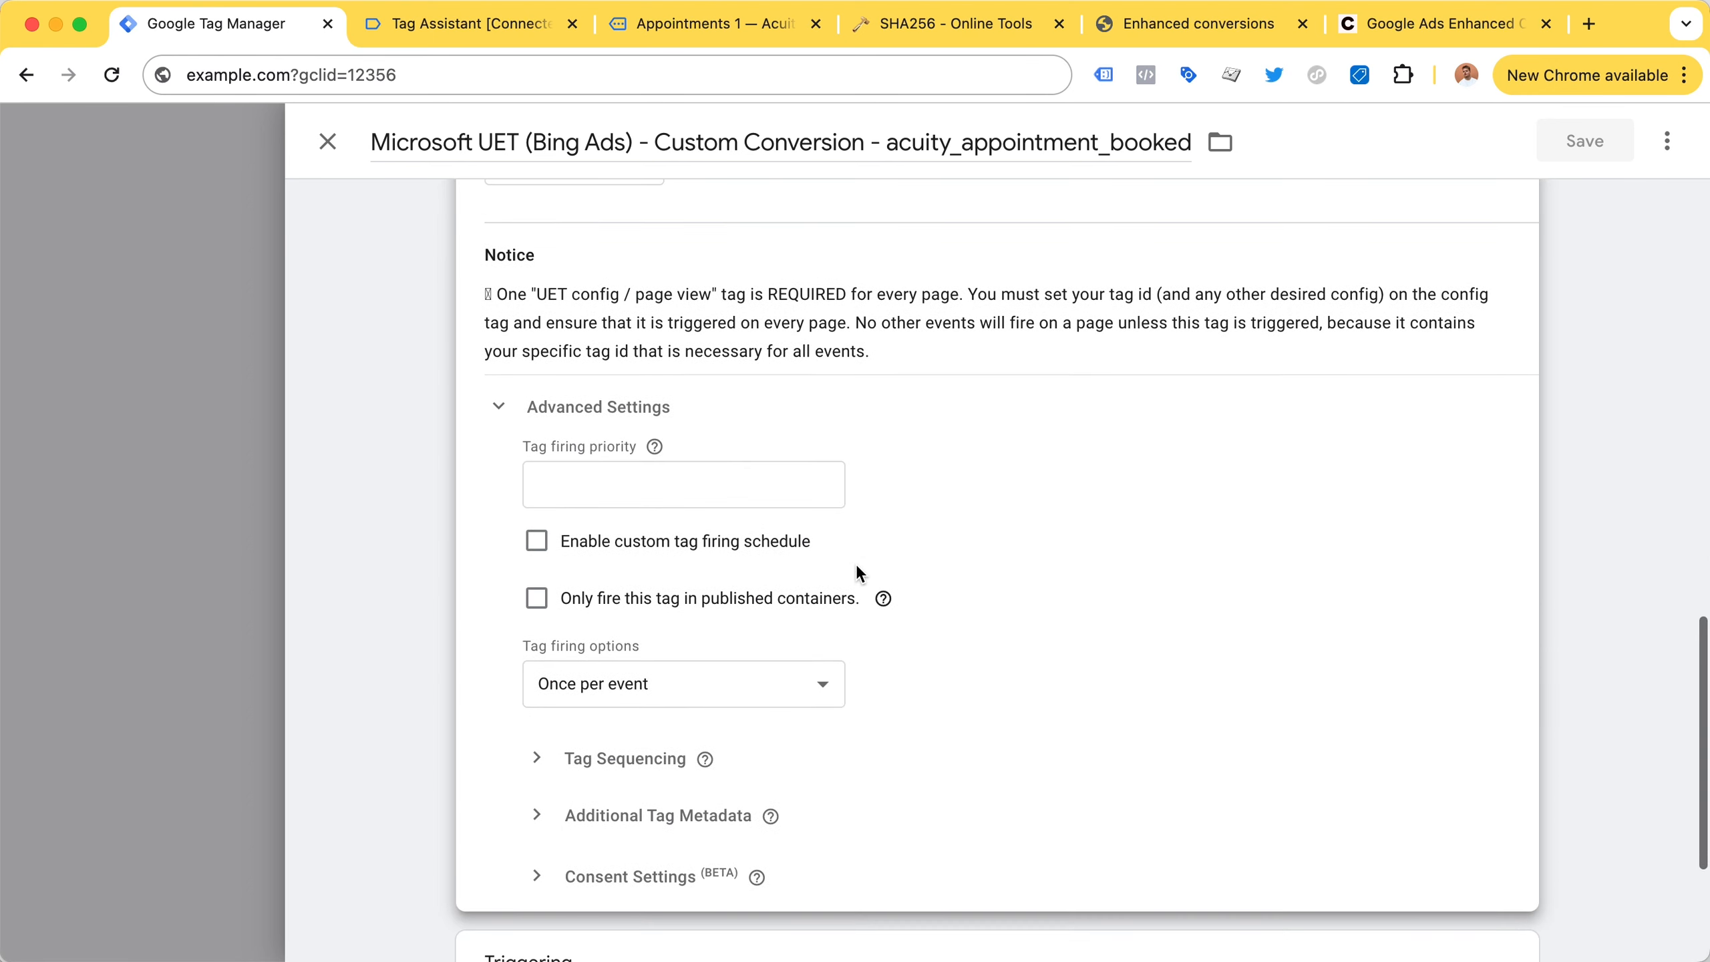
left_click(556, 684)
scroll(855, 590, "down", 1)
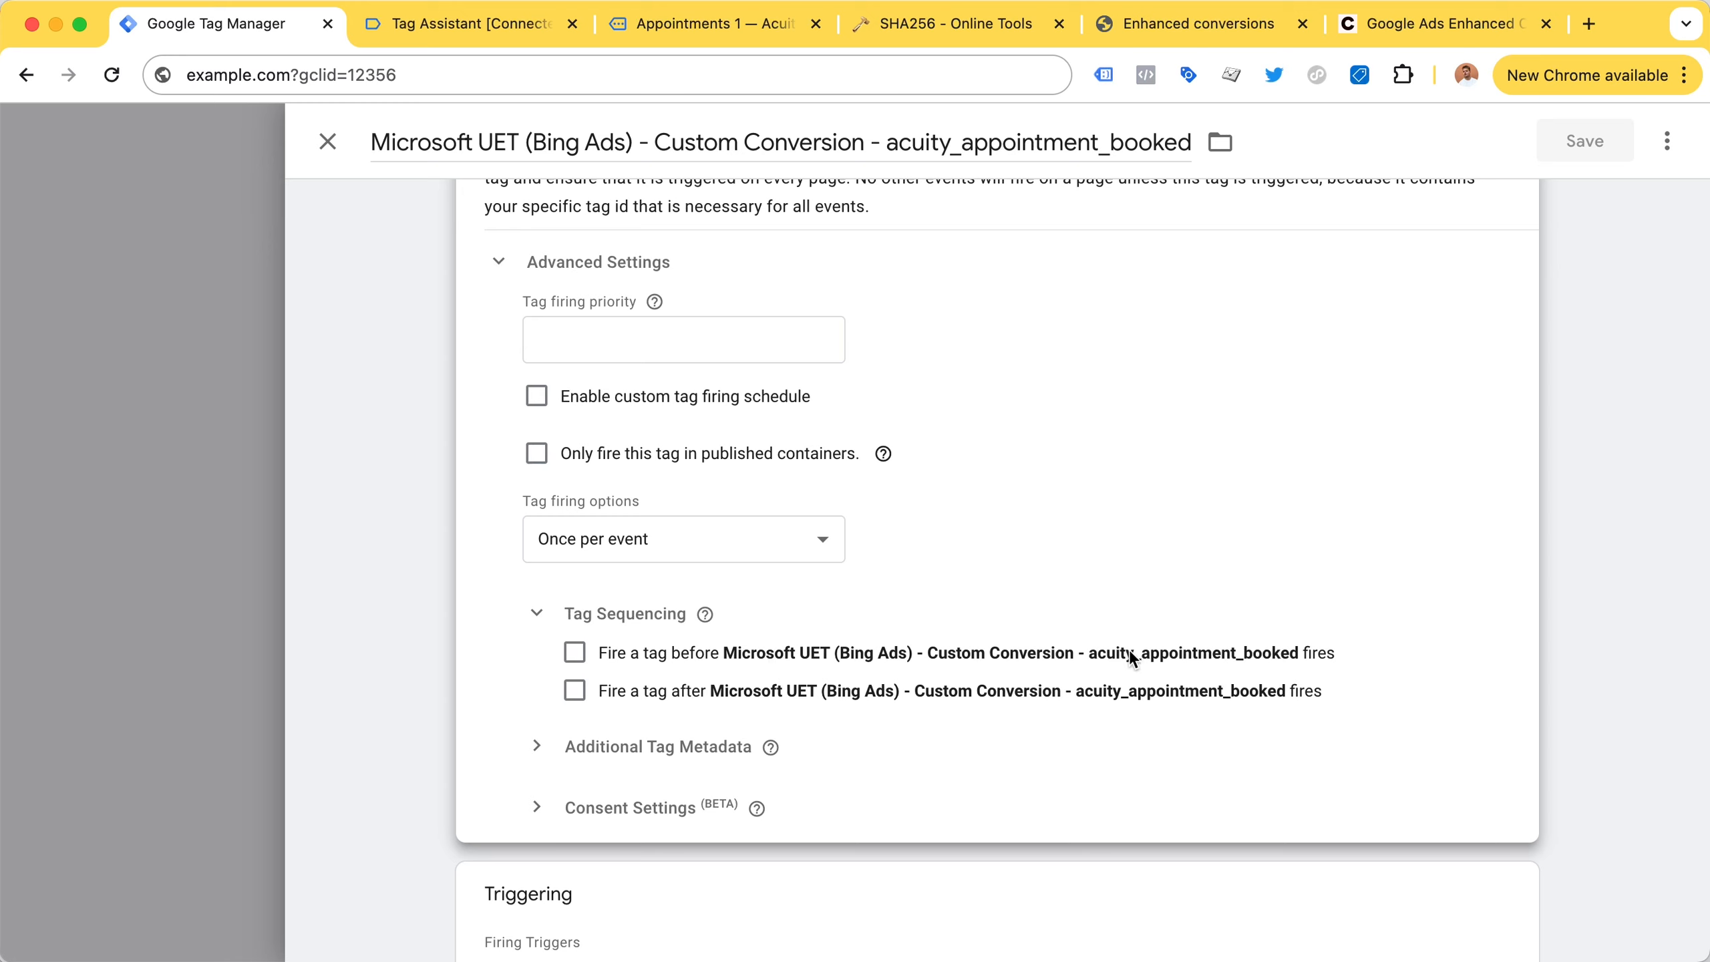
left_click(575, 652)
scroll(716, 566, "down", 1)
left_click(733, 700)
key("super+f")
type("enhan")
left_click(671, 313)
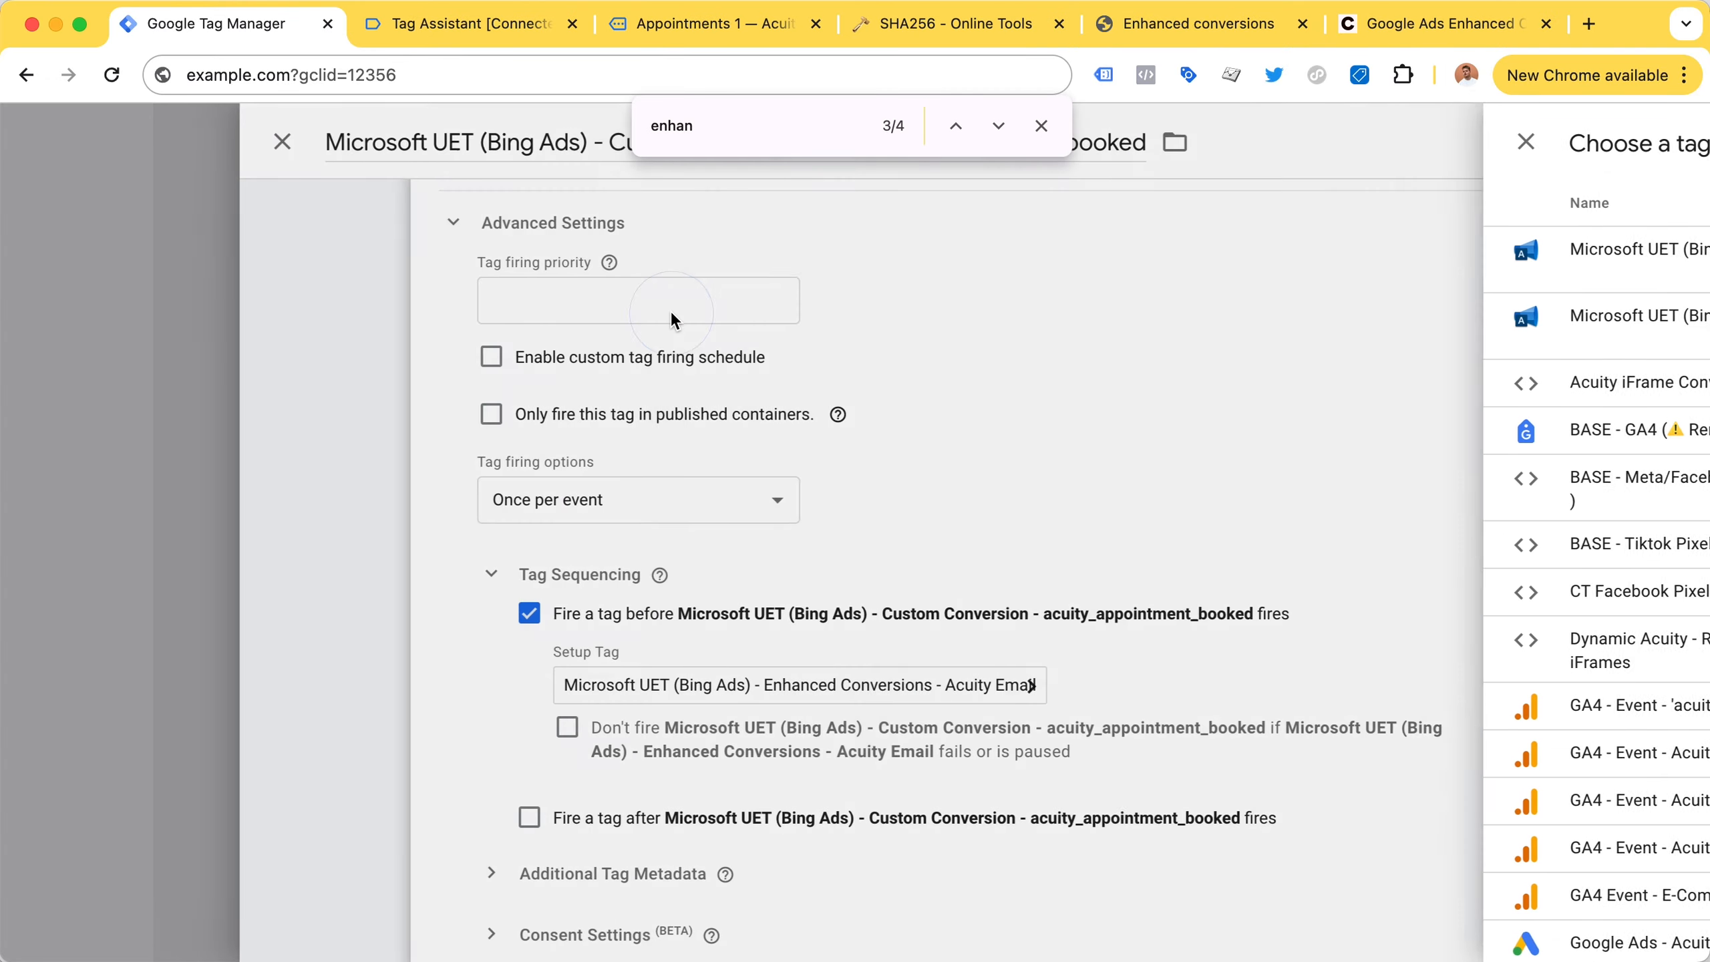
Save the custom conversion tag acuity_appointment_booked with its tag sequencing.
left_click(1041, 126)
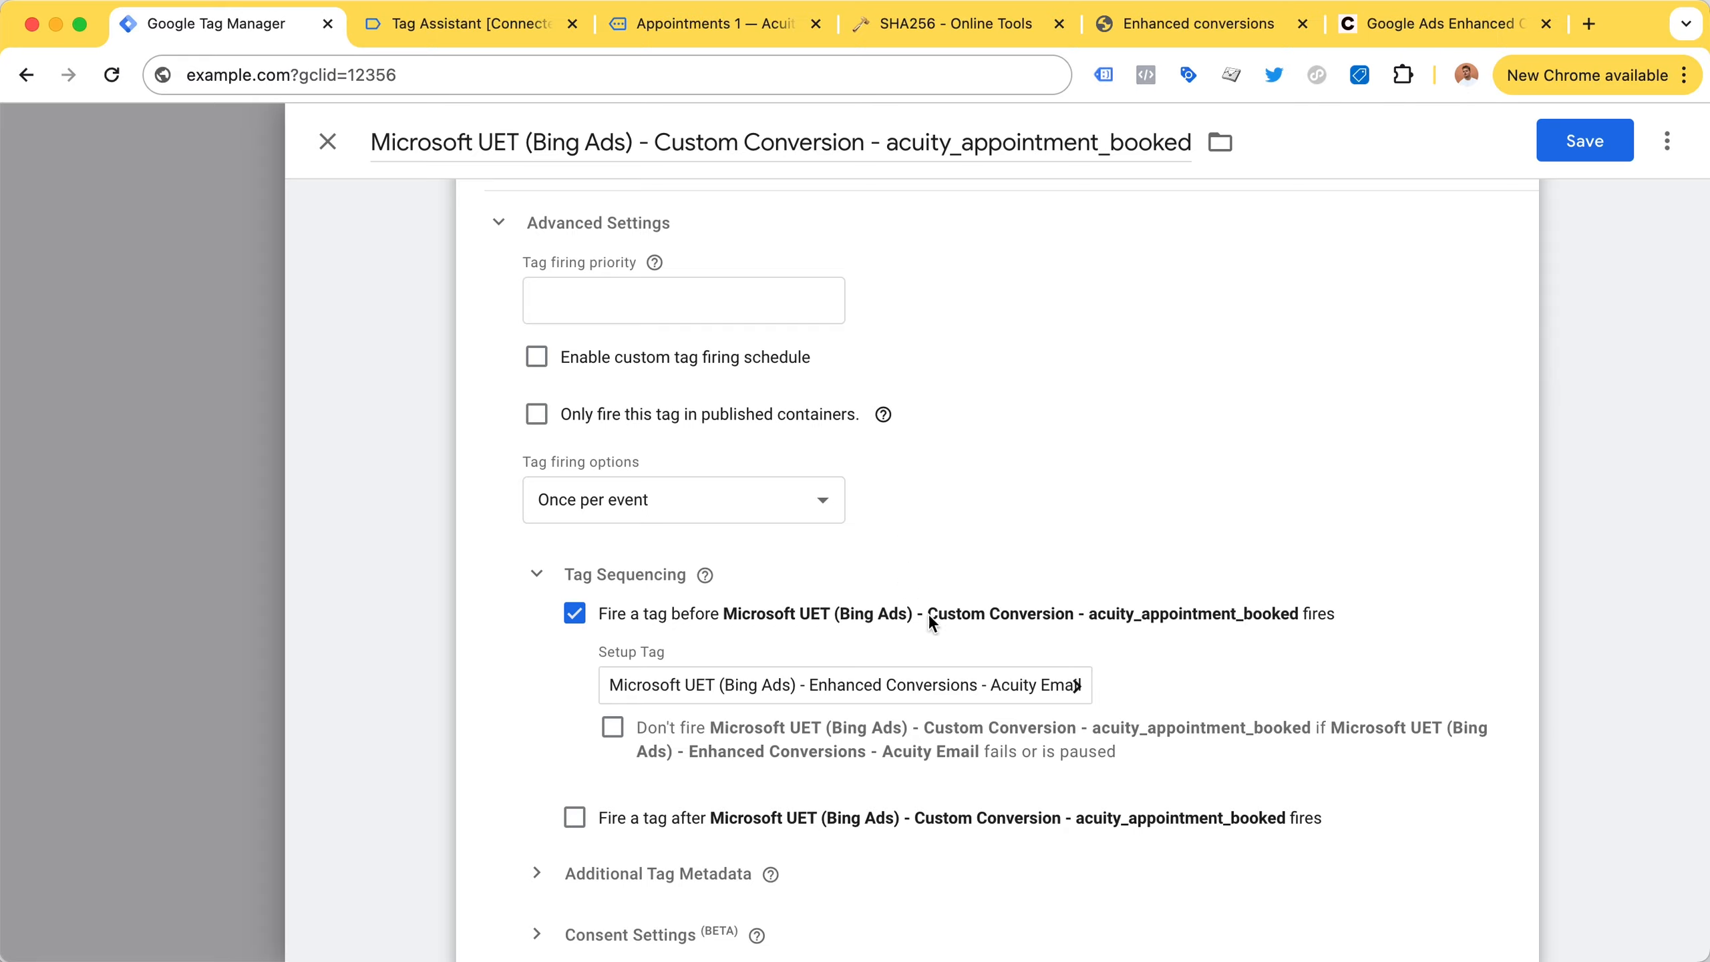
left_click(1570, 149)
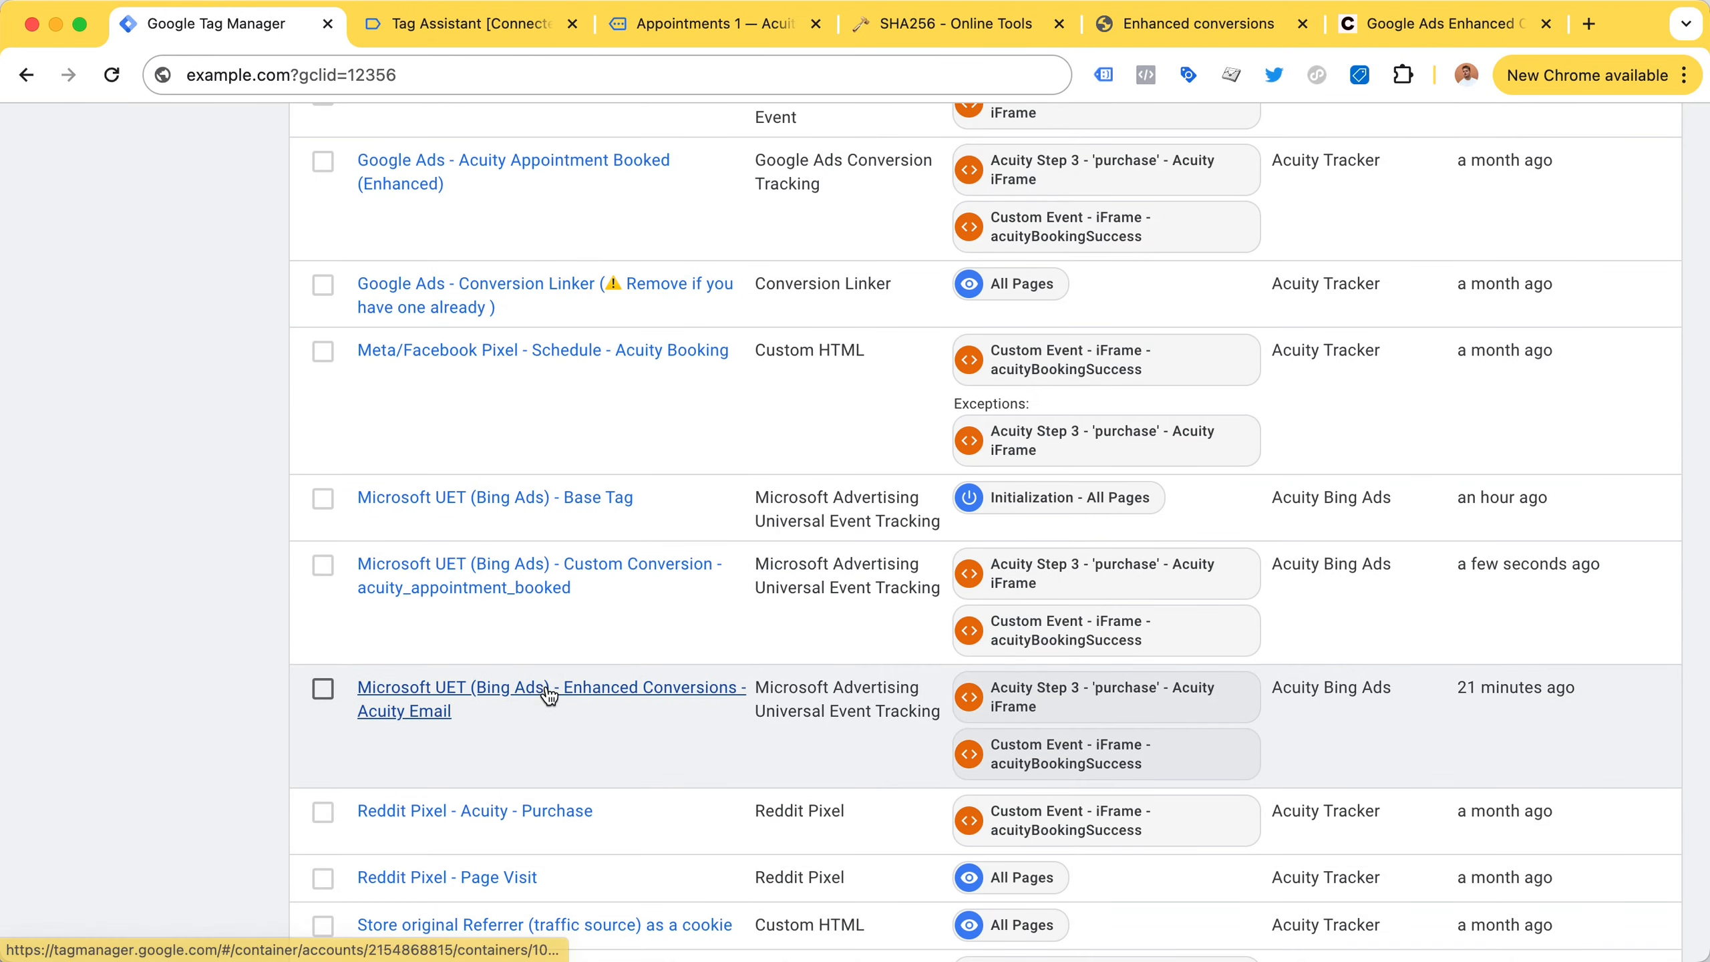
Remove both firing triggers from the Microsoft UET (Bing Ads) - Enhanced Conversions - Acuity Email tag and save it.
left_click(547, 692)
scroll(1420, 702, "down", 3)
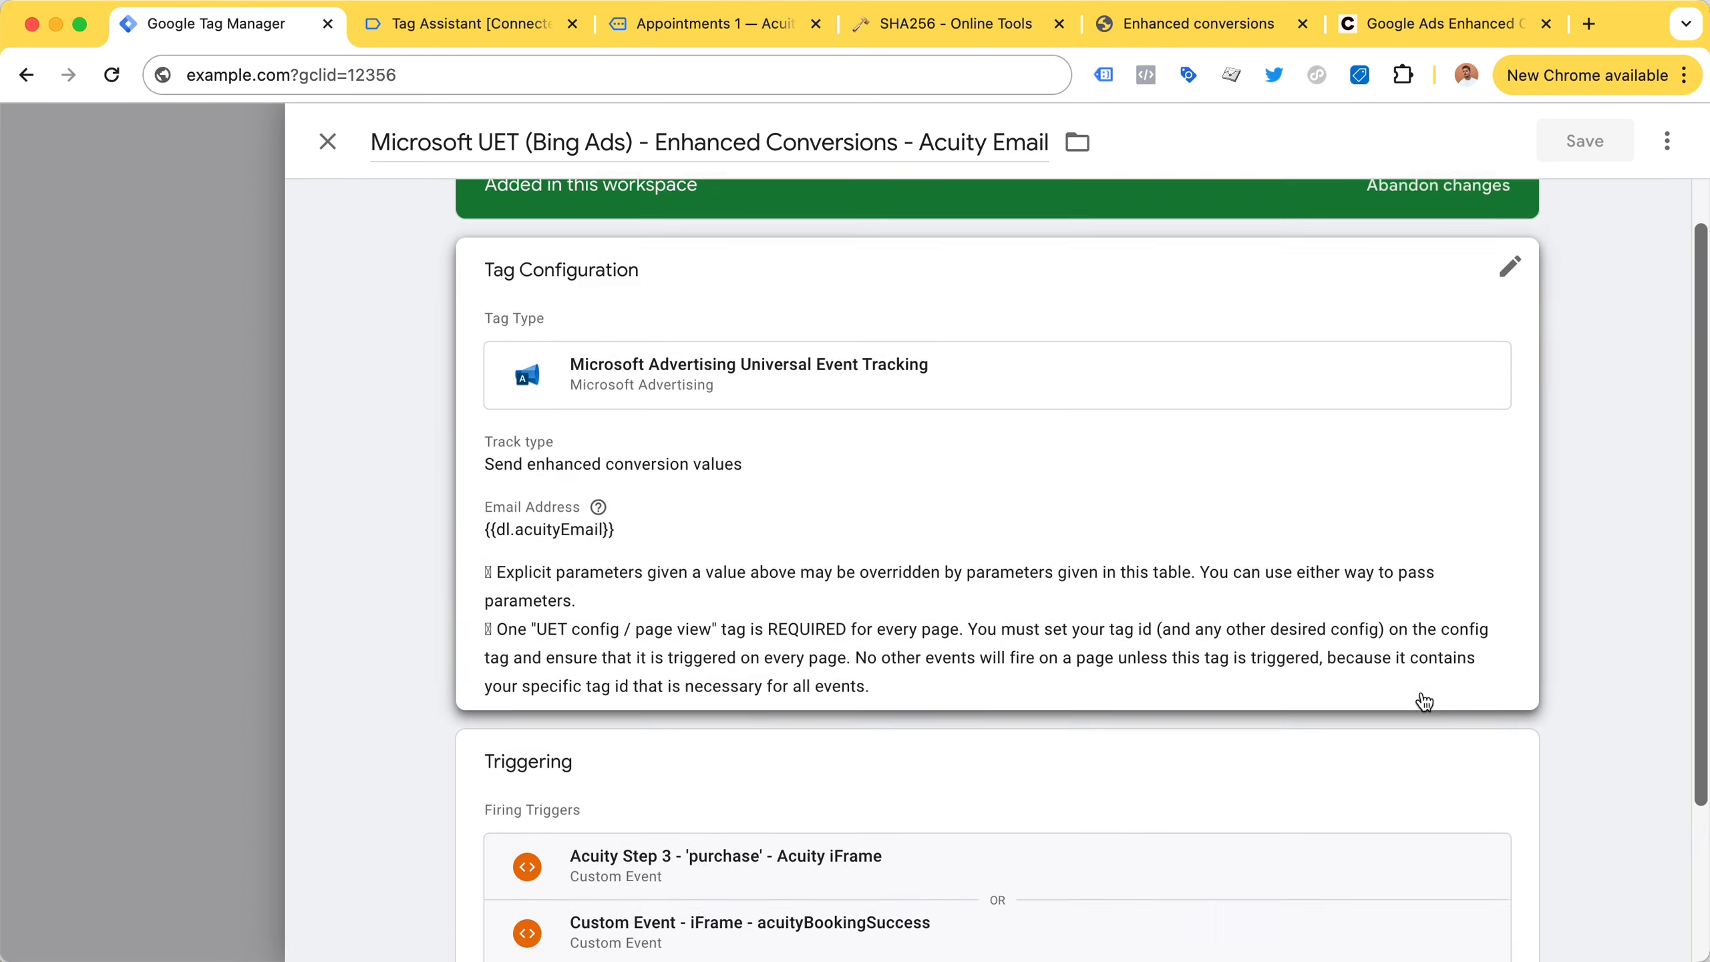
left_click(1487, 616)
left_click(1477, 716)
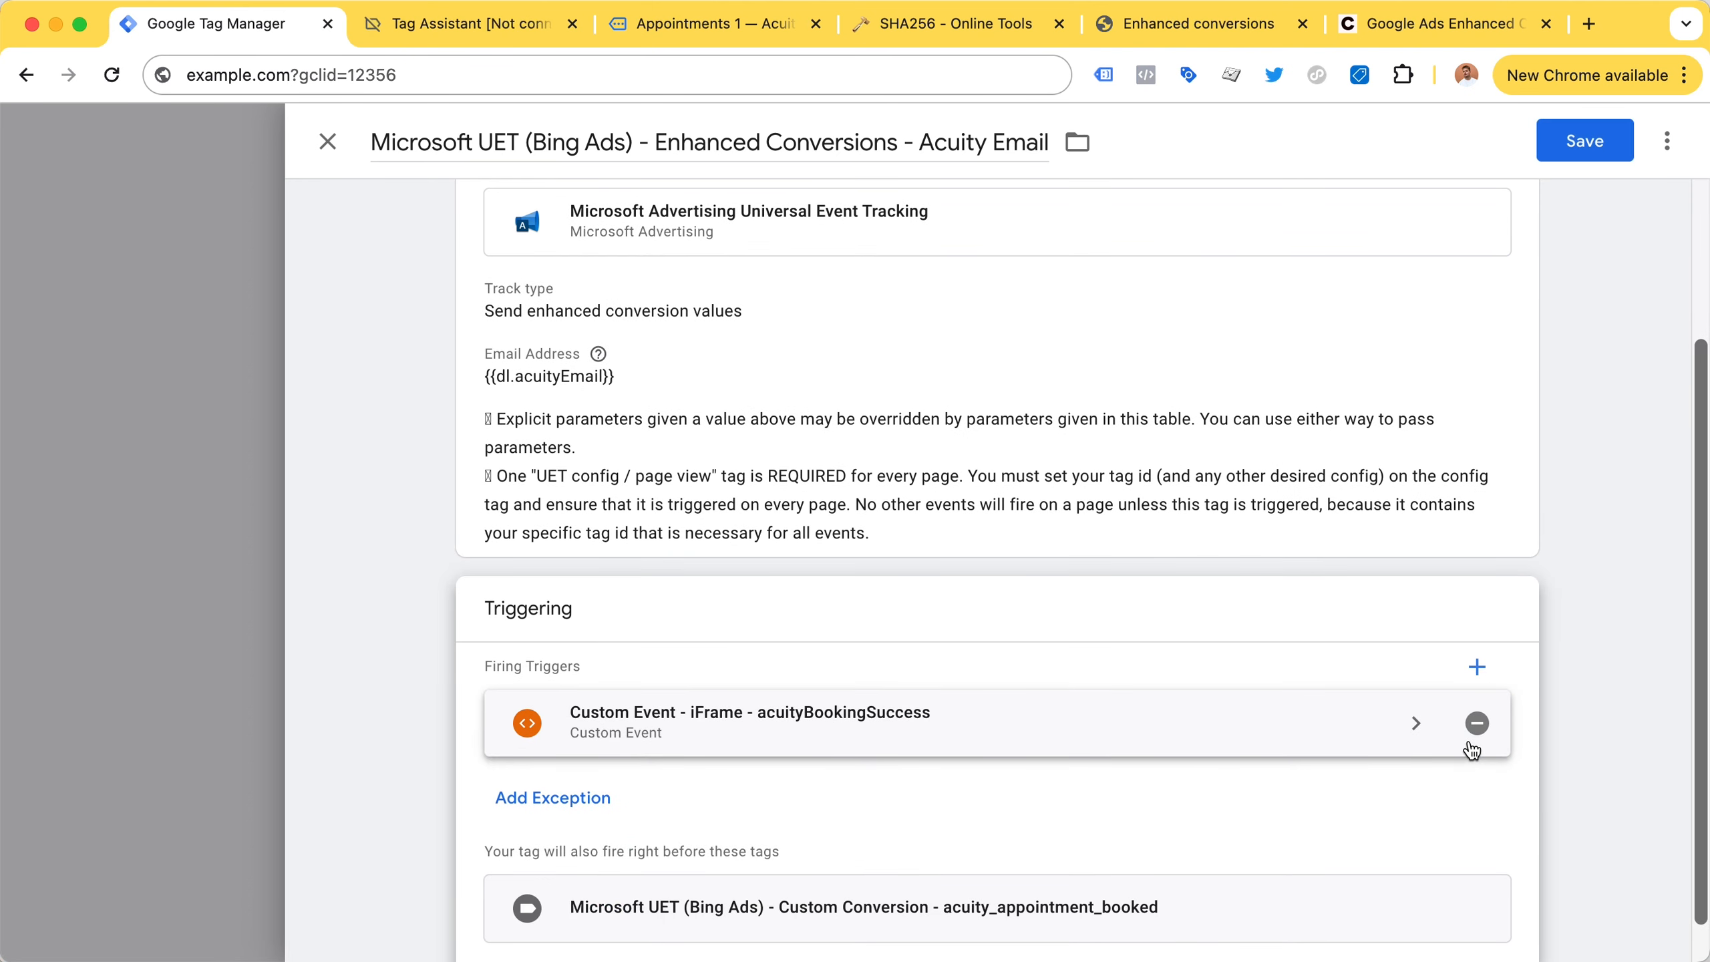
left_click(1474, 724)
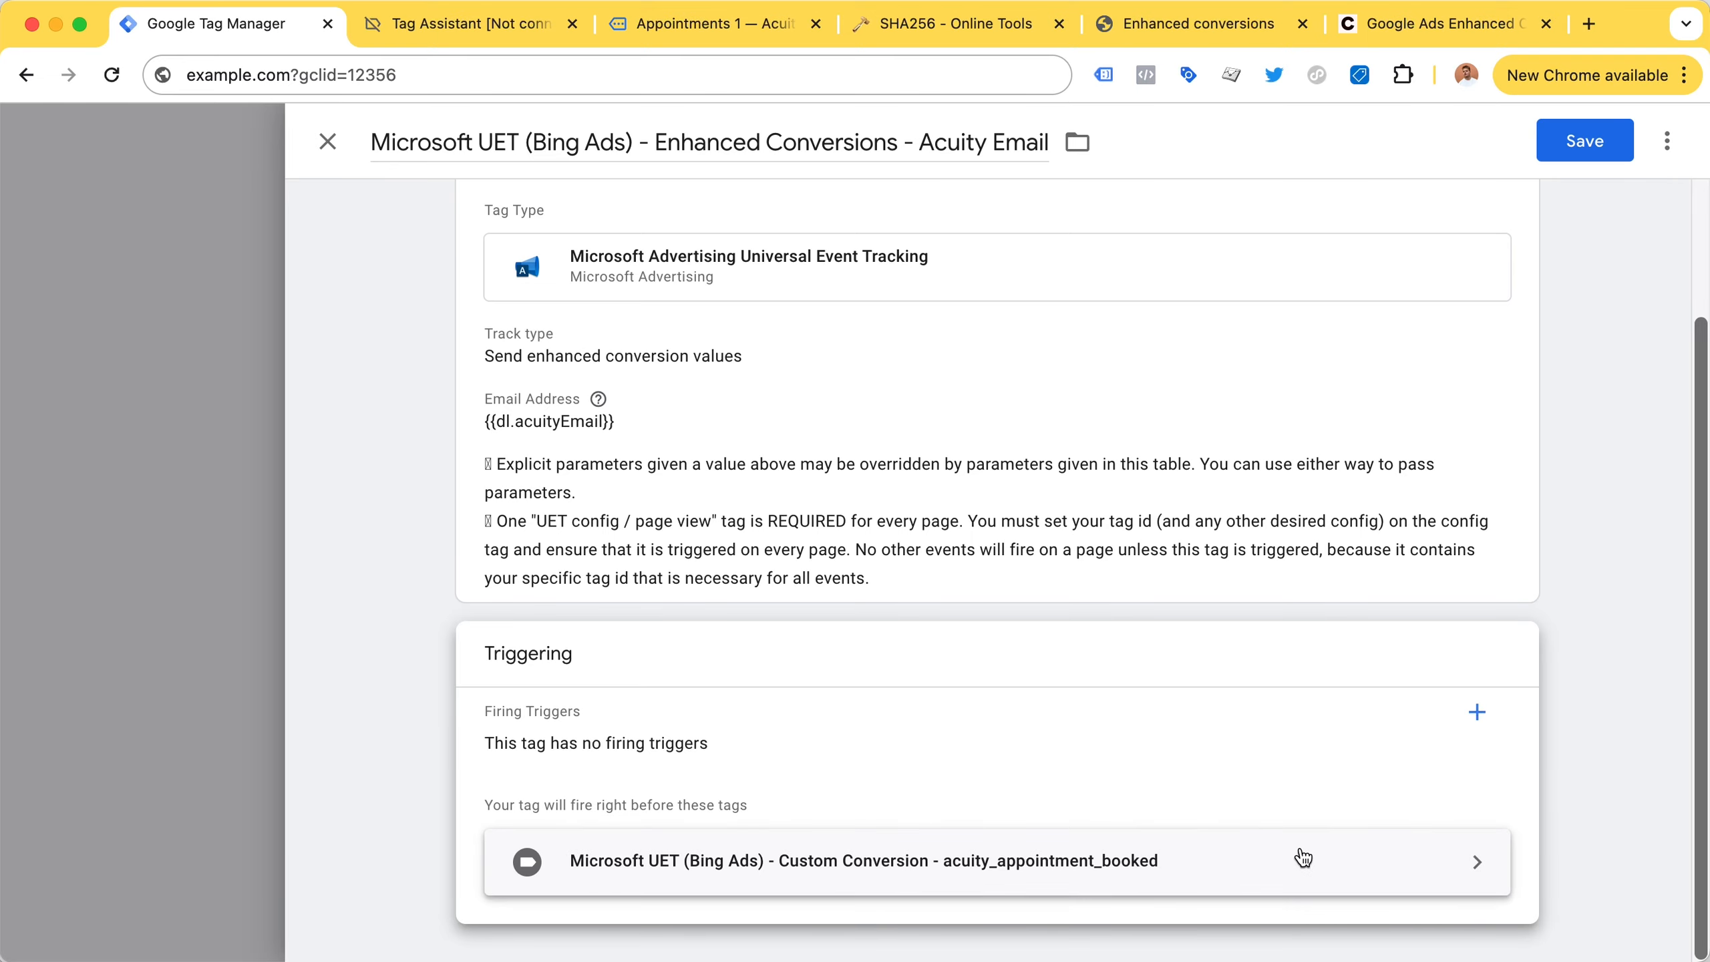
left_click(1585, 150)
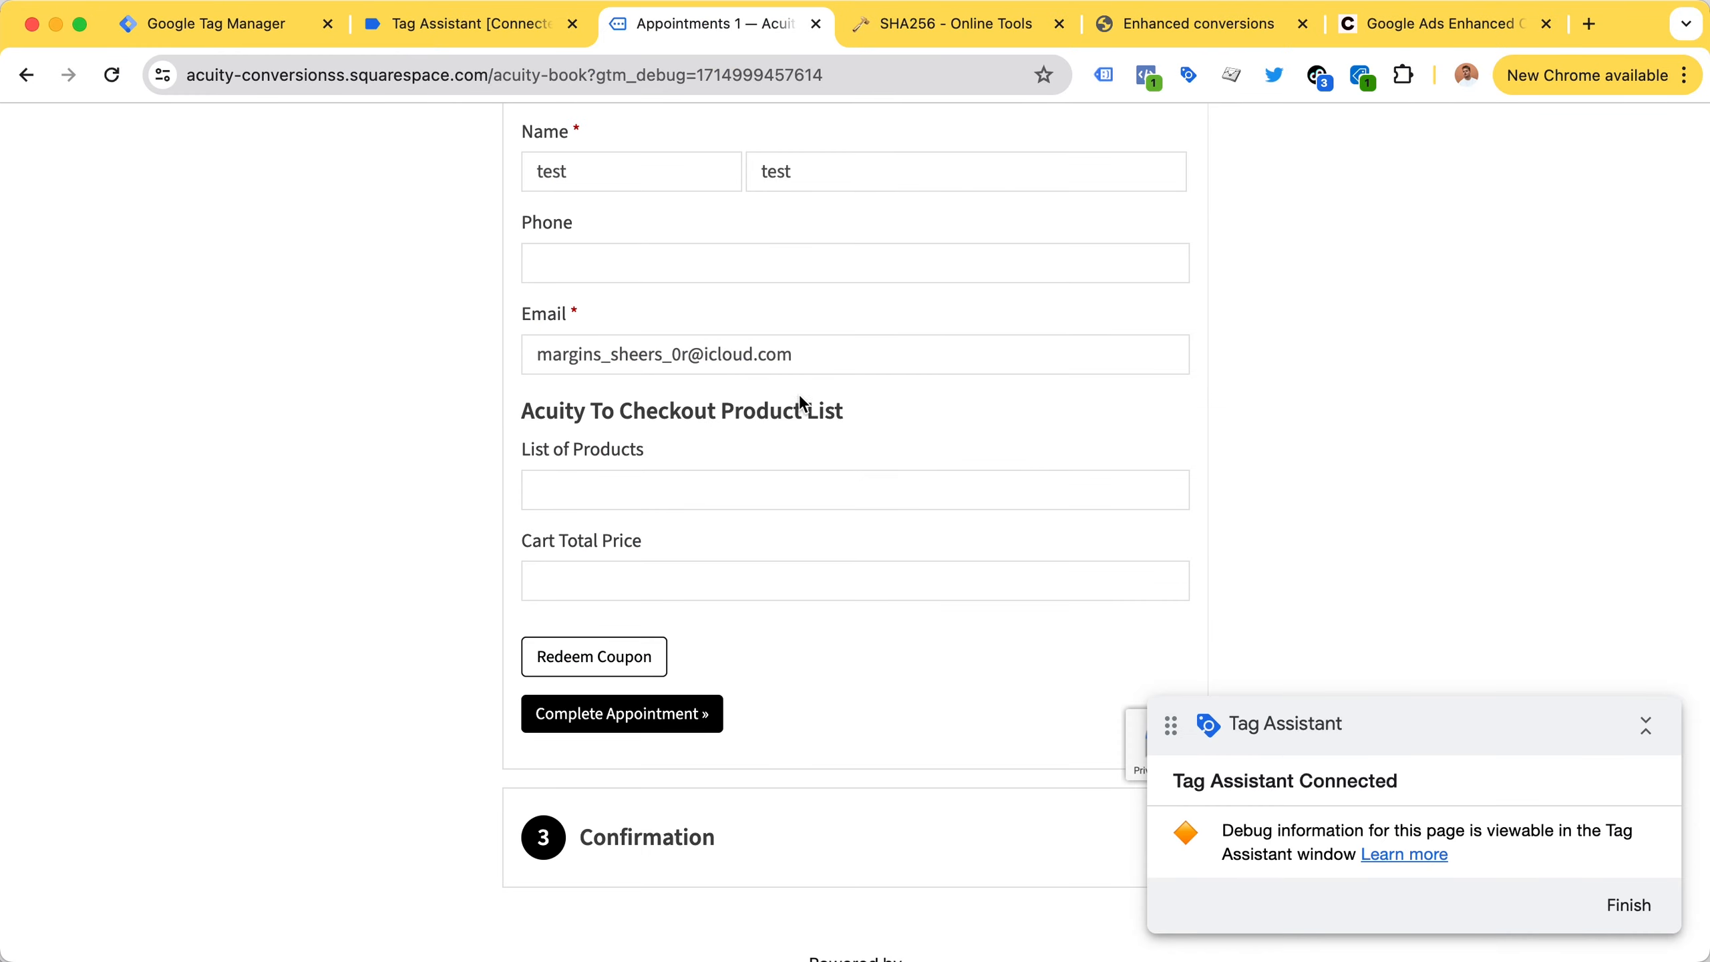
Move the Tag Assistant pop-up away from the booking form and complete the test appointment.
left_click_drag(1309, 747, 1555, 748)
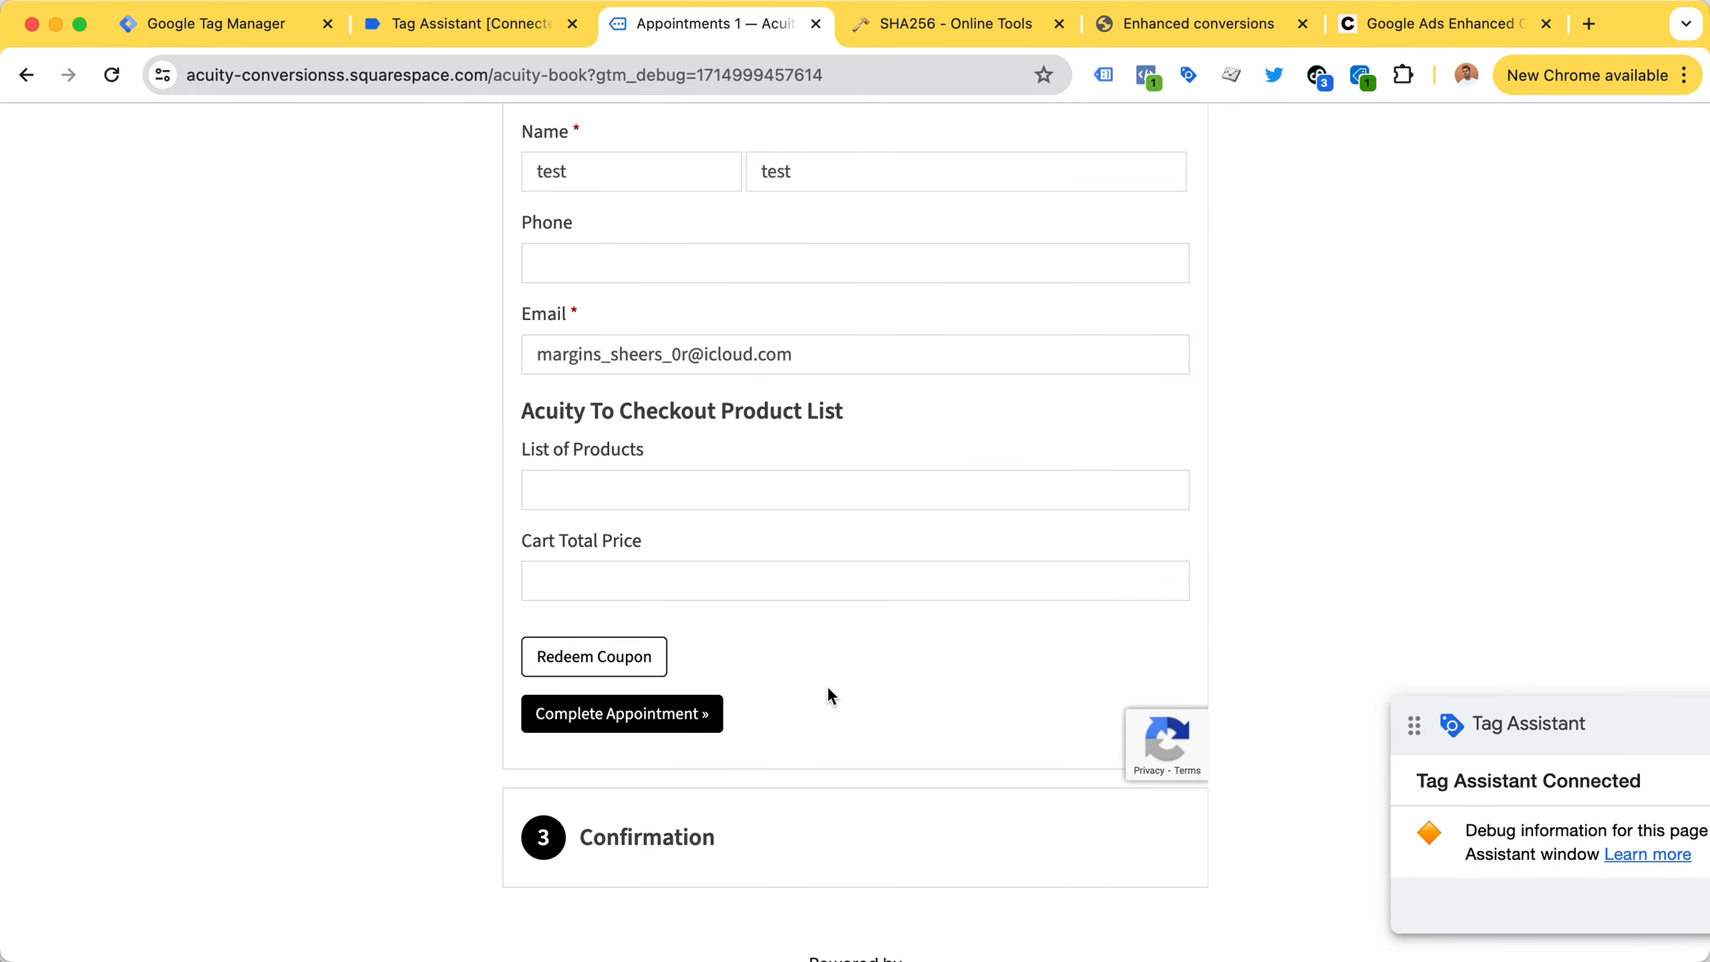
left_click(670, 734)
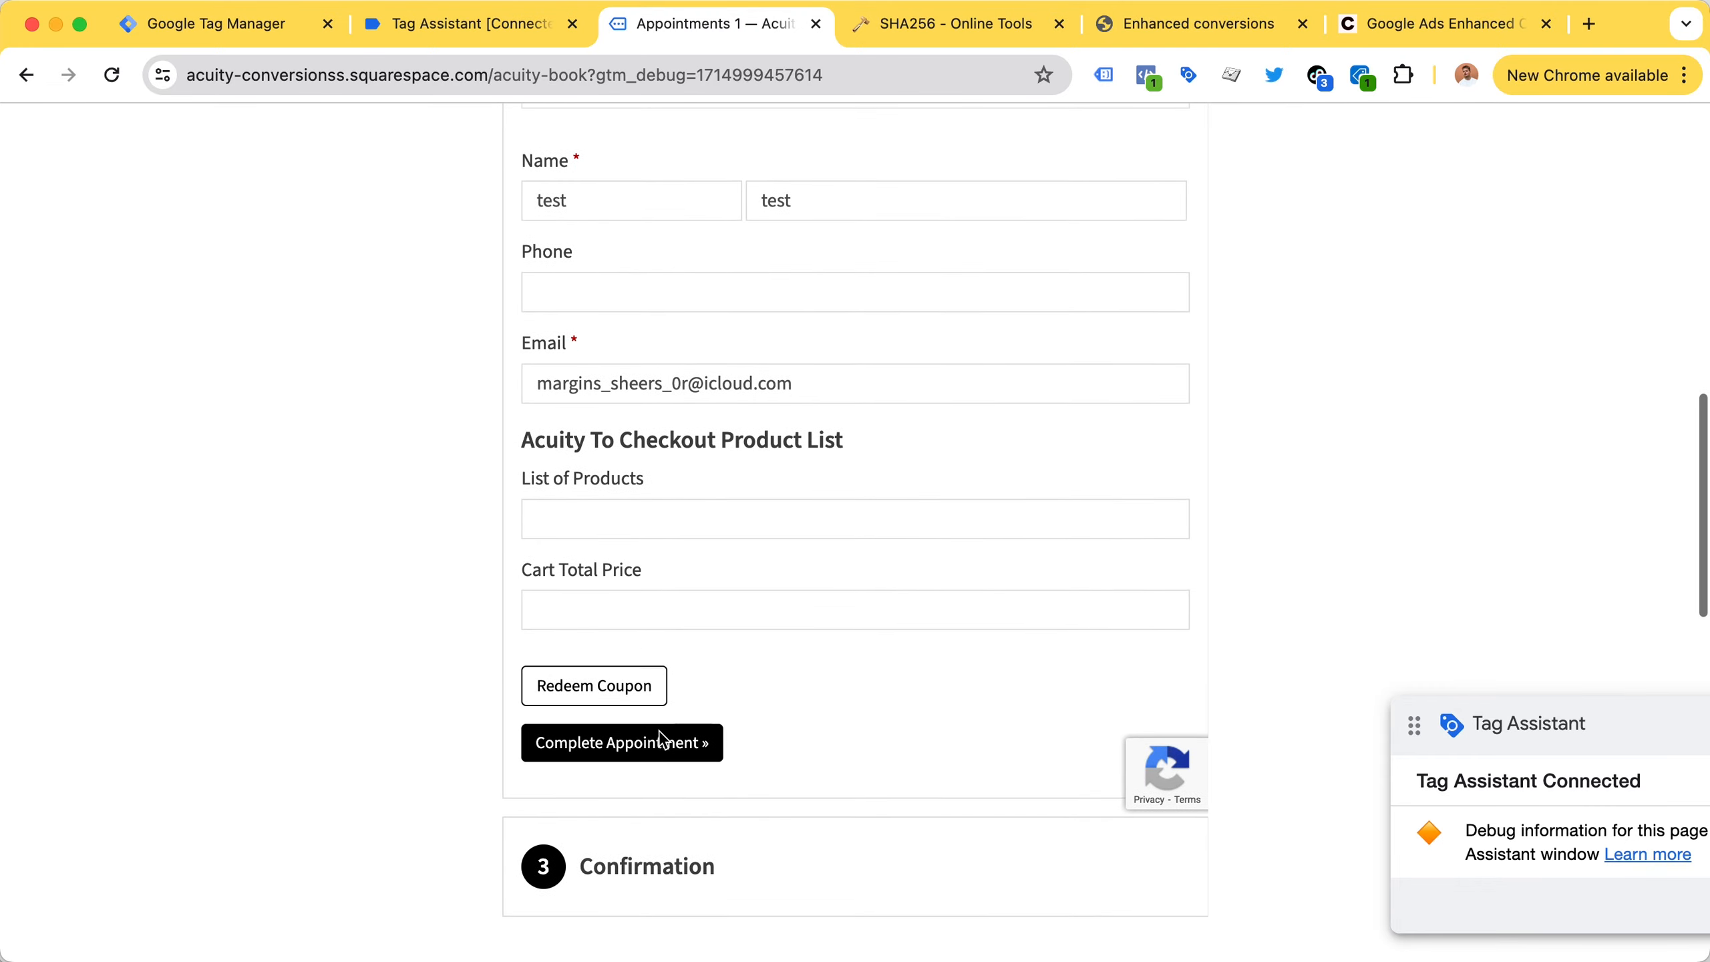
left_click(661, 744)
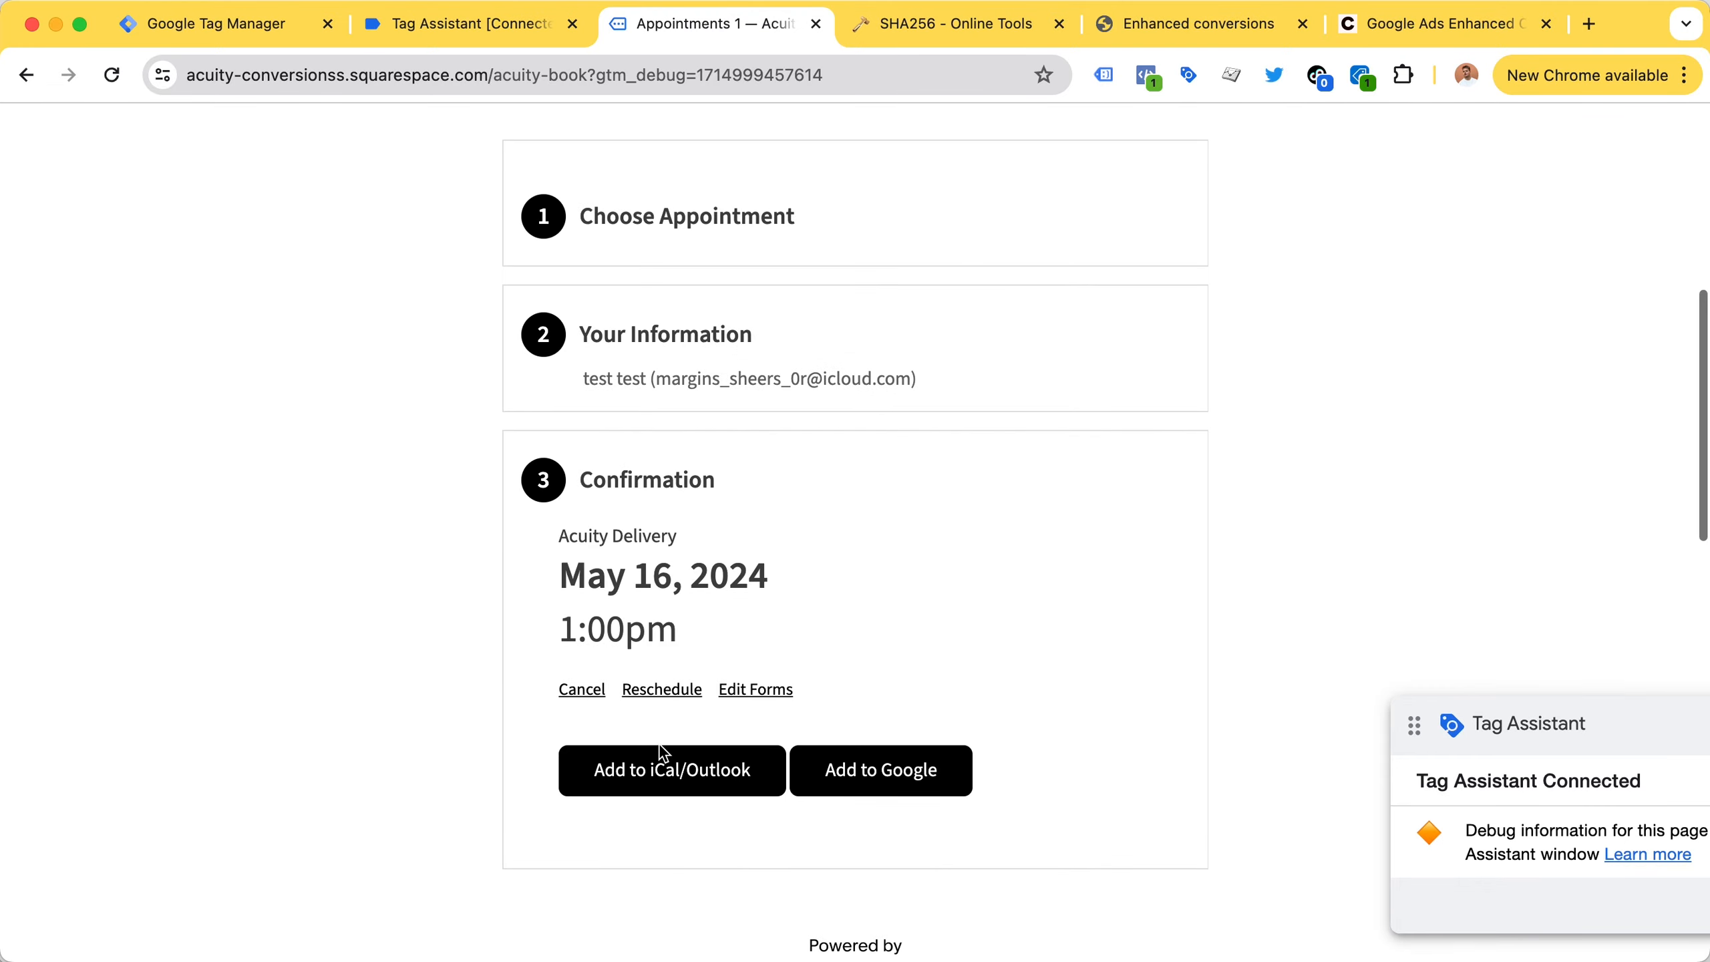
Switch to Tag Assistant and examine which tags fired on the purchase event.
left_click(510, 25)
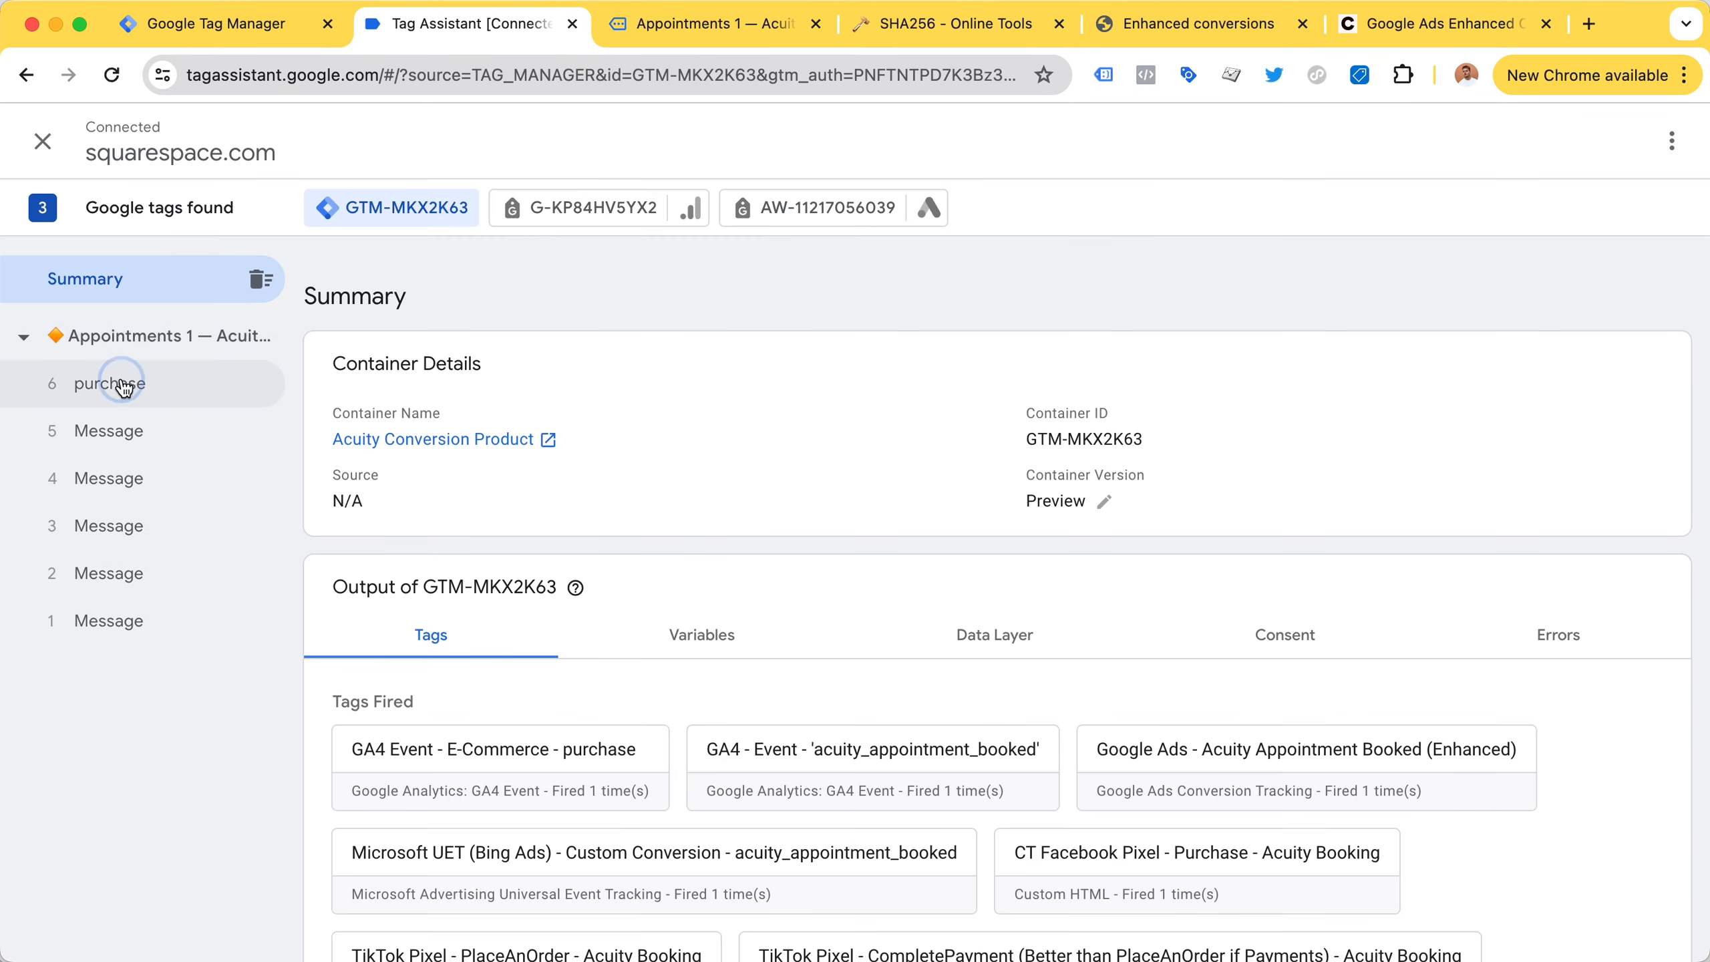
left_click(123, 386)
scroll(623, 431, "down", 3)
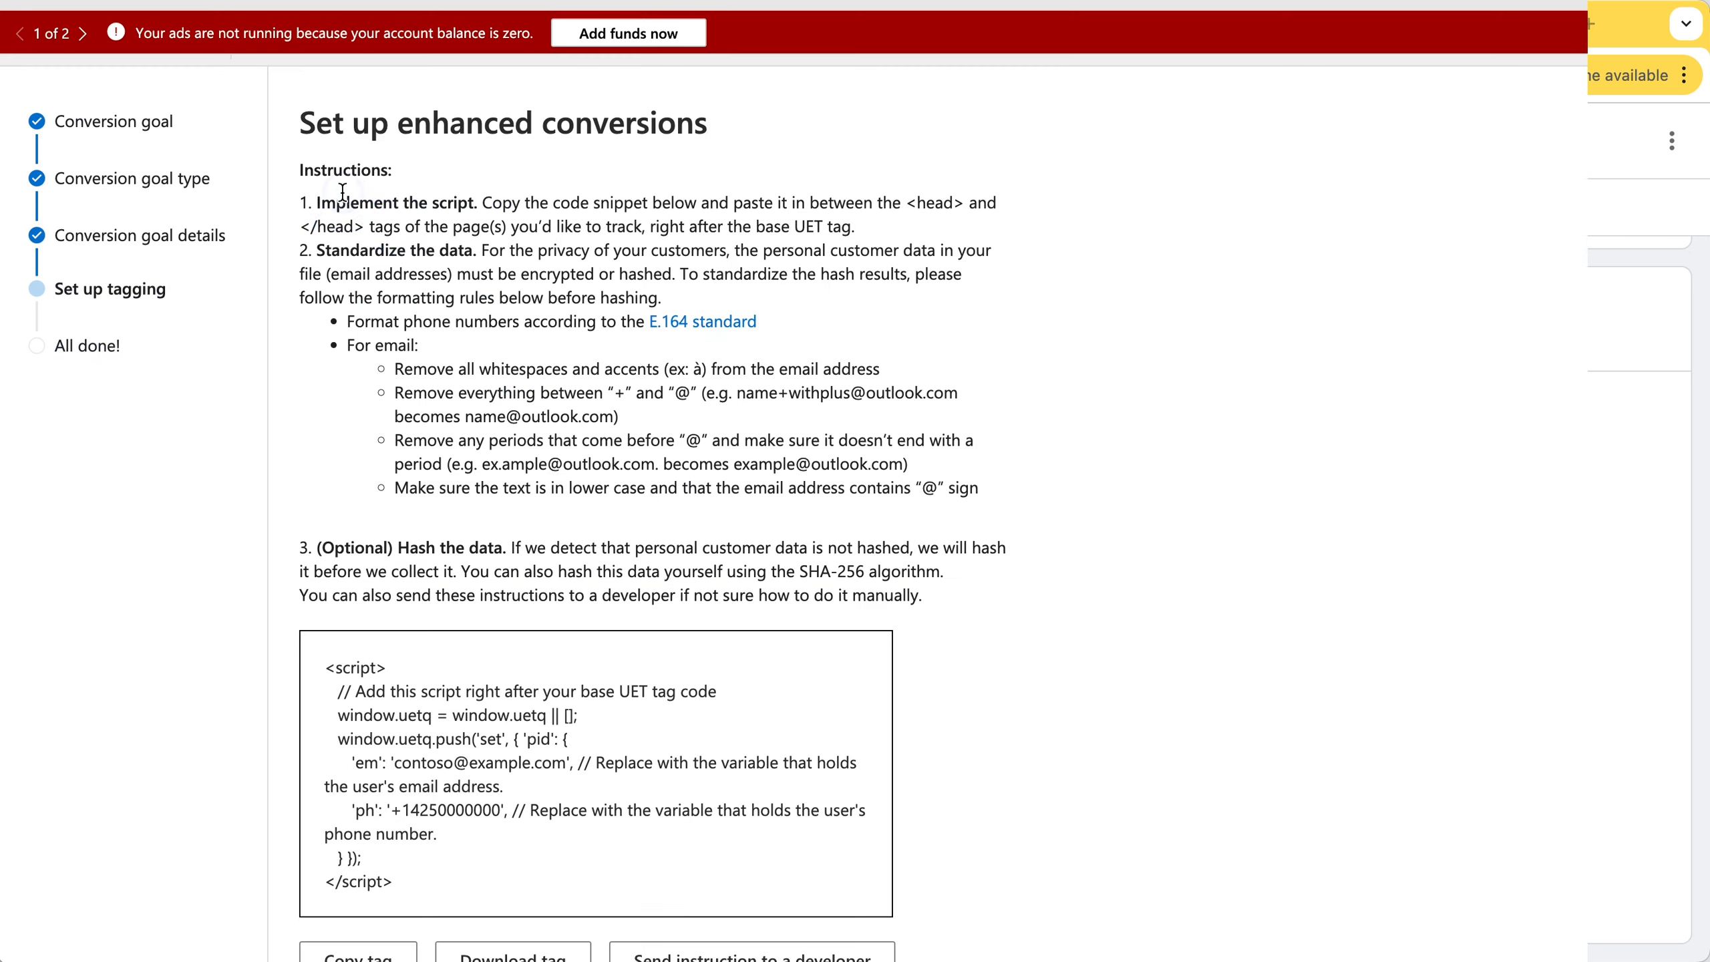
Highlight the enhanced conversions instructions in Microsoft Advertising and review the Microsoft UET tags in the Google Tag Manager tag list.
left_click_drag(346, 203, 542, 573)
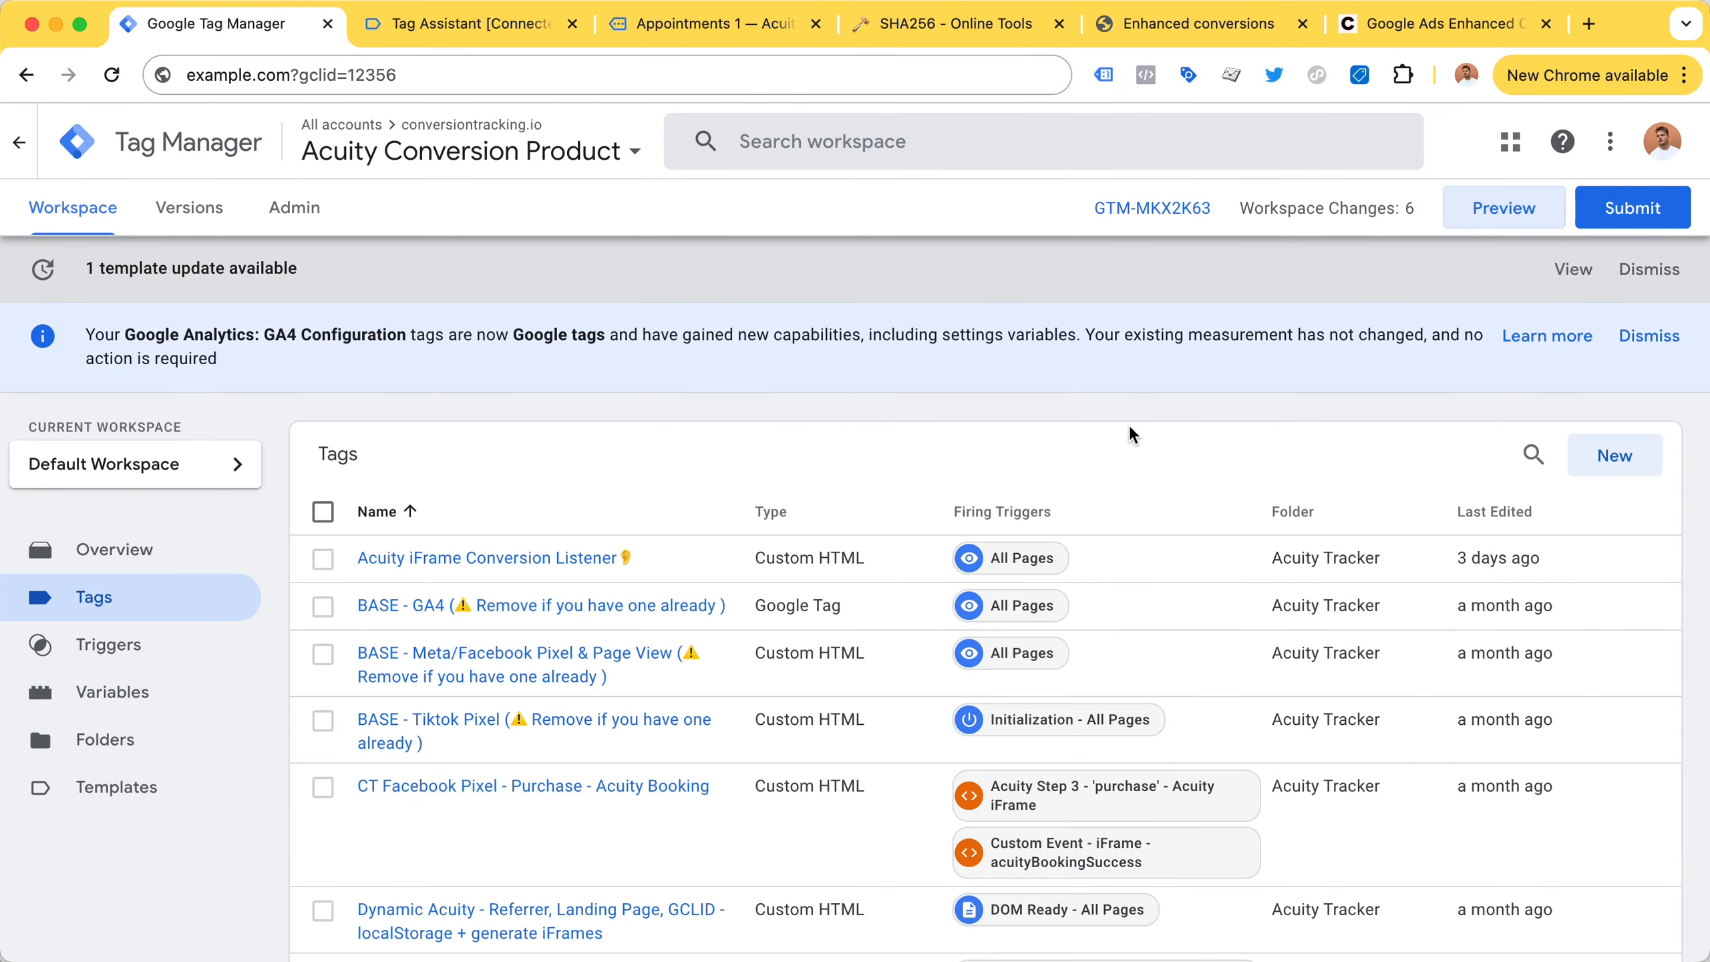
scroll(1130, 429, "down", 8)
scroll(1129, 425, "down", 8)
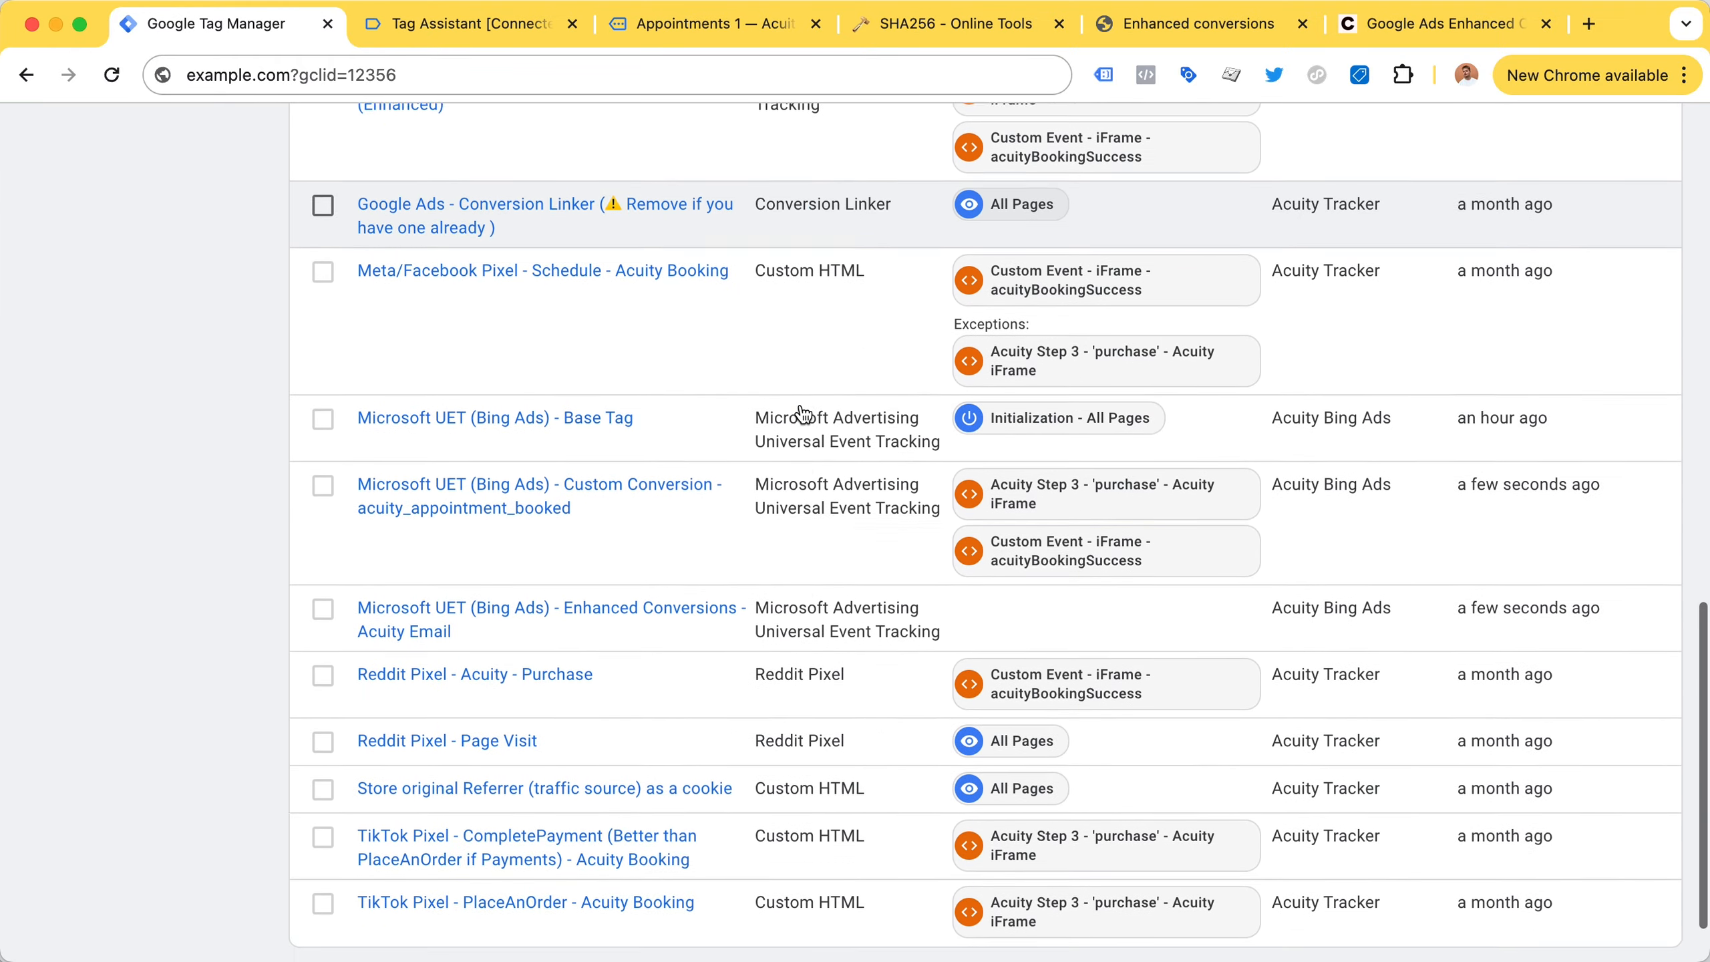
scroll(802, 413, "down", 2)
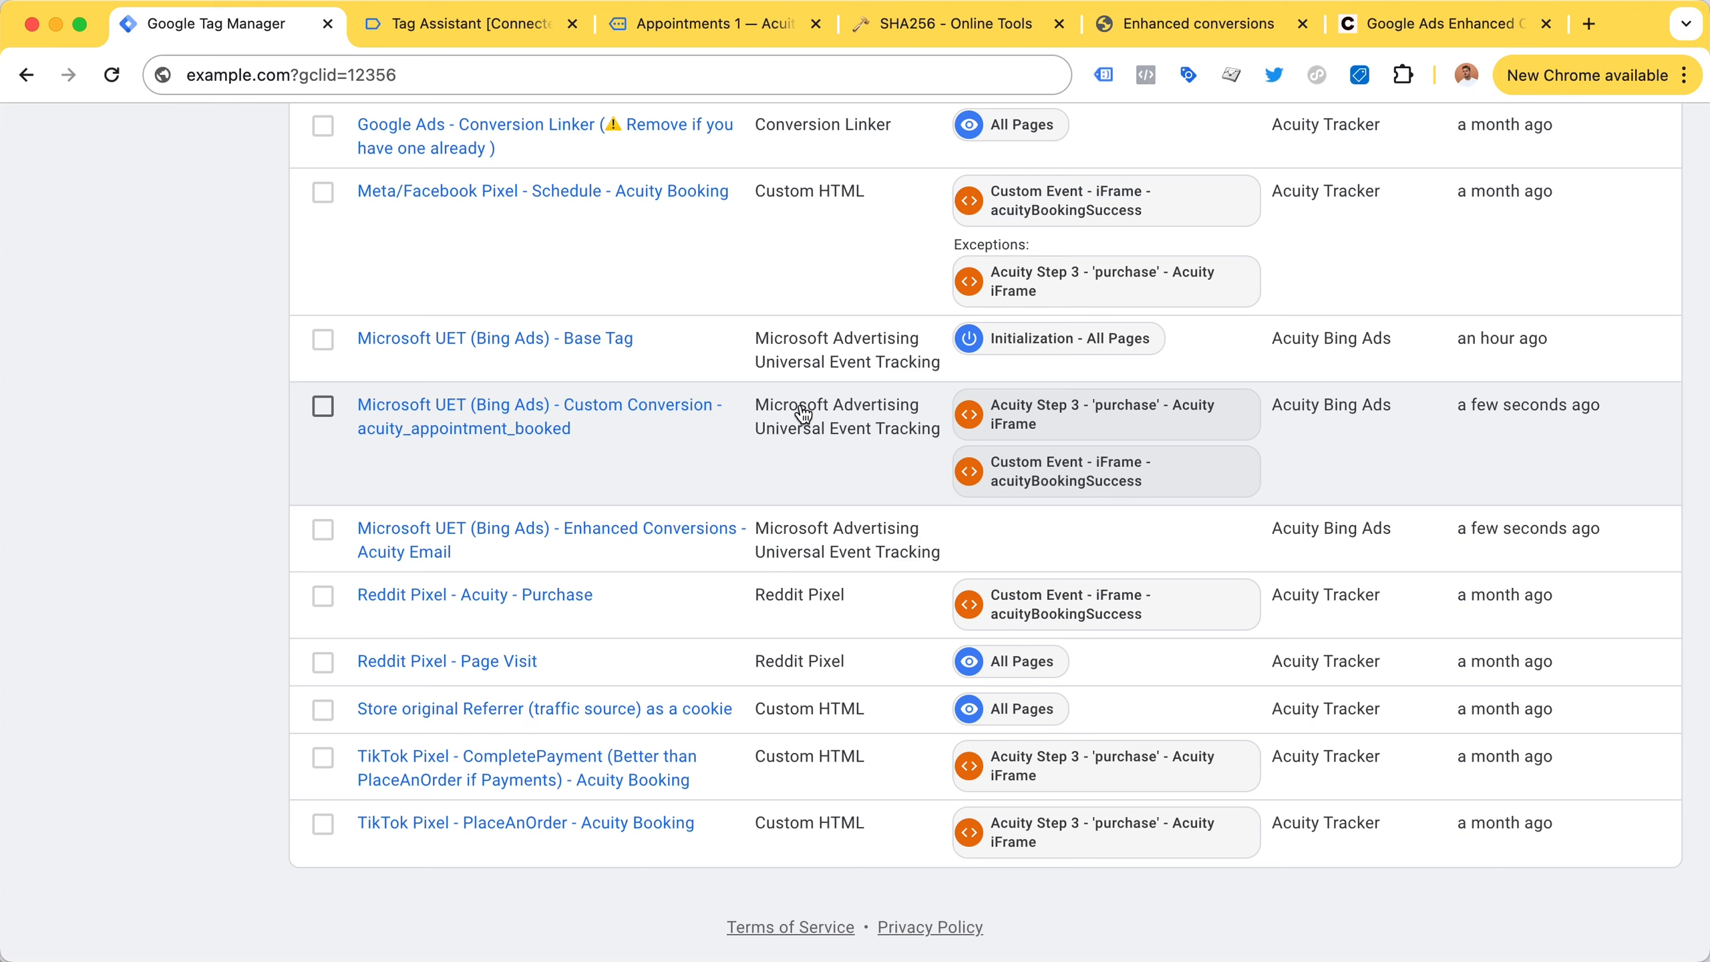
scroll(802, 413, "up", 1)
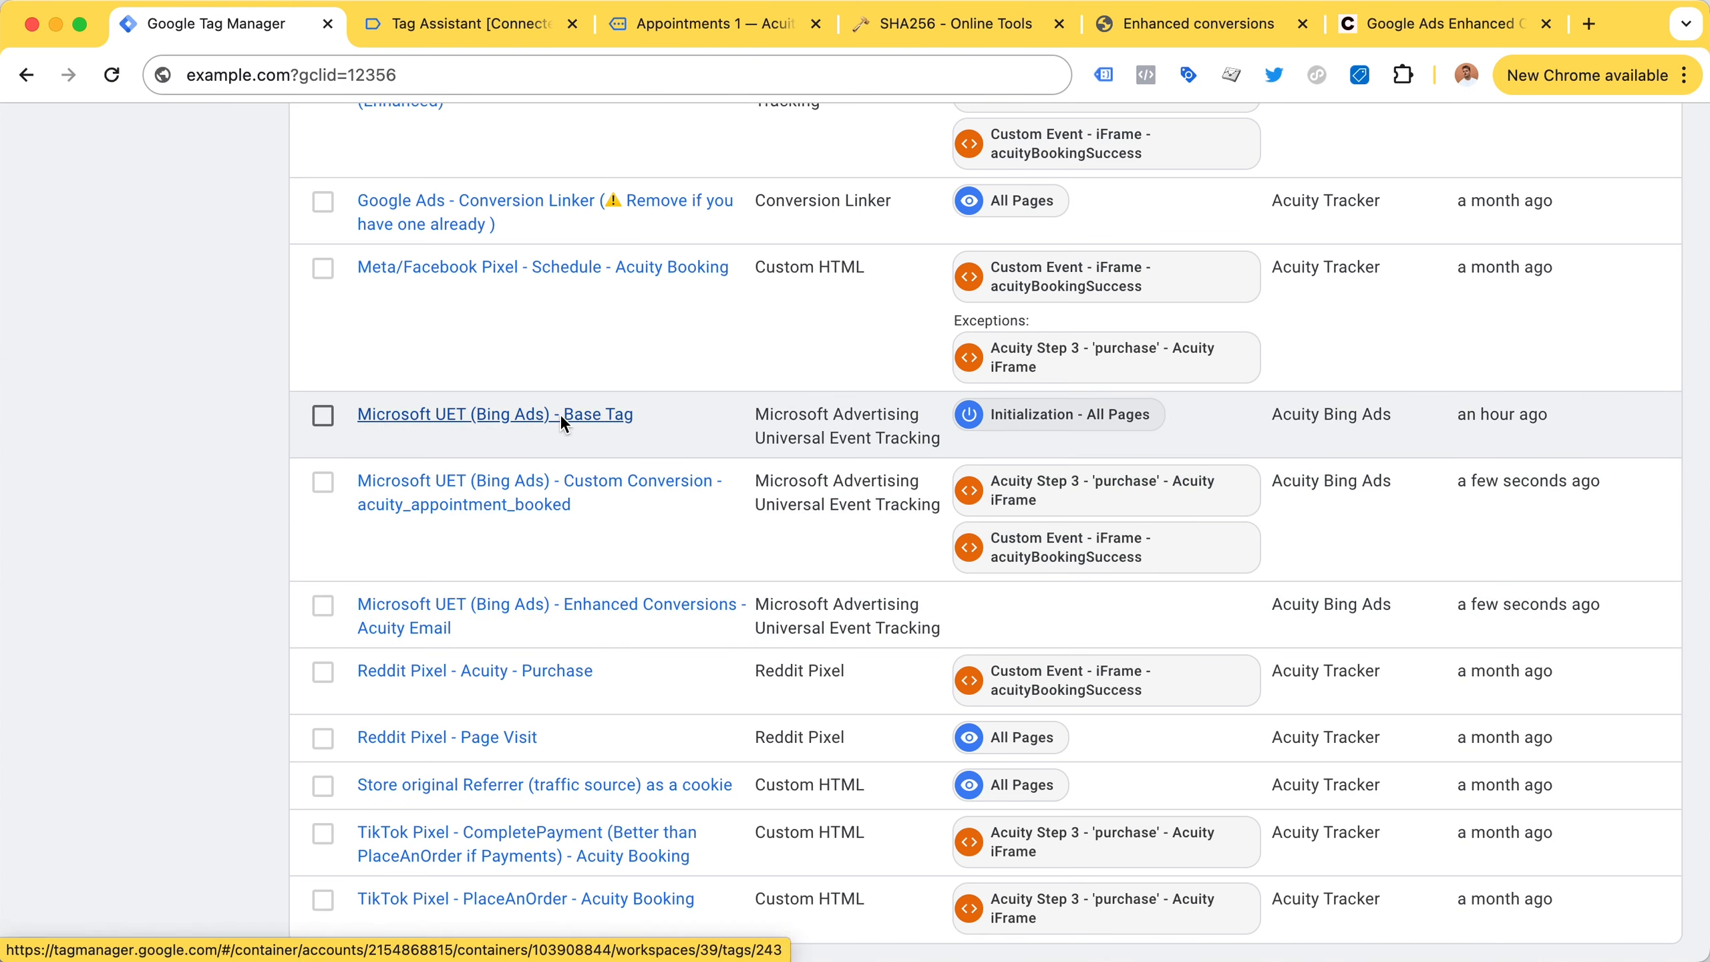
Create a new tag of the type Microsoft Advertising Universal Event Tracking.
scroll(559, 414, "up", 15)
left_click(1615, 456)
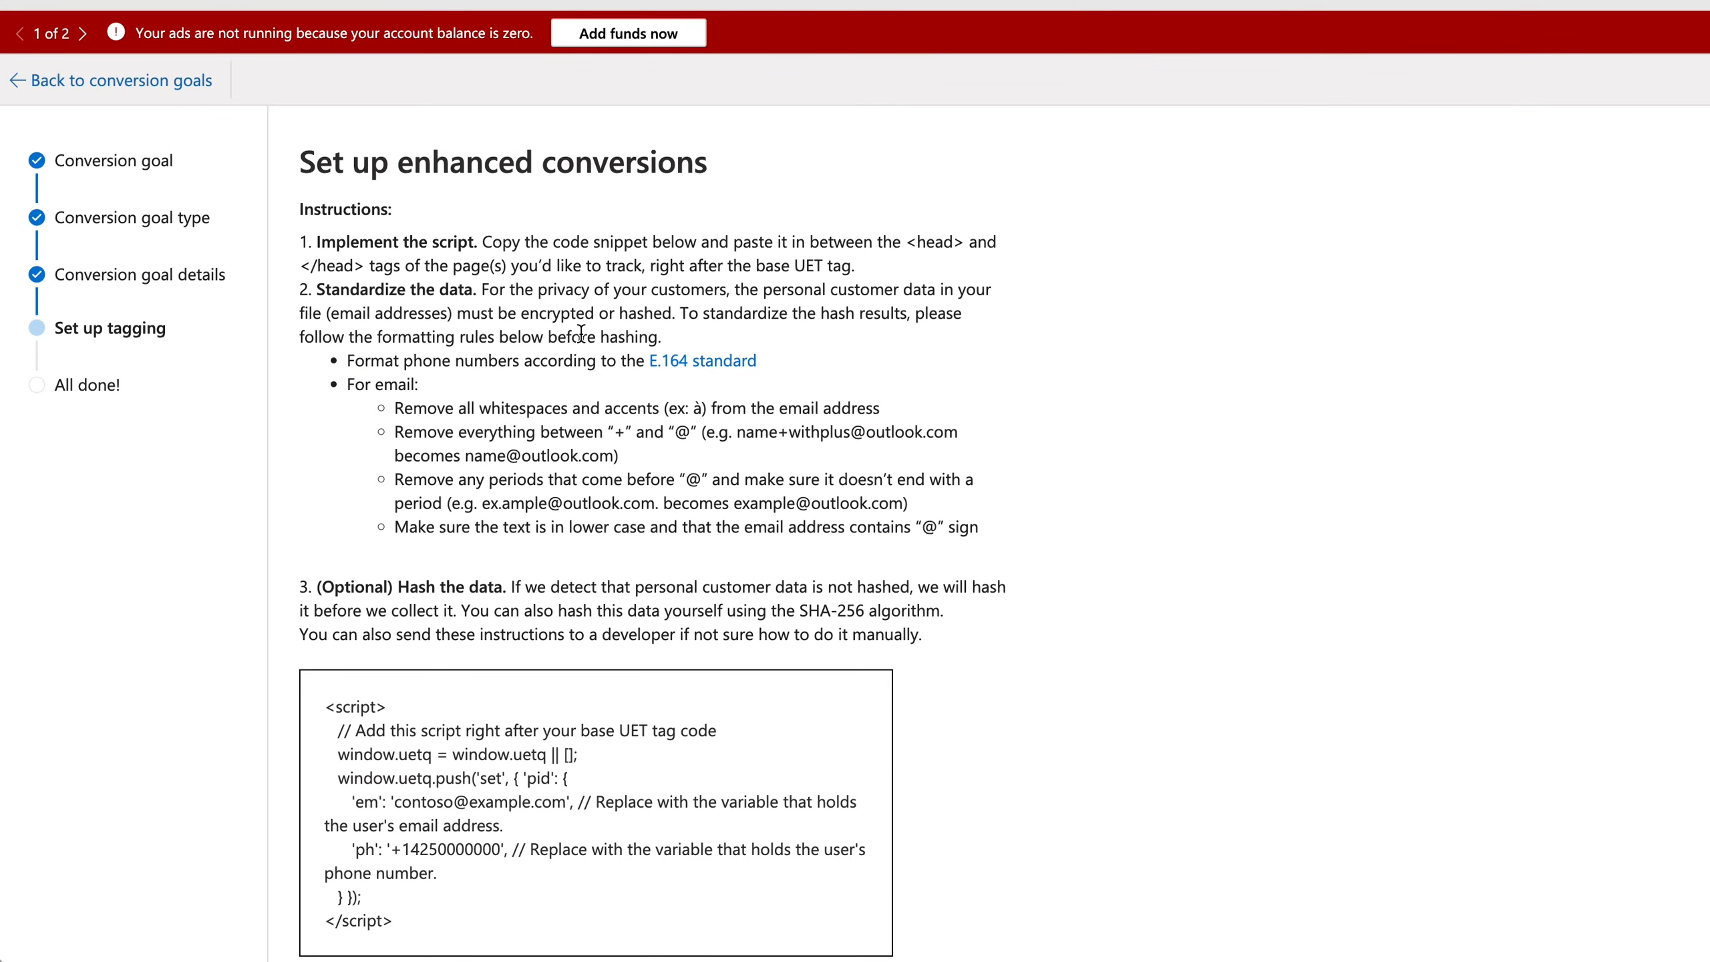
left_click(1107, 298)
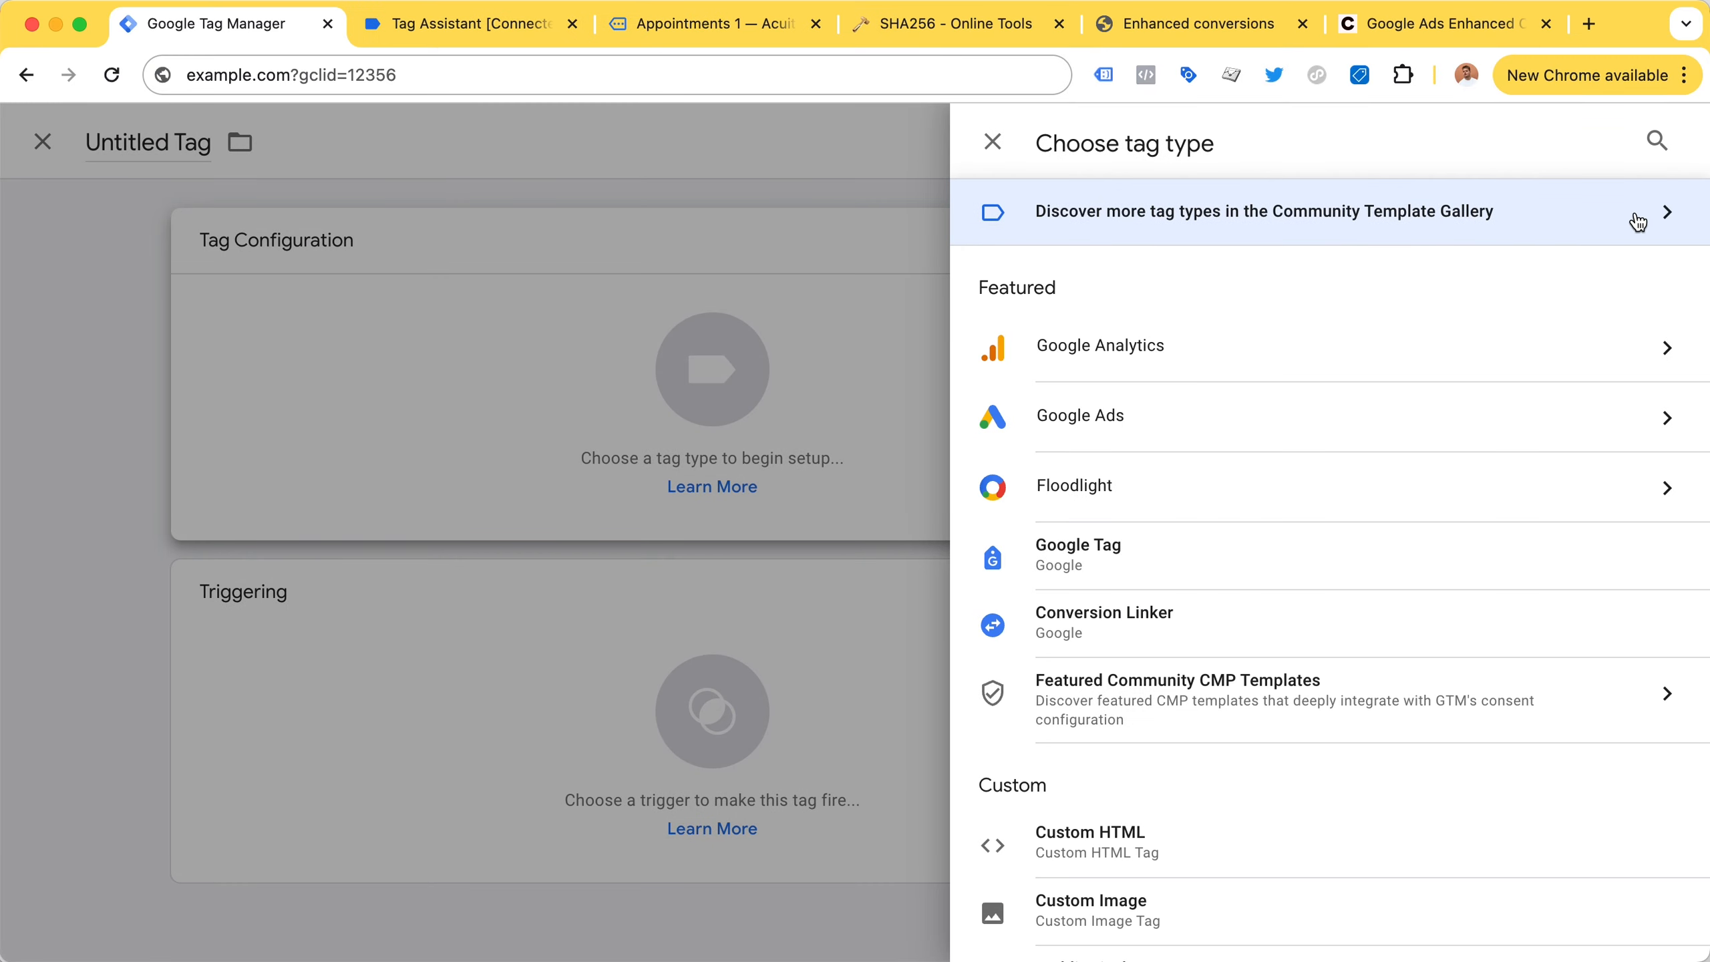
left_click(1657, 140)
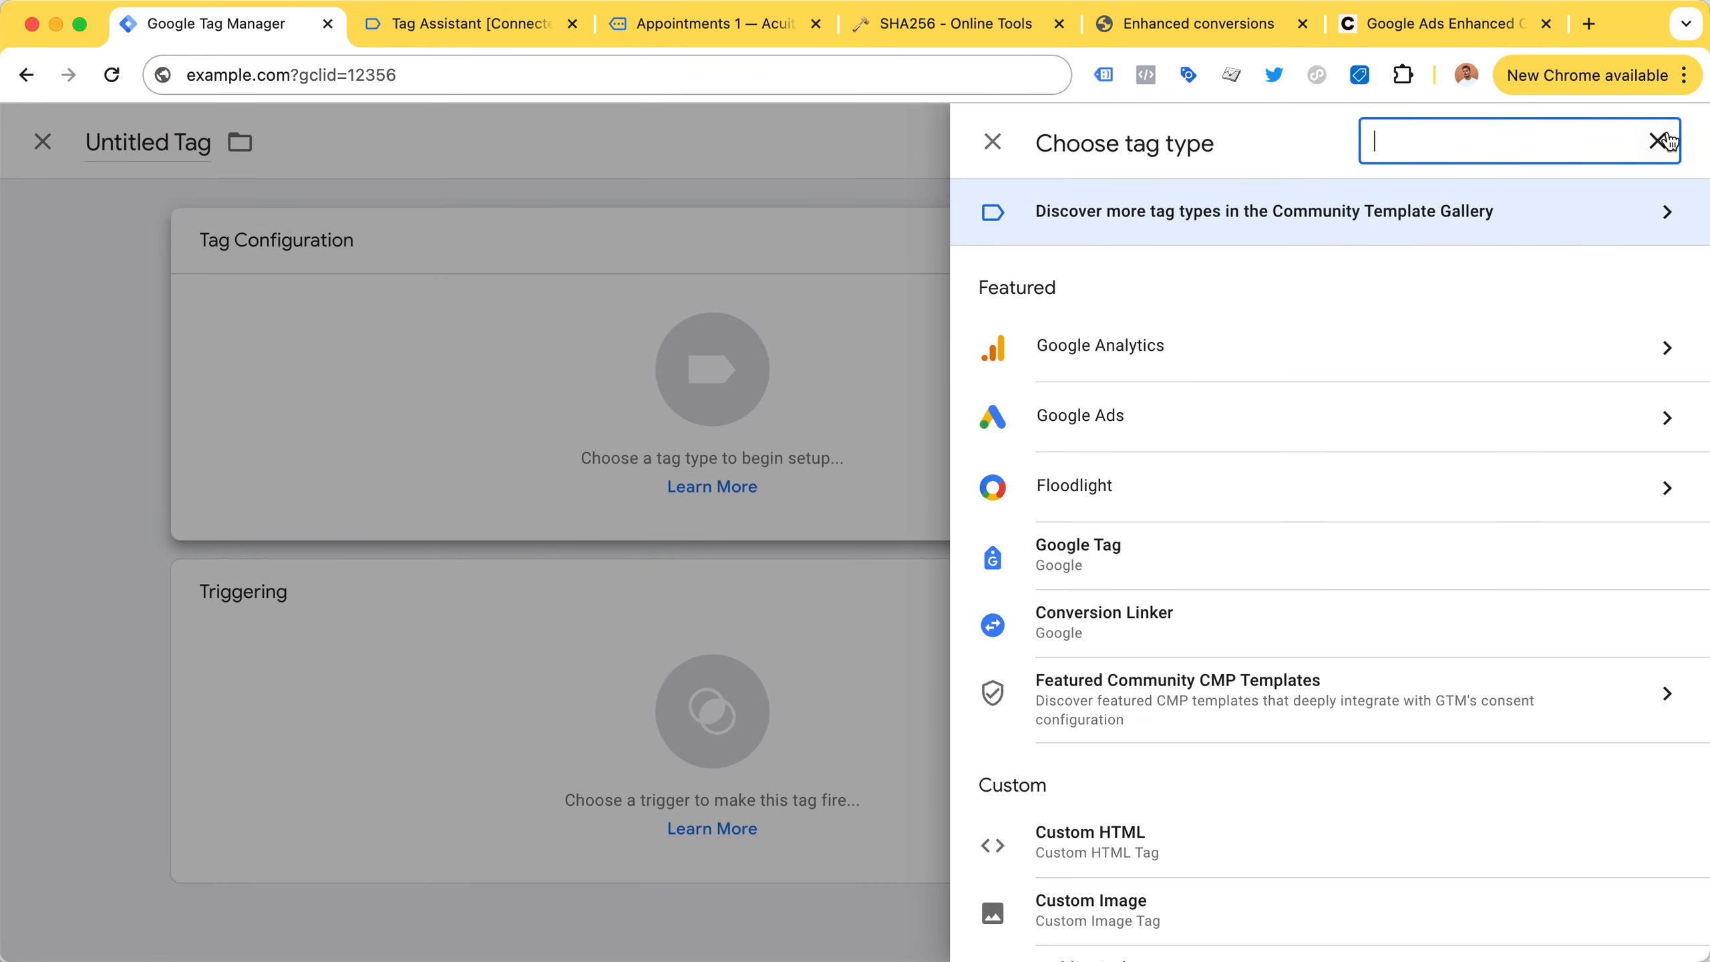
type("mic")
left_click(1332, 475)
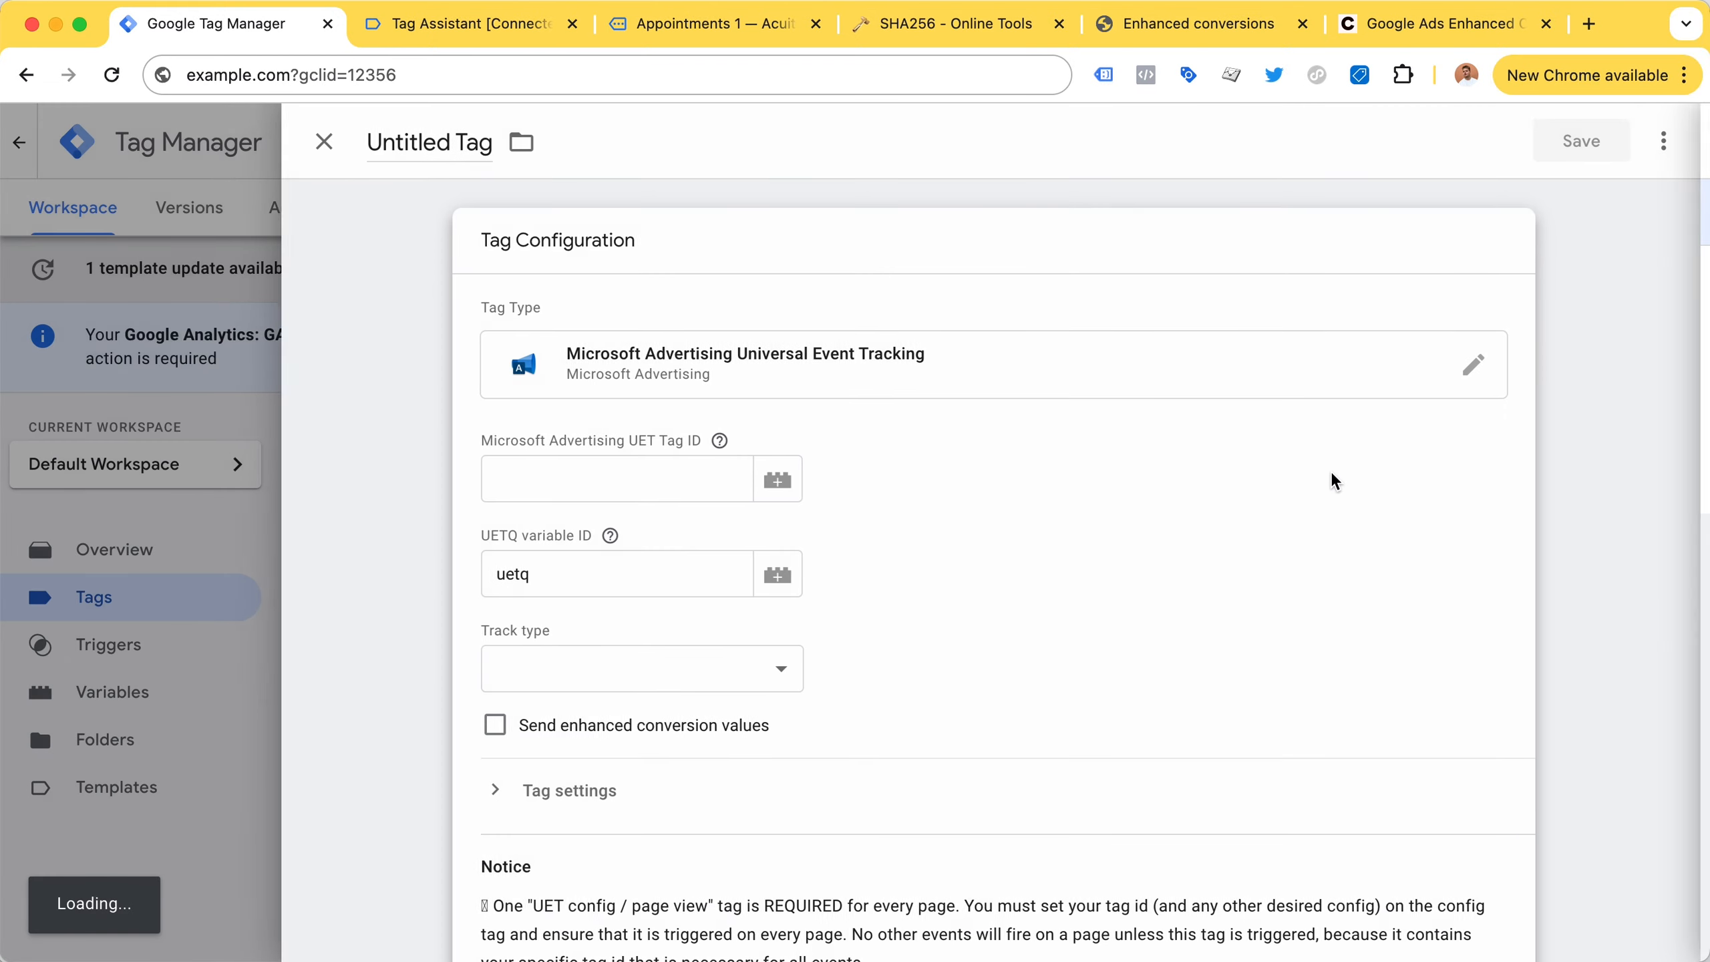
Set the new tag's Microsoft Advertising UET Tag ID to the variable {{Microsoft (Bing Ads) UET Tag ID}}.
left_click(578, 446)
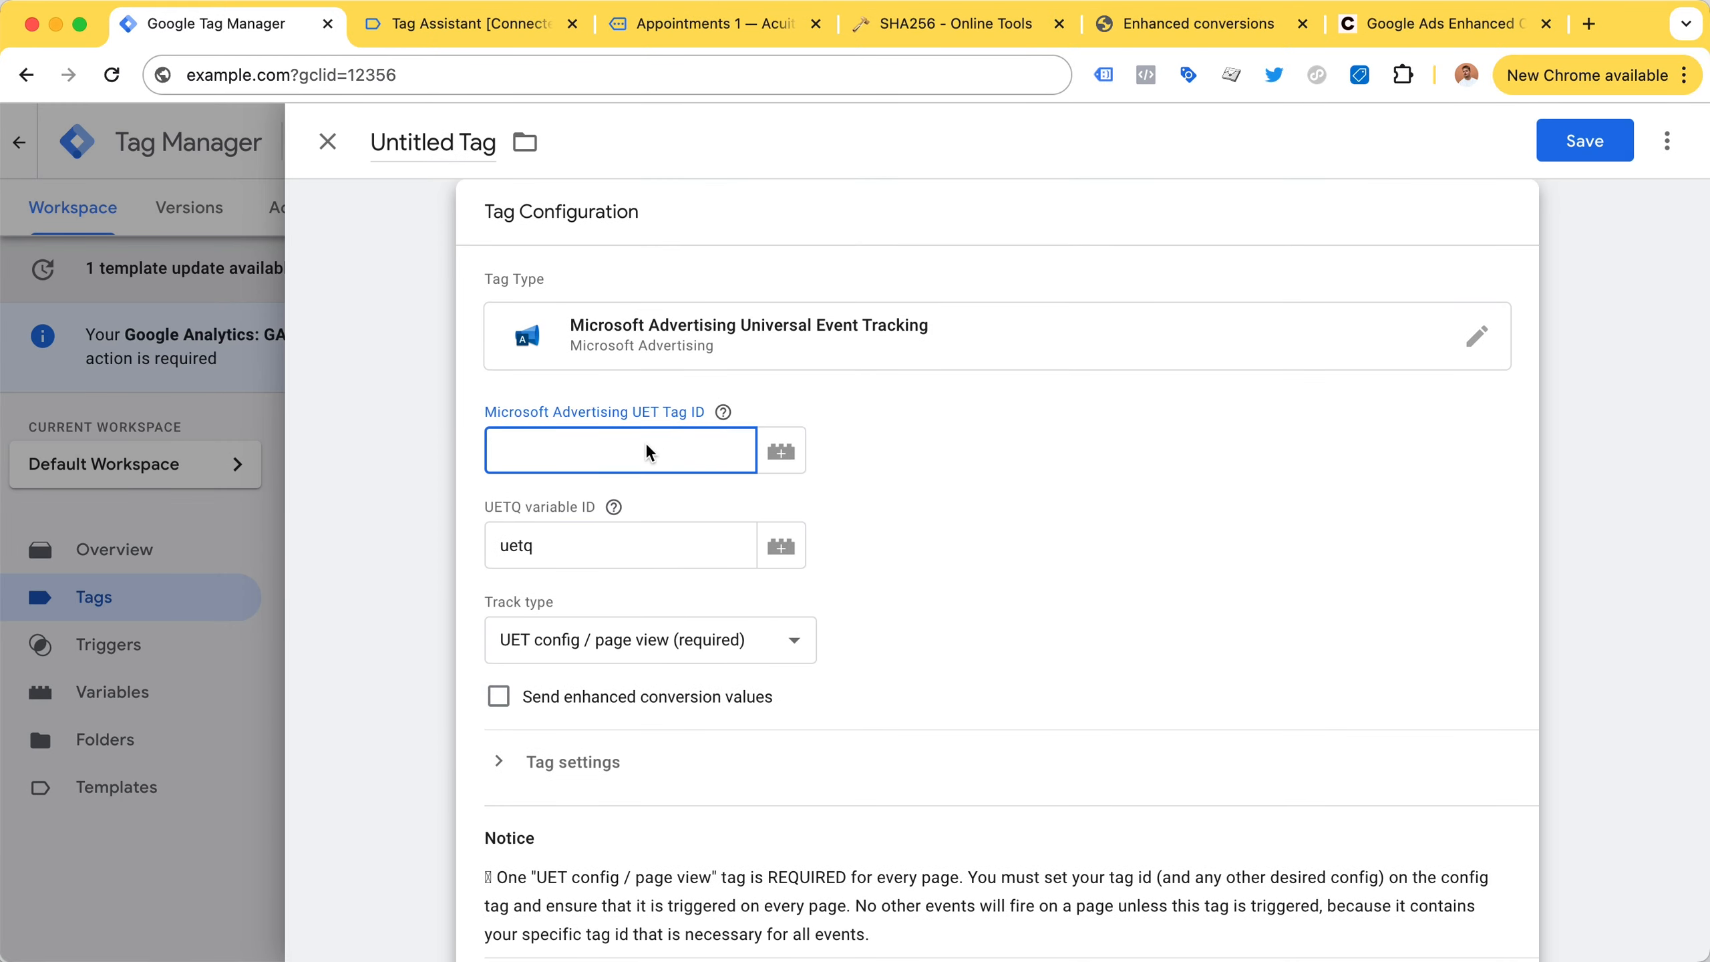
type("{{")
scroll(633, 515, "down", 2)
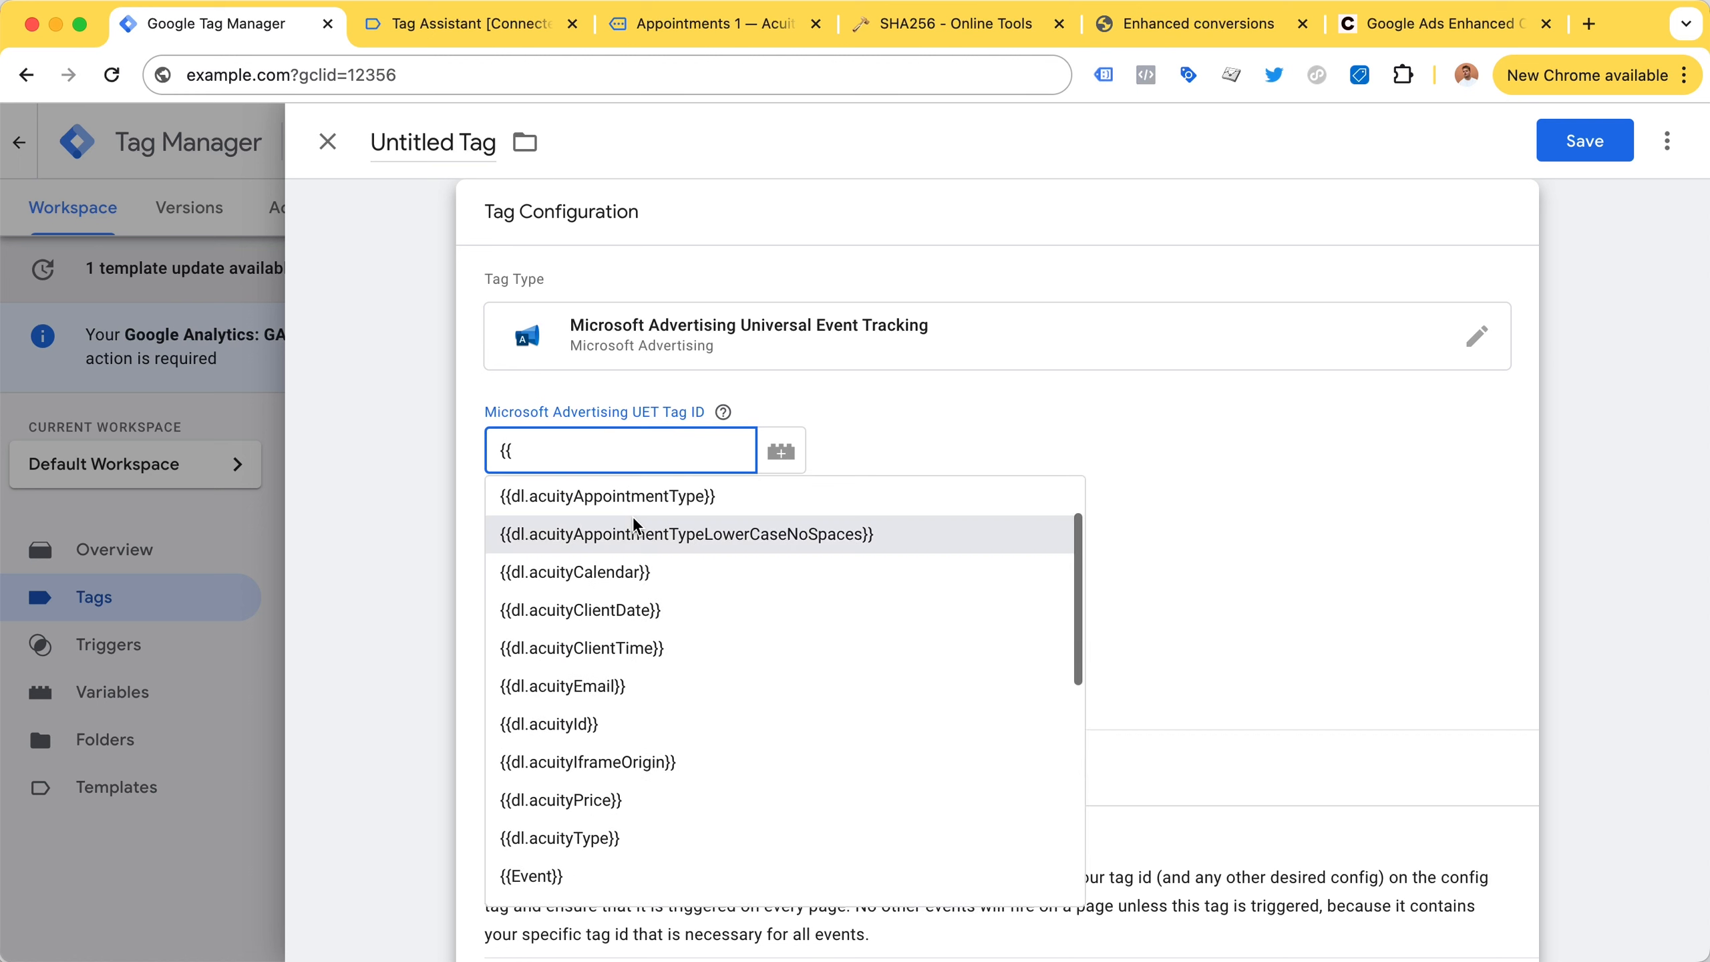
type("mic")
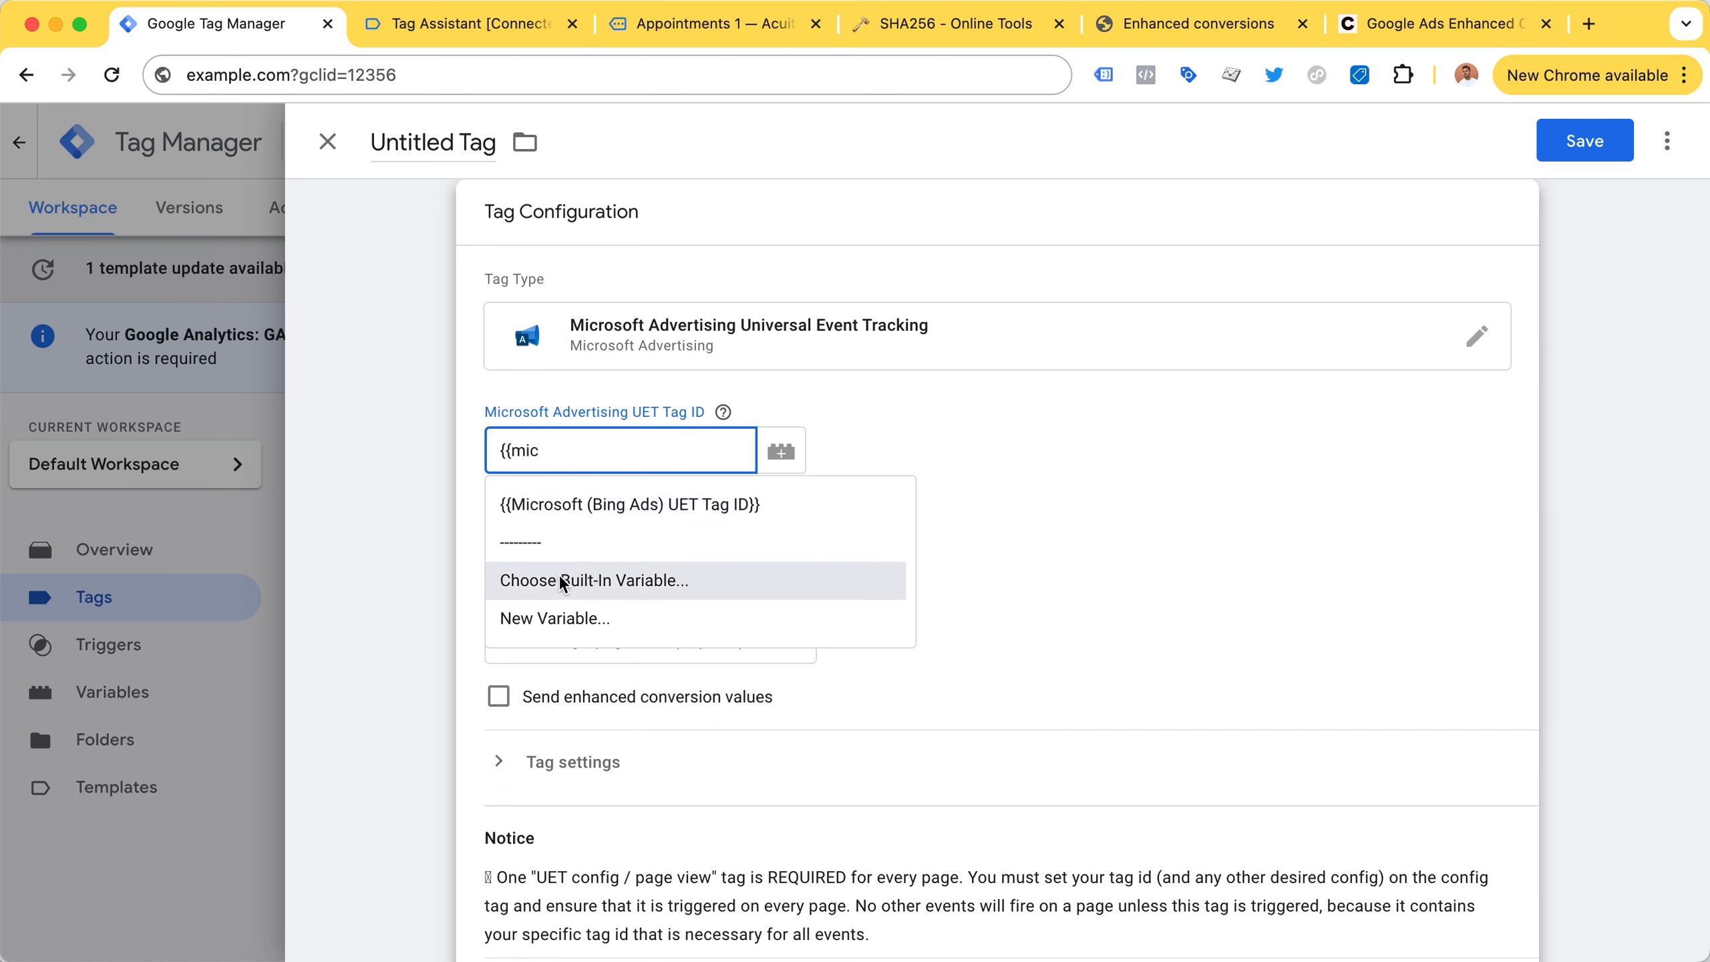
left_click(556, 506)
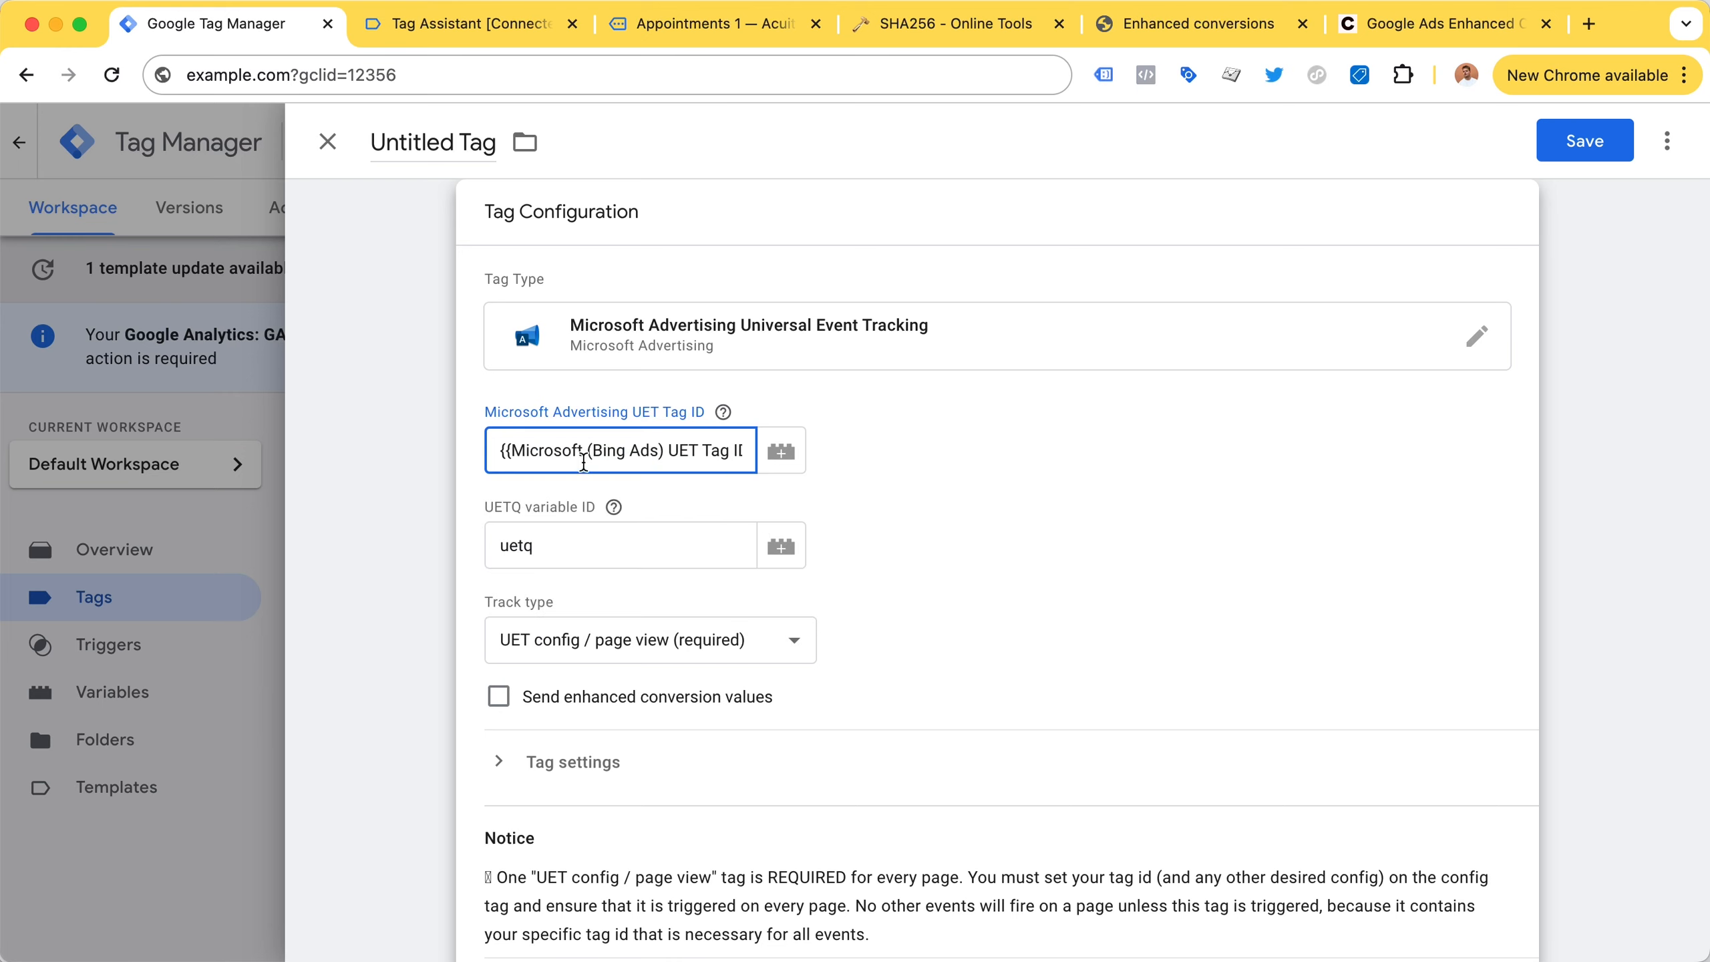
left_click_drag(638, 454, 763, 447)
left_click(502, 450)
left_click(724, 447)
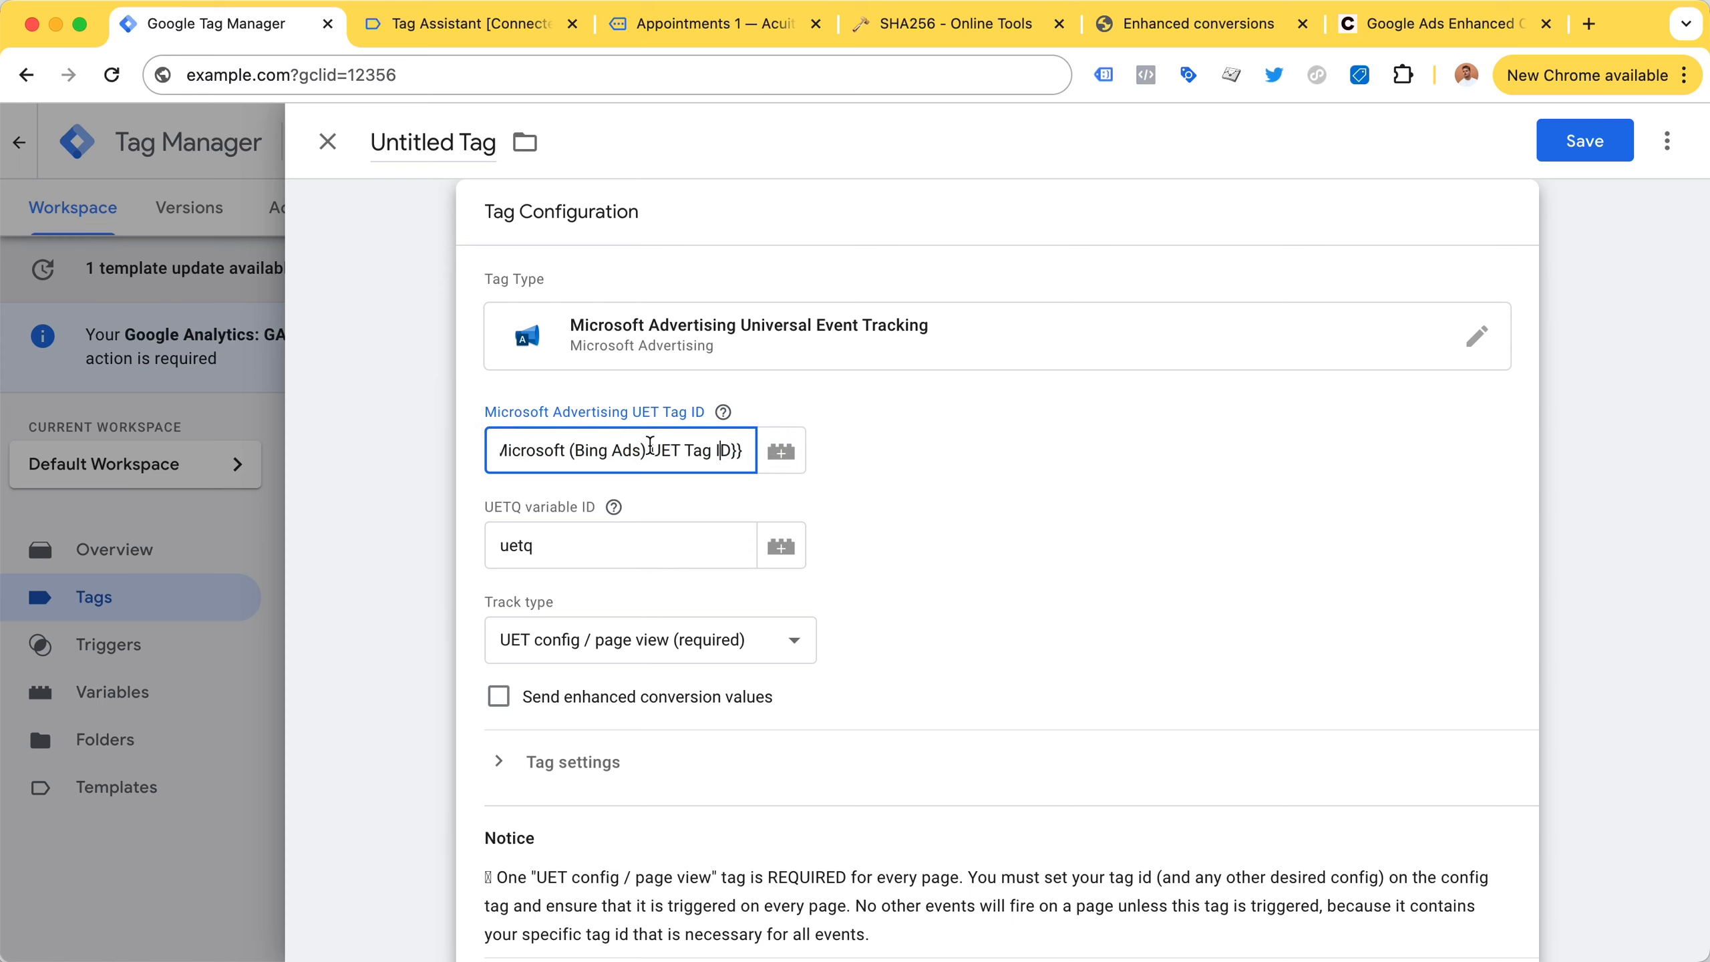
Read the help text for the UETQ variable ID and highlight its advice on using the default value.
left_click(590, 523)
mouse_move(613, 508)
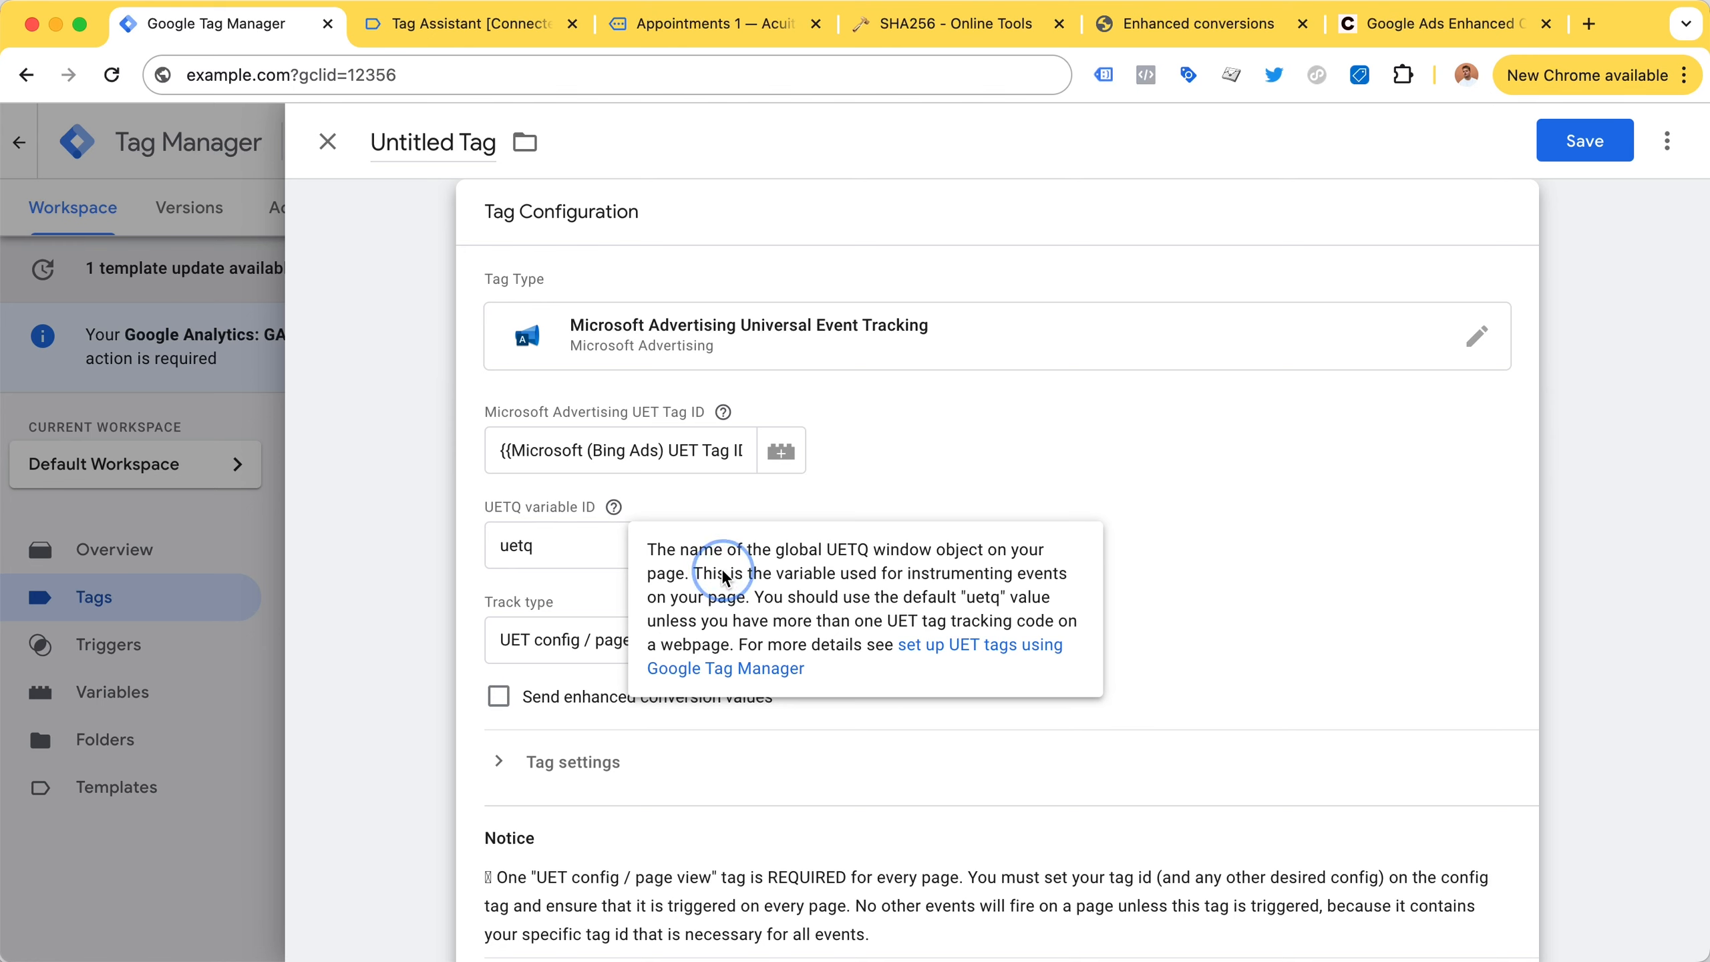
left_click_drag(727, 573, 911, 625)
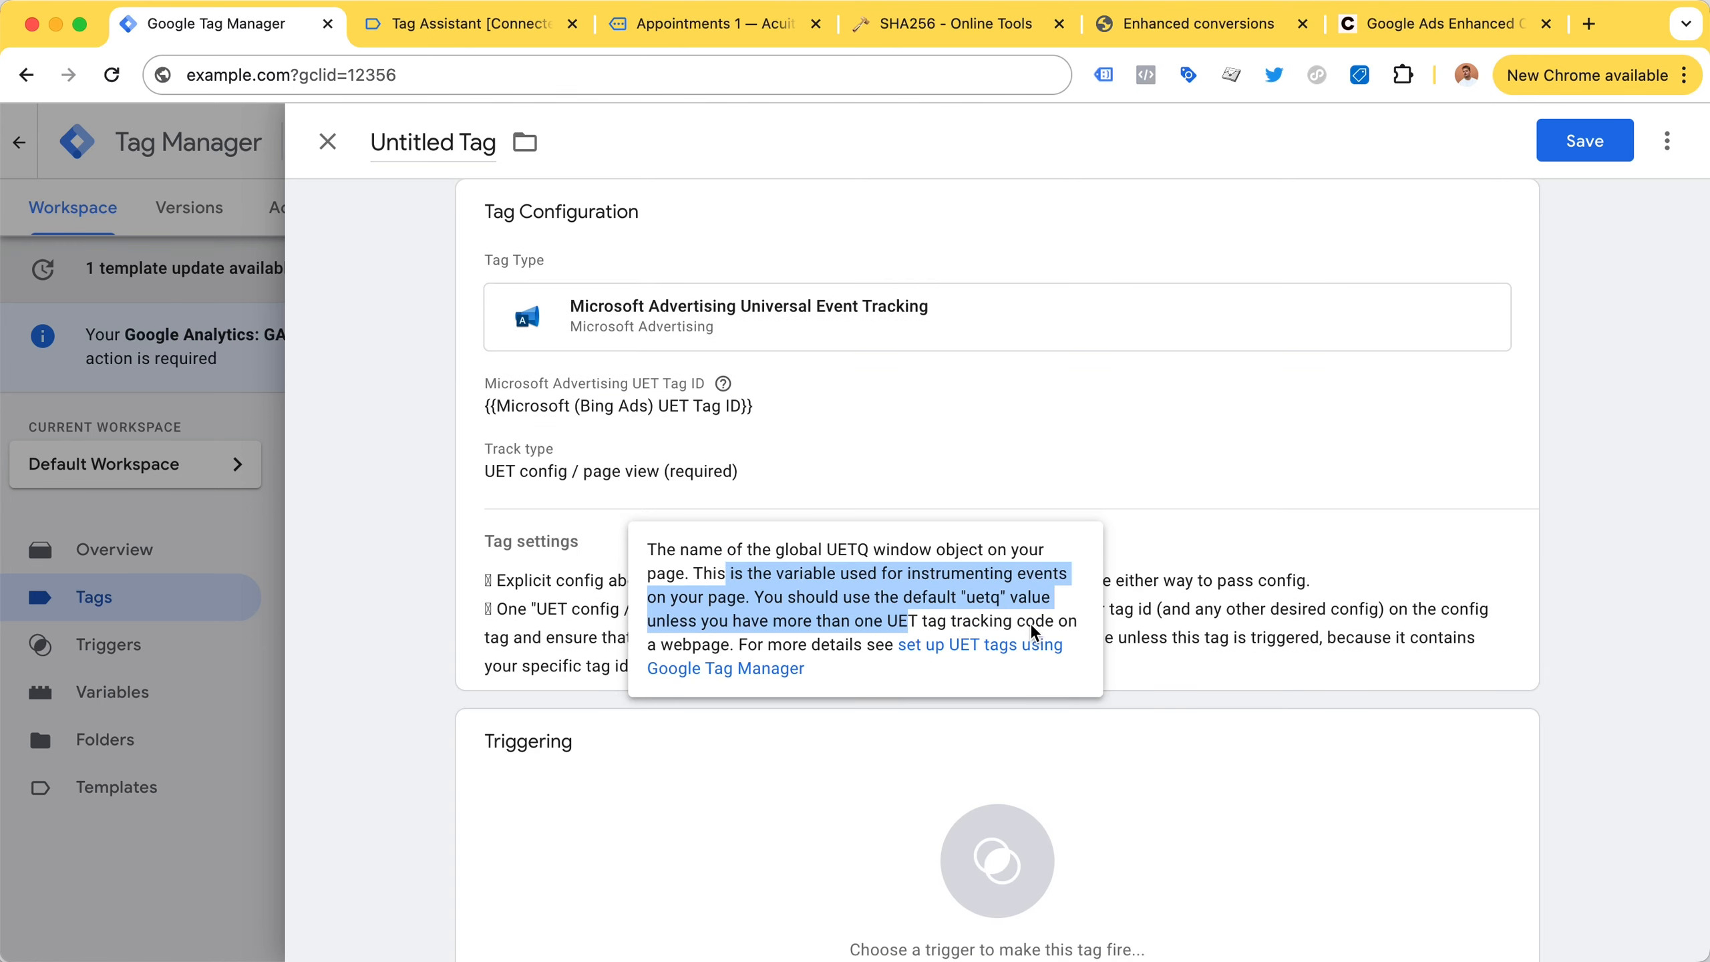
left_click(786, 404)
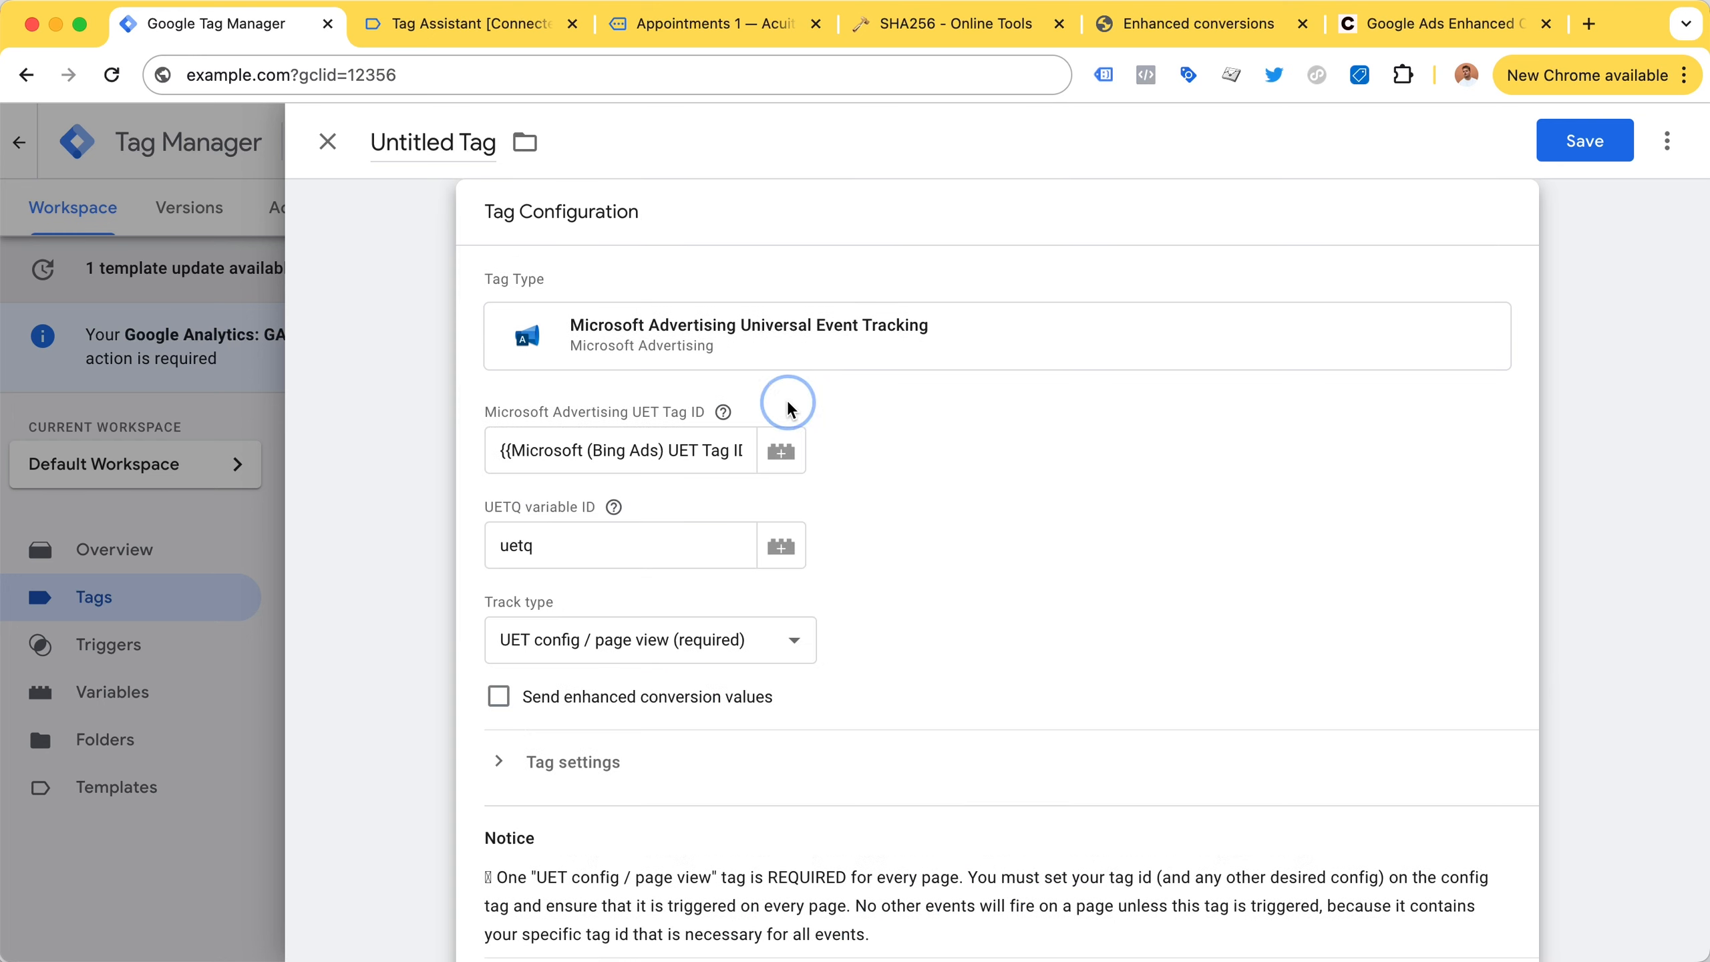
Examine the track type options of the new tag, keeping UET config / page view (required).
scroll(677, 503, "down", 1)
left_click(670, 577)
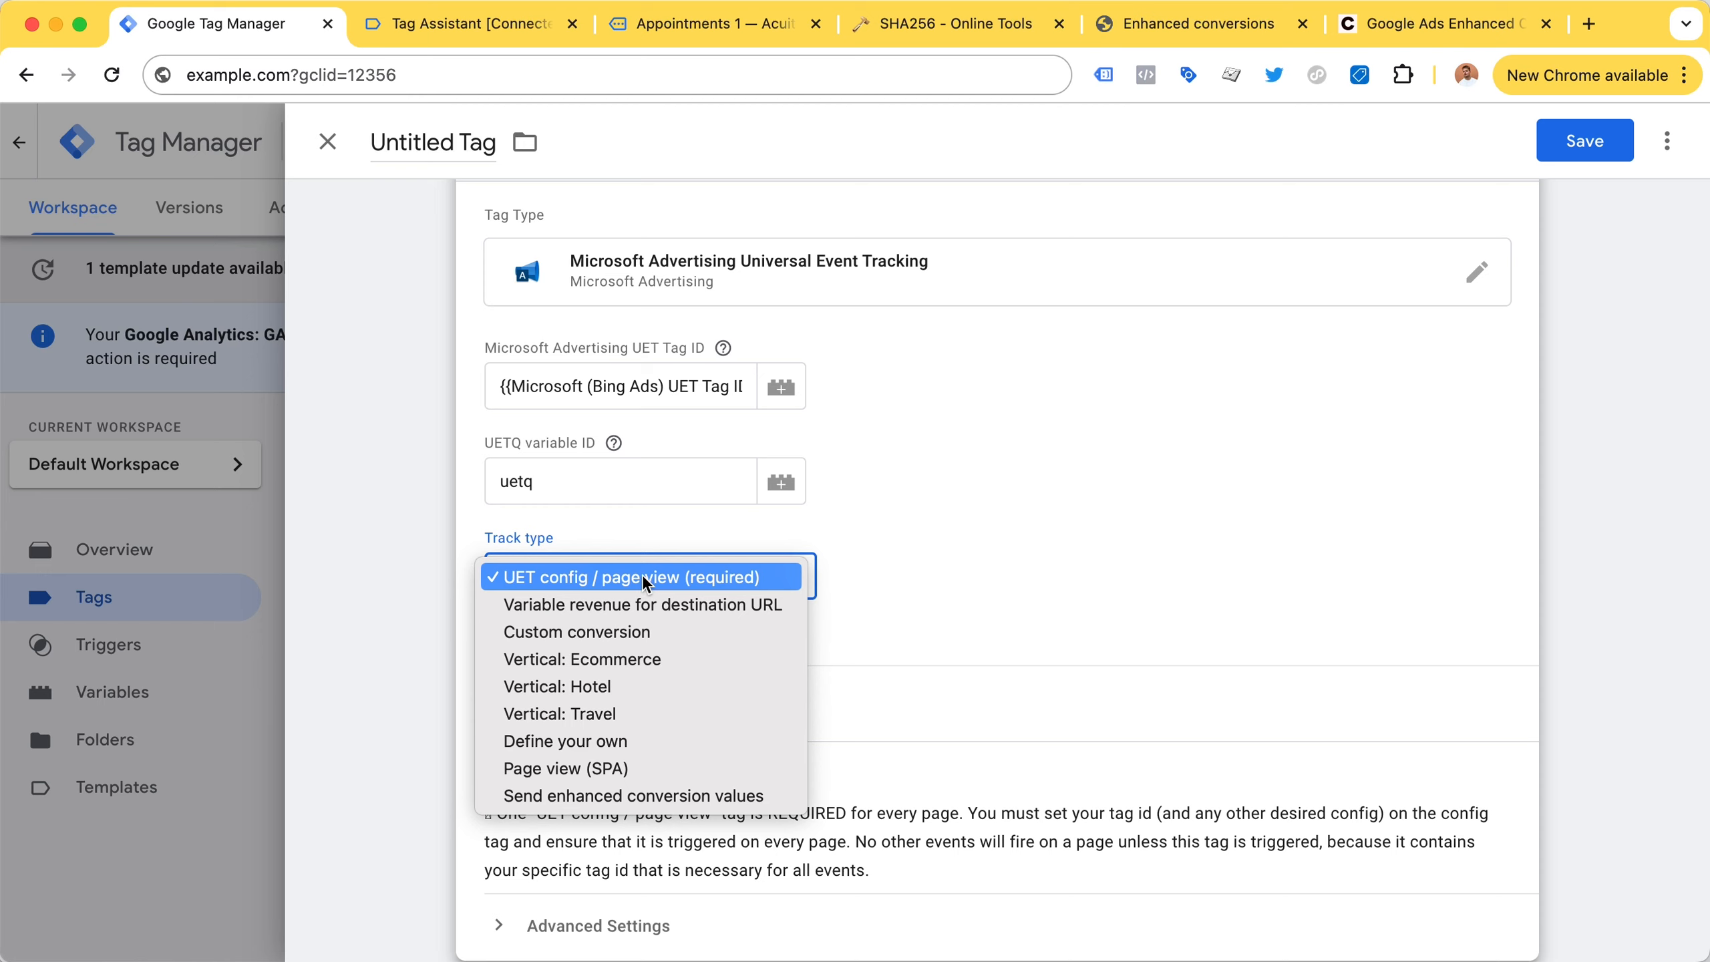
left_click(928, 561)
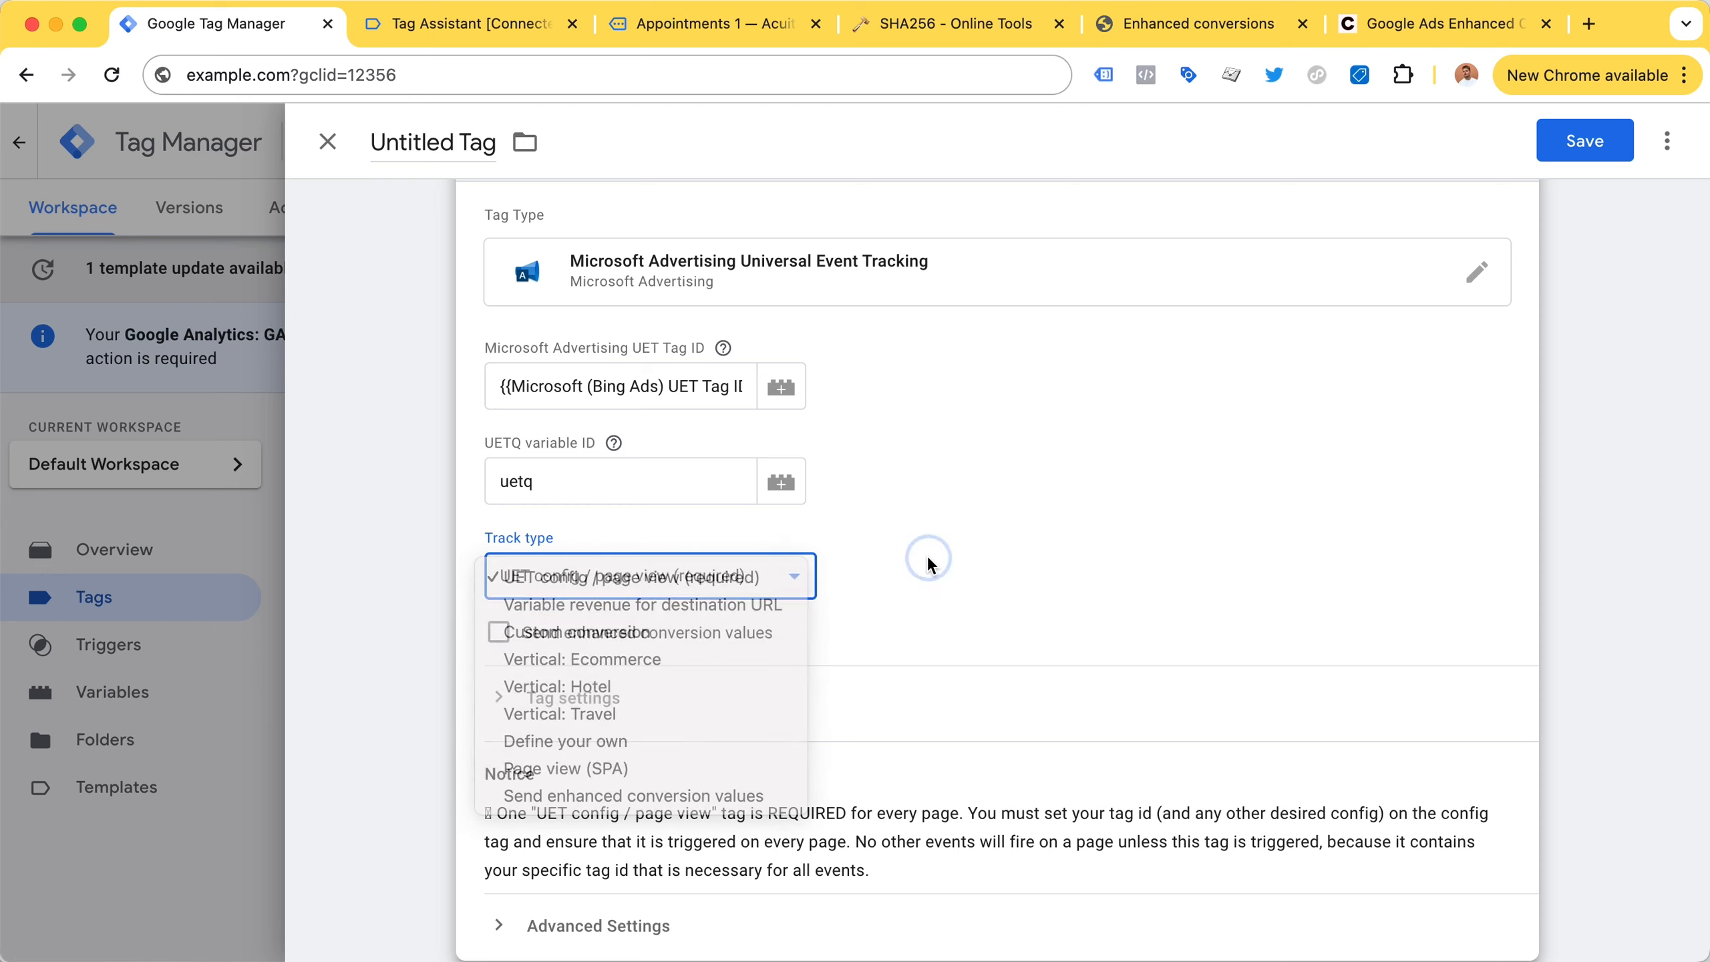
View the triggers available for the new tag and discard the unsaved tag.
scroll(953, 680, "down", 5)
left_click(980, 719)
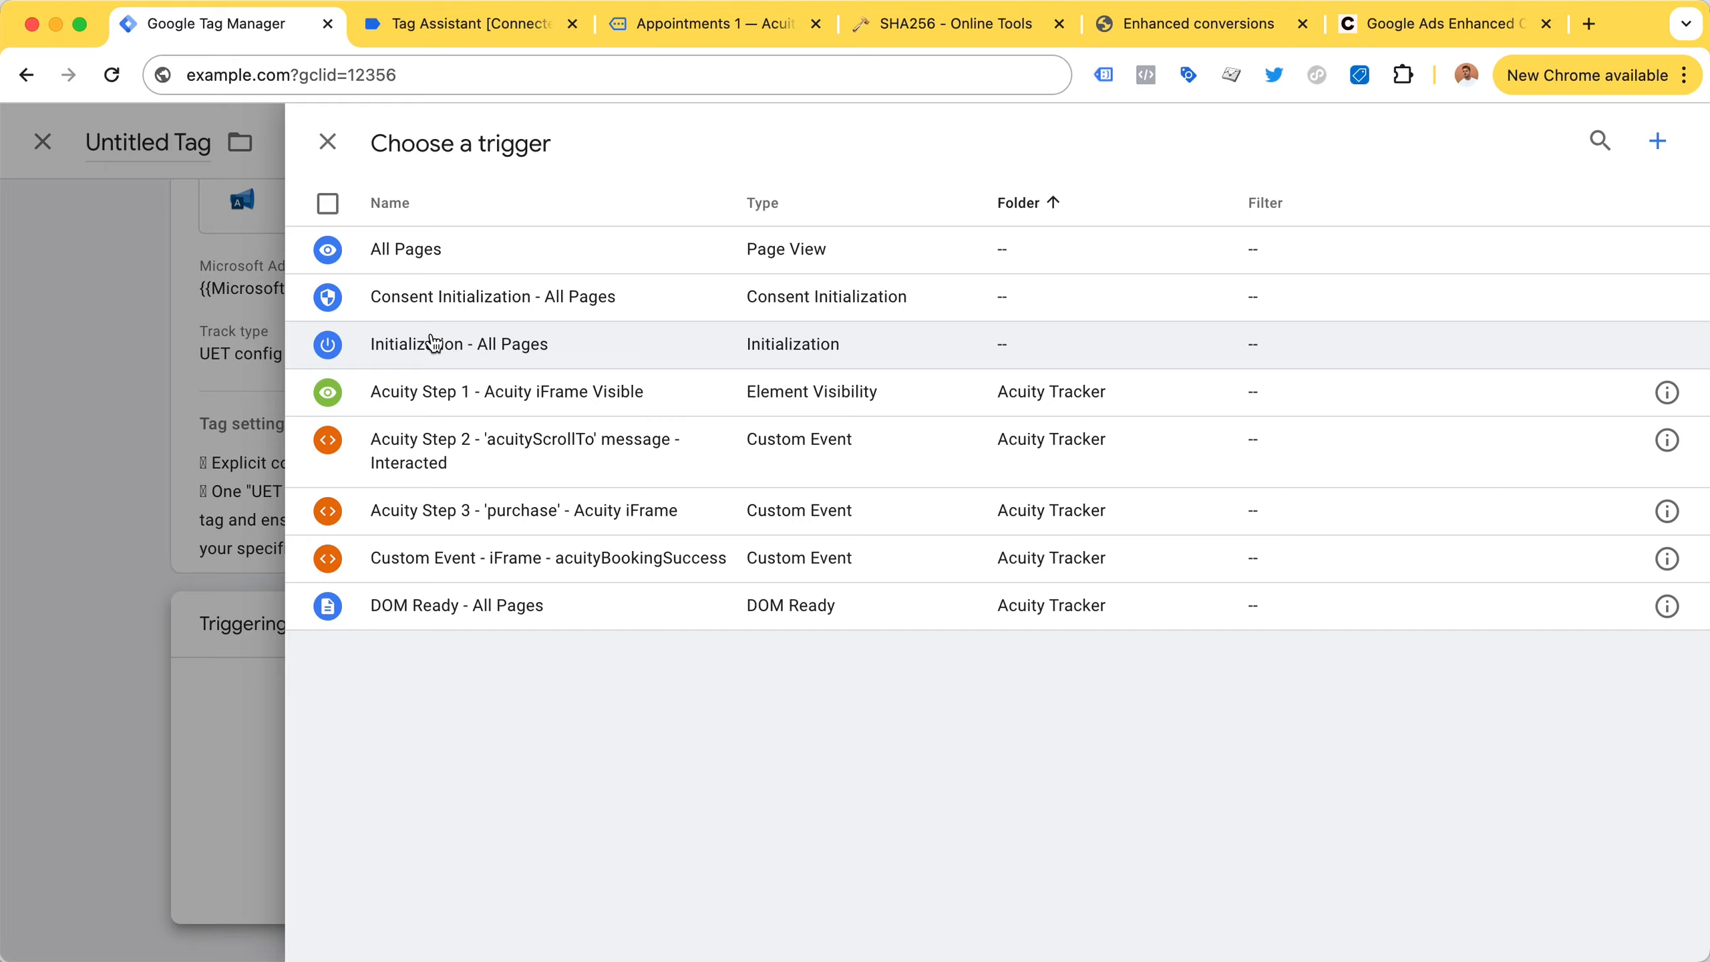
key("Escape")
key("Escape")
left_click(1106, 427)
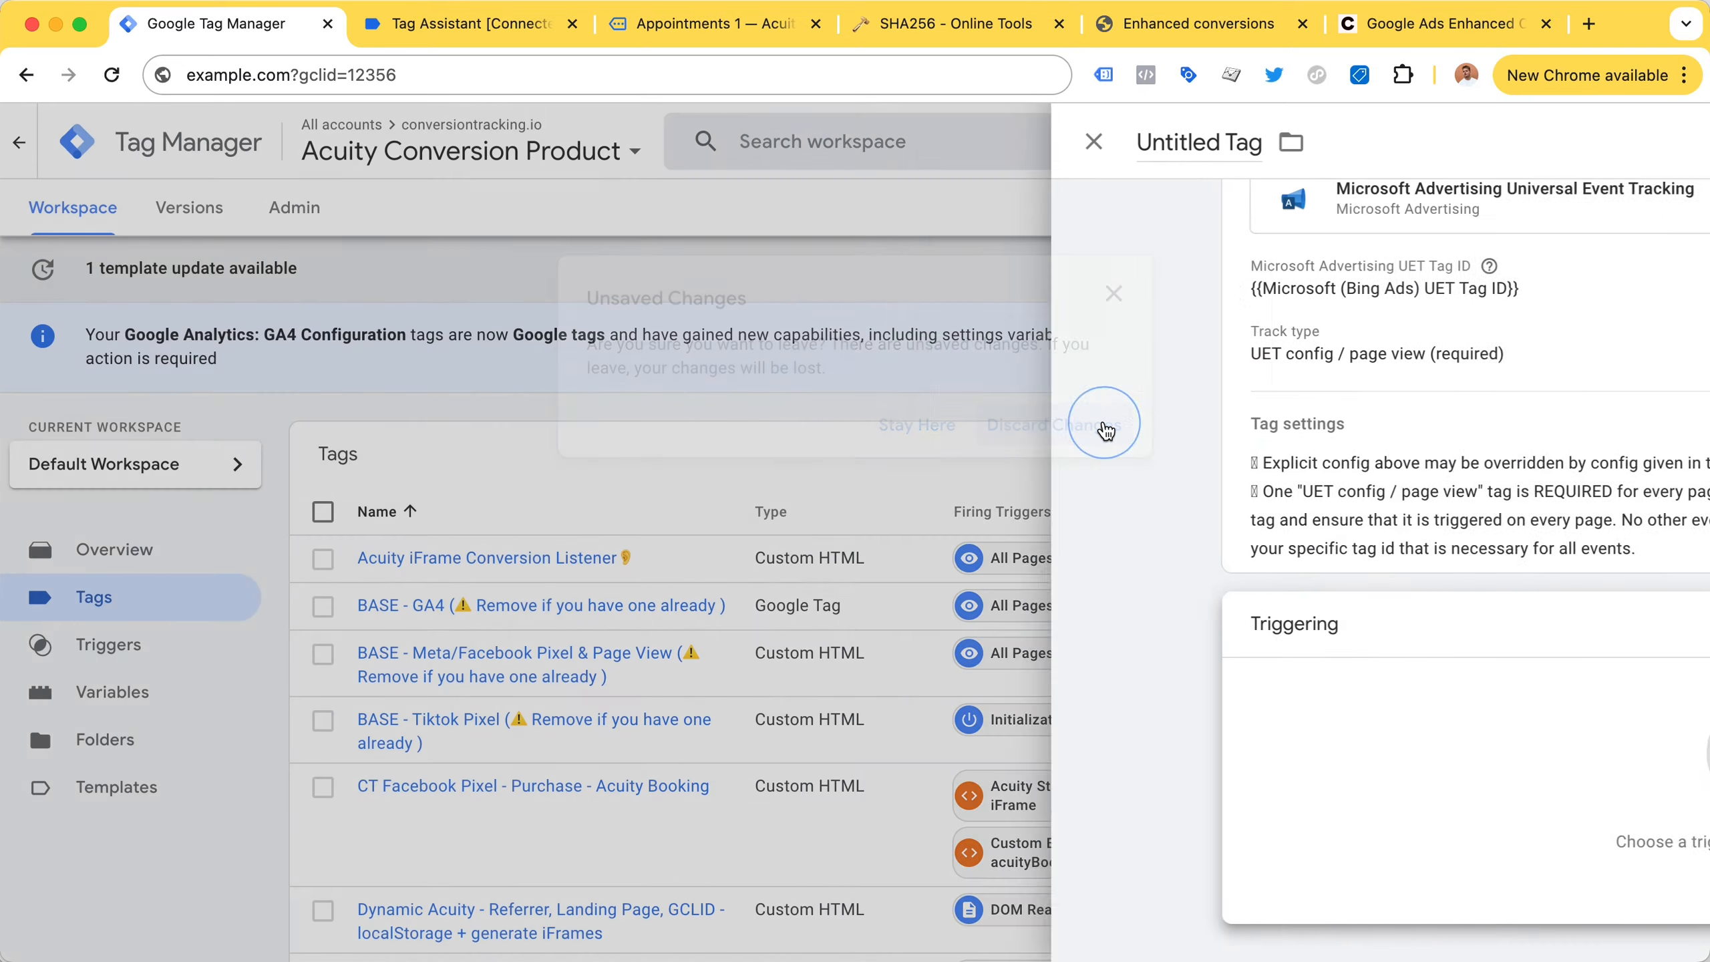
Find "micro" in the tag list and open the Microsoft UET (Bing Ads) - Custom Conversion - acuity_appointment_booked tag.
scroll(633, 430, "down", 3)
key("super+f")
type("mic")
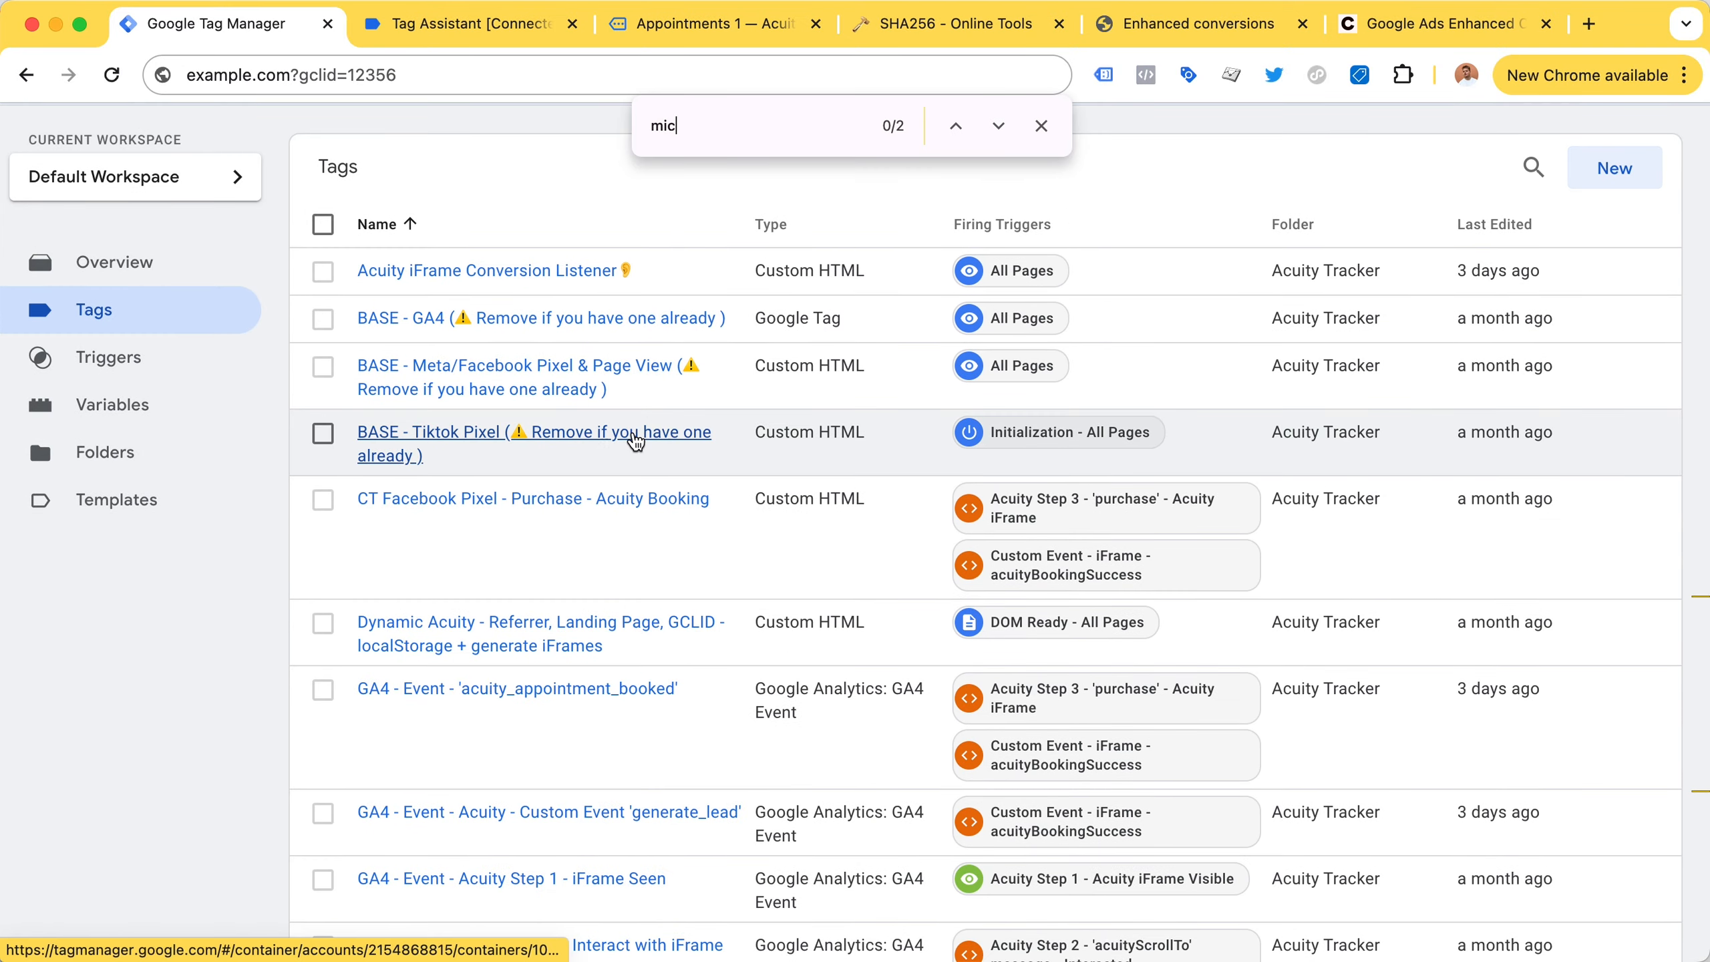
type("ro")
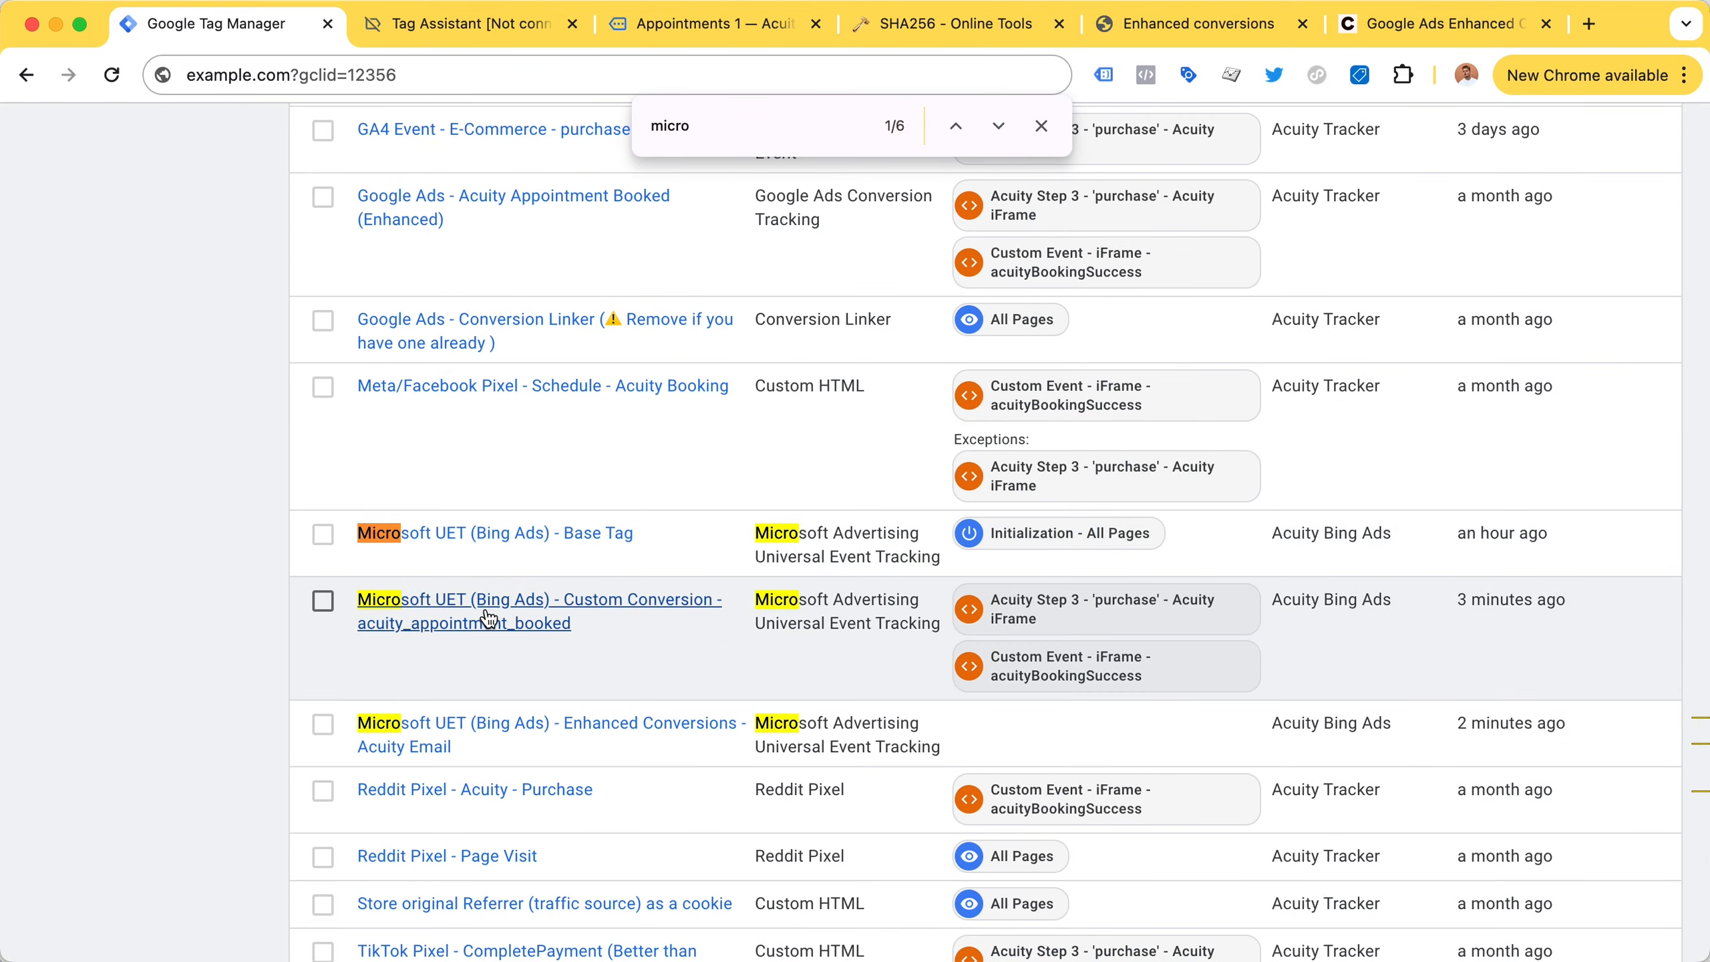
left_click(470, 625)
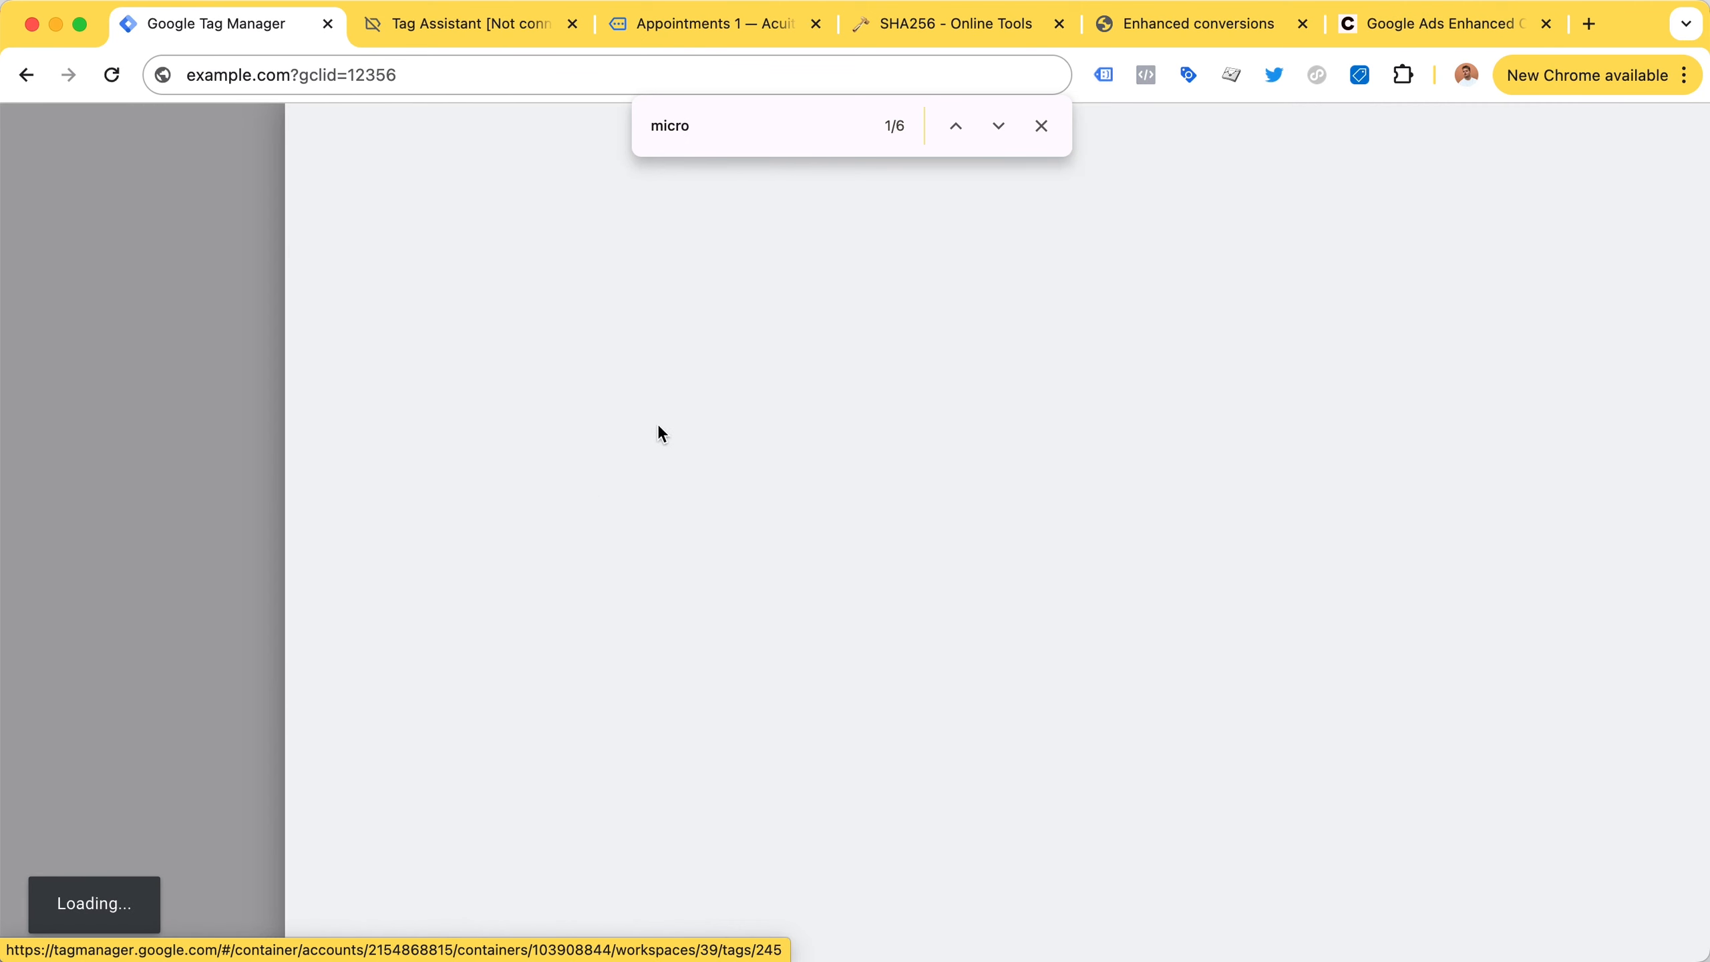
left_click(1049, 127)
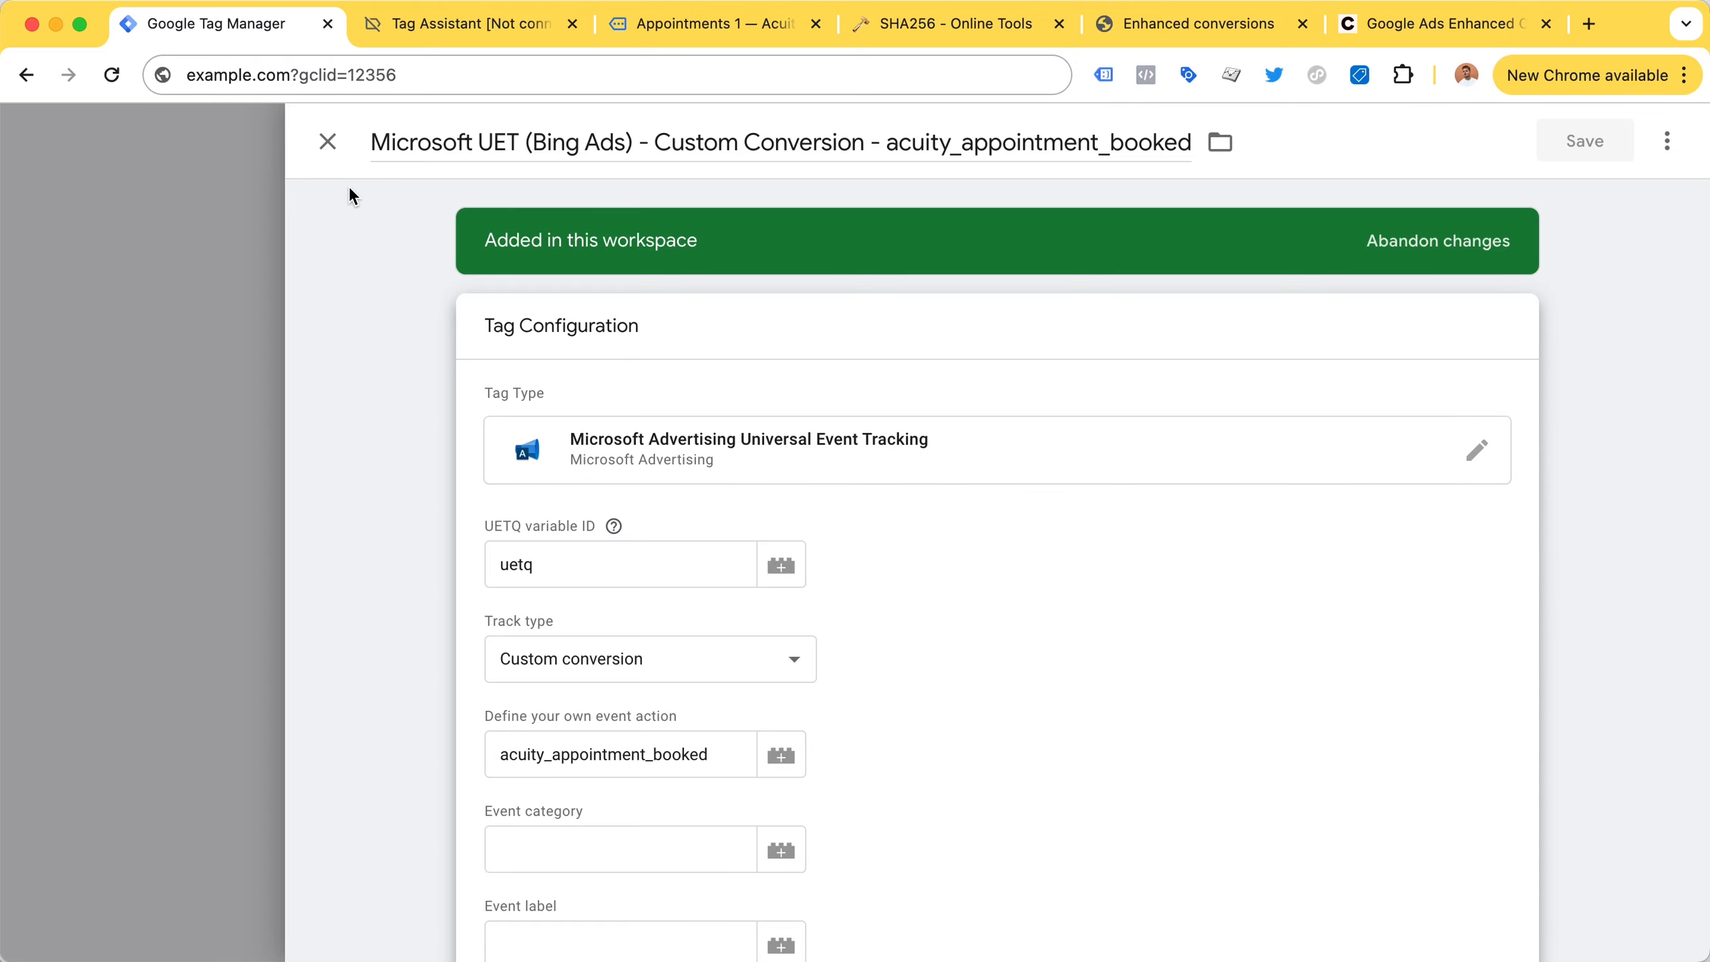
Return to the tag list, review the Google Ads and Microsoft UET tags, and recheck the acuity_appointment_booked custom conversion tag.
left_click(328, 141)
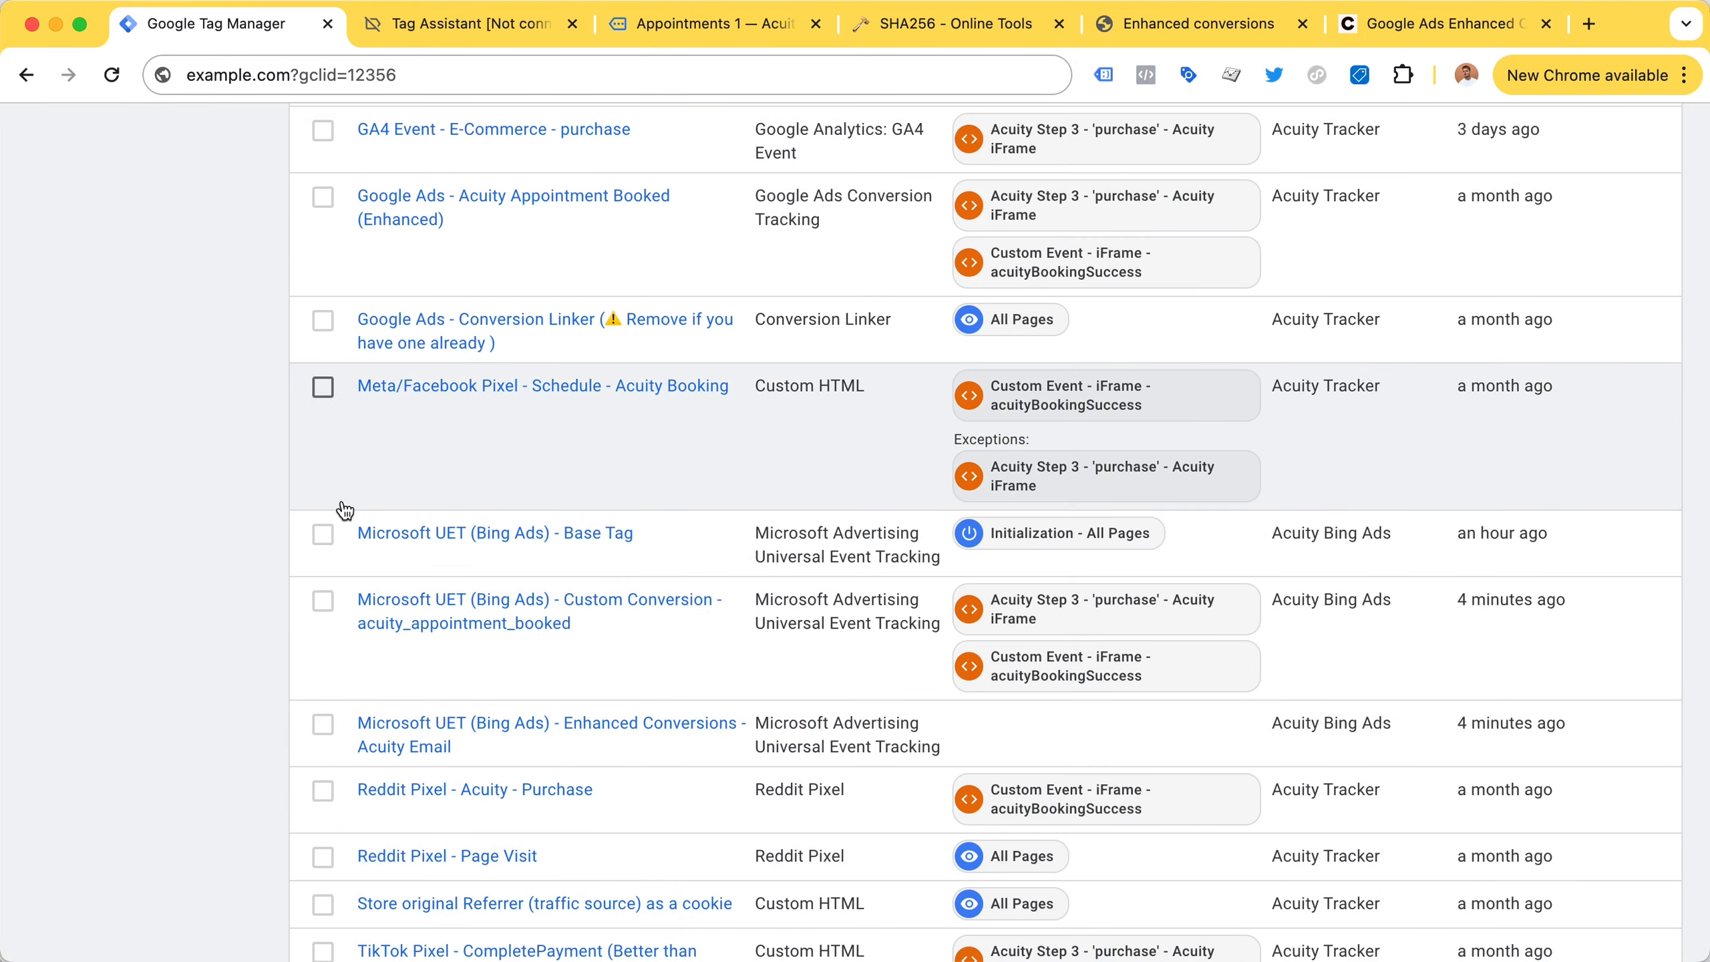
scroll(345, 510, "up", 2)
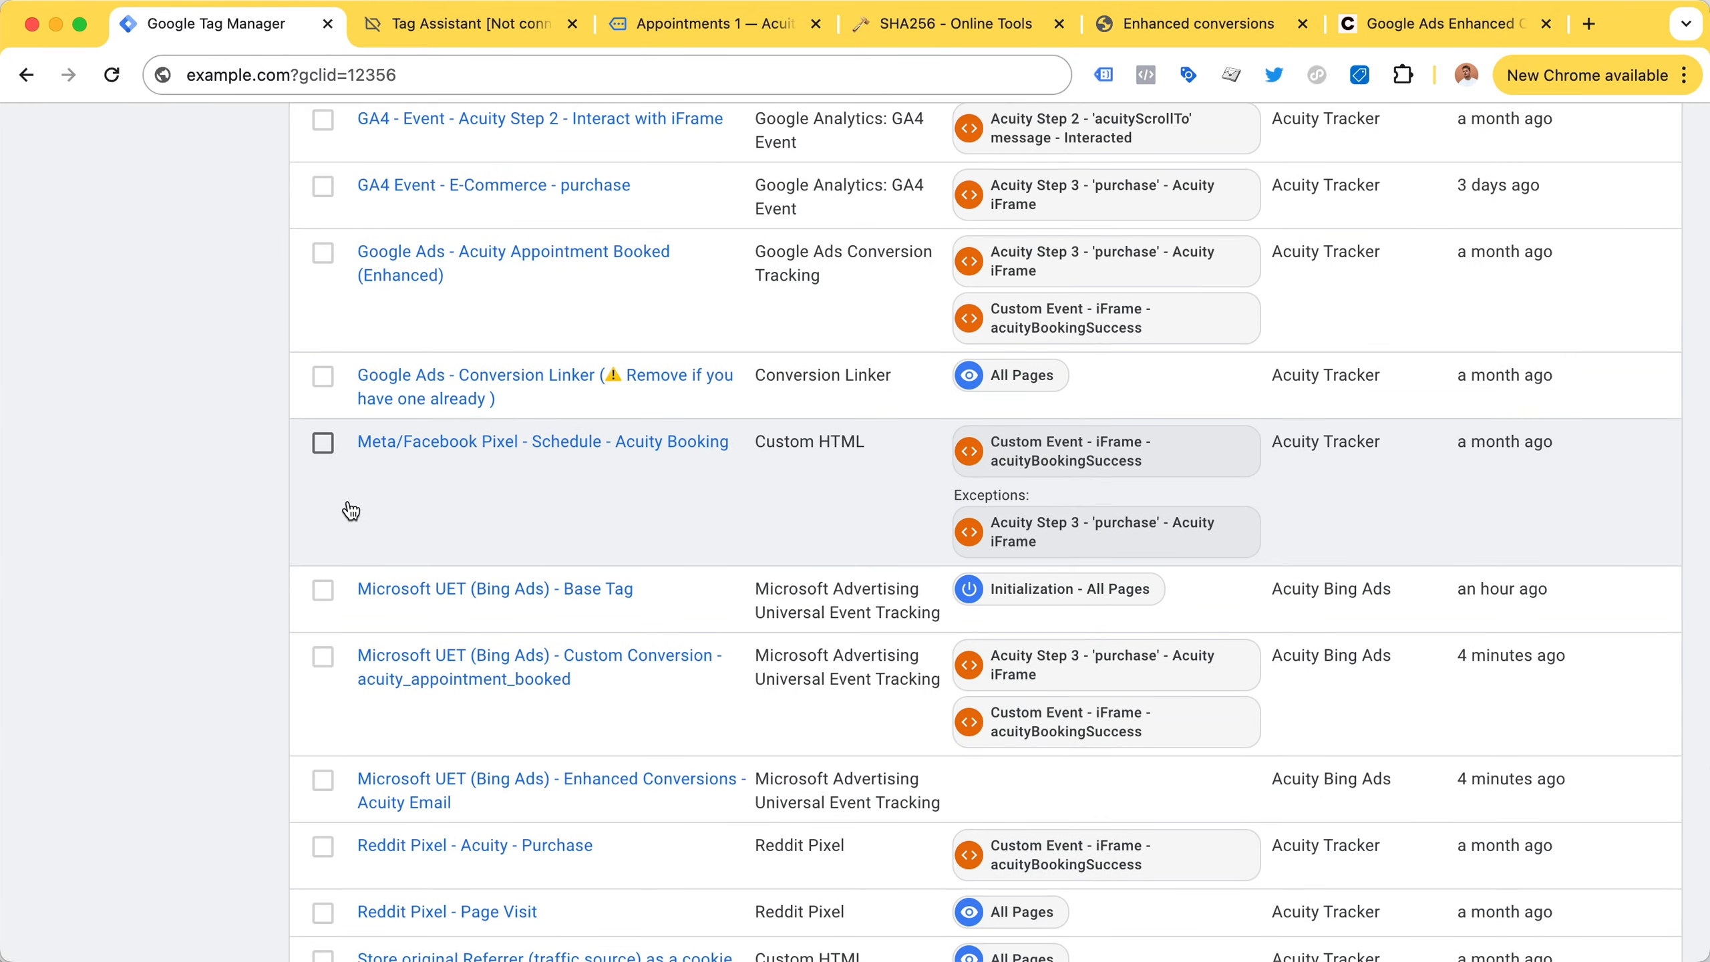
scroll(405, 531, "up", 5)
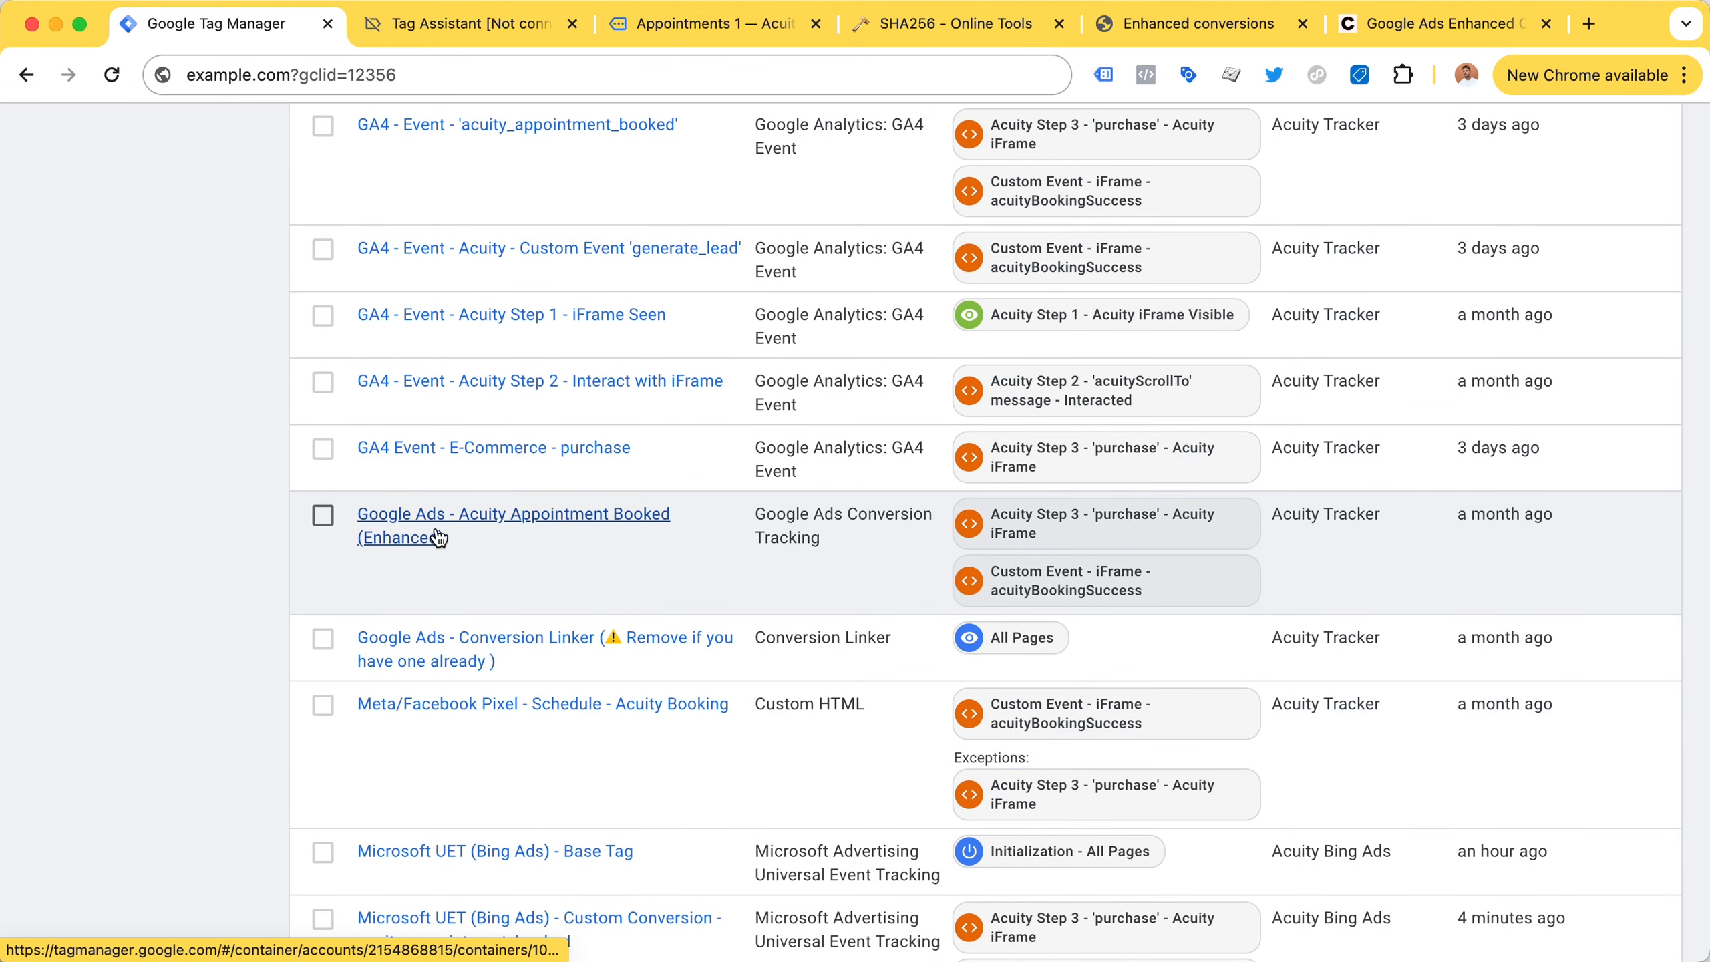
scroll(438, 537, "down", 2)
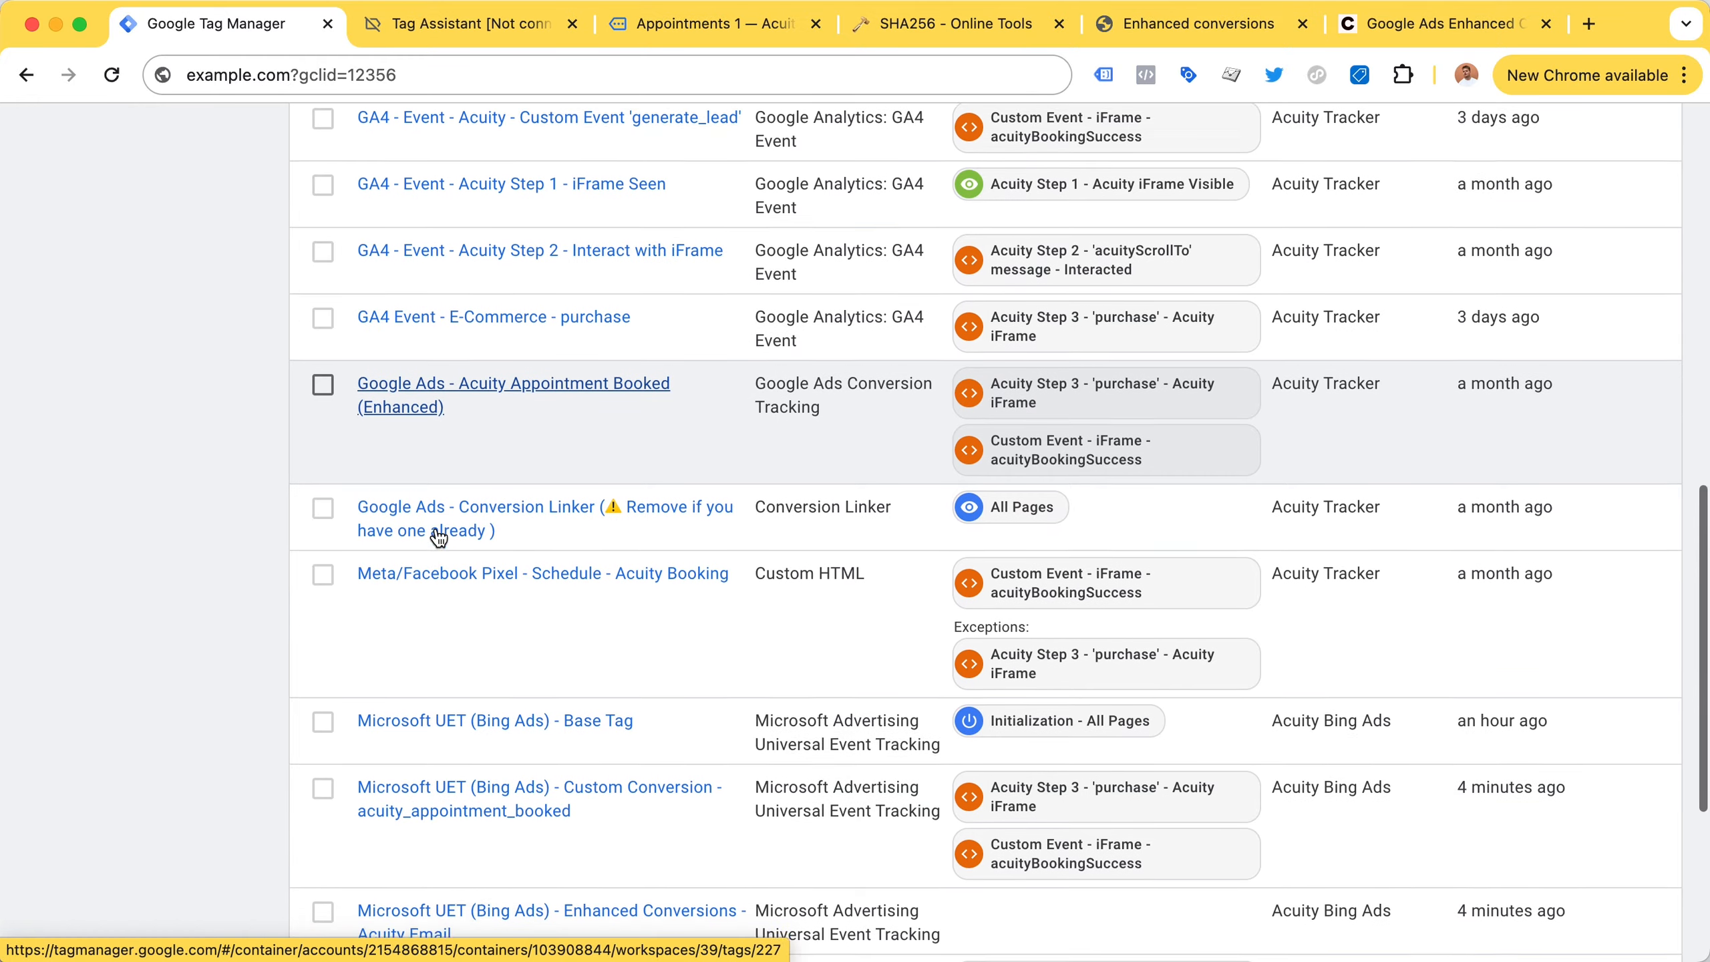
scroll(438, 537, "down", 5)
scroll(438, 537, "down", 1)
scroll(438, 537, "down", 1)
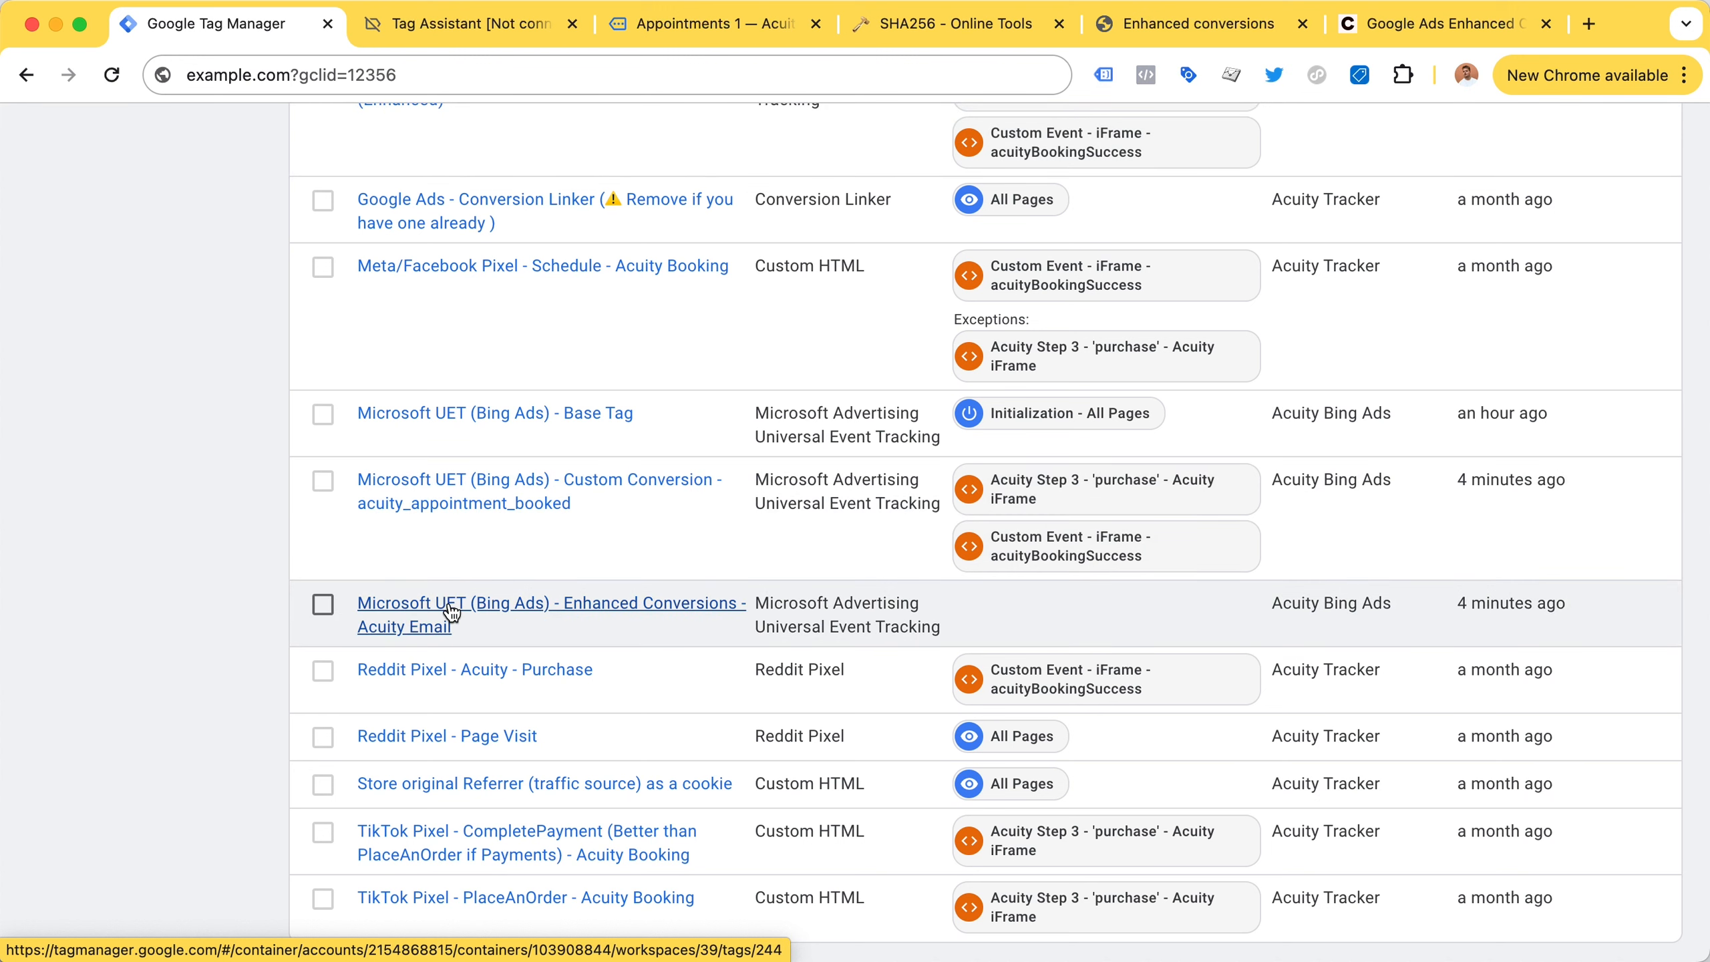
left_click(464, 507)
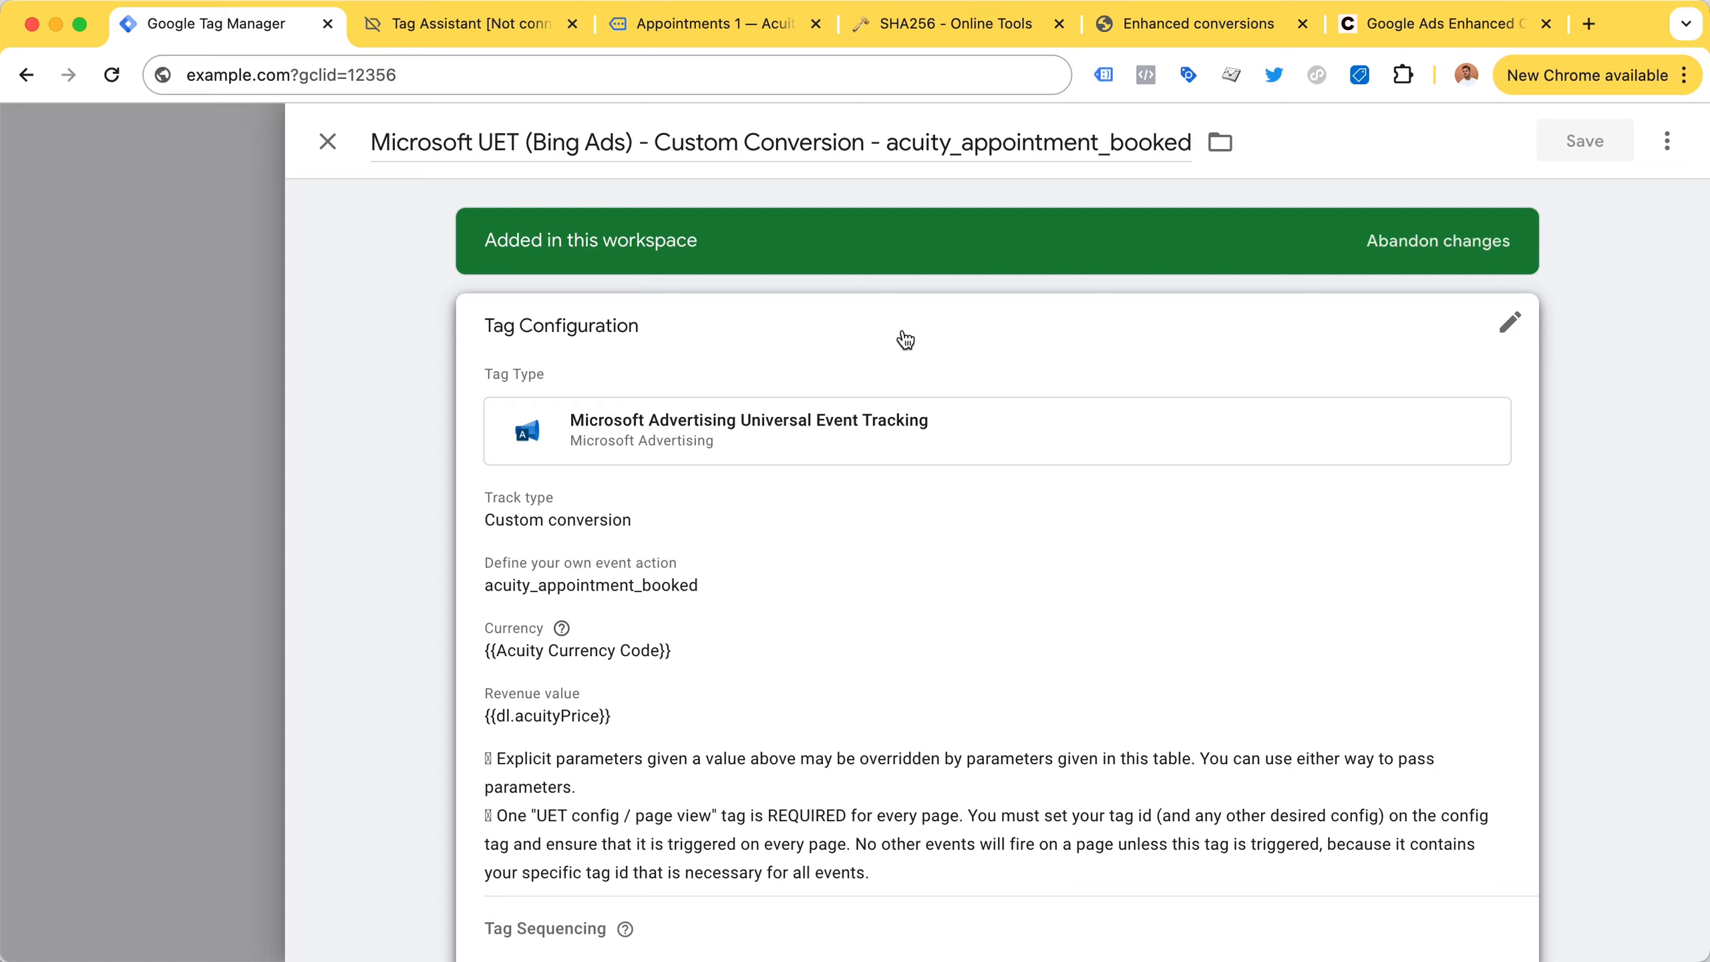
left_click(327, 141)
Find "google tag" in the tag list, examine the BASE - GA4 tag, and close it.
key("super+f")
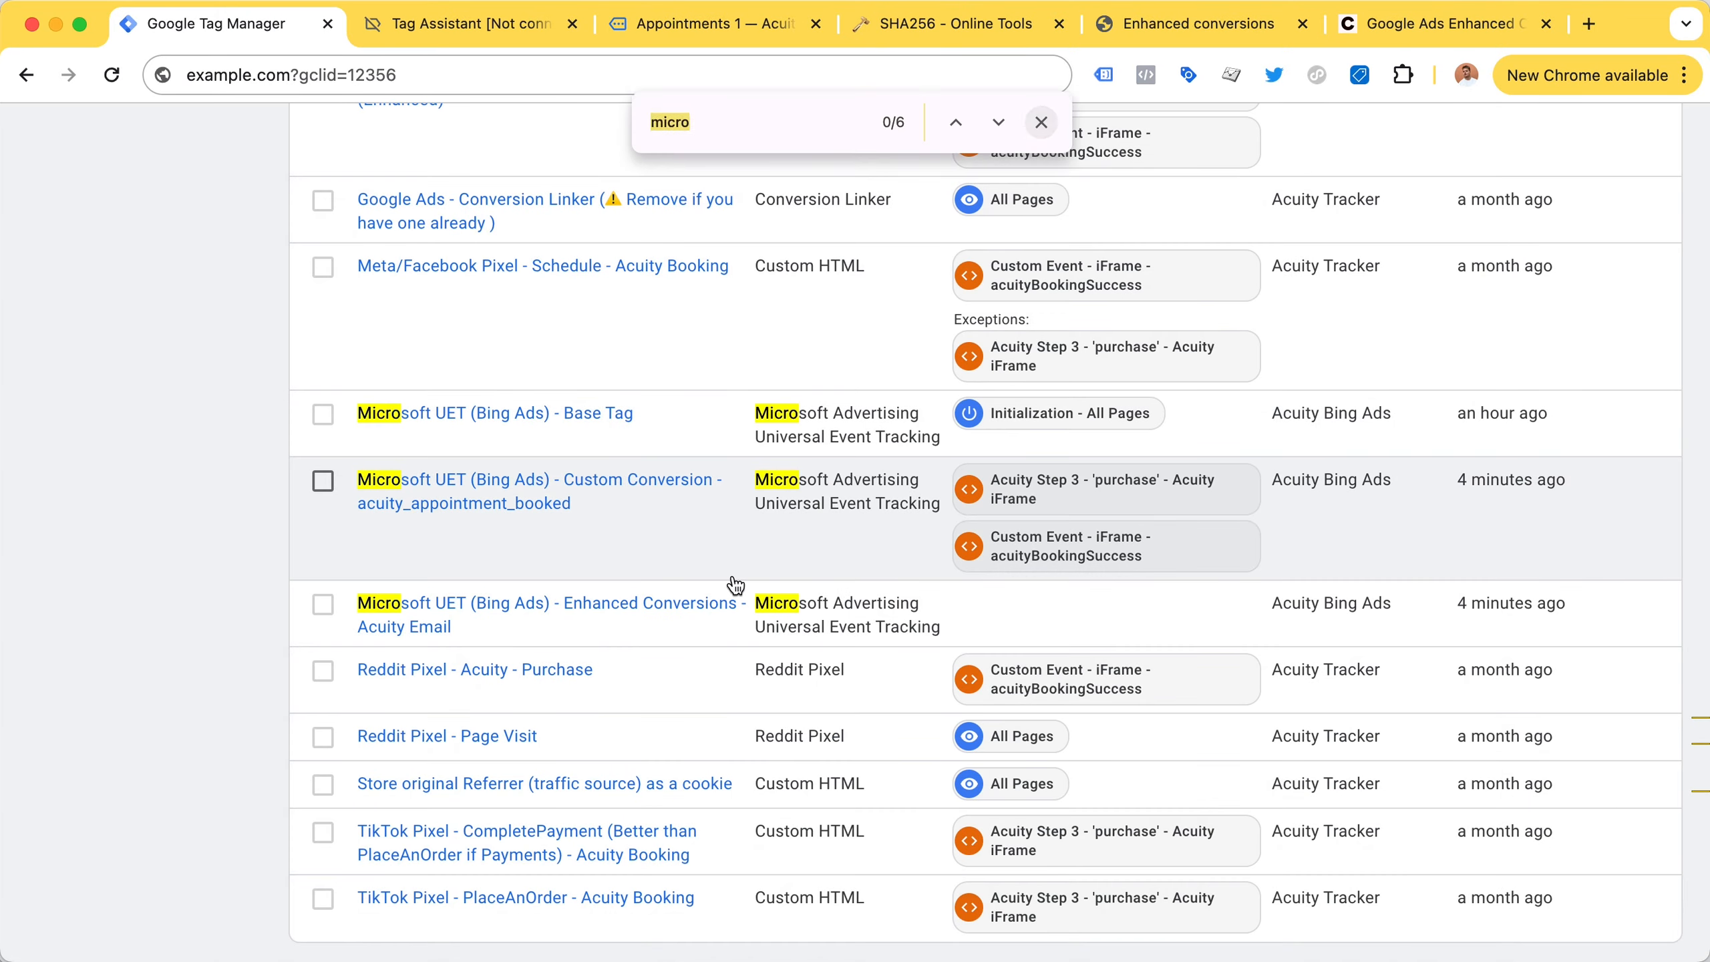
type("google tag")
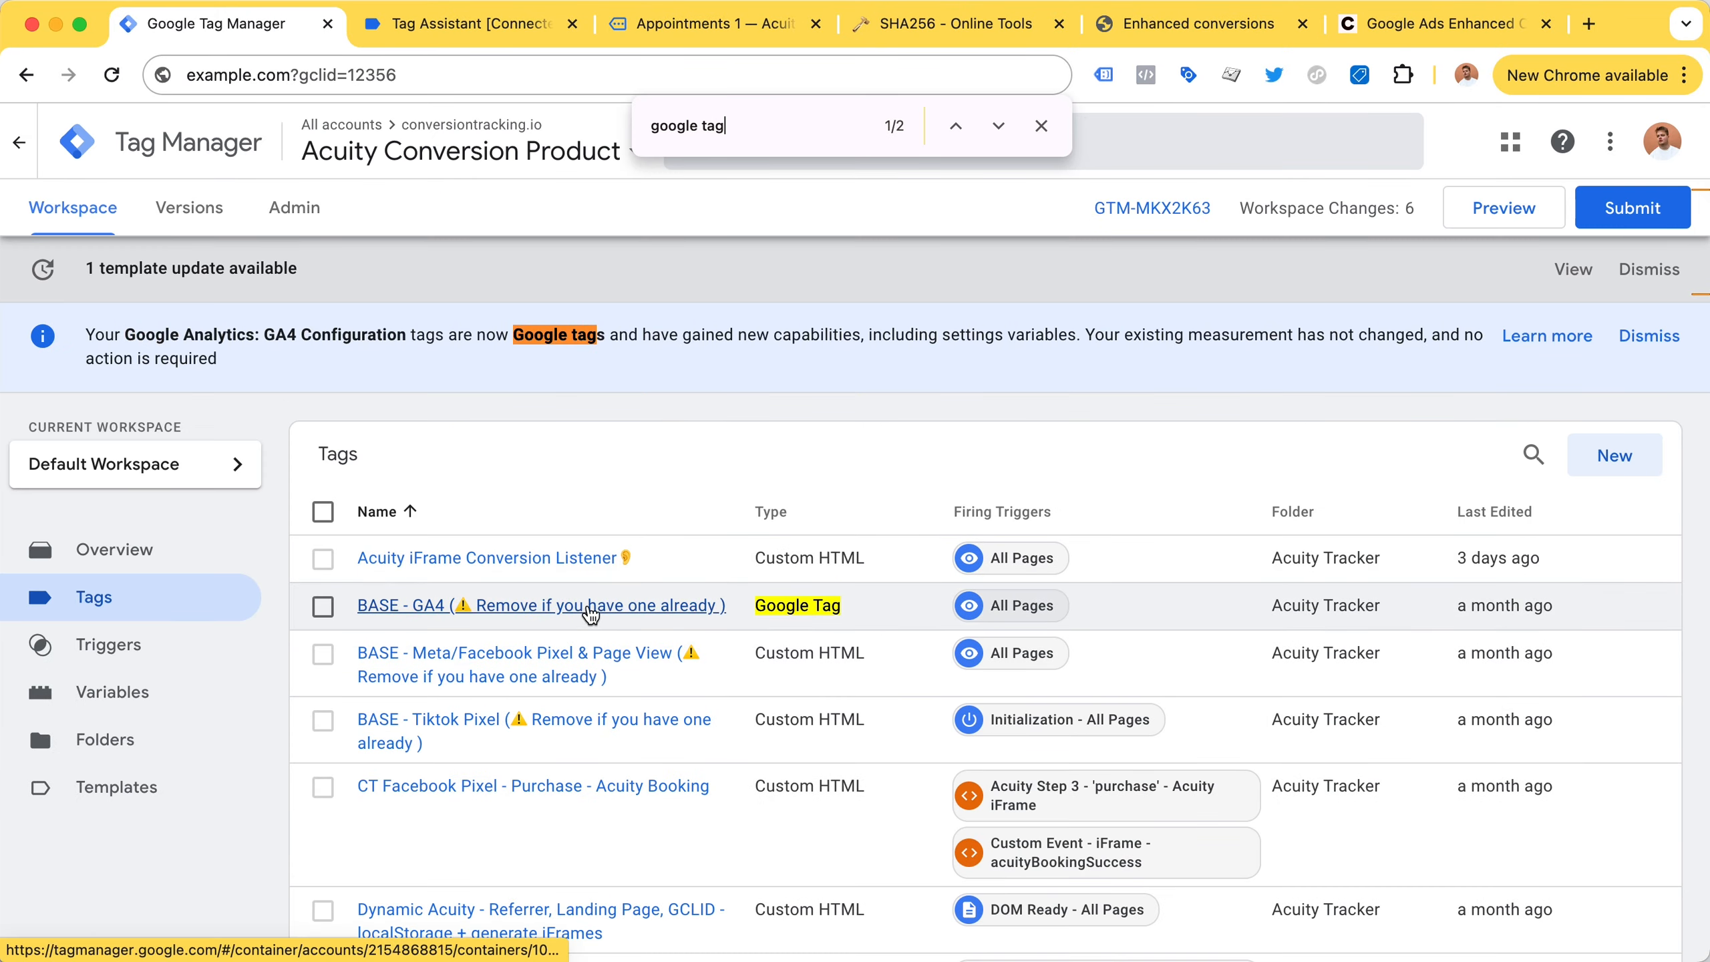
left_click(591, 605)
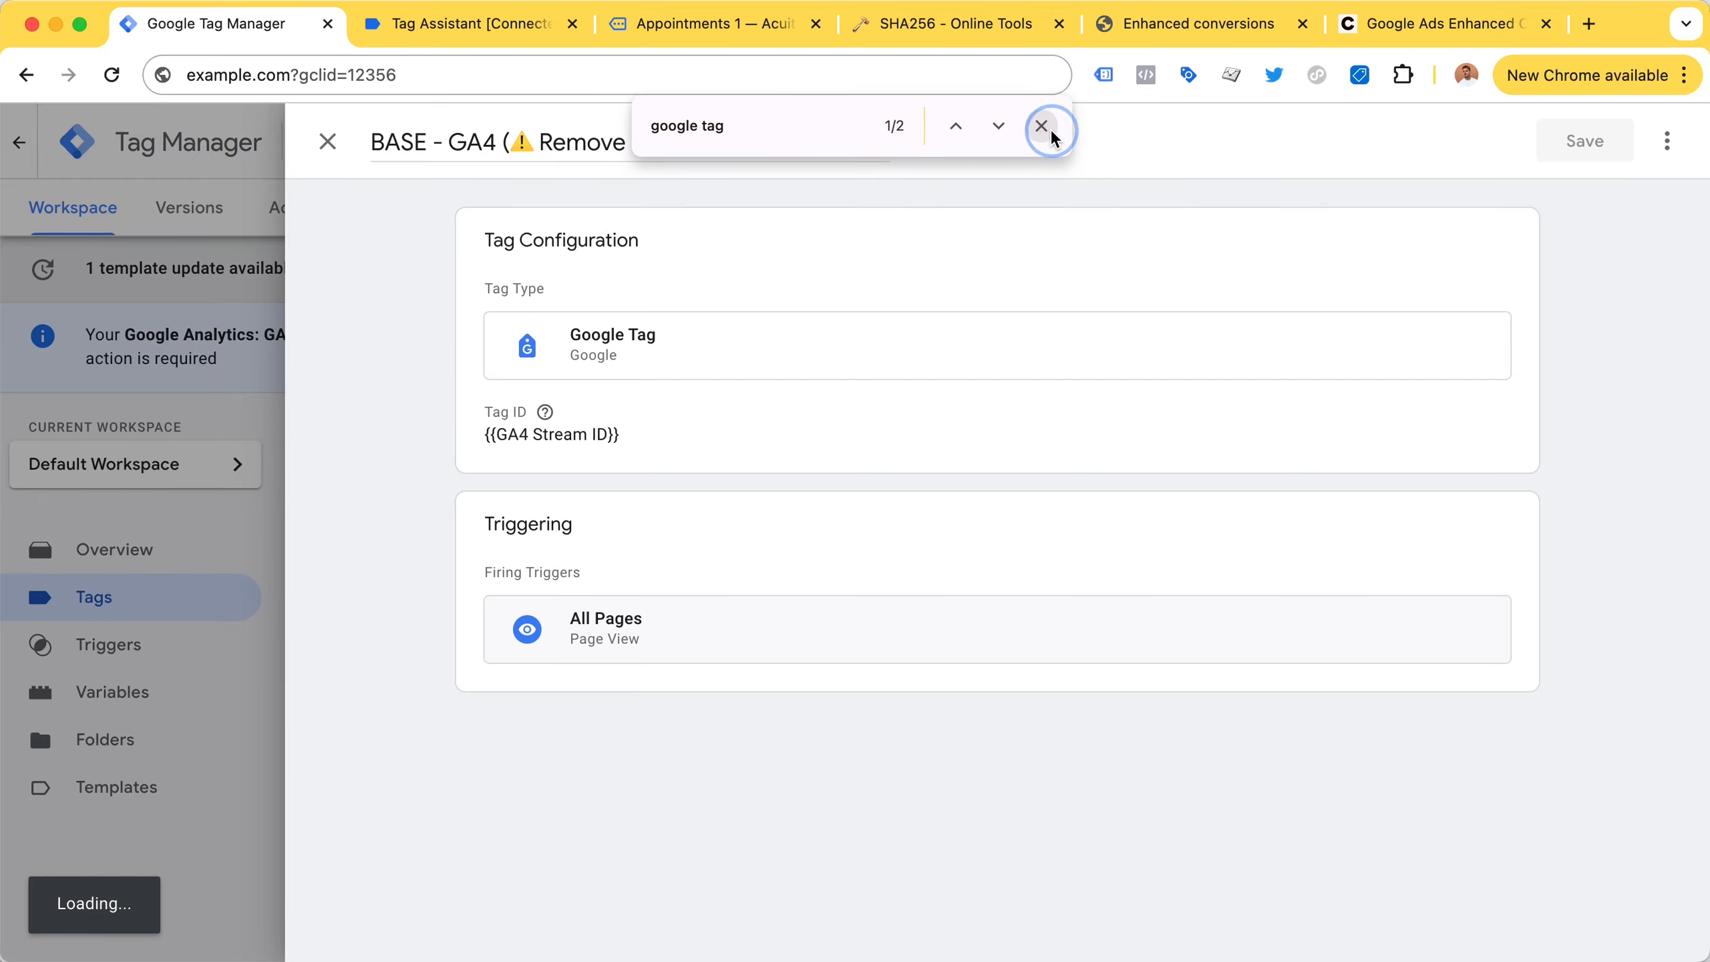
left_click(1041, 127)
left_click(264, 571)
Examine the GA4 - Event - Acuity Step 1 - iFrame Seen tag and return to the tag list.
scroll(548, 577, "down", 8)
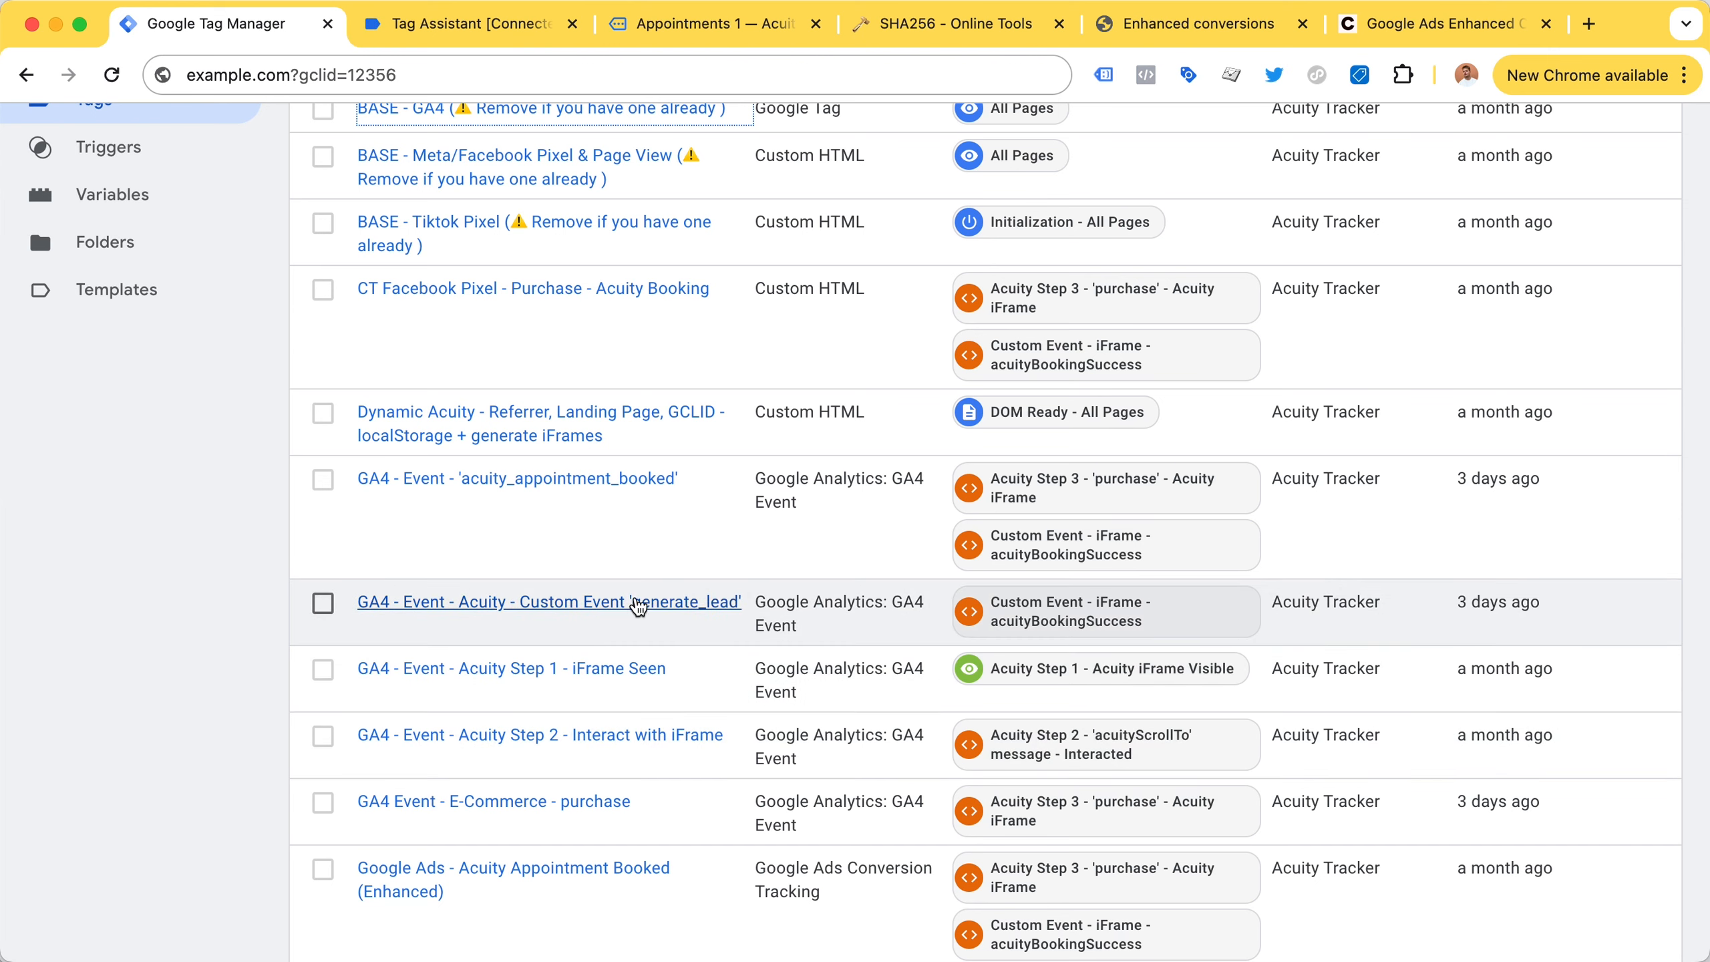
left_click(612, 677)
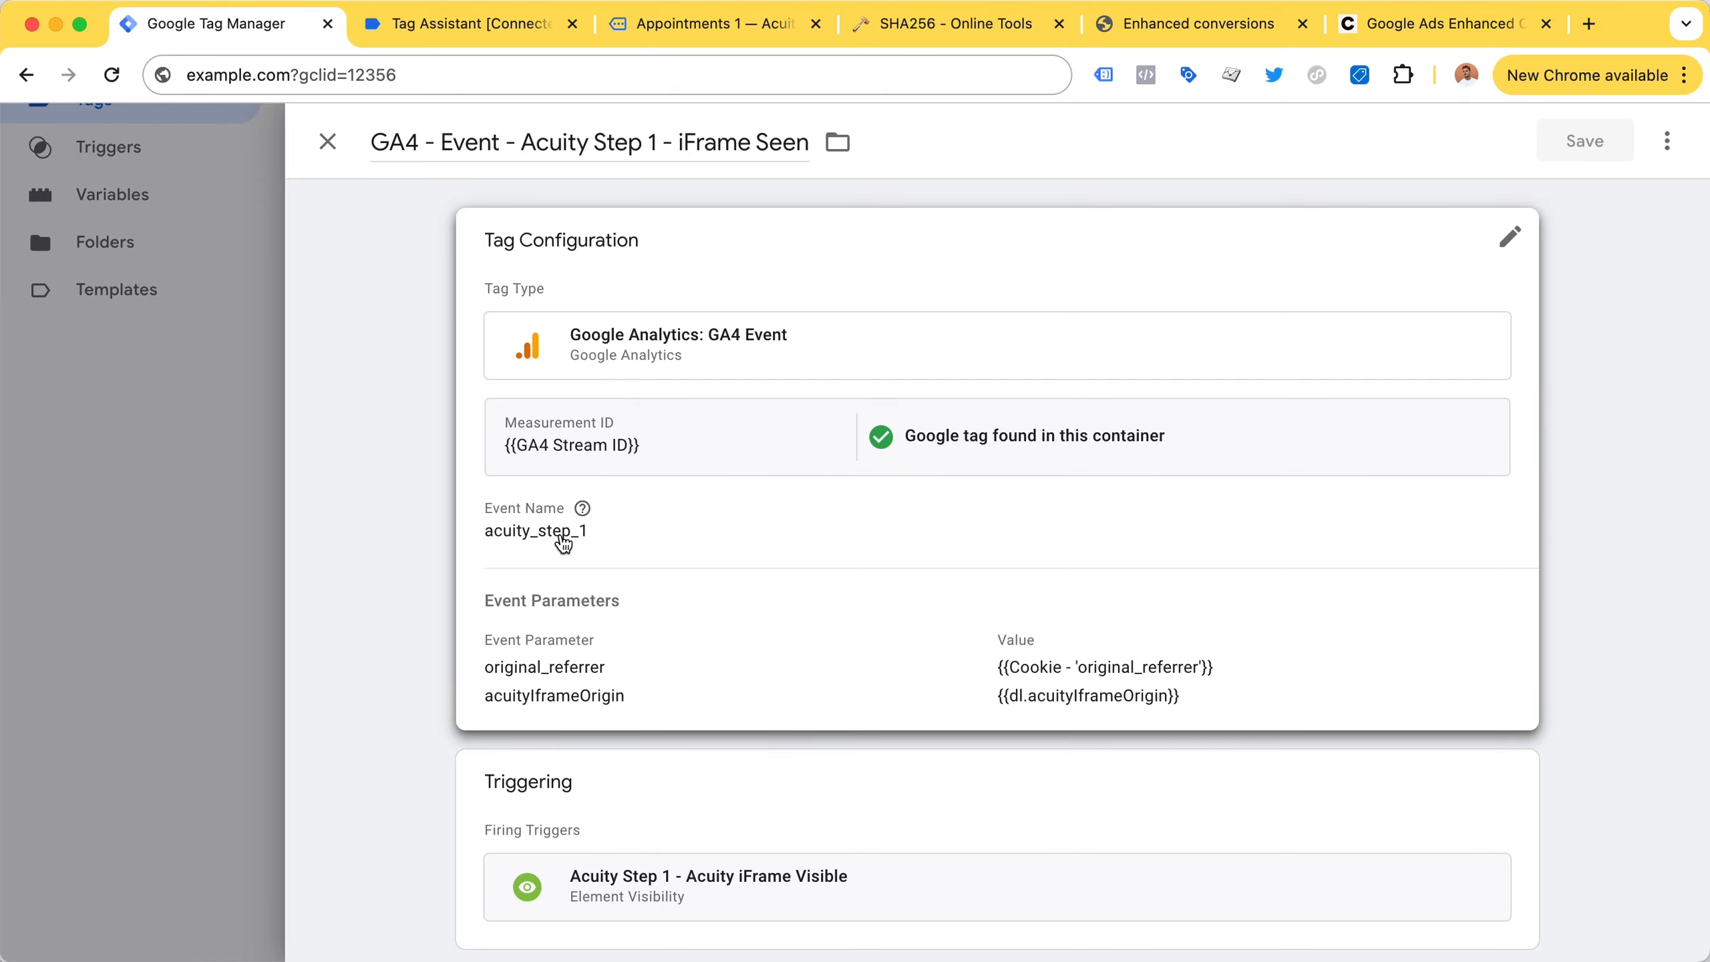
key("Escape")
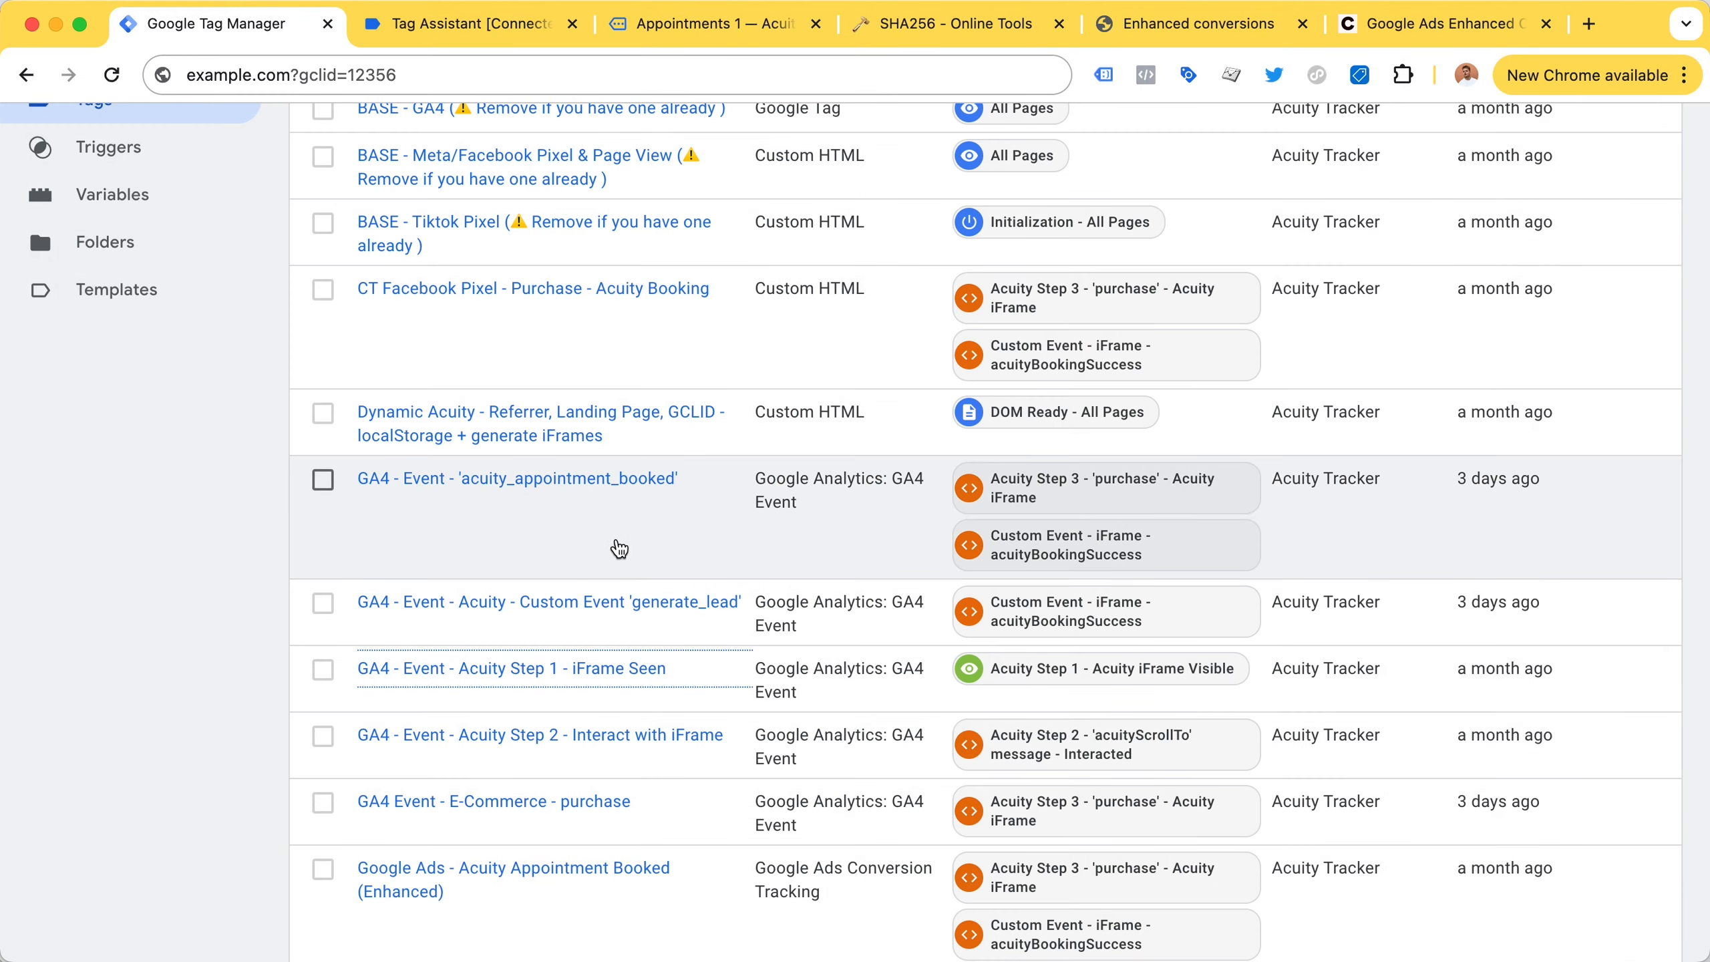
Open the Microsoft UET custom conversion tag's configuration and examine its track type options, keeping Custom conversion.
scroll(672, 535, "down", 6)
scroll(672, 535, "down", 4)
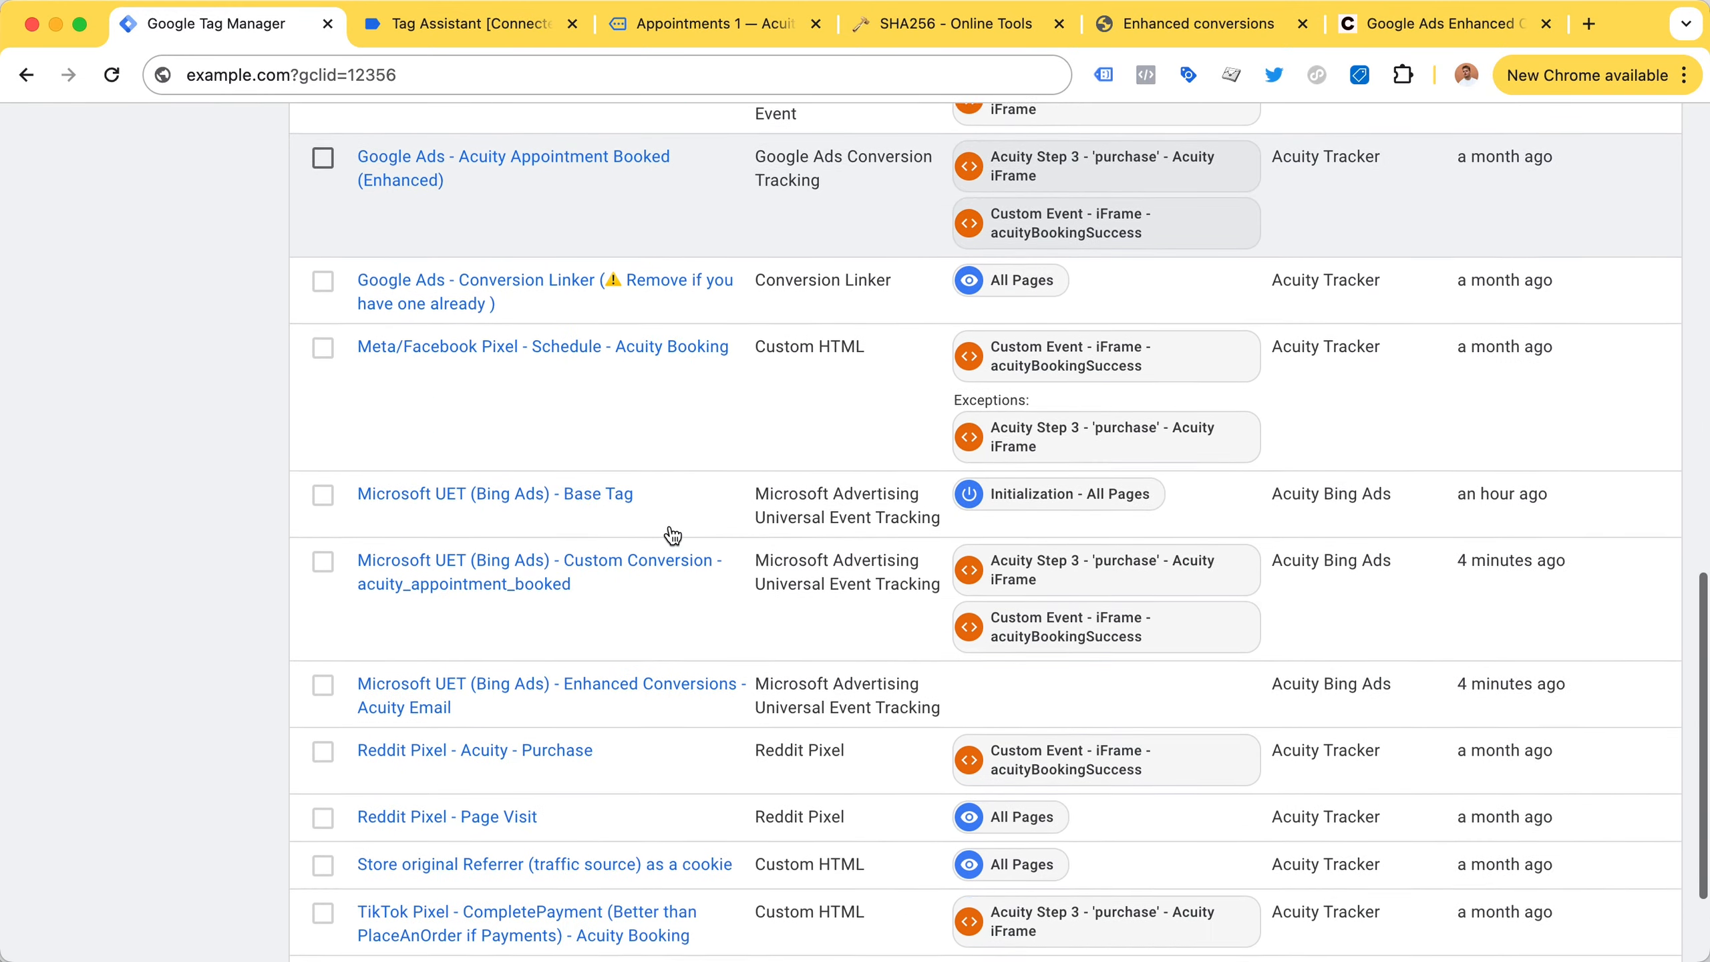
left_click(465, 567)
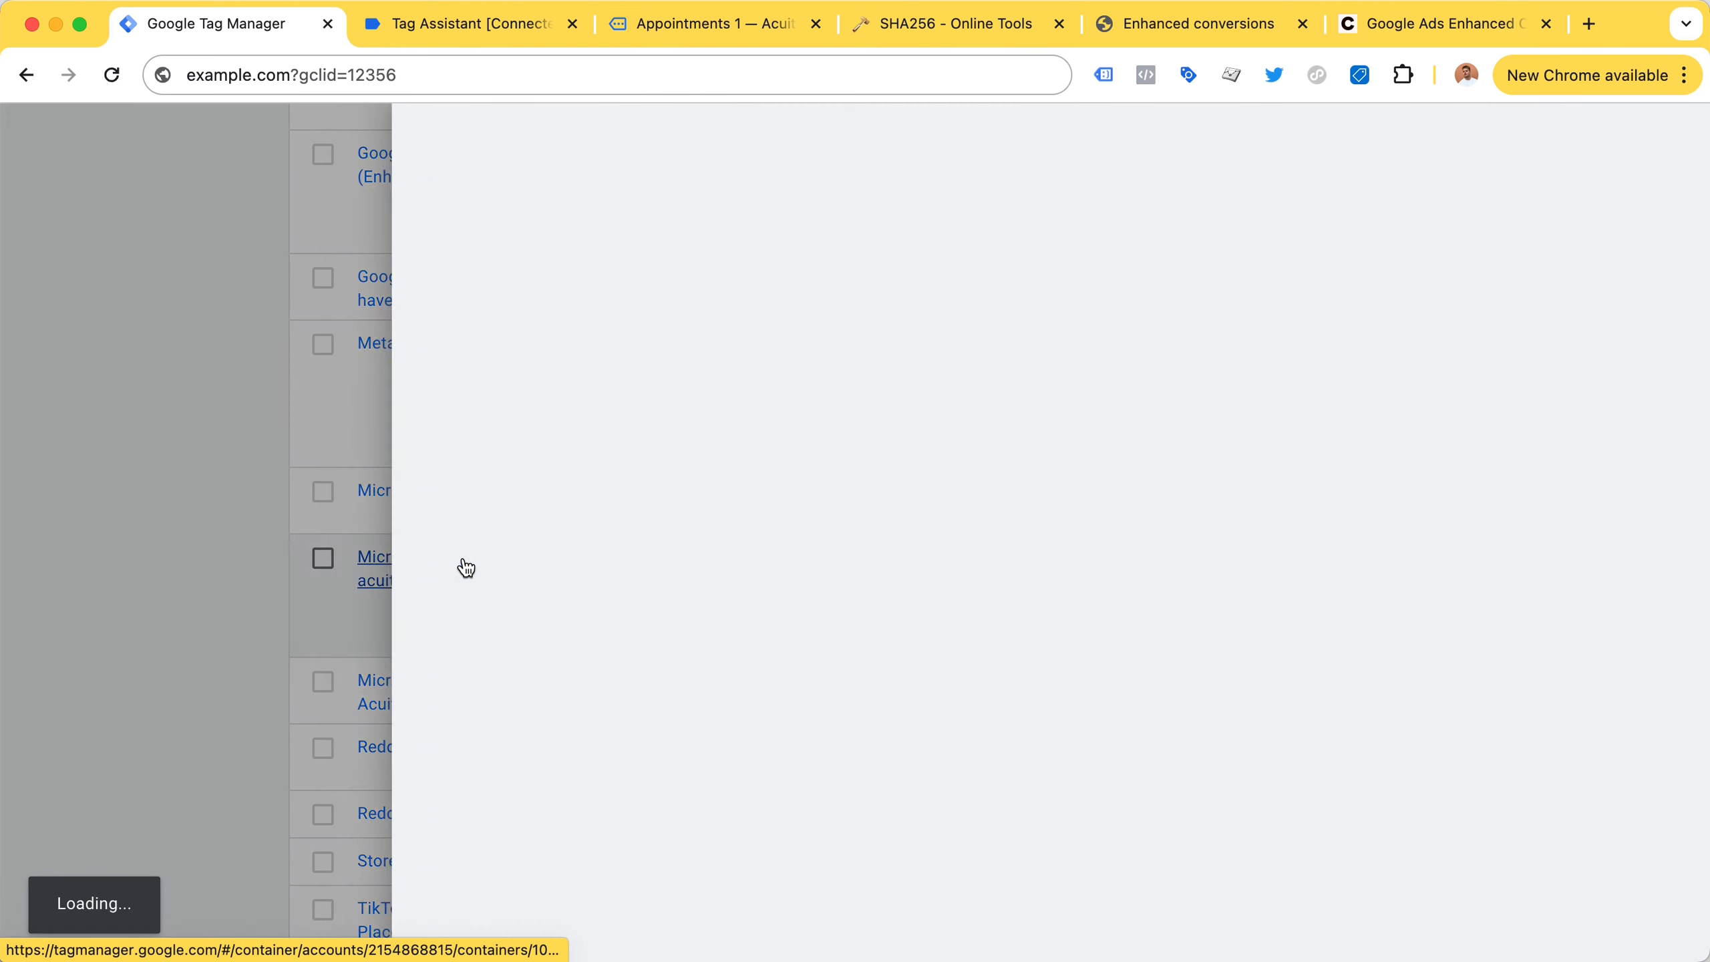
left_click(670, 592)
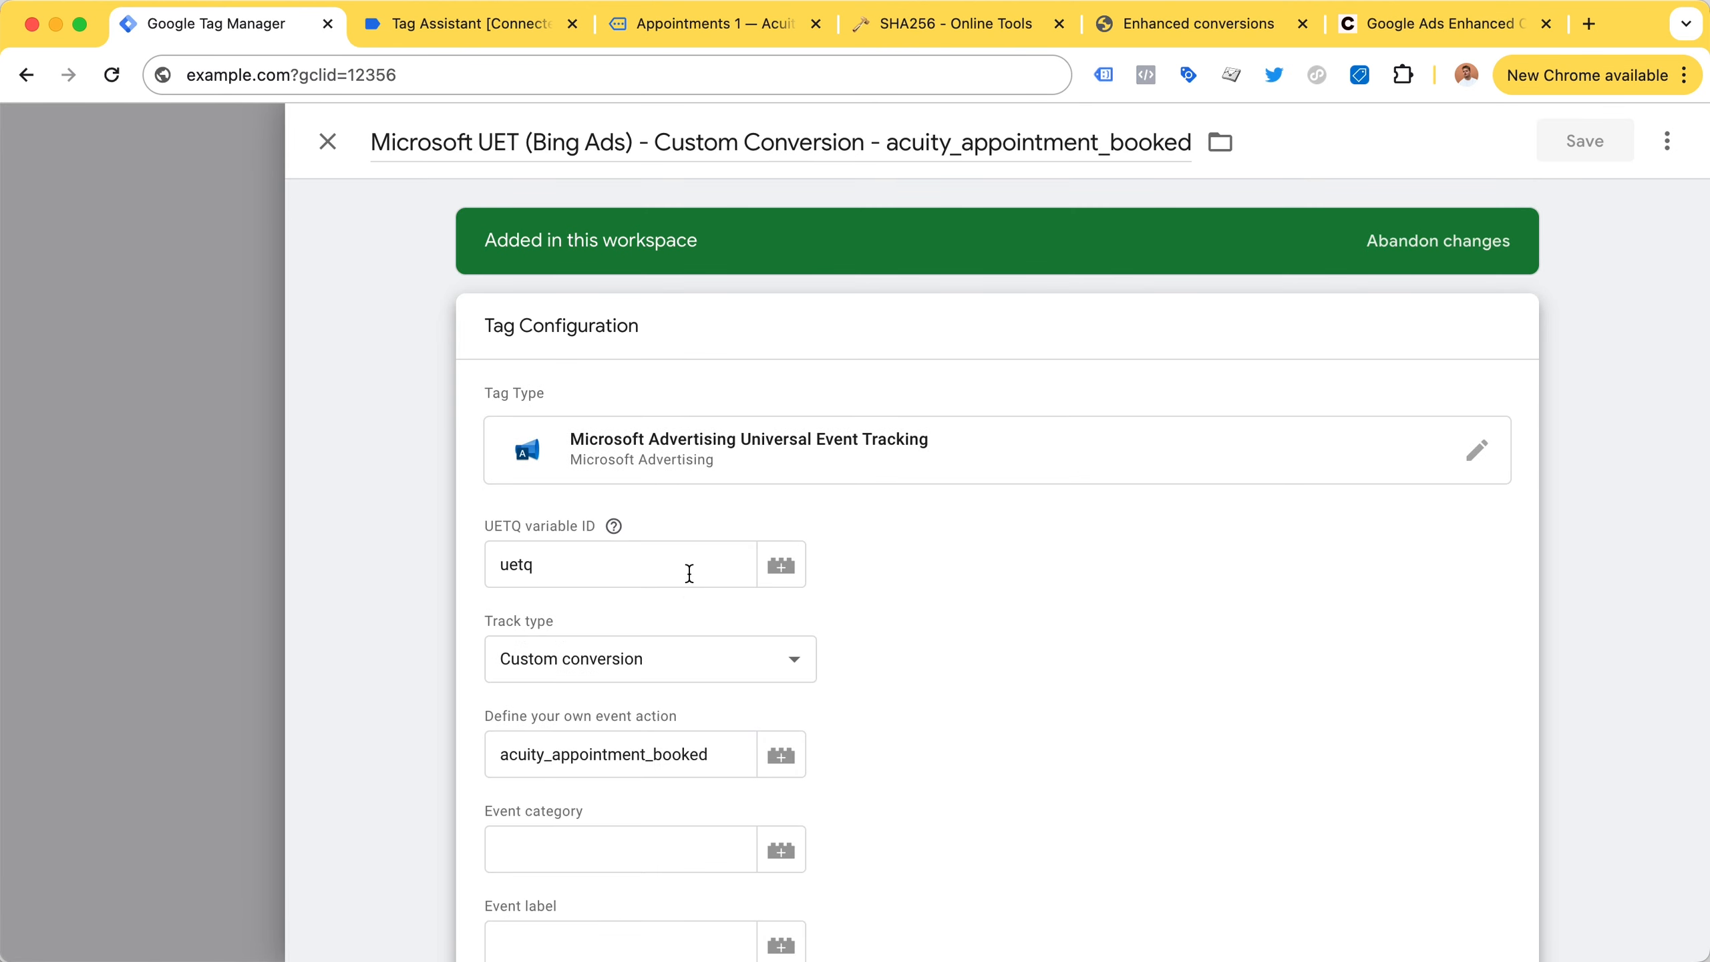
left_click(698, 660)
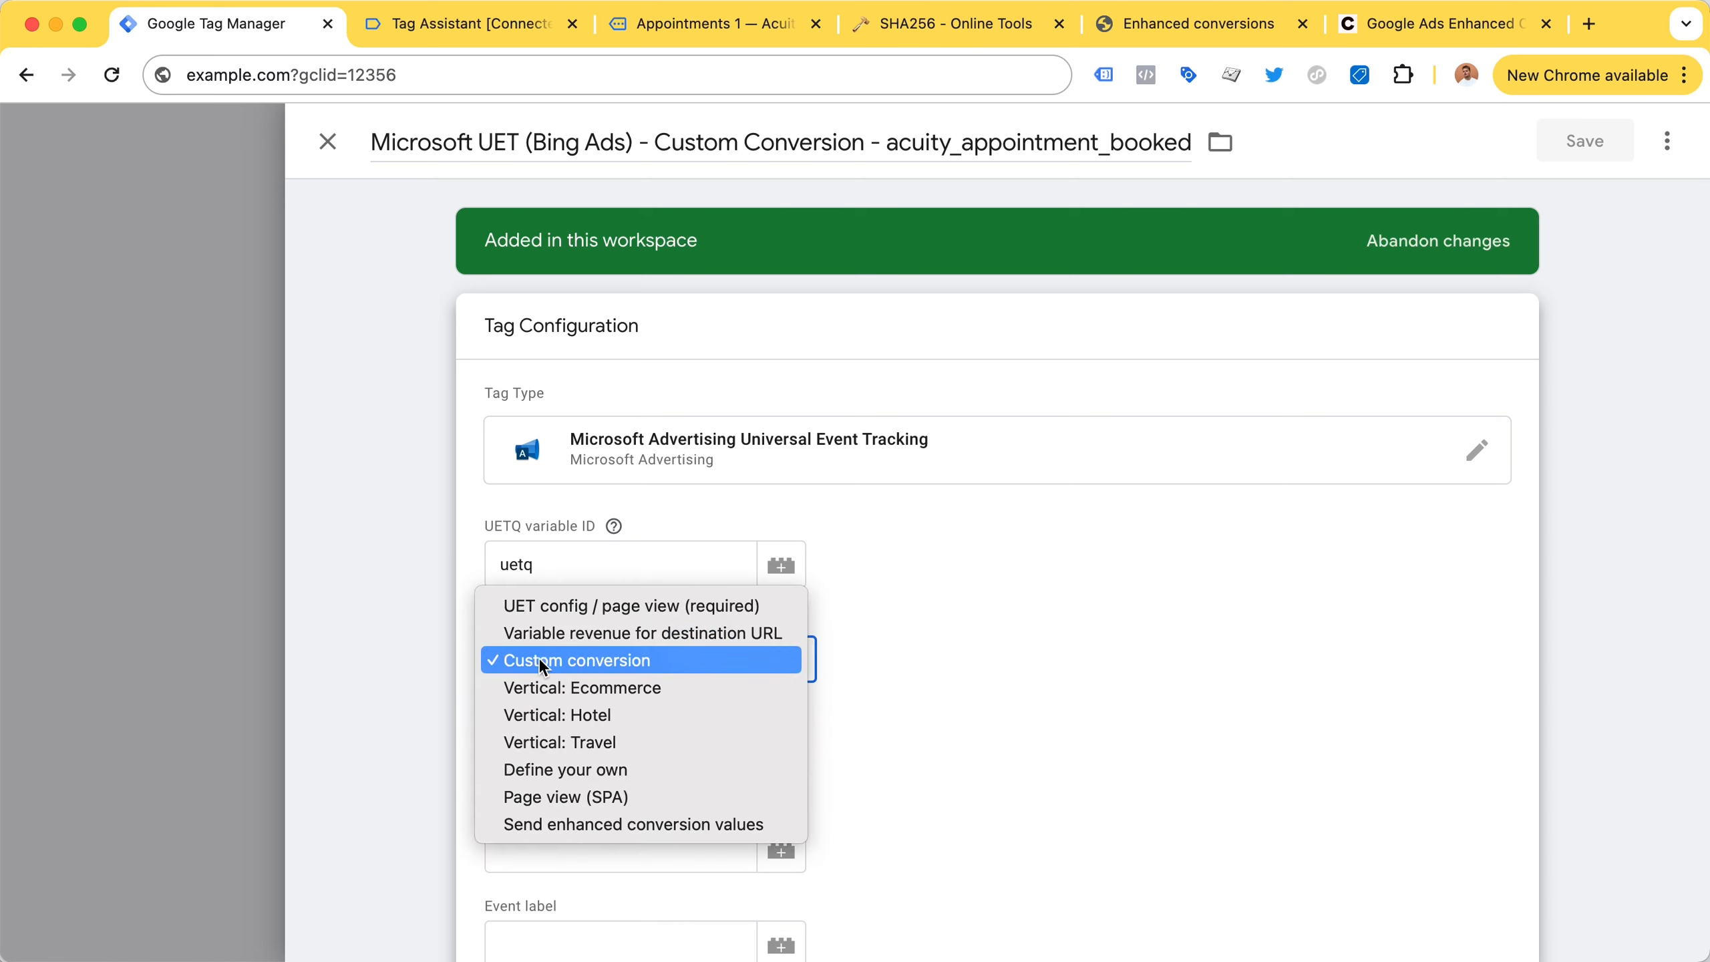
left_click(911, 634)
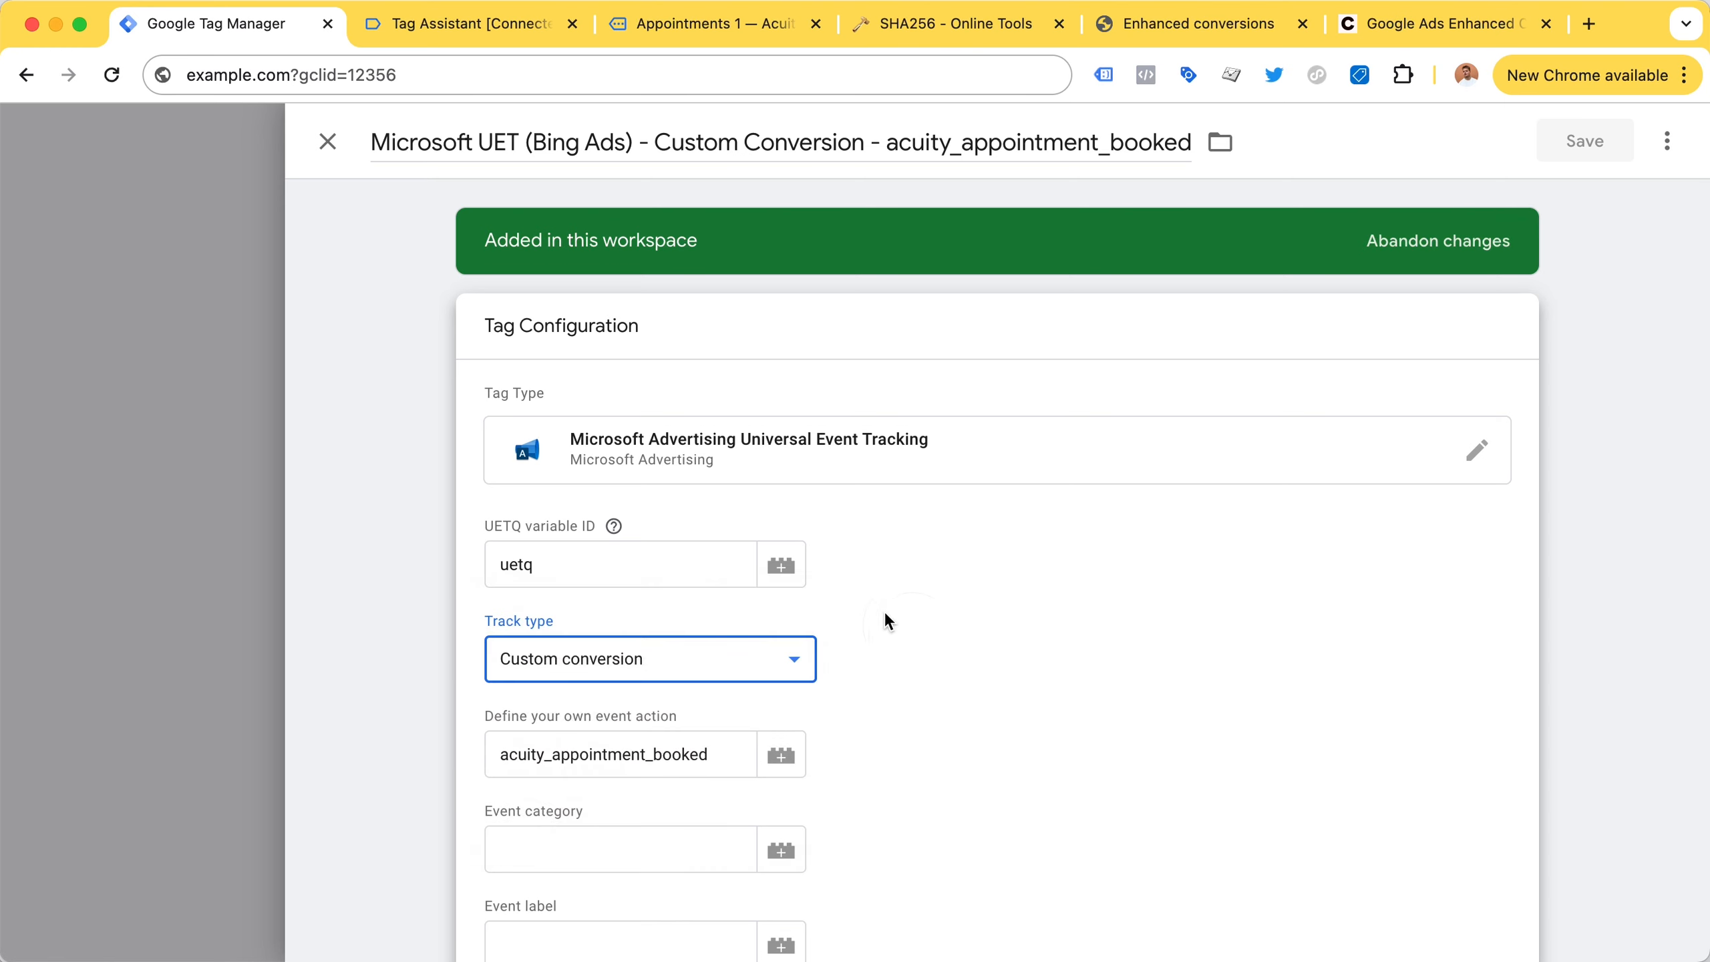
Compare the tag's event action with the Action value acuity_appointment_booked on Microsoft Advertising's Install event tag page.
scroll(875, 592, "down", 5)
left_click(720, 537)
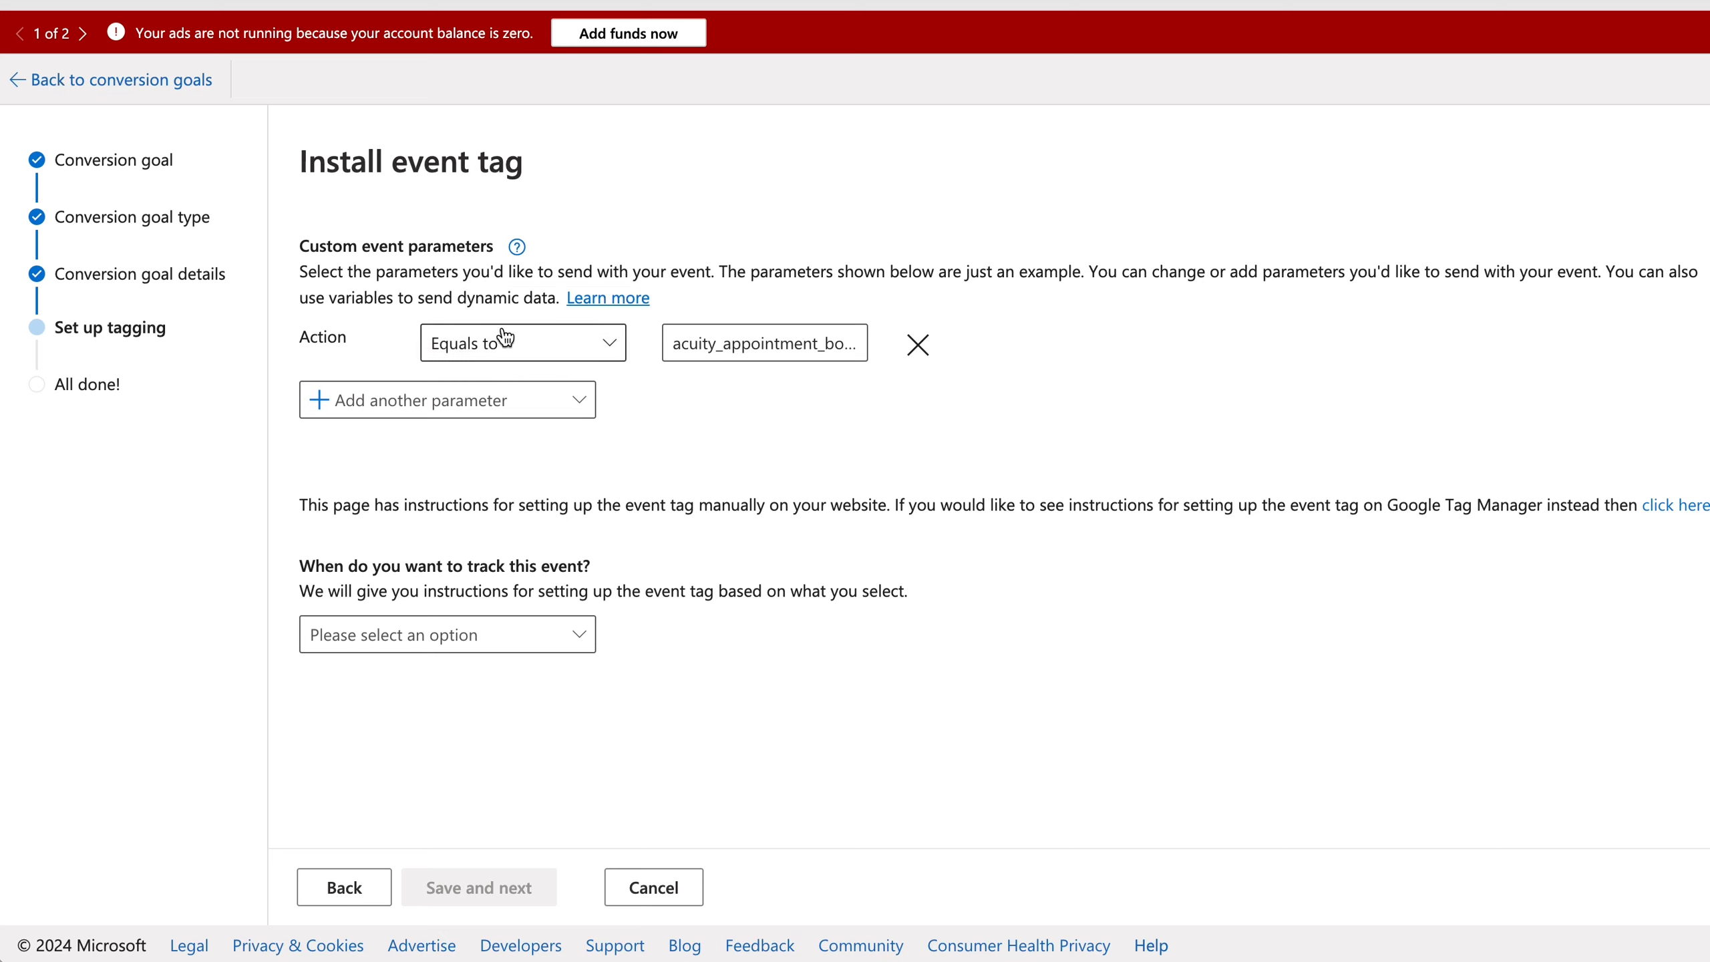
left_click(734, 351)
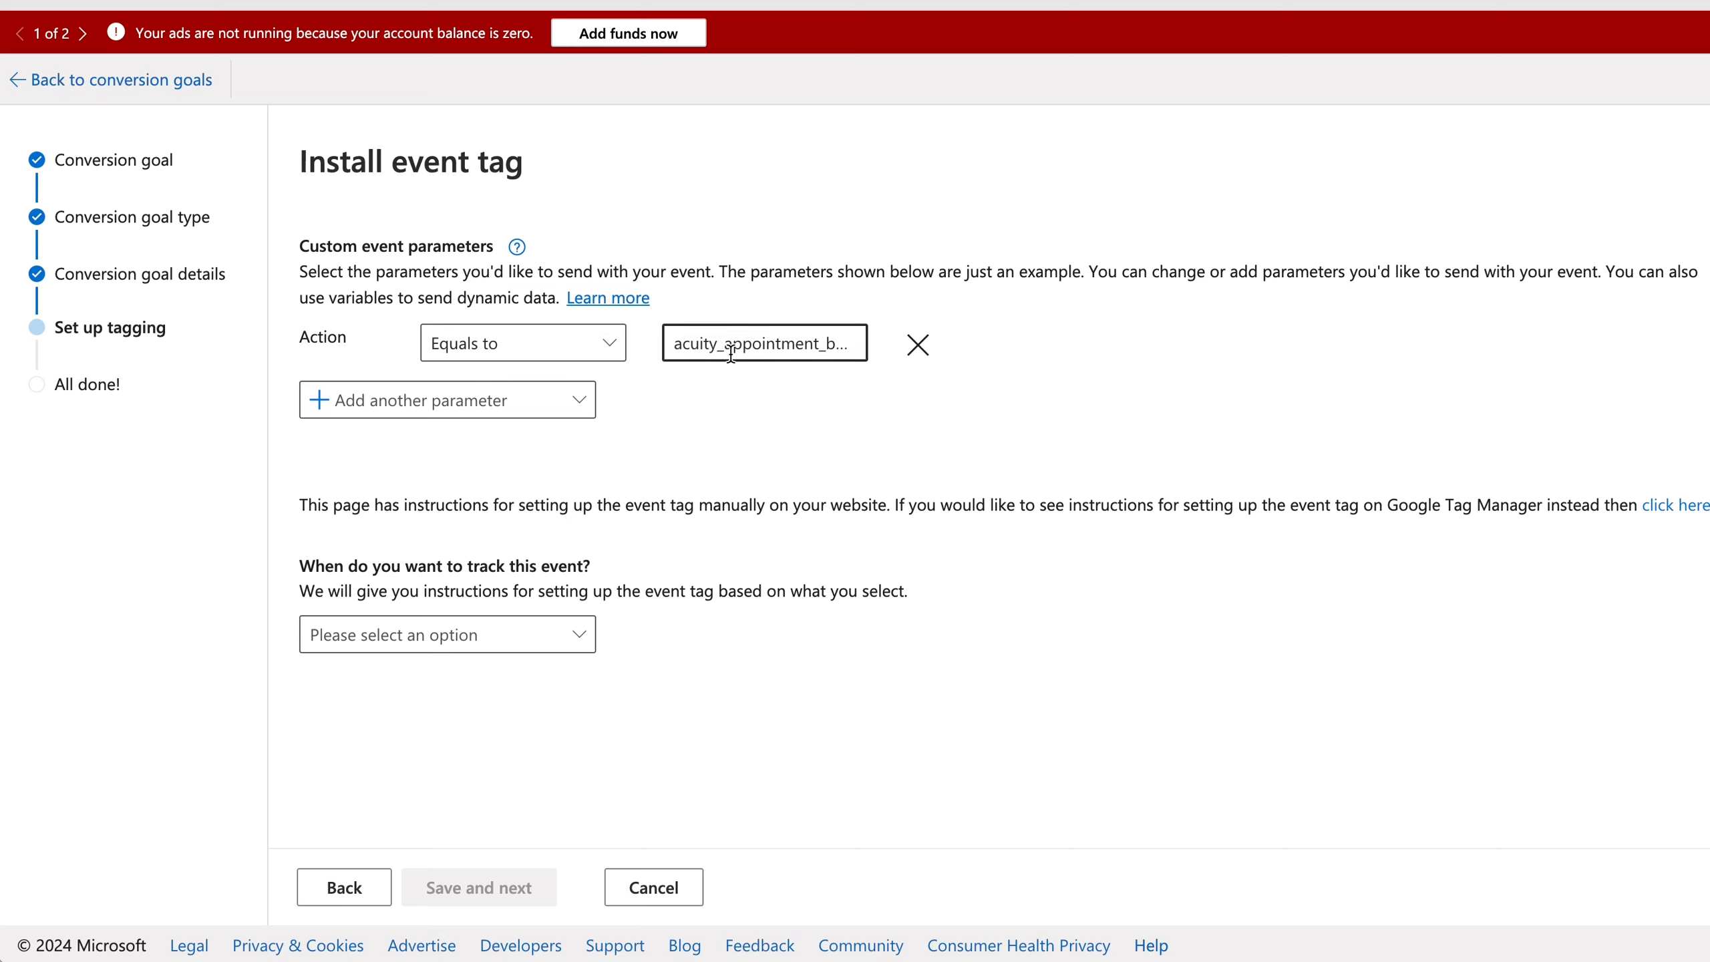
double_click(734, 351)
left_click(734, 353)
key("Down")
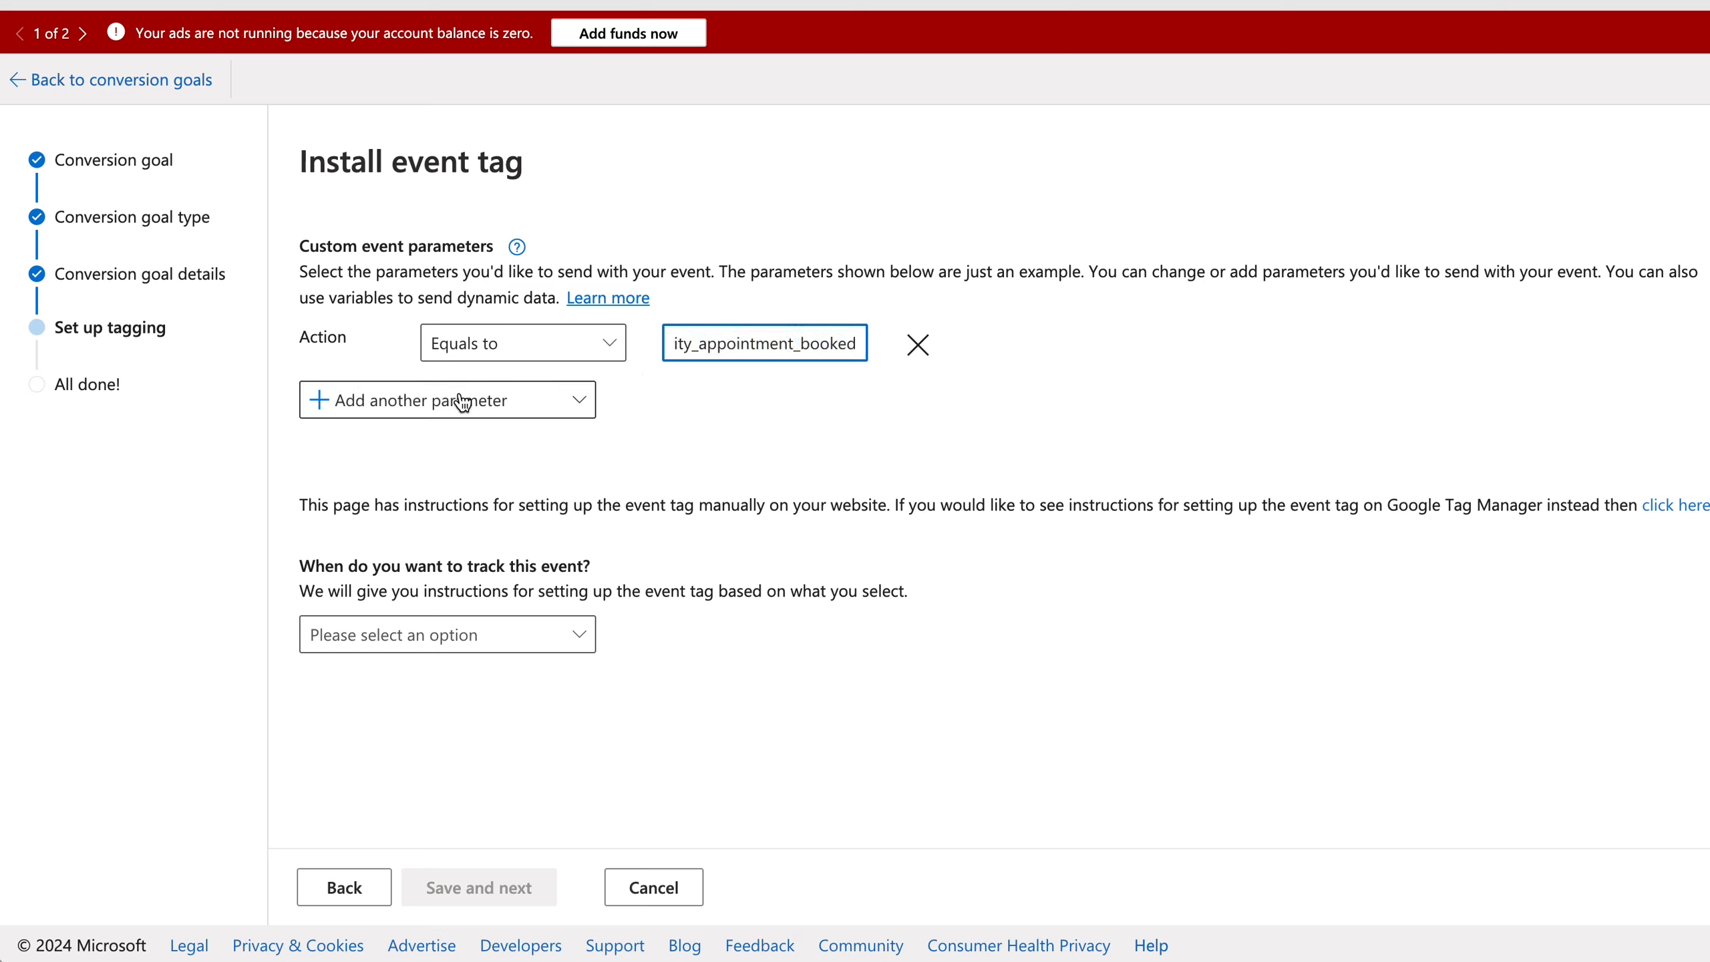
View the additional parameters available for the event without adding any, and highlight the Action value acuity_appointment_booked.
left_click(421, 412)
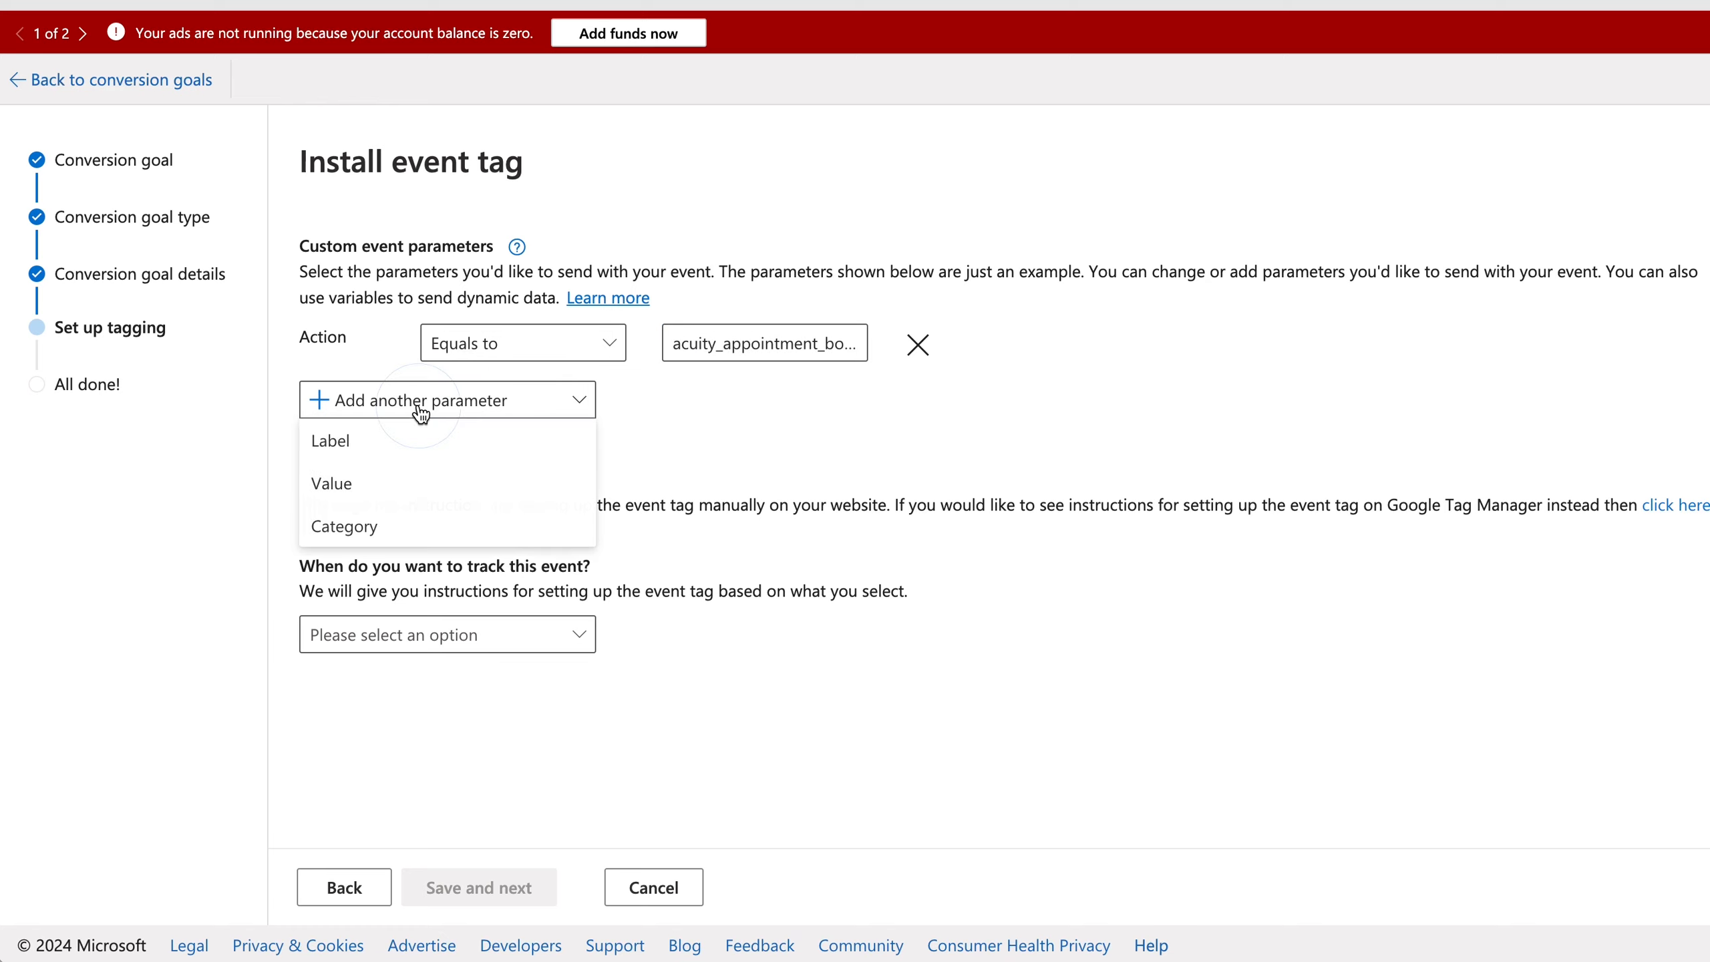
left_click(644, 409)
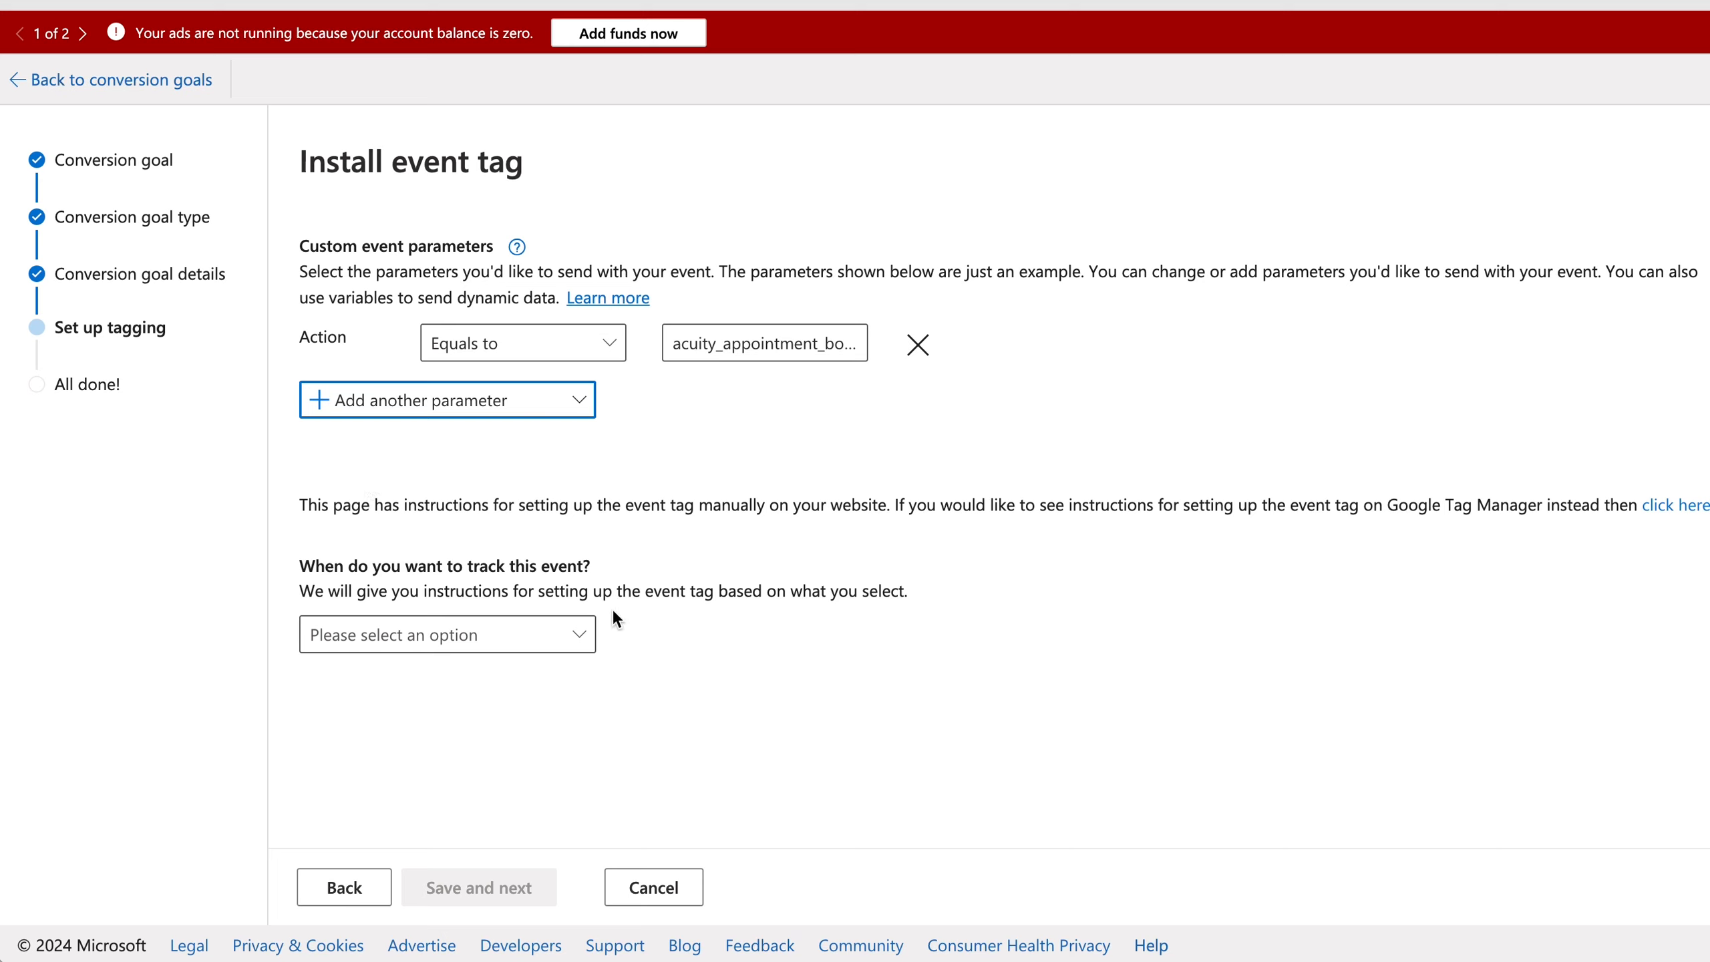
left_click(764, 334)
double_click(764, 334)
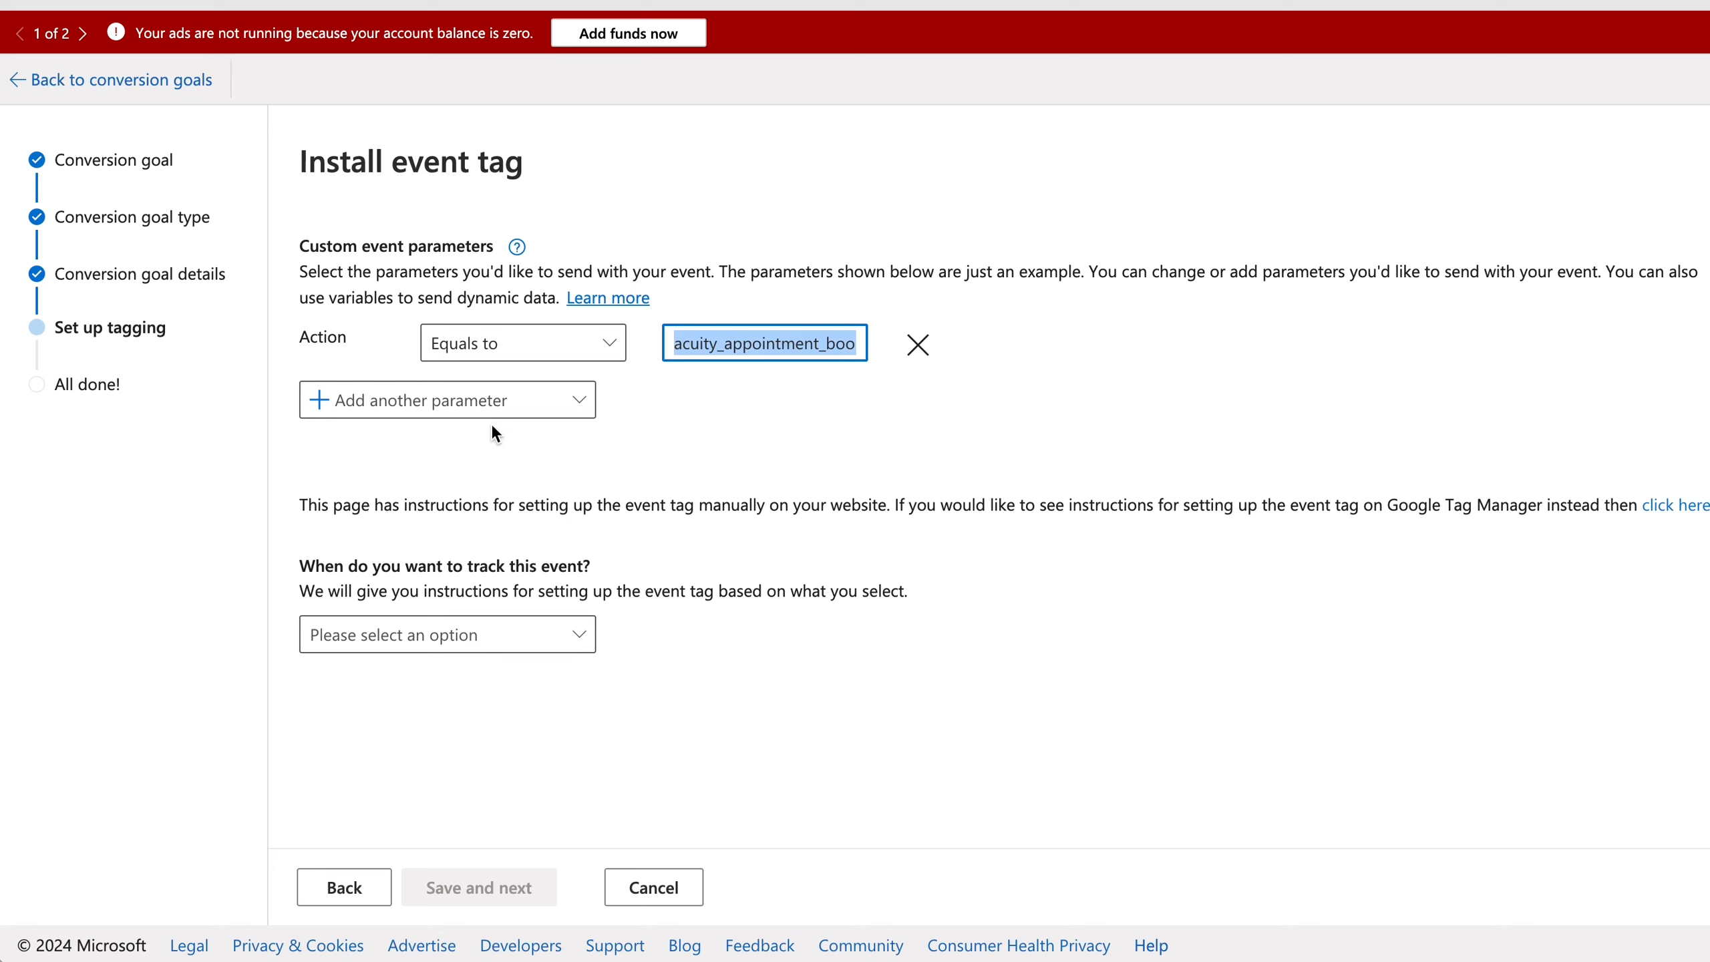
left_click(543, 408)
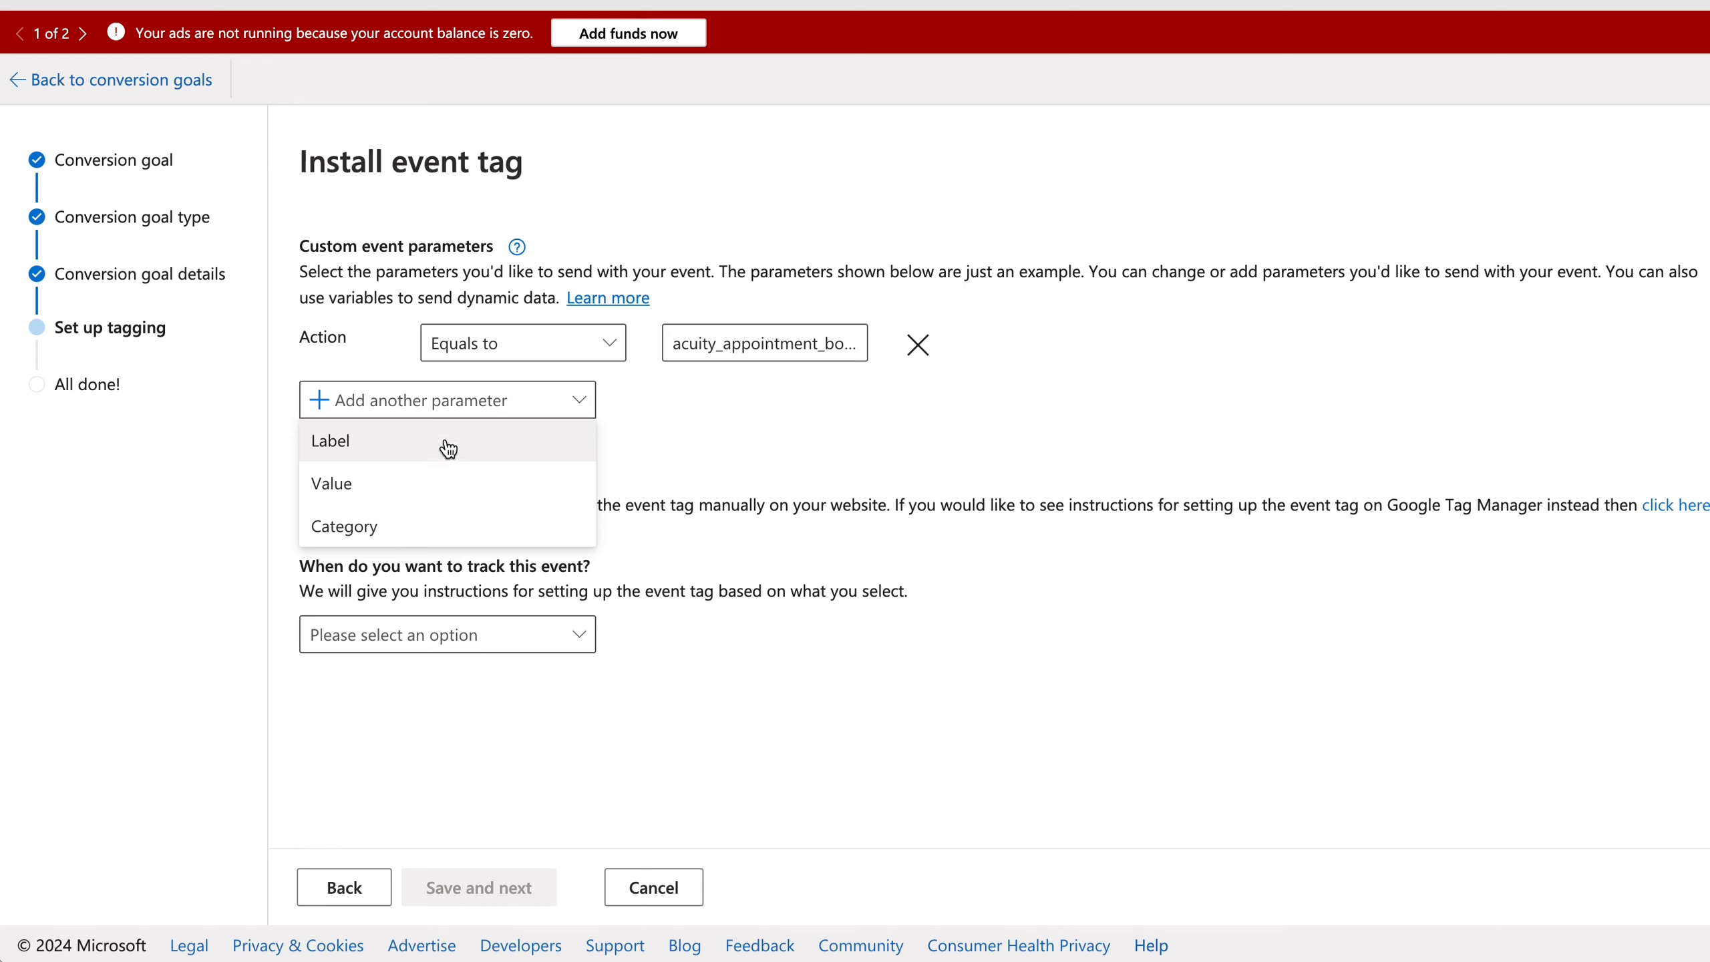
left_click(628, 445)
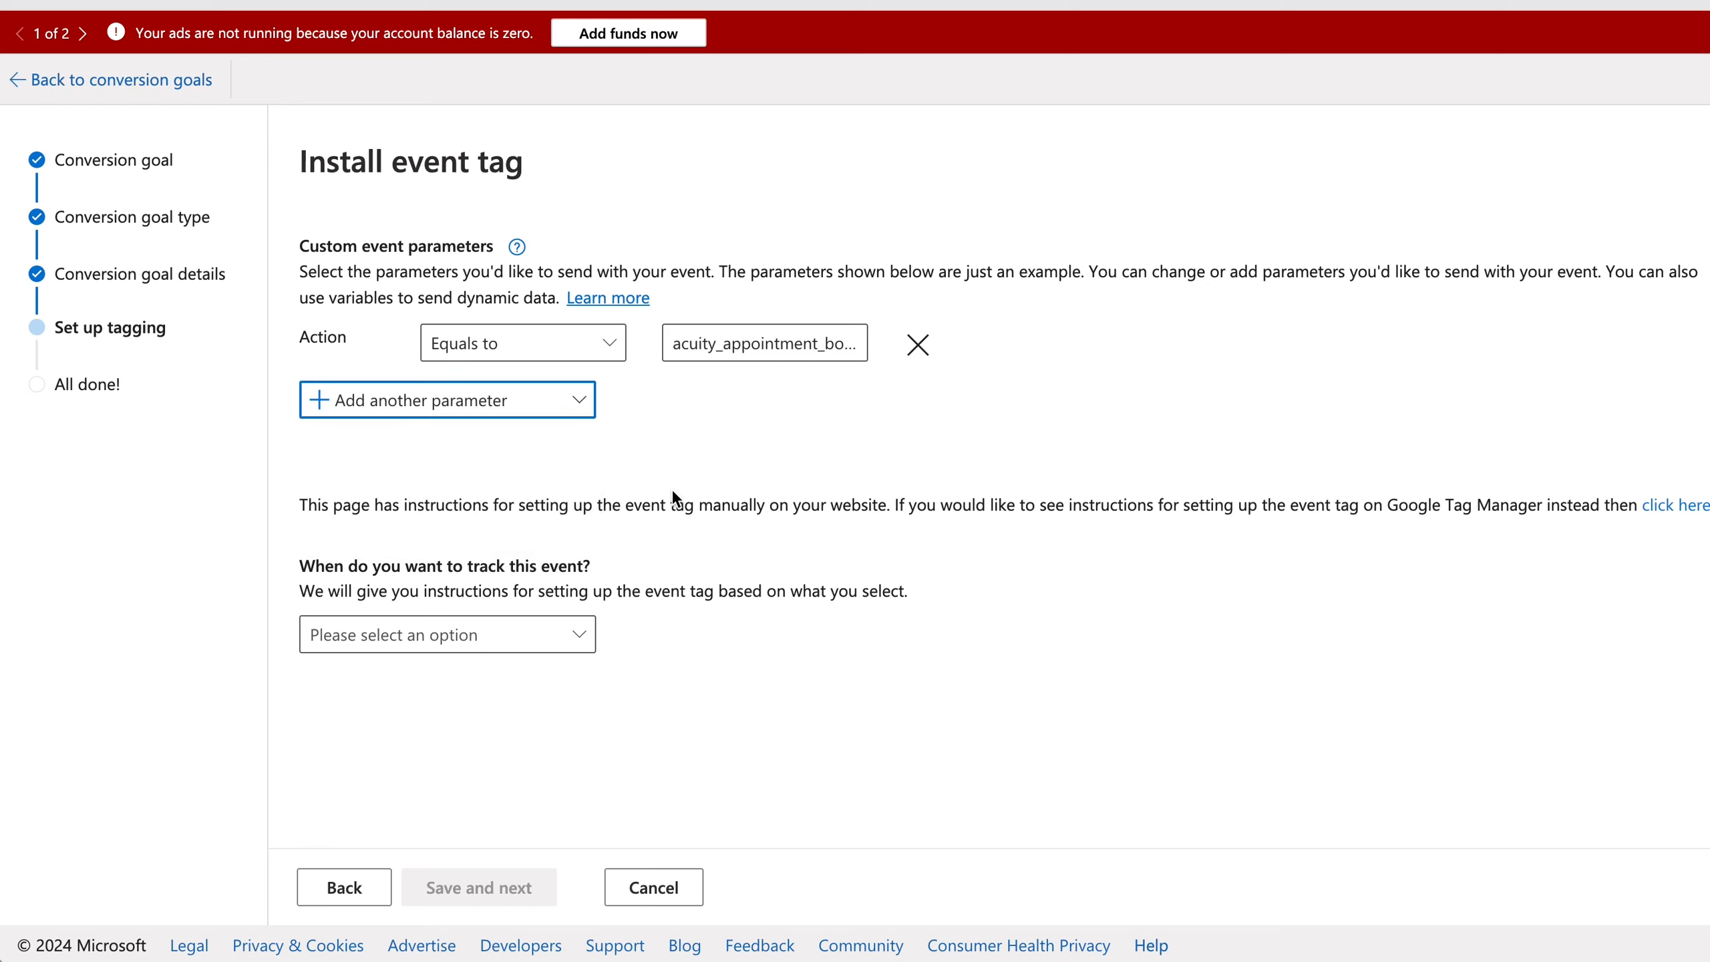
left_click(611, 492)
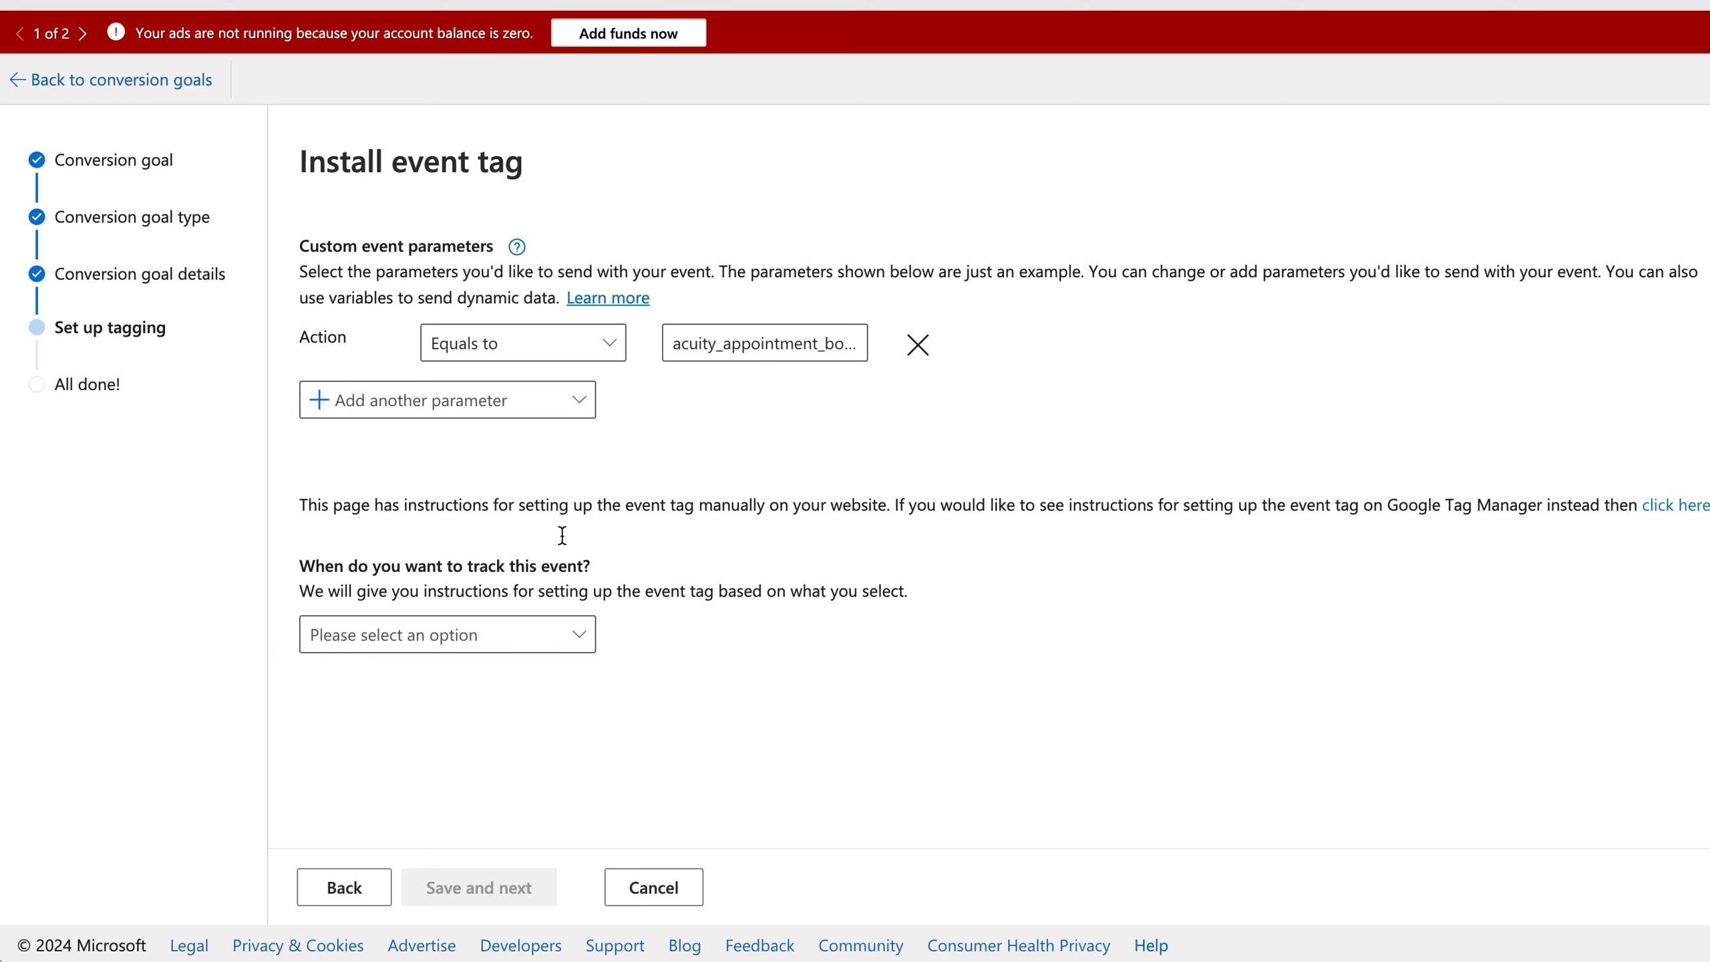
Match the Google Tag Manager event action acuity_appointment_booked to the goal's Action value, and highlight the revenue value {{dl.acuityPrice}}.
double_click(743, 536)
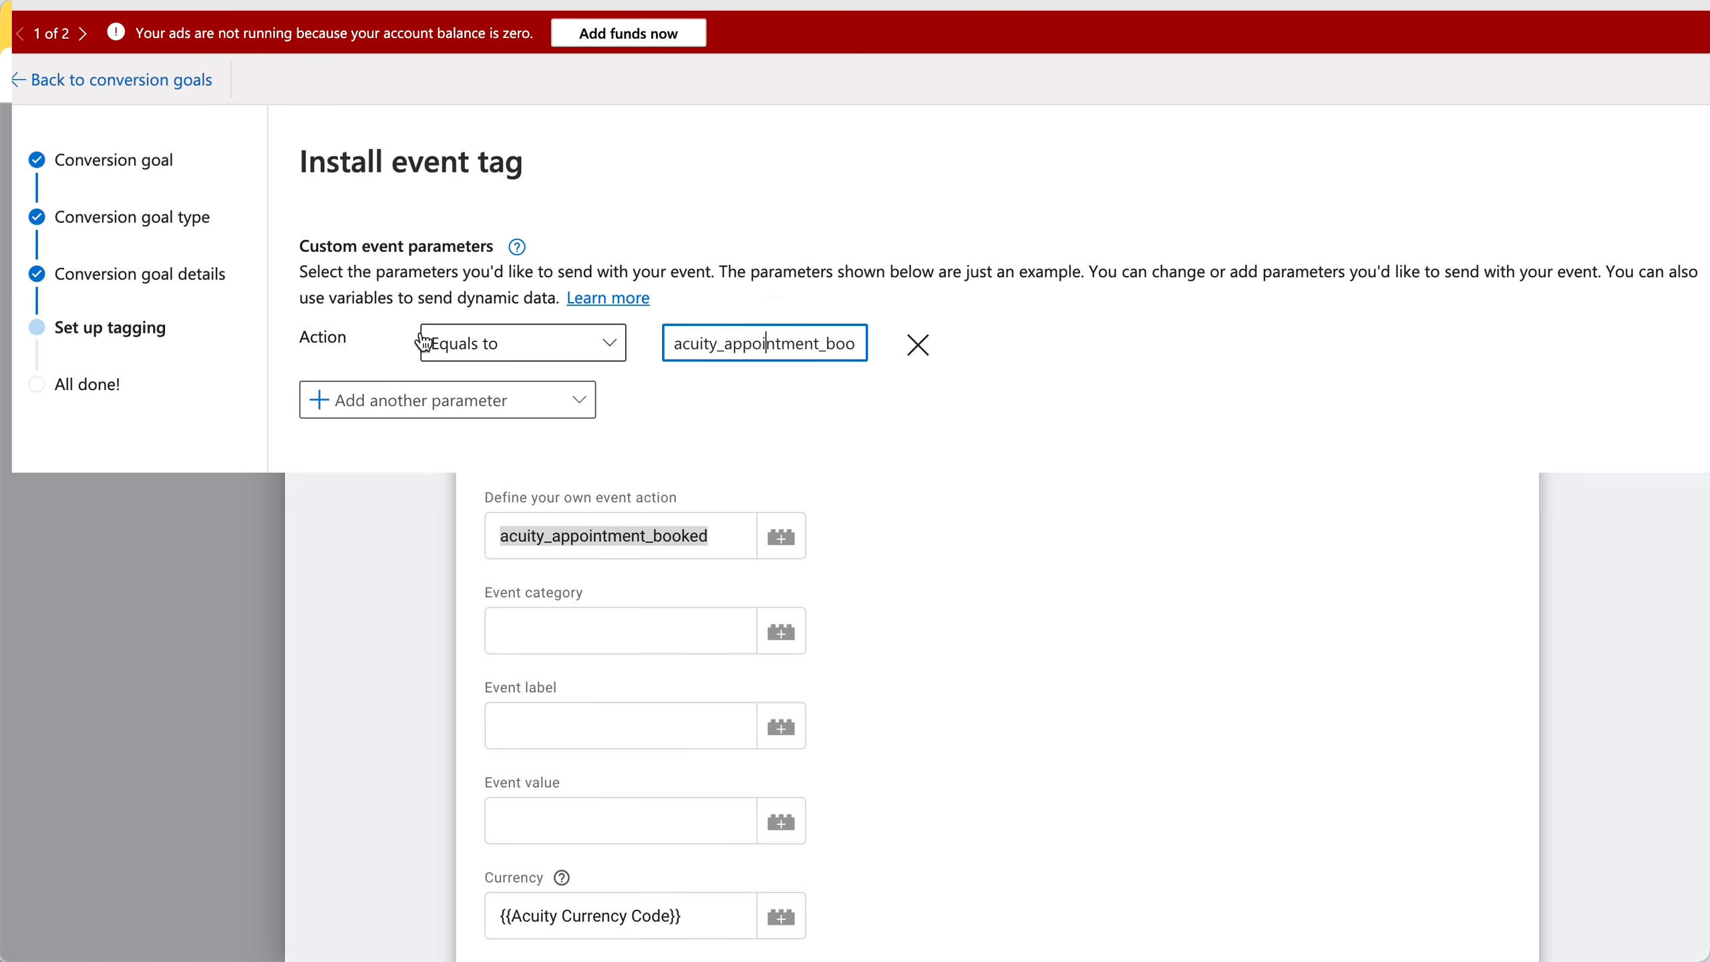
left_click(758, 346)
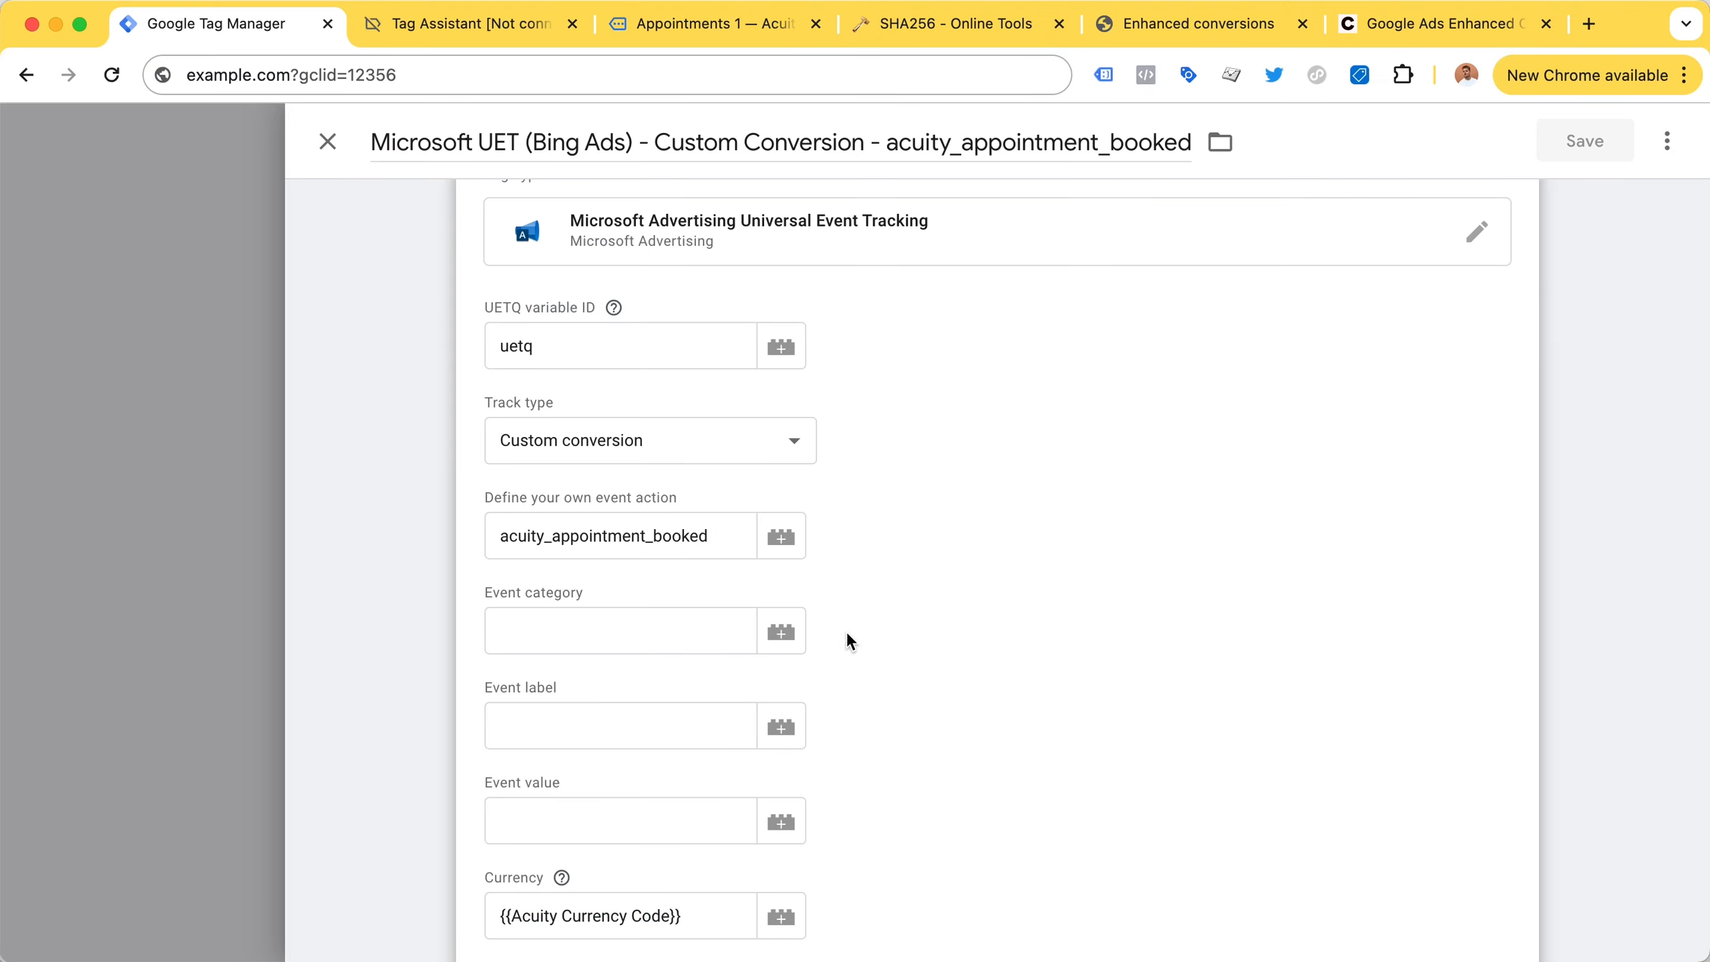
scroll(835, 627, "down", 2)
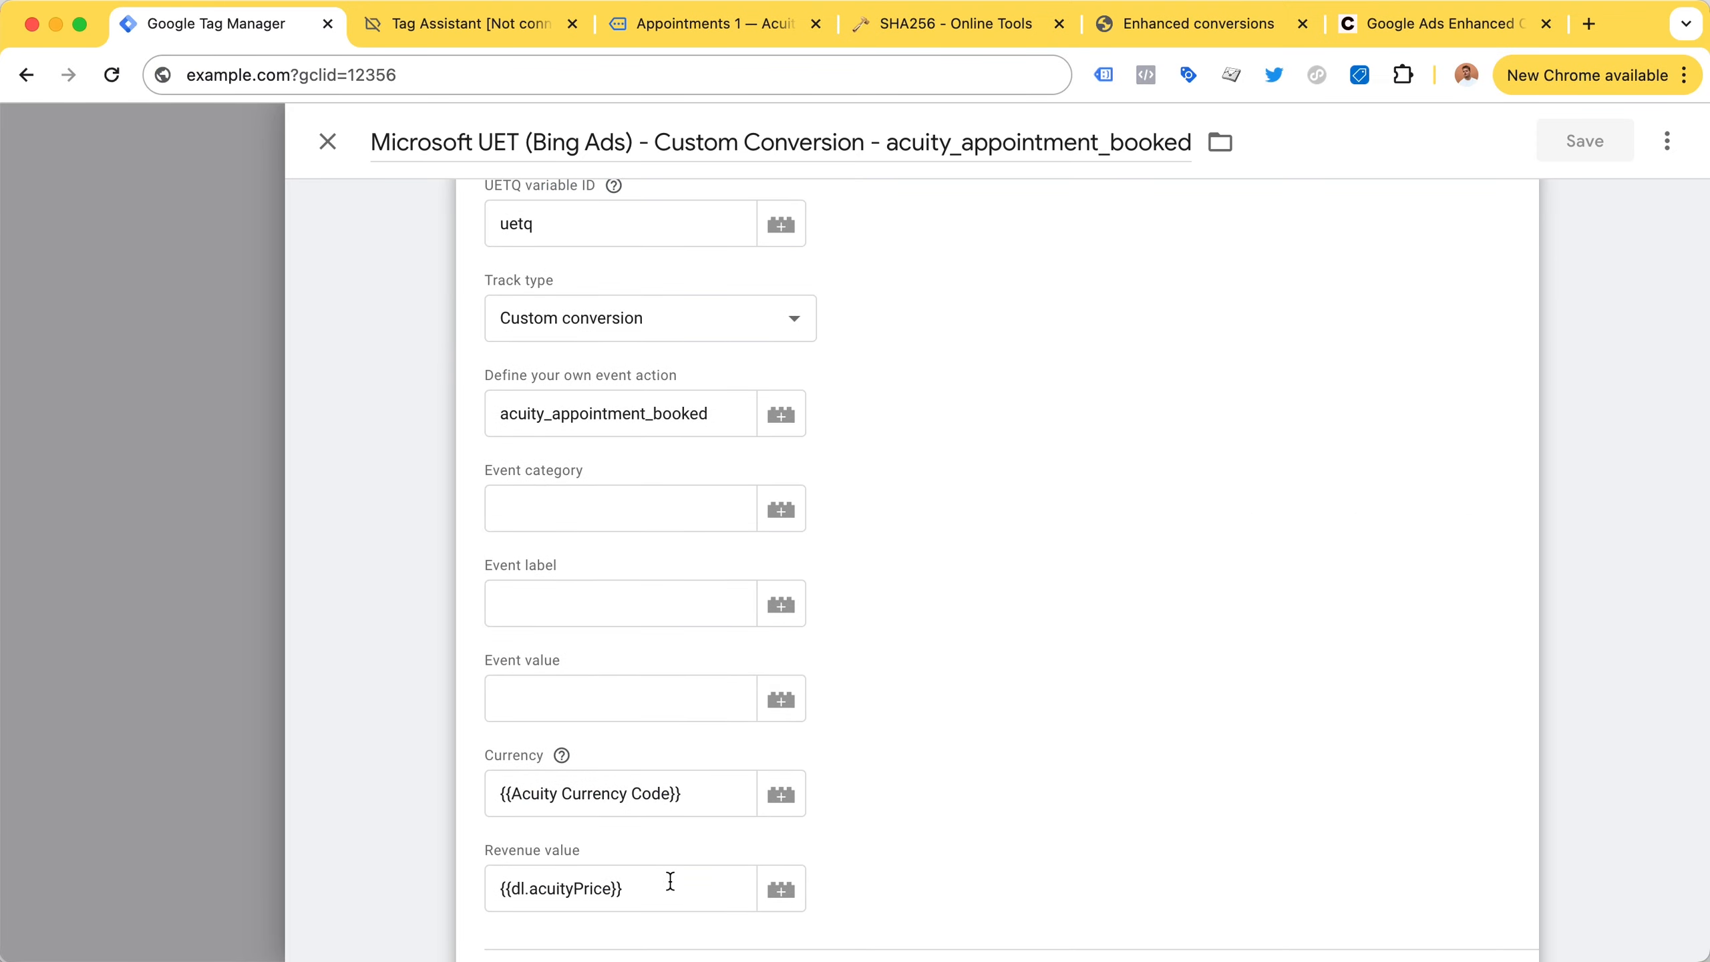
left_click_drag(668, 882, 489, 884)
scroll(682, 835, "down", 3)
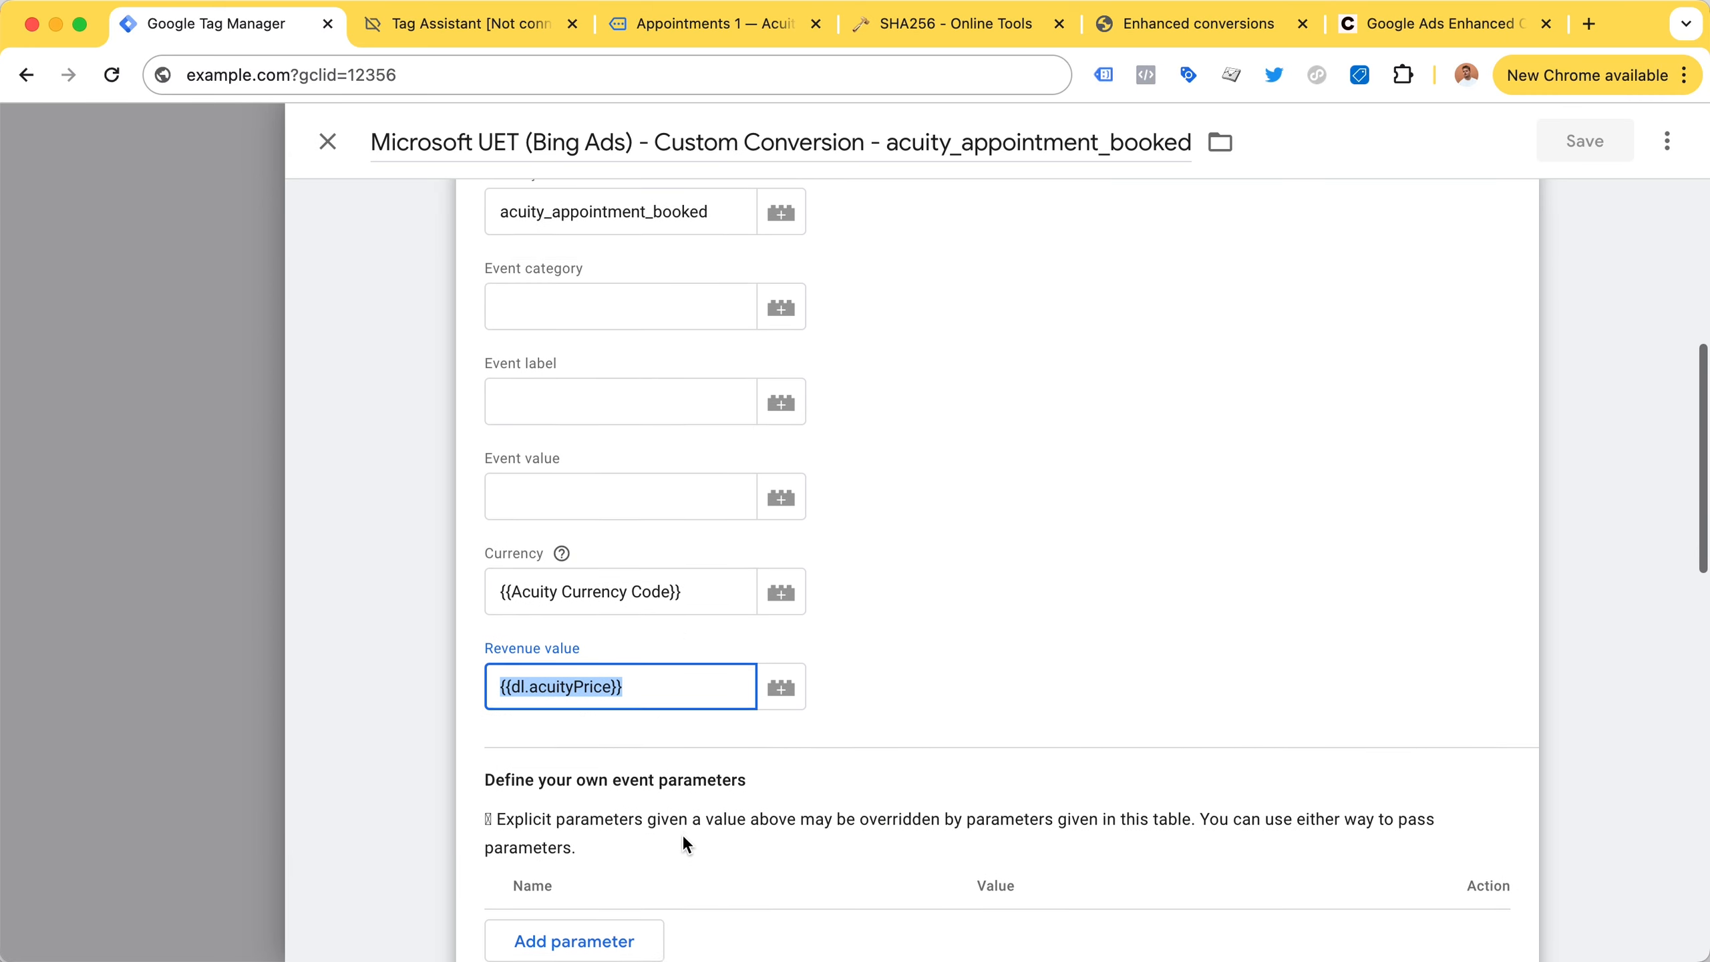
Examine the custom conversion tag's event parameters, advanced settings, tag sequencing and firing triggers.
scroll(809, 654, "down", 2)
scroll(810, 654, "down", 9)
scroll(1008, 523, "down", 2)
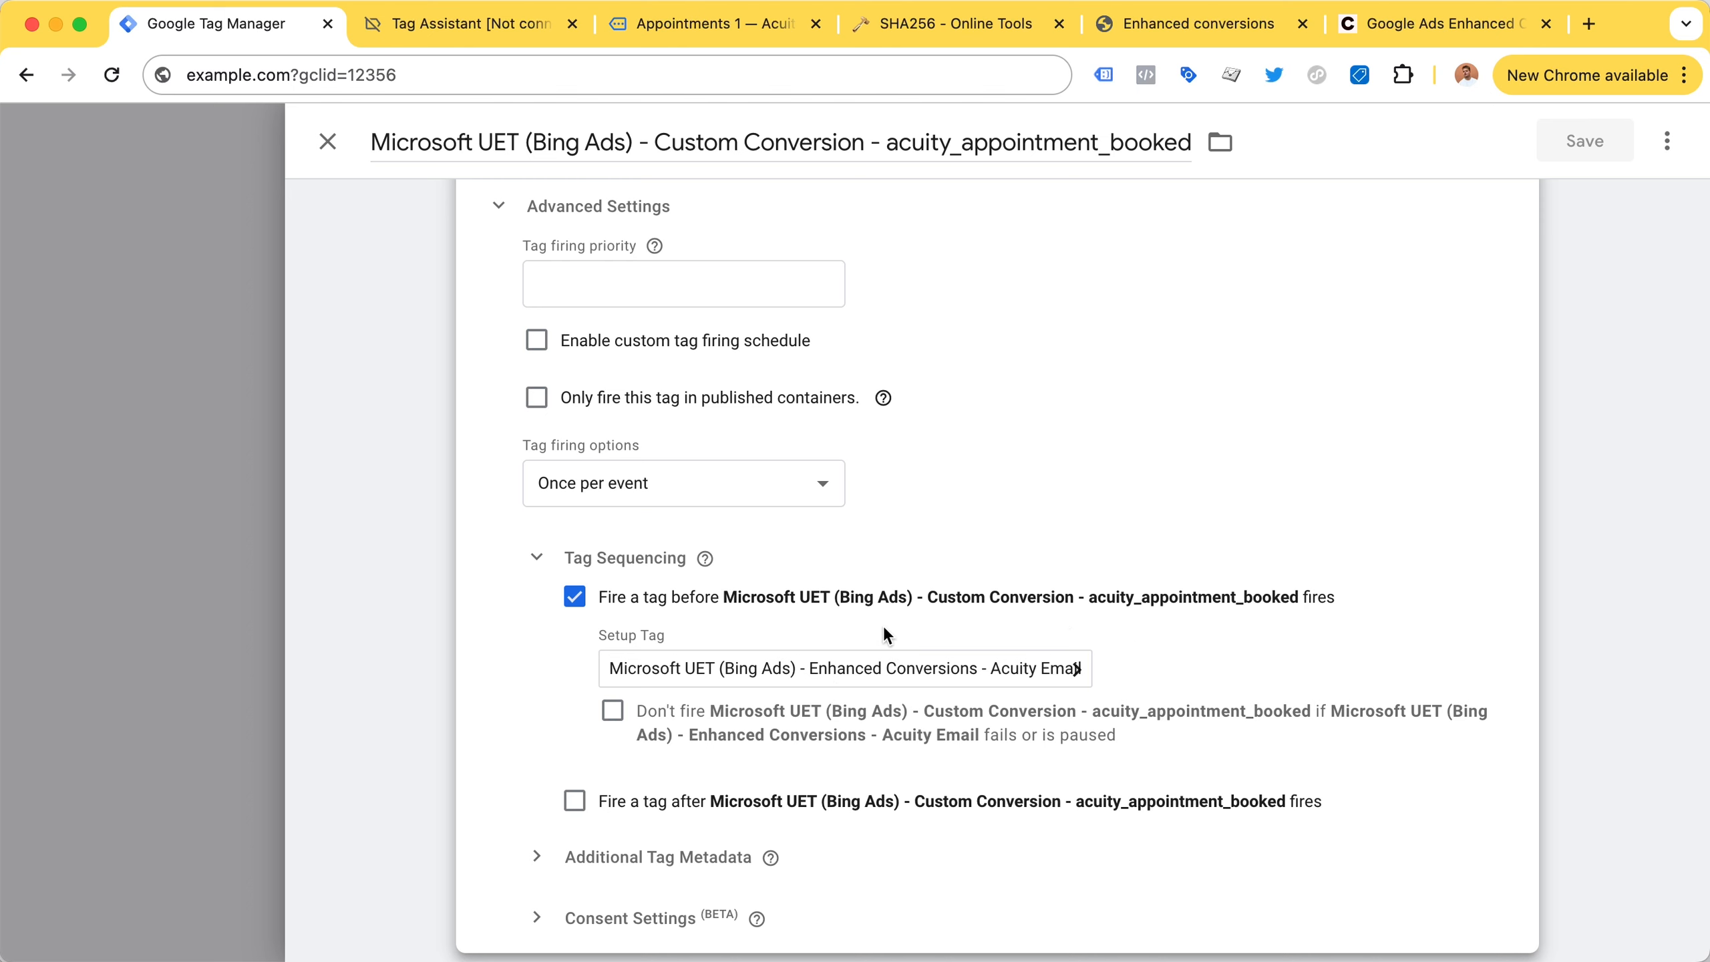
scroll(873, 625, "down", 5)
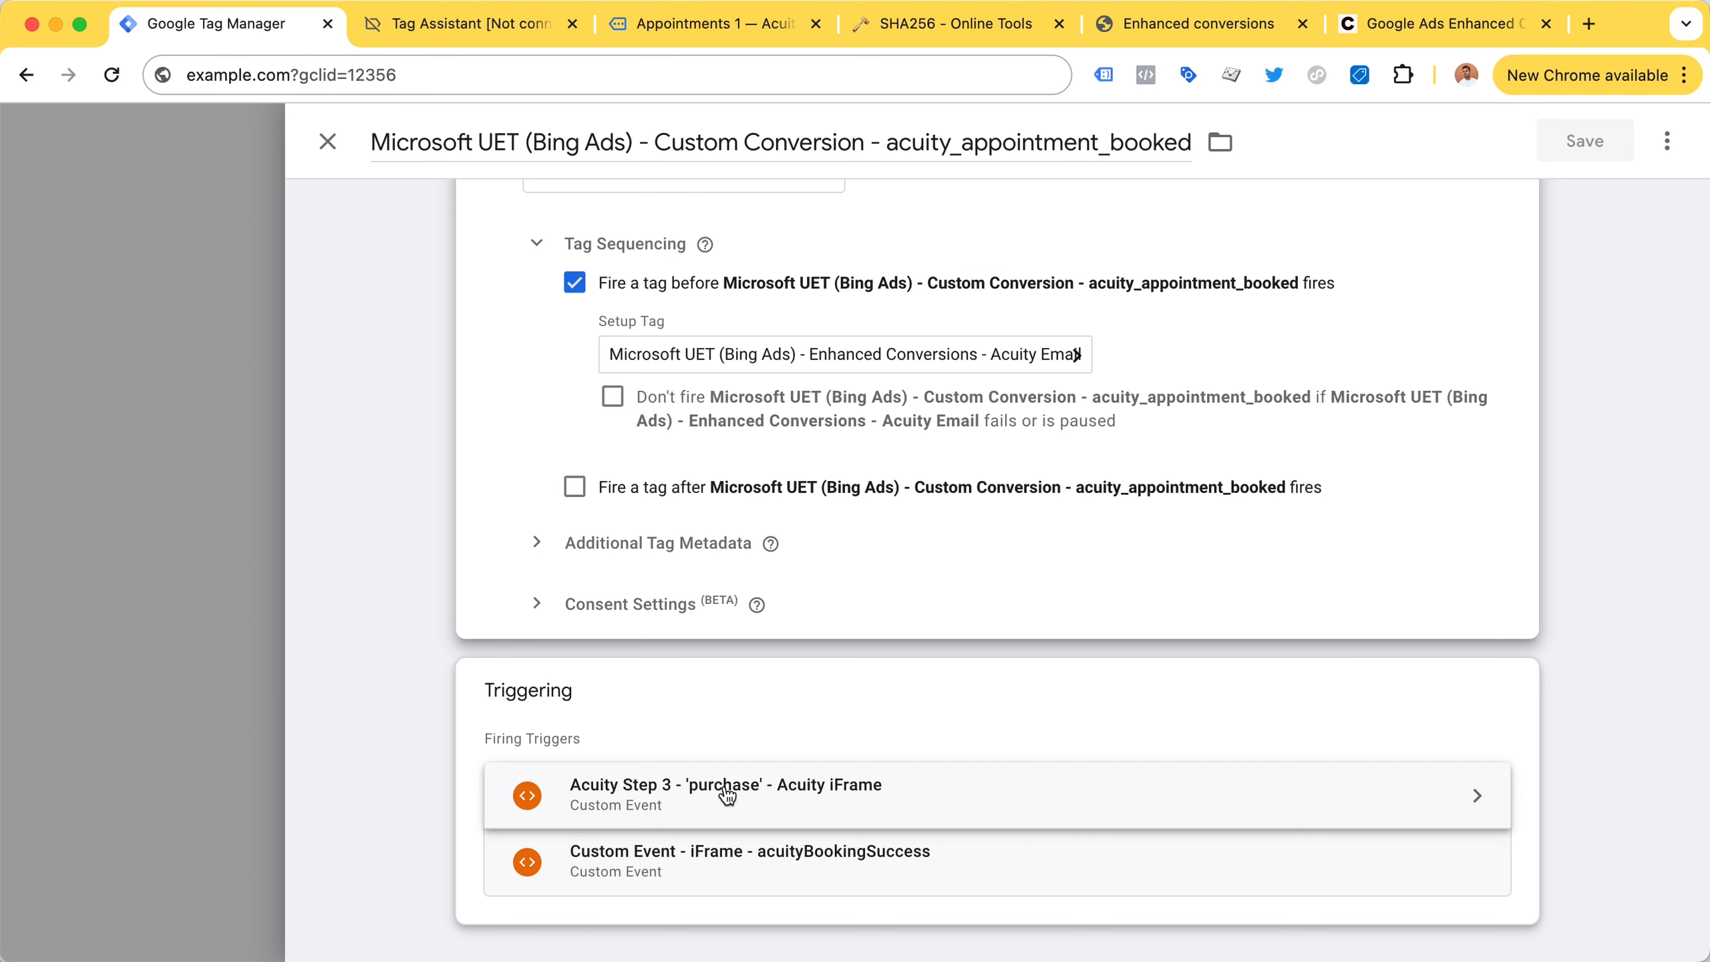
View the Acuity booking page alongside the custom conversion tag's two firing triggers.
left_click(741, 26)
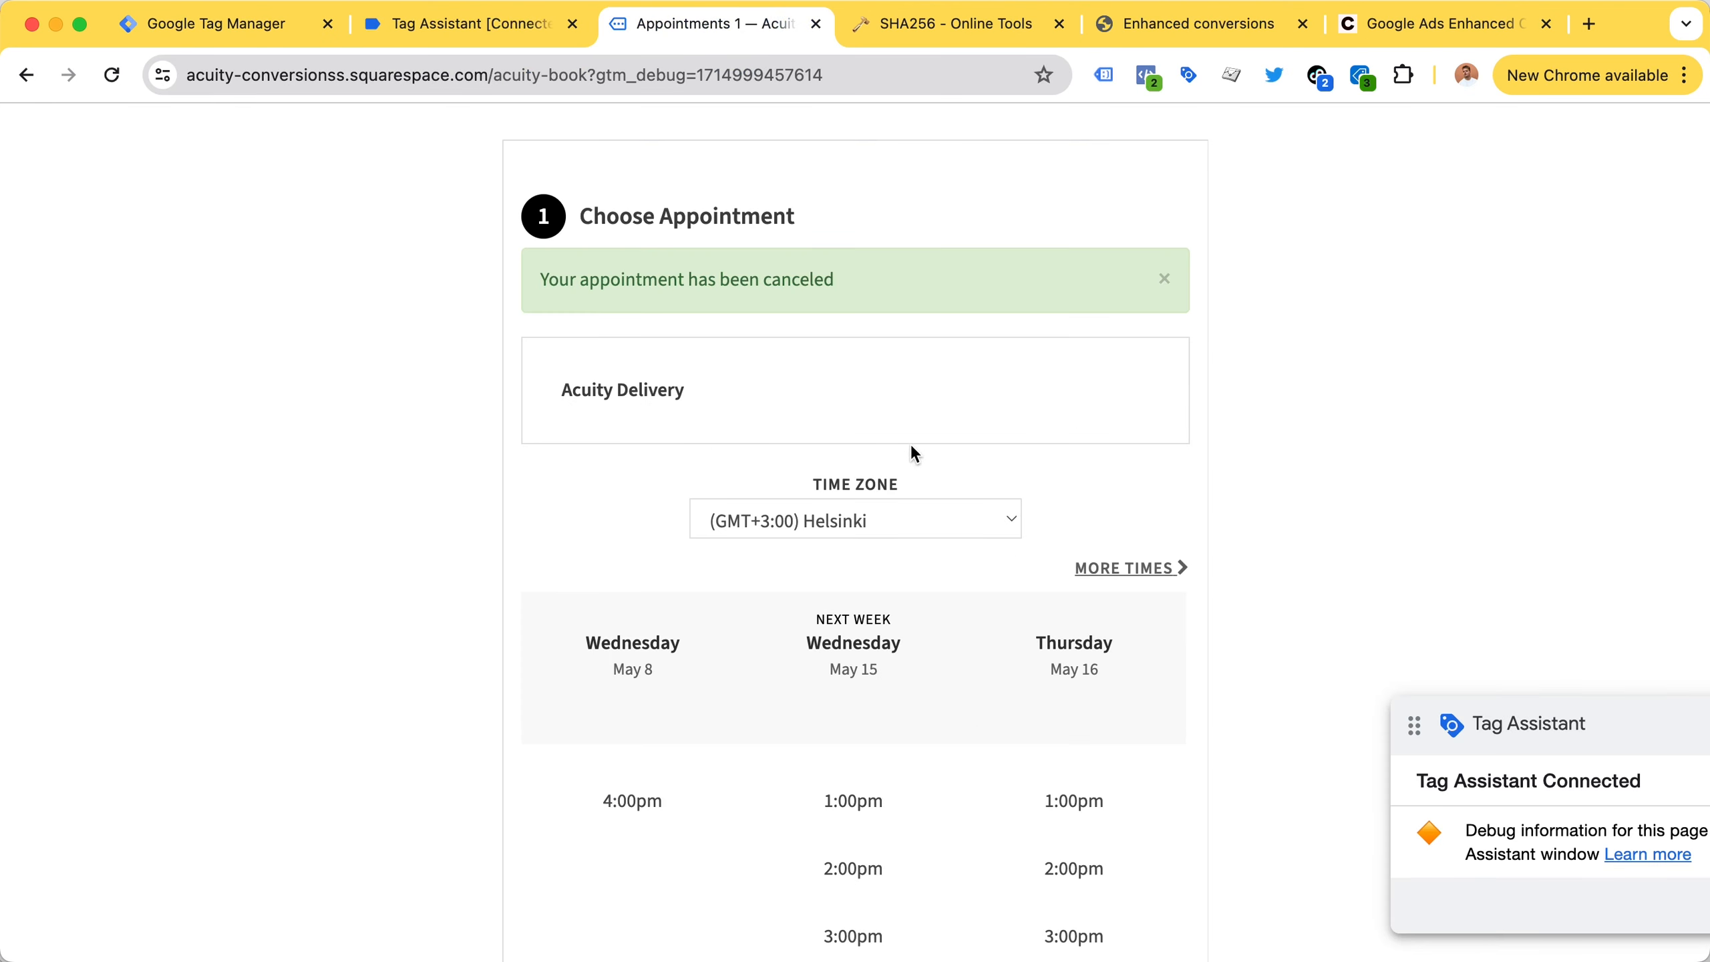
key("super+1")
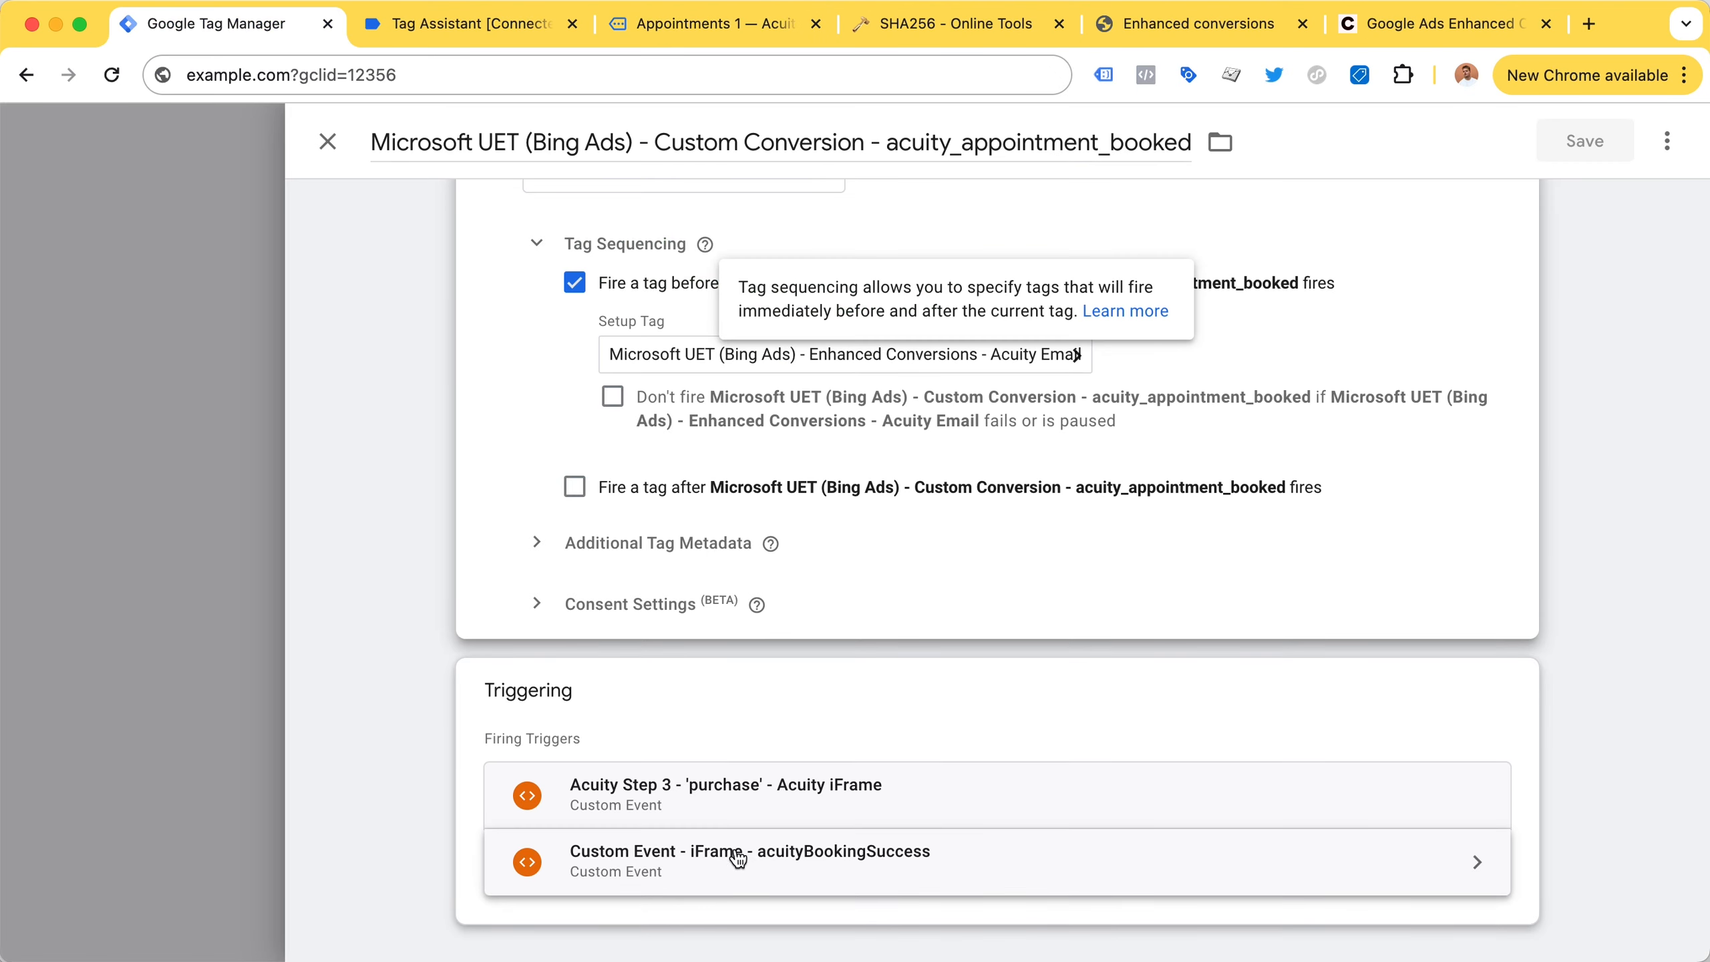
key("super+3")
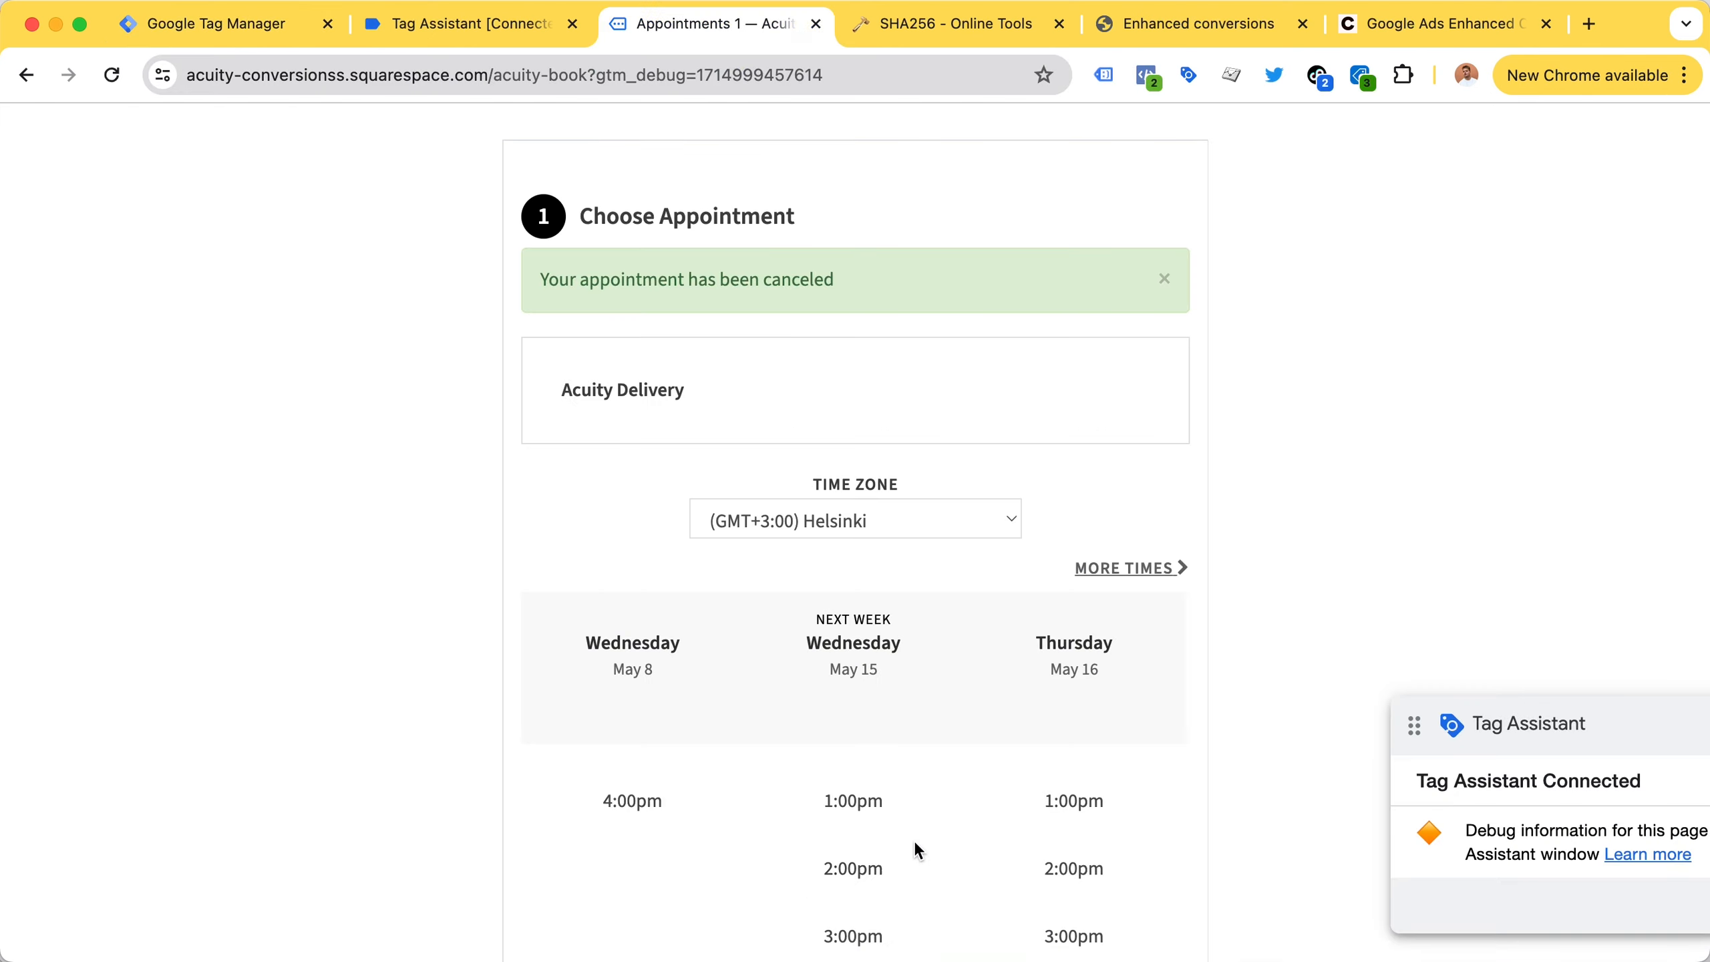
View the UET Tag Helper (by Microsoft Advertising) listing in the Chrome Web Store and open the extension's welcome screen.
scroll(903, 744, "down", 5)
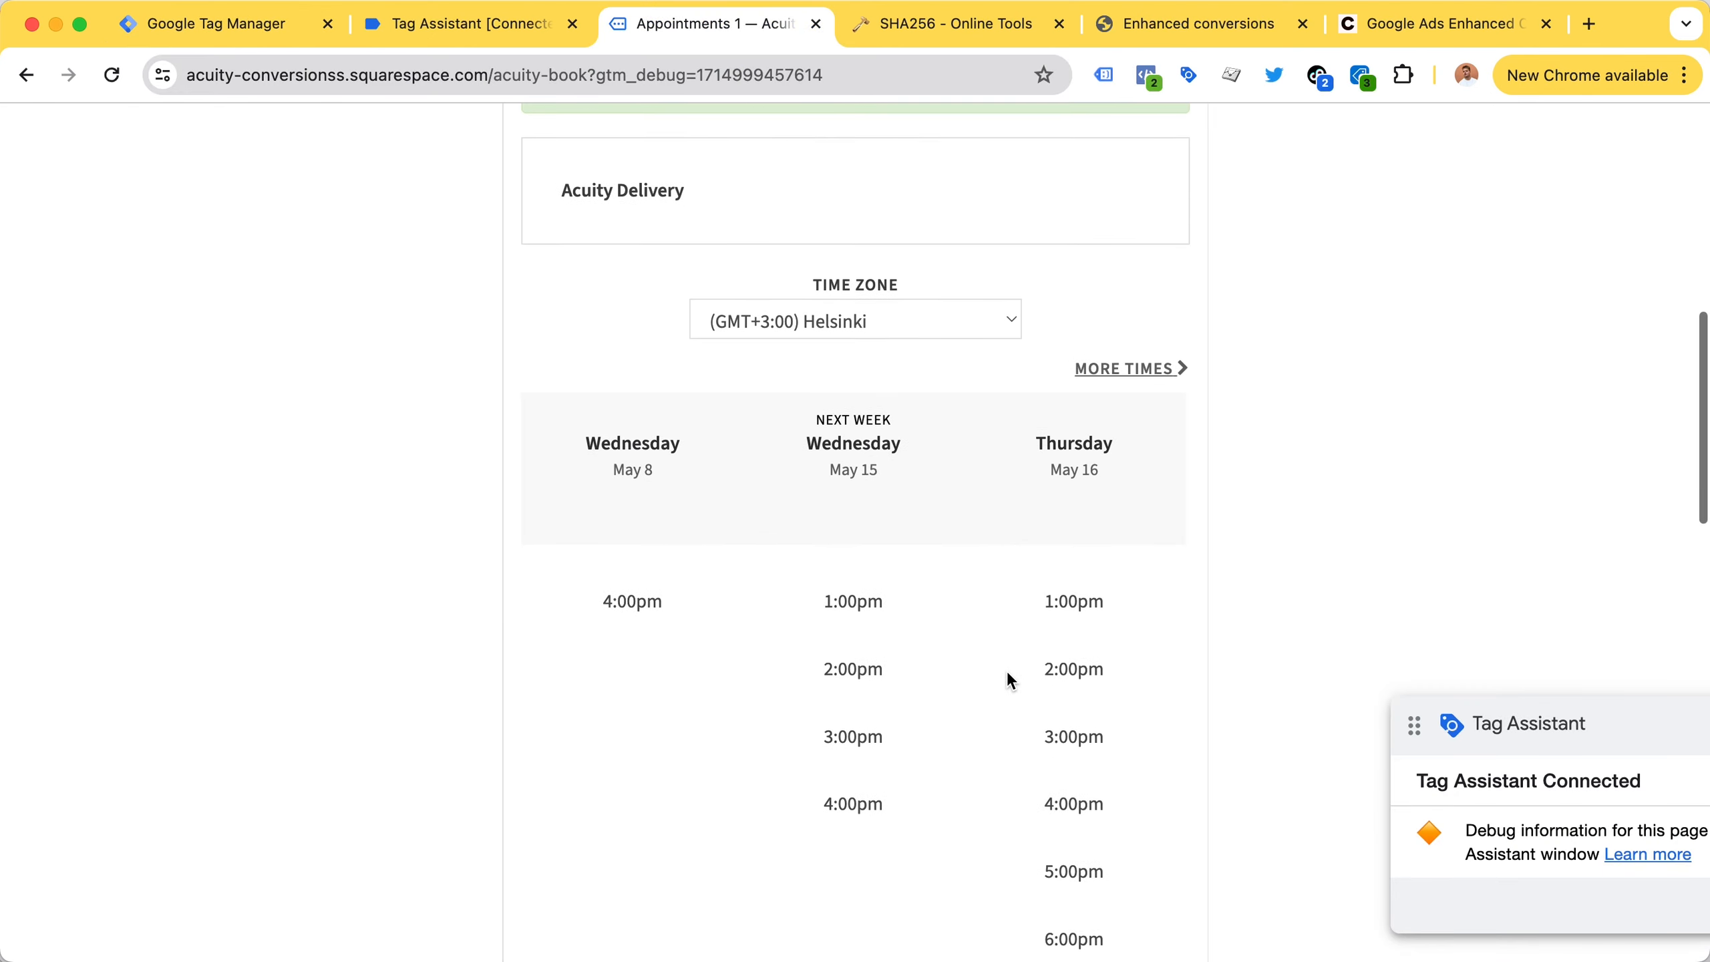
key("super+1")
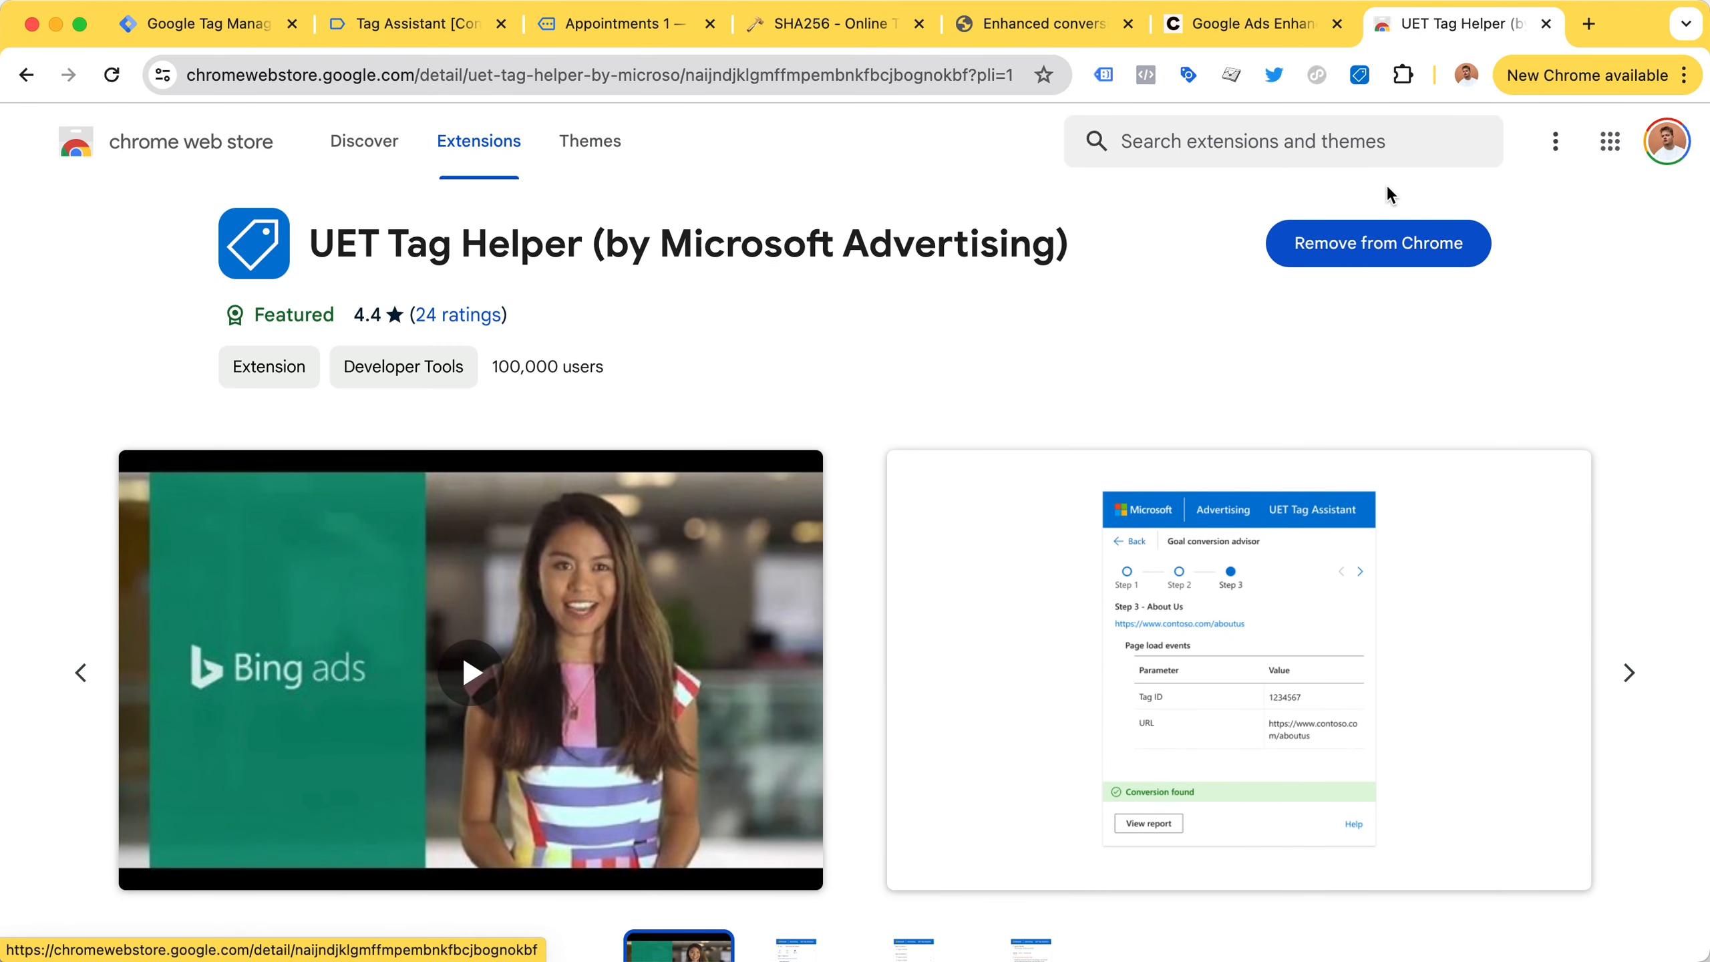
left_click(1359, 75)
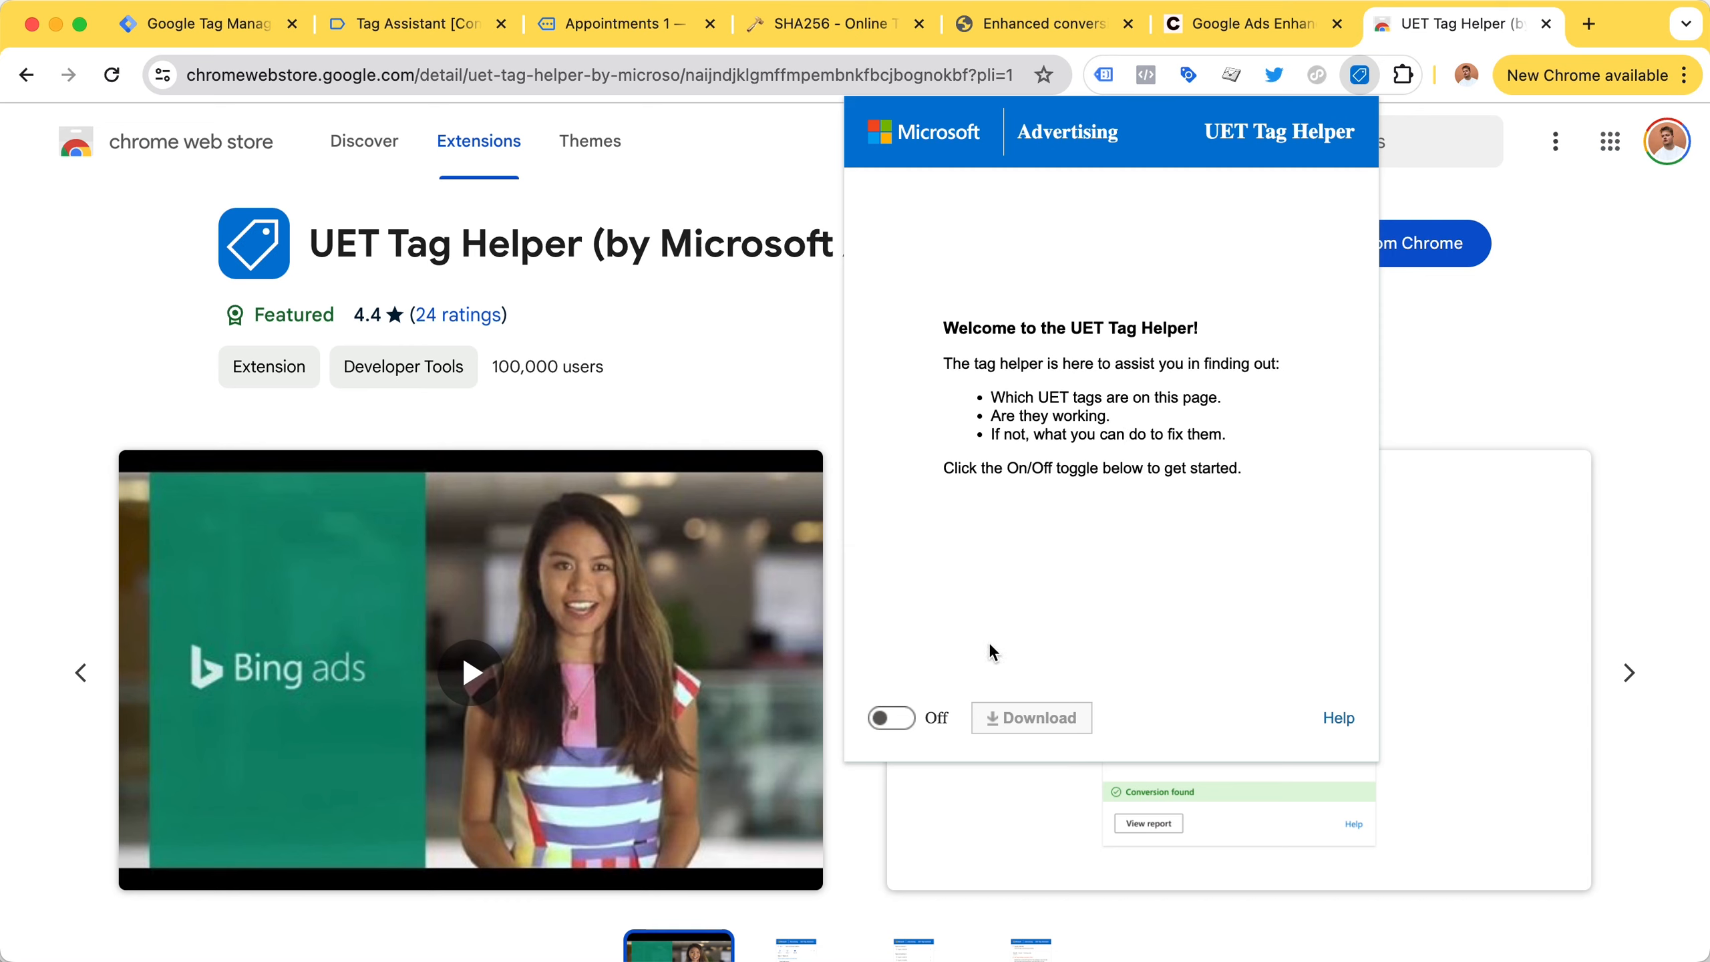
left_click(1429, 376)
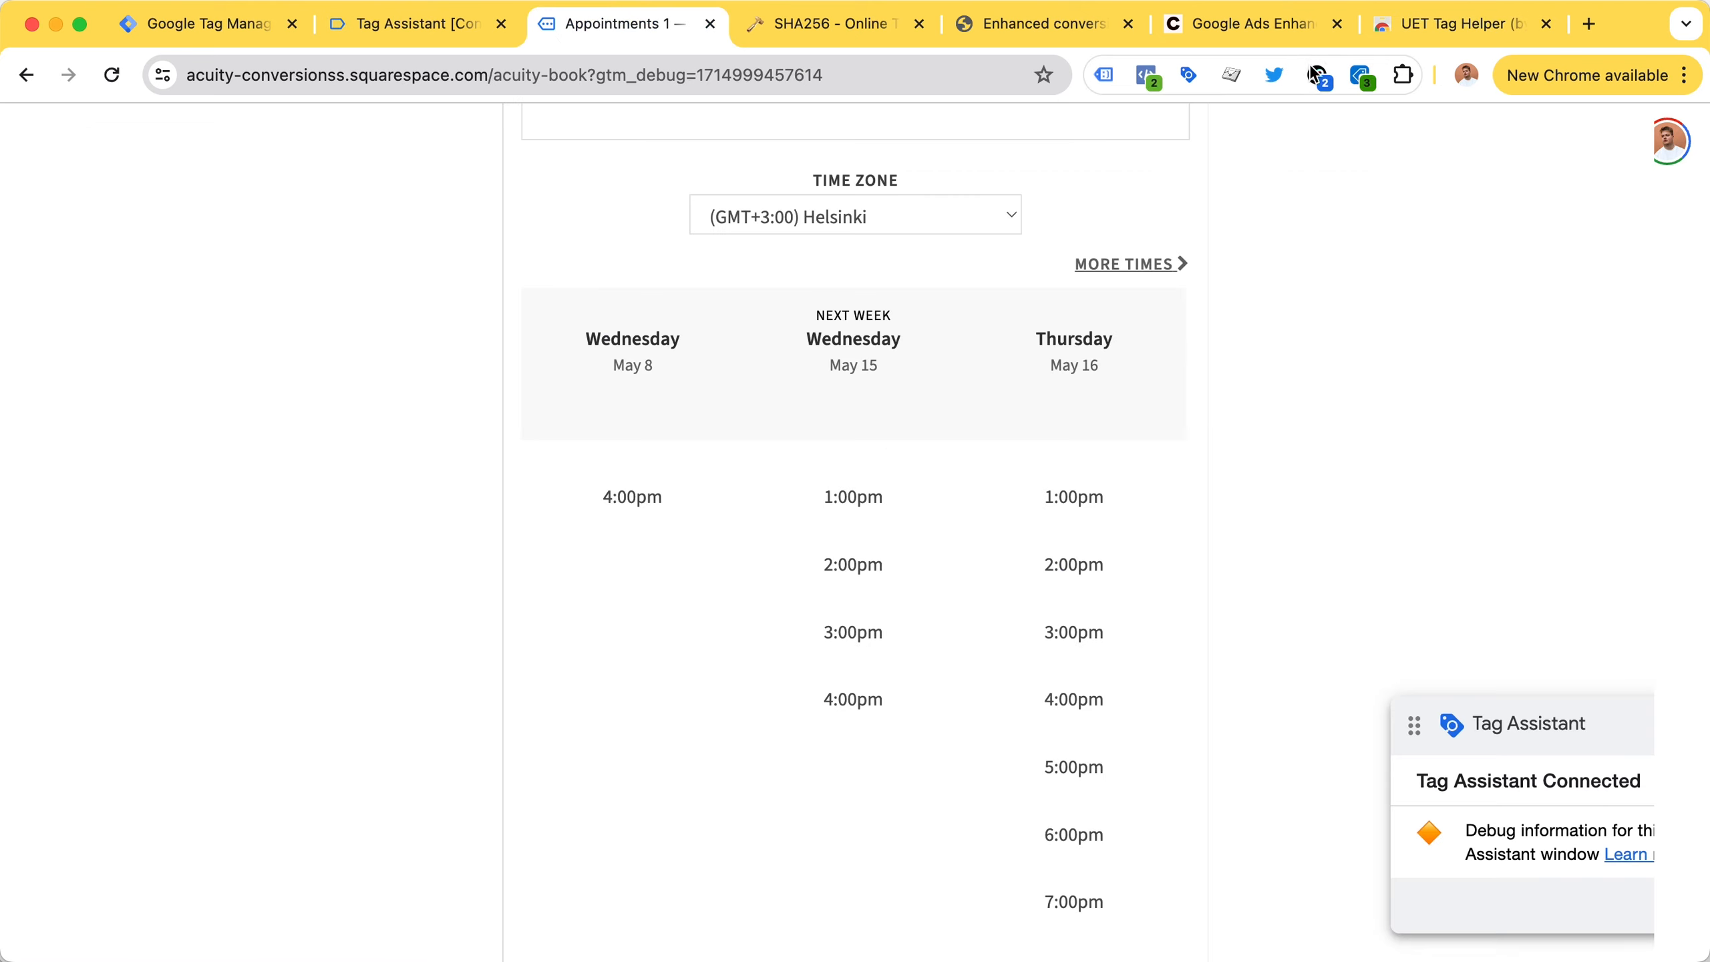
Compare the UET Tag Helper events on the Acuity booking page with the tags fired in Tag Assistant.
left_click(1361, 75)
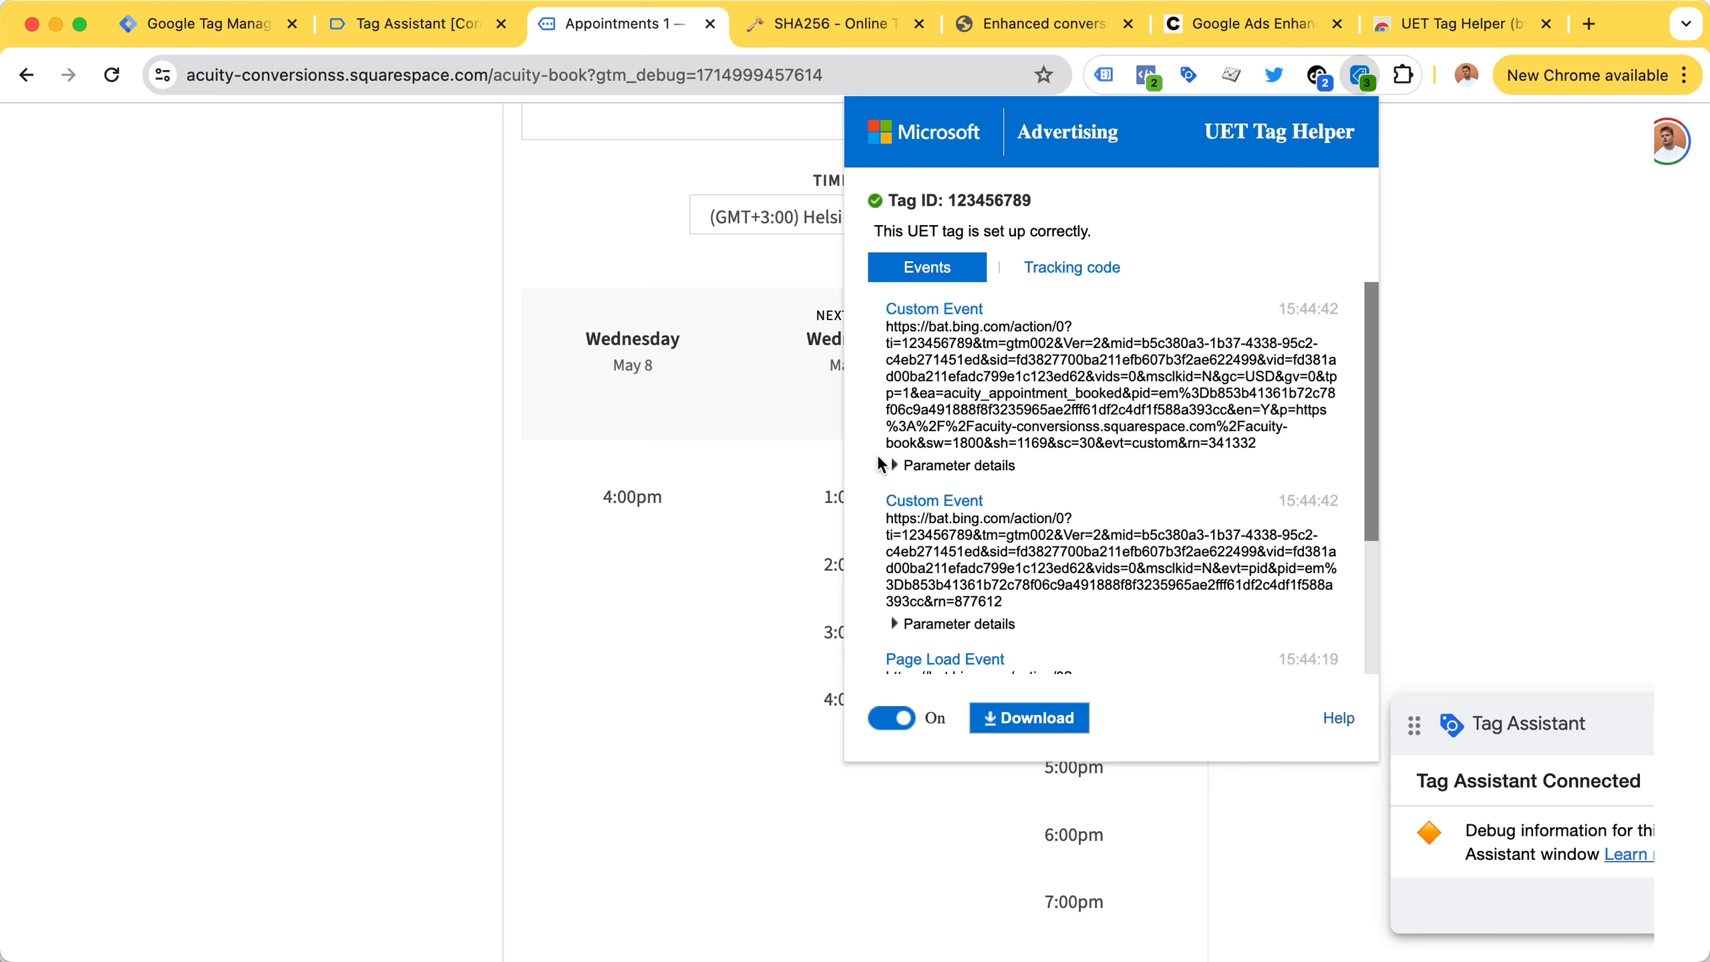
scroll(977, 367, "down", 3)
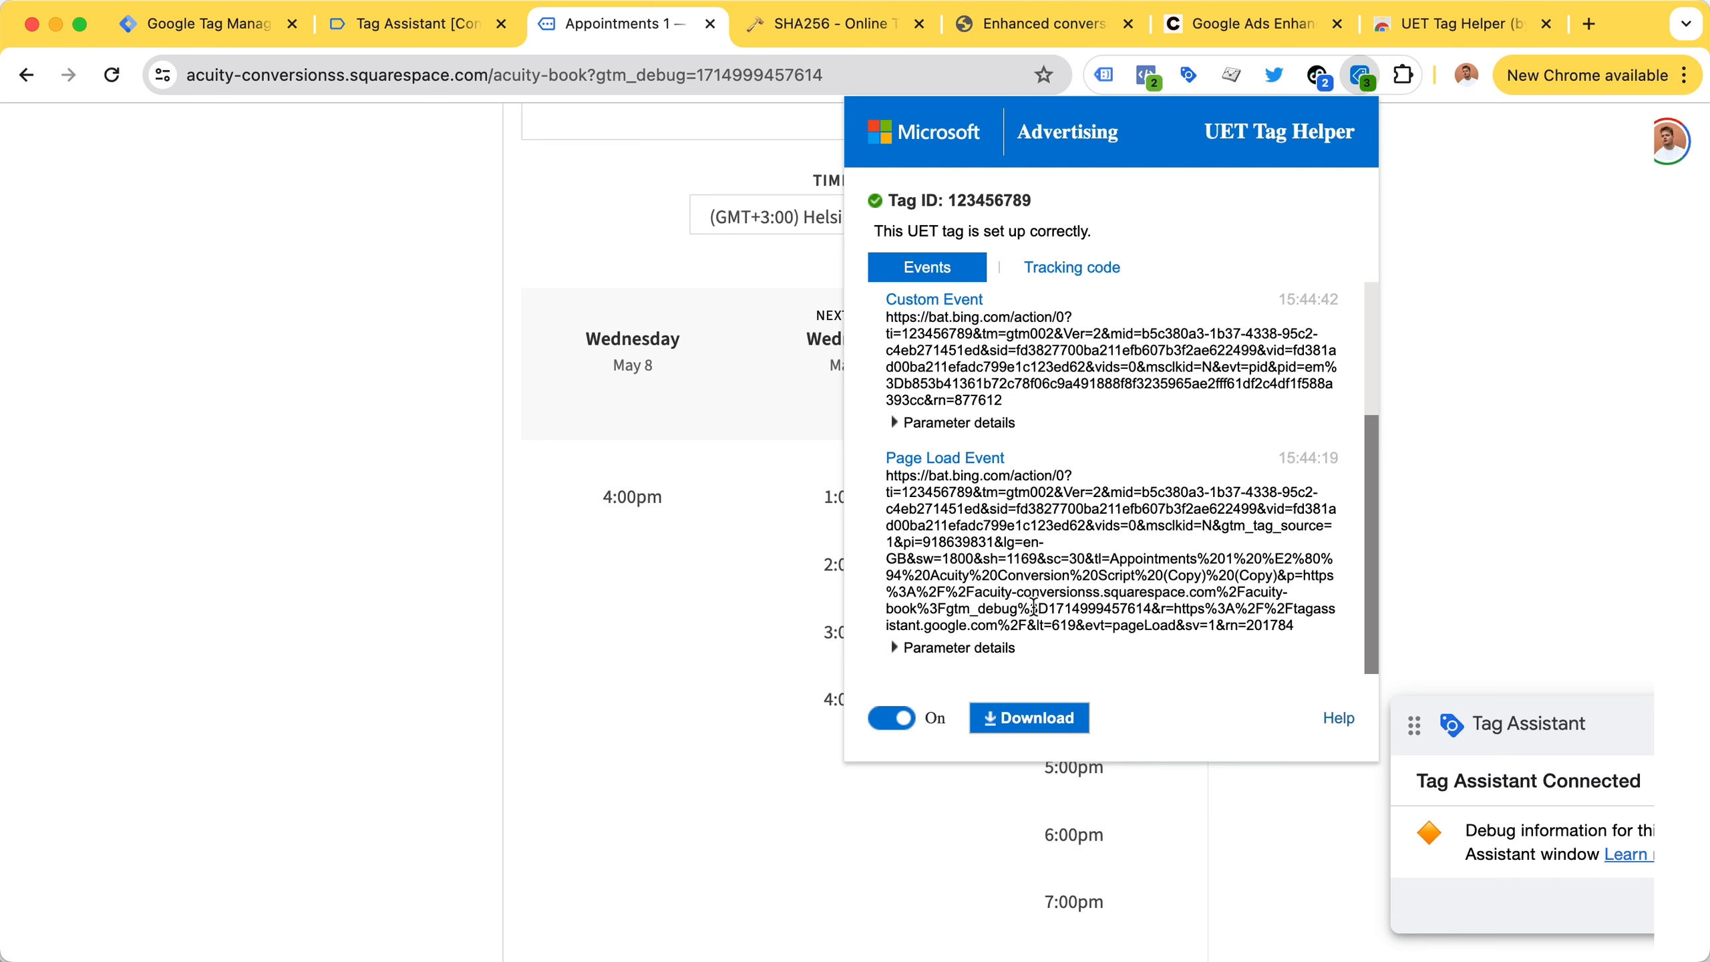
left_click(481, 42)
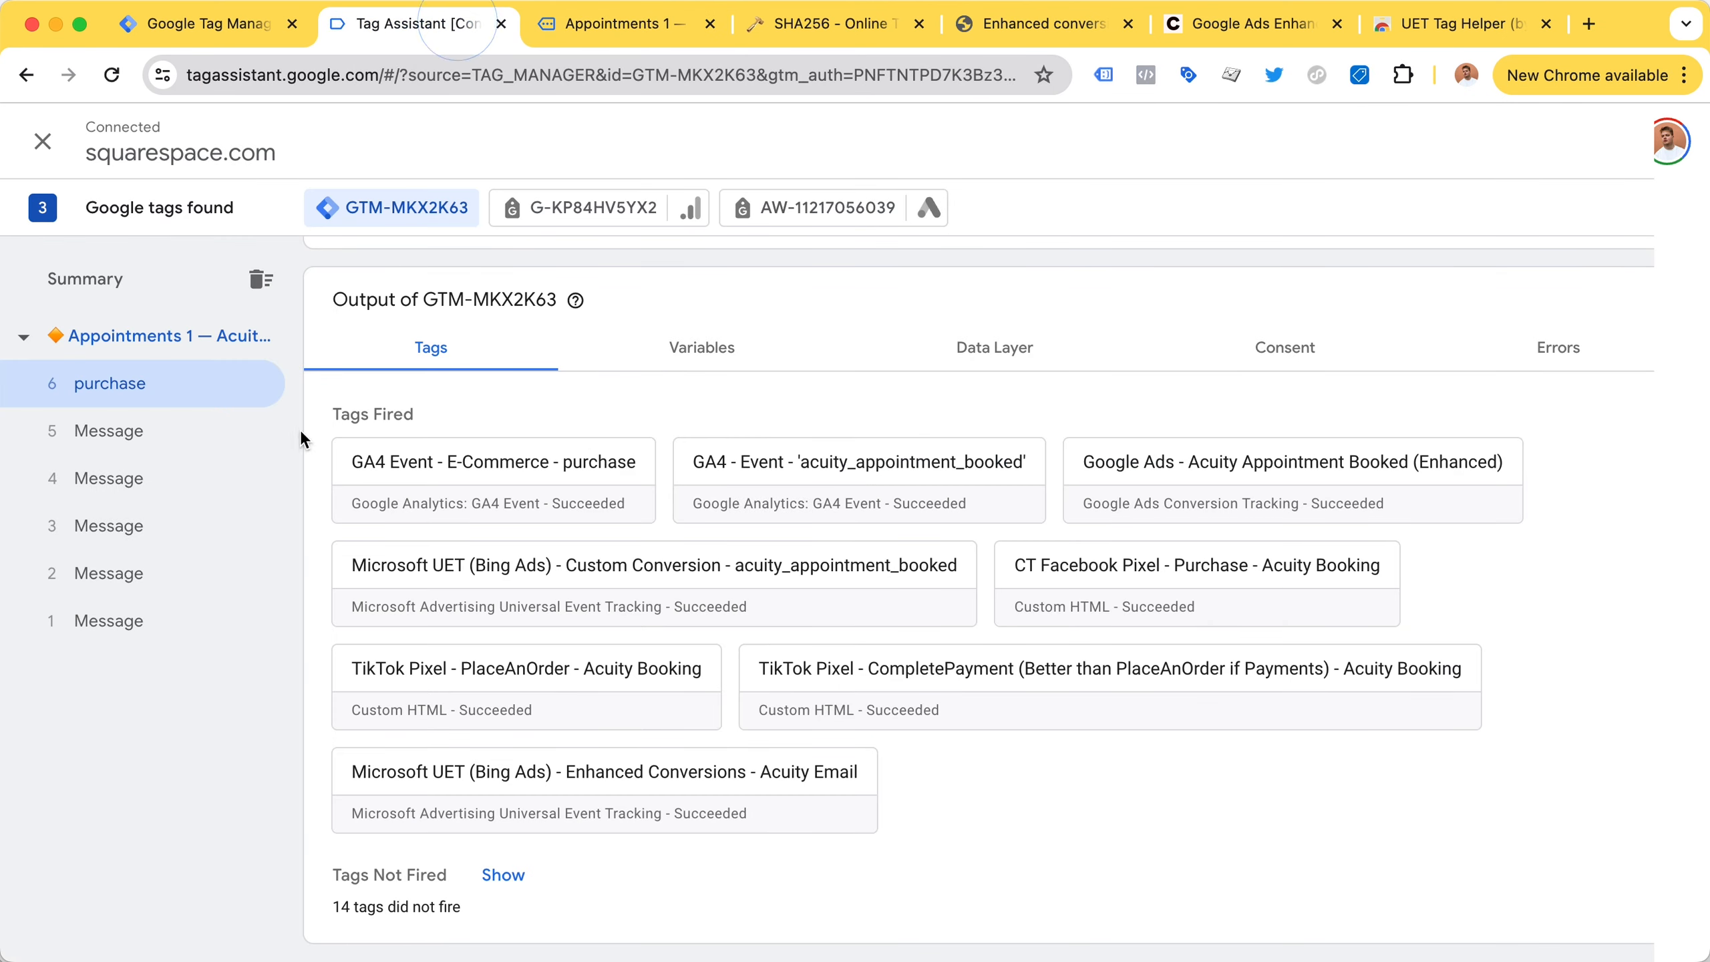
left_click(641, 24)
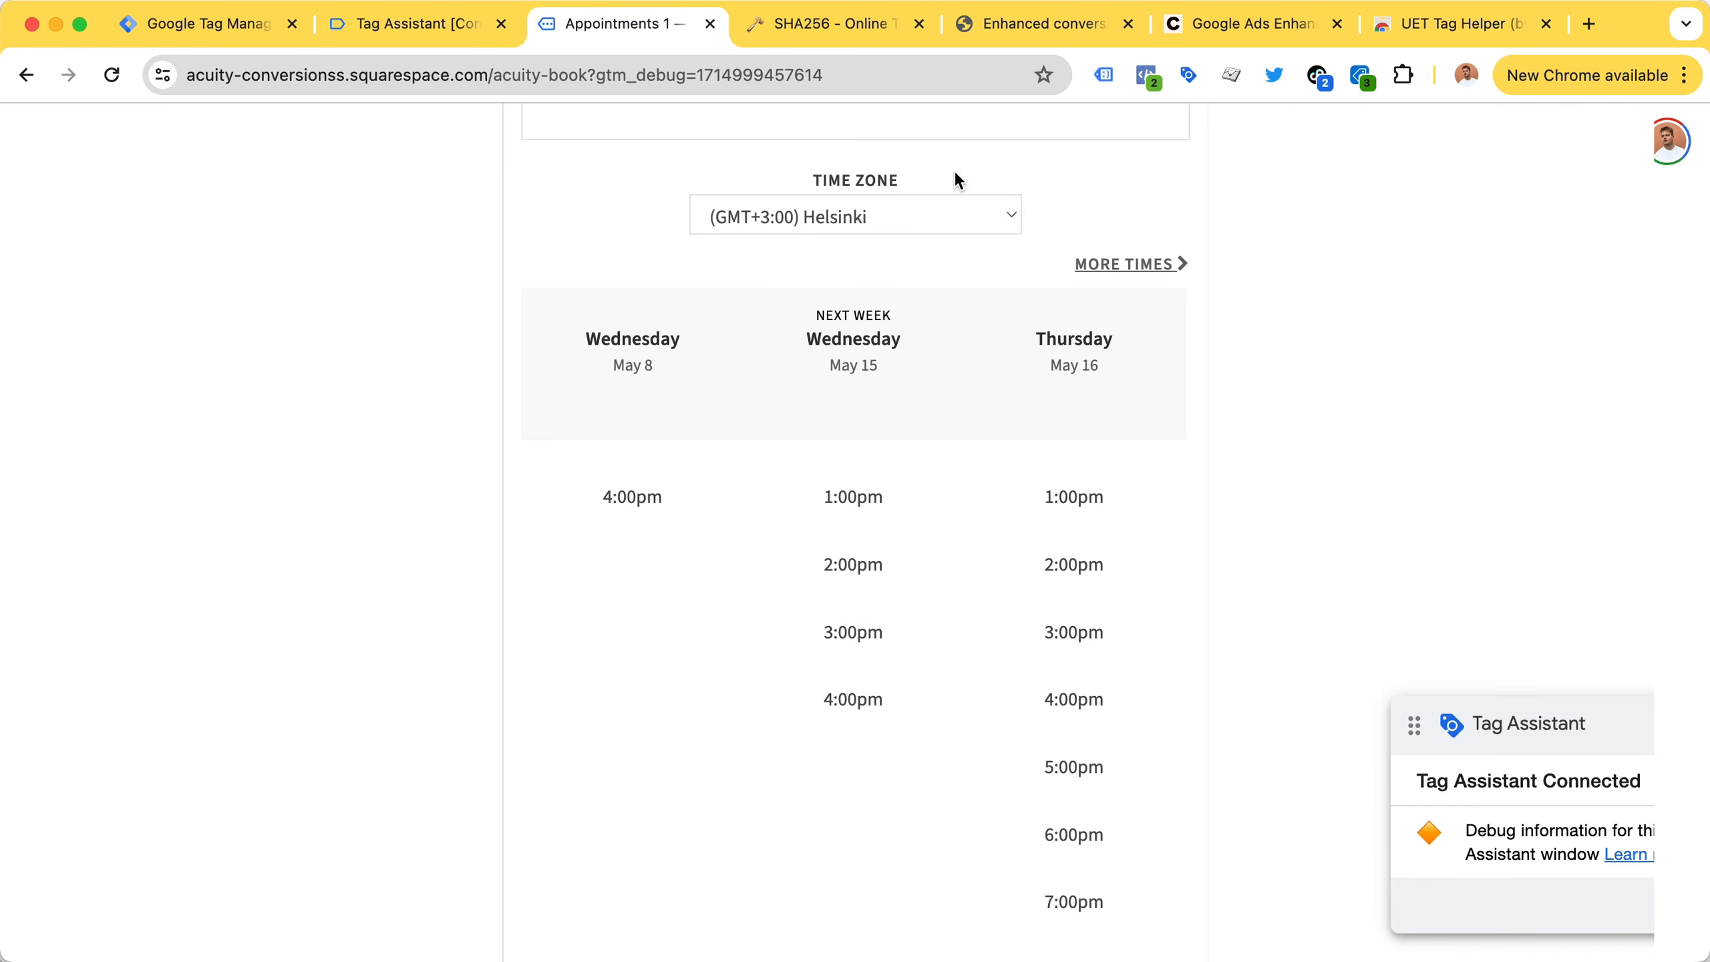
Review the booking page's custom and page load events in UET Tag Helper, highlighting the Page Load Event's timestamp.
left_click(1362, 77)
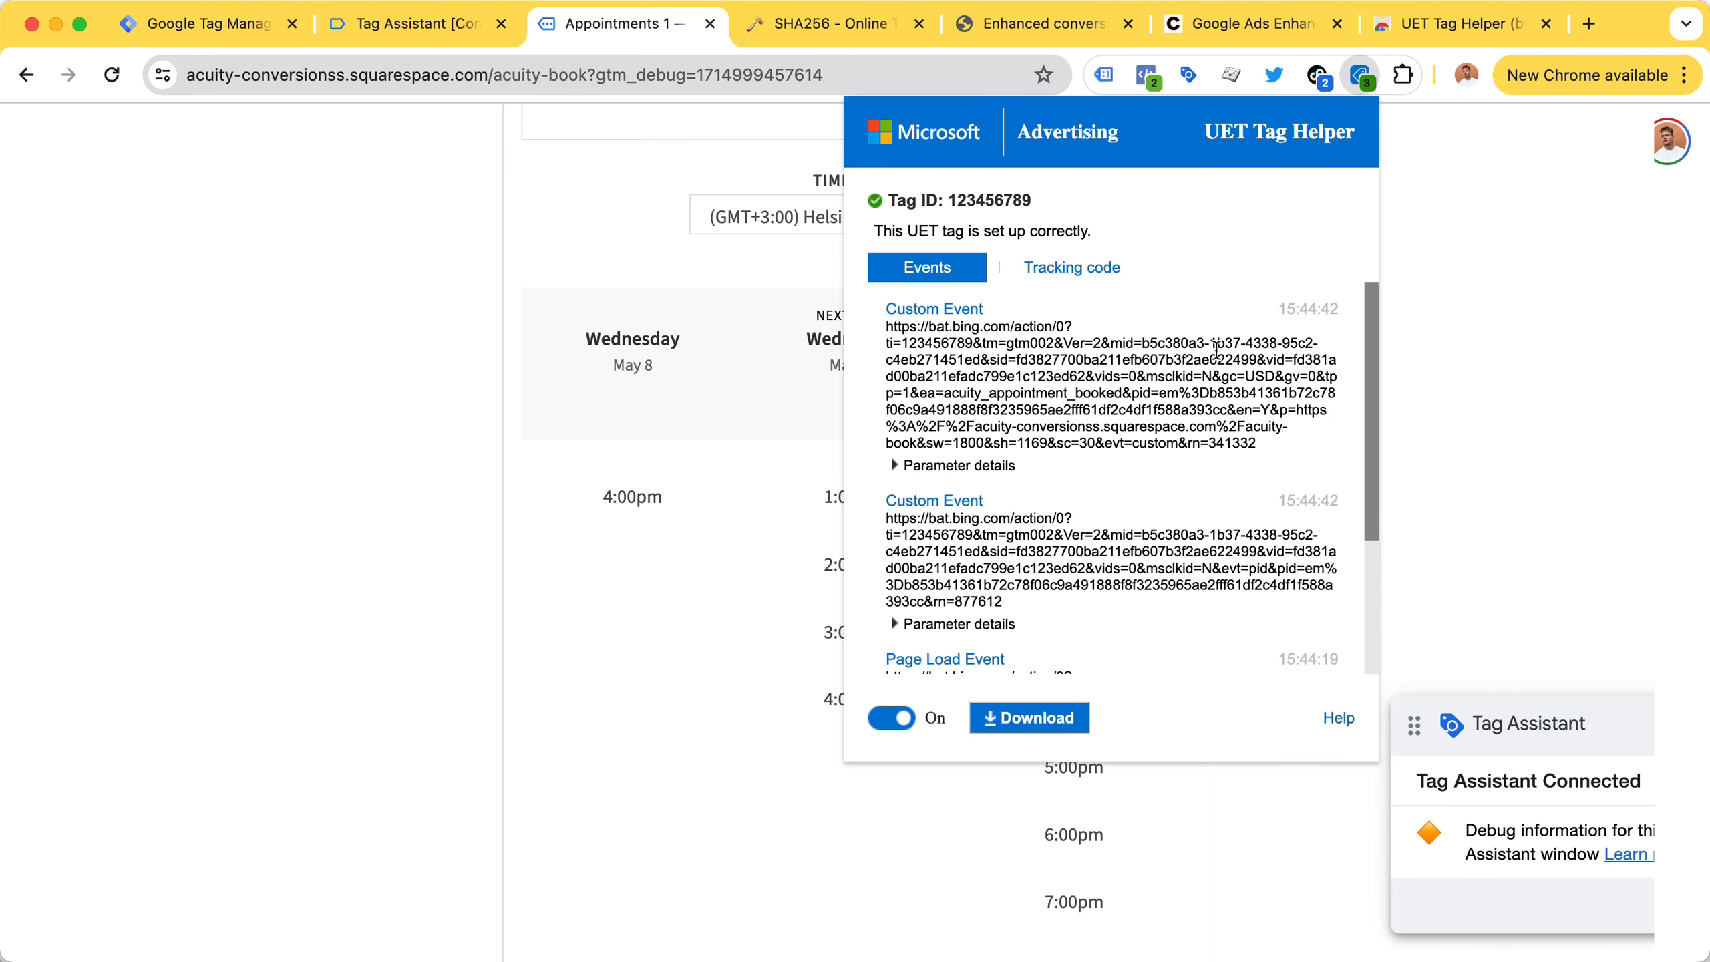
scroll(1202, 552, "down", 3)
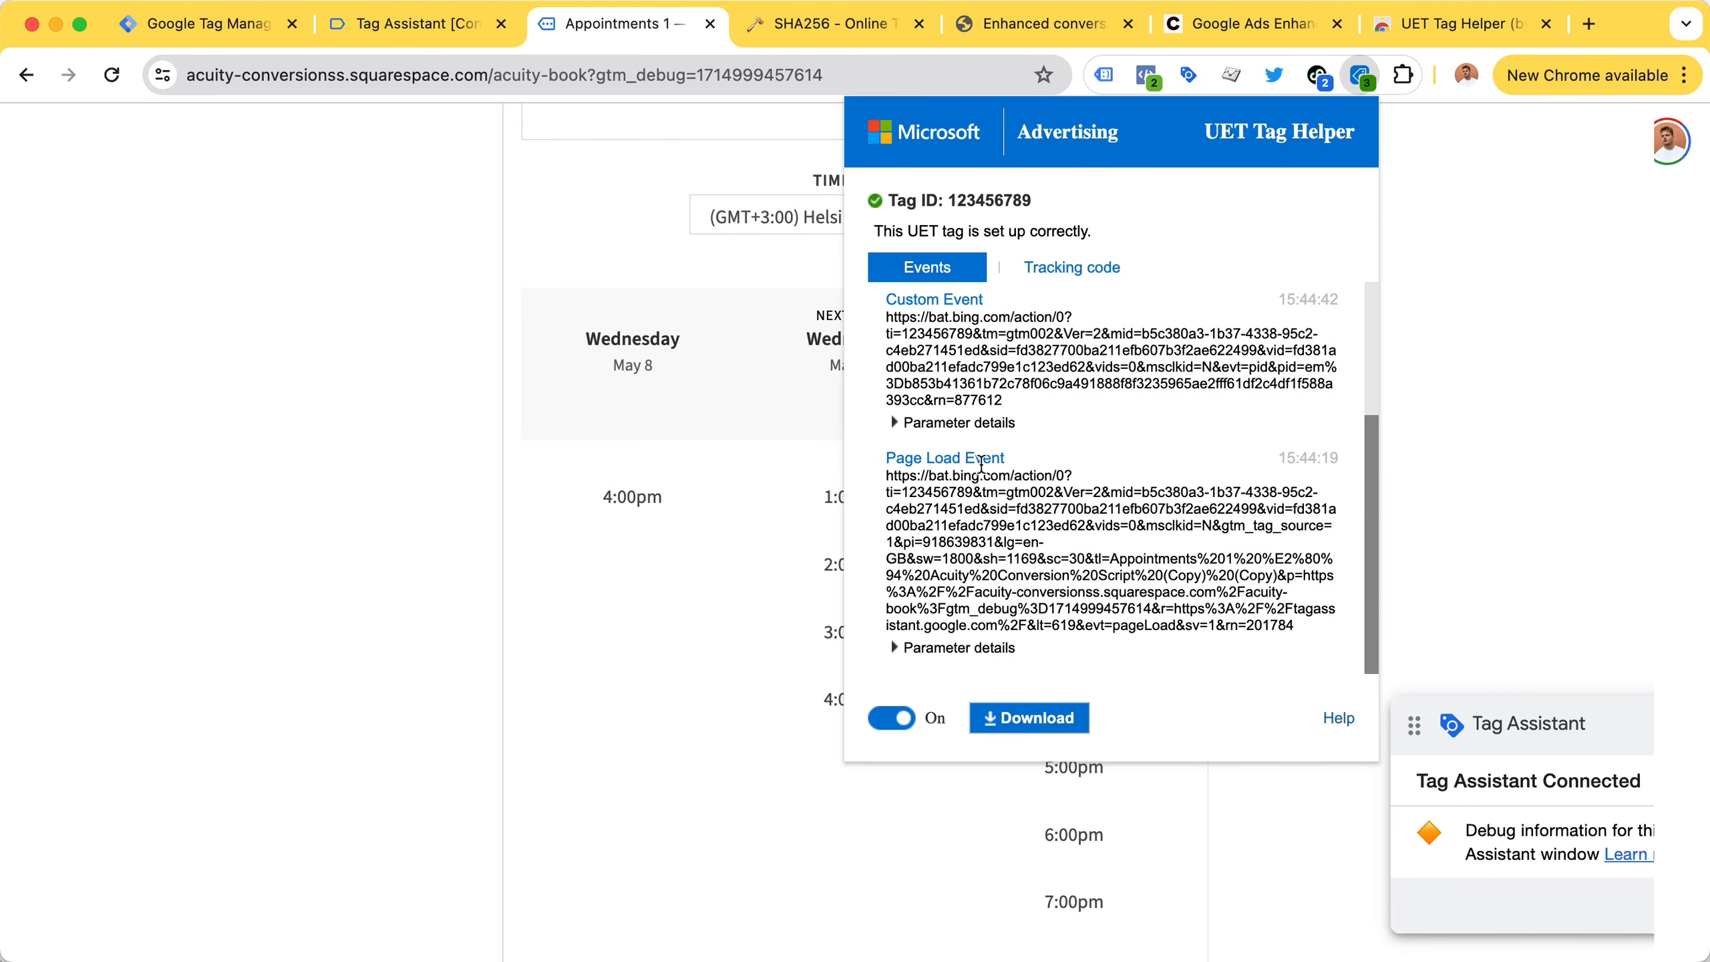
scroll(1059, 558, "up", 2)
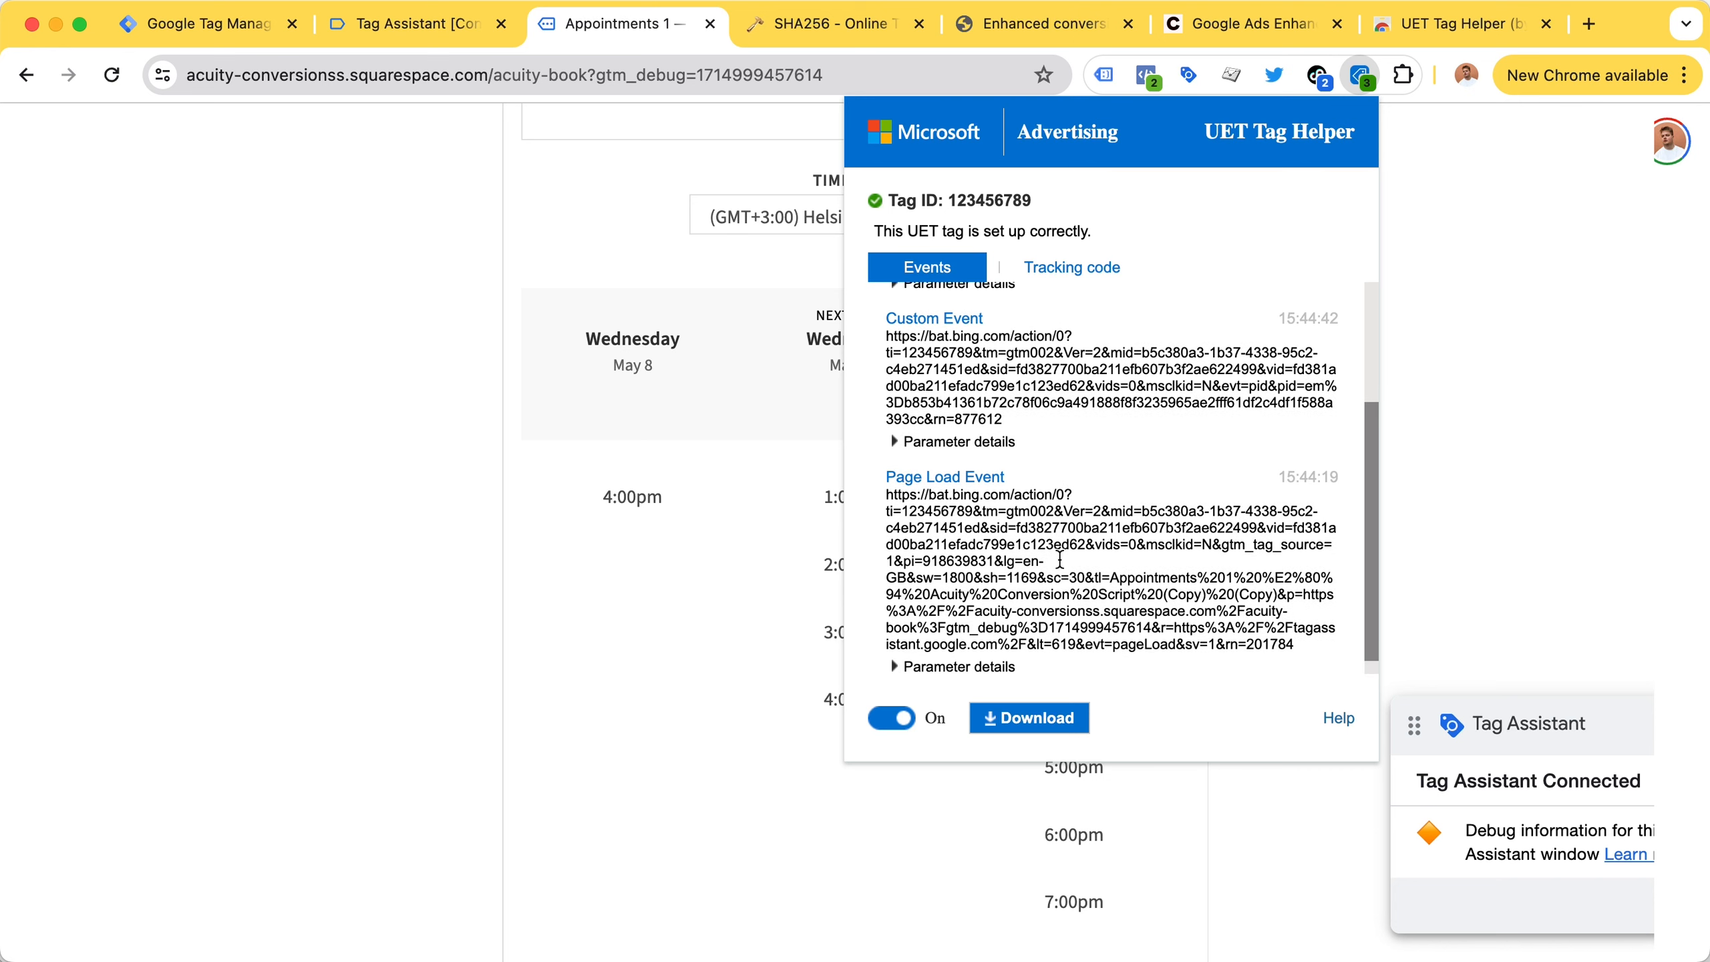
scroll(1059, 558, "down", 2)
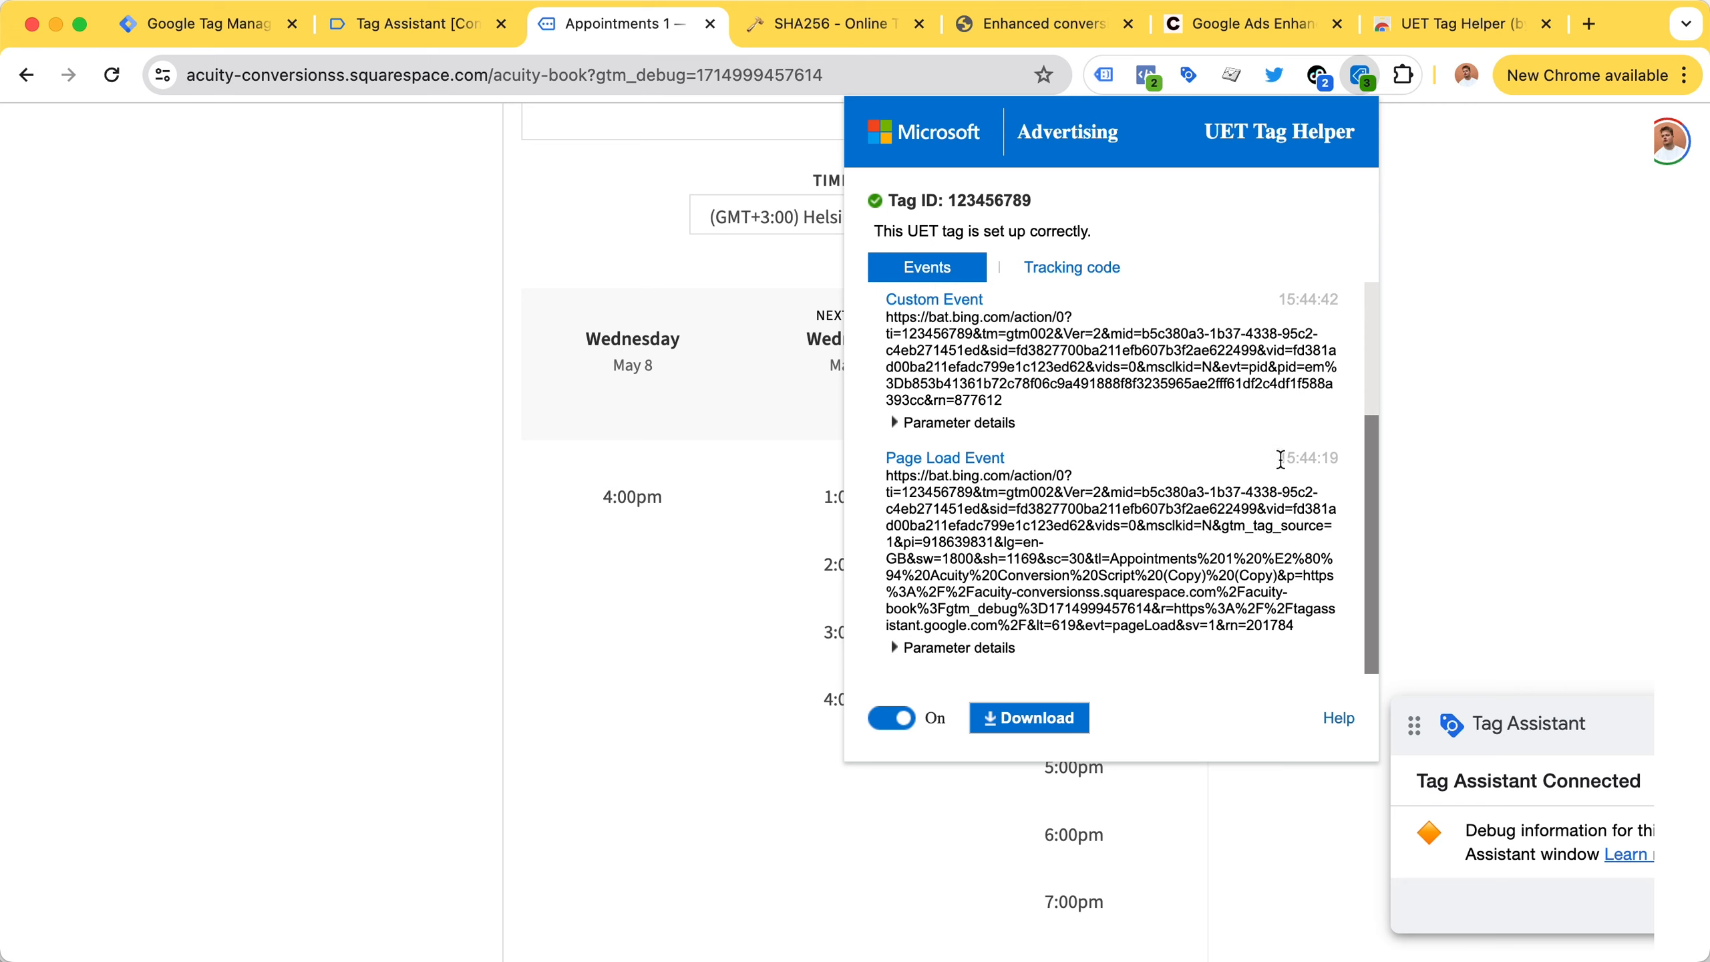
left_click_drag(1280, 460, 1334, 459)
double_click(1337, 454)
scroll(1101, 525, "up", 5)
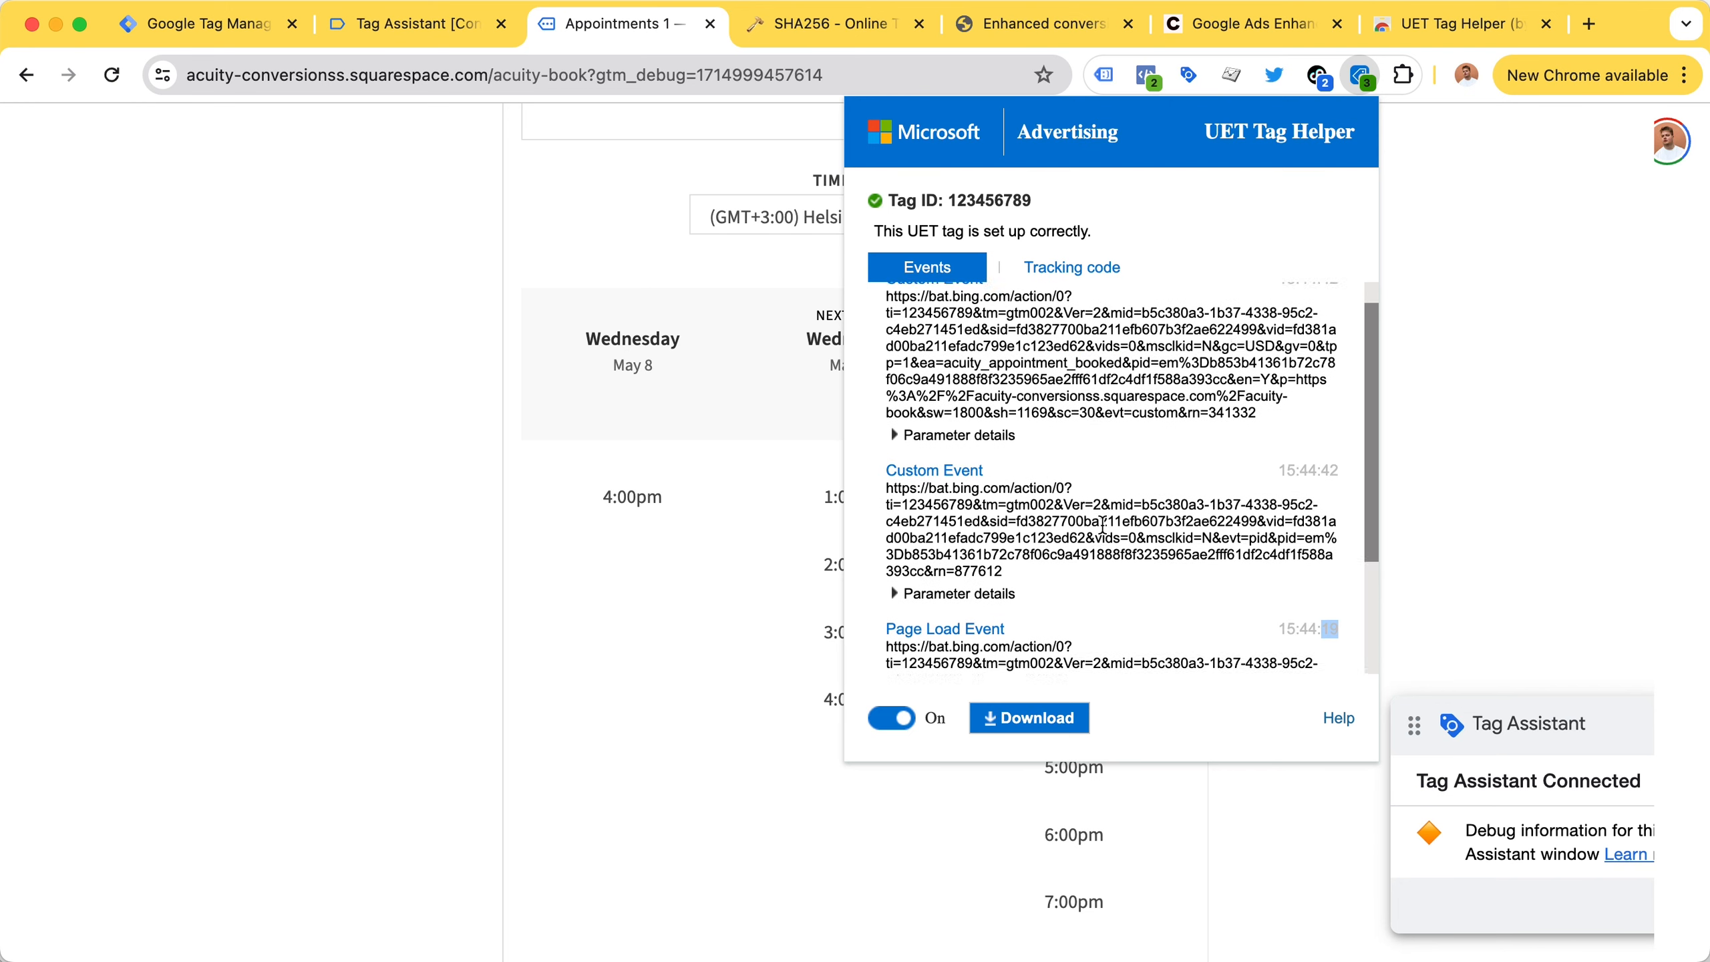
scroll(1193, 531, "down", 1)
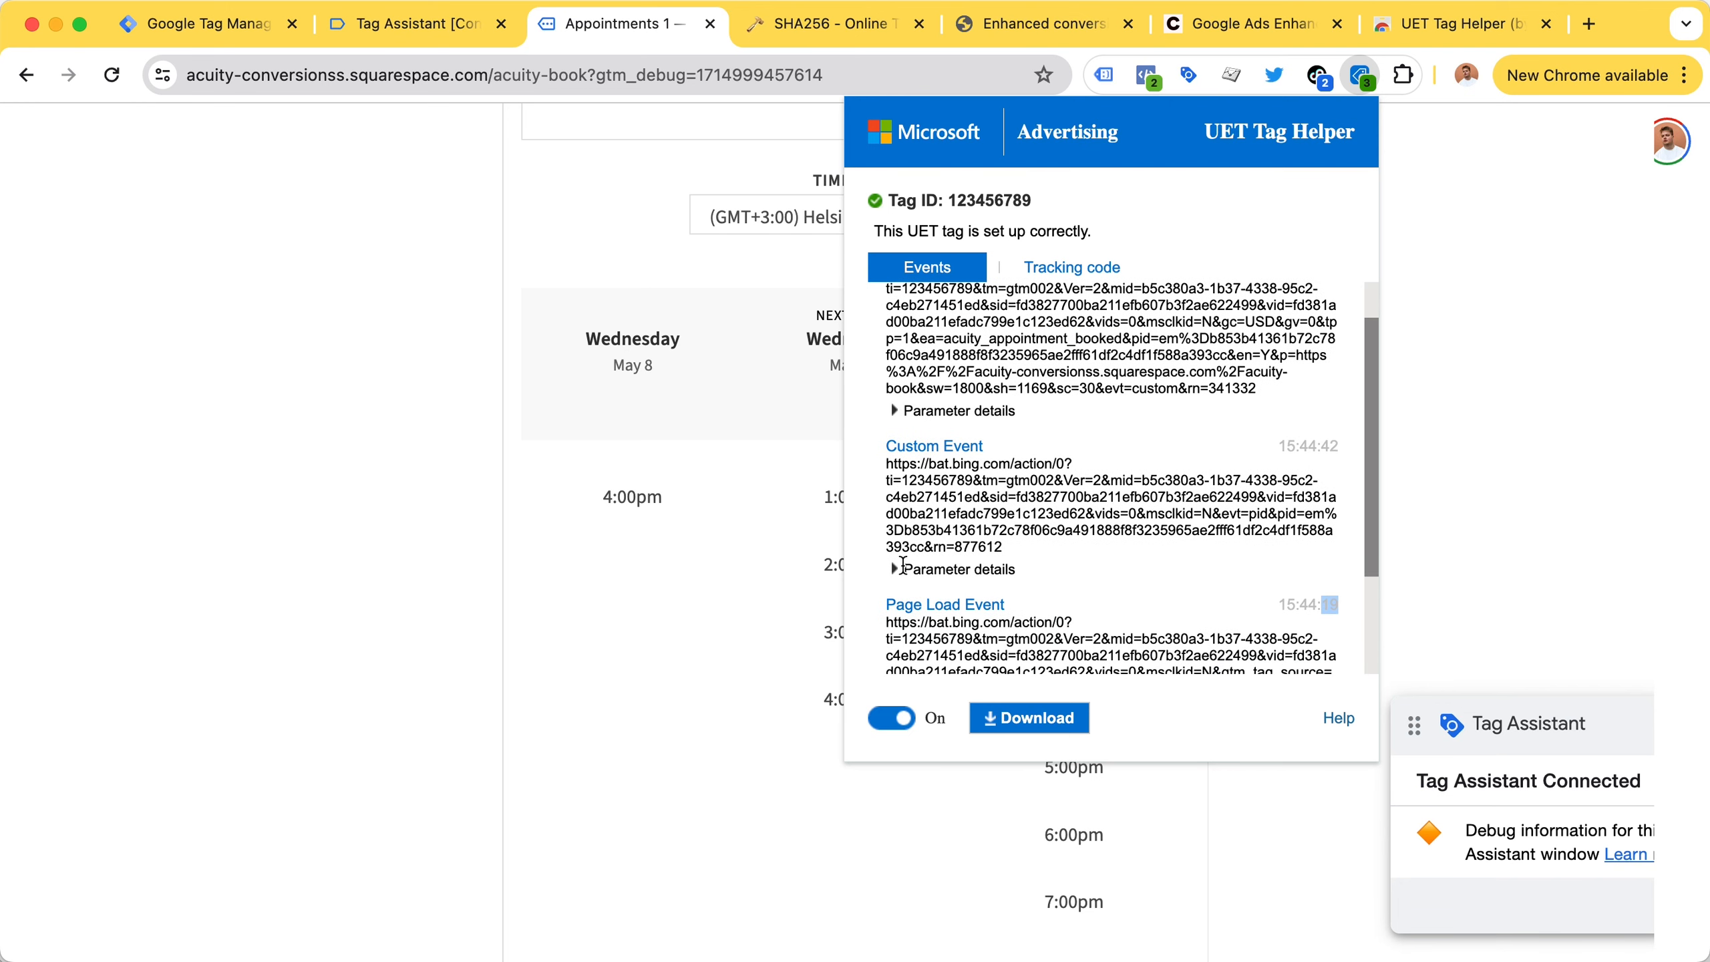
Examine the parameter details of the enhanced conversion custom event with event type pid, then collapse them.
left_click(895, 565)
scroll(985, 517, "down", 2)
scroll(985, 517, "down", 4)
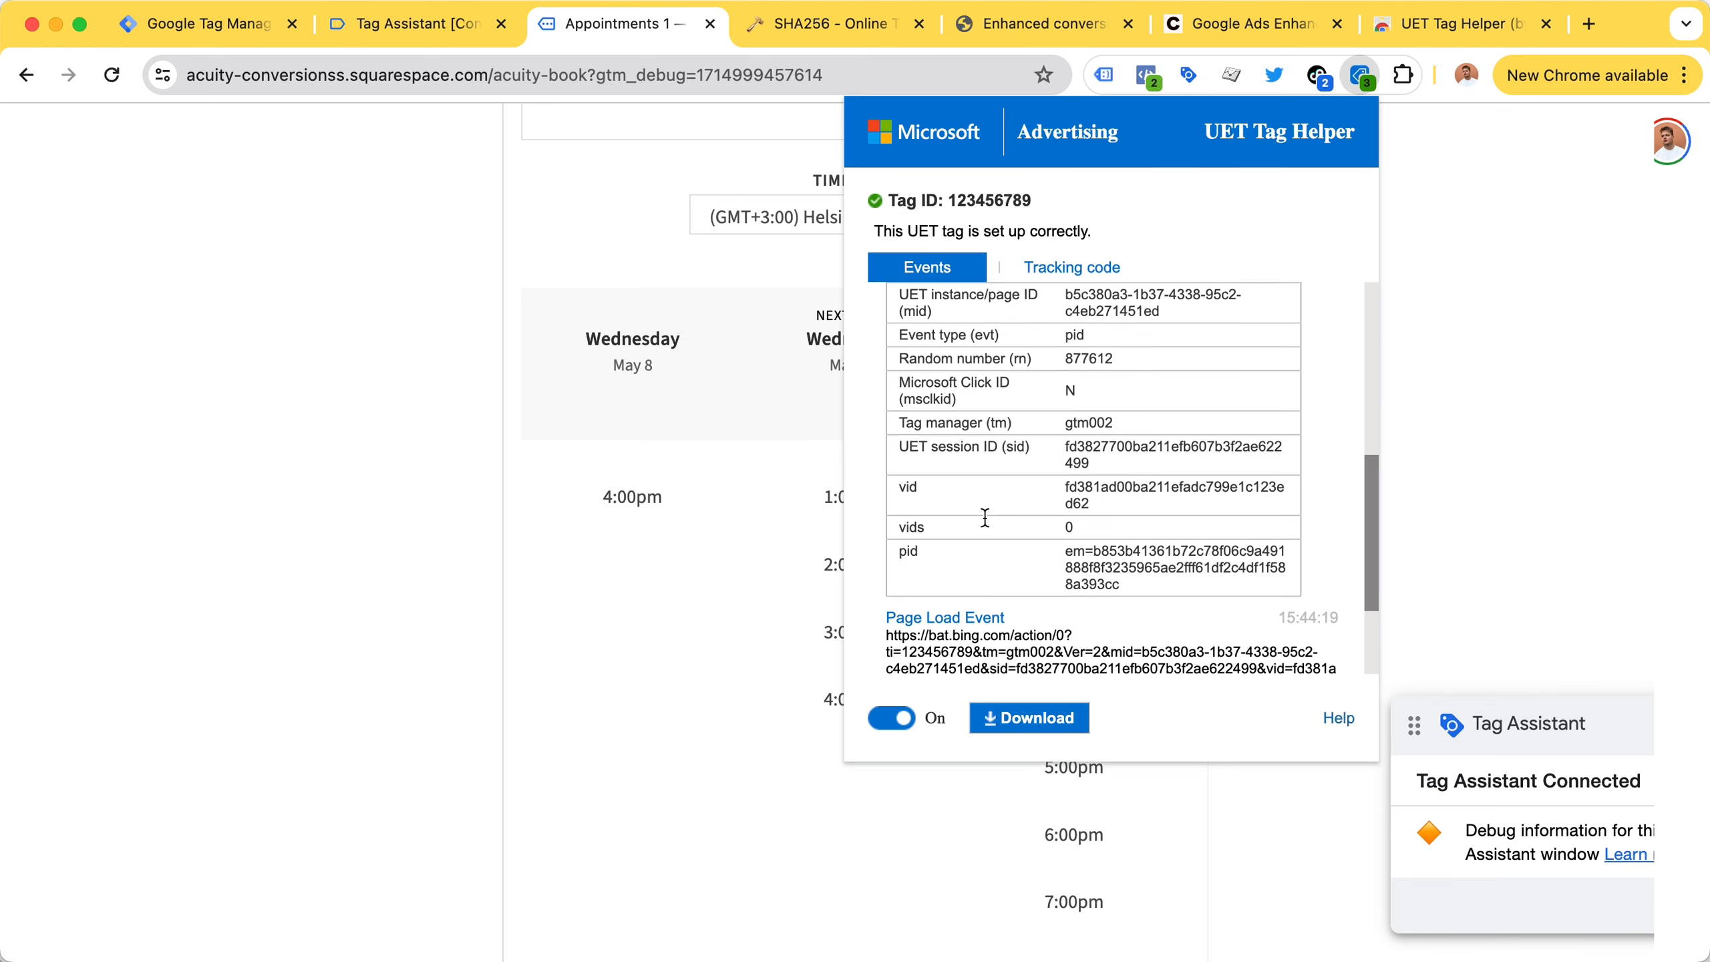
scroll(985, 523, "up", 4)
left_click(895, 465)
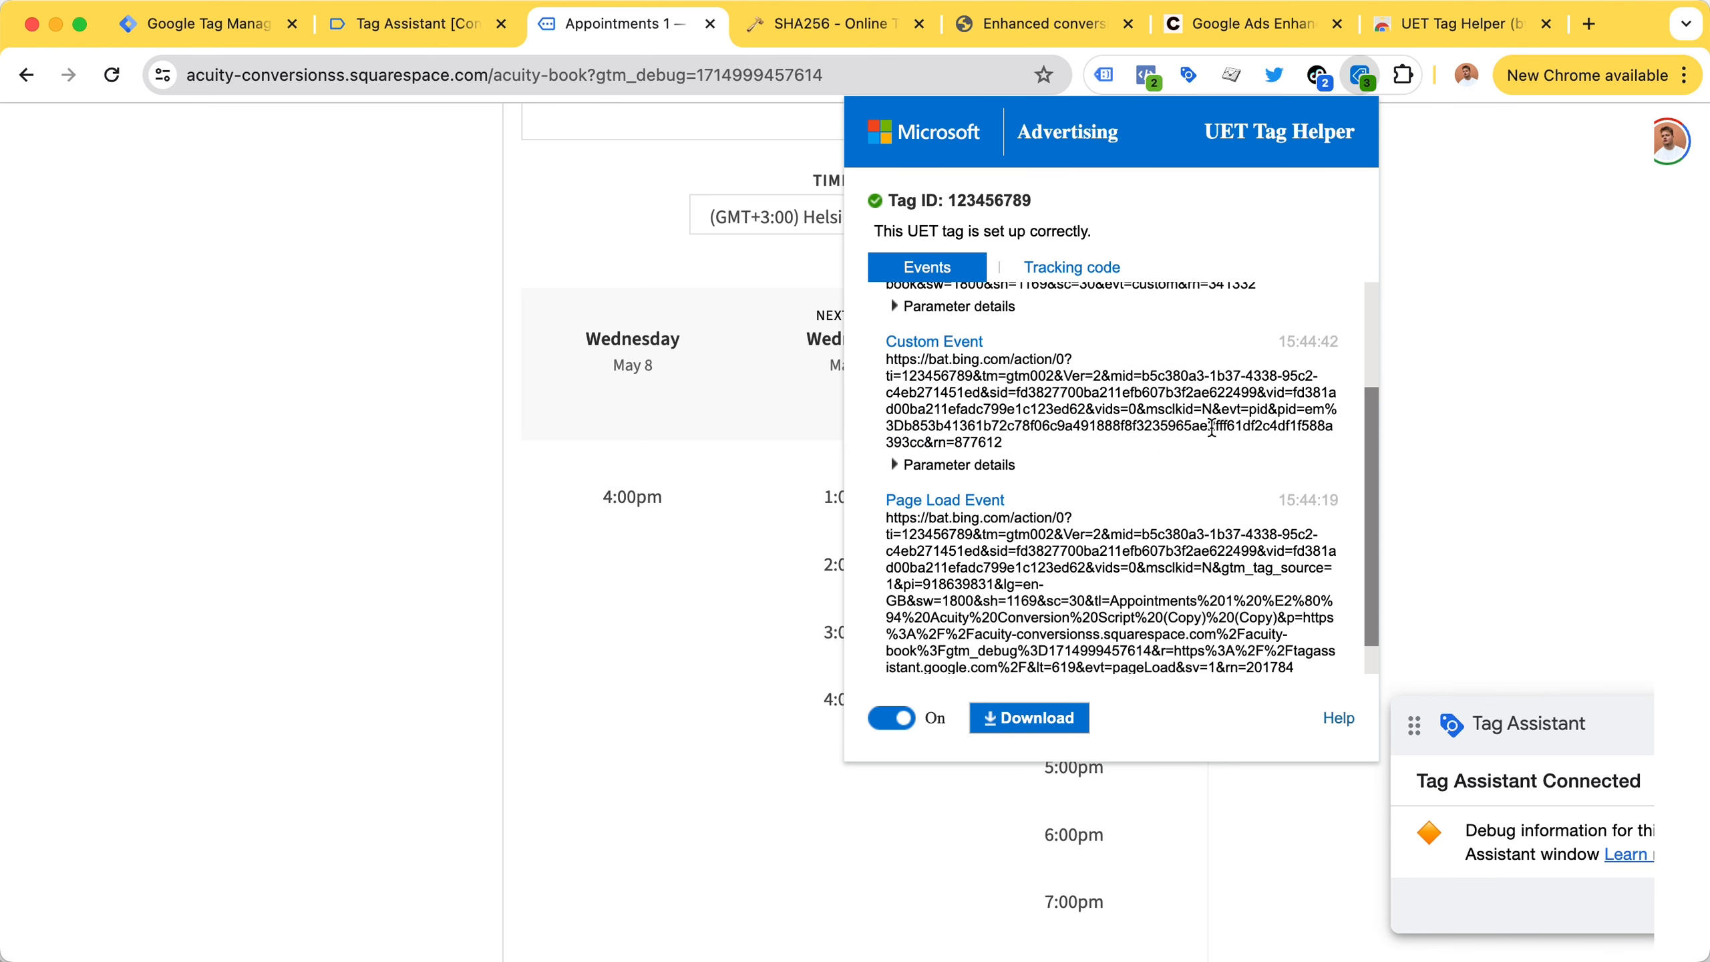
left_click(895, 461)
scroll(1026, 449, "down", 2)
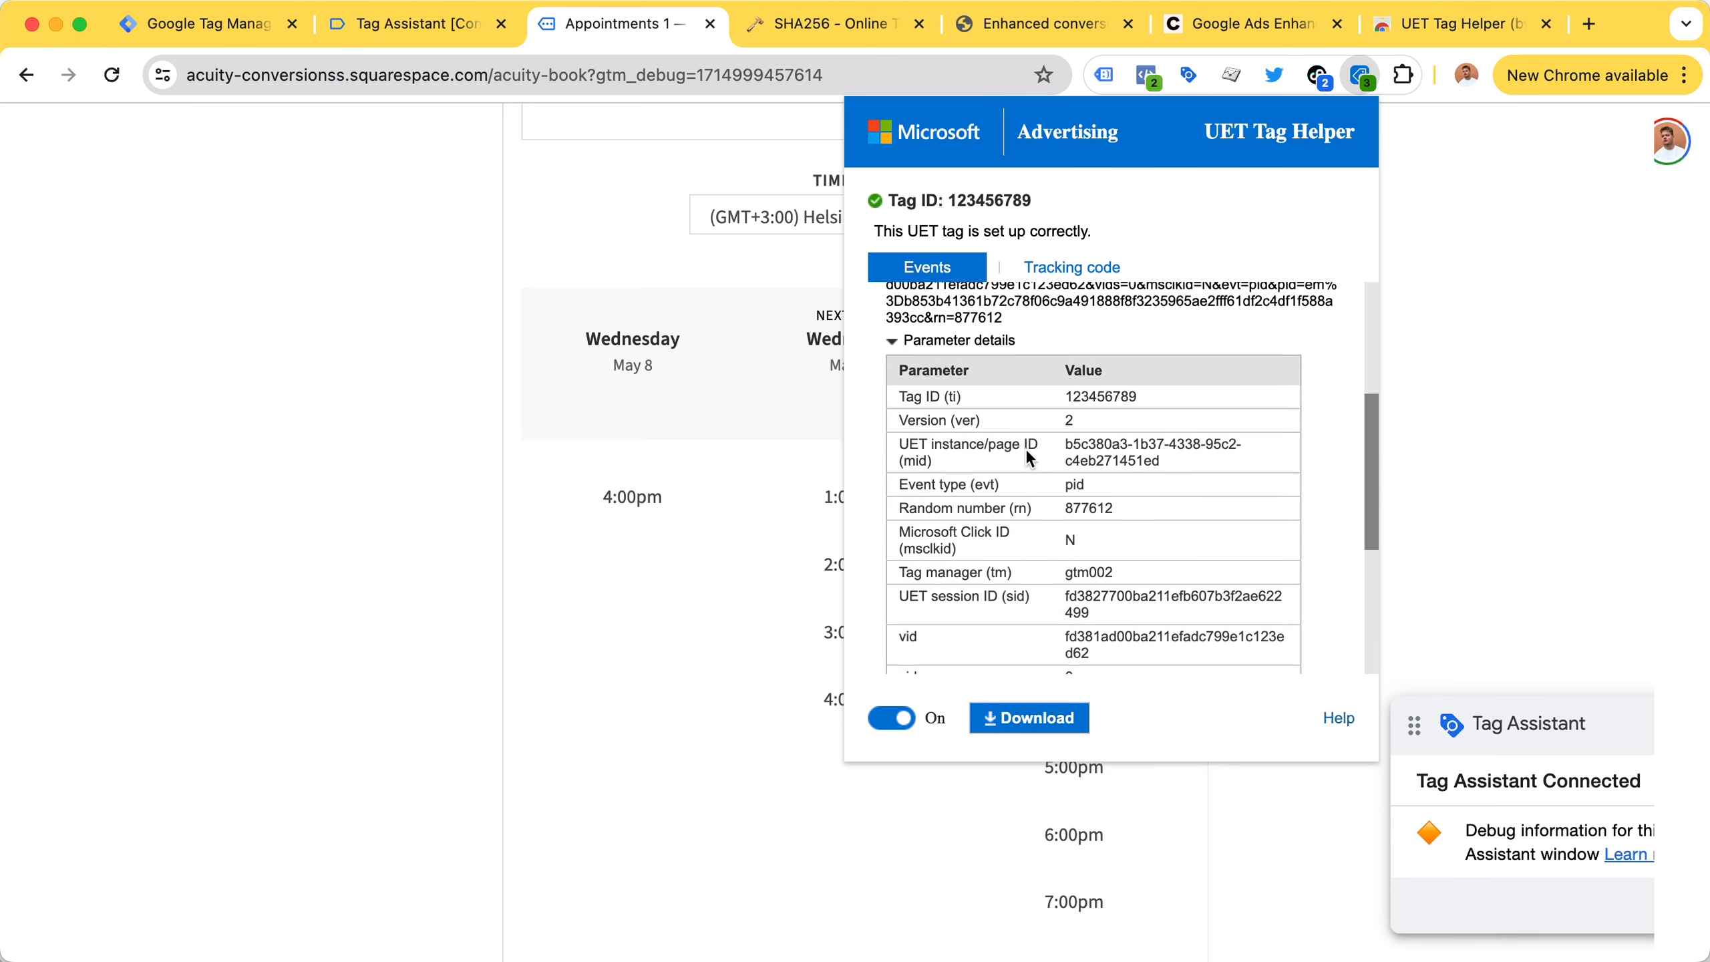
scroll(990, 522, "up", 4)
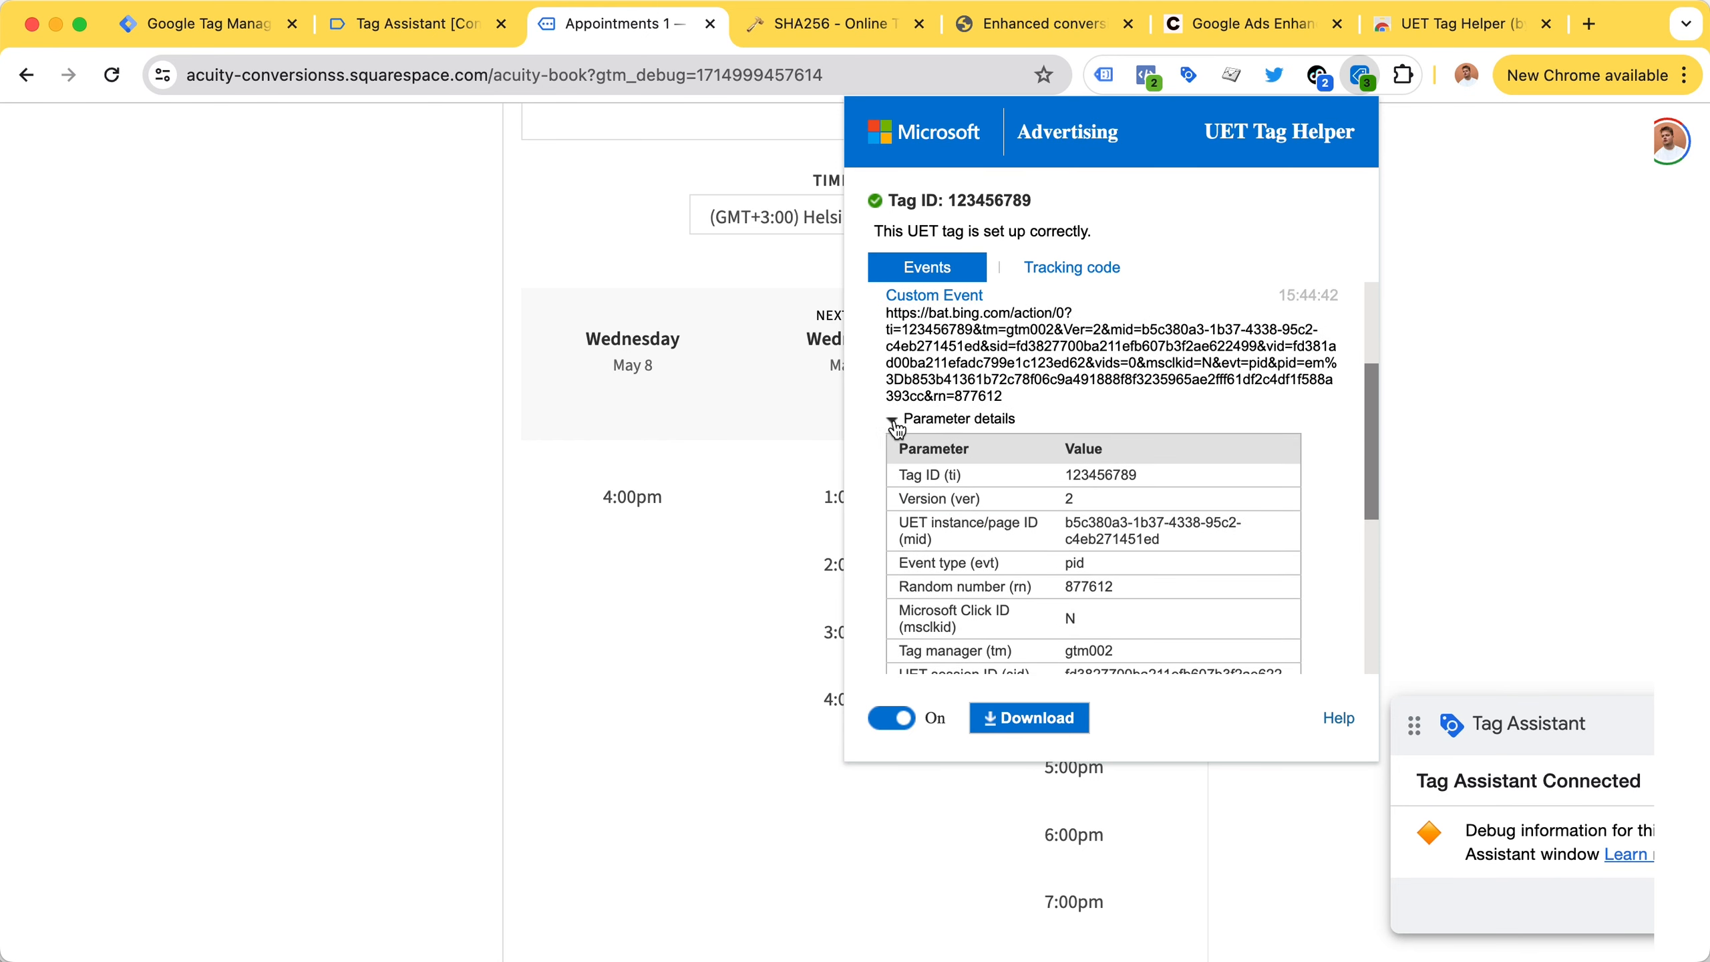
left_click(896, 422)
scroll(894, 426, "up", 3)
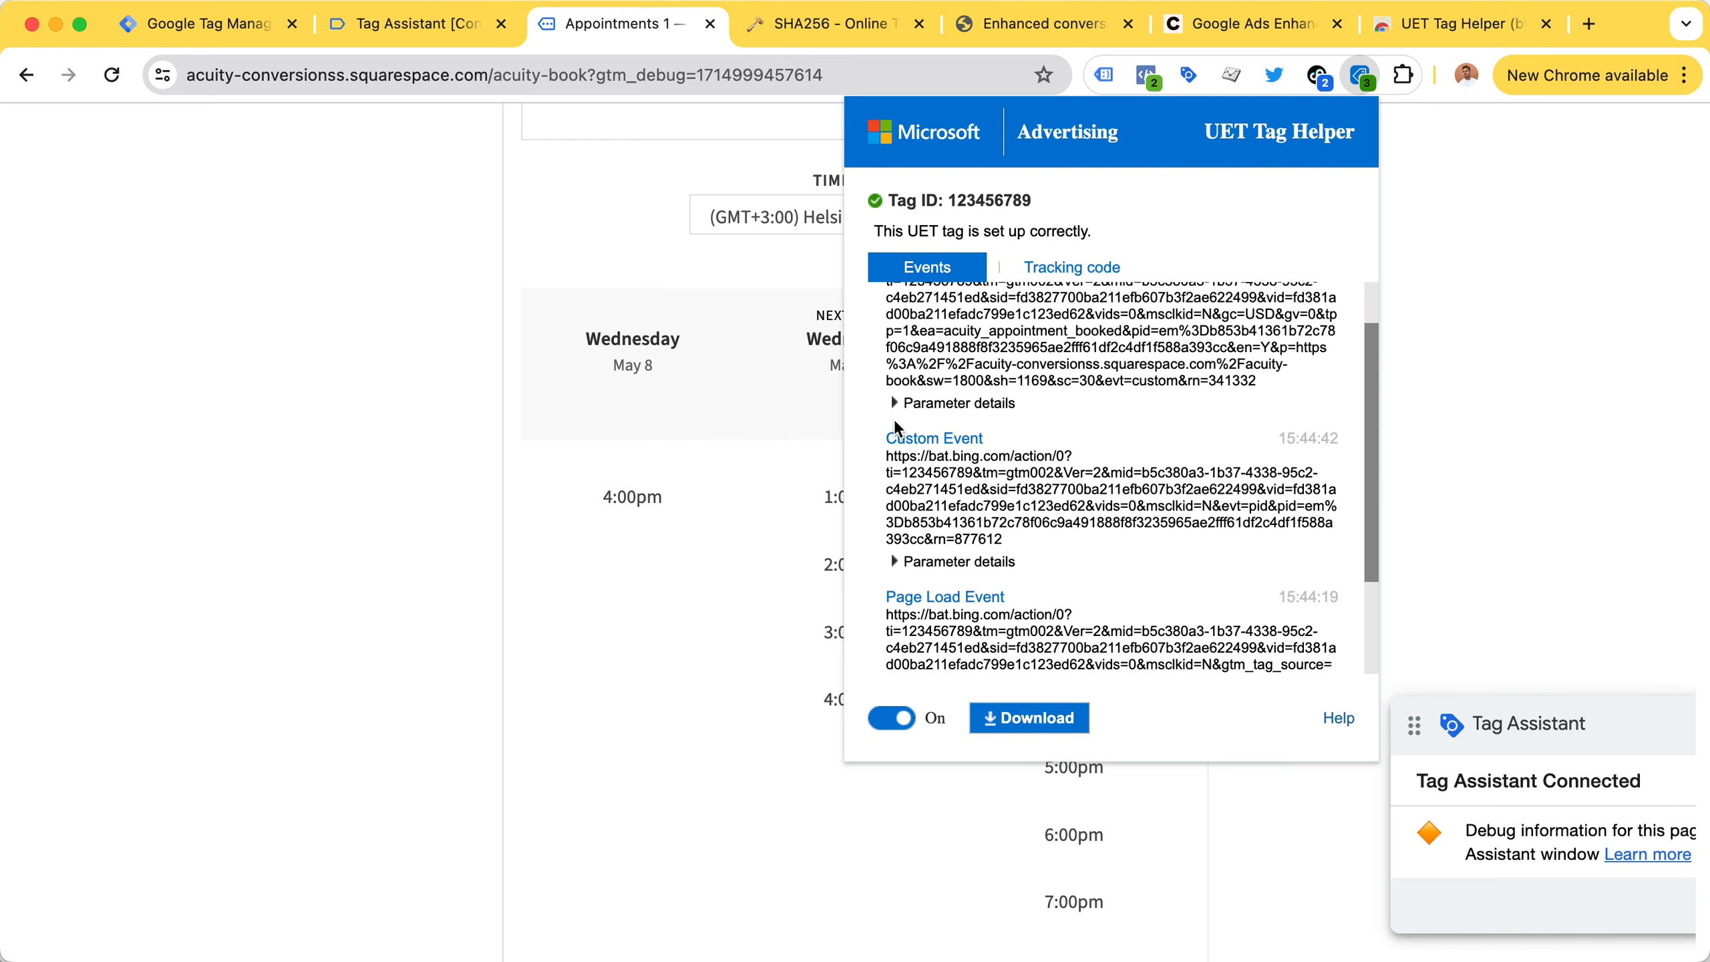
Inspect the appointment custom event's parameter details and highlight its event action acuity_appointment_booked.
scroll(895, 377, "up", 2)
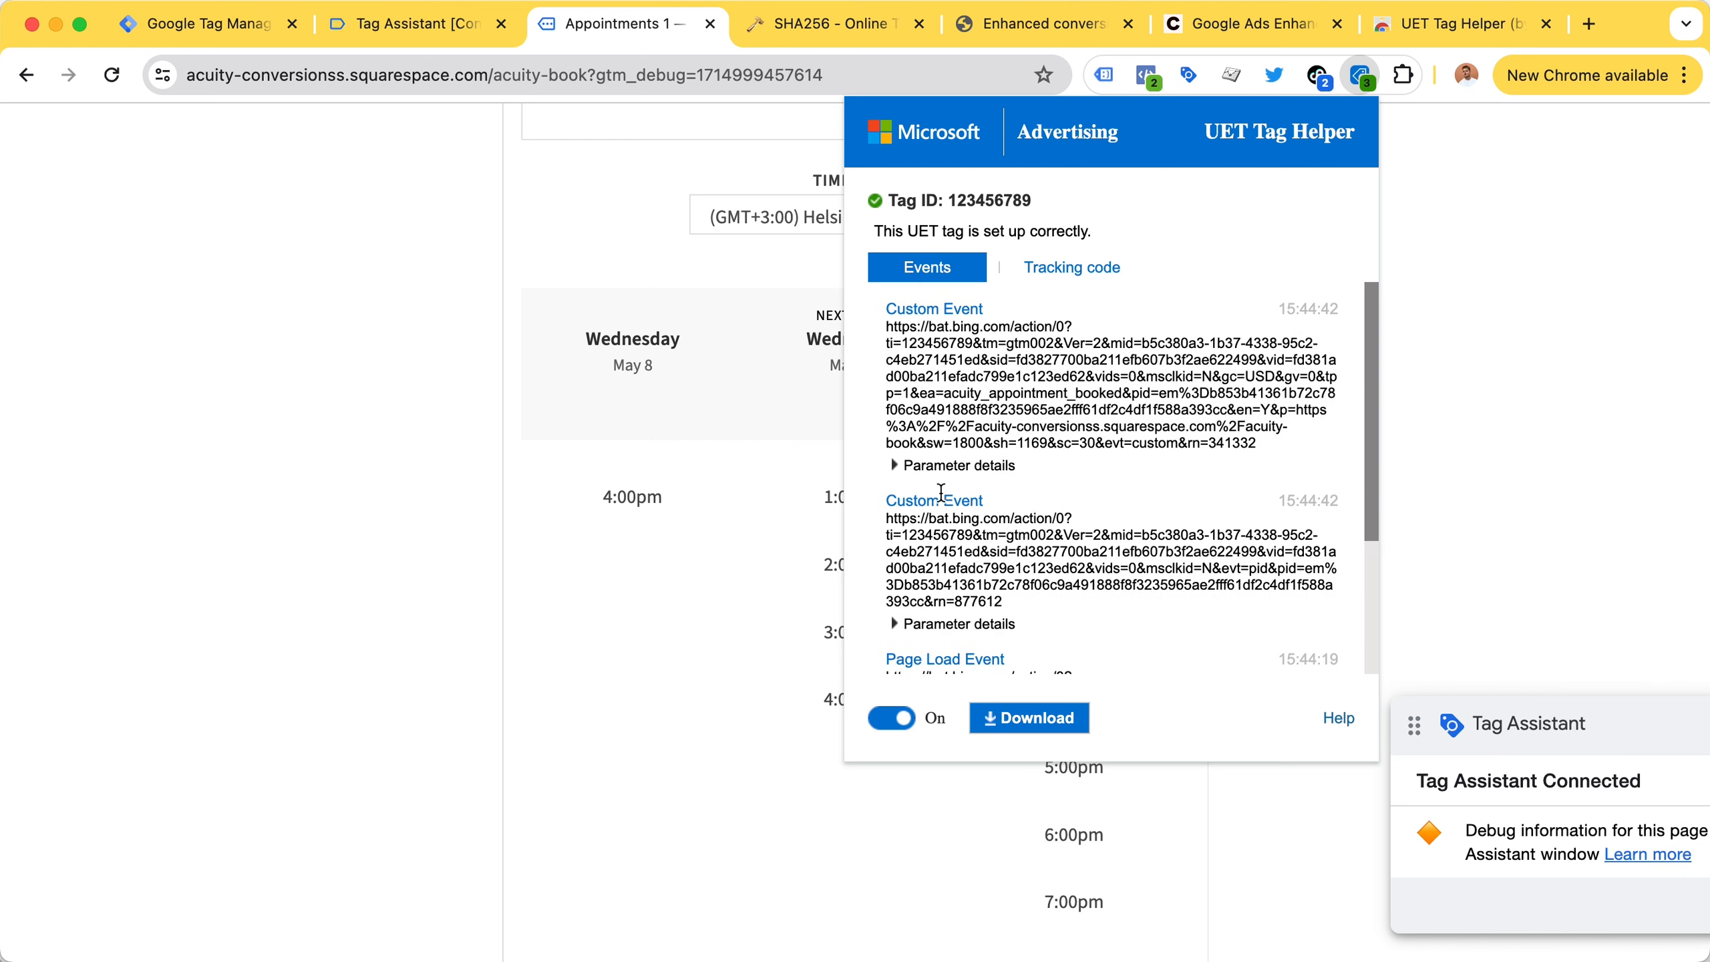
scroll(940, 491, "down", 3)
scroll(946, 534, "up", 2)
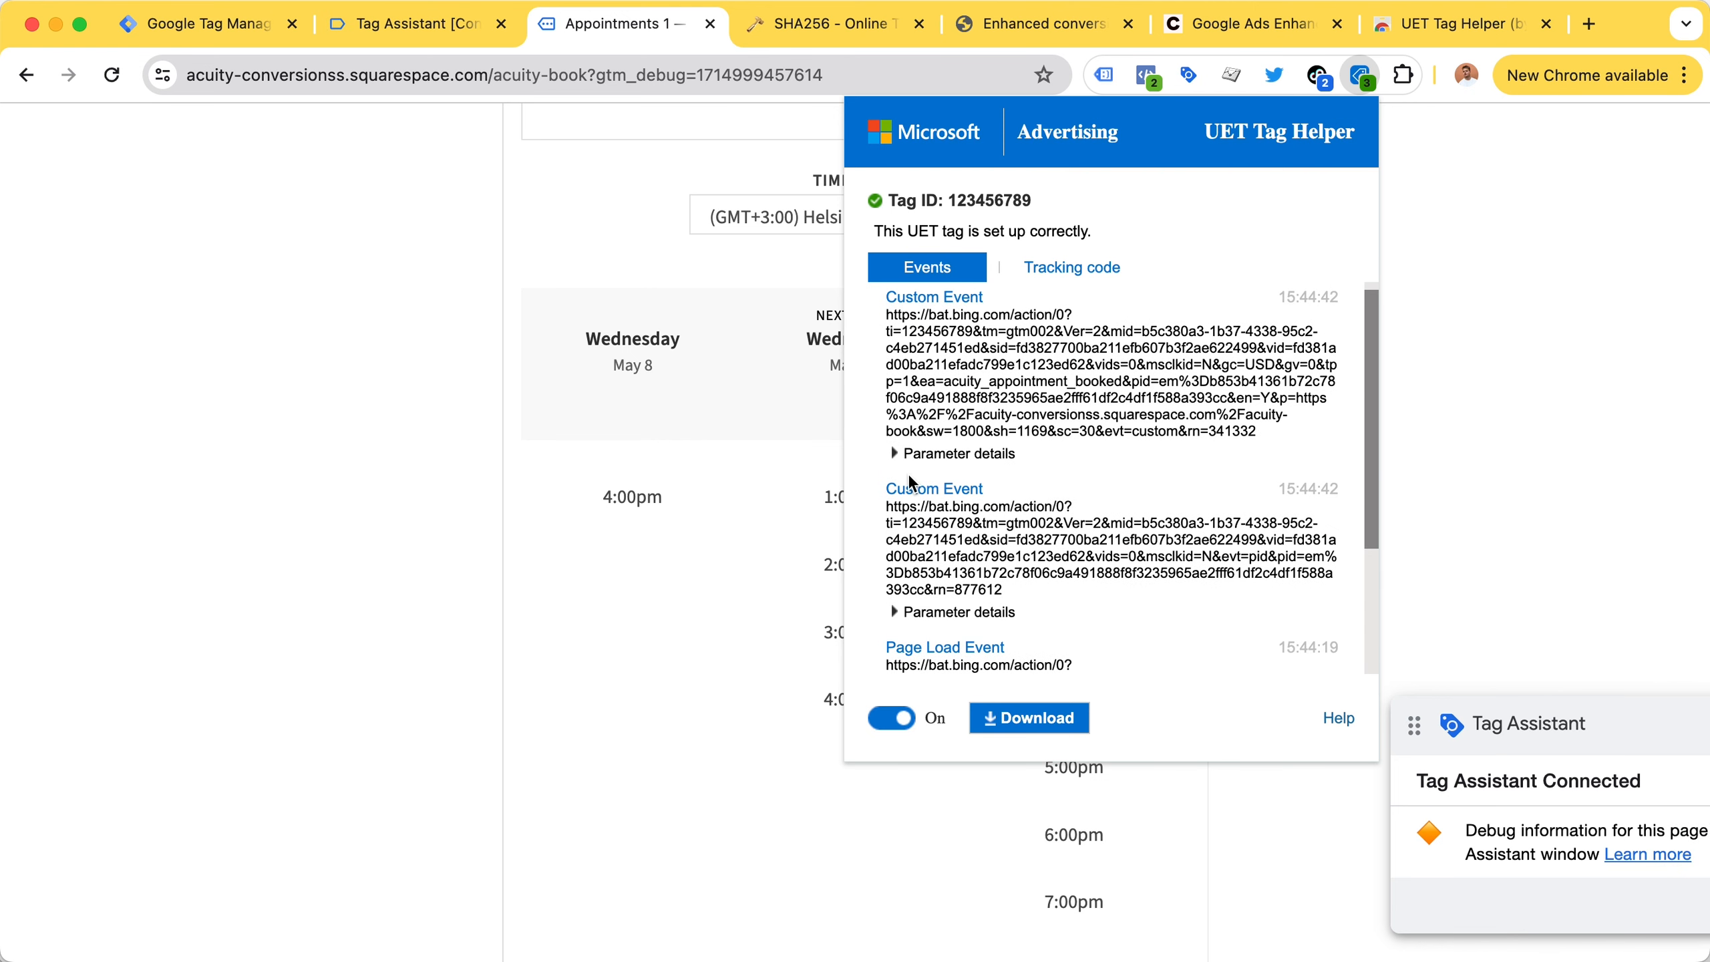
left_click(894, 454)
scroll(1082, 468, "down", 4)
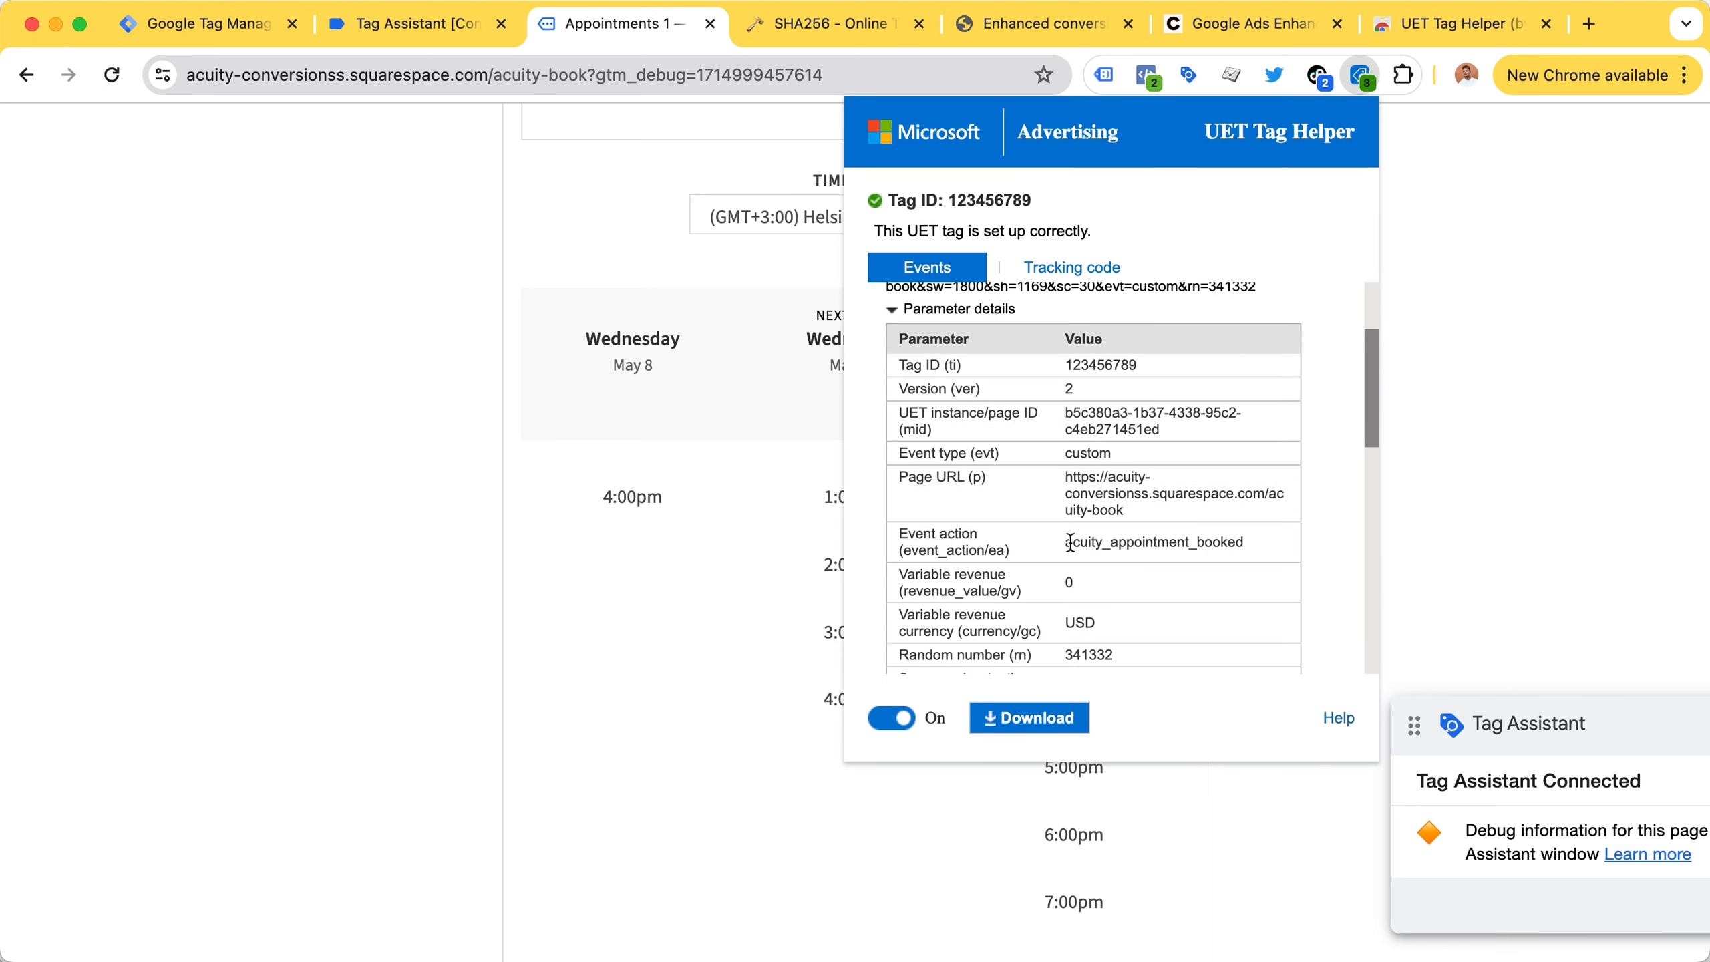
left_click_drag(1066, 543, 1241, 543)
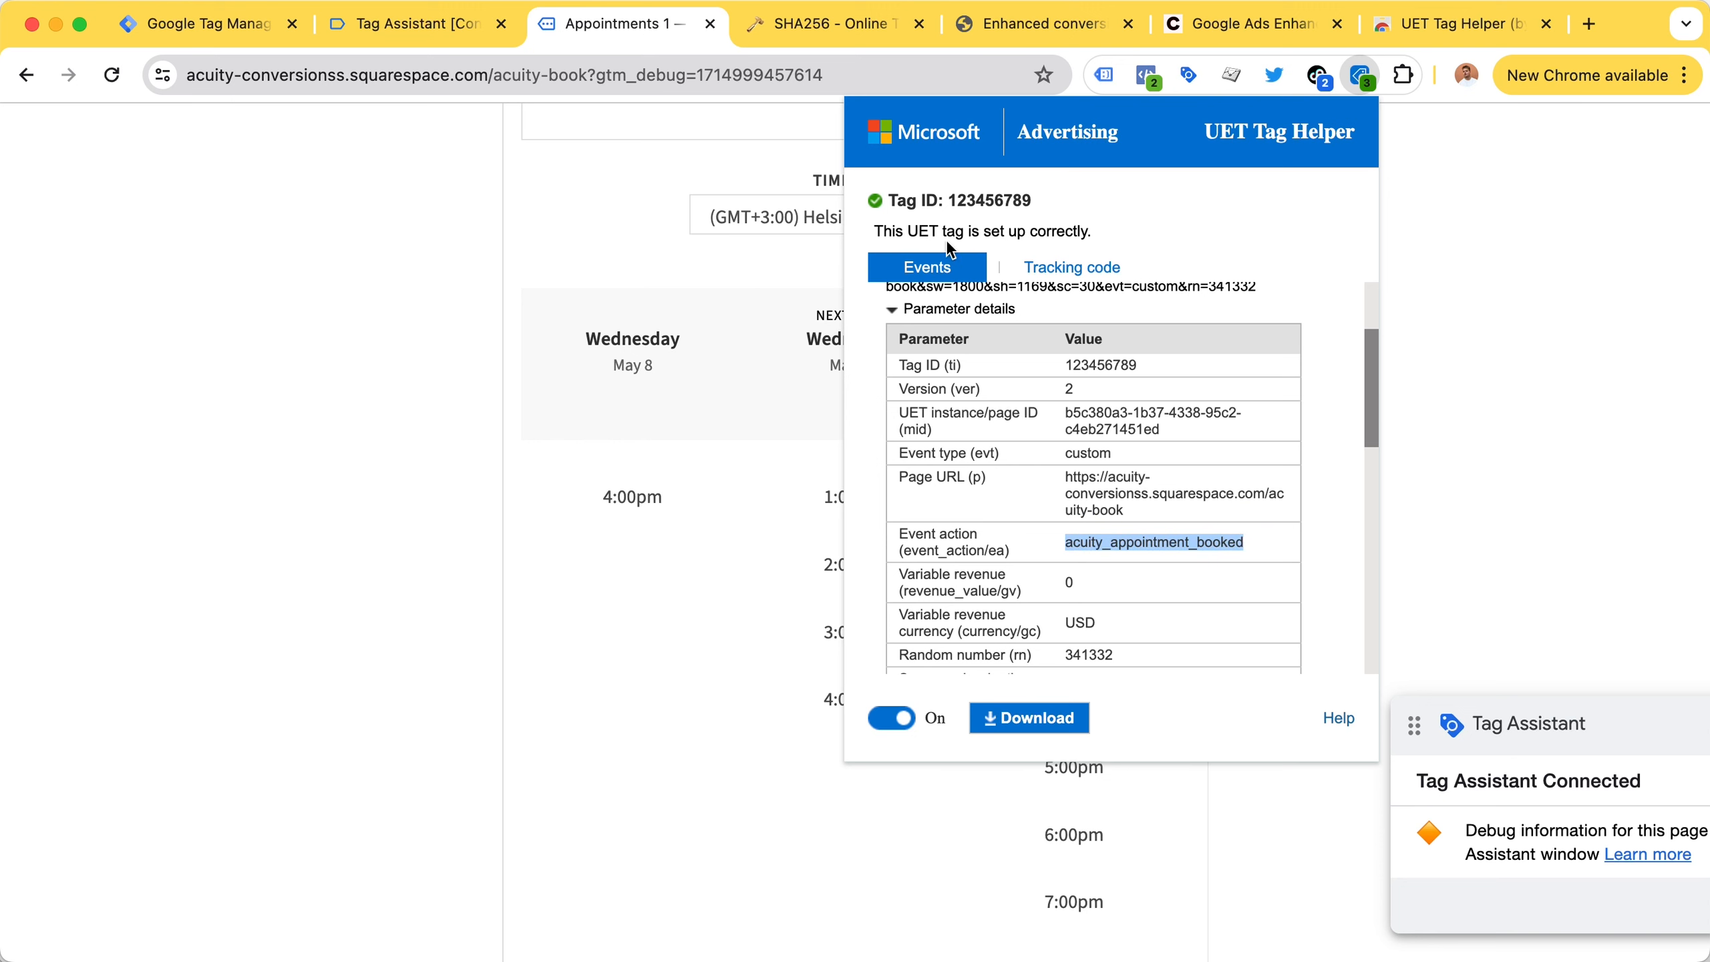
left_click(893, 309)
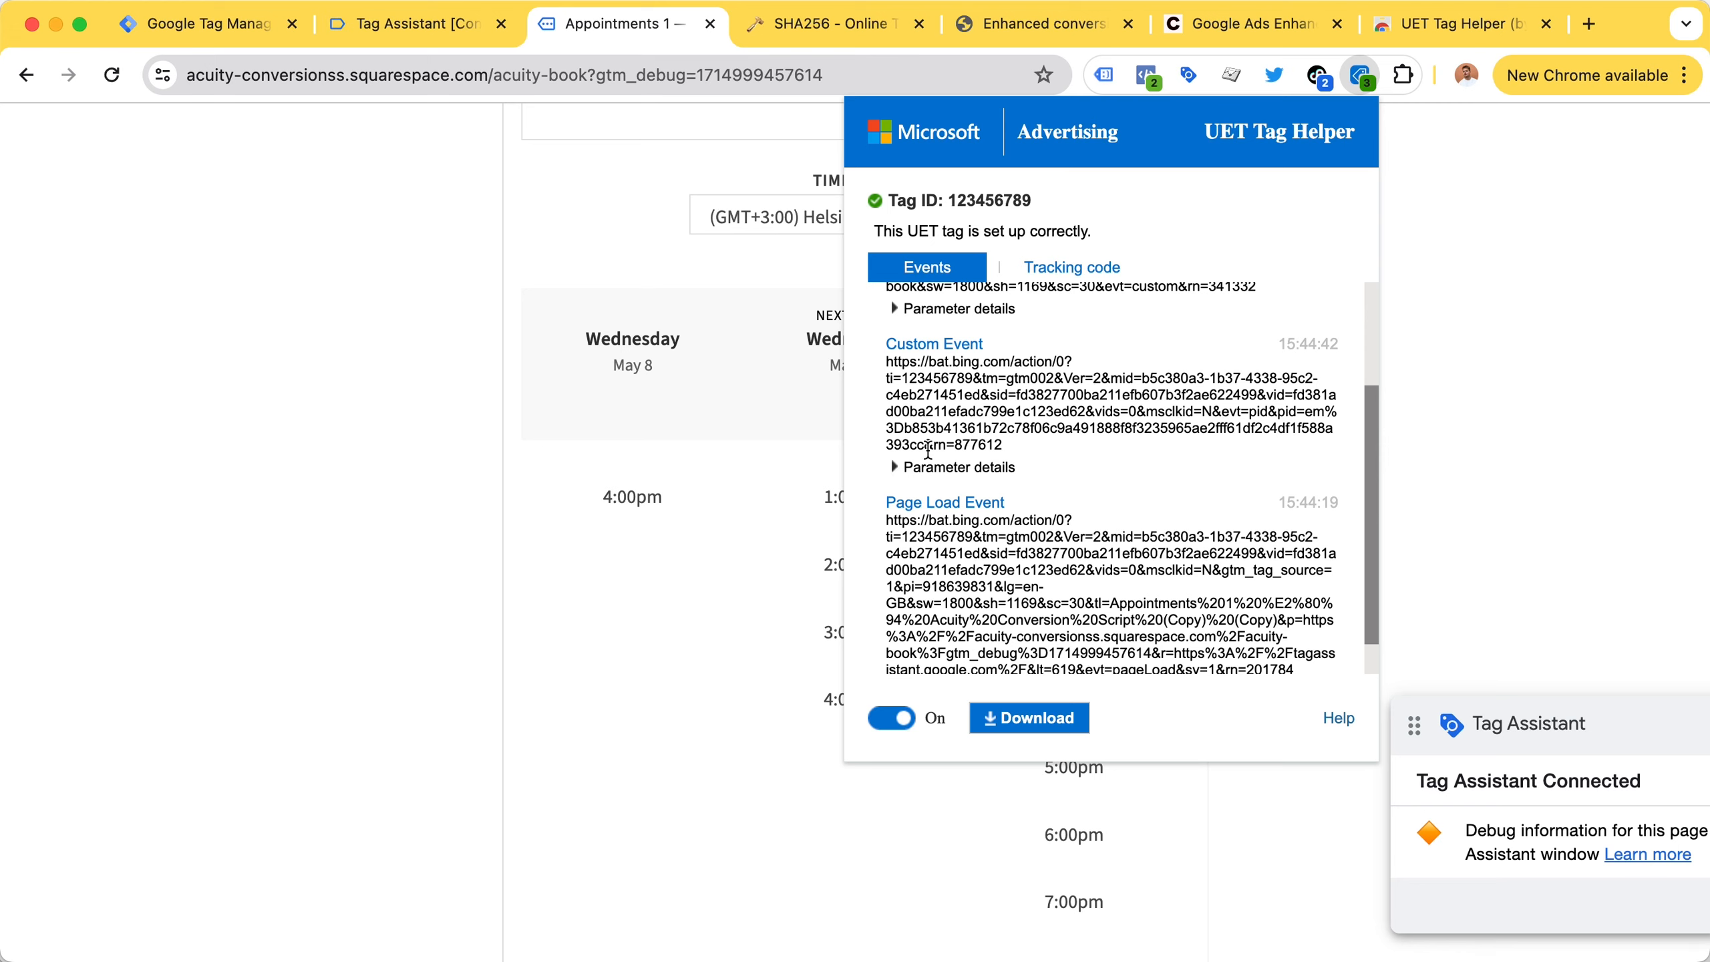
Find the Microsoft UET (Bing Ads) - Enhanced Conversions - Acuity Email tag in Google Tag Manager, open it and show its Pause option.
left_click(363, 25)
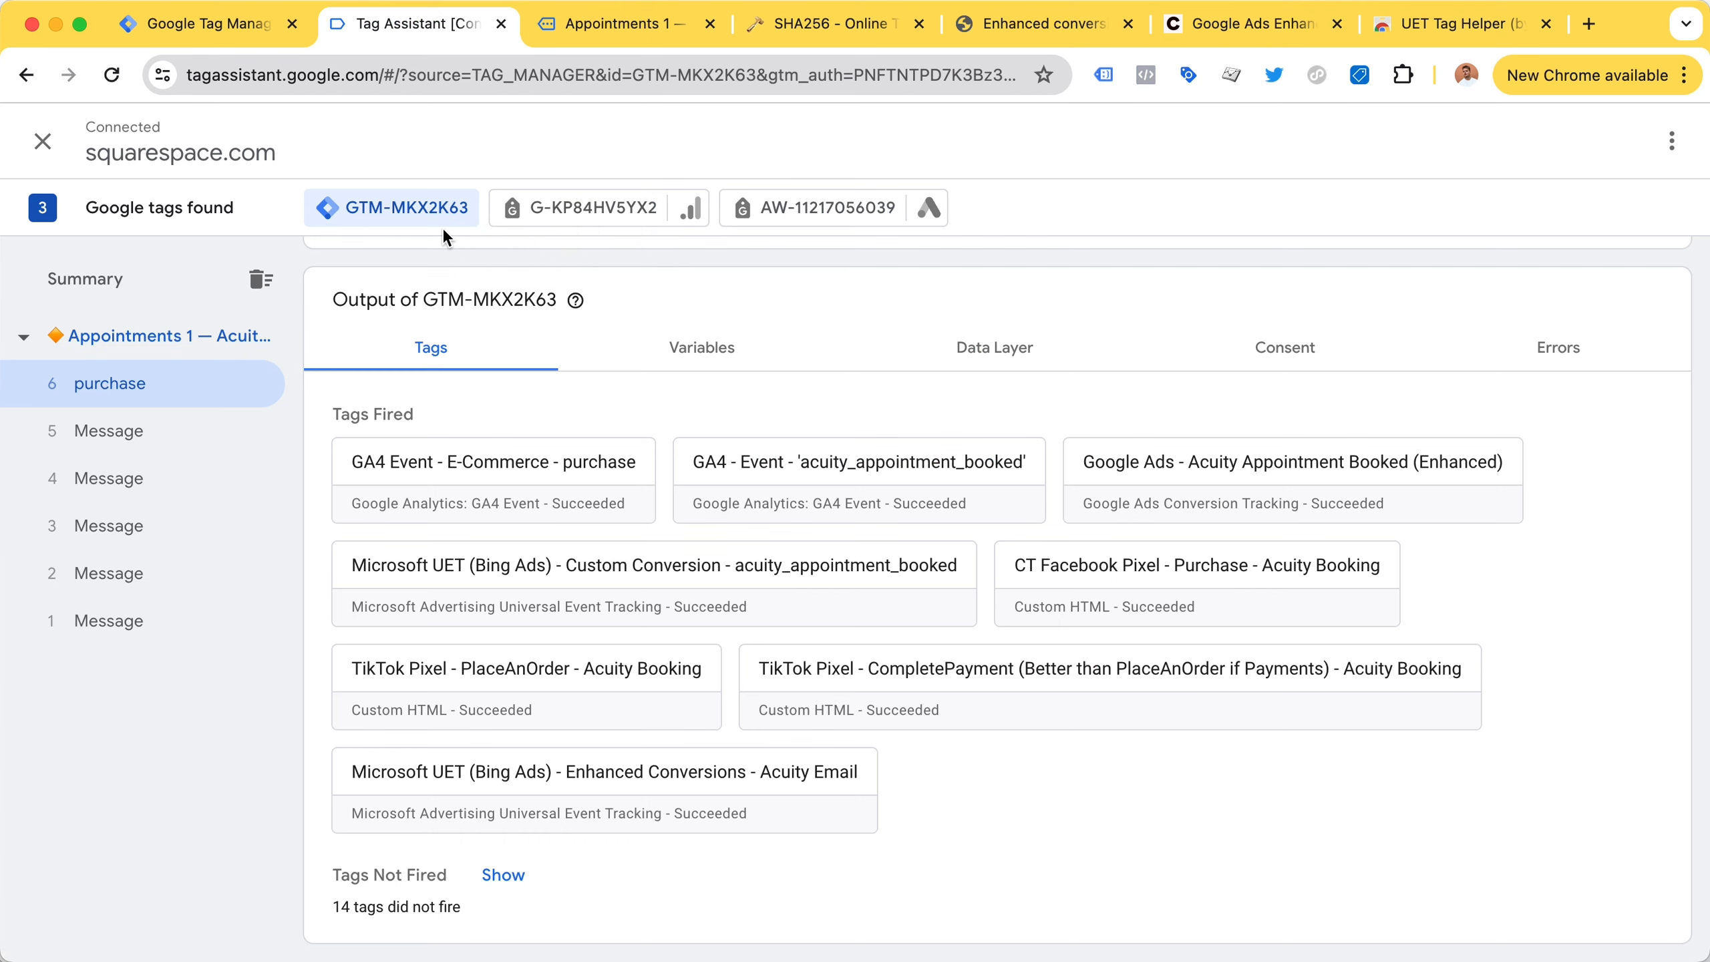
left_click(246, 37)
key("super+f")
type("enhan")
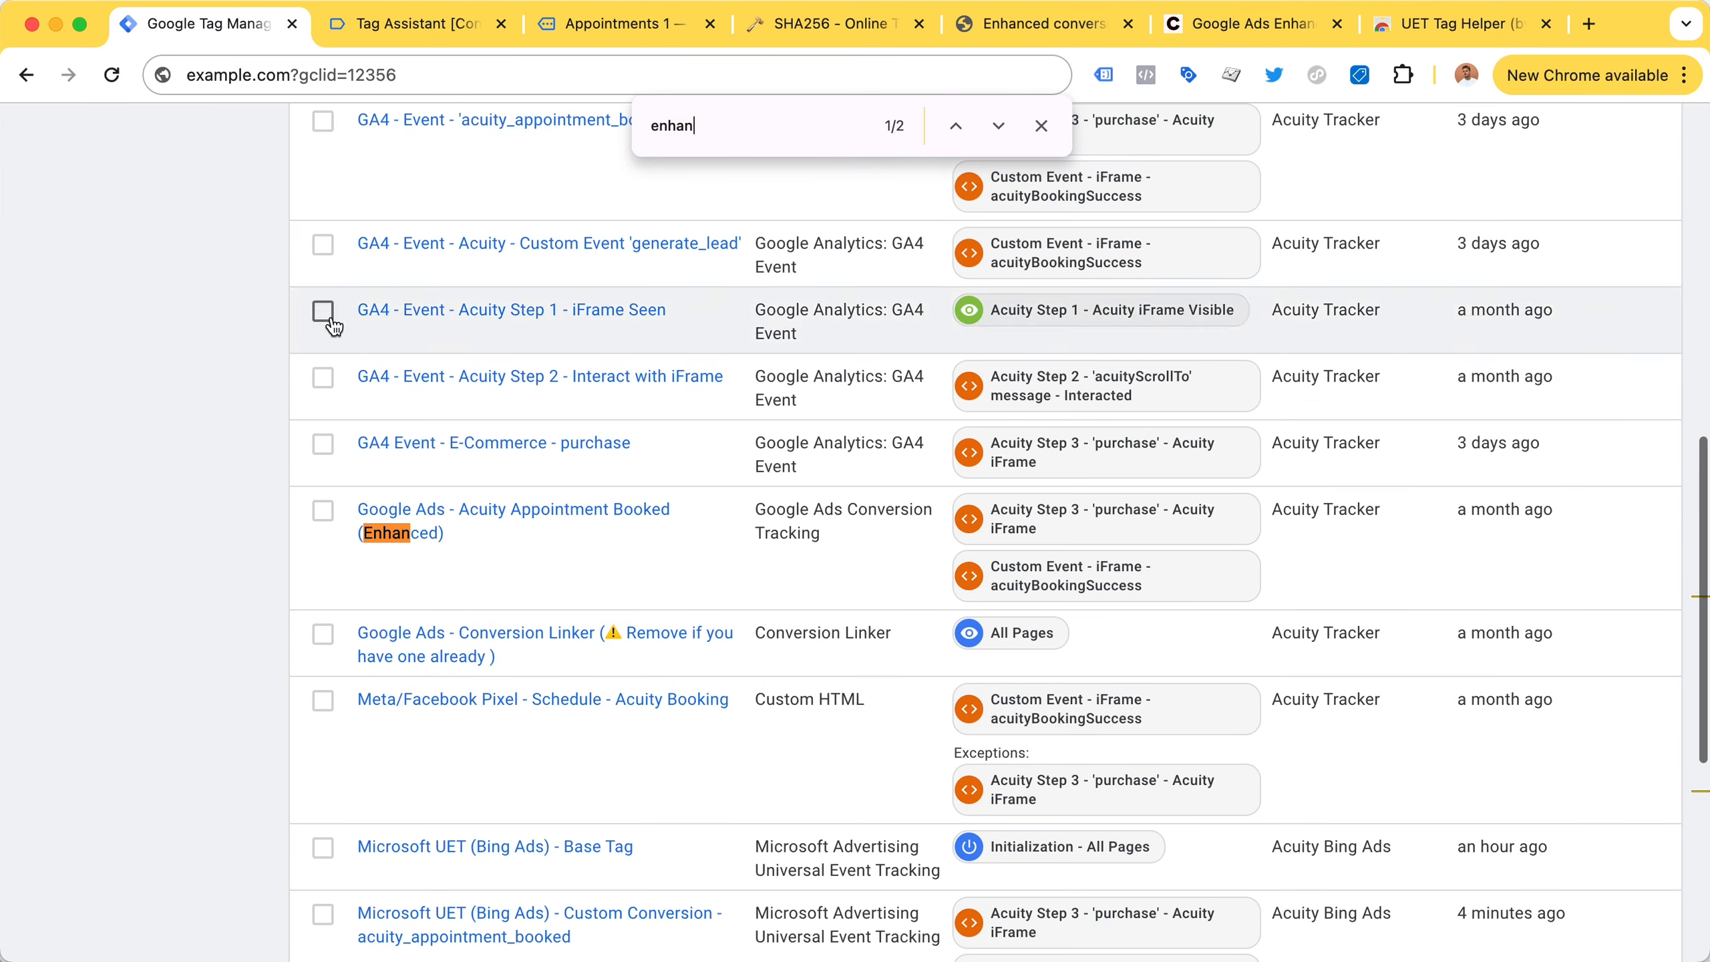
key("Return")
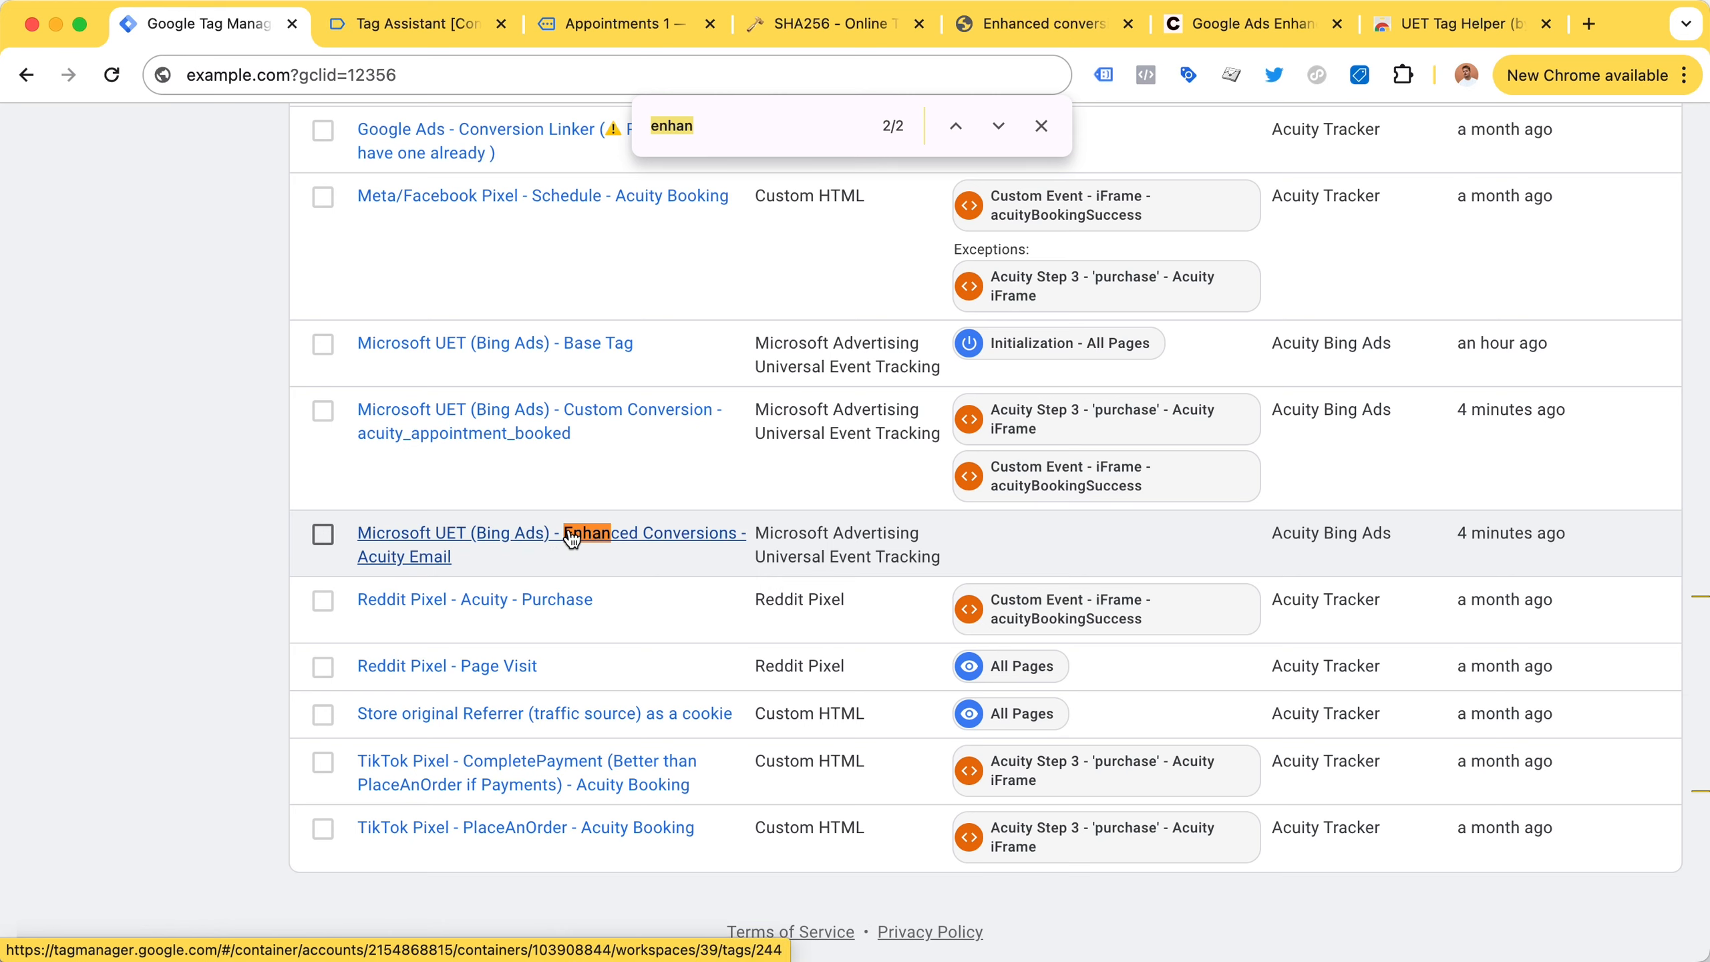
left_click(621, 536)
left_click(1040, 127)
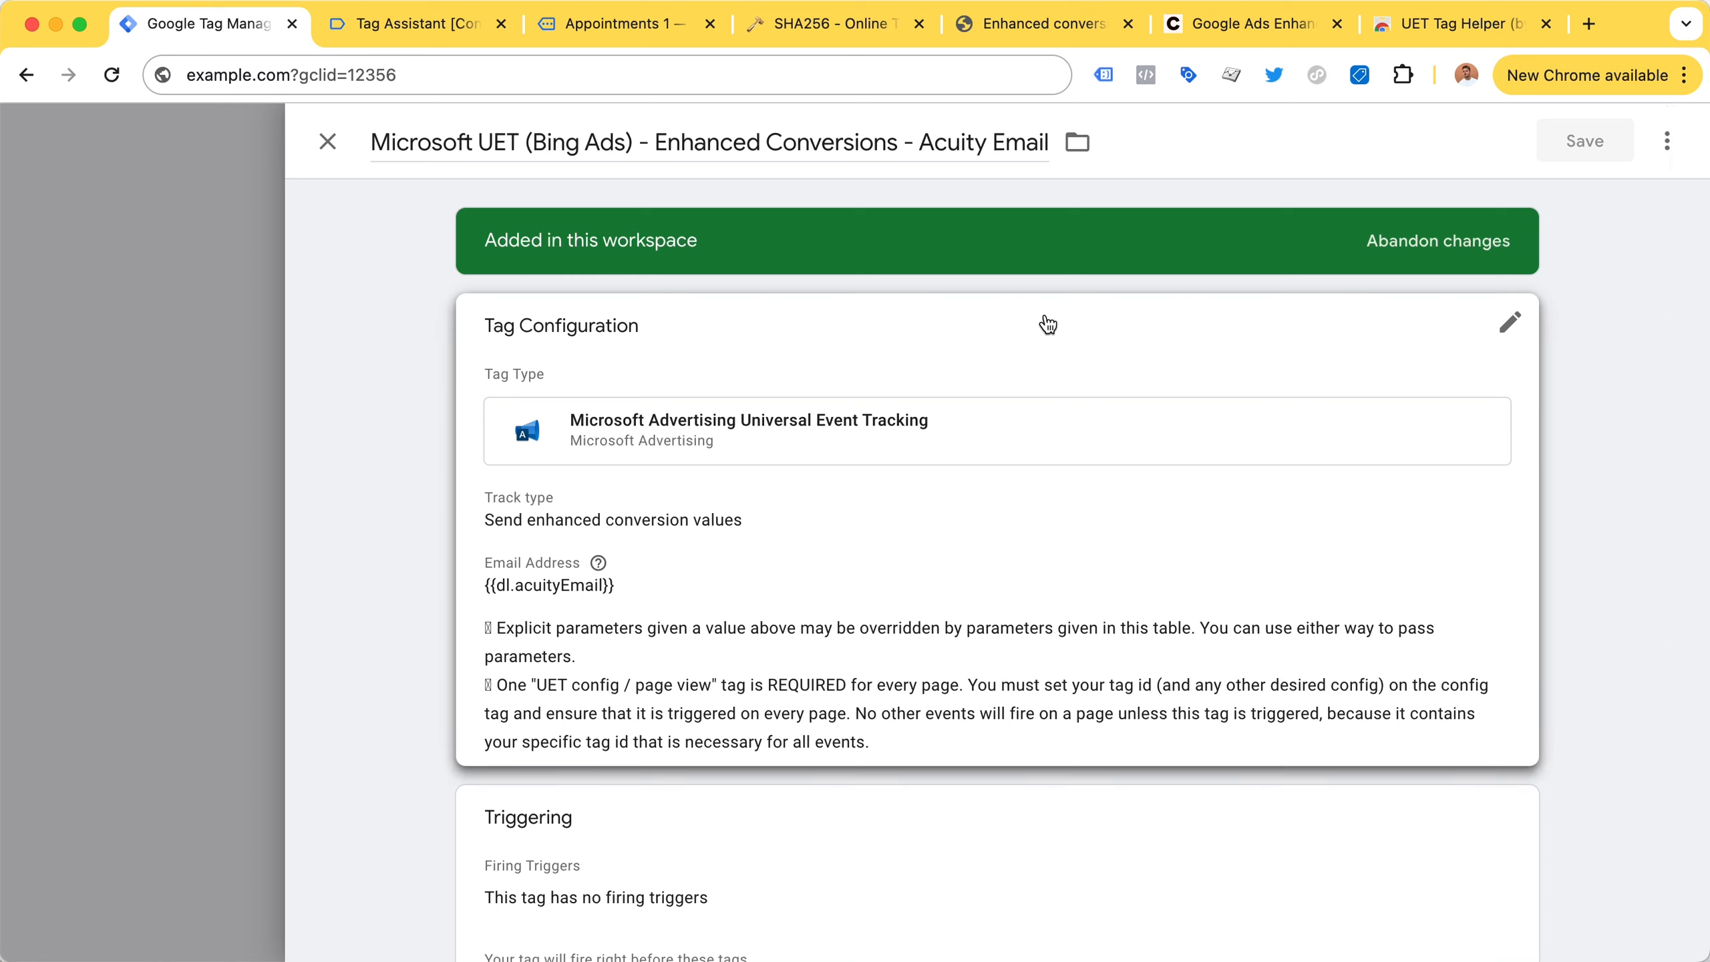
left_click(1666, 142)
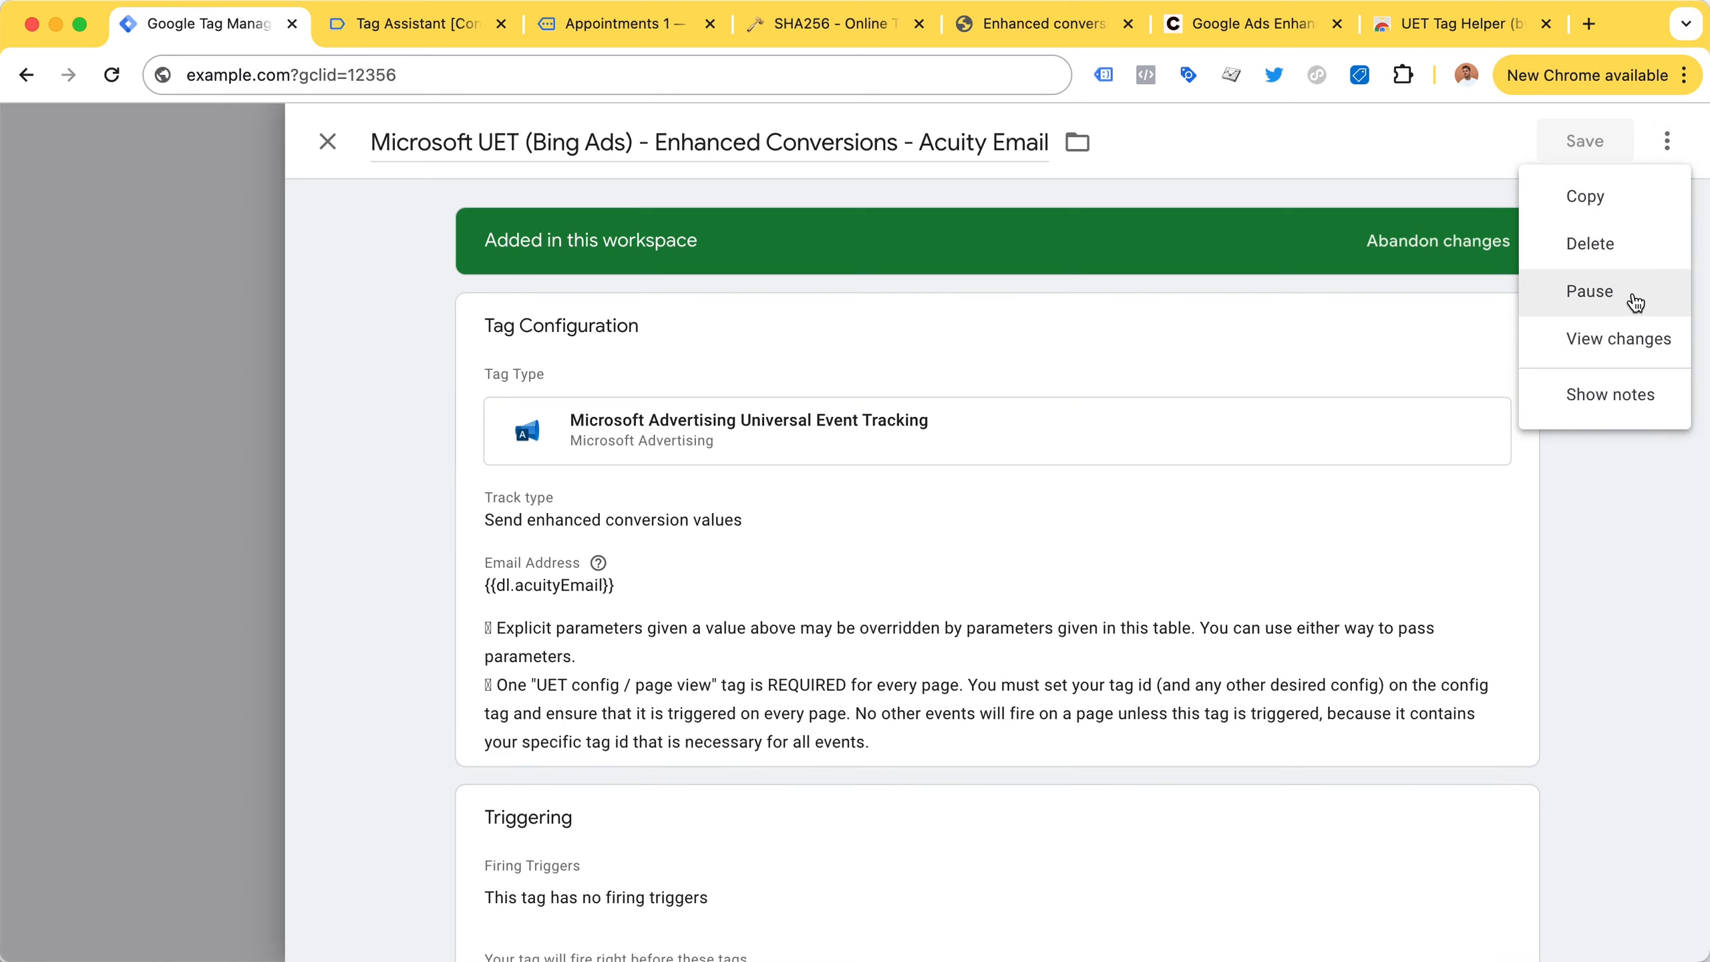
Revisit the UET Tag Helper store listing, and highlight acuity_appointment_booked again in the booking page's custom event parameters.
left_click(625, 38)
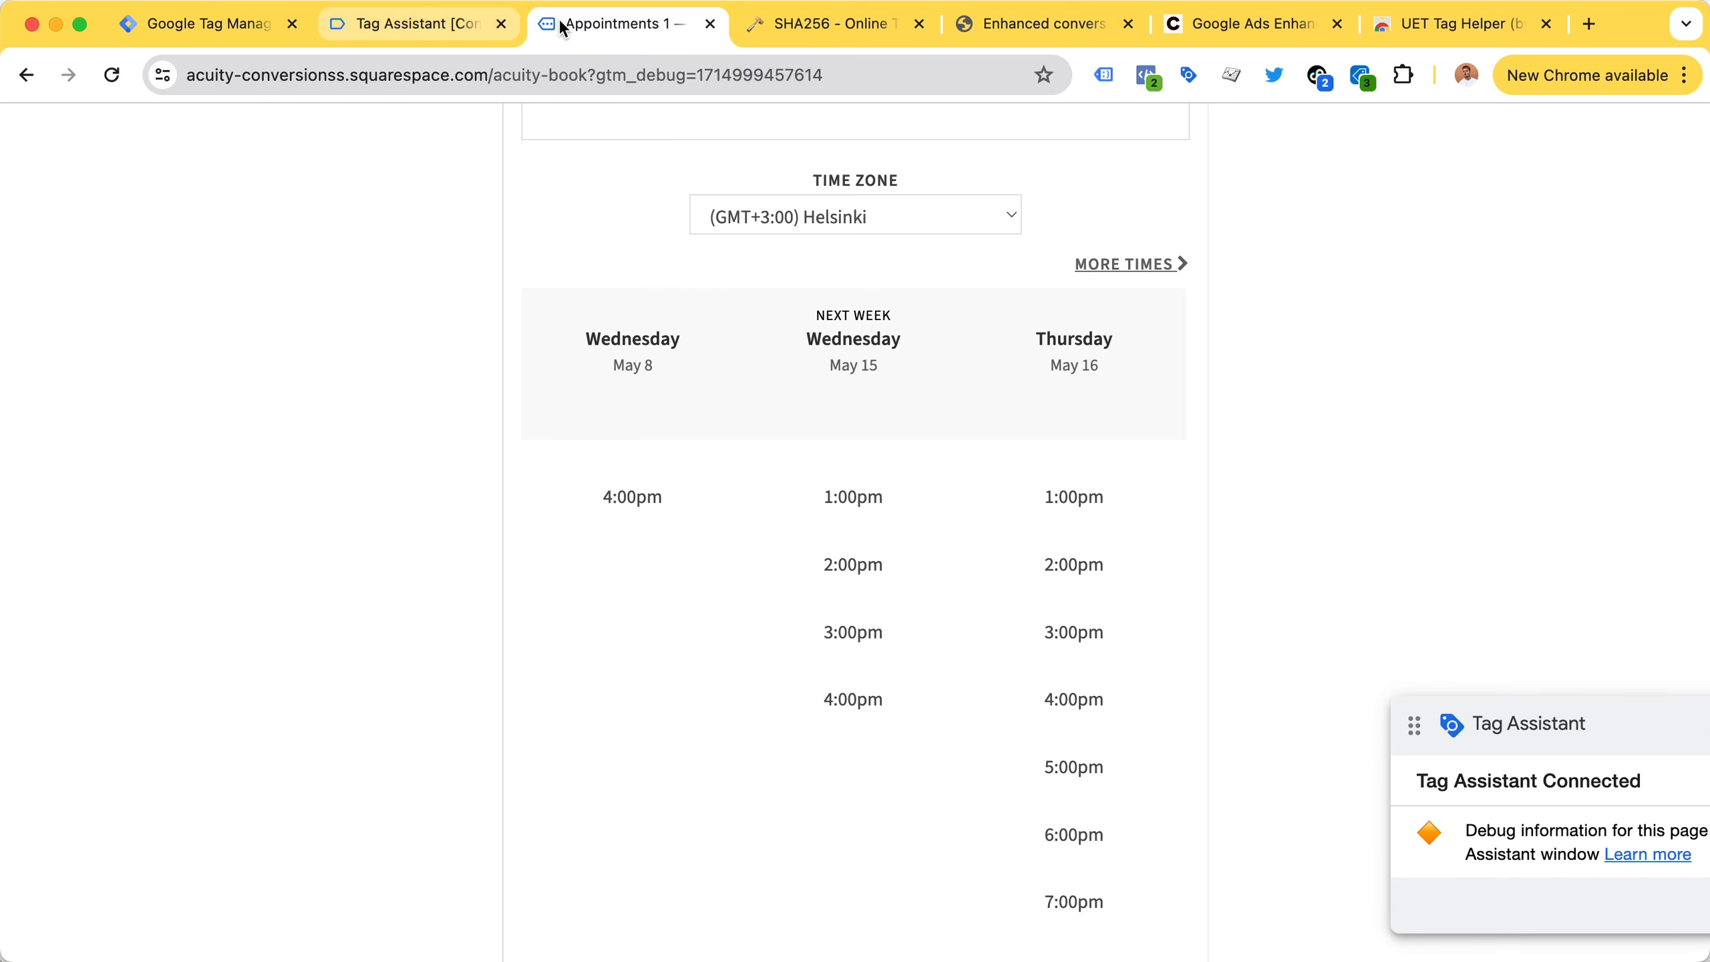
left_click(1364, 80)
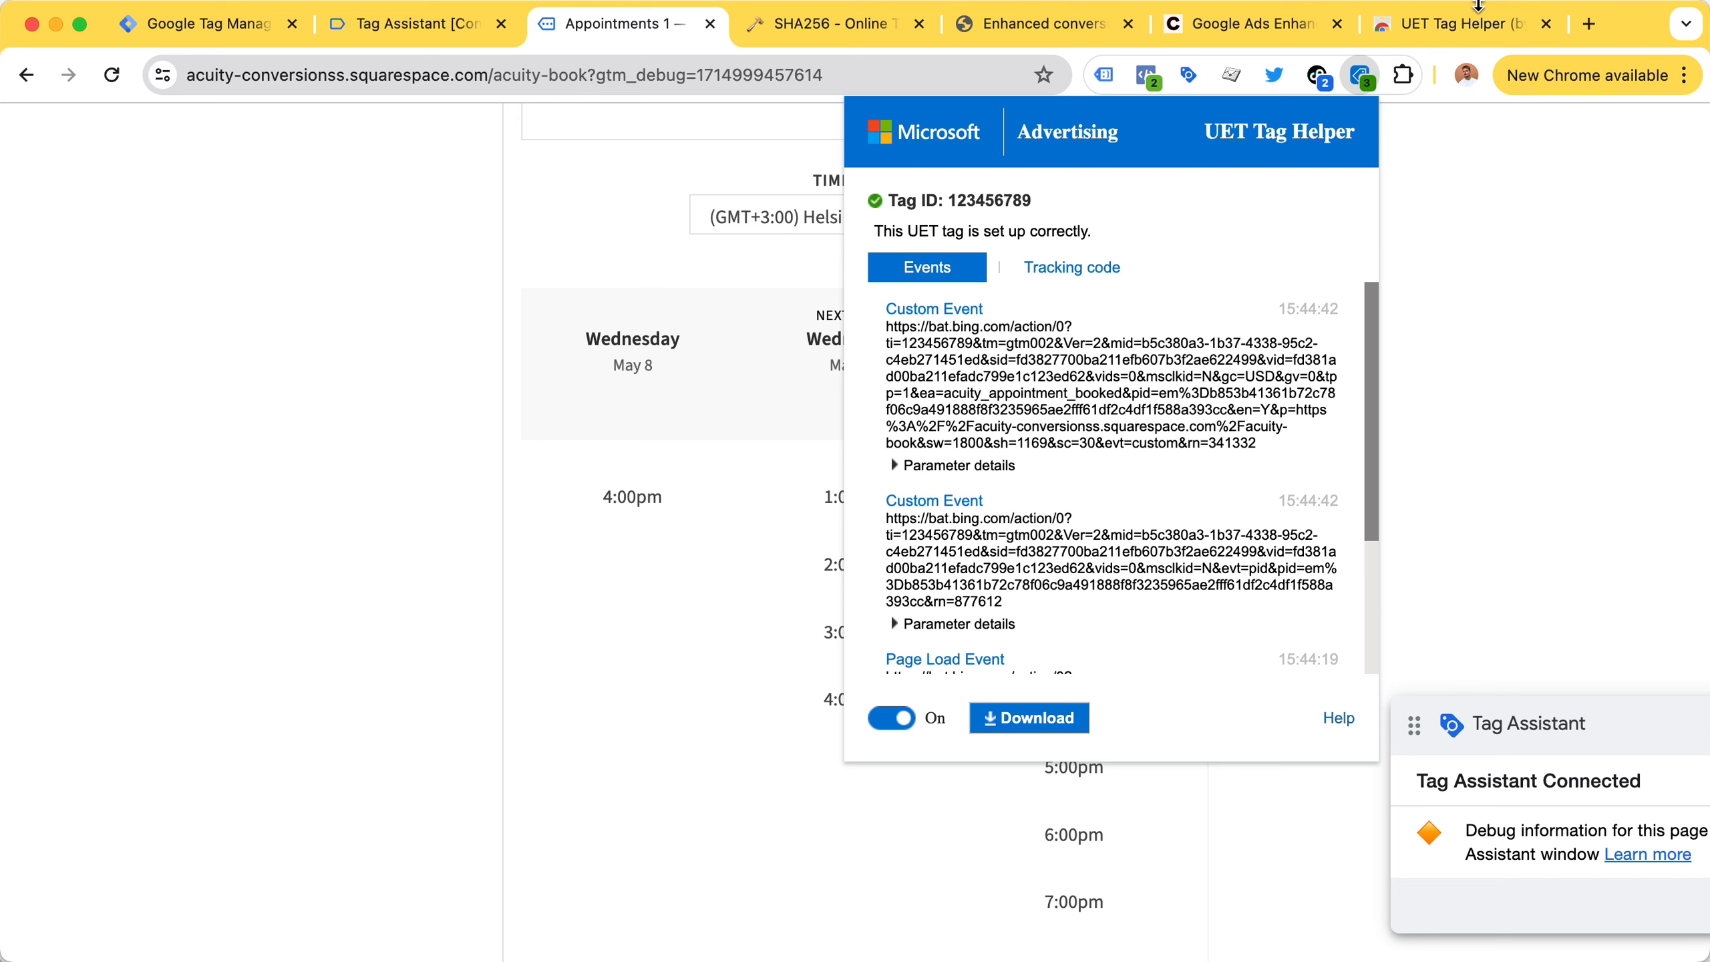
left_click(1464, 23)
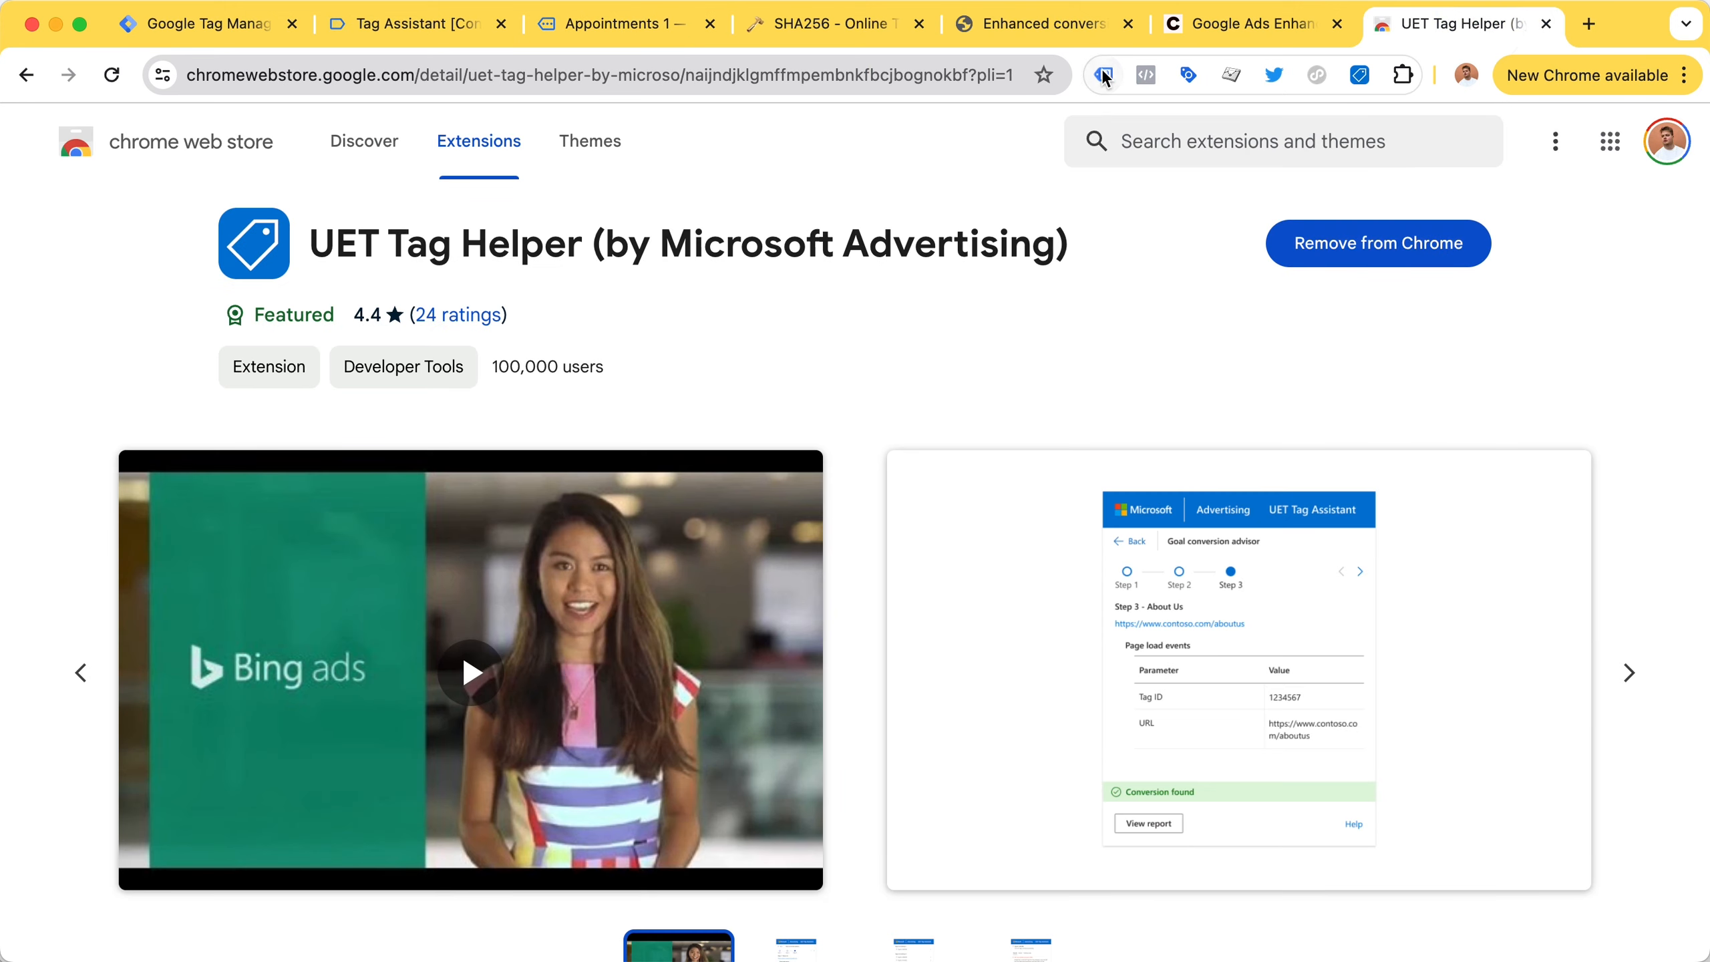
left_click(639, 26)
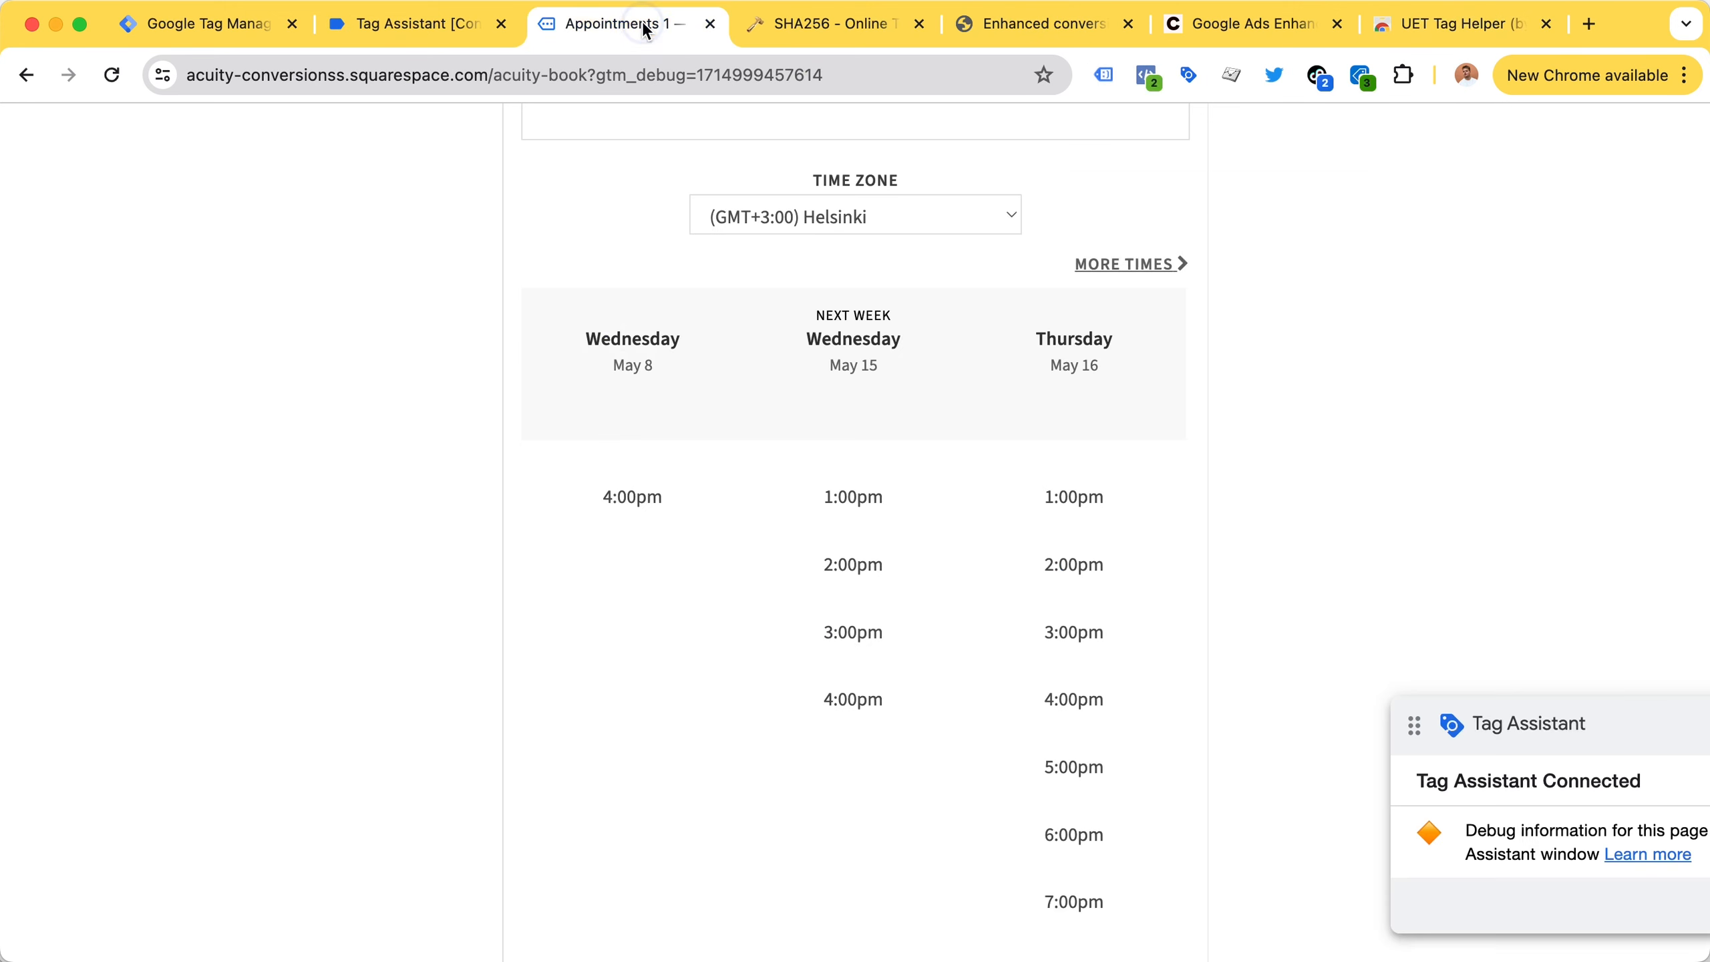
left_click(1361, 76)
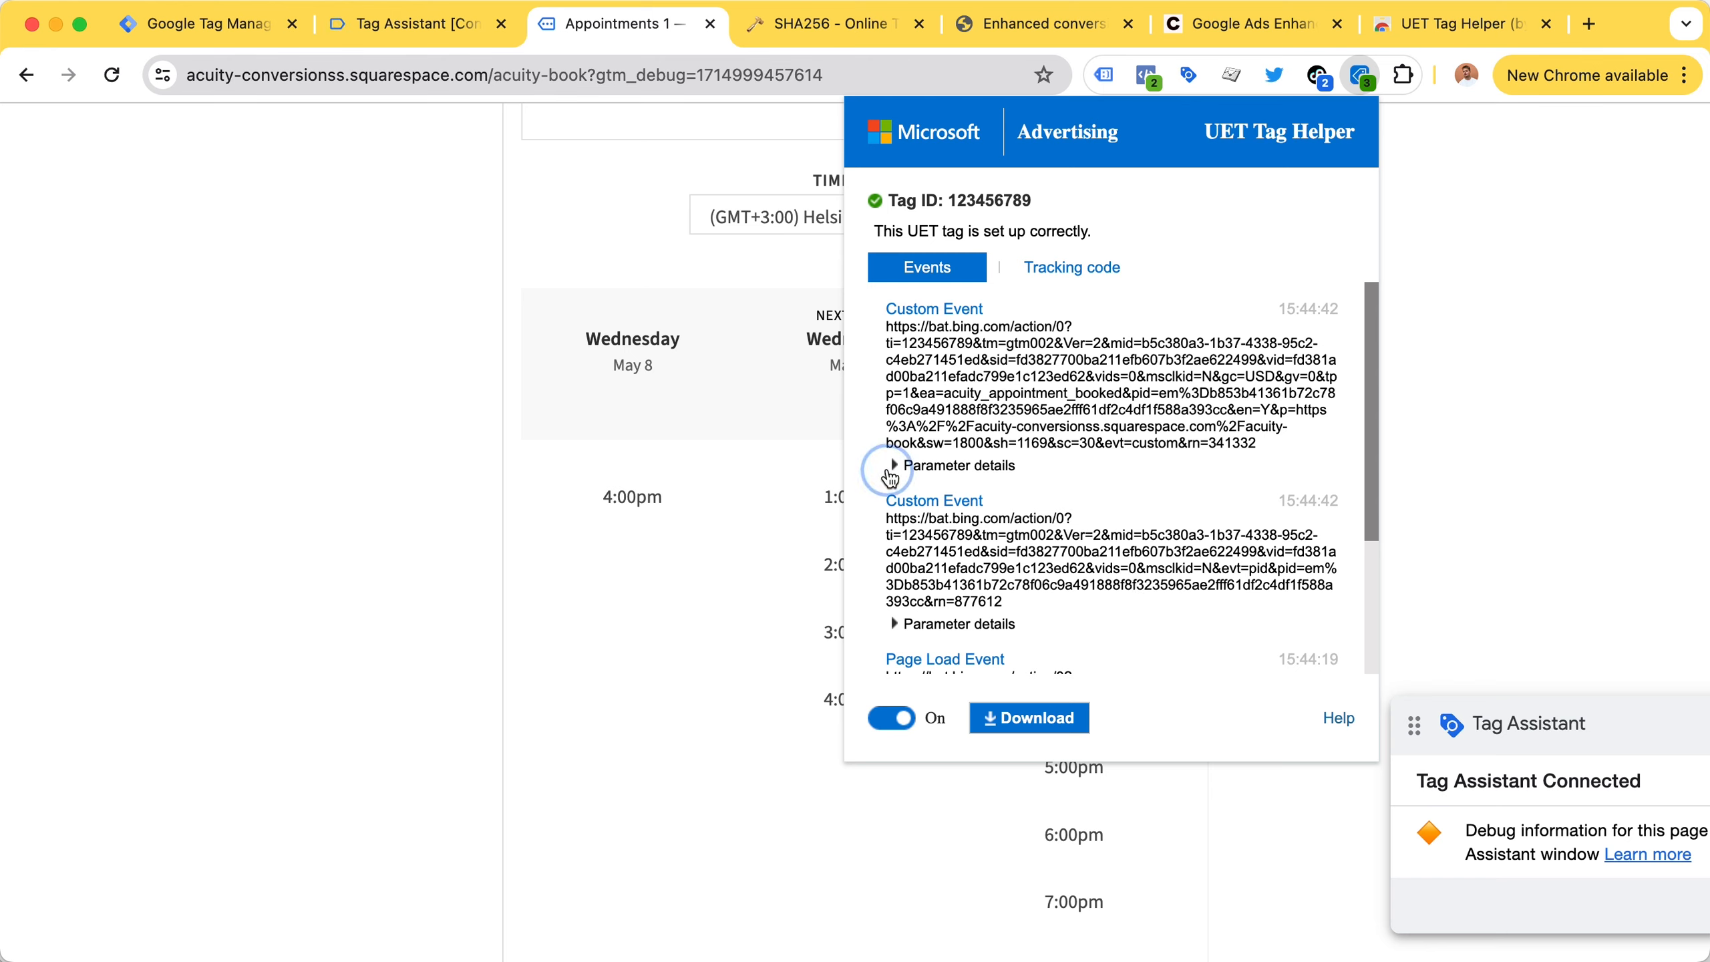
left_click(889, 471)
scroll(1070, 421, "down", 3)
left_click_drag(1065, 502, 1250, 503)
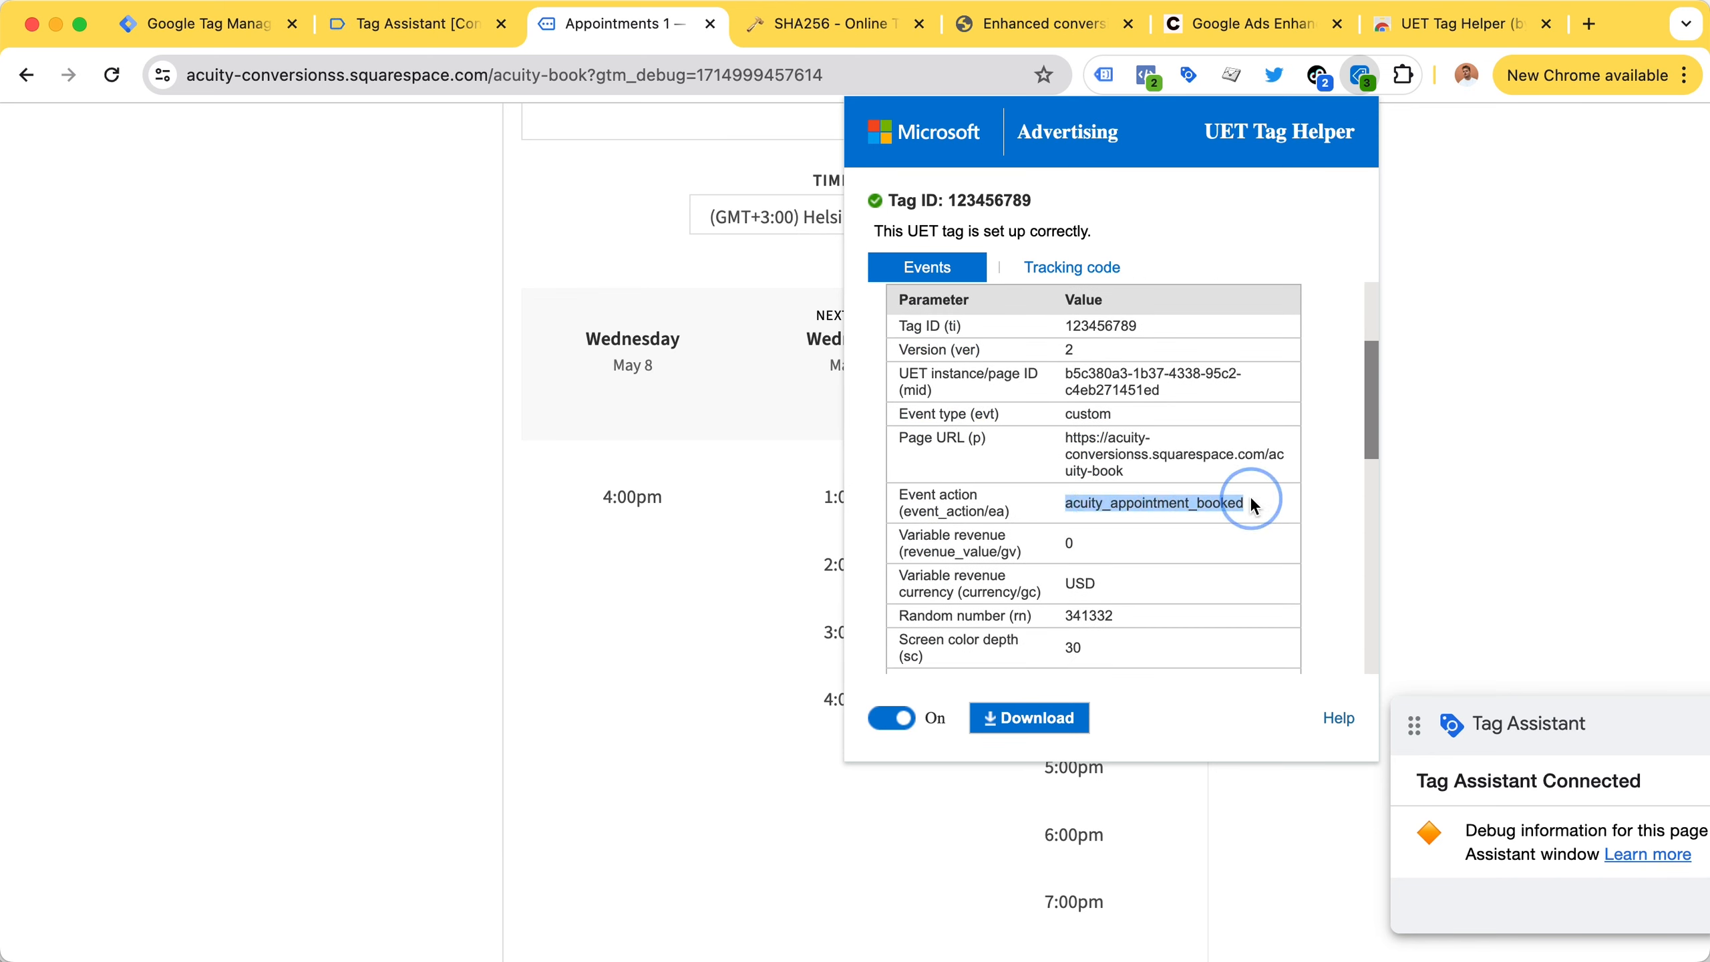
Collapse the appointment custom event's parameter details, and briefly expand and collapse the Page Load Event's parameter details.
scroll(1156, 511, "up", 3)
left_click(885, 453)
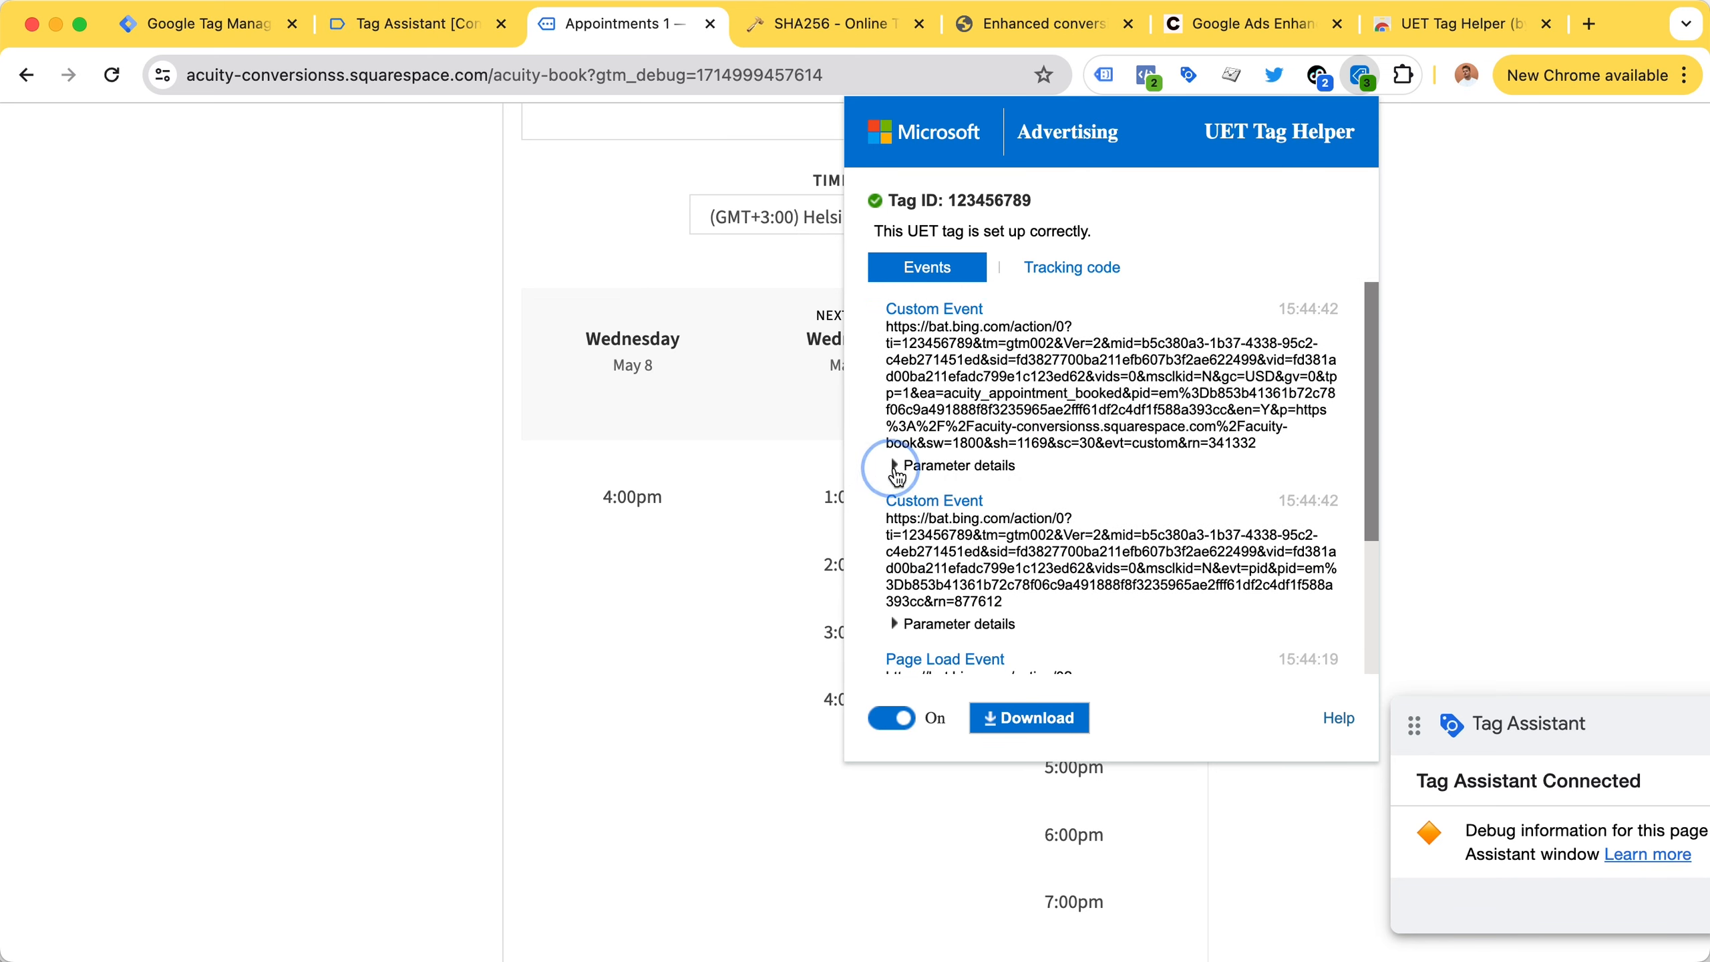
scroll(1094, 475, "down", 1)
scroll(1092, 472, "down", 2)
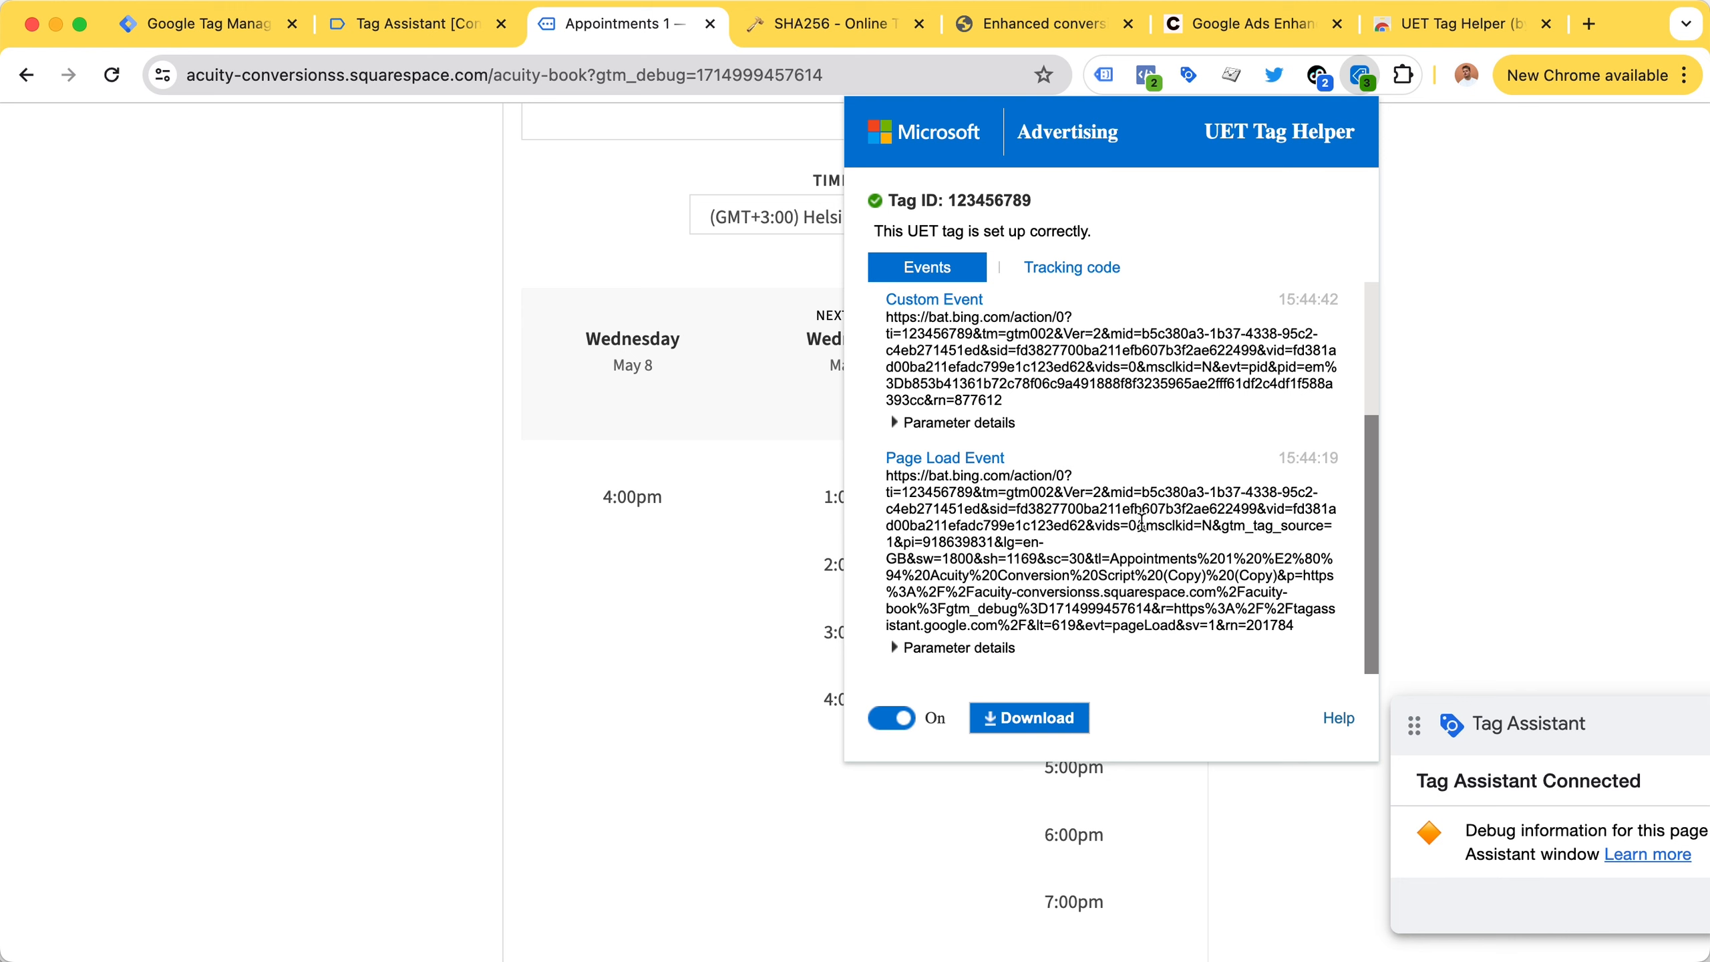
left_click(902, 648)
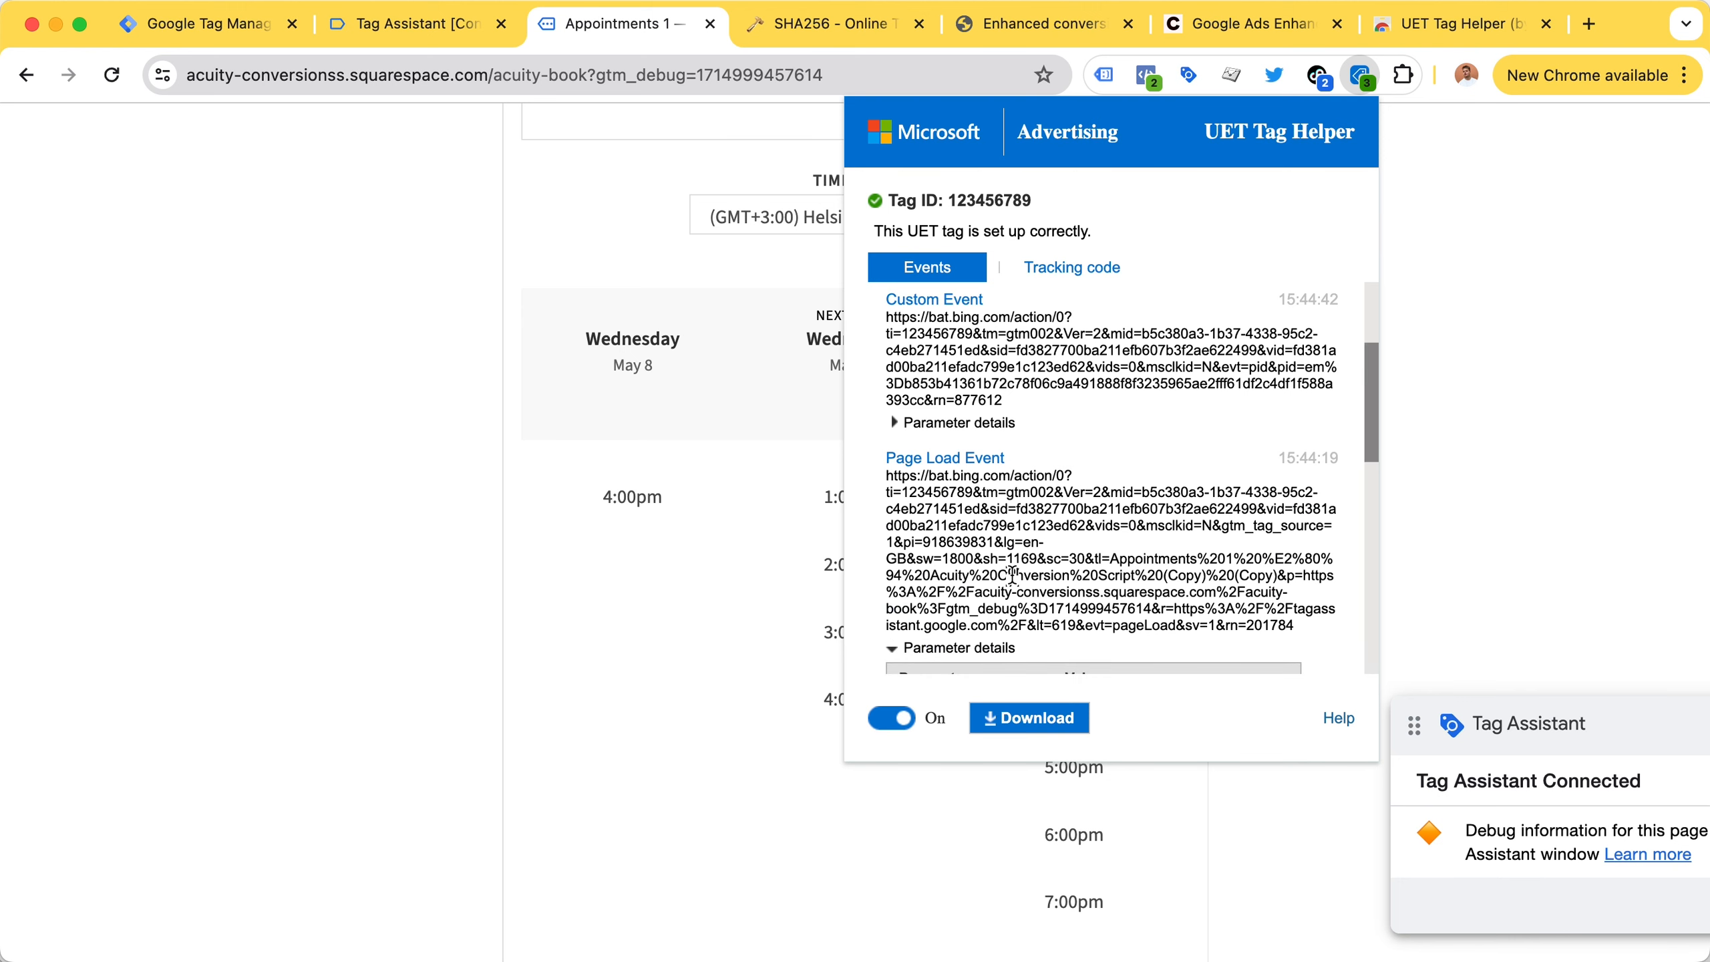
scroll(916, 570, "down", 1)
left_click(916, 570)
scroll(895, 526, "up", 2)
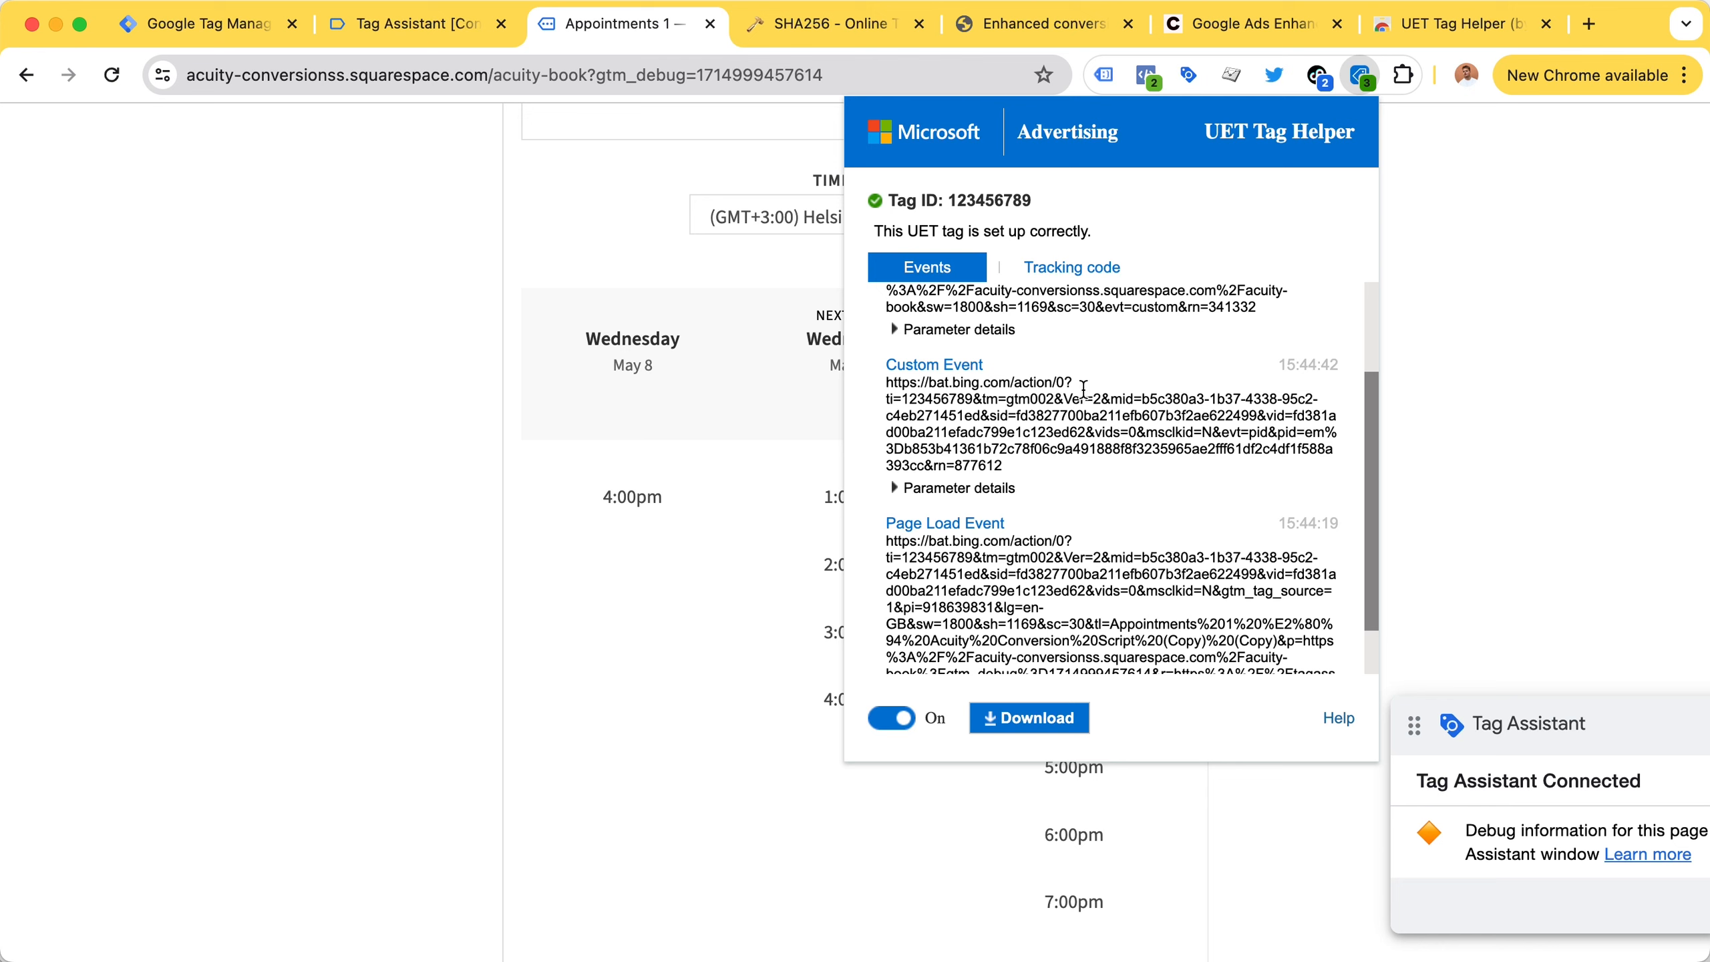
Highlight the request URL of the custom event with event type pid, including its pid parameter and hashed email value.
left_click_drag(1078, 399, 1218, 450)
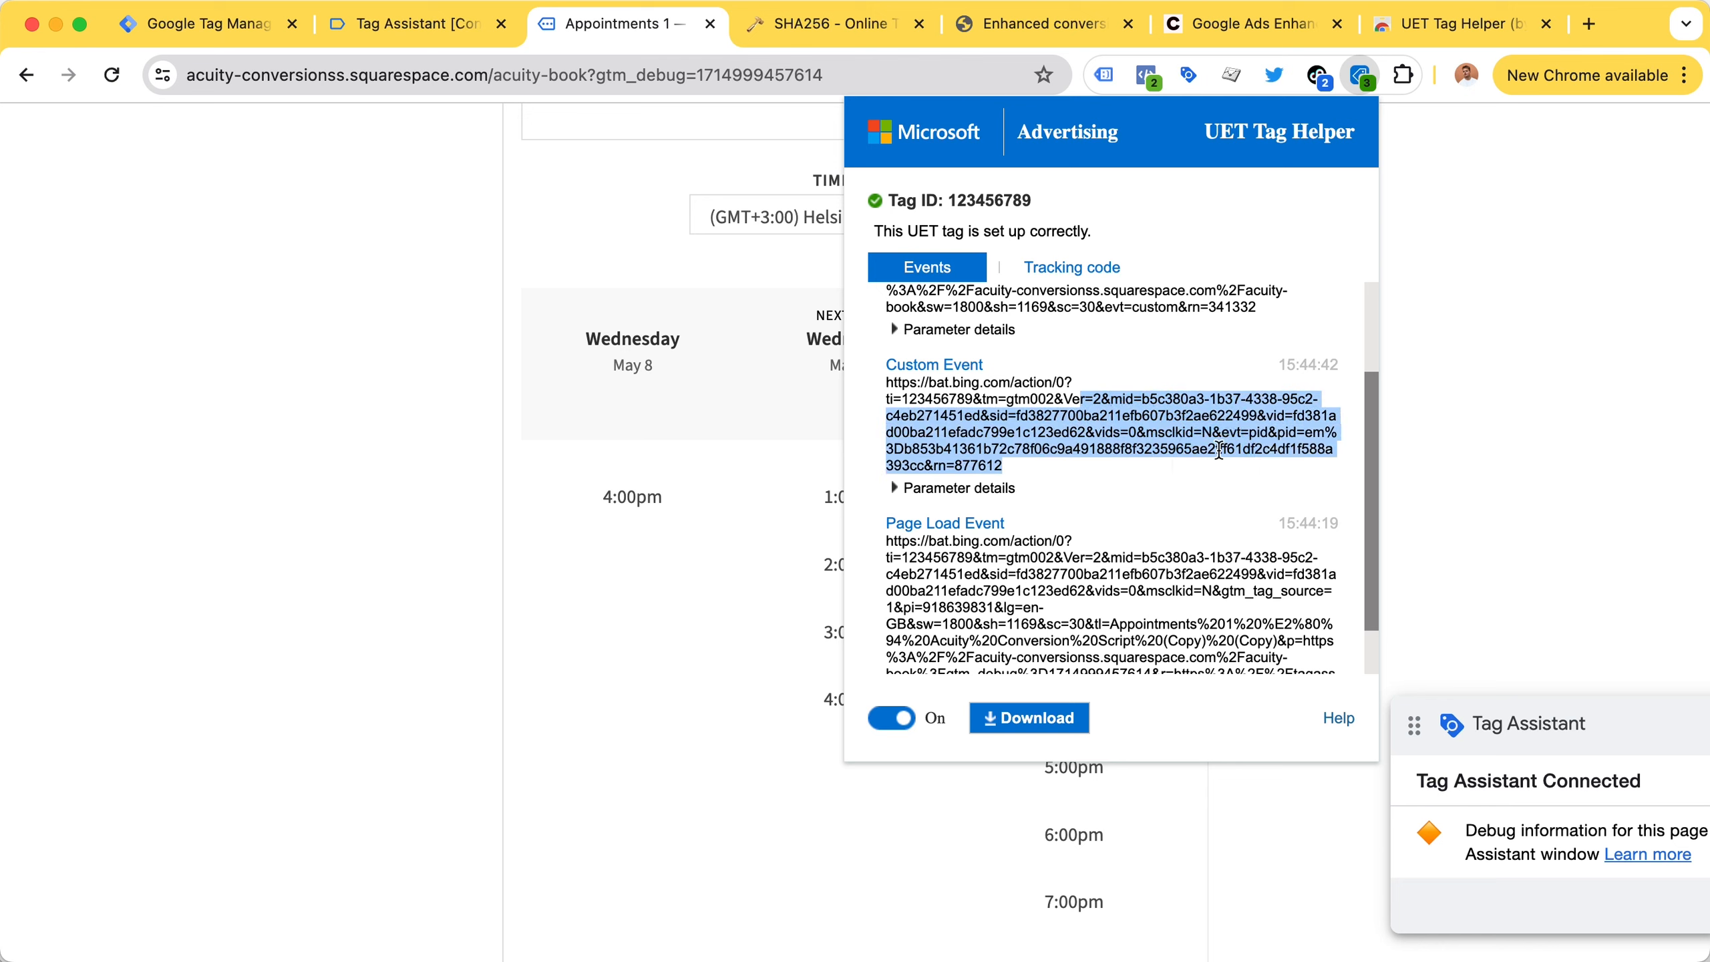
left_click(1321, 434)
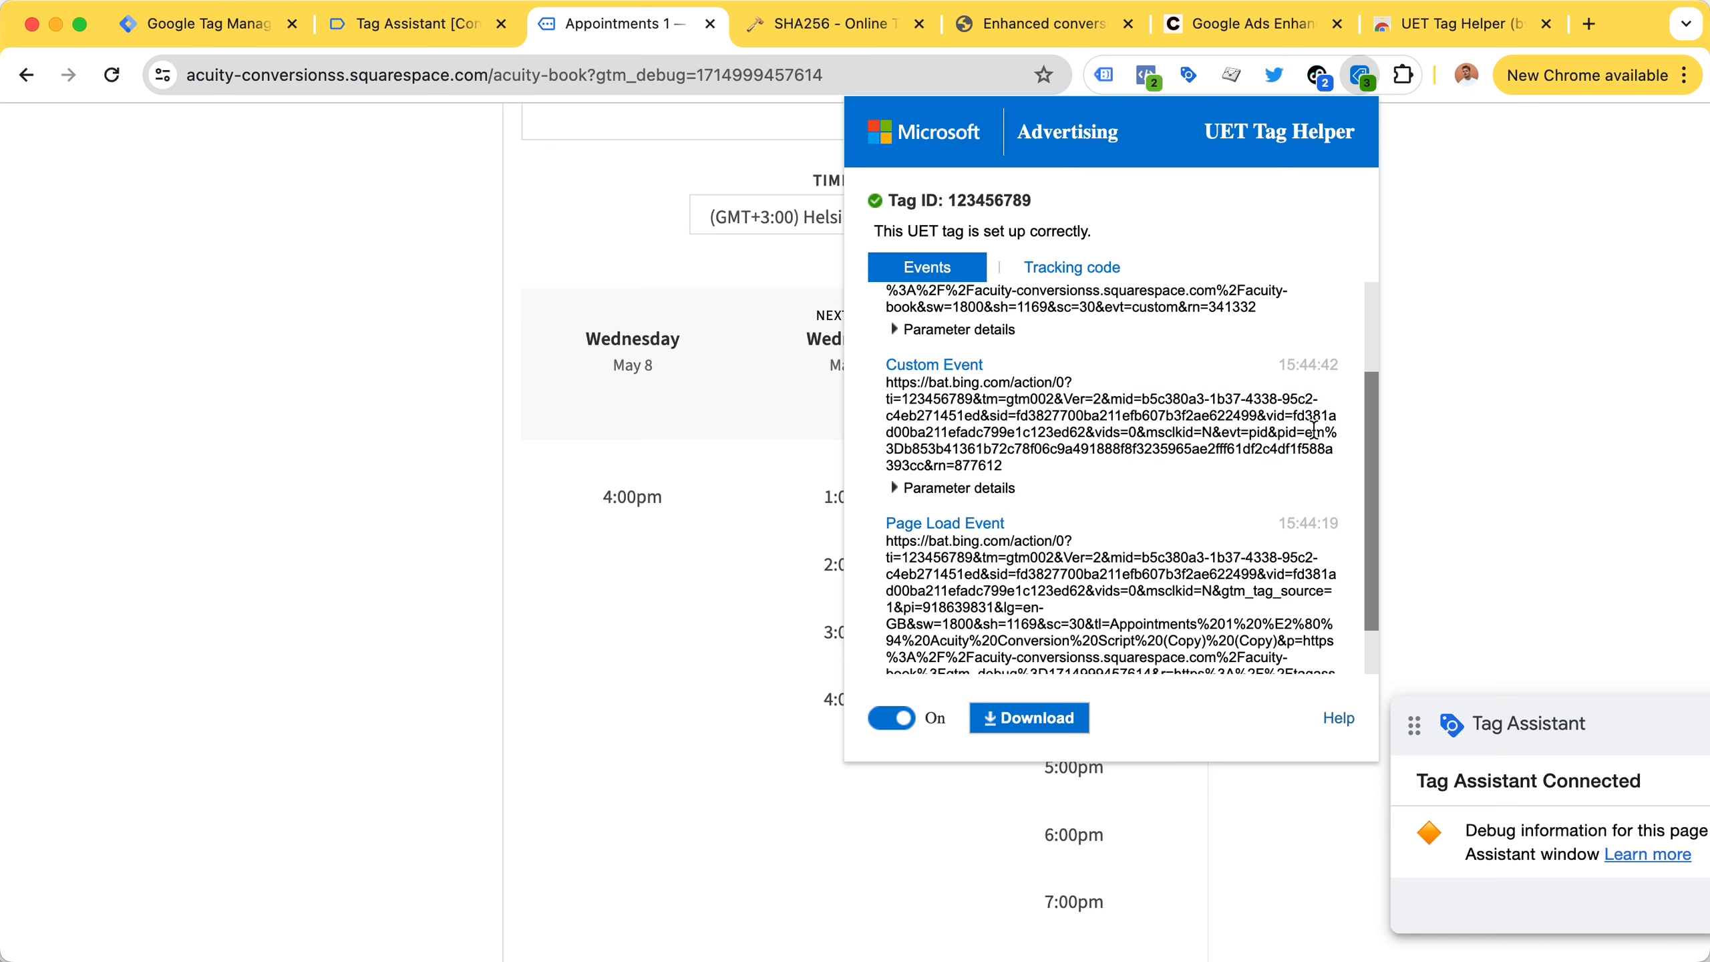
double_click(1287, 432)
left_click_drag(1306, 432, 1327, 432)
left_click(1327, 432)
left_click_drag(886, 448, 924, 461)
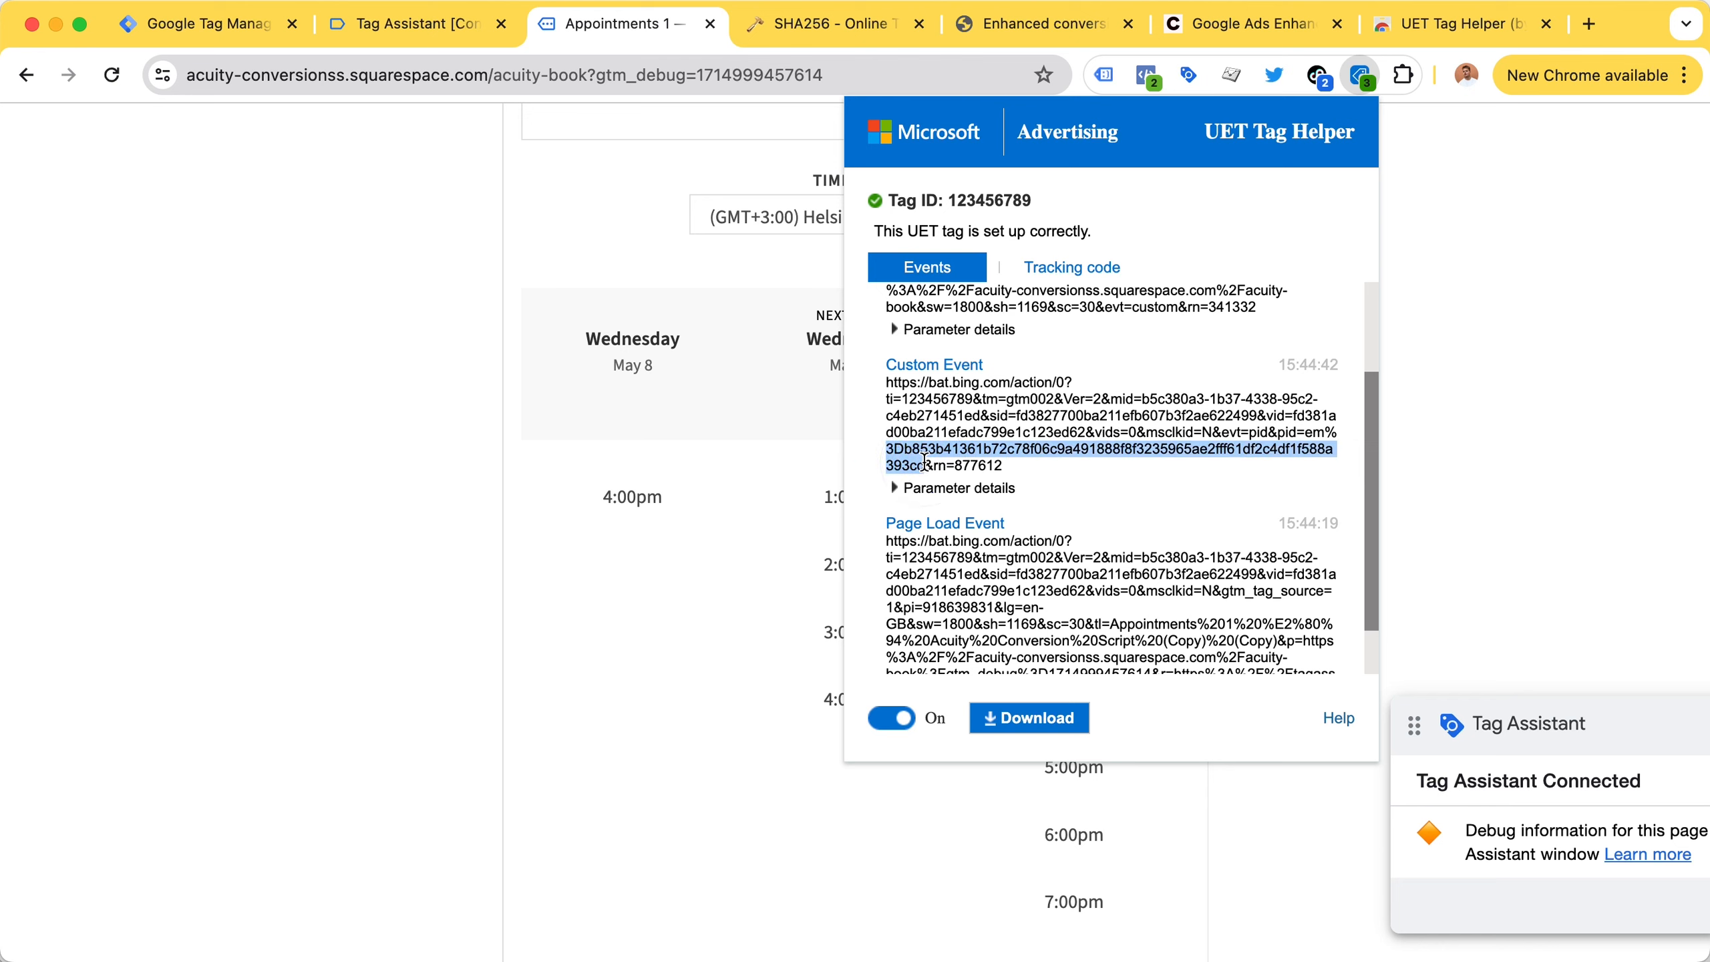
Examine the parameter details of the pid custom event and highlight the email hash in its request URL again.
scroll(923, 470, "up", 2)
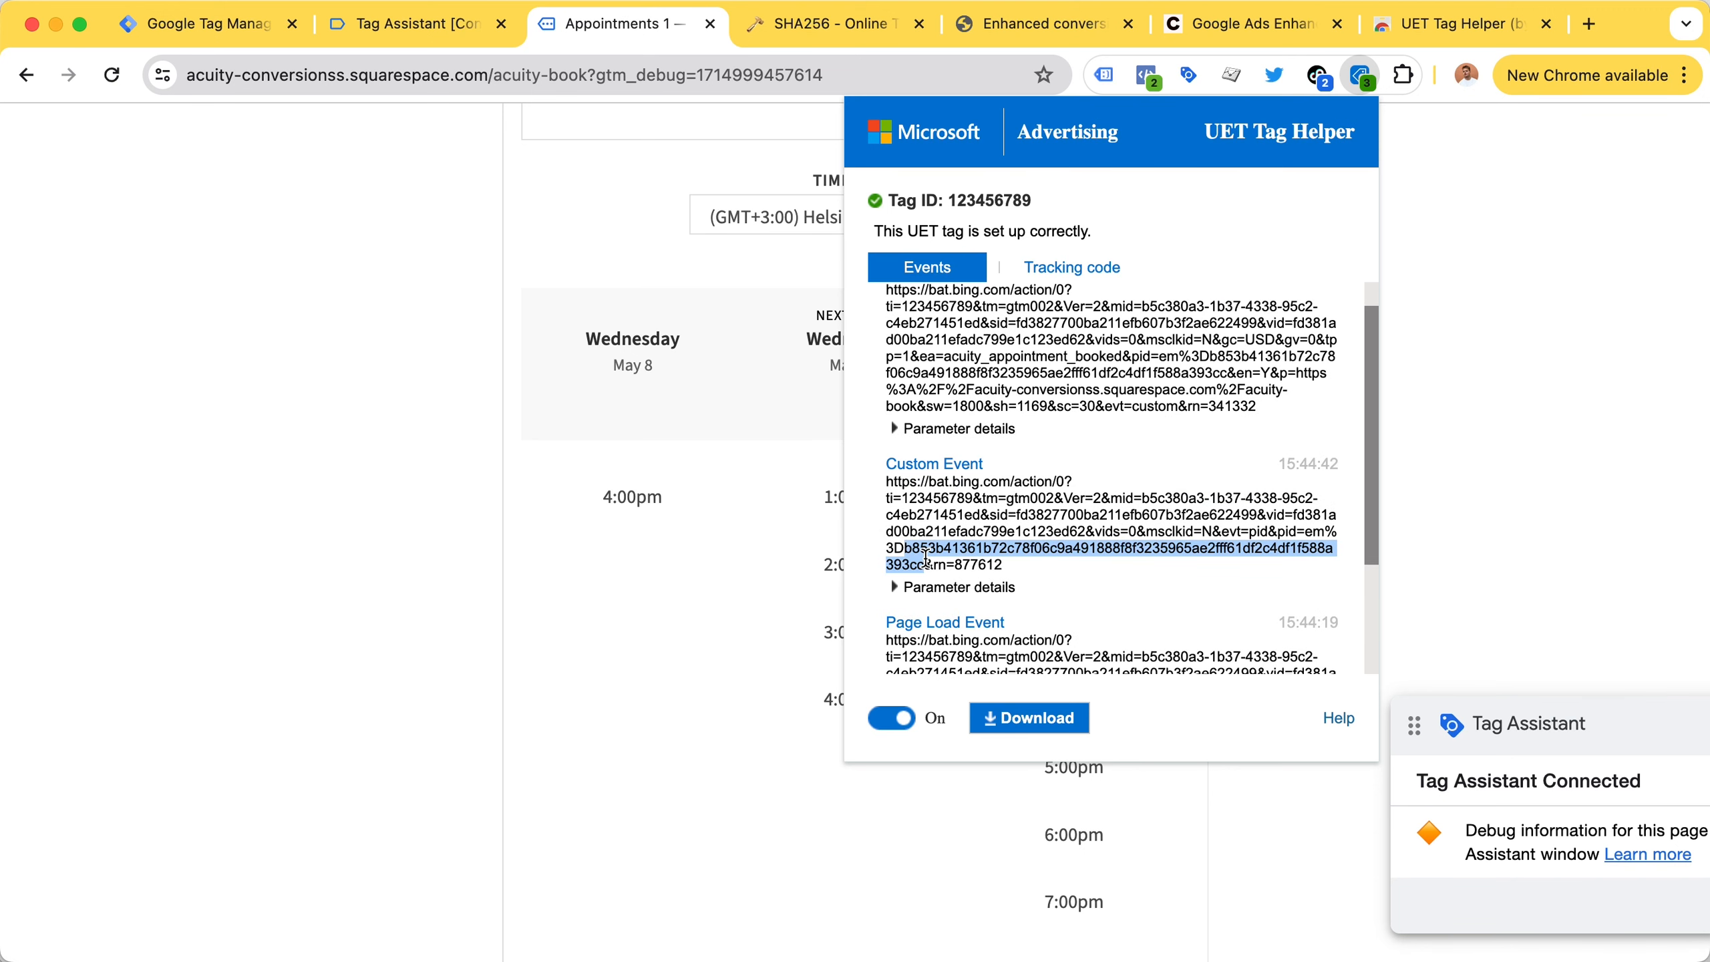
left_click(905, 584)
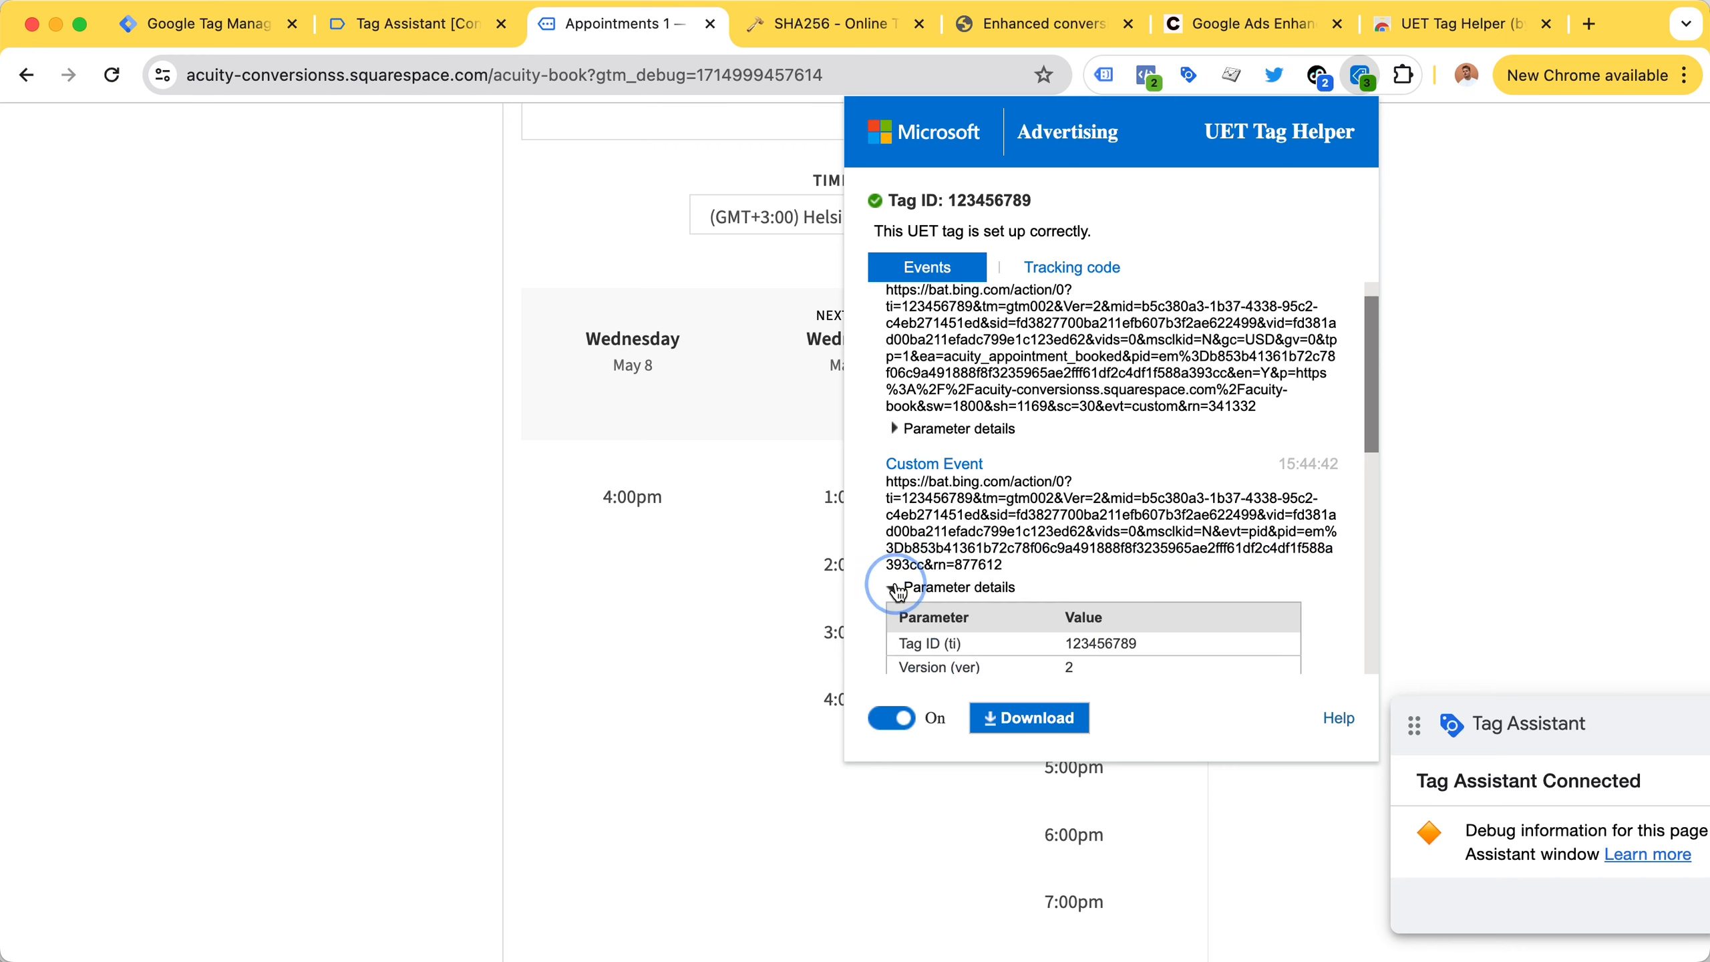
scroll(963, 549, "down", 5)
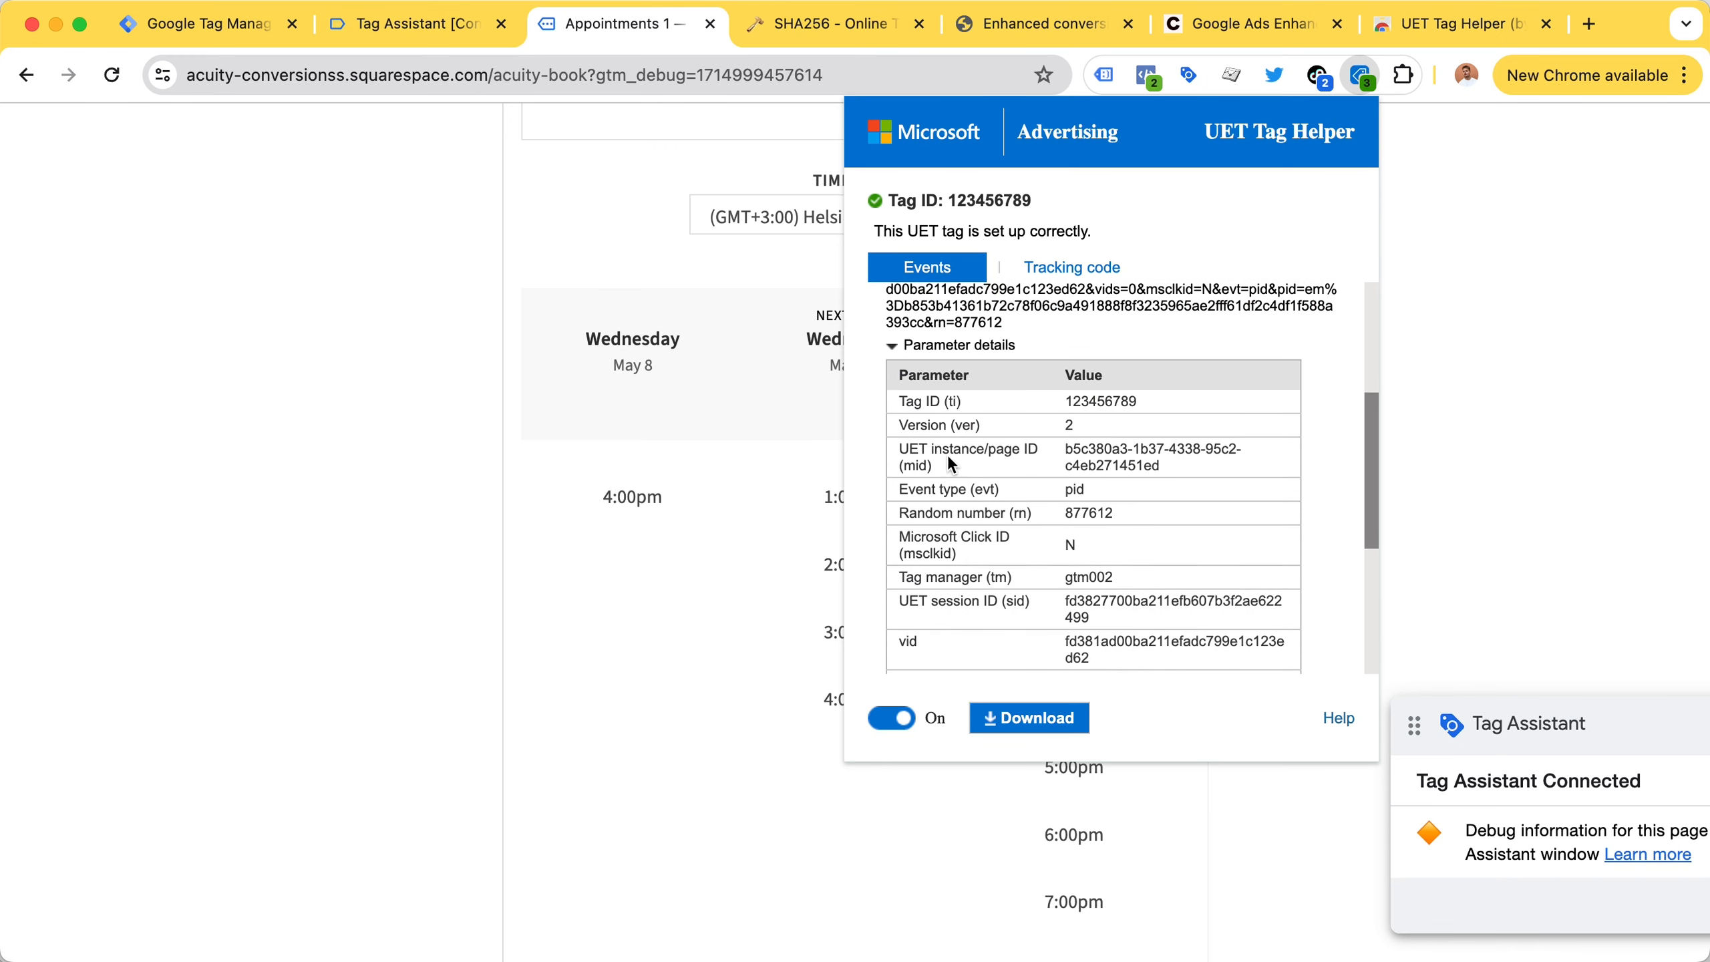
scroll(941, 428, "down", 3)
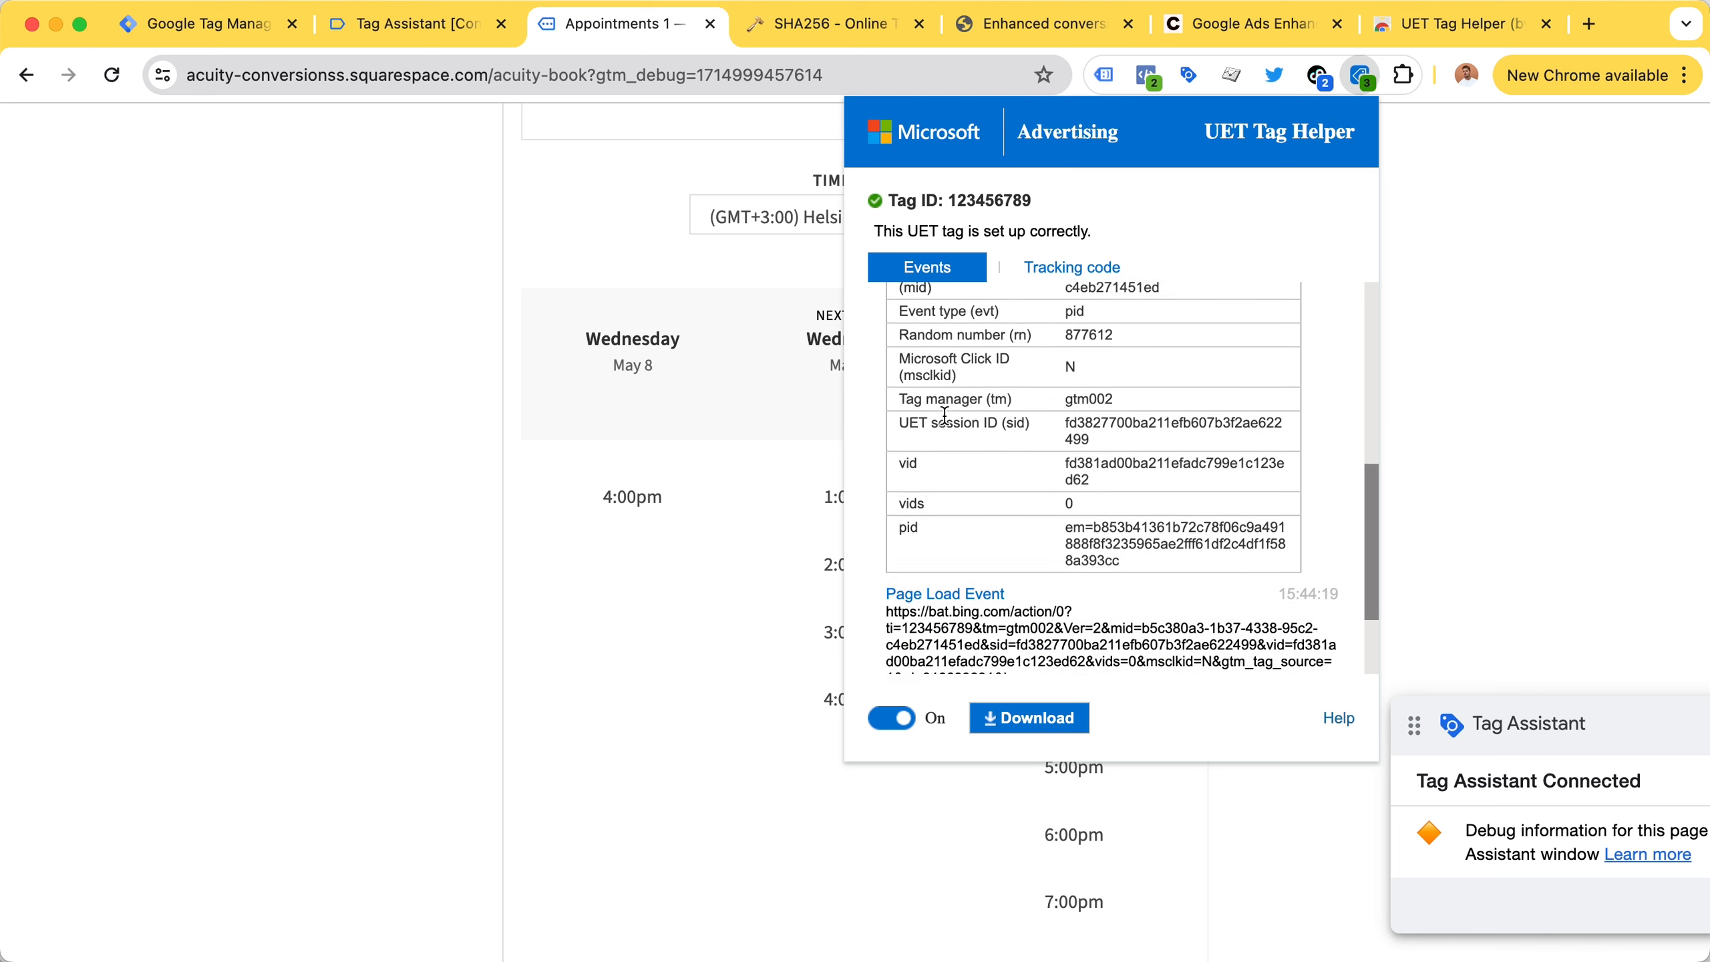
scroll(944, 416, "up", 2)
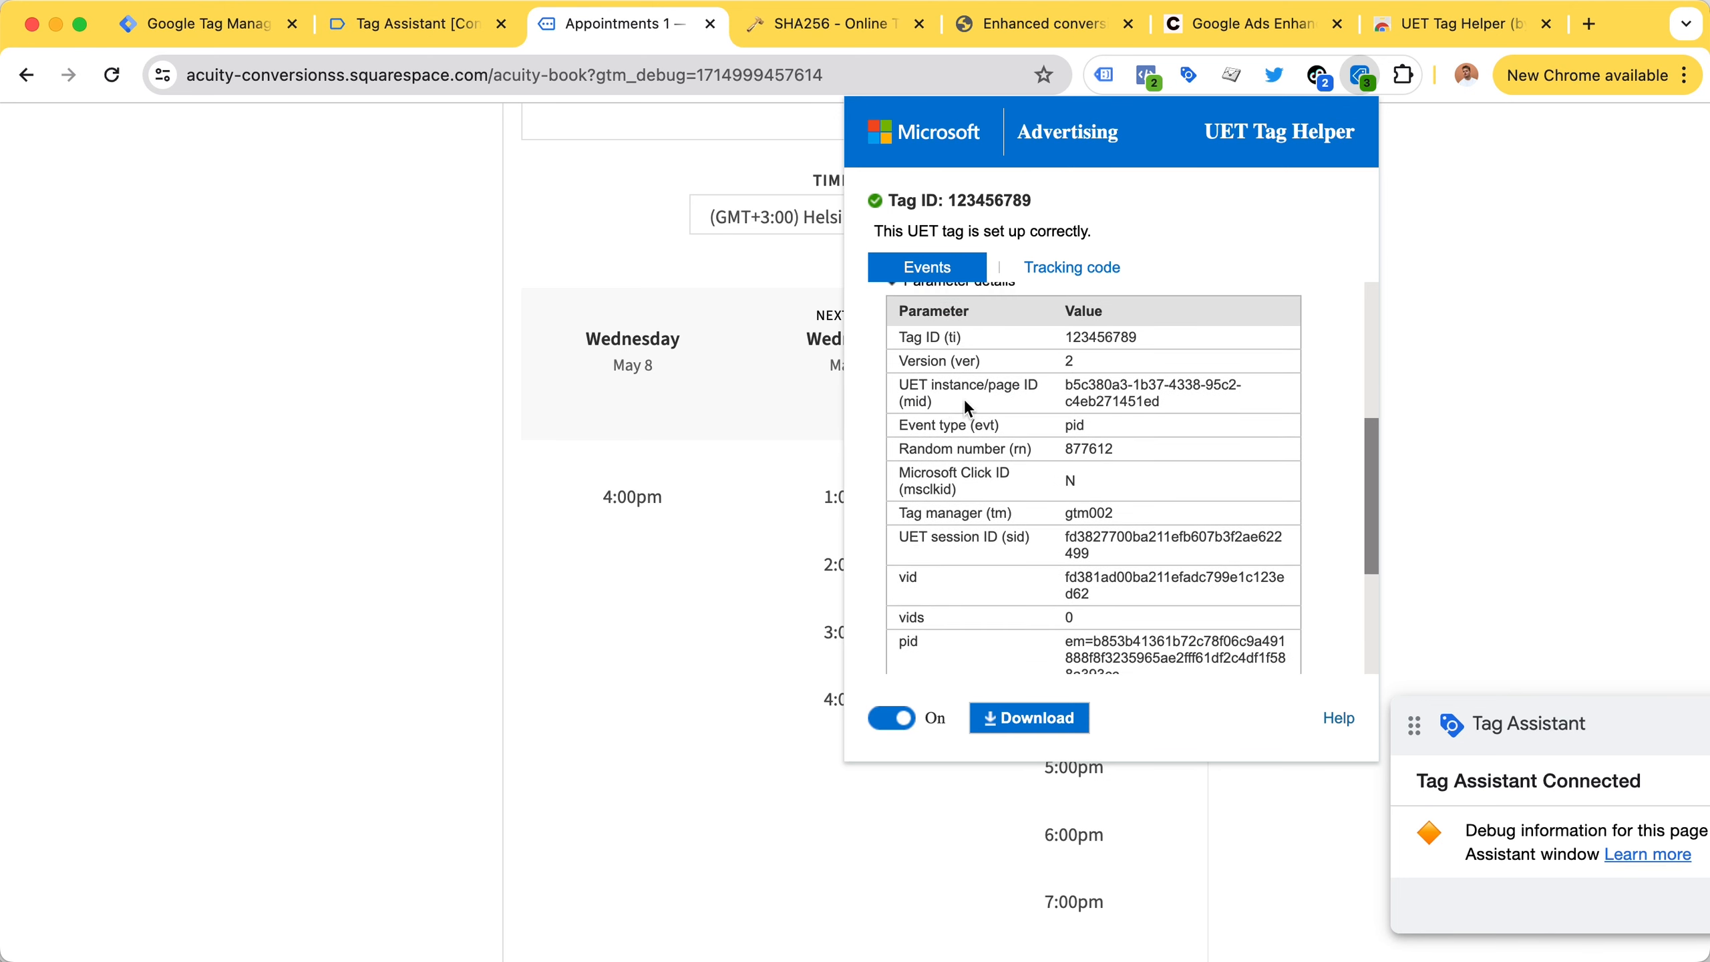
scroll(965, 400, "up", 1)
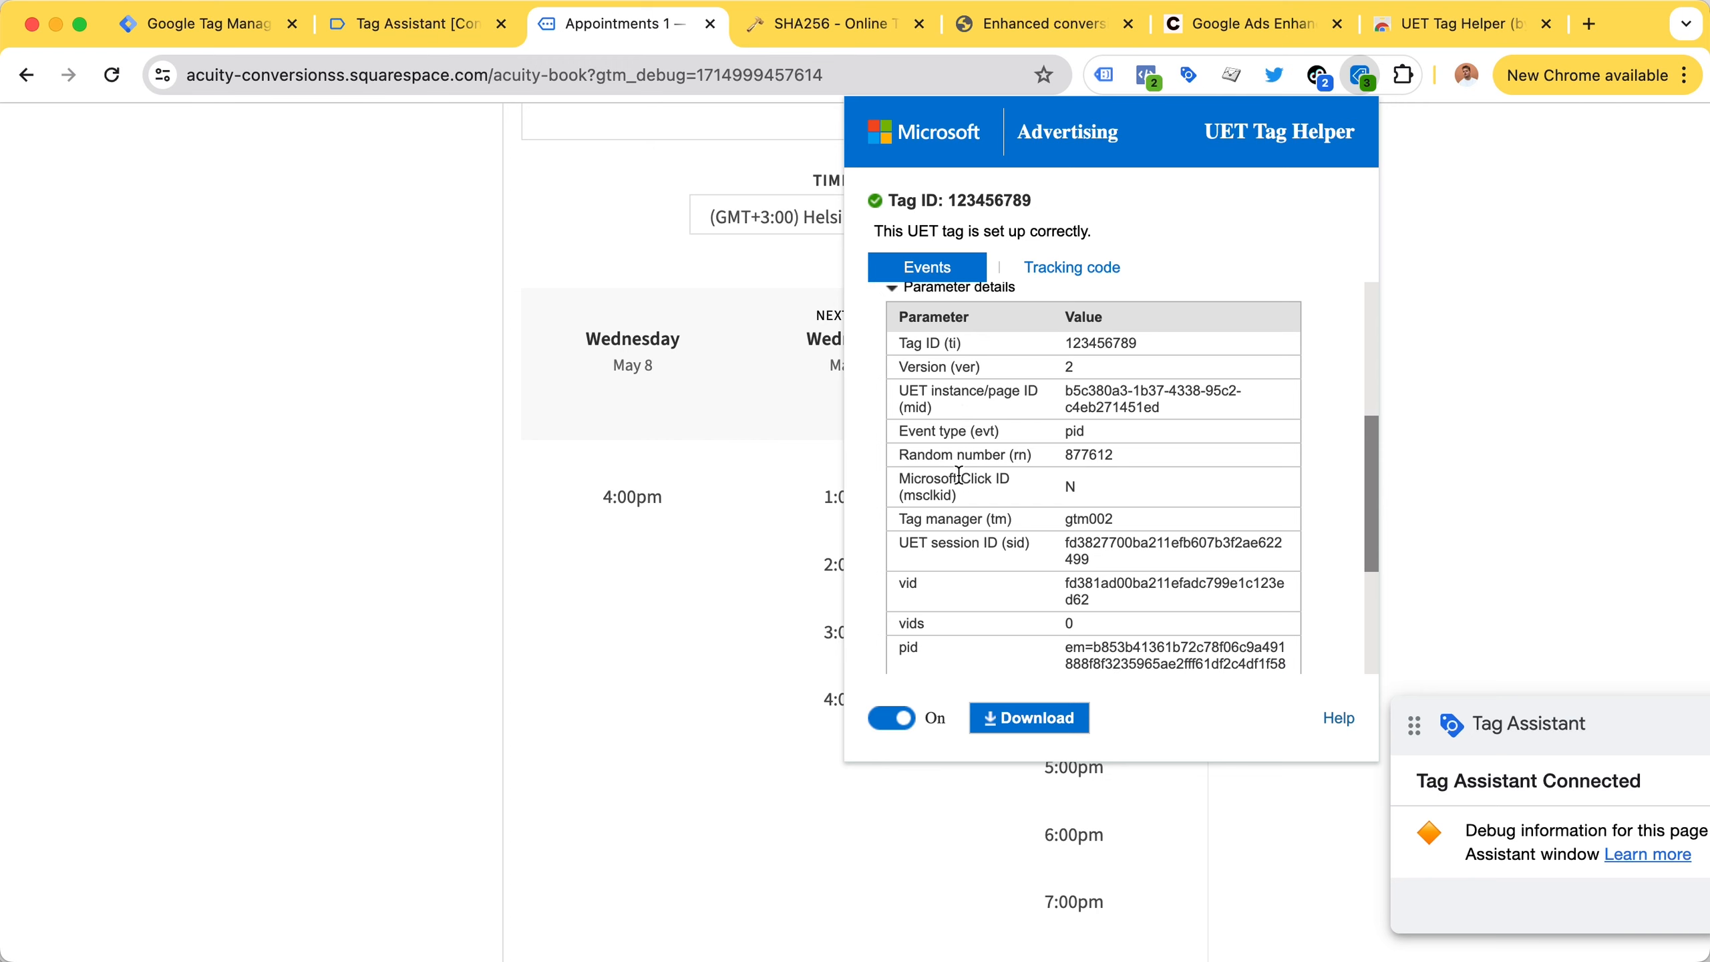
scroll(959, 475, "up", 2)
scroll(958, 476, "up", 1)
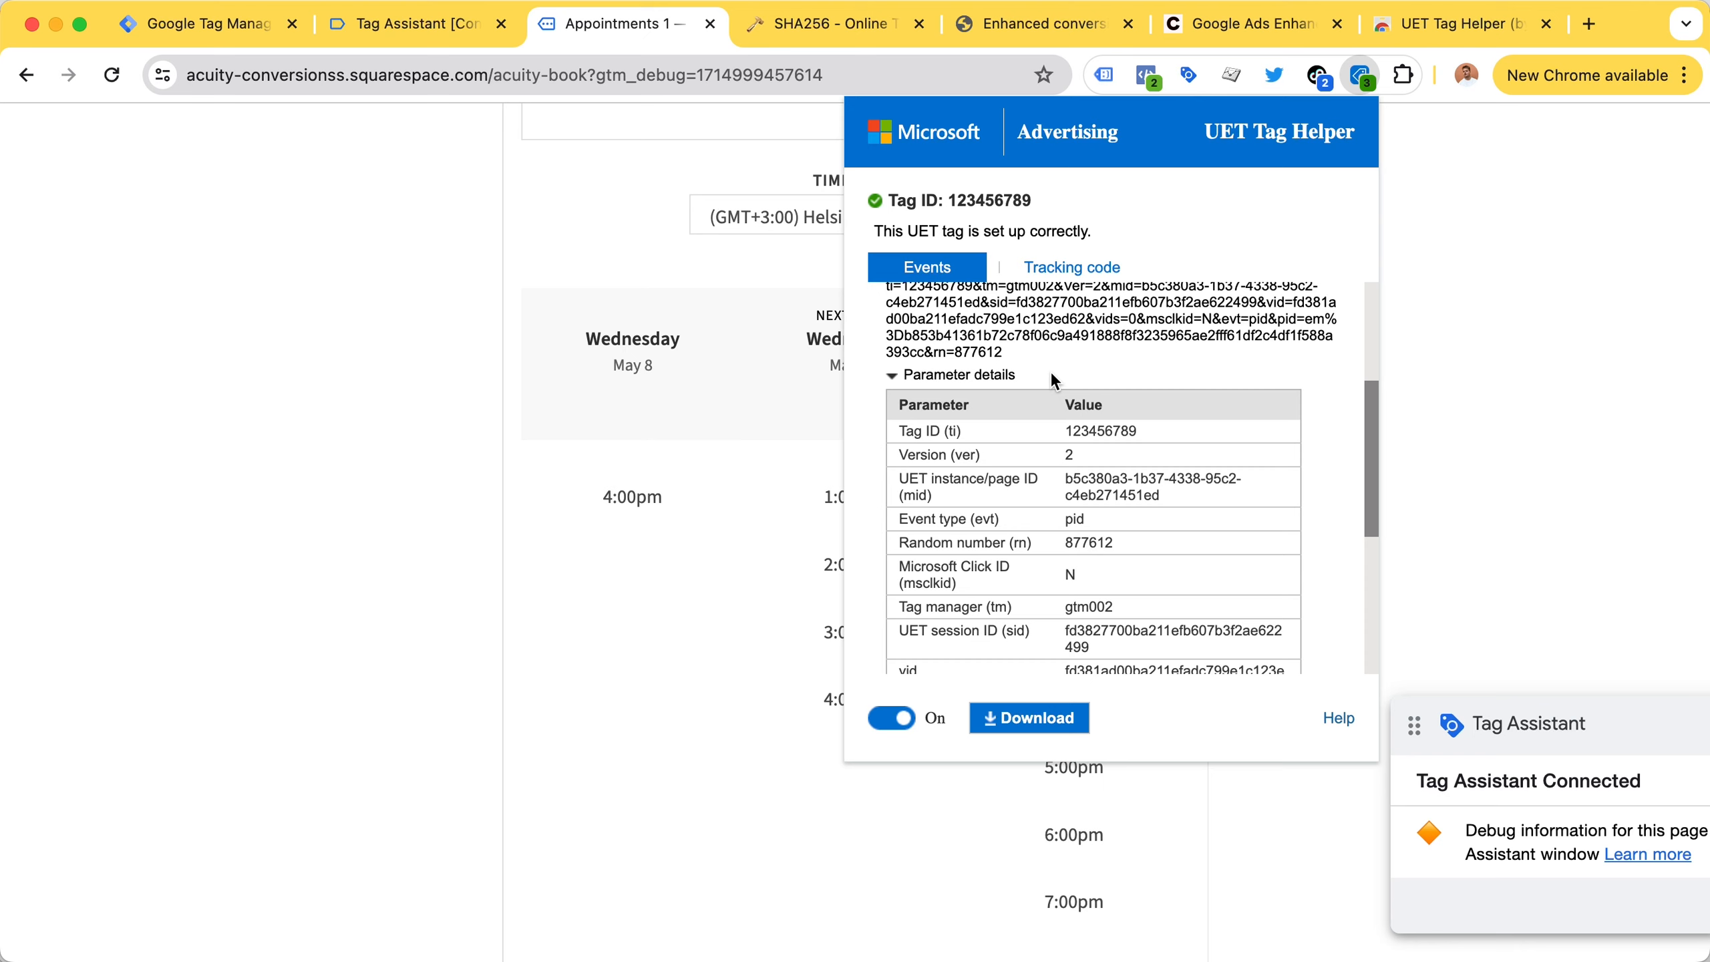
double_click(1308, 319)
mouse_move(904, 335)
left_mouse_down()
mouse_move(929, 374)
mouse_move(919, 336)
left_mouse_up()
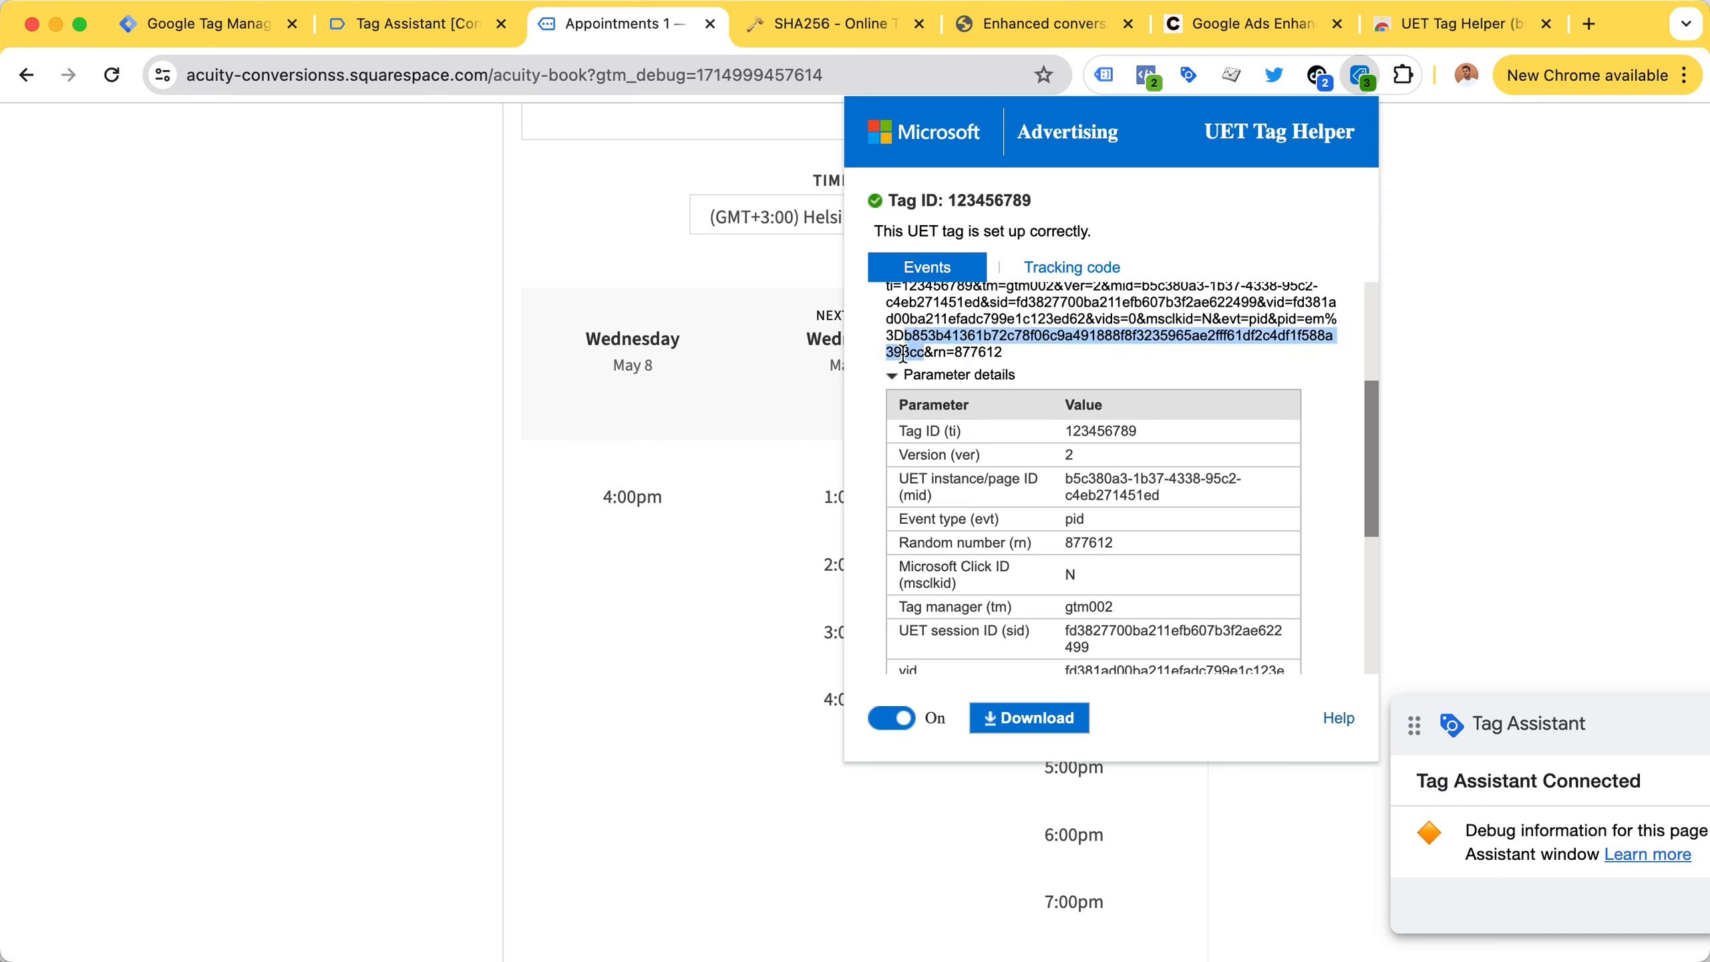
left_click_drag(919, 348, 917, 339)
Switch to Tag Assistant, paste the booking's email address into the browser's address field and highlight it.
left_click(457, 40)
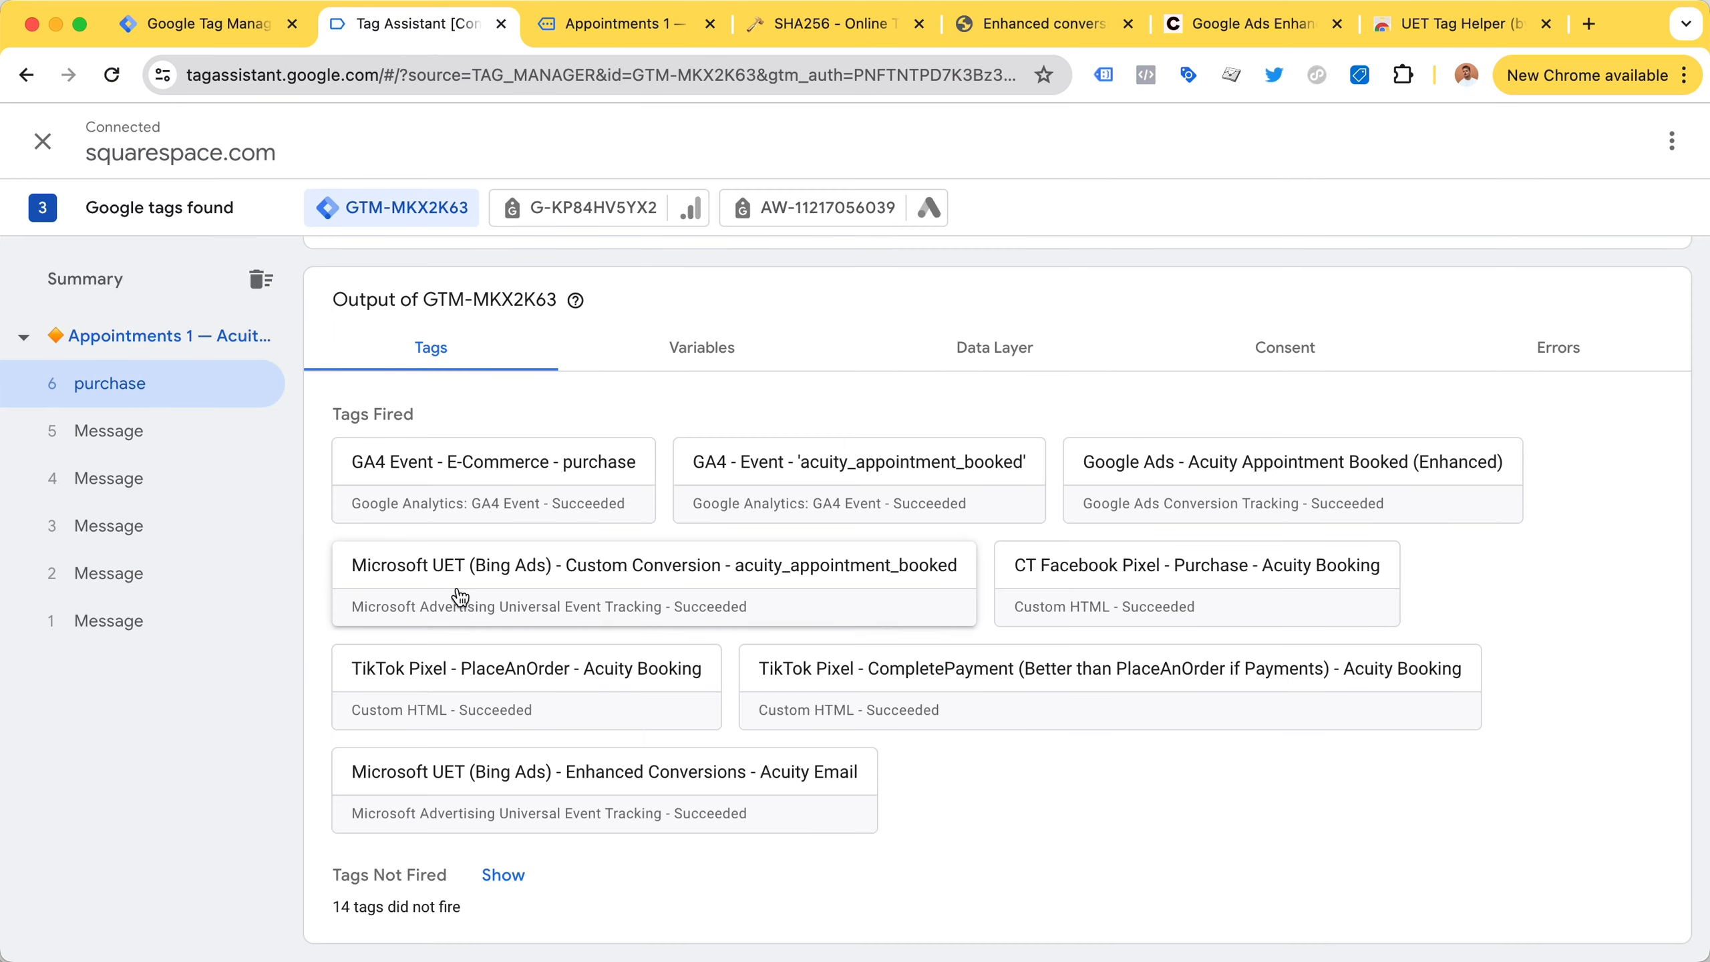
left_click(676, 57)
key("cmd+v")
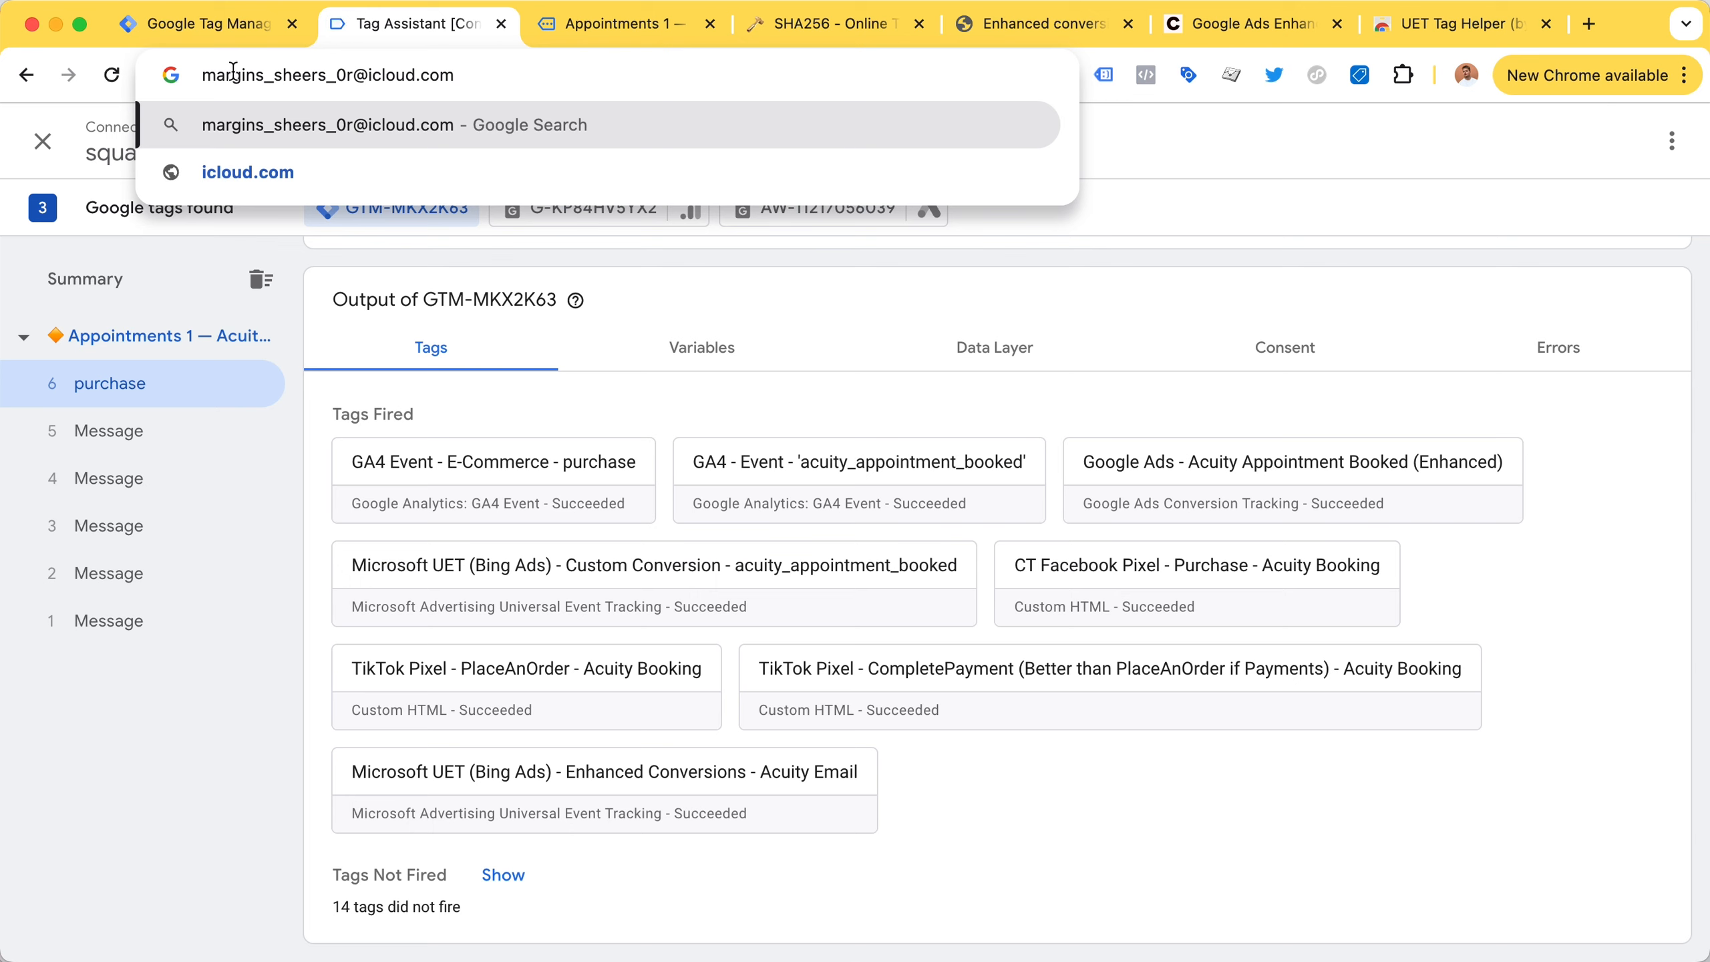
left_click_drag(494, 75, 201, 76)
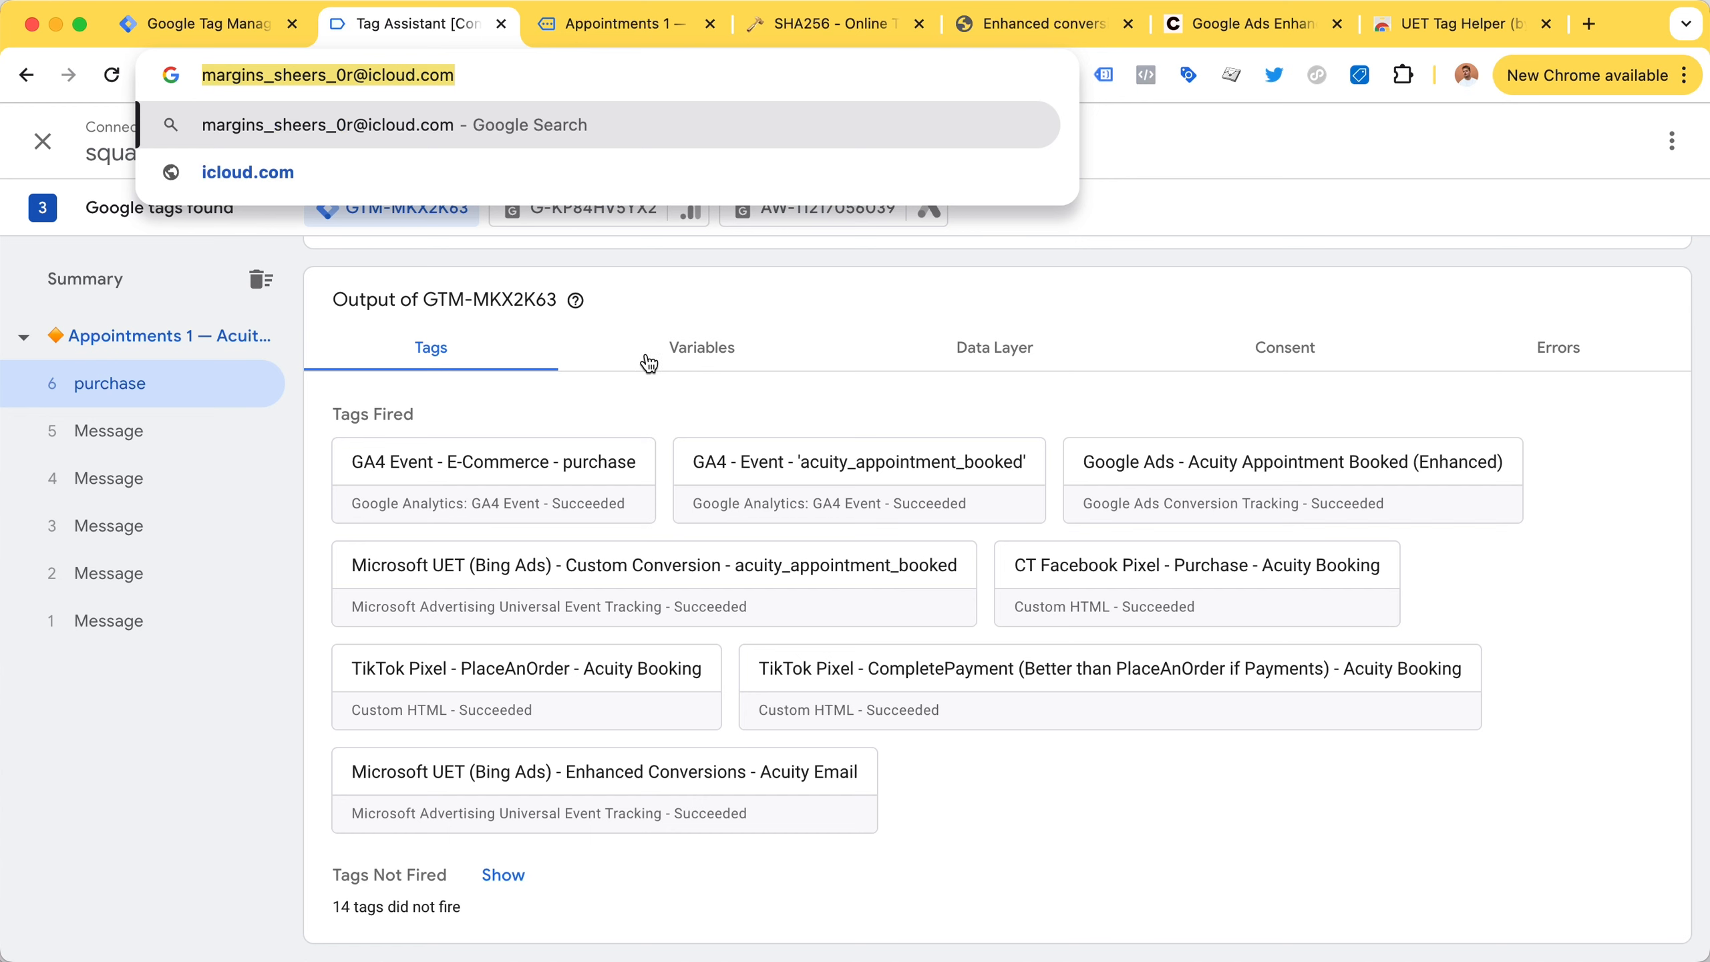
left_click(146, 379)
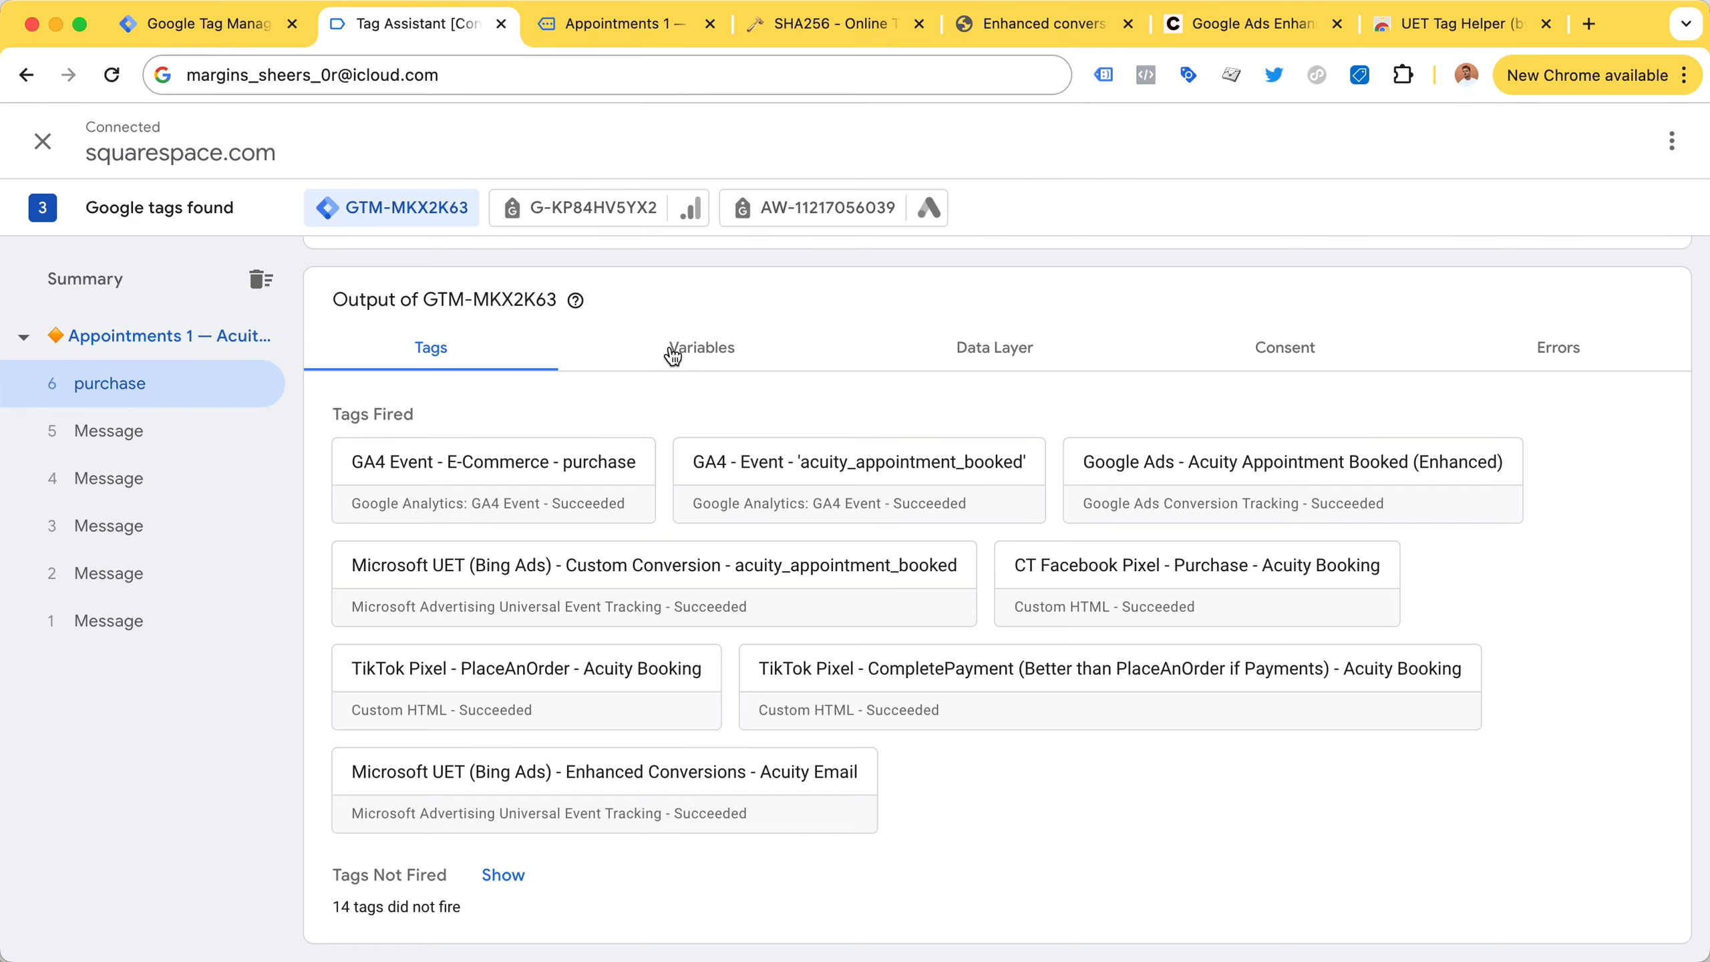
Search the purchase event's variables for "email", highlight the dl.acuityEmail value and close the search.
left_click(686, 348)
key("super+f")
type("email")
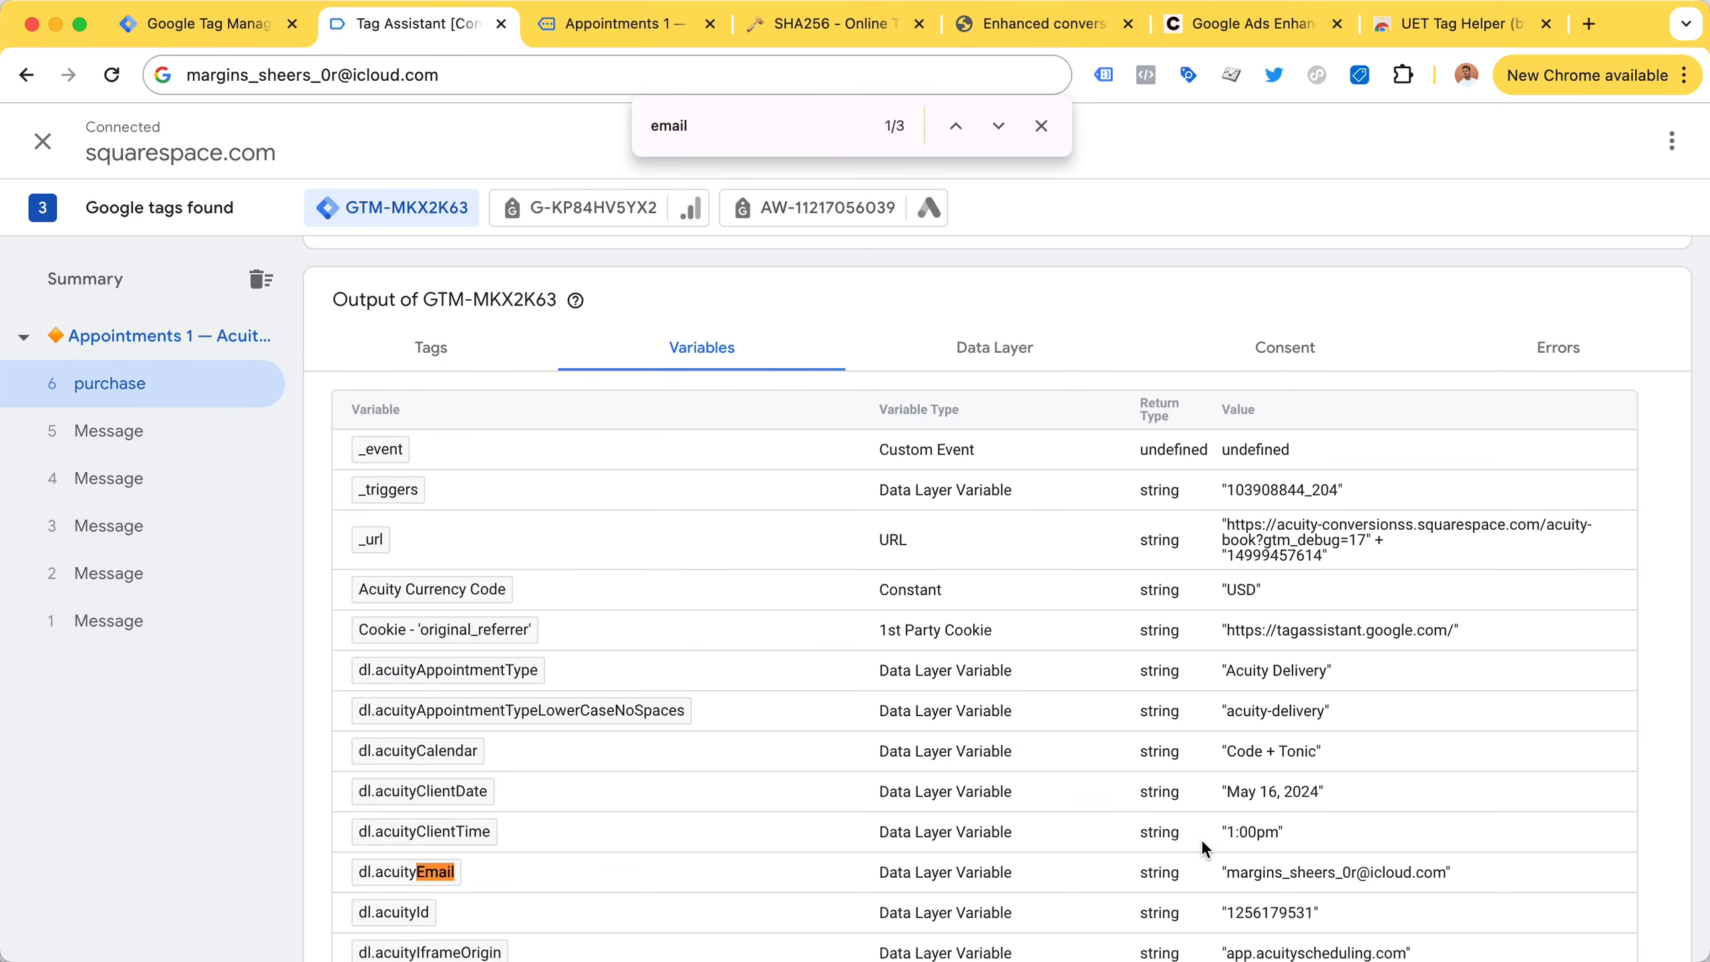
scroll(1258, 817, "down", 3)
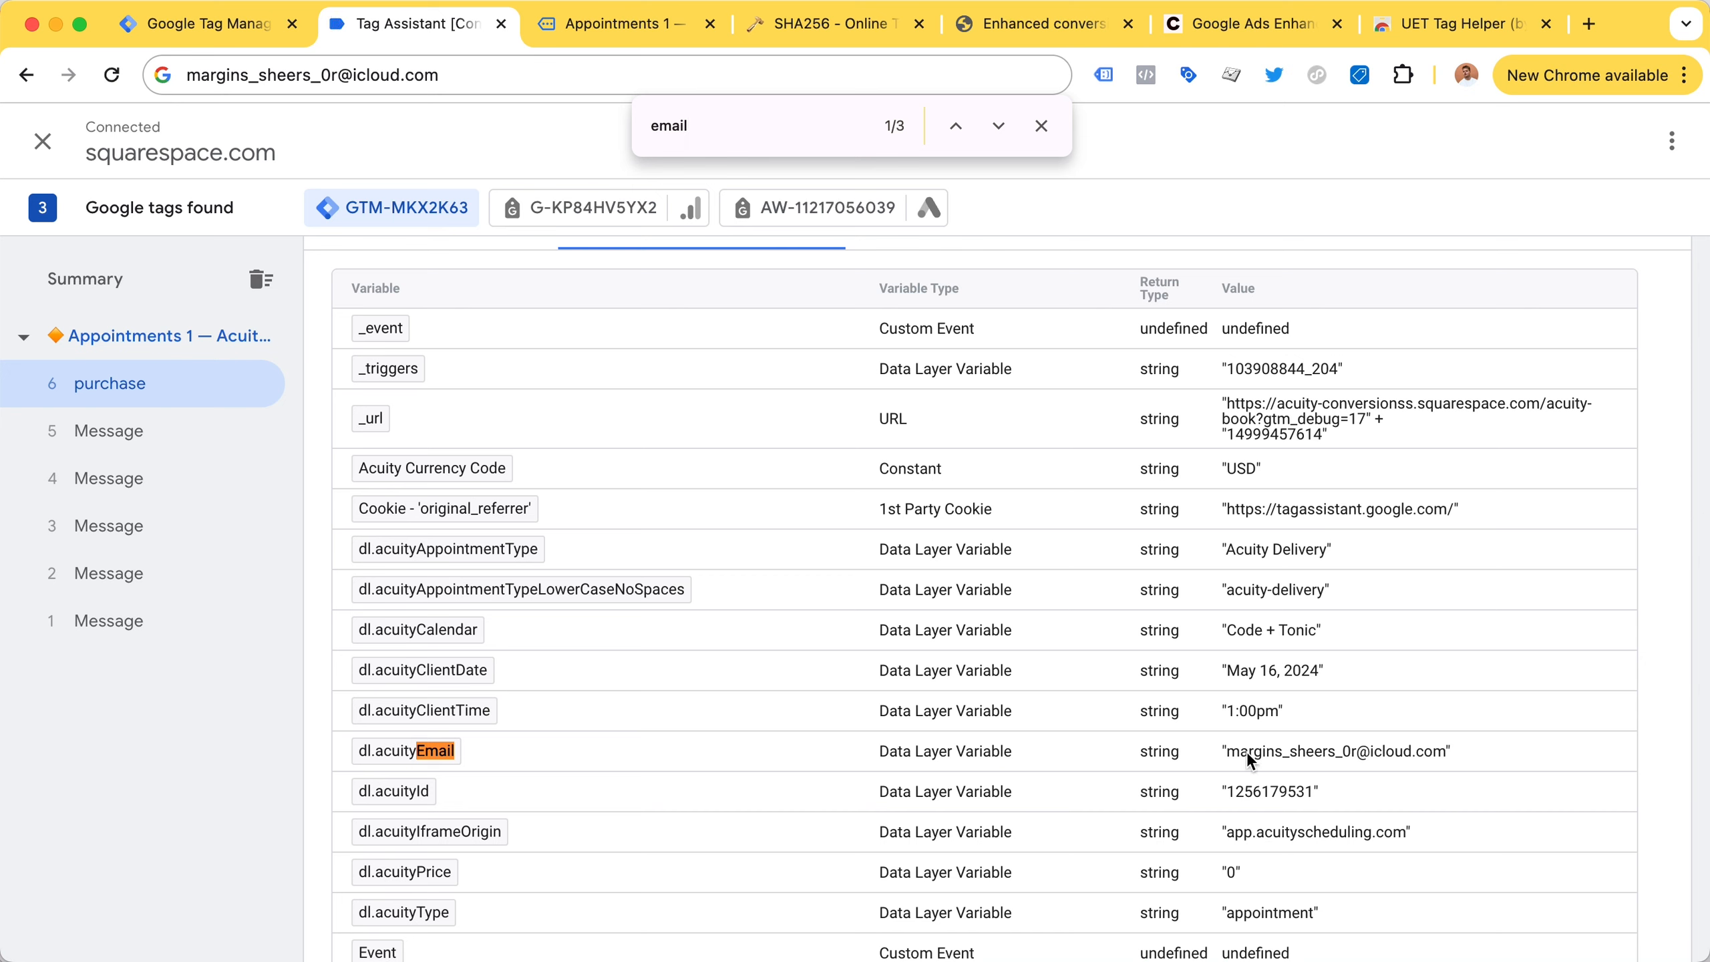
left_click_drag(1226, 751, 1441, 758)
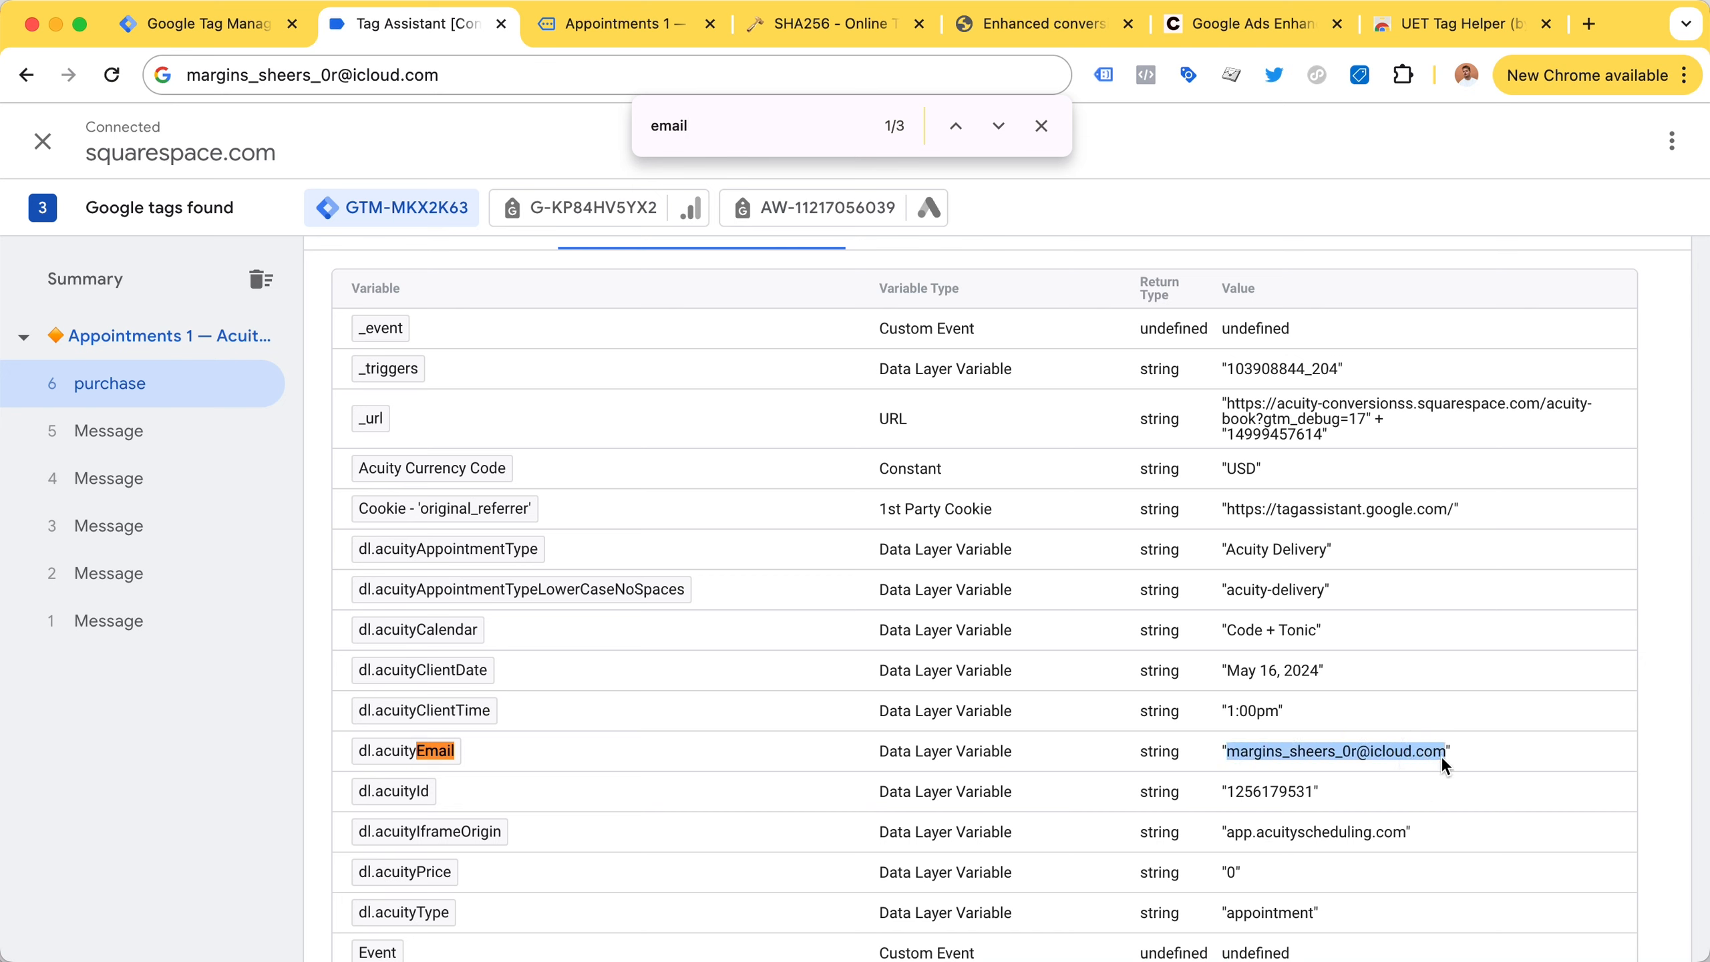
left_click(1041, 126)
Switch to the SHA256 online tool and highlight the input email address and the start and end of its hash.
left_click(866, 27)
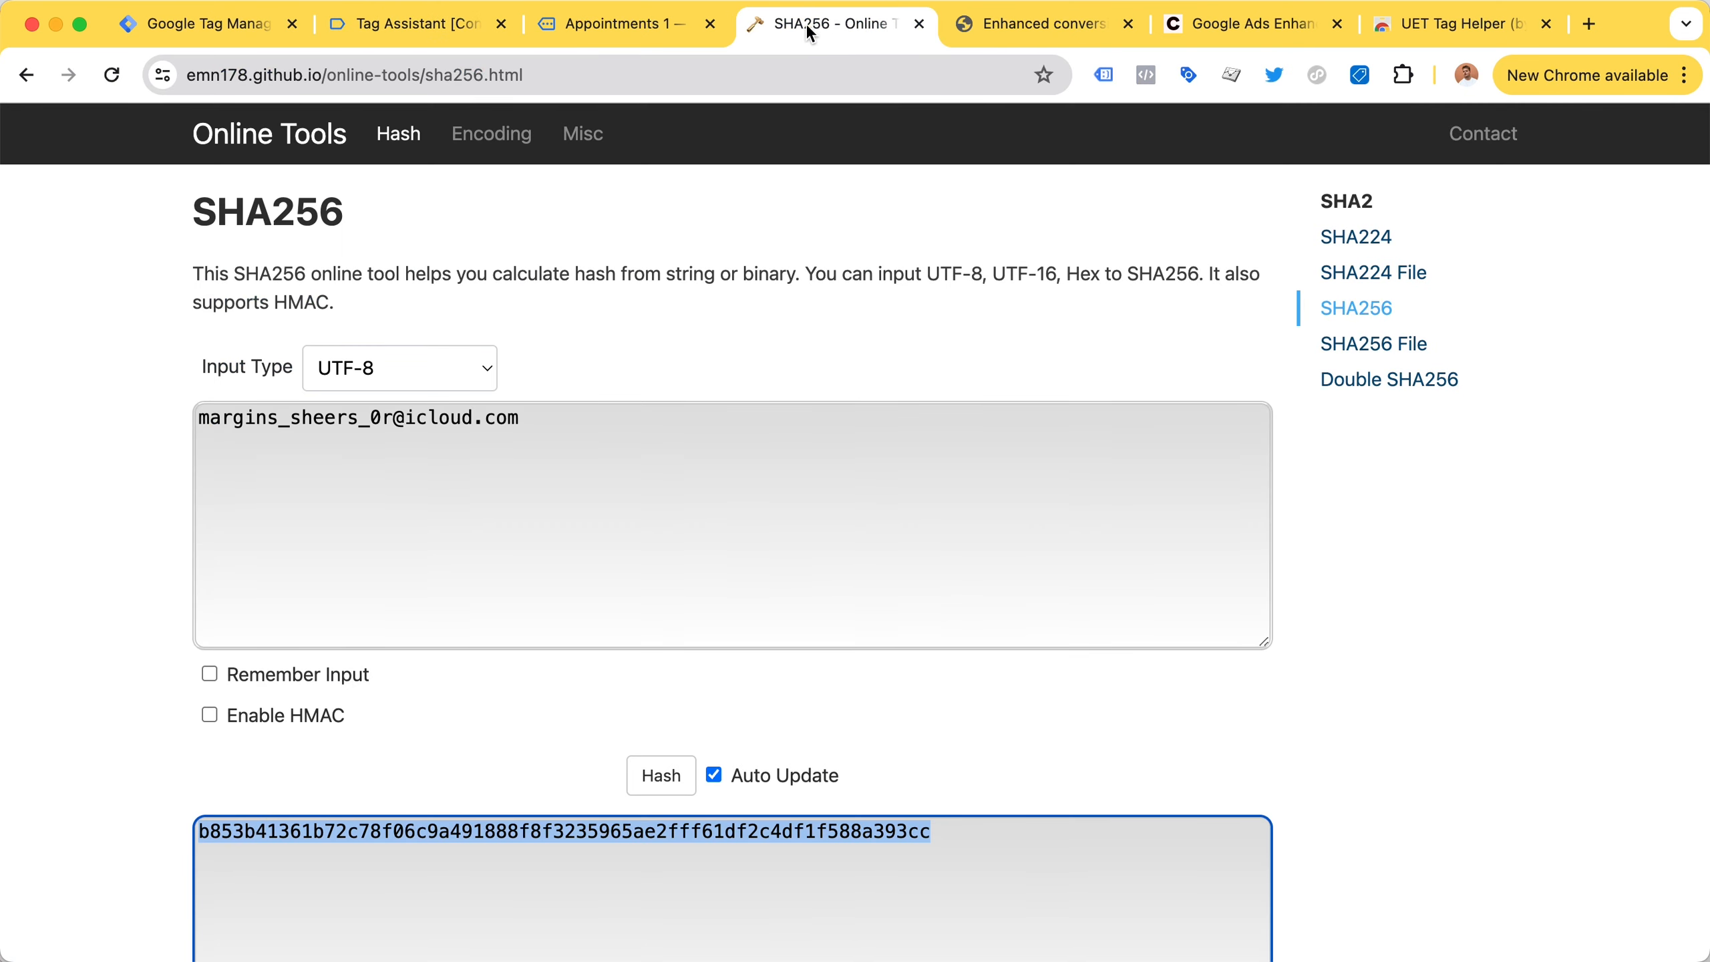
left_click(439, 489)
left_click(363, 446)
key("super+a")
scroll(416, 439, "down", 2)
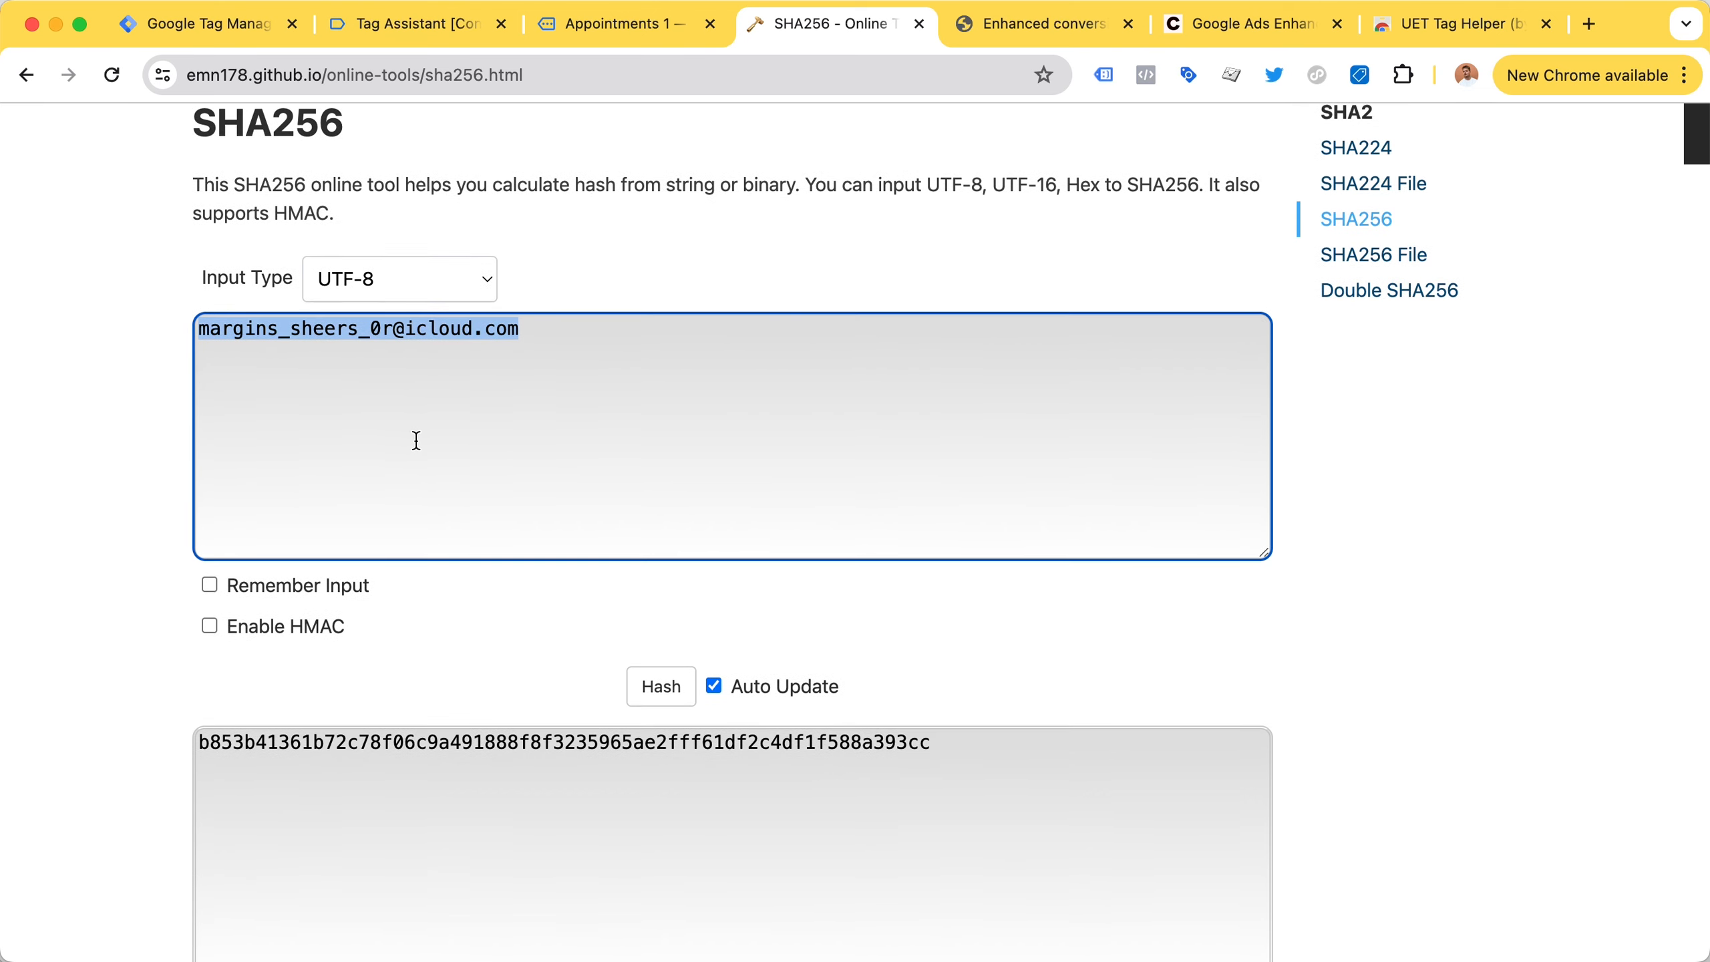
left_click_drag(201, 737, 1015, 748)
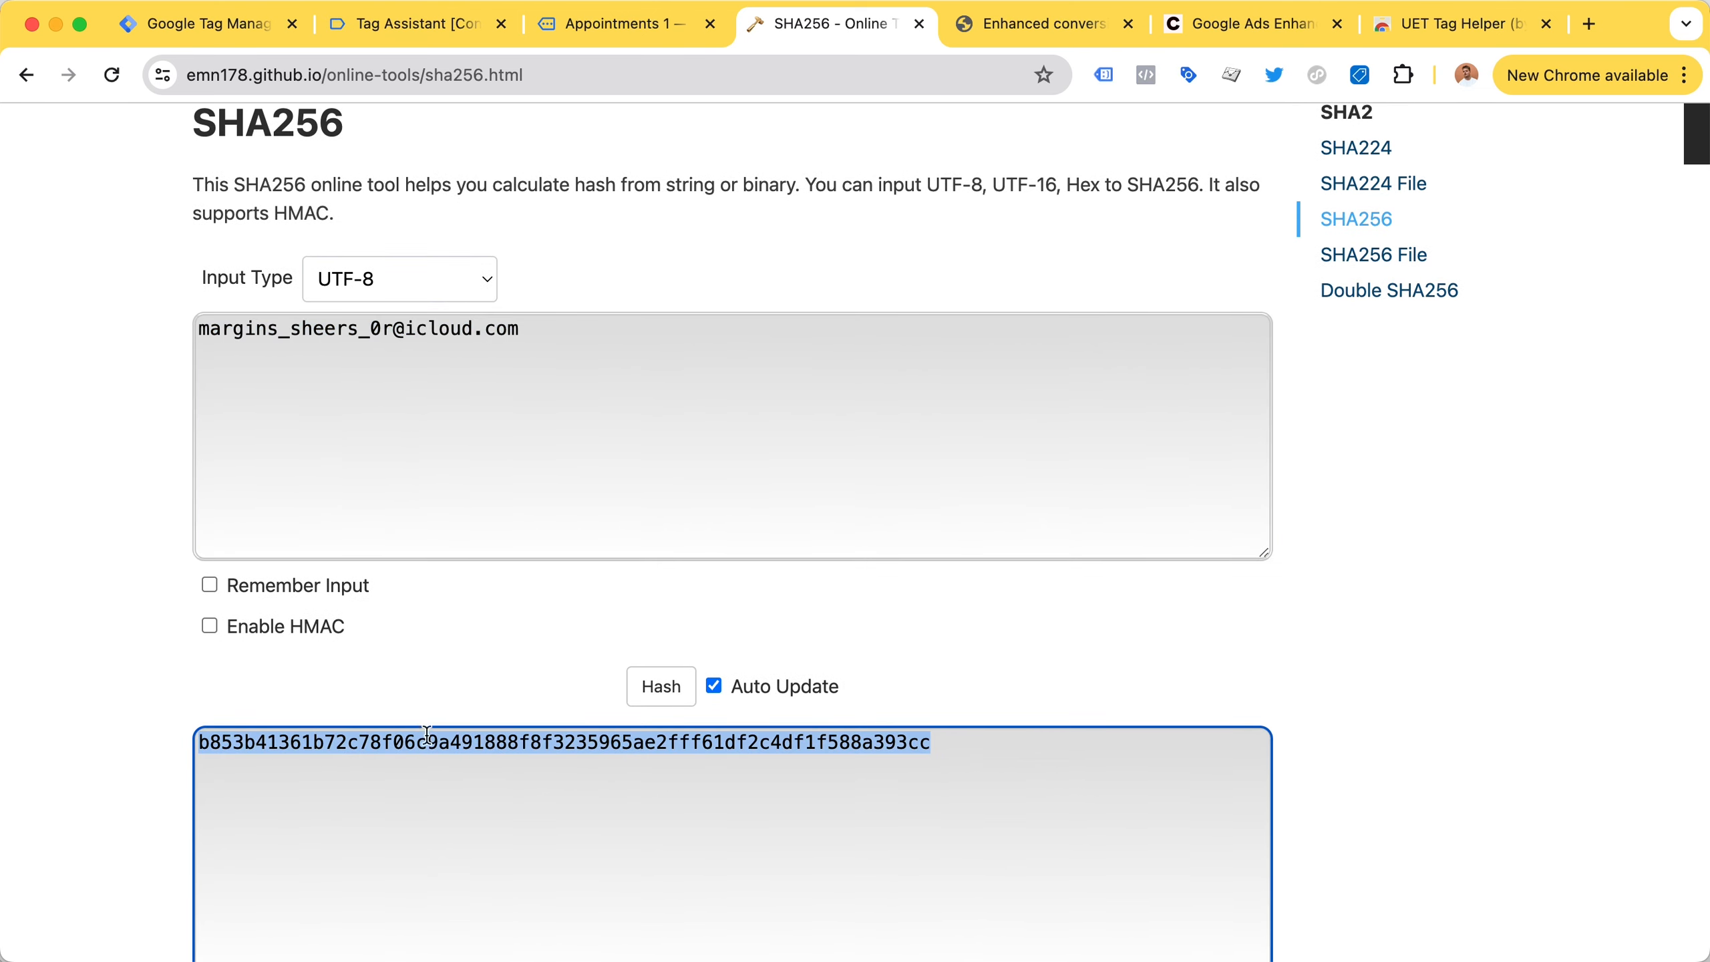
left_click(205, 744)
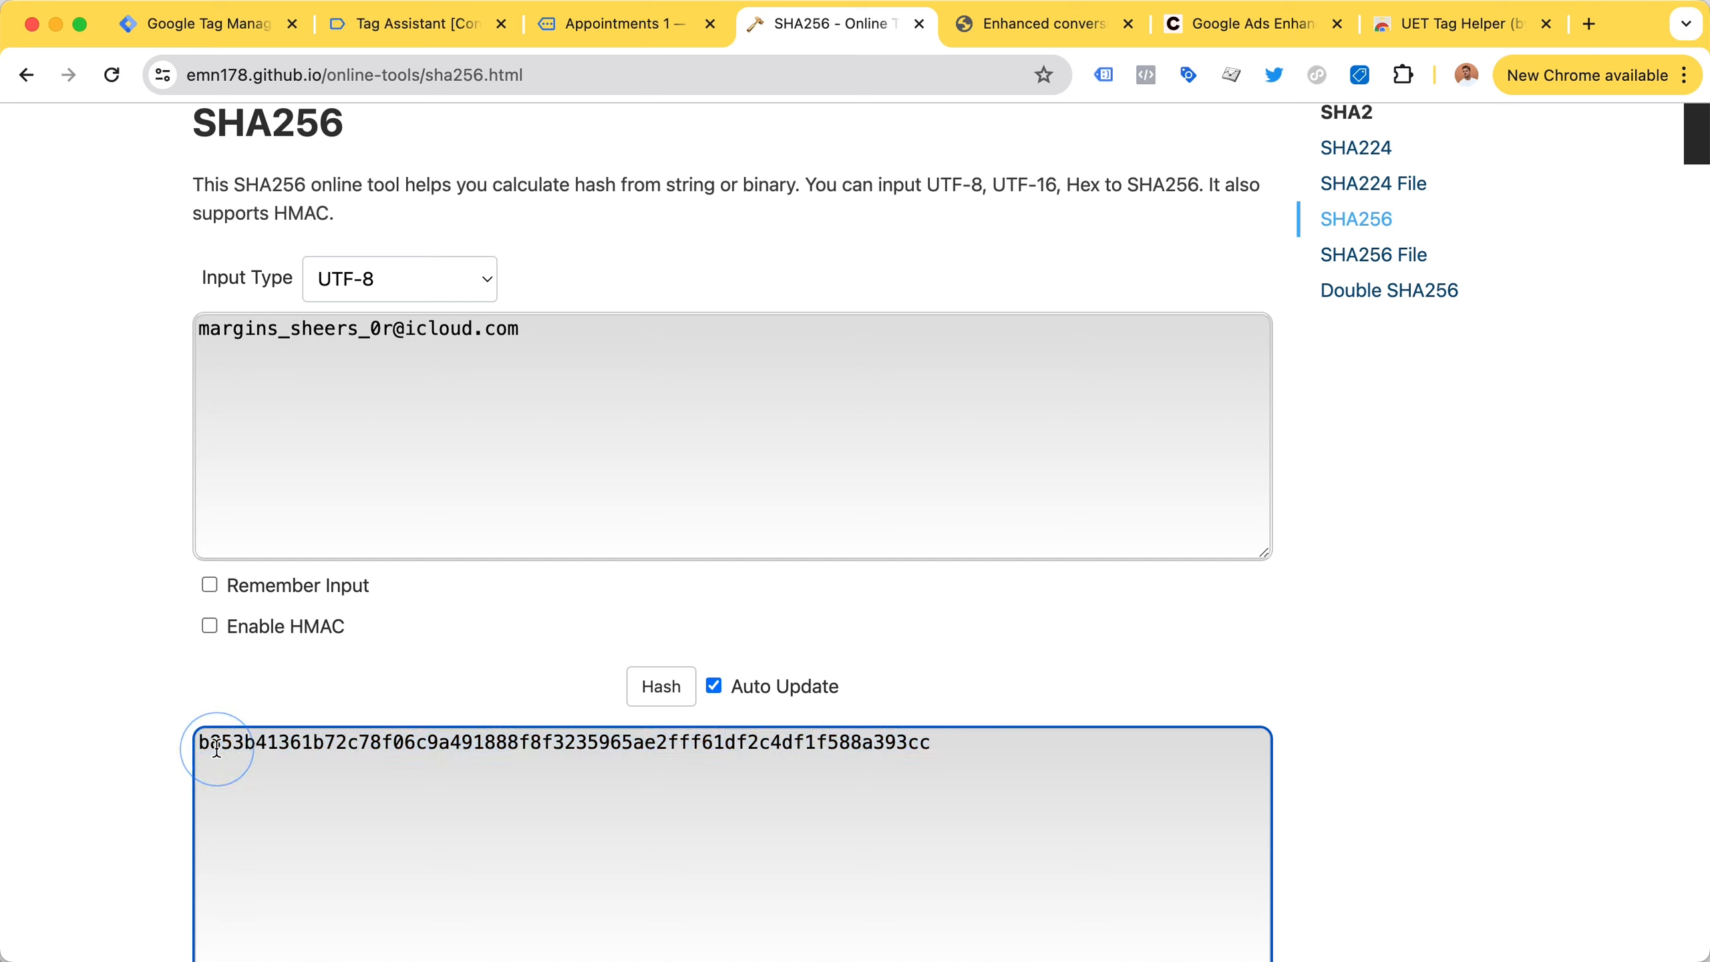
left_click_drag(199, 744, 227, 744)
left_click_drag(897, 742, 977, 744)
Highlight the hashed email of the pid custom event in UET Tag Helper, and revisit the Acuity Email enhanced conversions tag in Google Tag Manager.
left_click(657, 24)
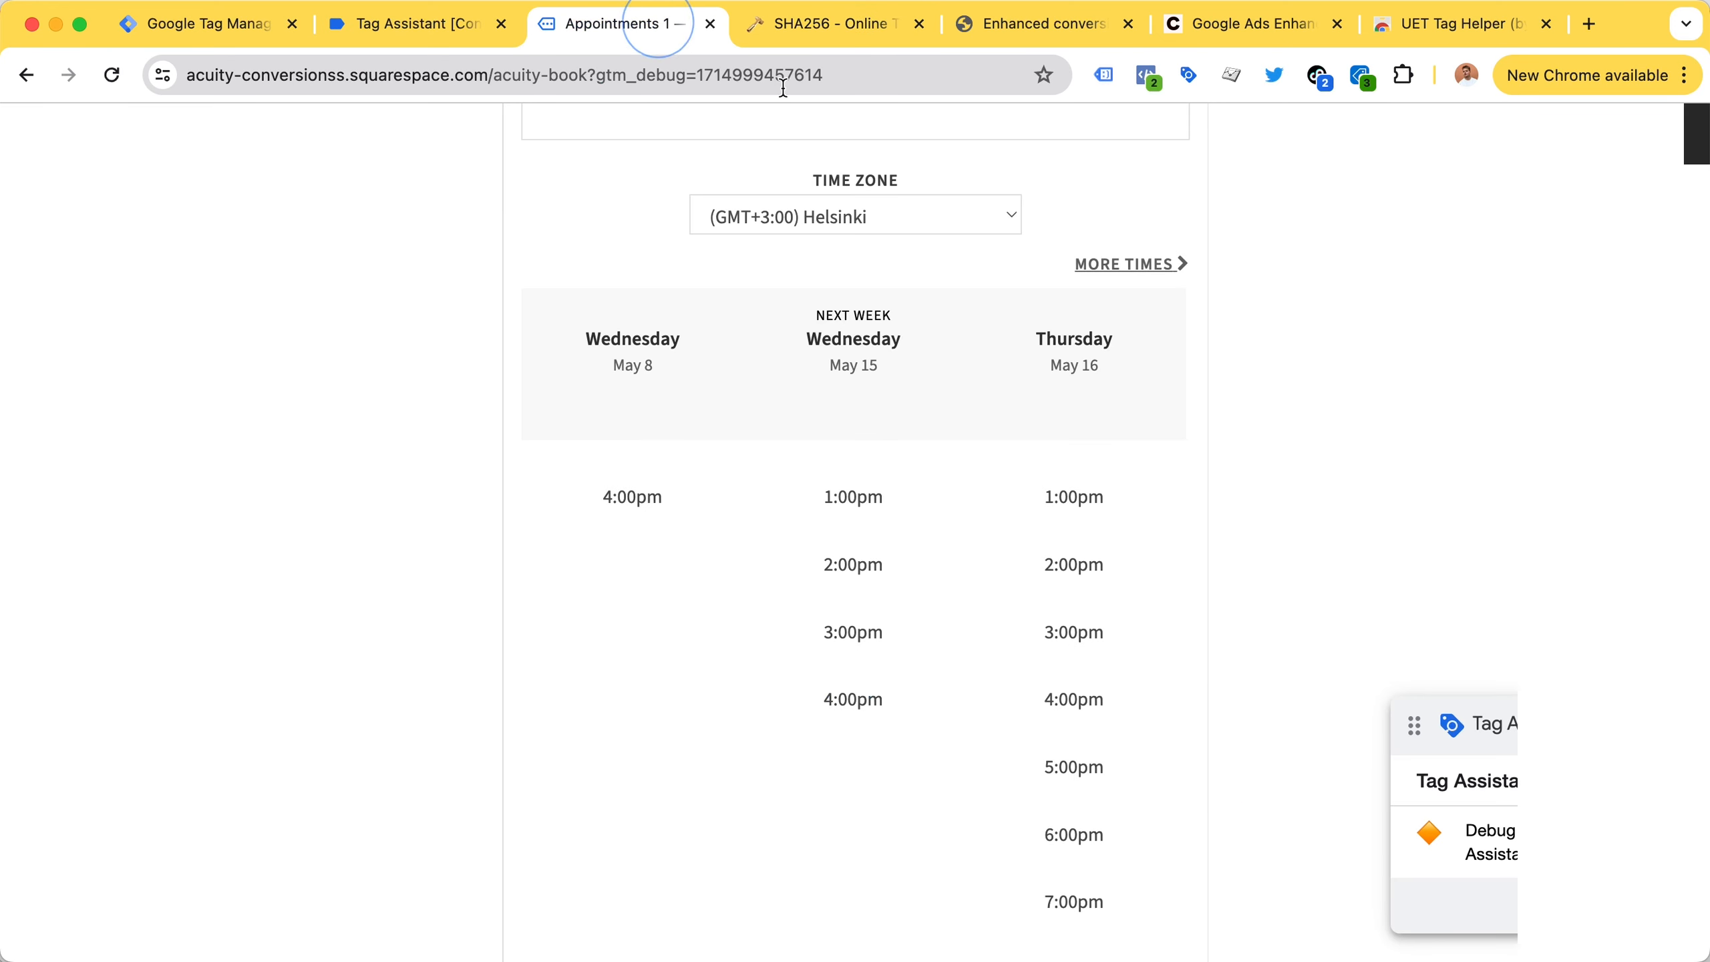
left_click(1360, 75)
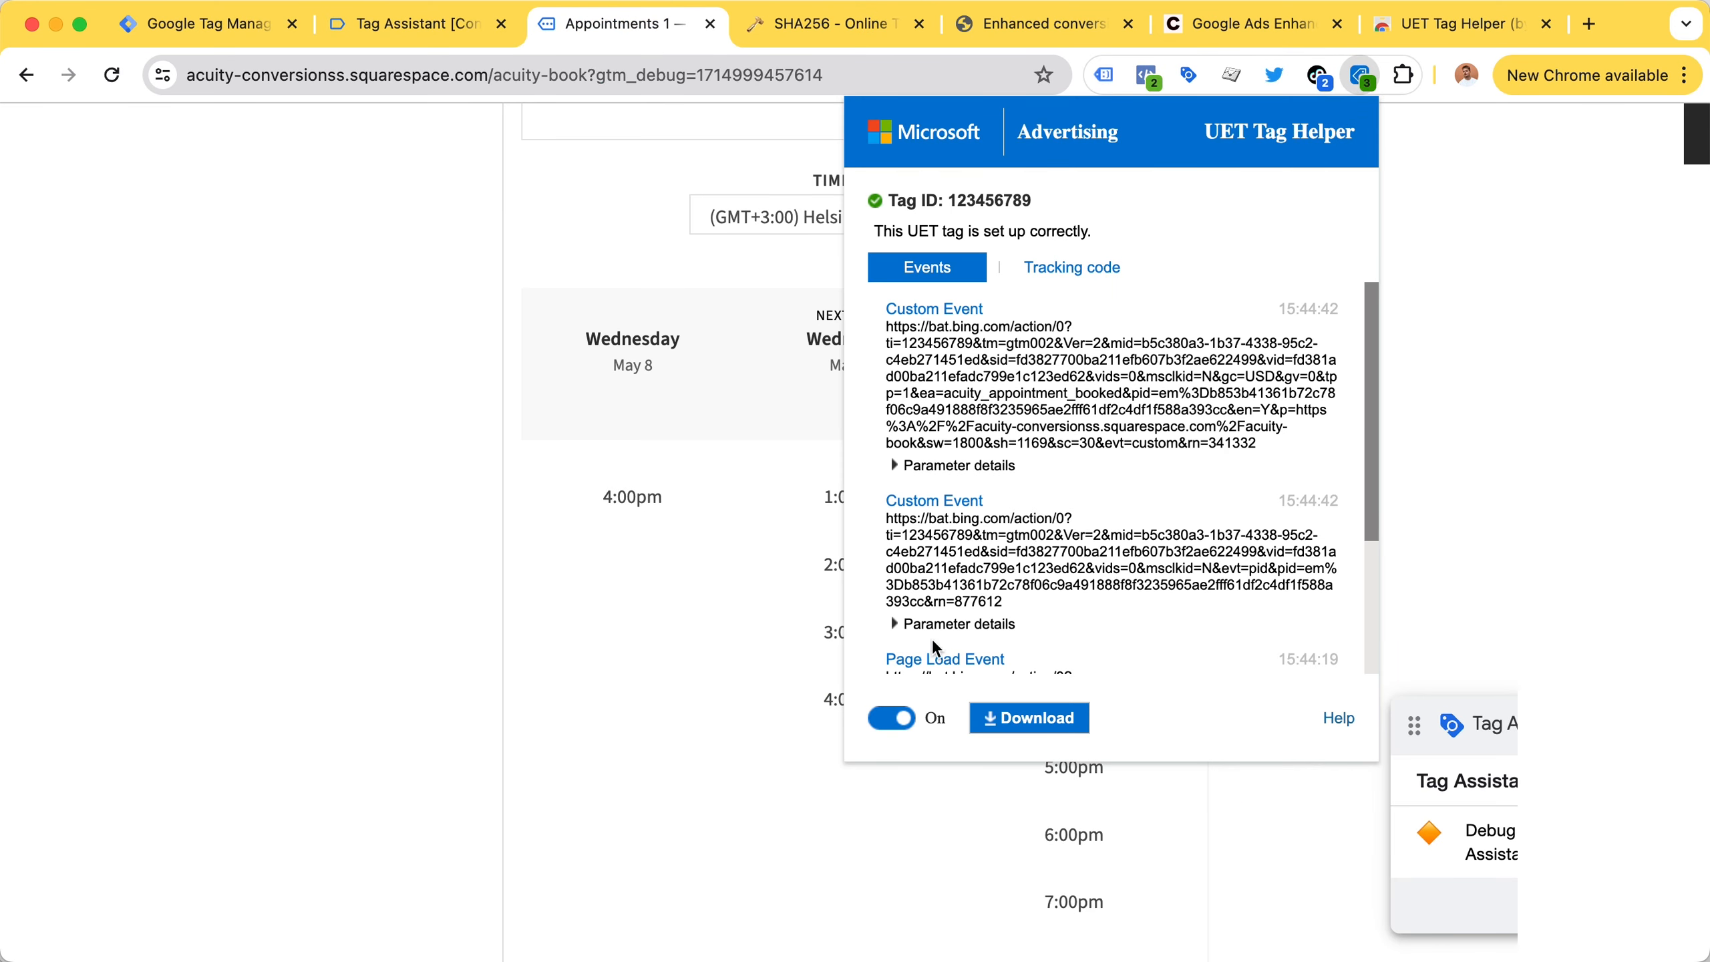
left_click(932, 583)
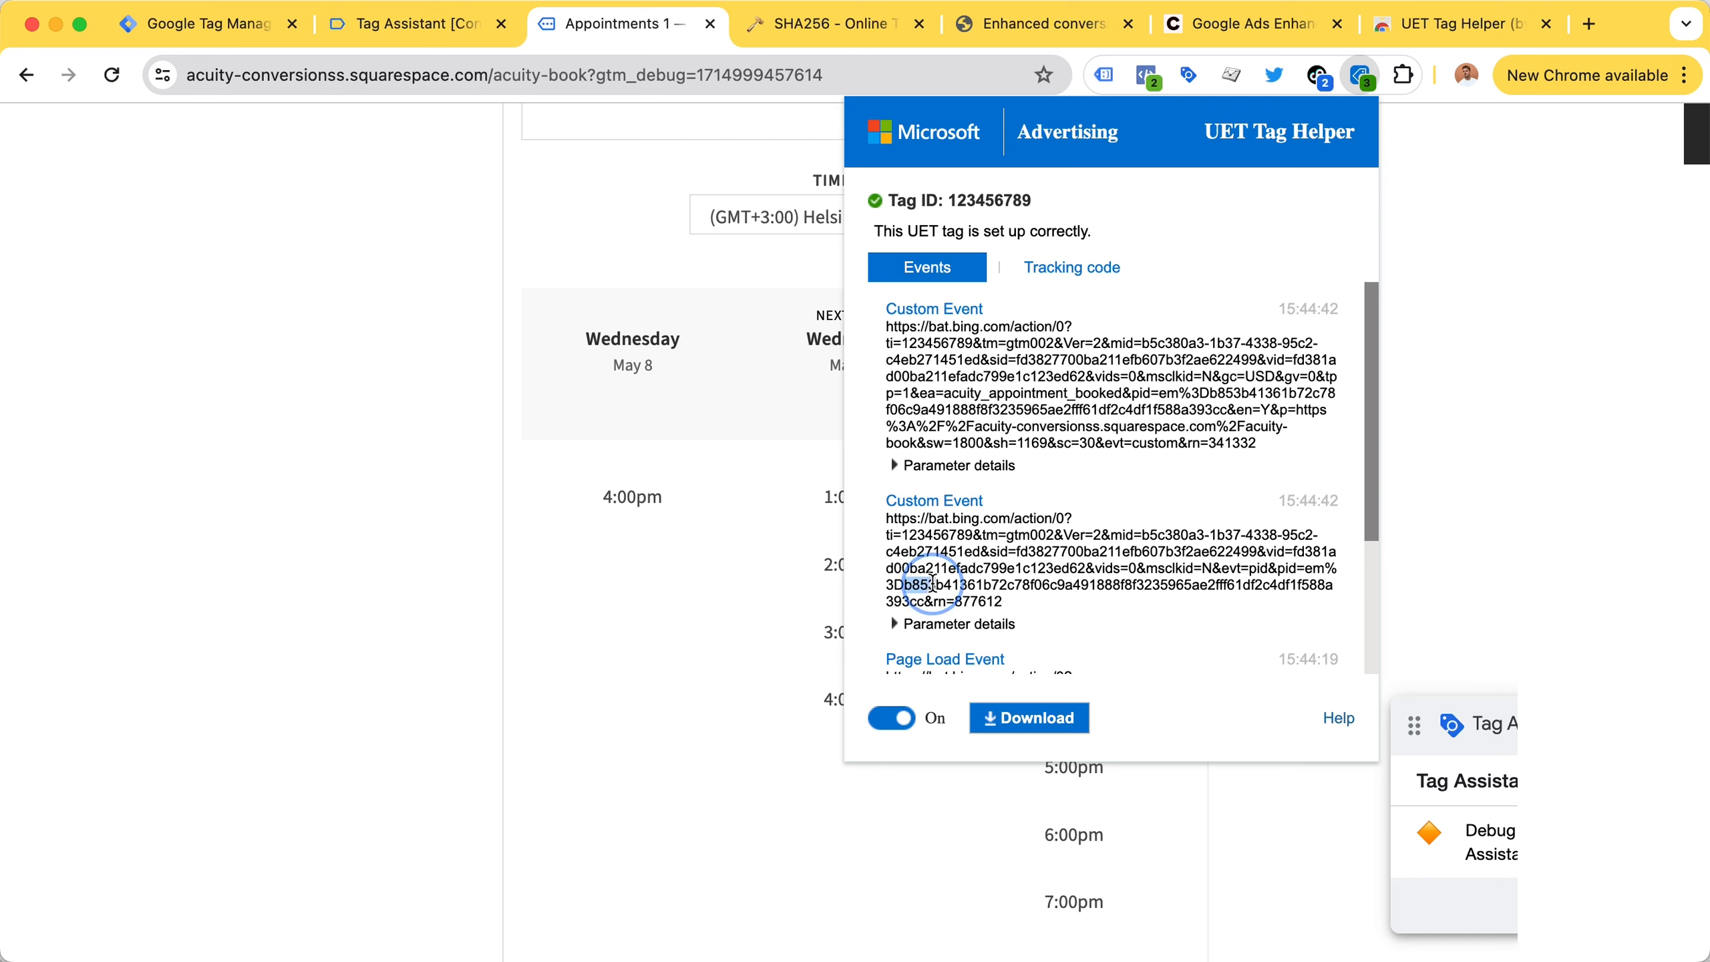
left_click_drag(904, 583, 930, 606)
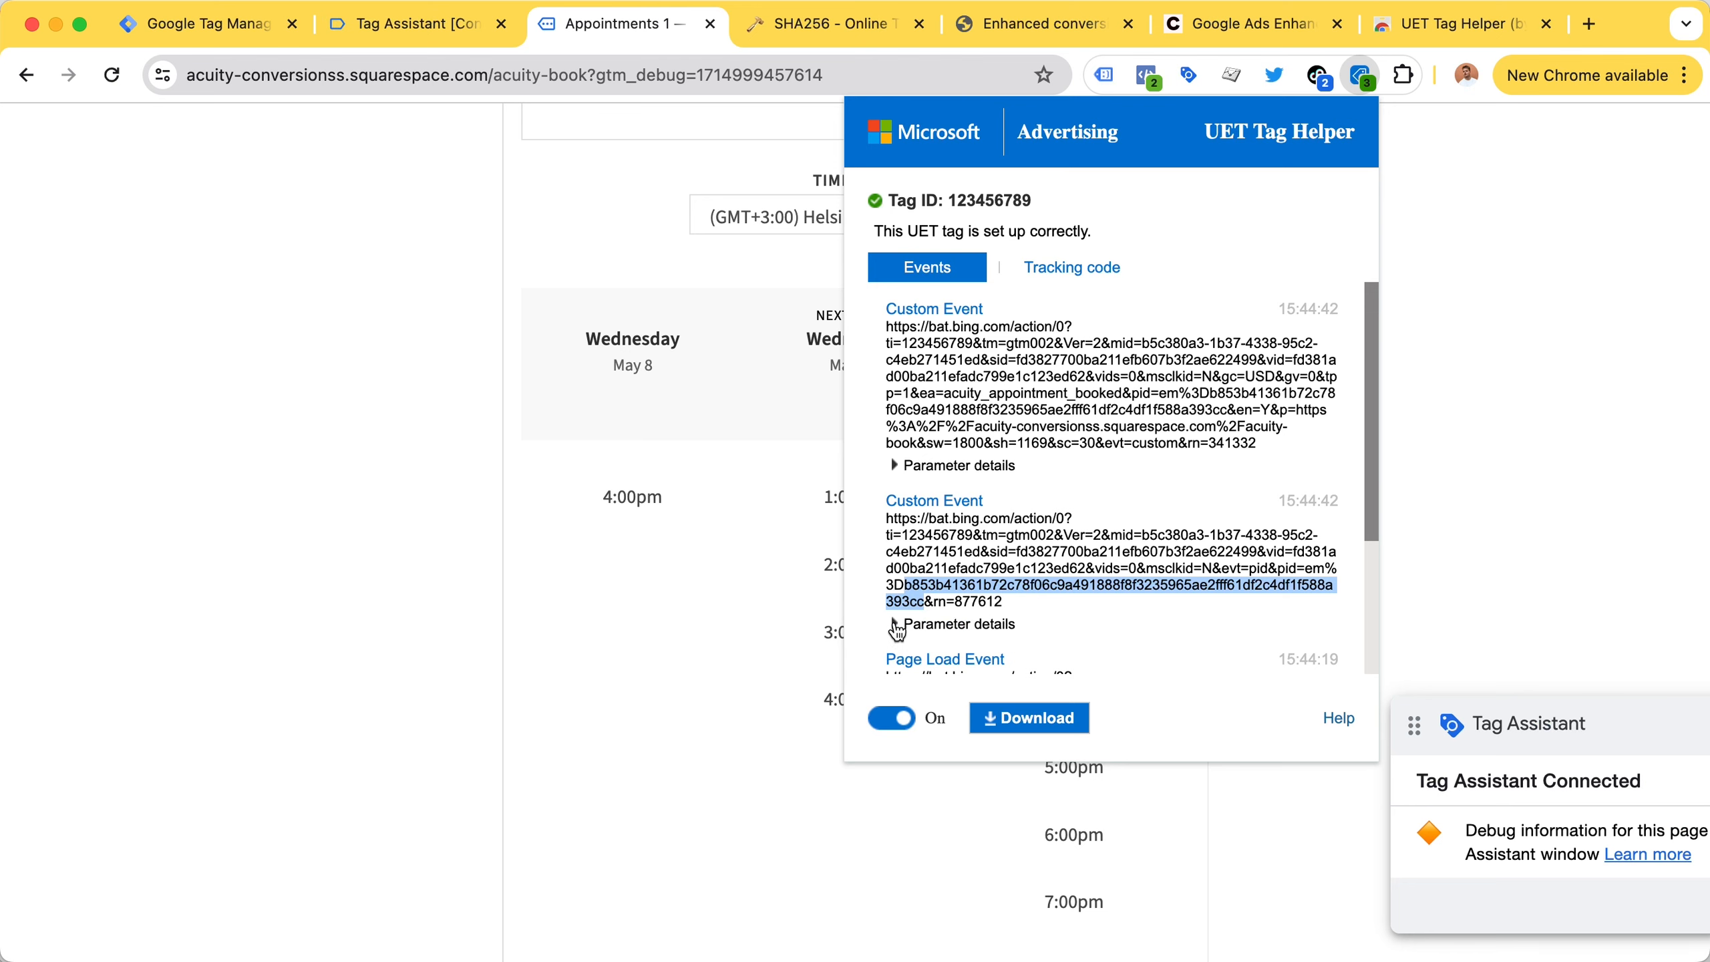
left_click(191, 24)
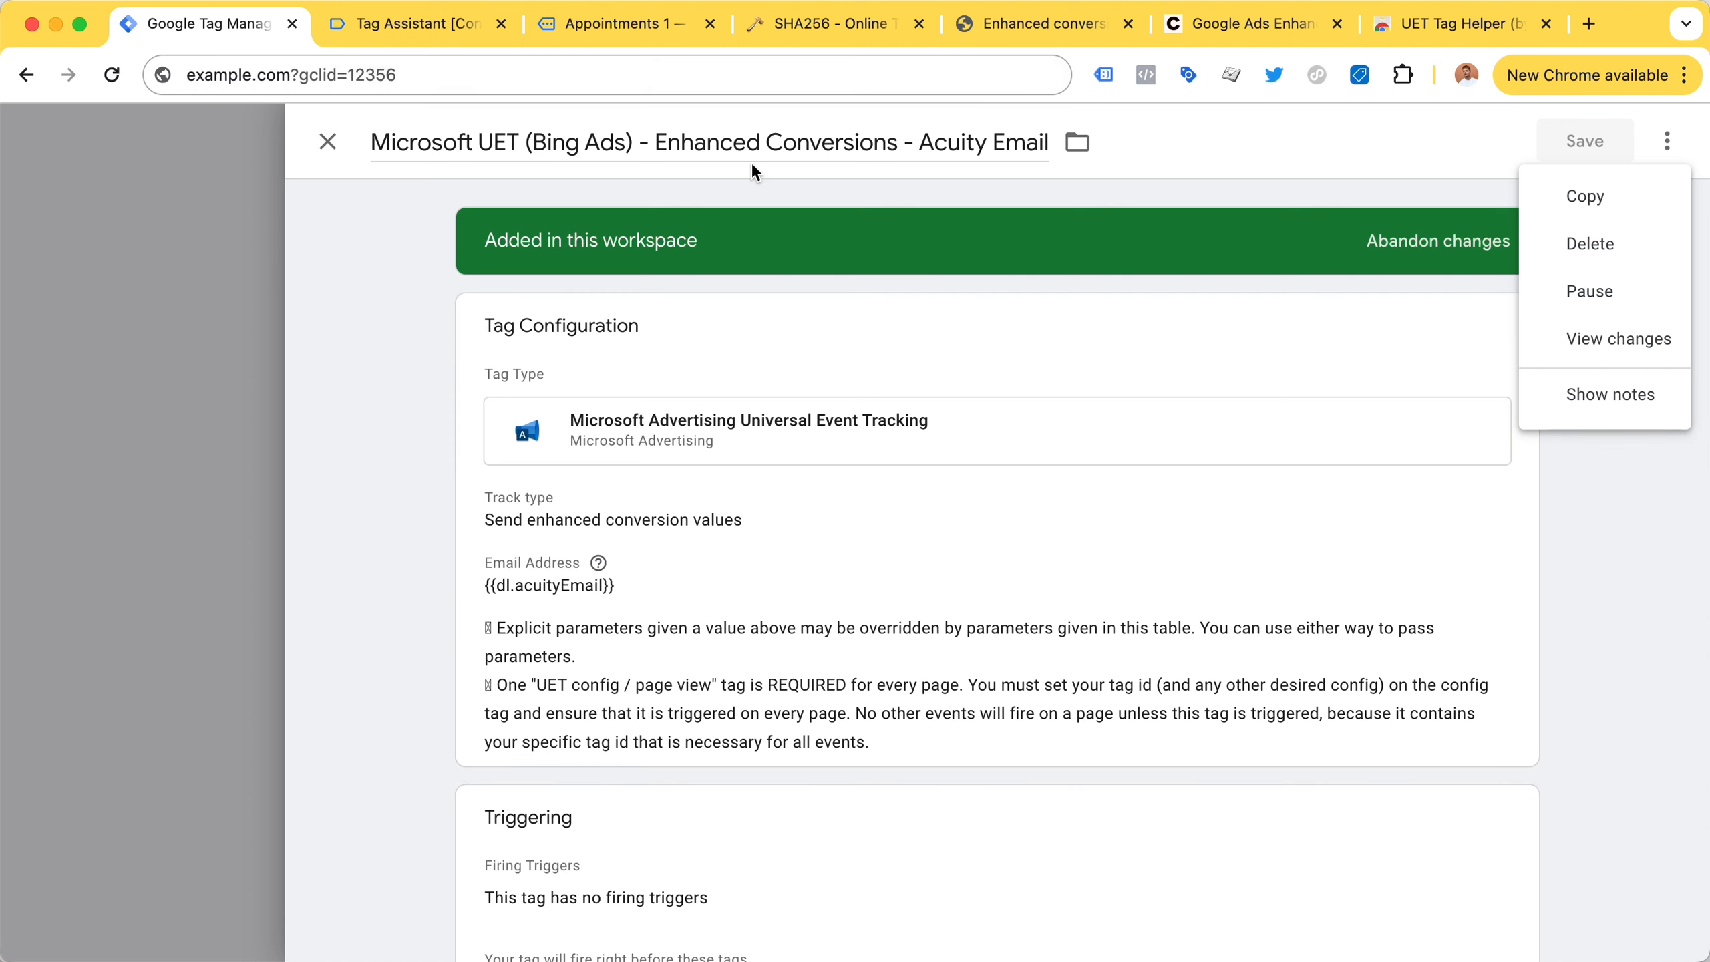
left_click(670, 628)
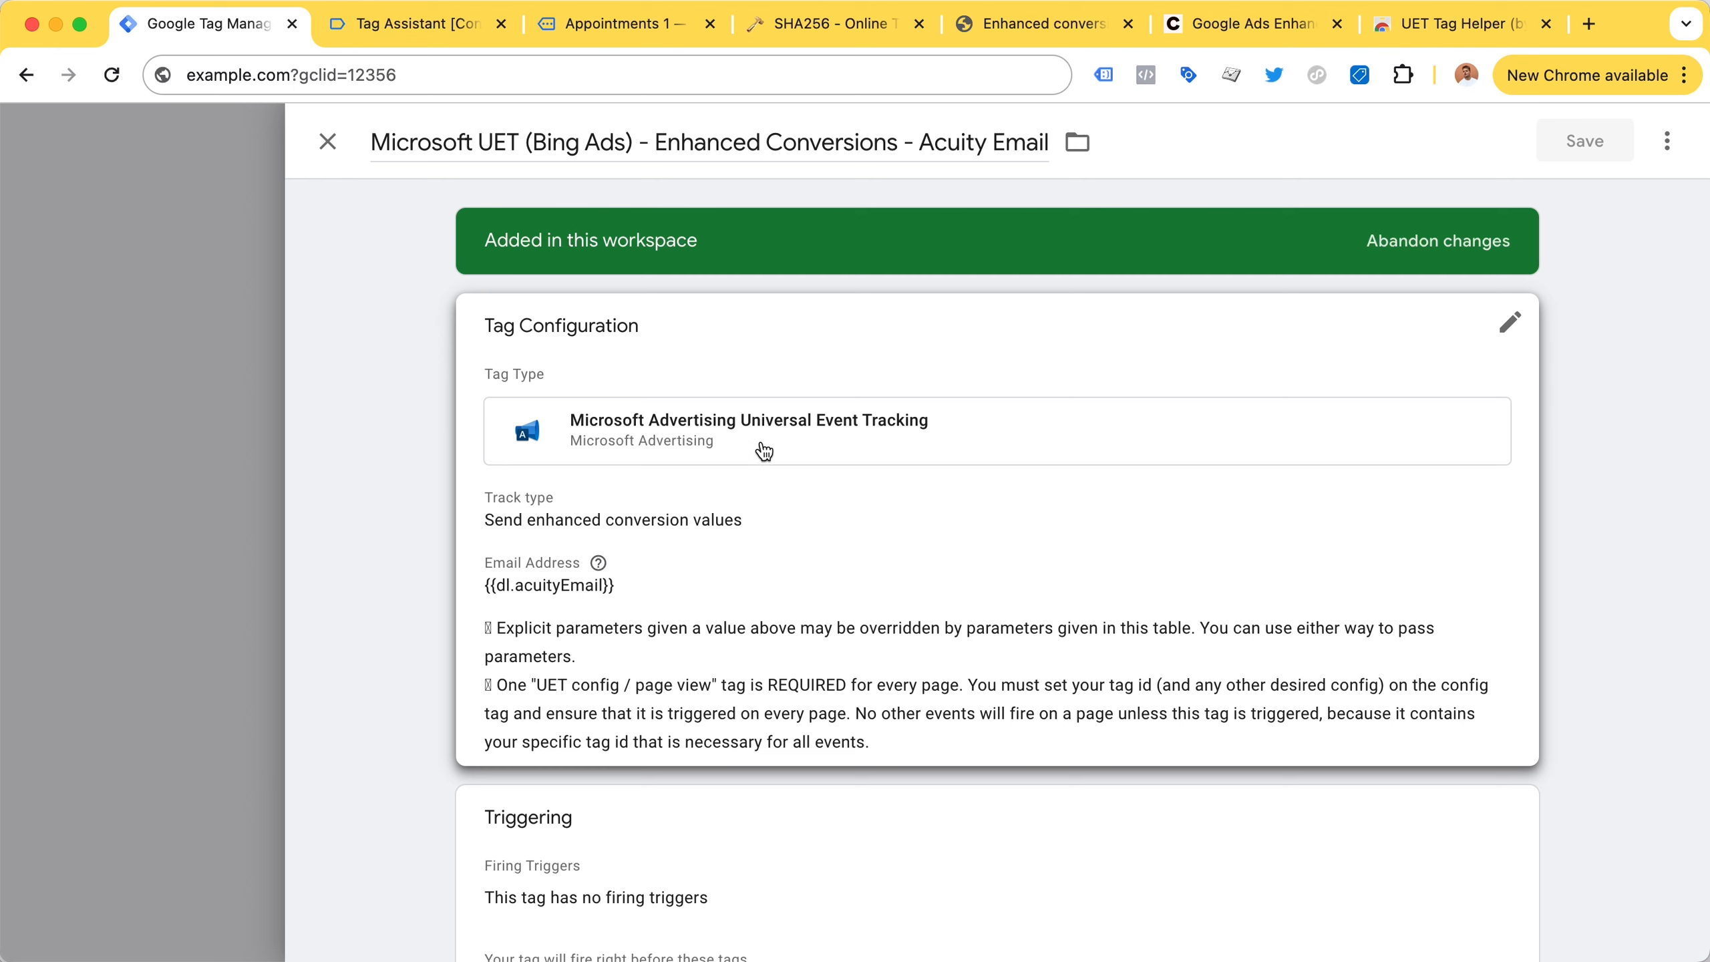
Return to the SHA256 online tool and highlight the hash output, followed by the email address in the input.
left_click(868, 25)
left_click(951, 746)
left_click_drag(951, 745, 150, 714)
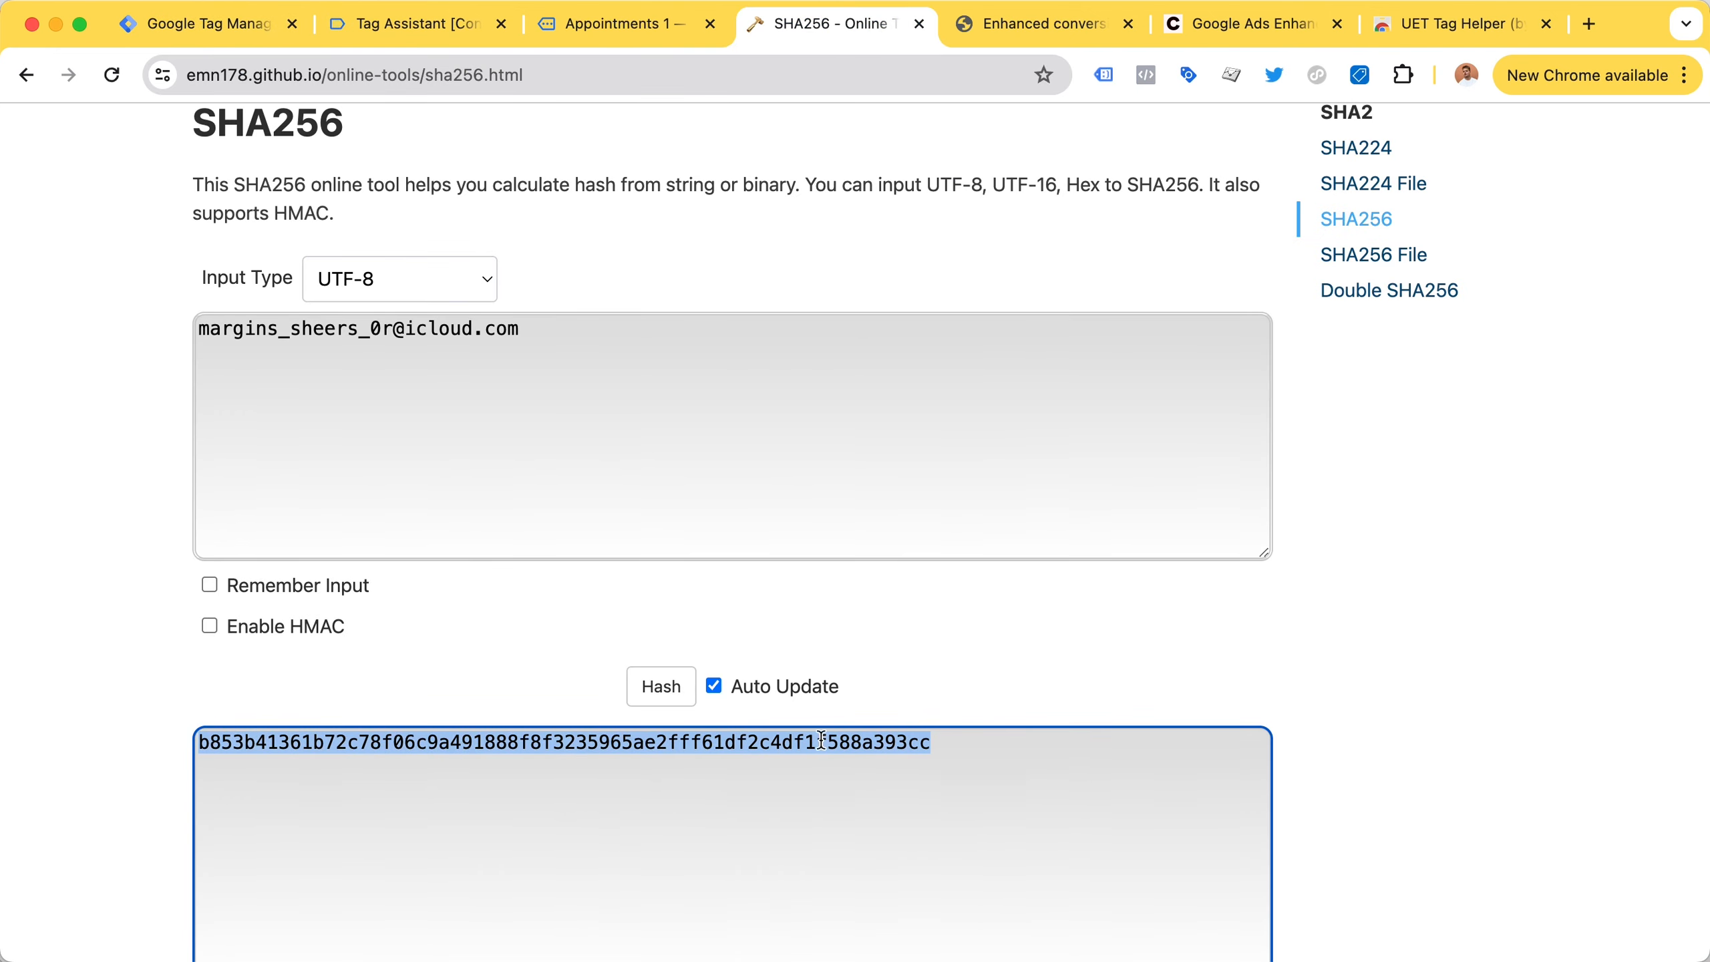
left_click(950, 738)
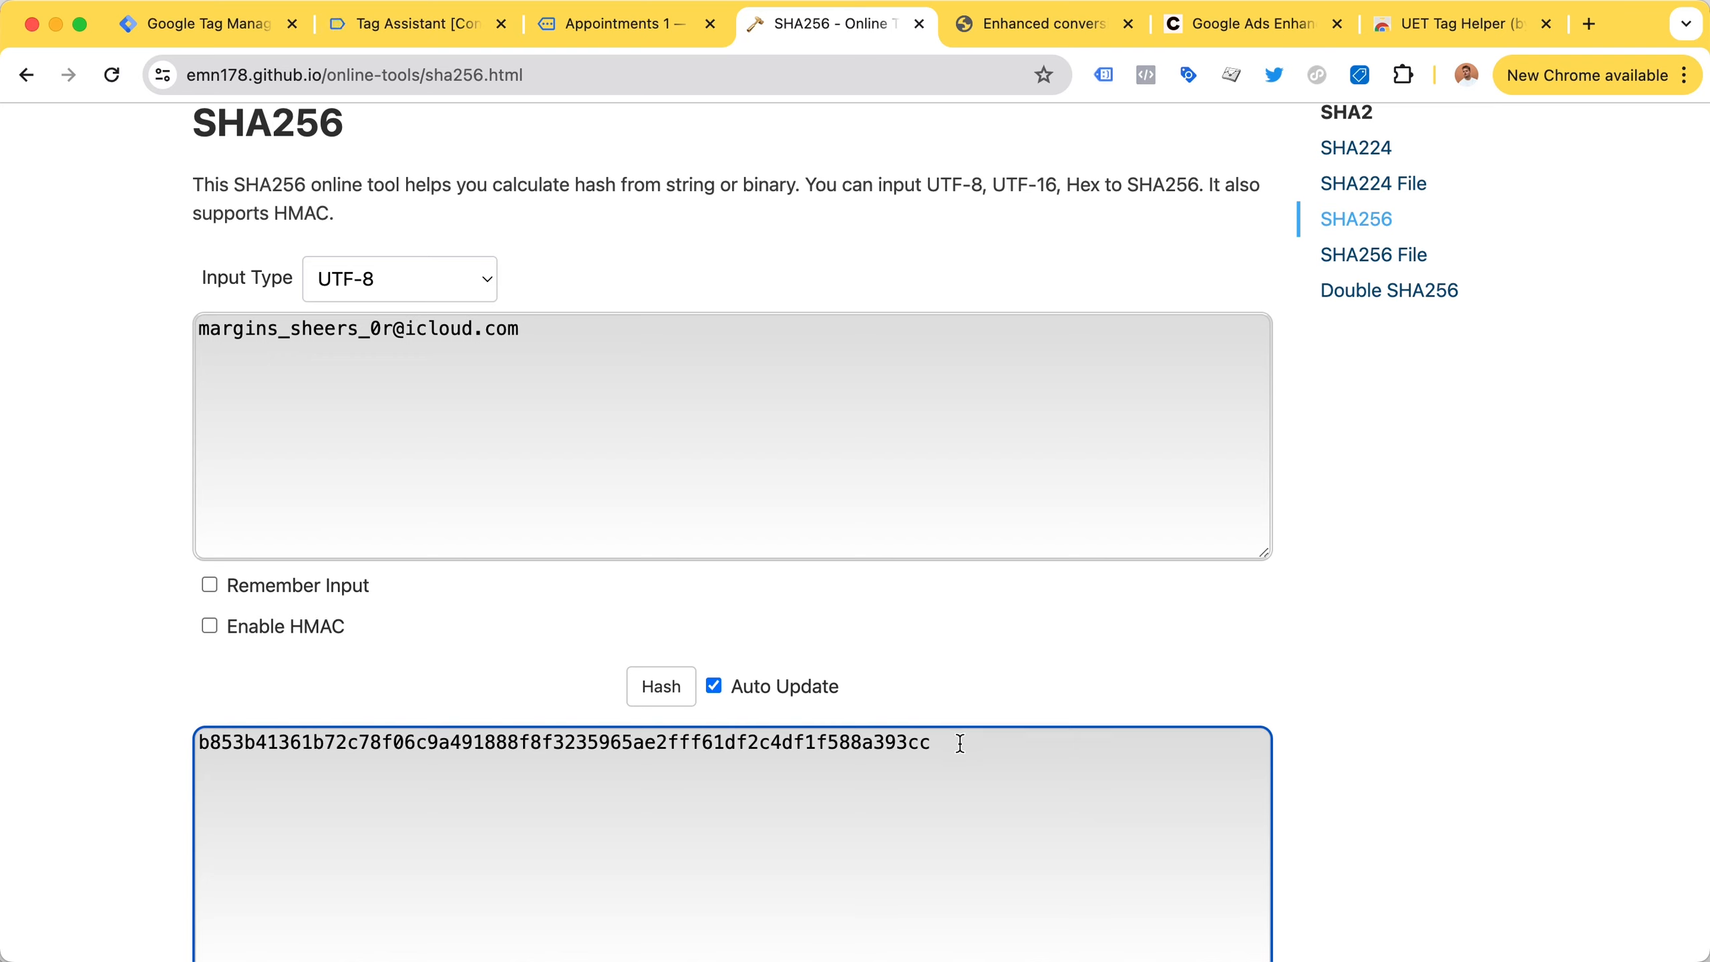
left_click(911, 742)
left_click_drag(733, 347, 149, 333)
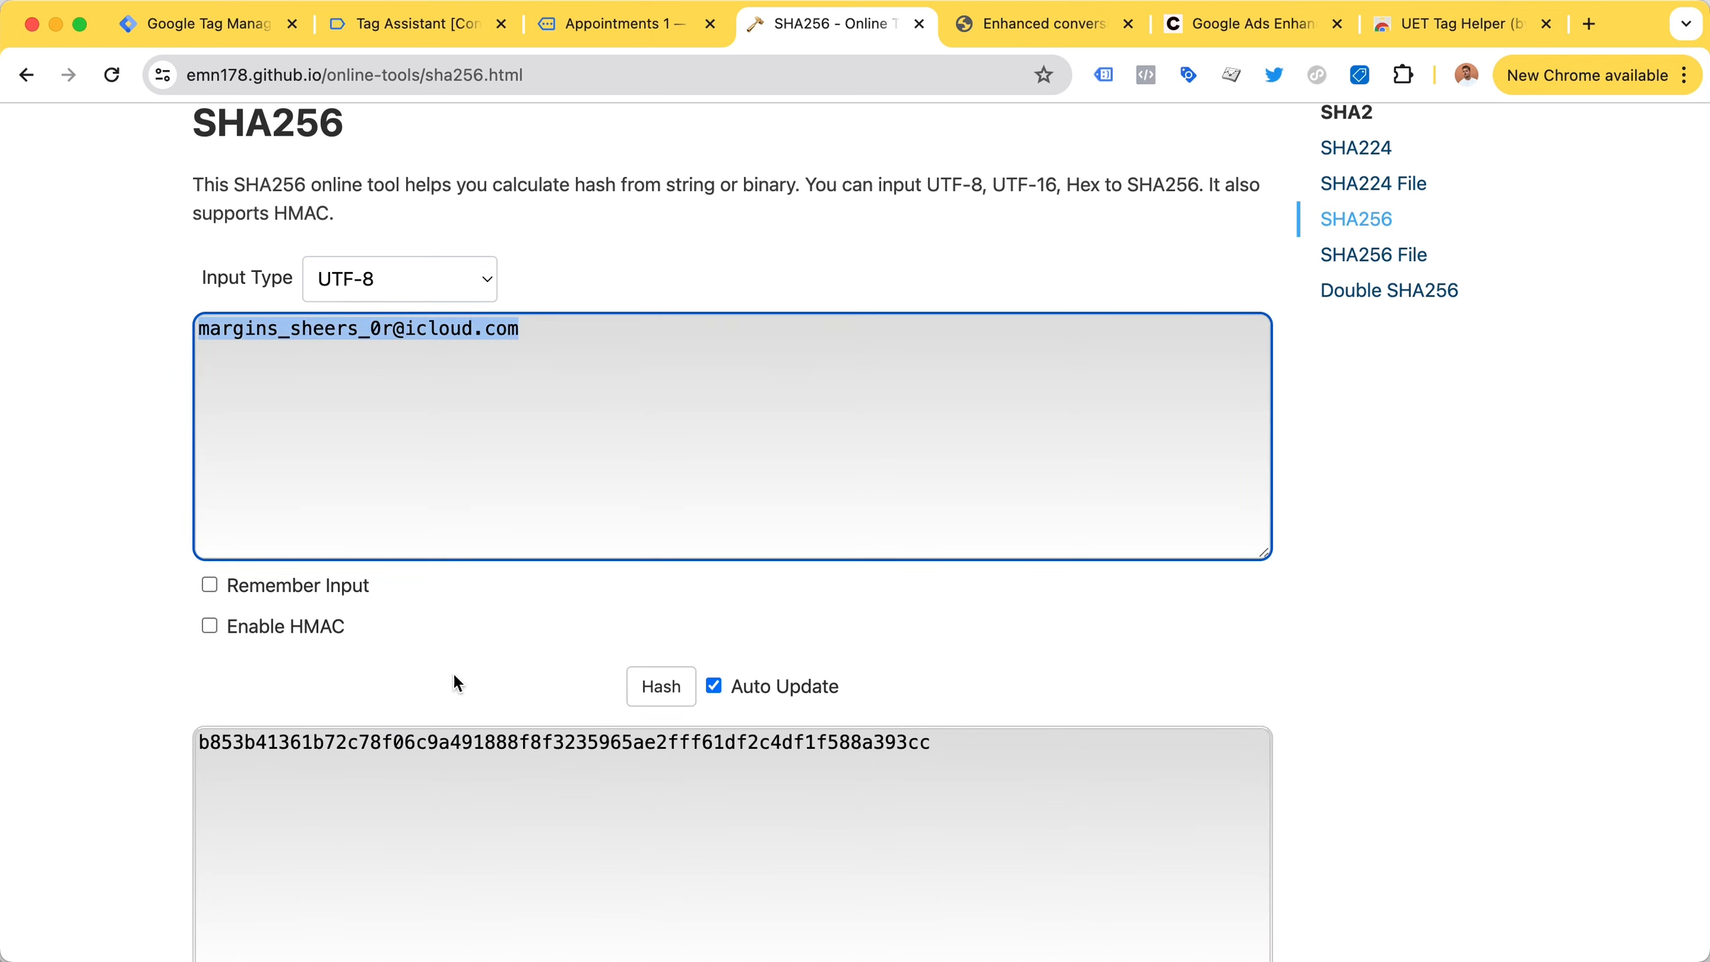
Cut the email address out of the SHA256 input and paste it back repeatedly to regenerate its hash.
left_click(875, 771)
key("super+a")
left_click(431, 450)
key("super+a")
key("super+x")
key("super+v")
key("BackSpace")
key("super+v")
key("super+a")
key("super+v")
key("super+a")
key("super+x")
key("super+v")
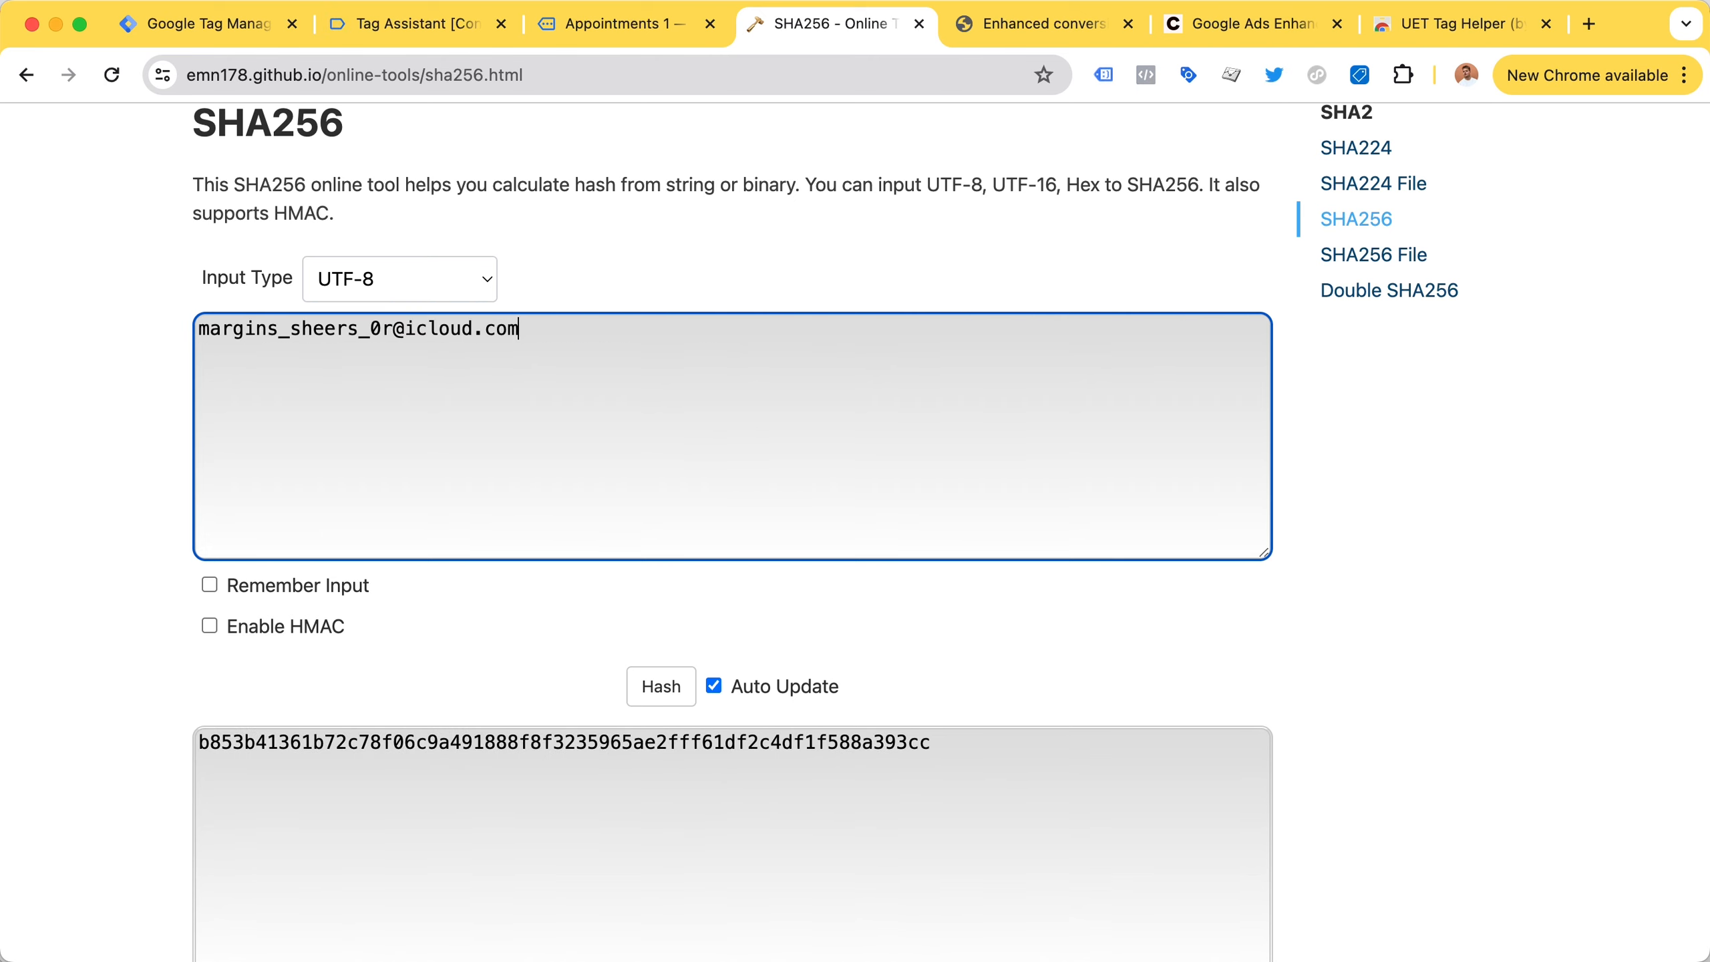
Highlight the SHA256 hash output, the input email address, and the hash output again to compare them.
left_click(789, 794)
key("super+a")
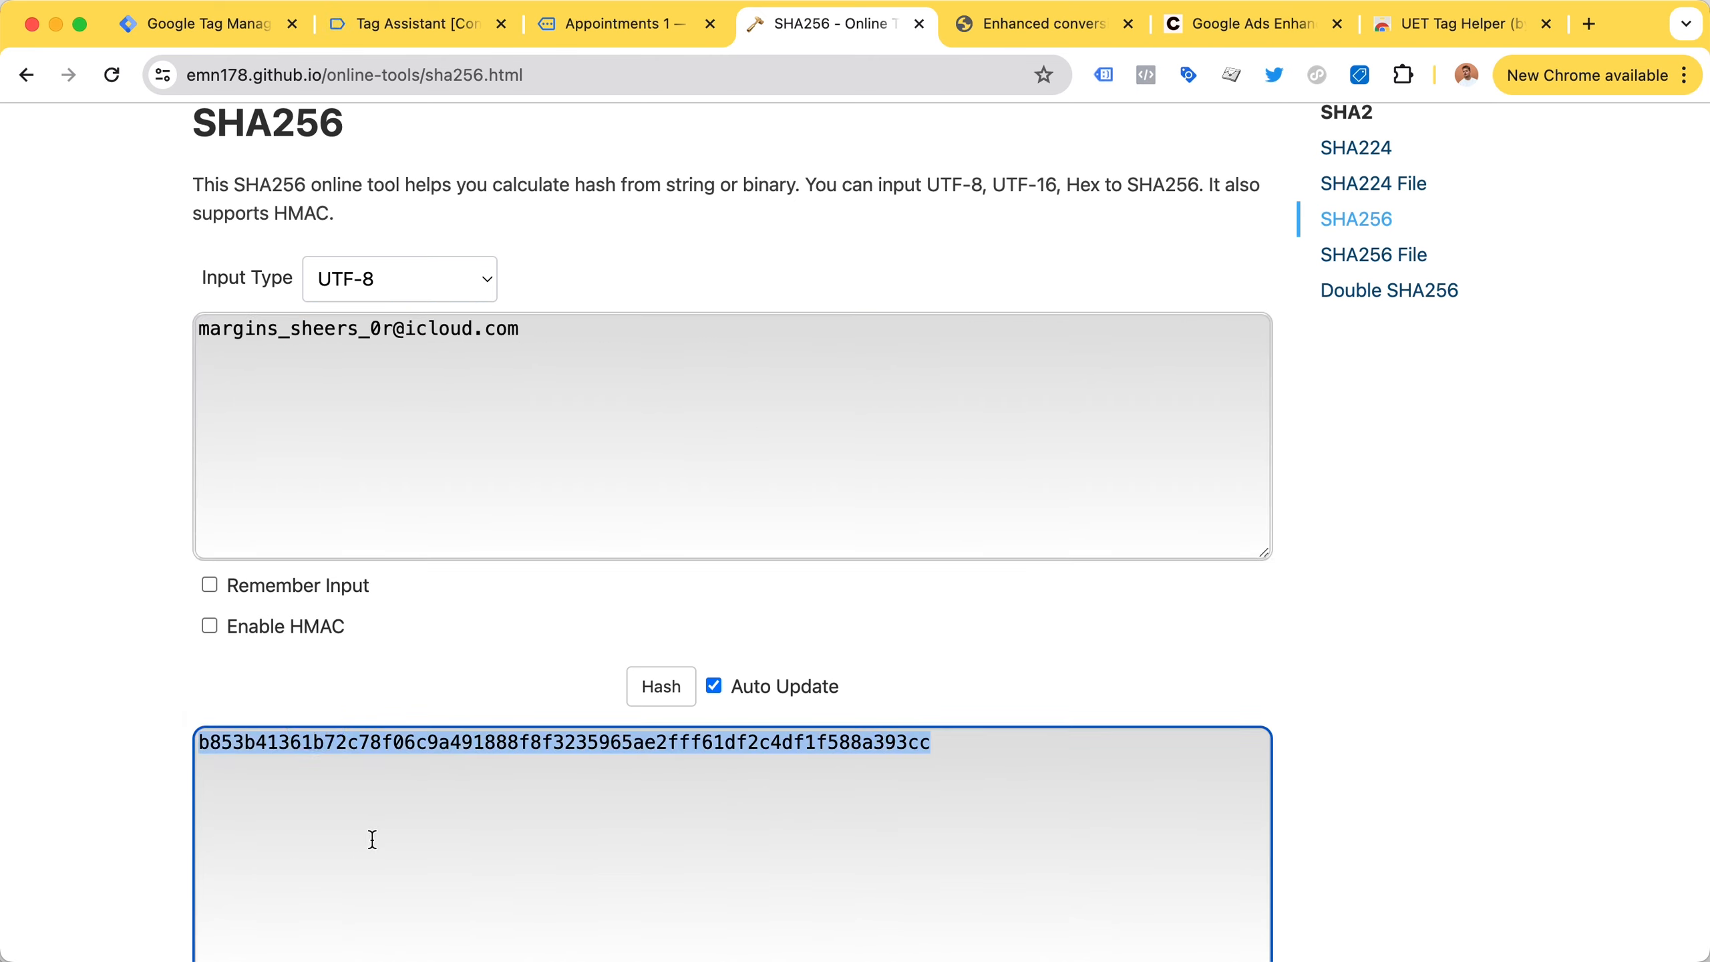
left_click(372, 839)
left_click_drag(956, 727, 115, 741)
left_click(614, 409)
key("super+a")
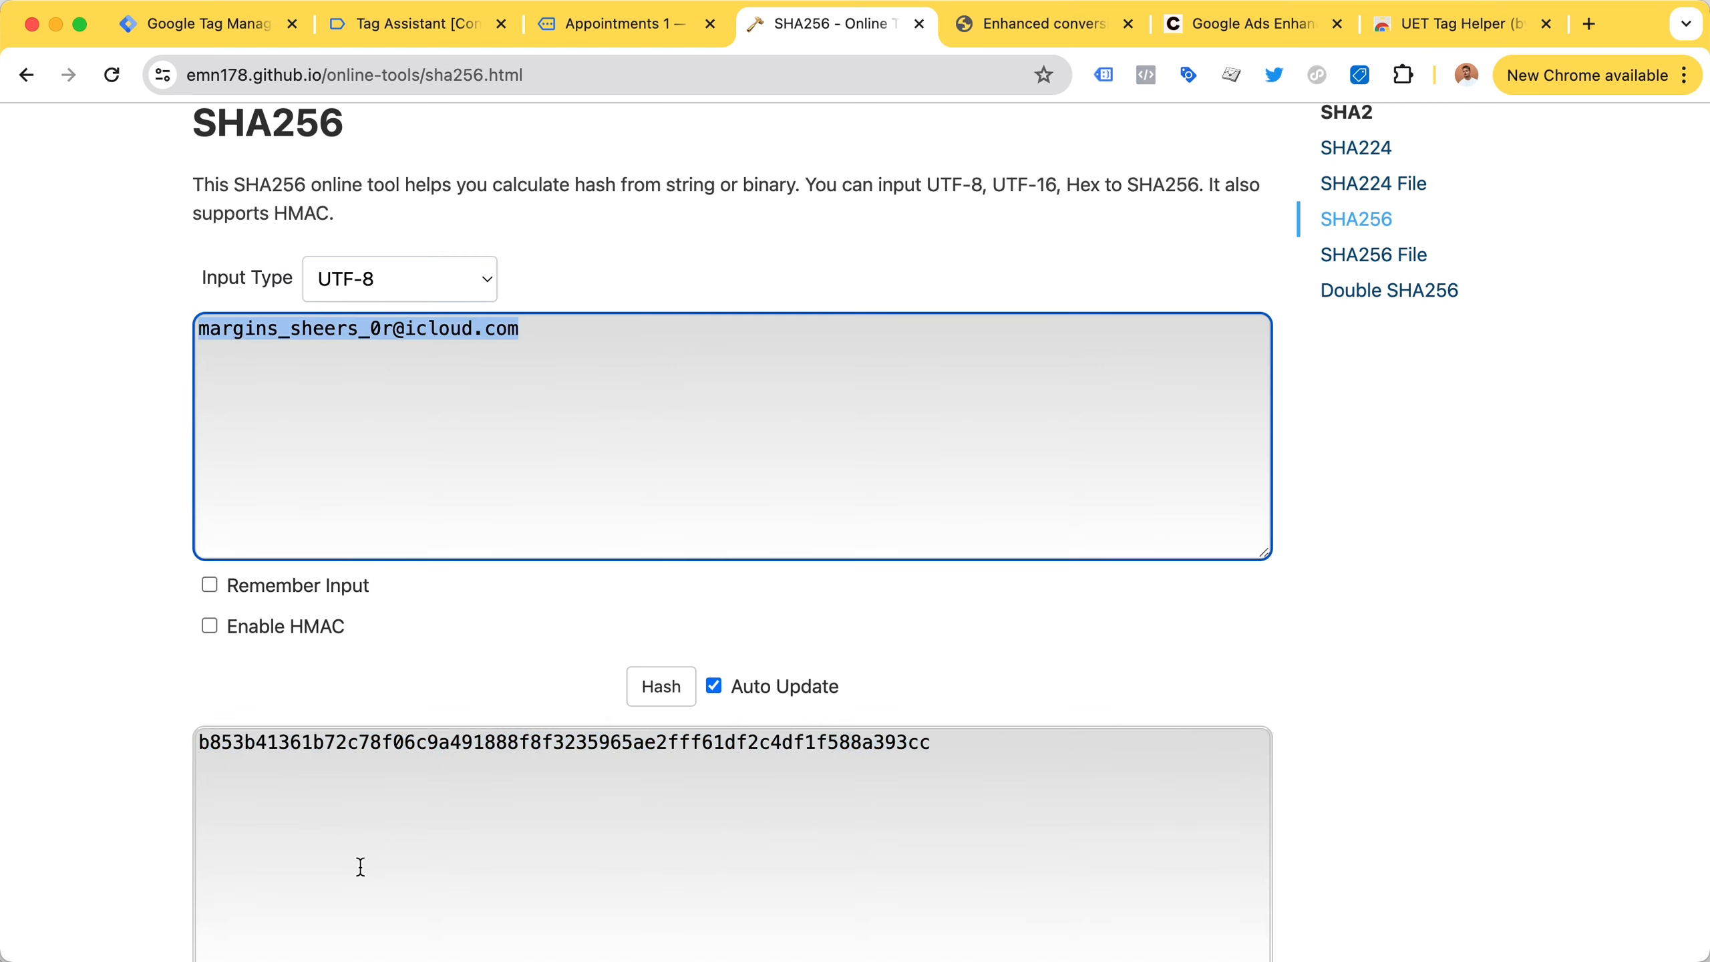
left_click_drag(976, 747, 179, 677)
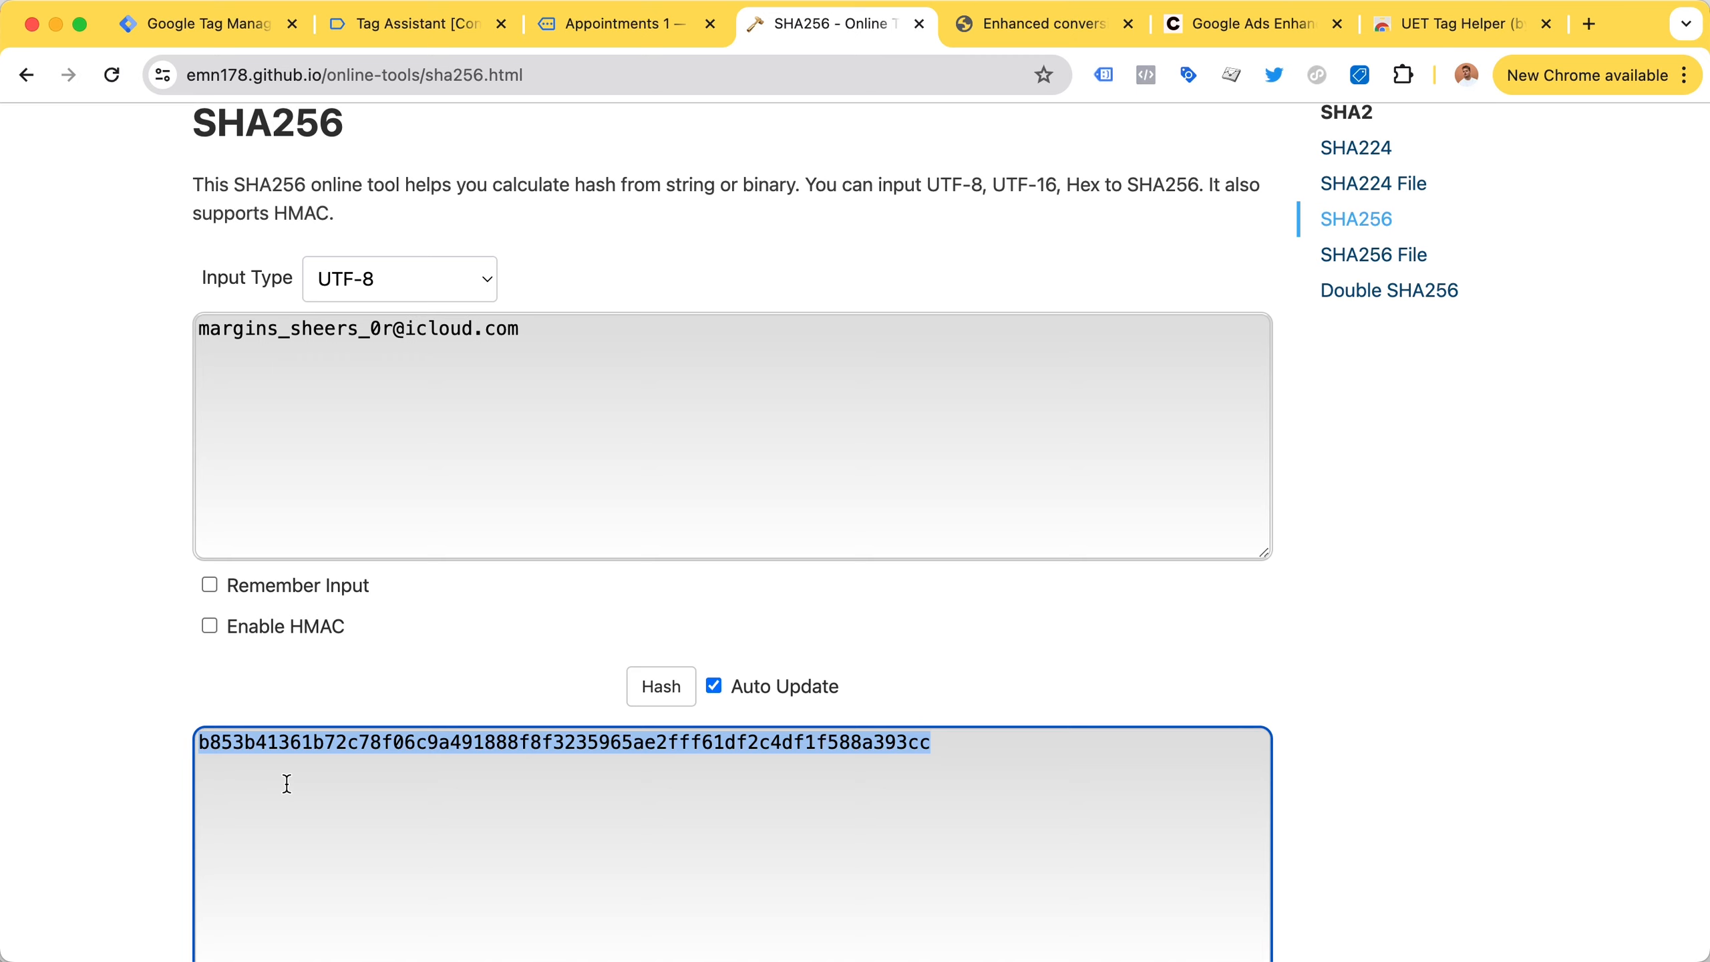
left_click_drag(736, 782, 138, 734)
left_click_drag(583, 798, 62, 667)
left_click(374, 782)
Return to the Acuity booking page, highlight the pid event's hashed email in UET Tag Helper, and check that event's parameter details.
key("ctrl+shift+Tab")
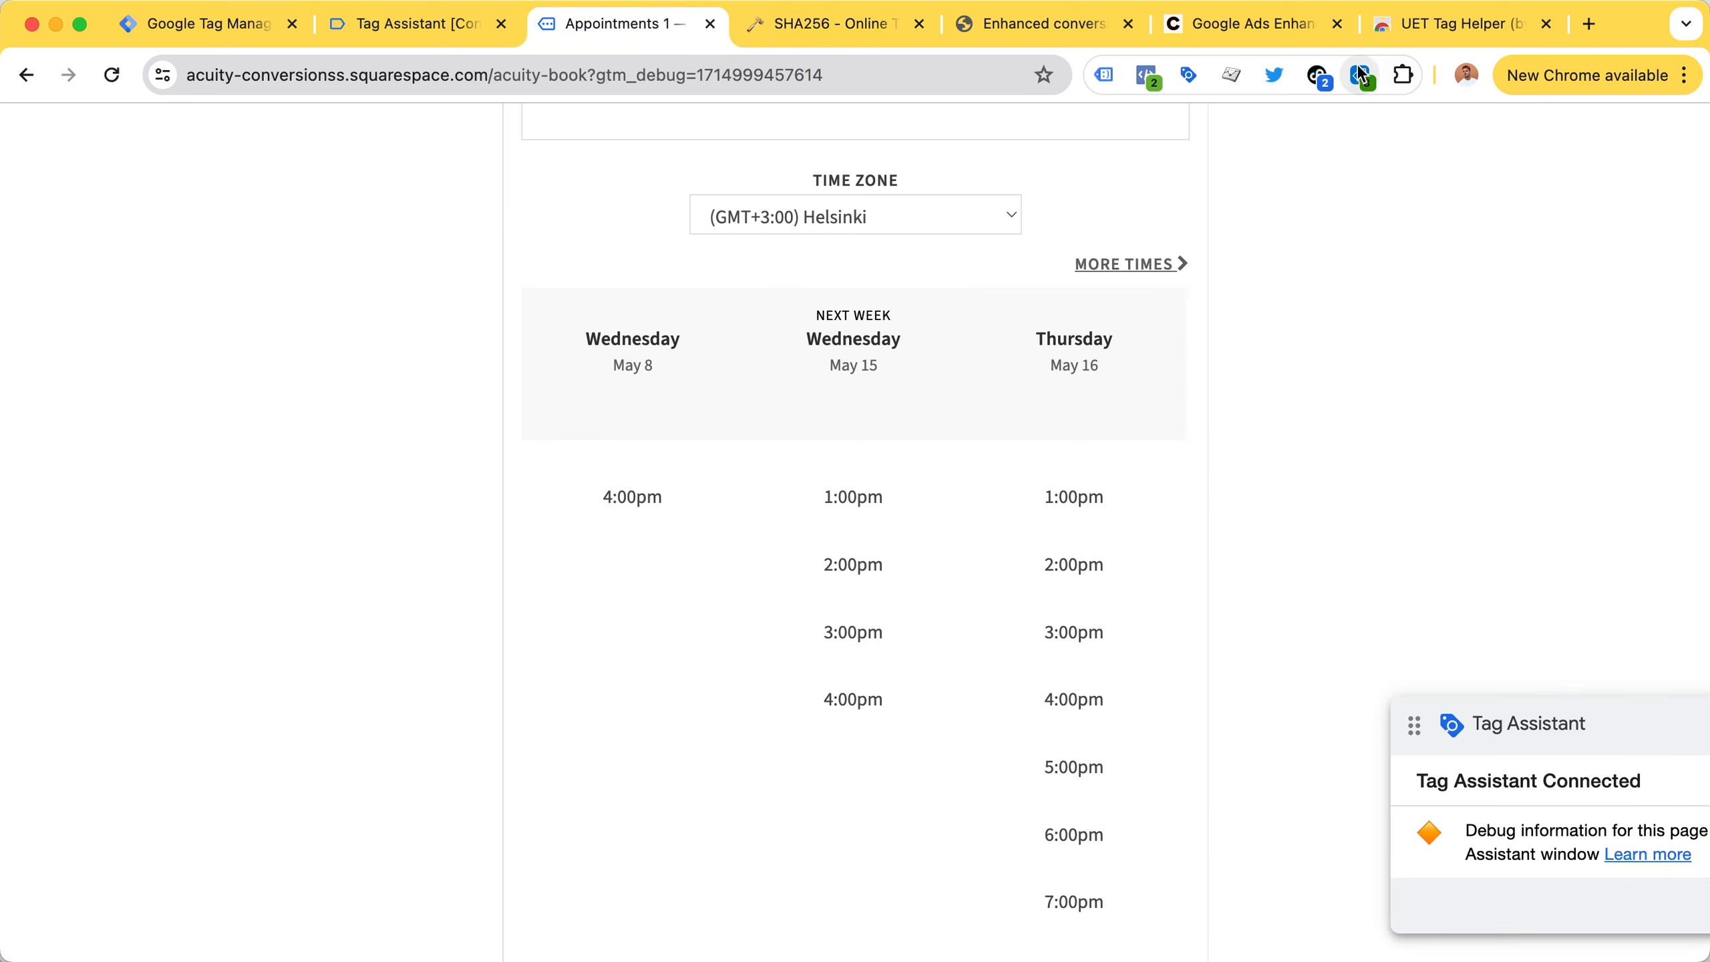
left_click(1361, 73)
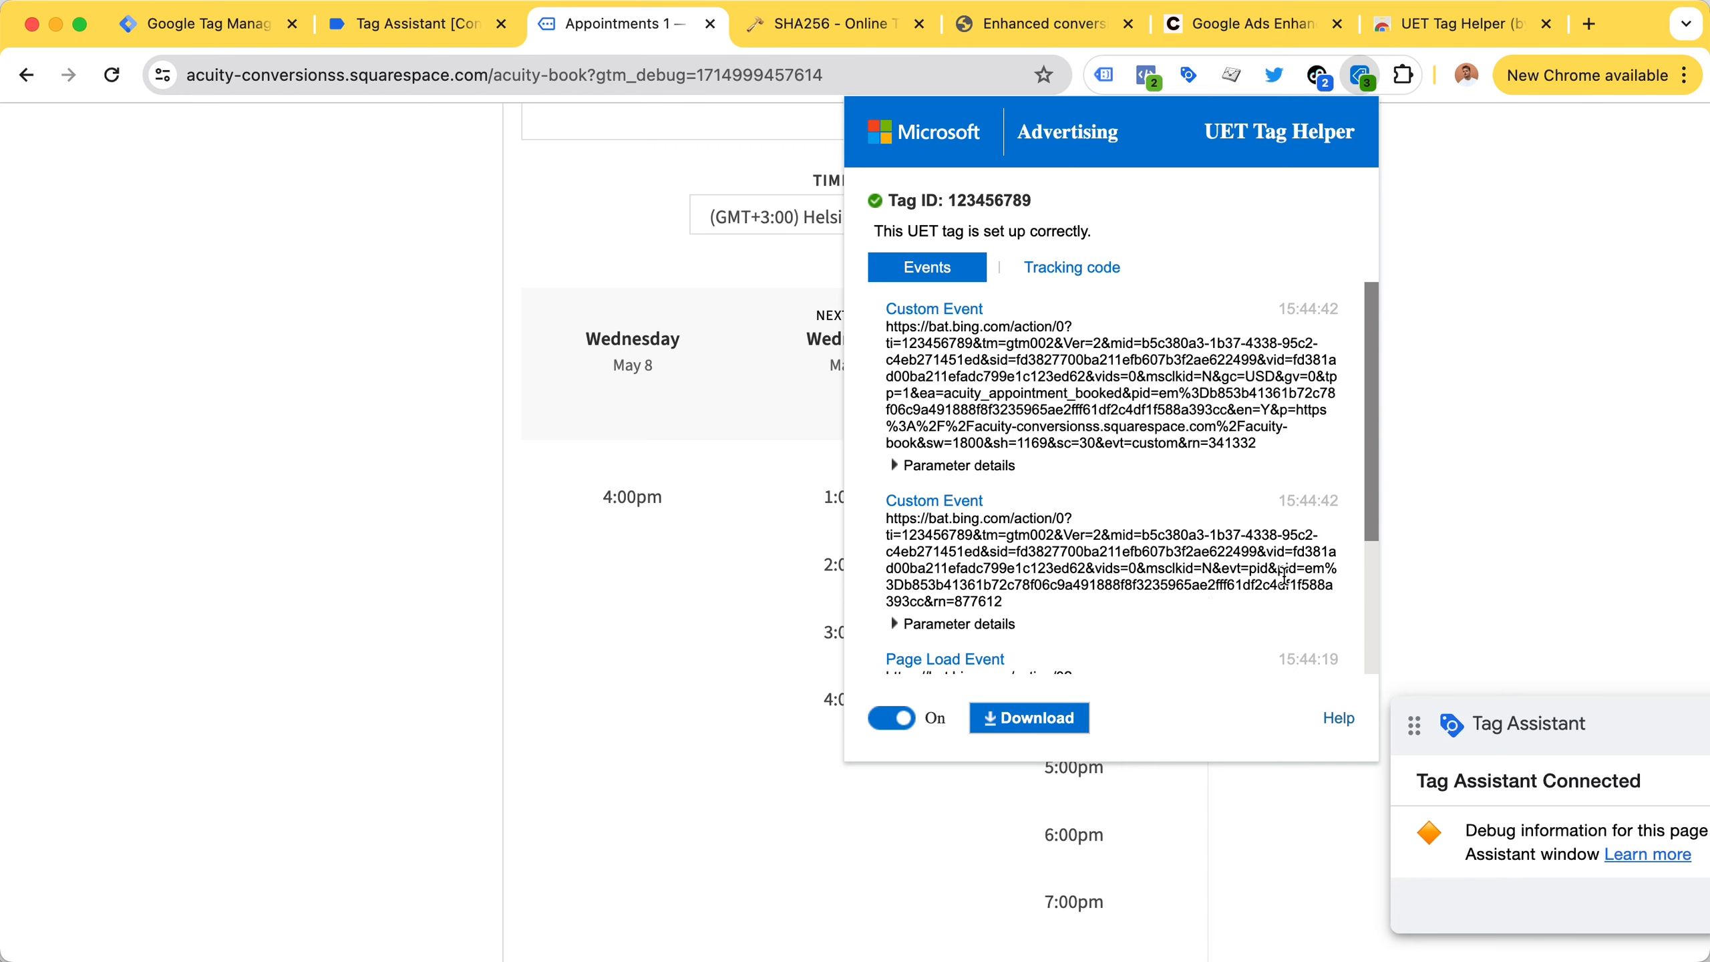
left_click(1306, 565)
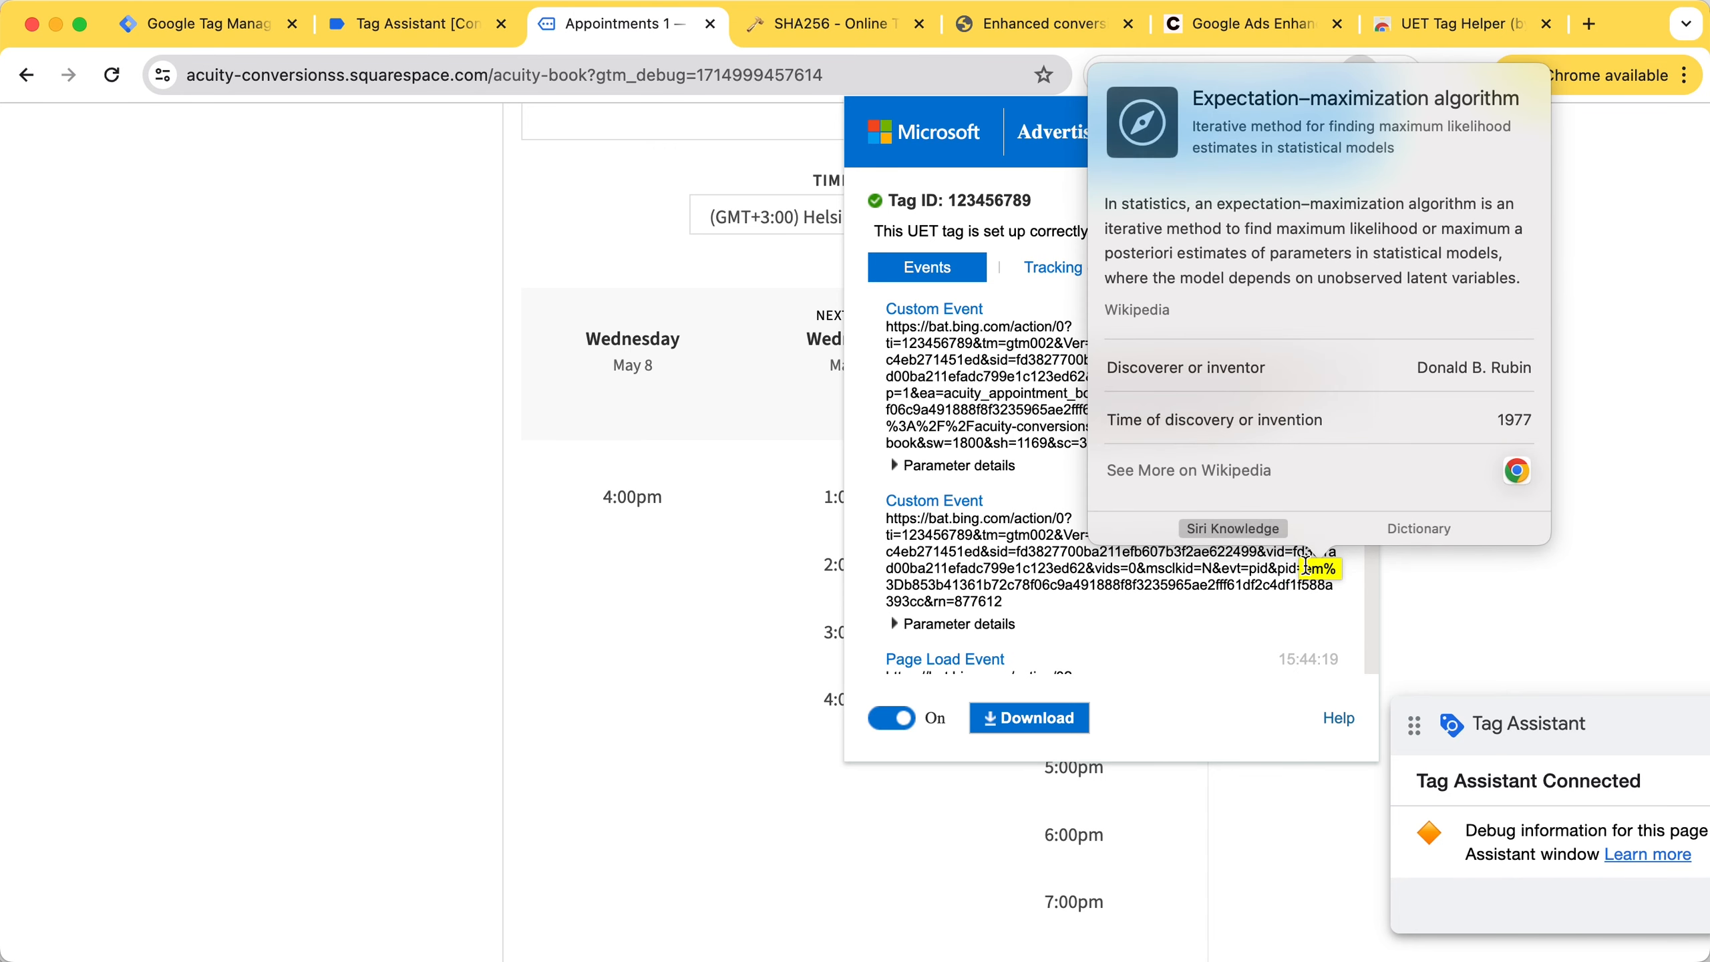
left_click(1166, 588)
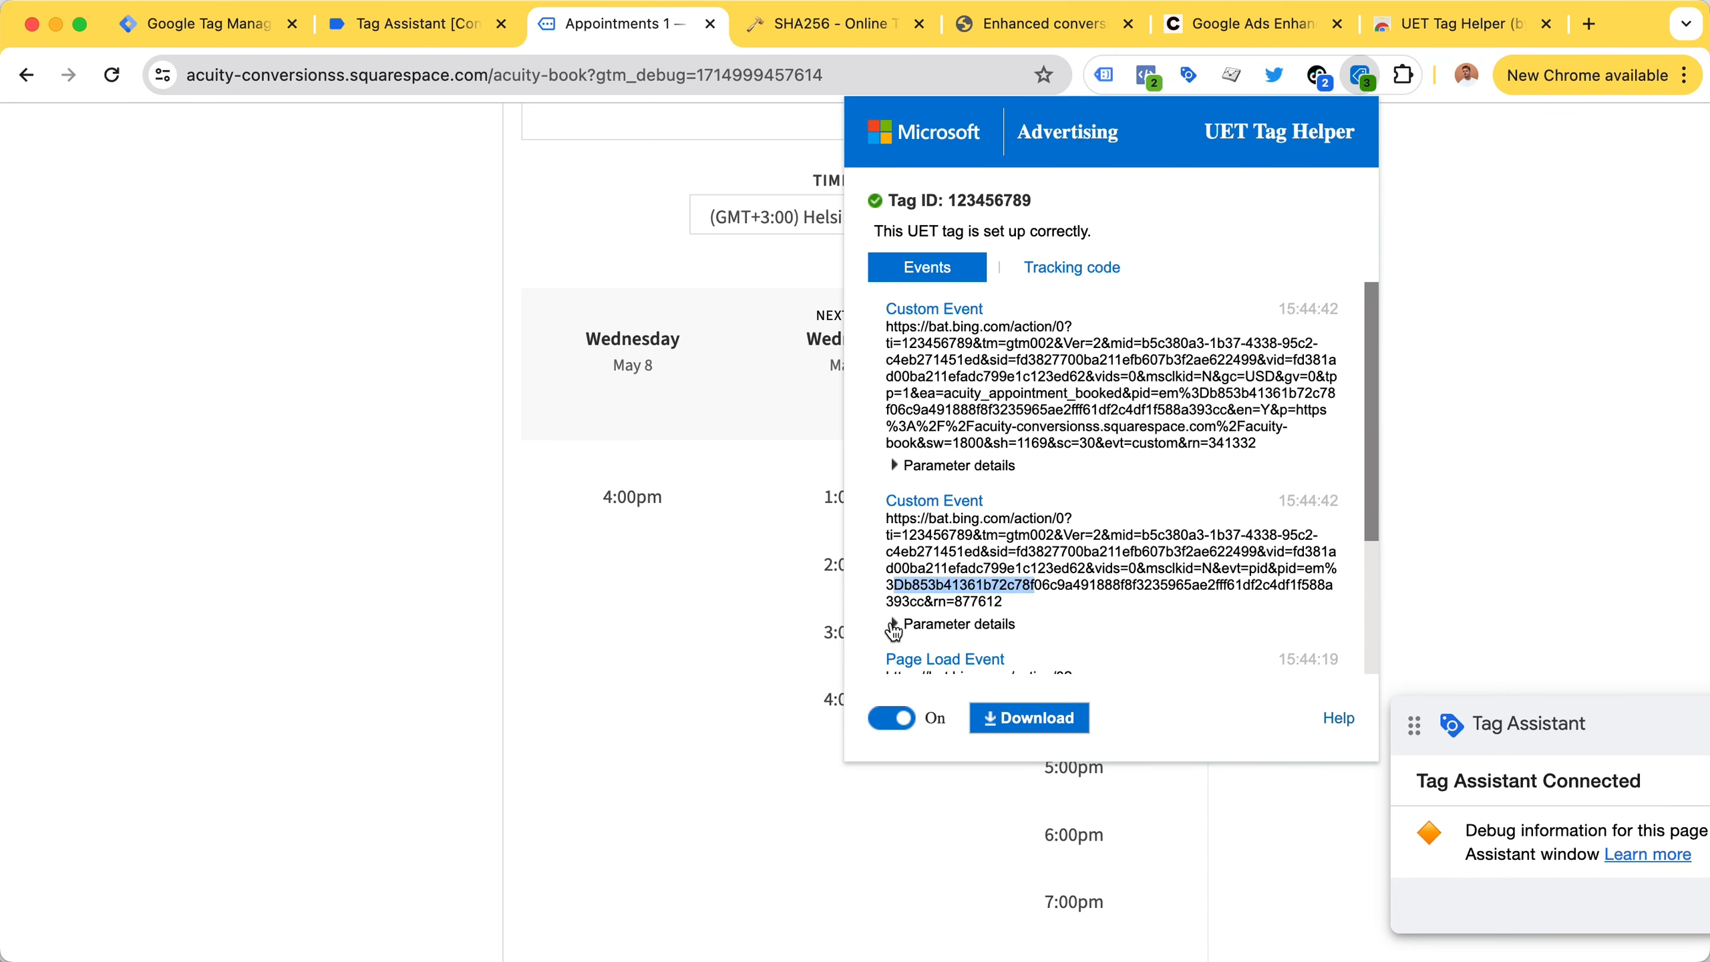
left_click(893, 625)
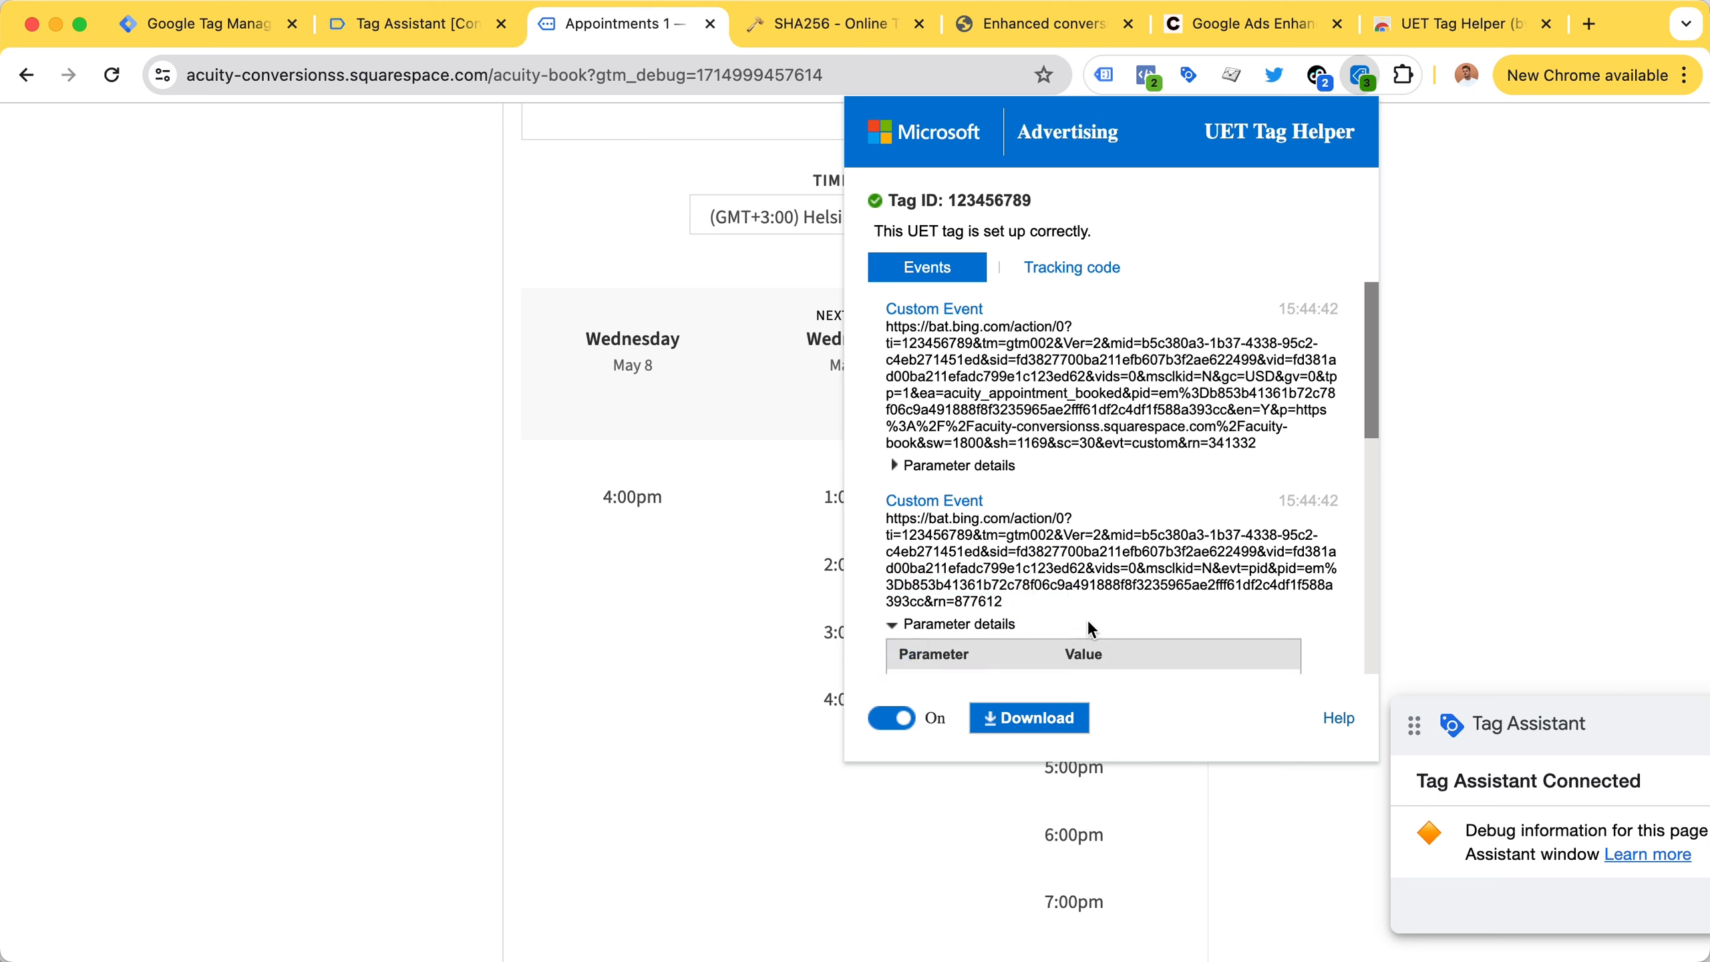
scroll(1106, 547, "down", 3)
left_click(892, 480)
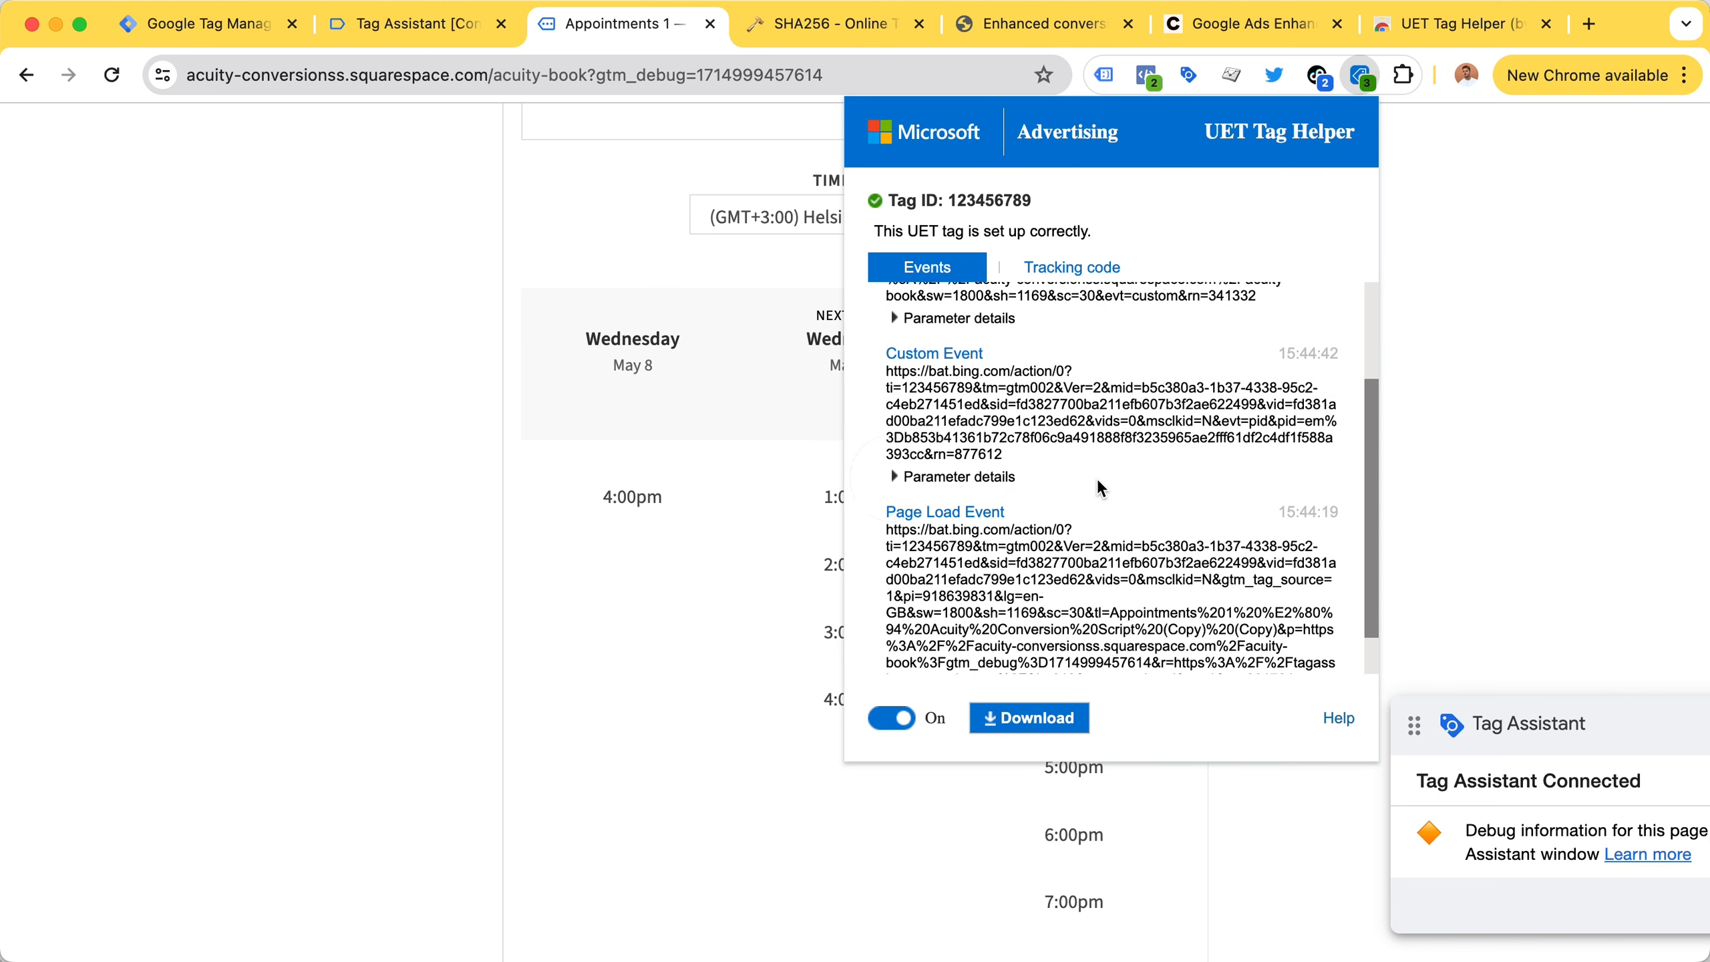
Review the page load event and both custom events in UET Tag Helper, including their timestamps, and close the helper.
scroll(1096, 479, "down", 1)
scroll(1097, 479, "up", 1)
scroll(1096, 479, "down", 1)
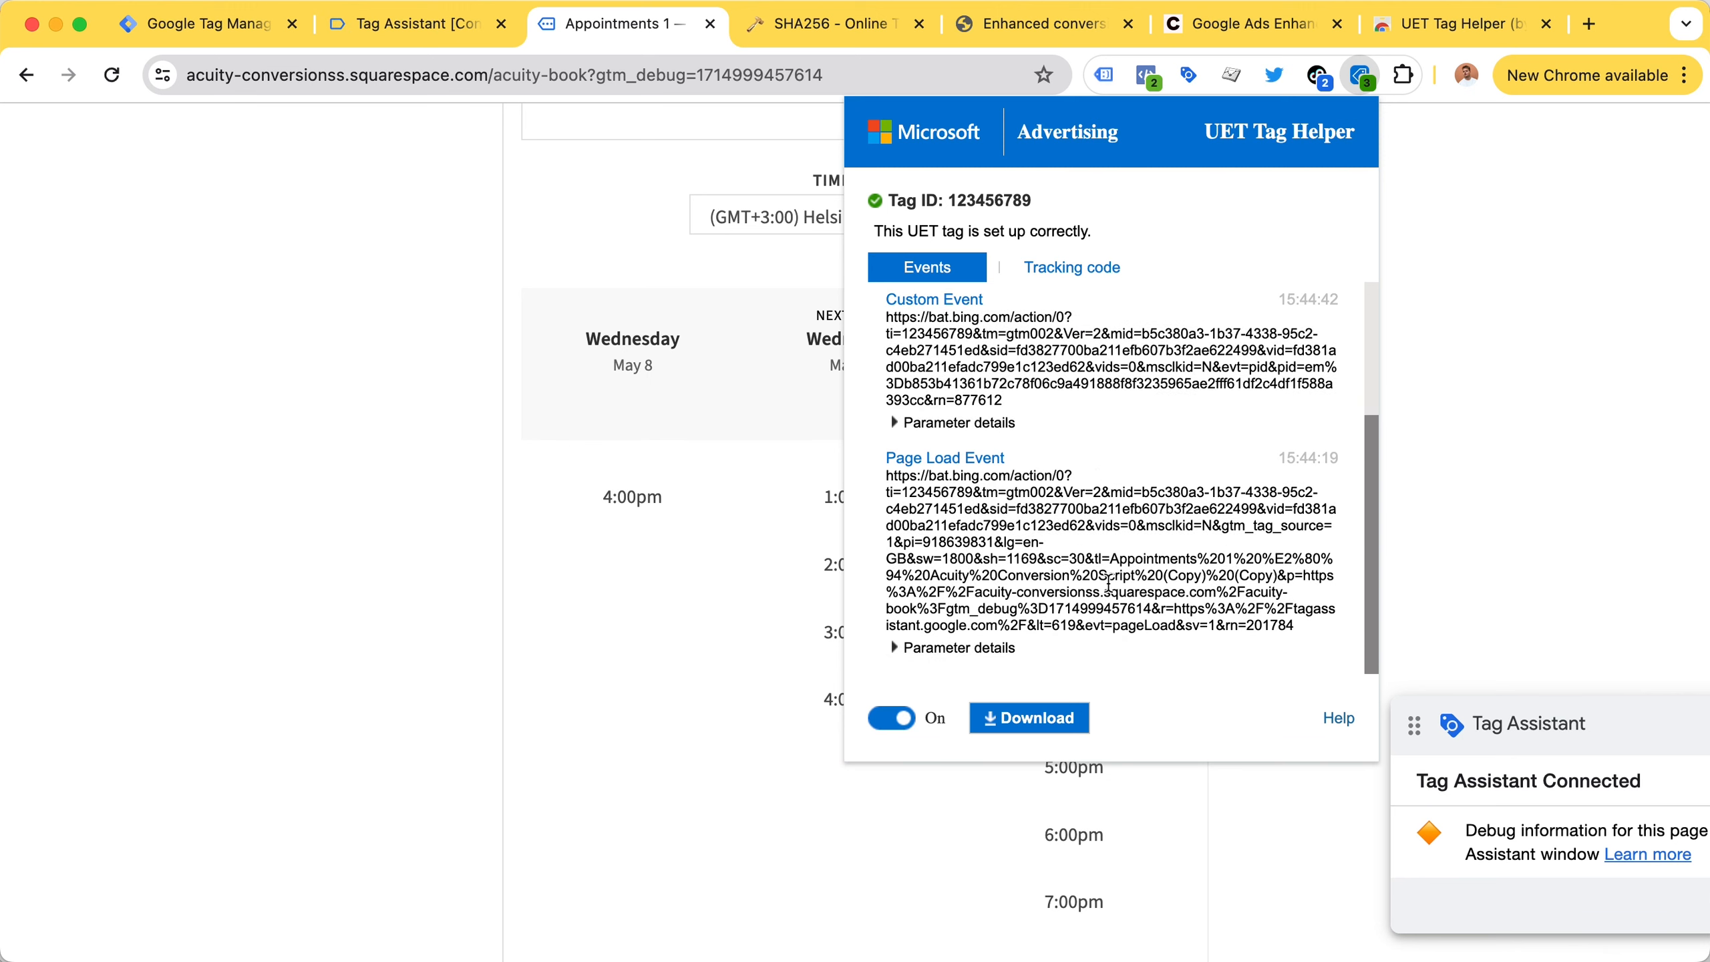
scroll(1104, 605, "up", 1)
scroll(1104, 605, "up", 3)
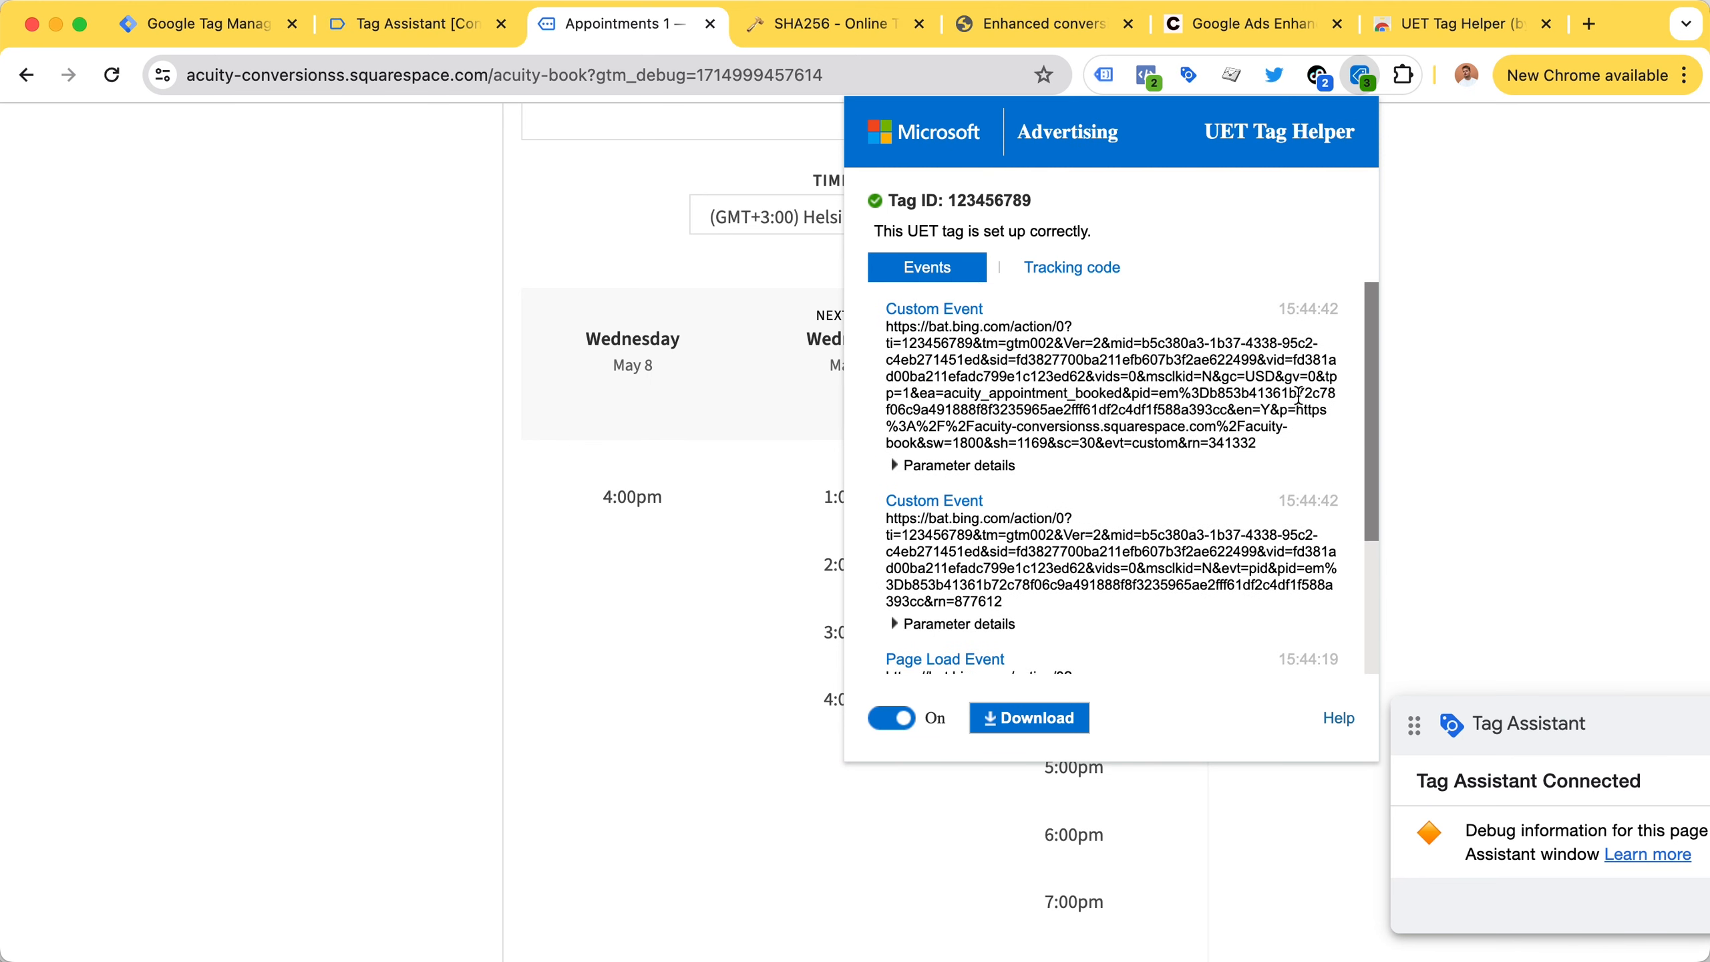
scroll(1104, 605, "down", 3)
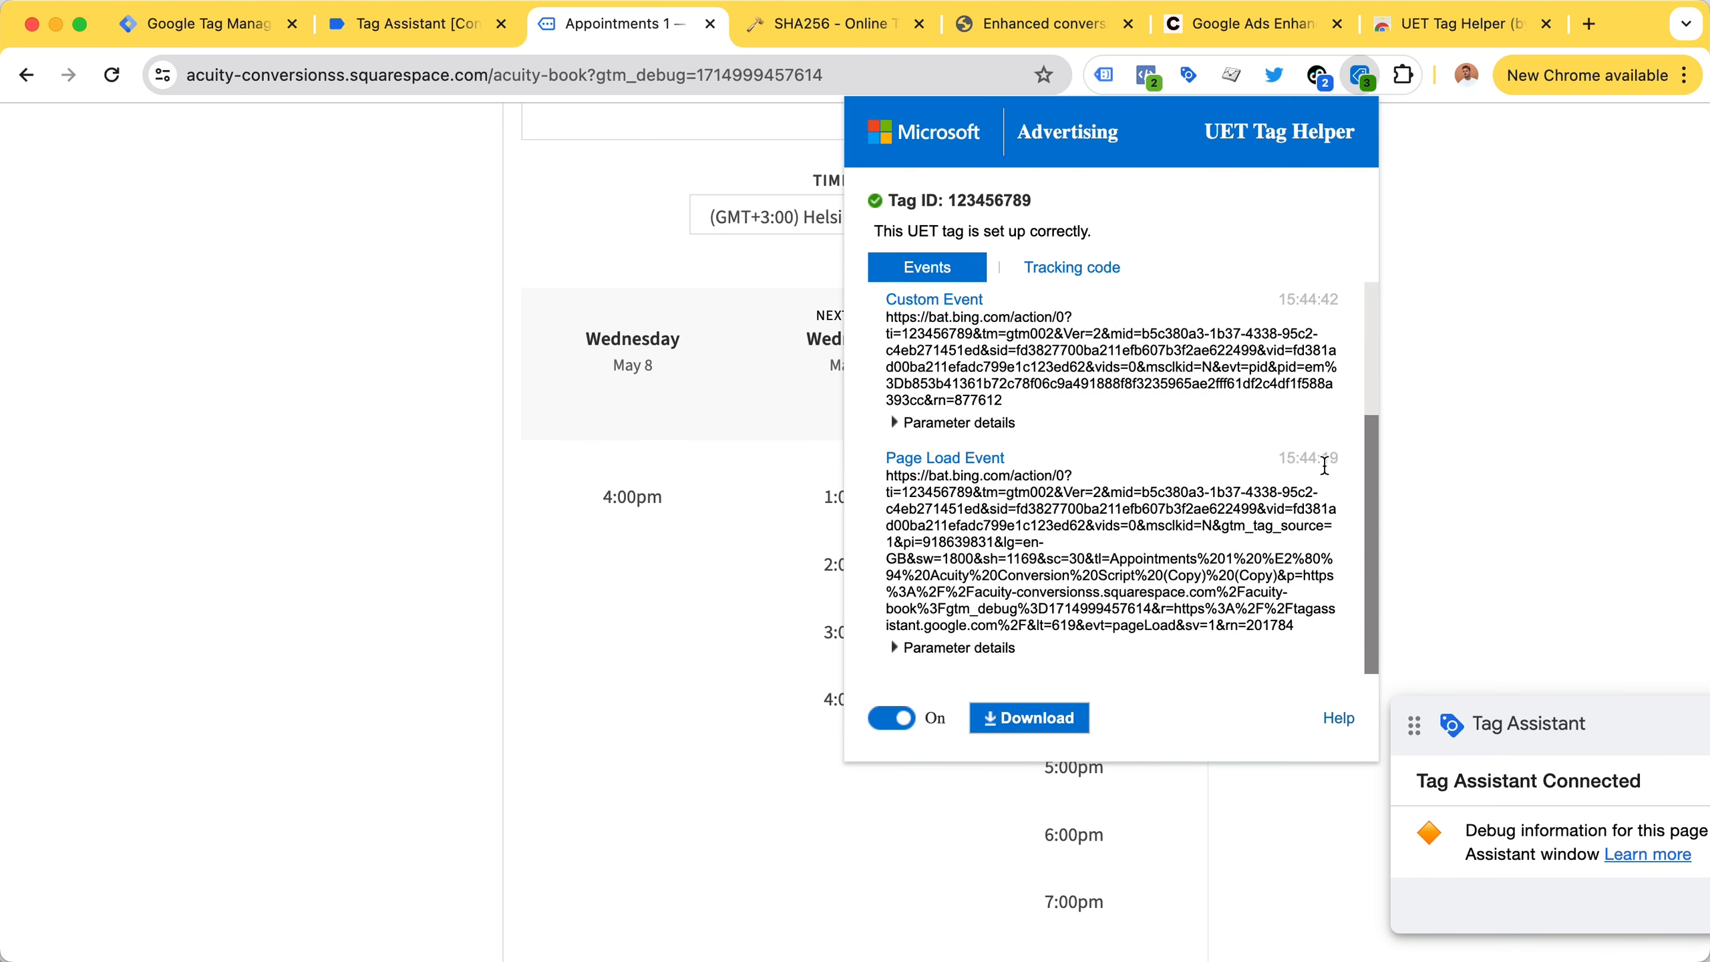
scroll(1324, 464, "up", 3)
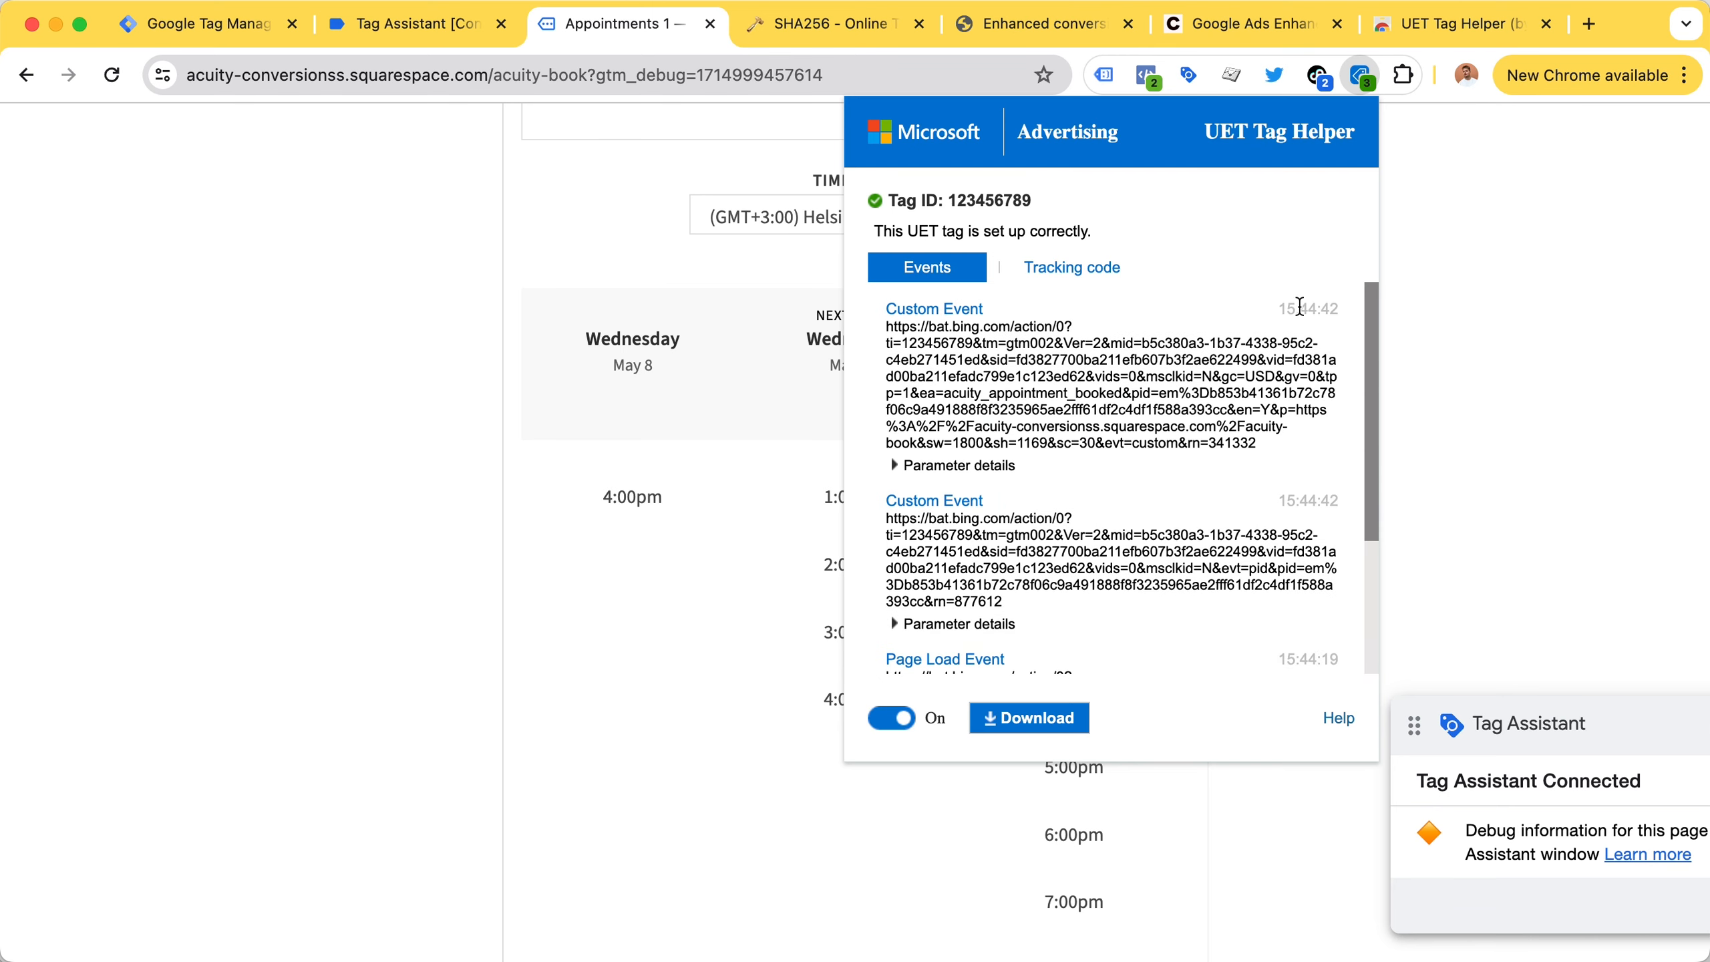
left_click(1456, 317)
Choose the Thursday, May 16 appointment at 6:00pm and continue to the customer information form.
scroll(1361, 326, "down", 8)
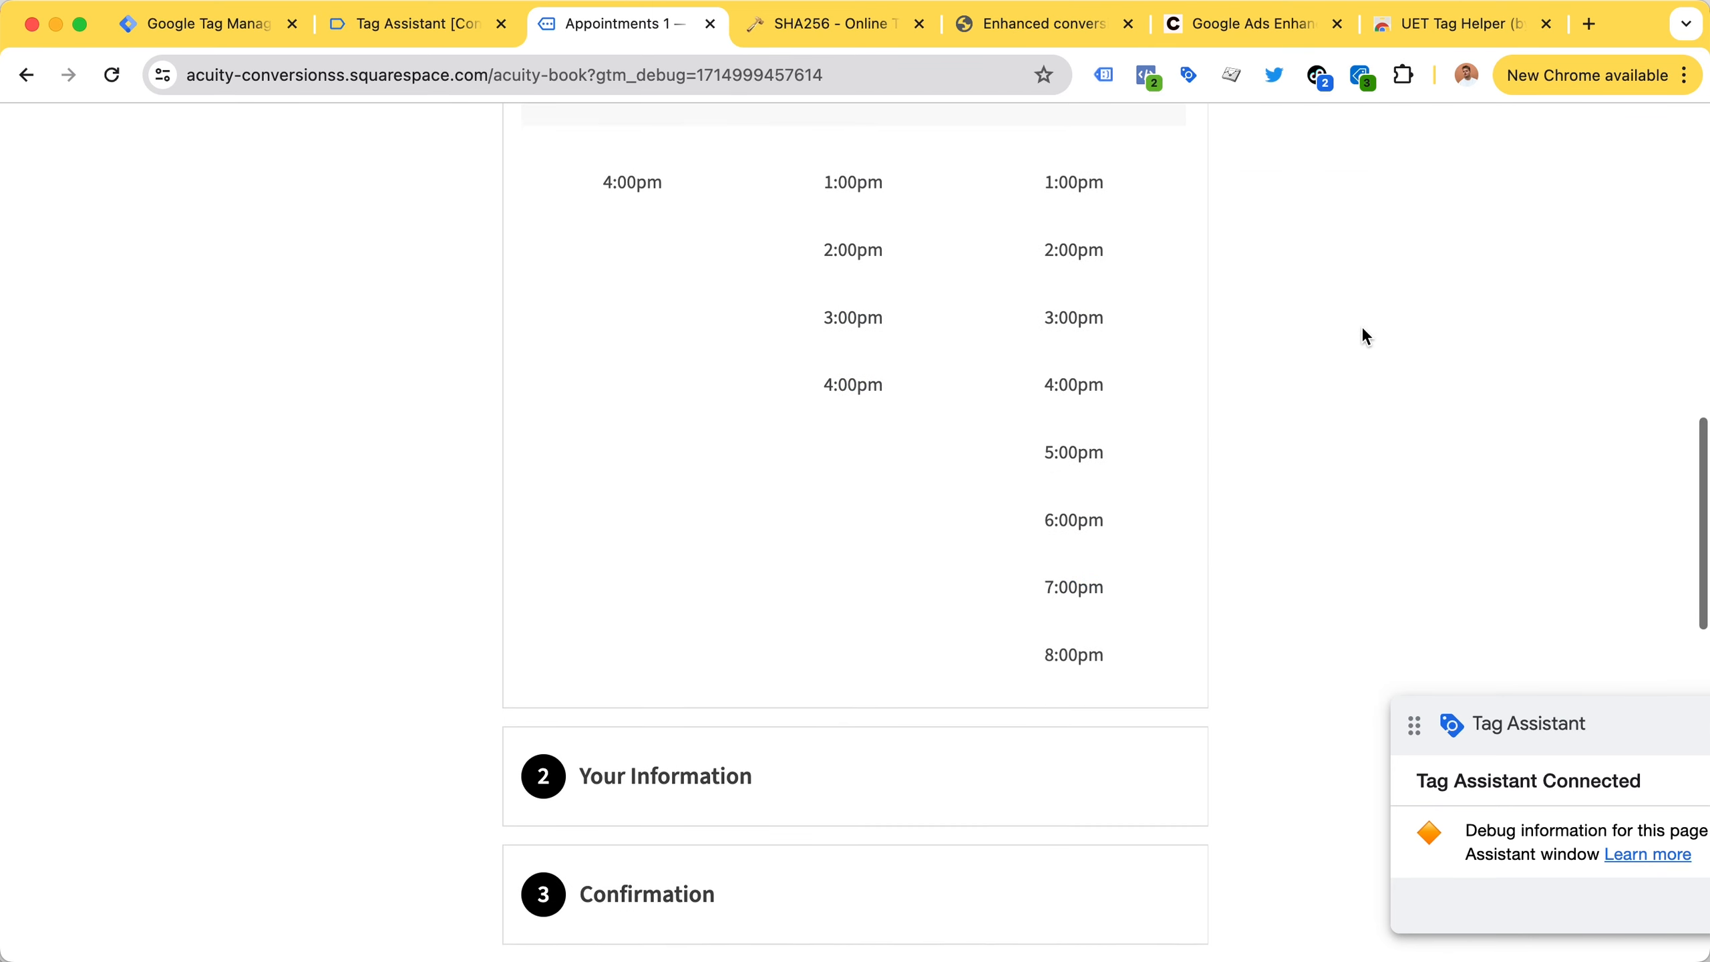
scroll(978, 653, "down", 2)
left_click(1076, 244)
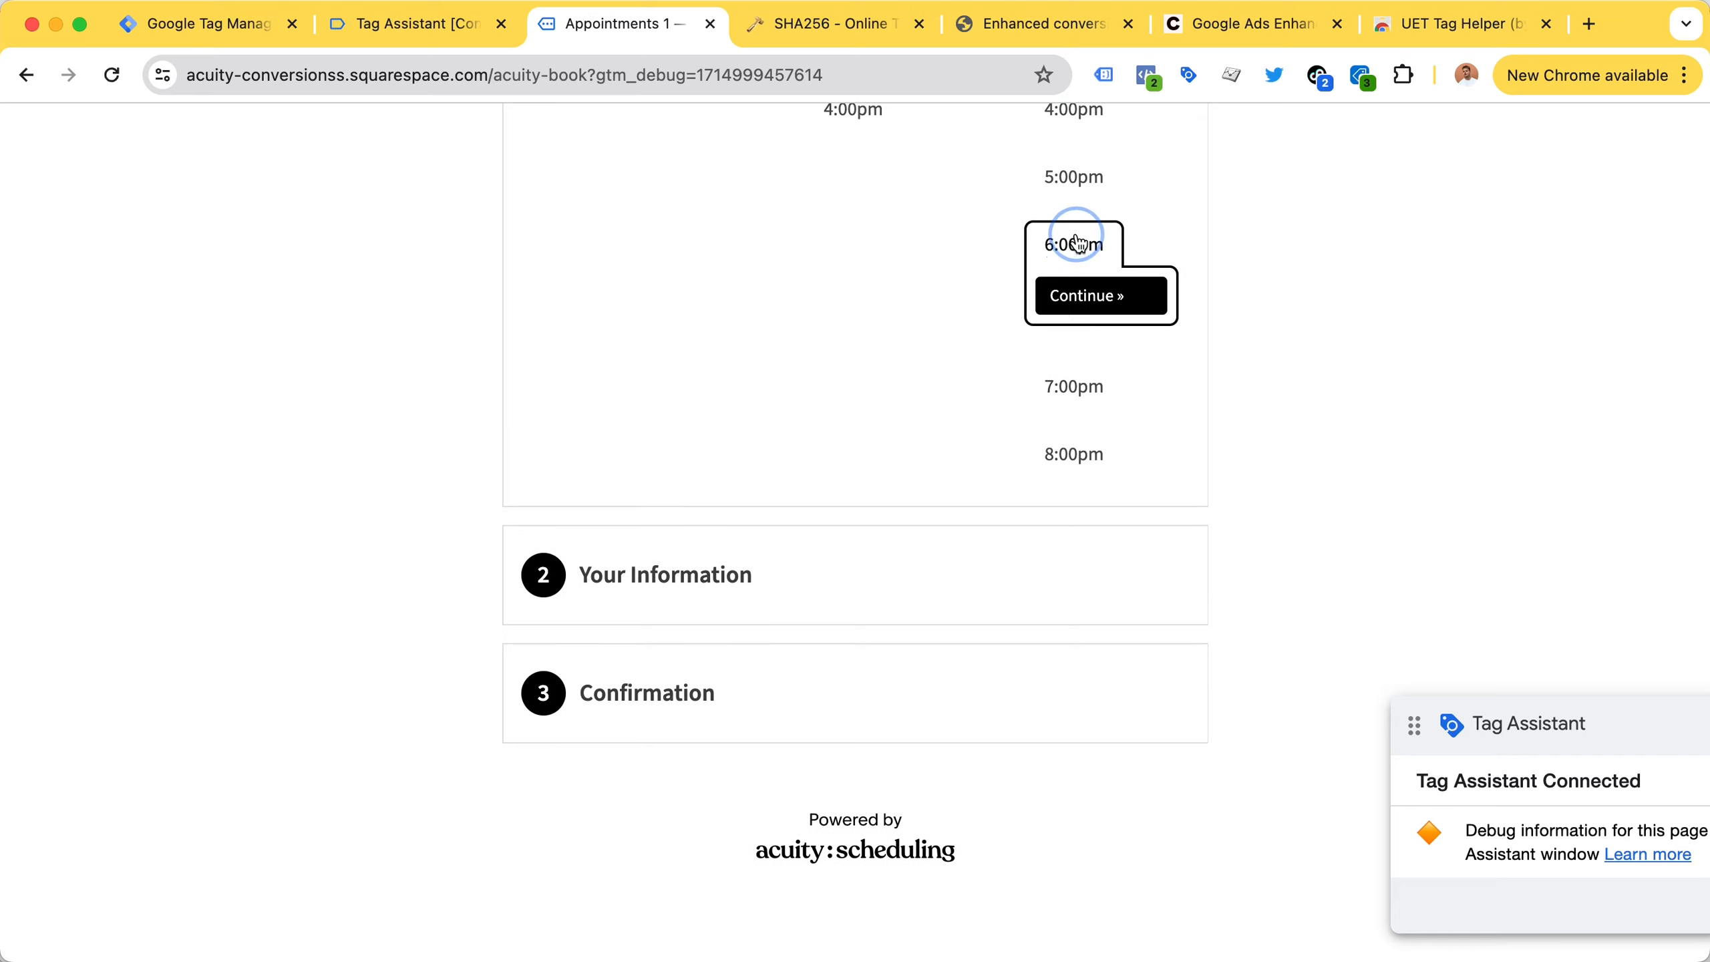
left_click(1080, 297)
Enter "test" as both the first and last name and paste the copied address as the customer's email.
left_click(725, 587)
type("test")
left_click(787, 578)
type("test")
left_click(721, 775)
key("super+v")
key("Tab")
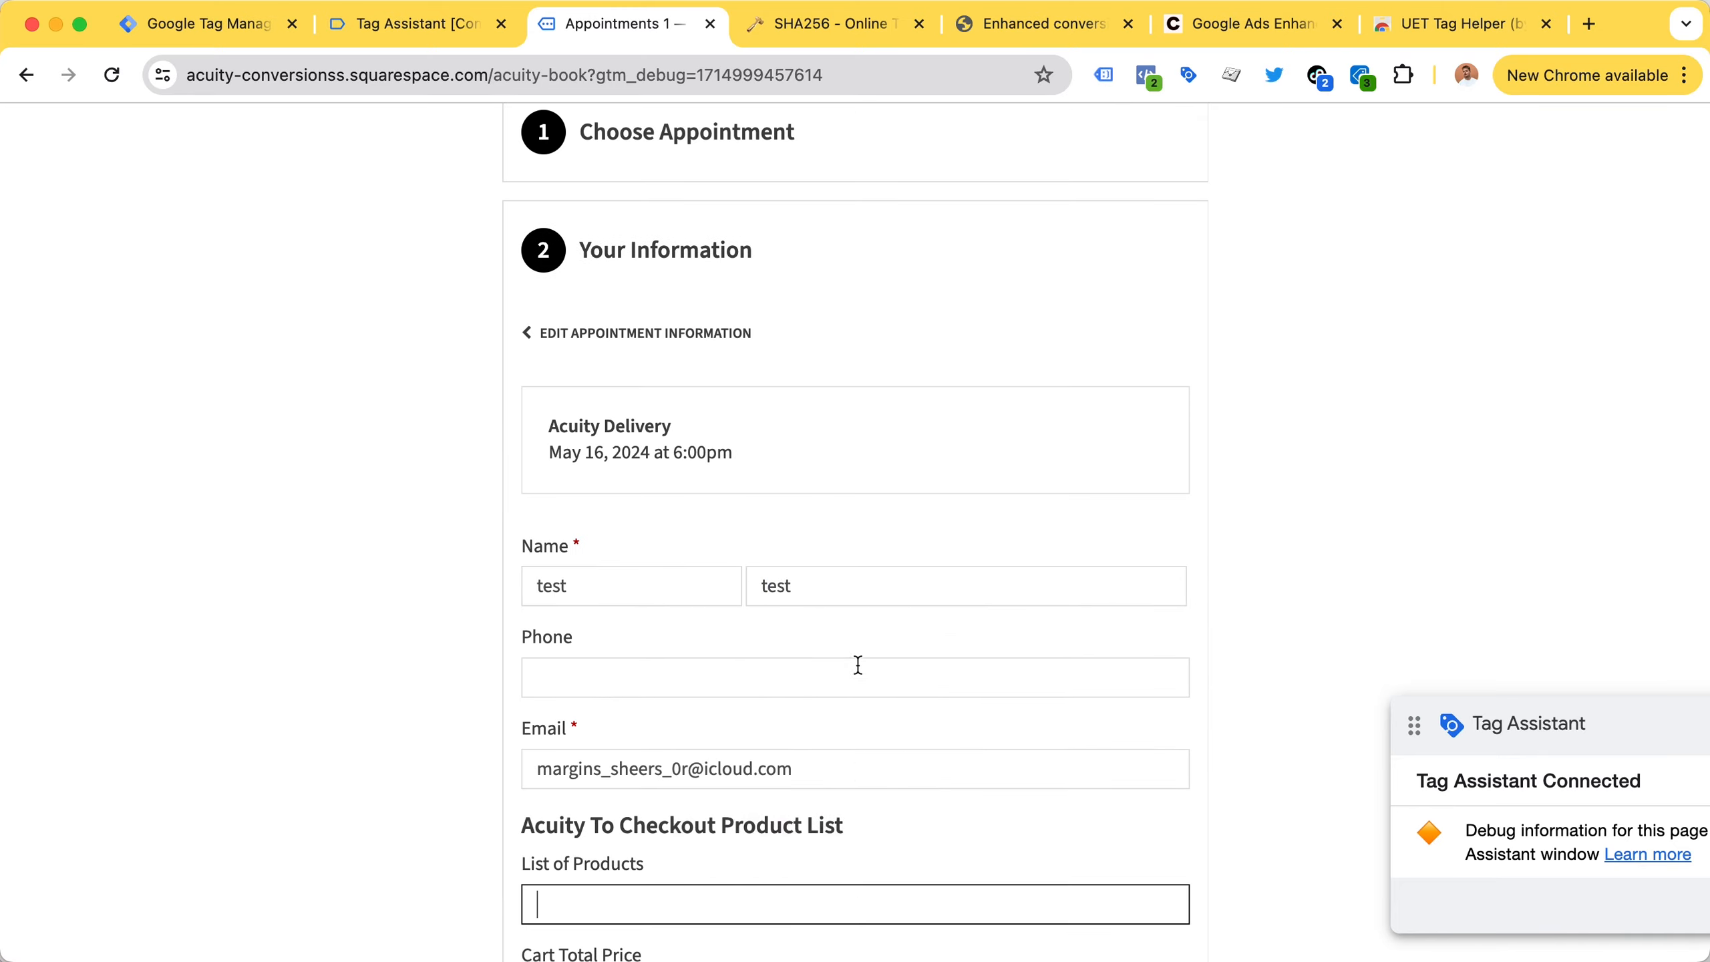
Replace the customer's email with a different test address and complete the appointment.
scroll(855, 660, "down", 4)
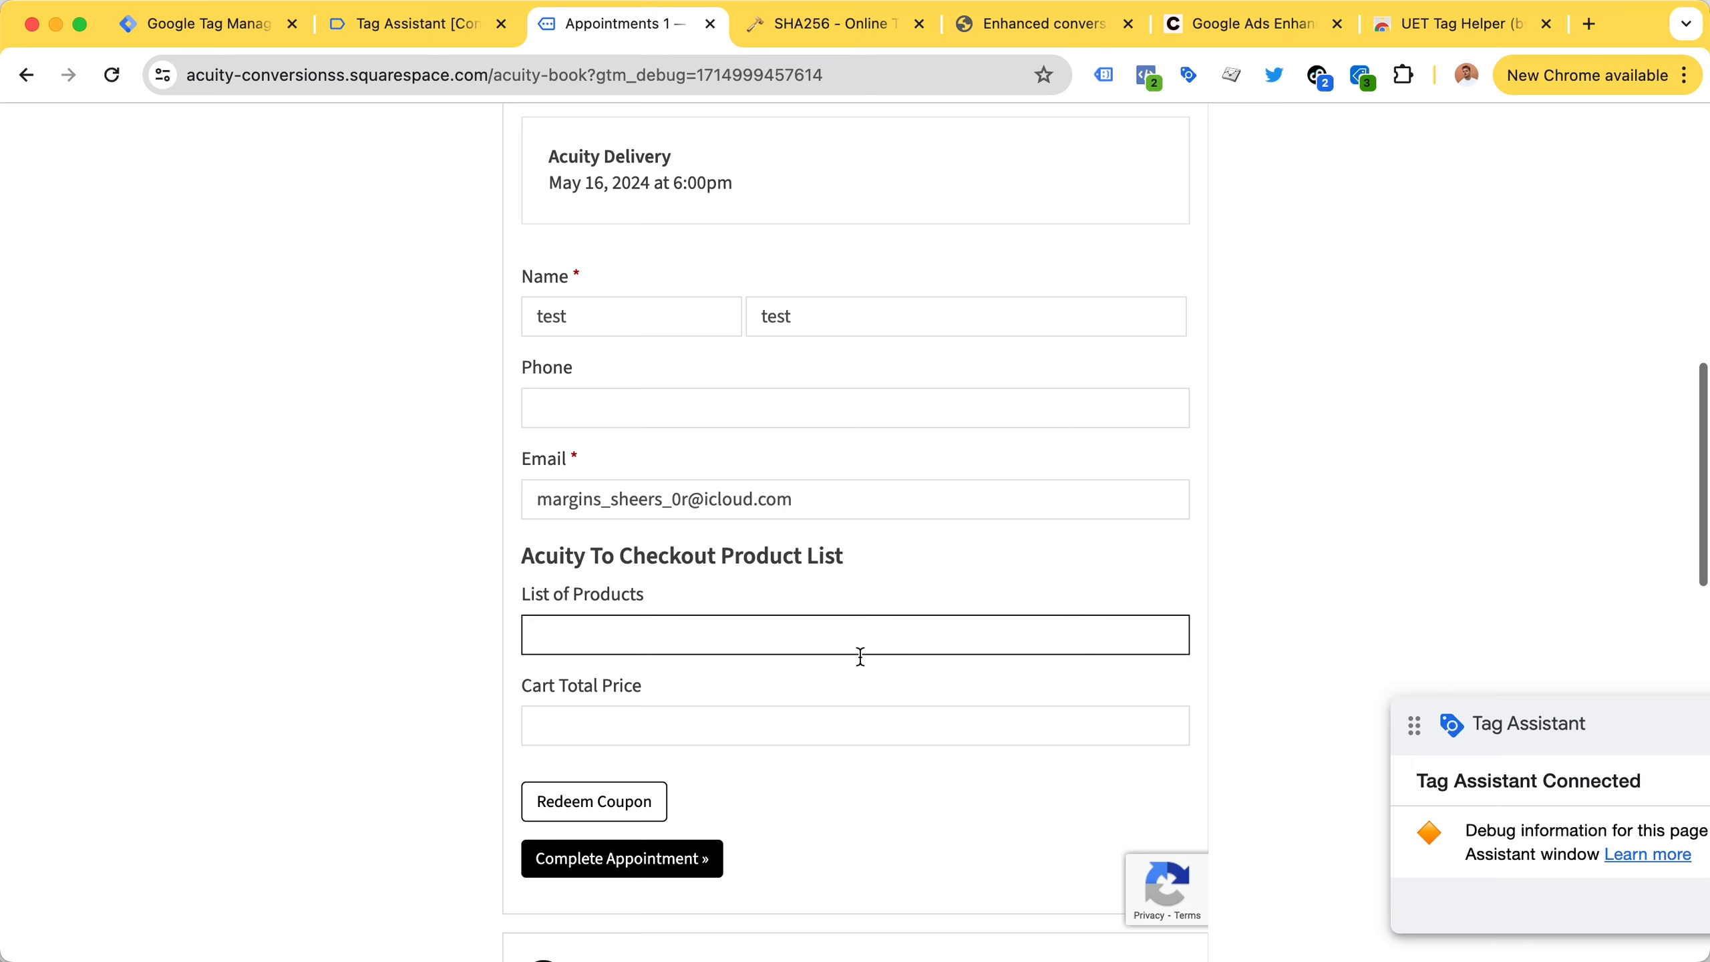
left_click(905, 496)
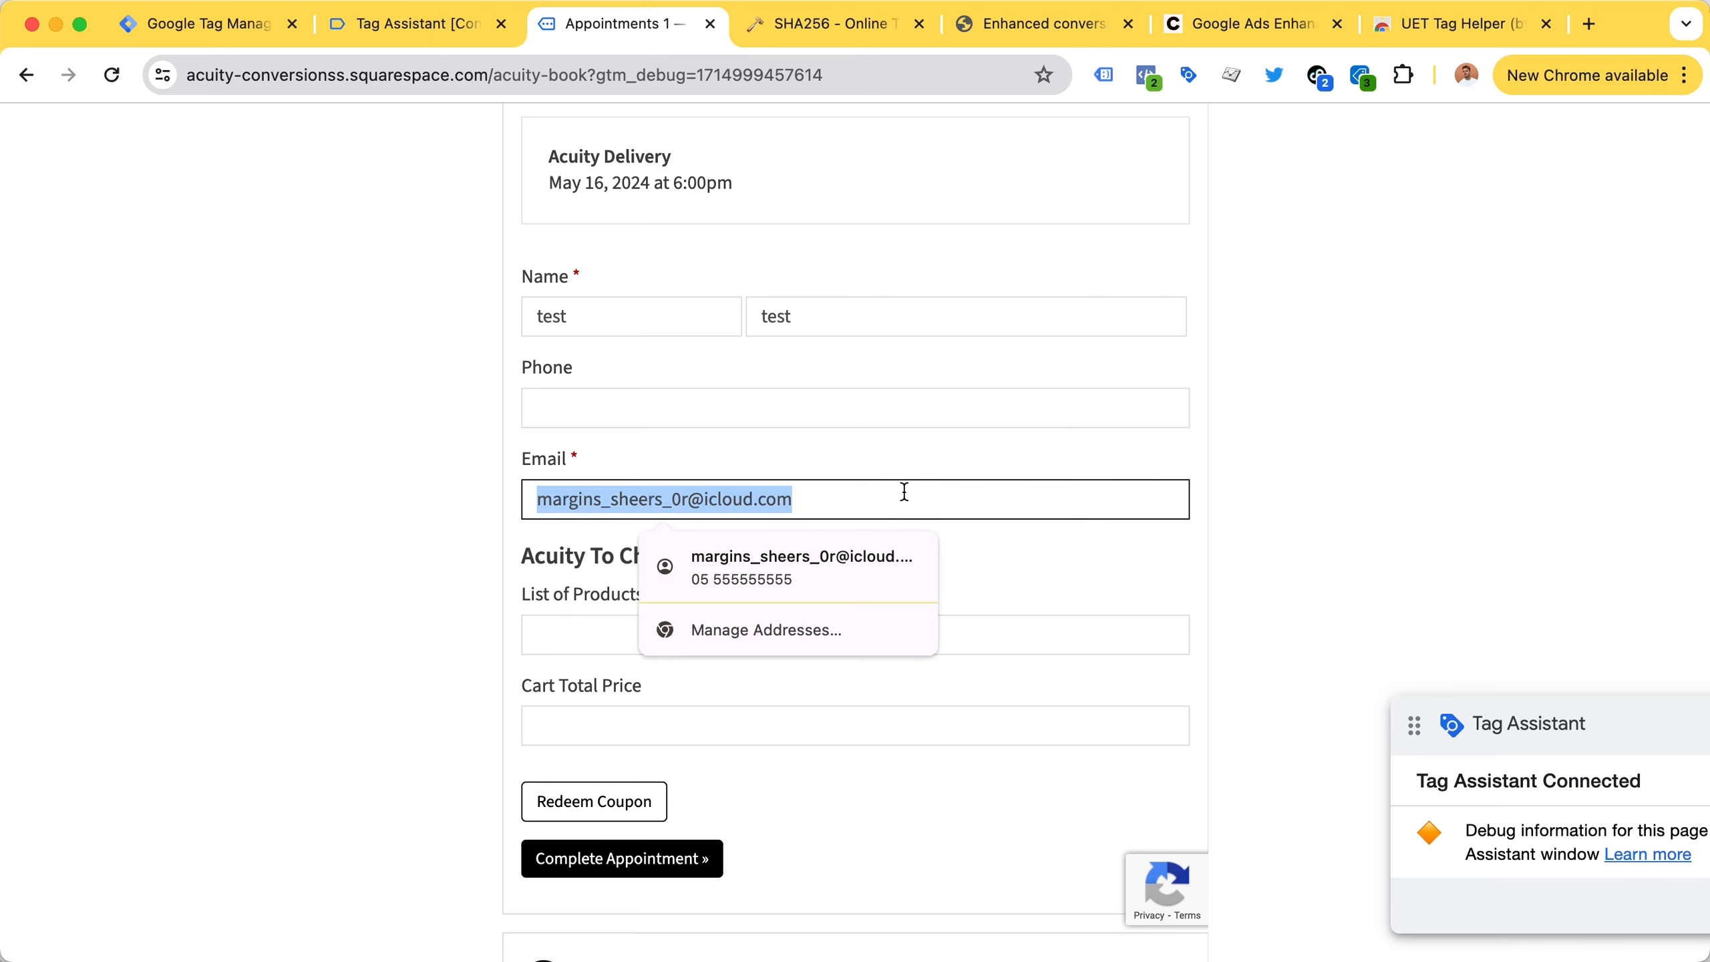
key("super+v")
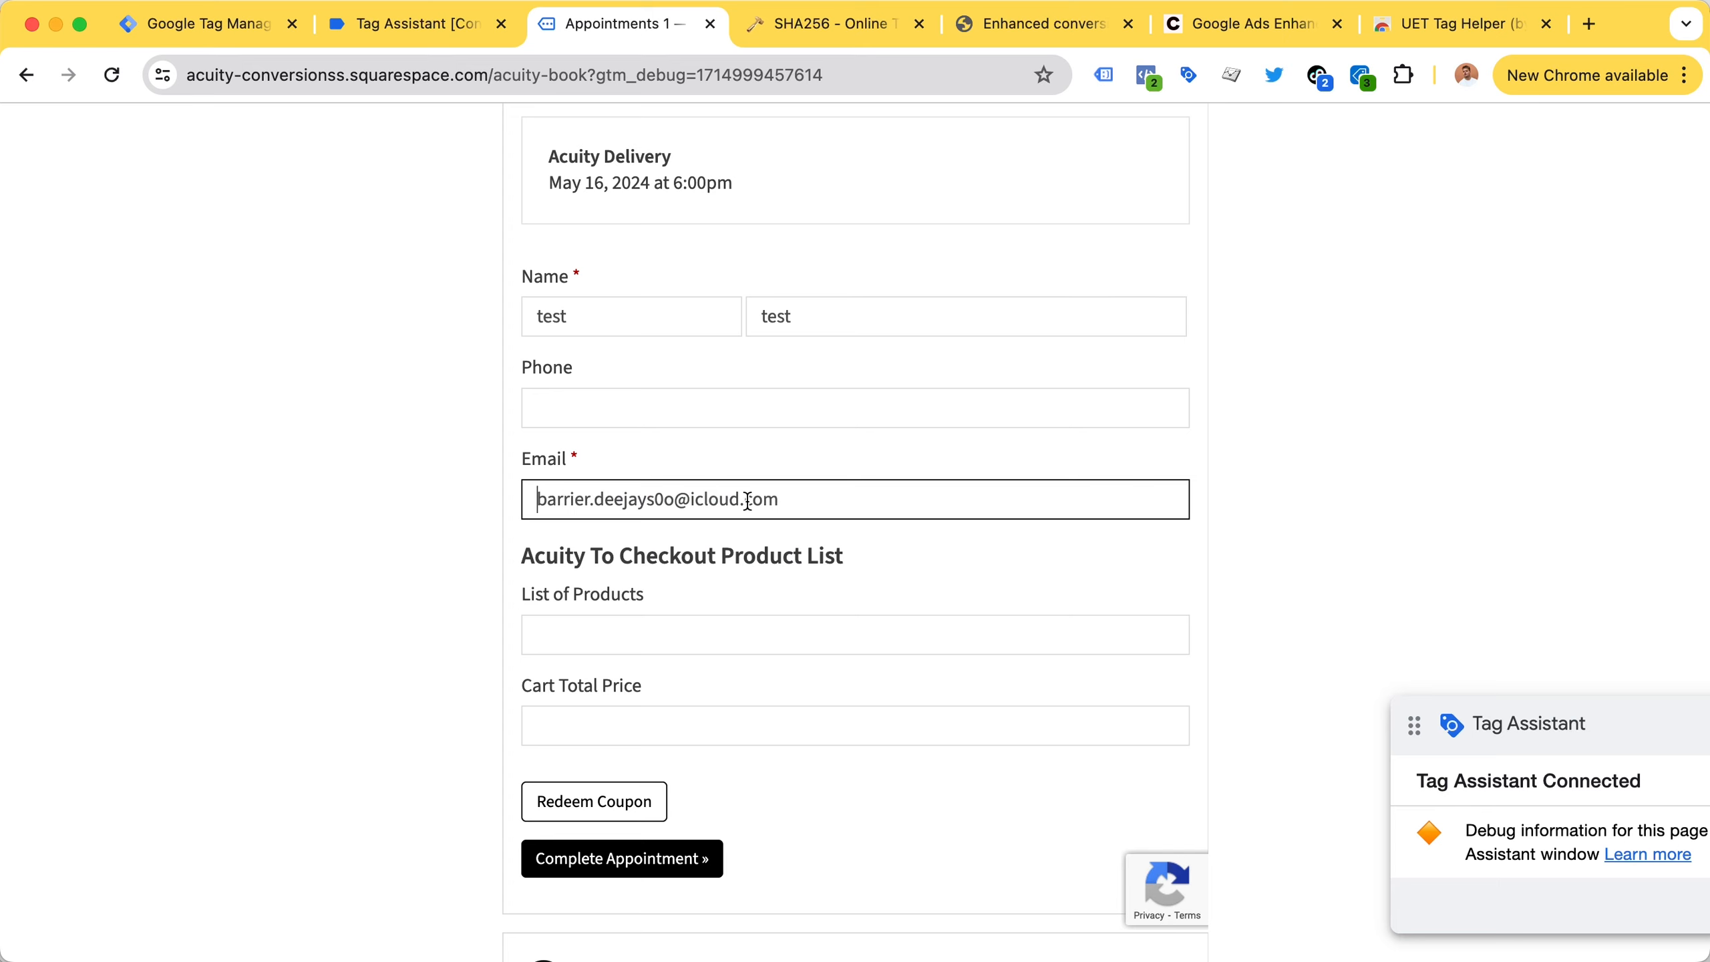
scroll(807, 516, "down", 1)
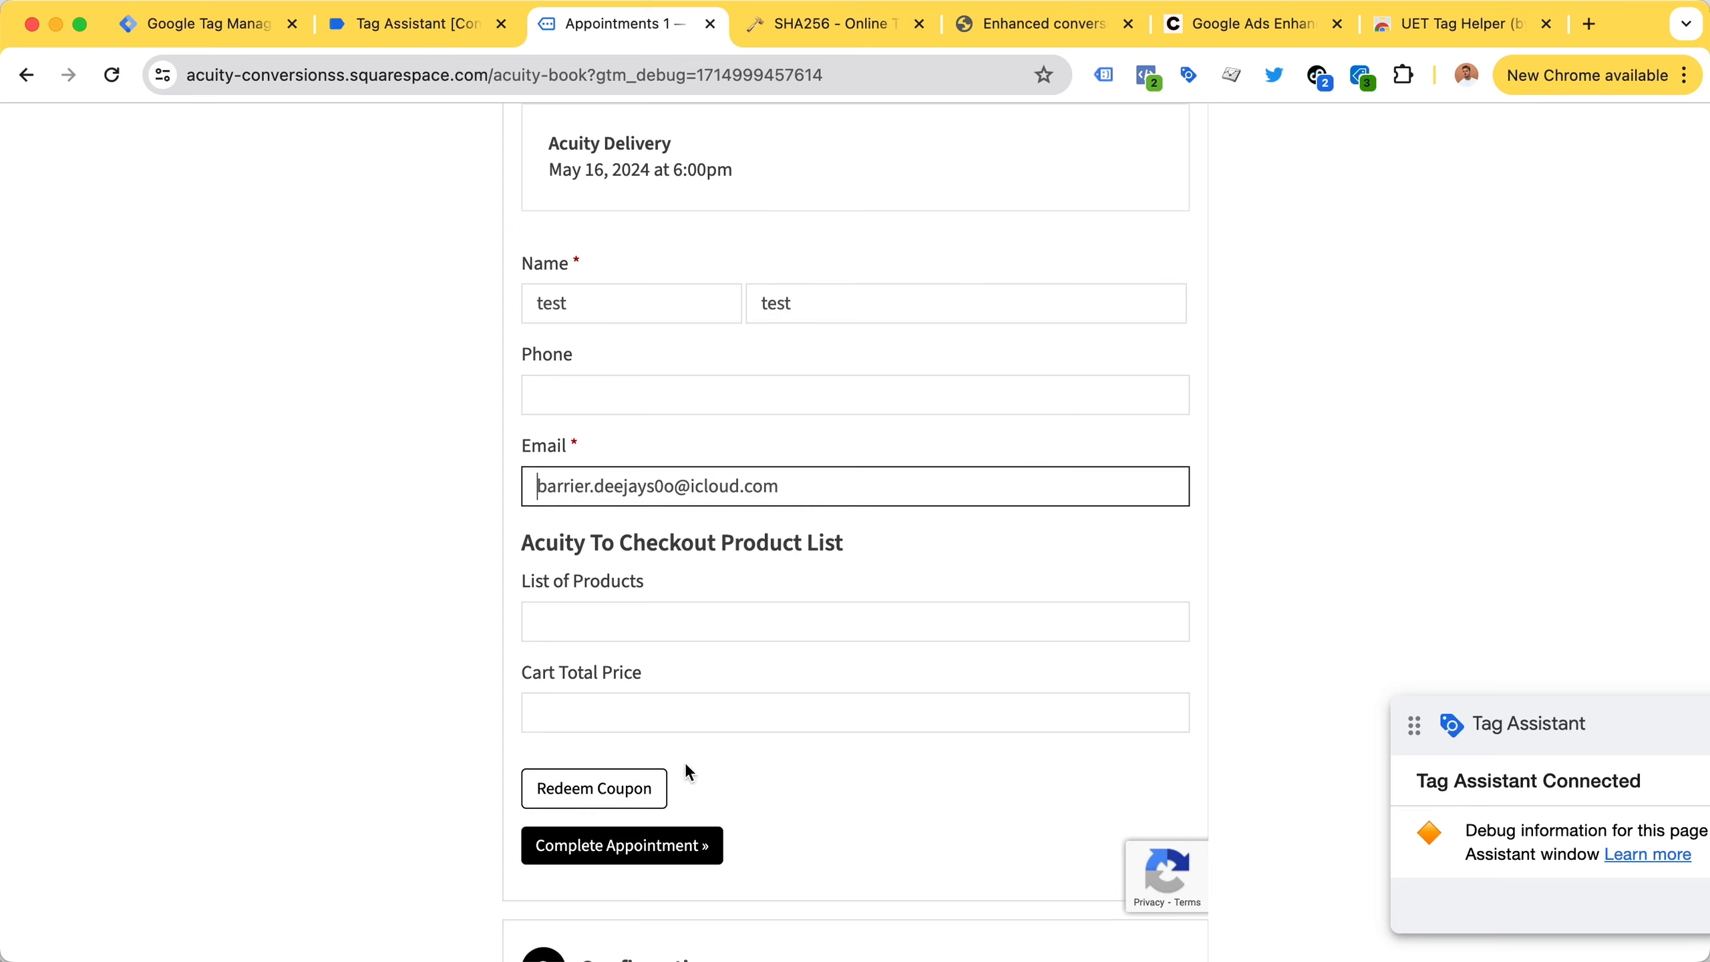
left_click(670, 847)
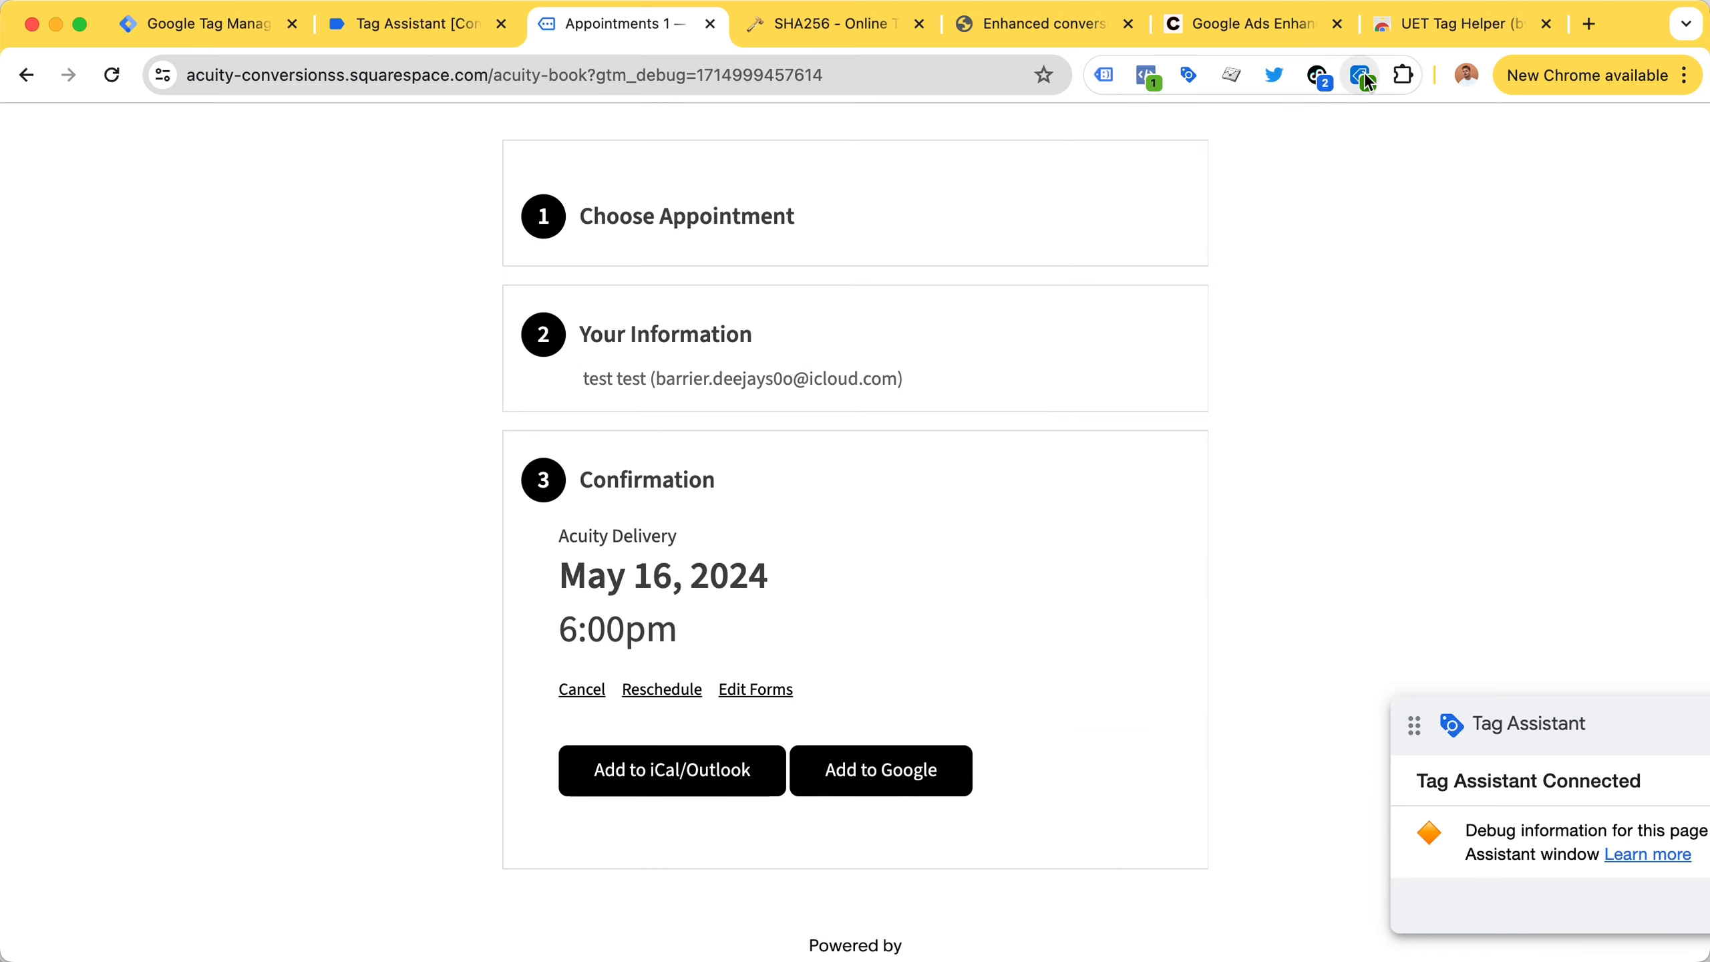
Switch to the SHA256 online tool, replace the input with the new booking email, and highlight its hash.
left_click(873, 24)
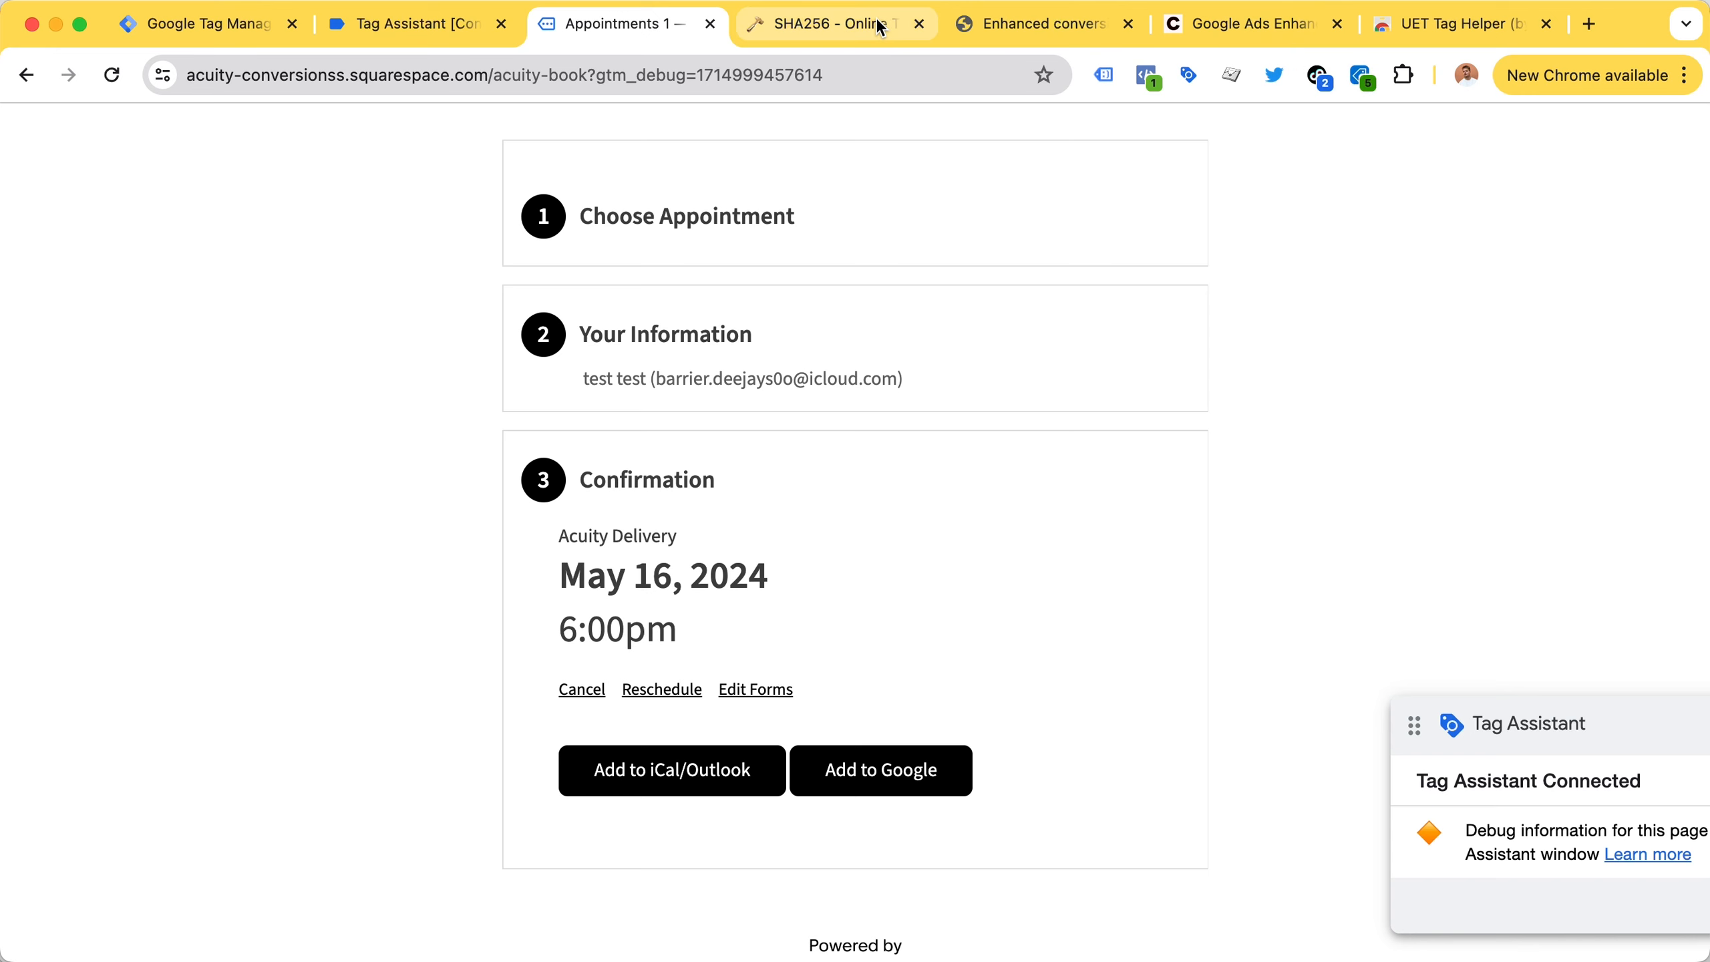
left_click(584, 382)
key("super+a")
key("super+v")
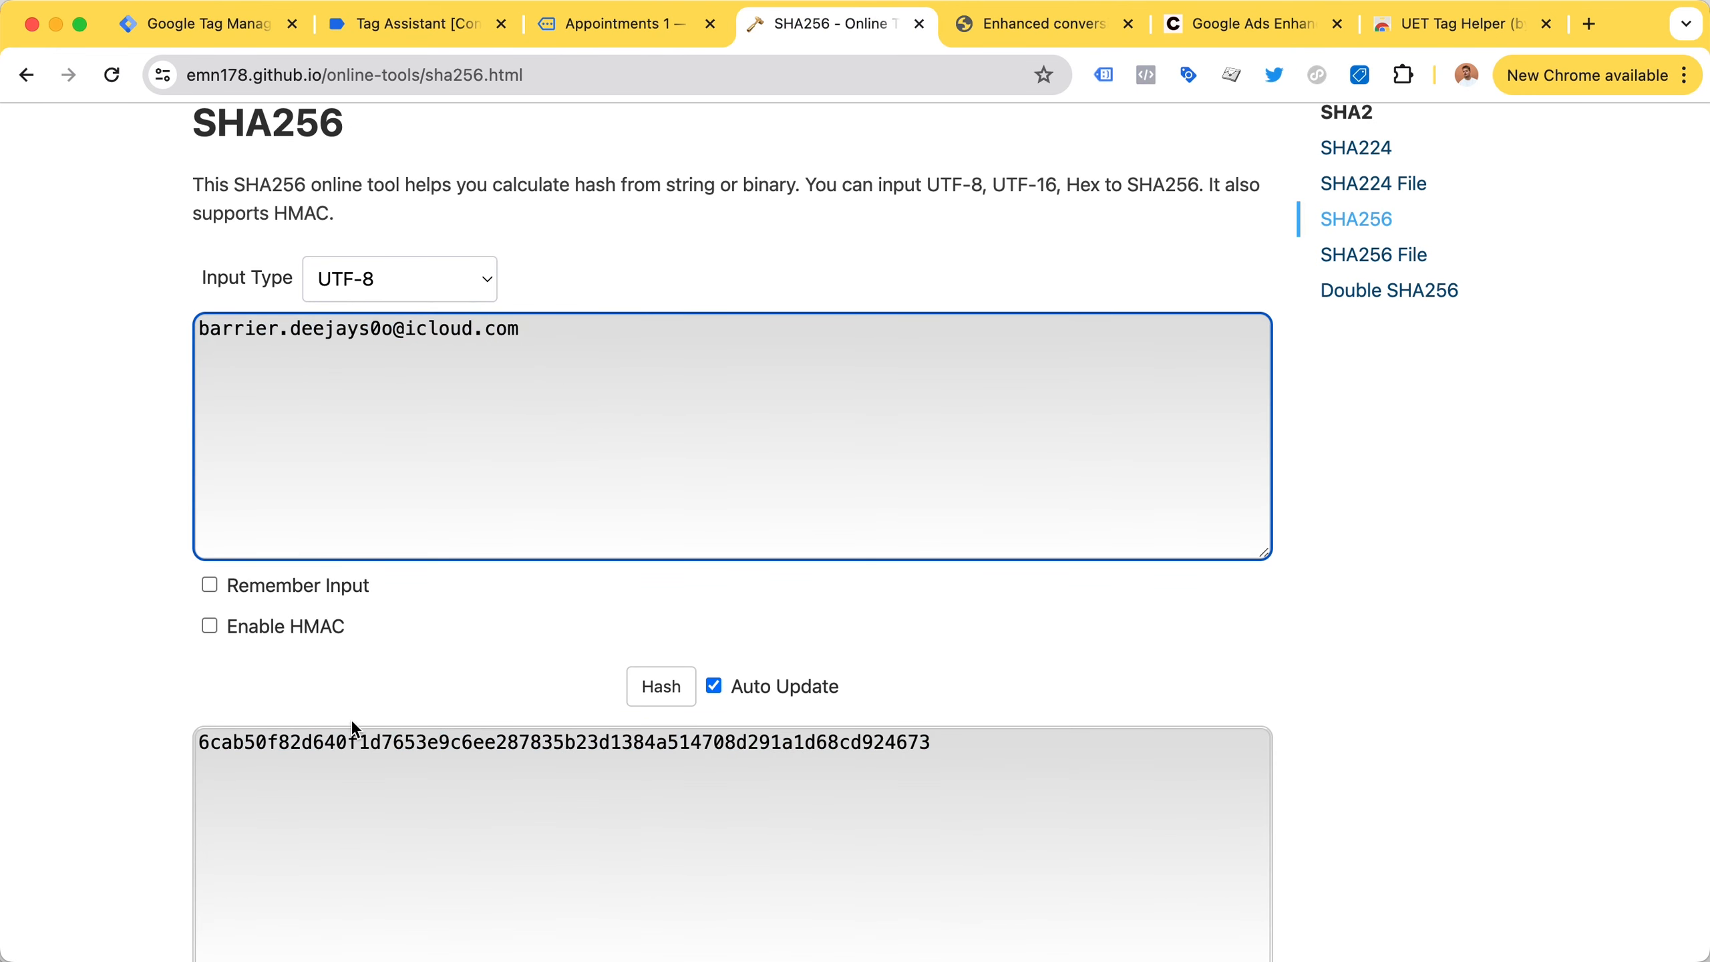
left_click(415, 827)
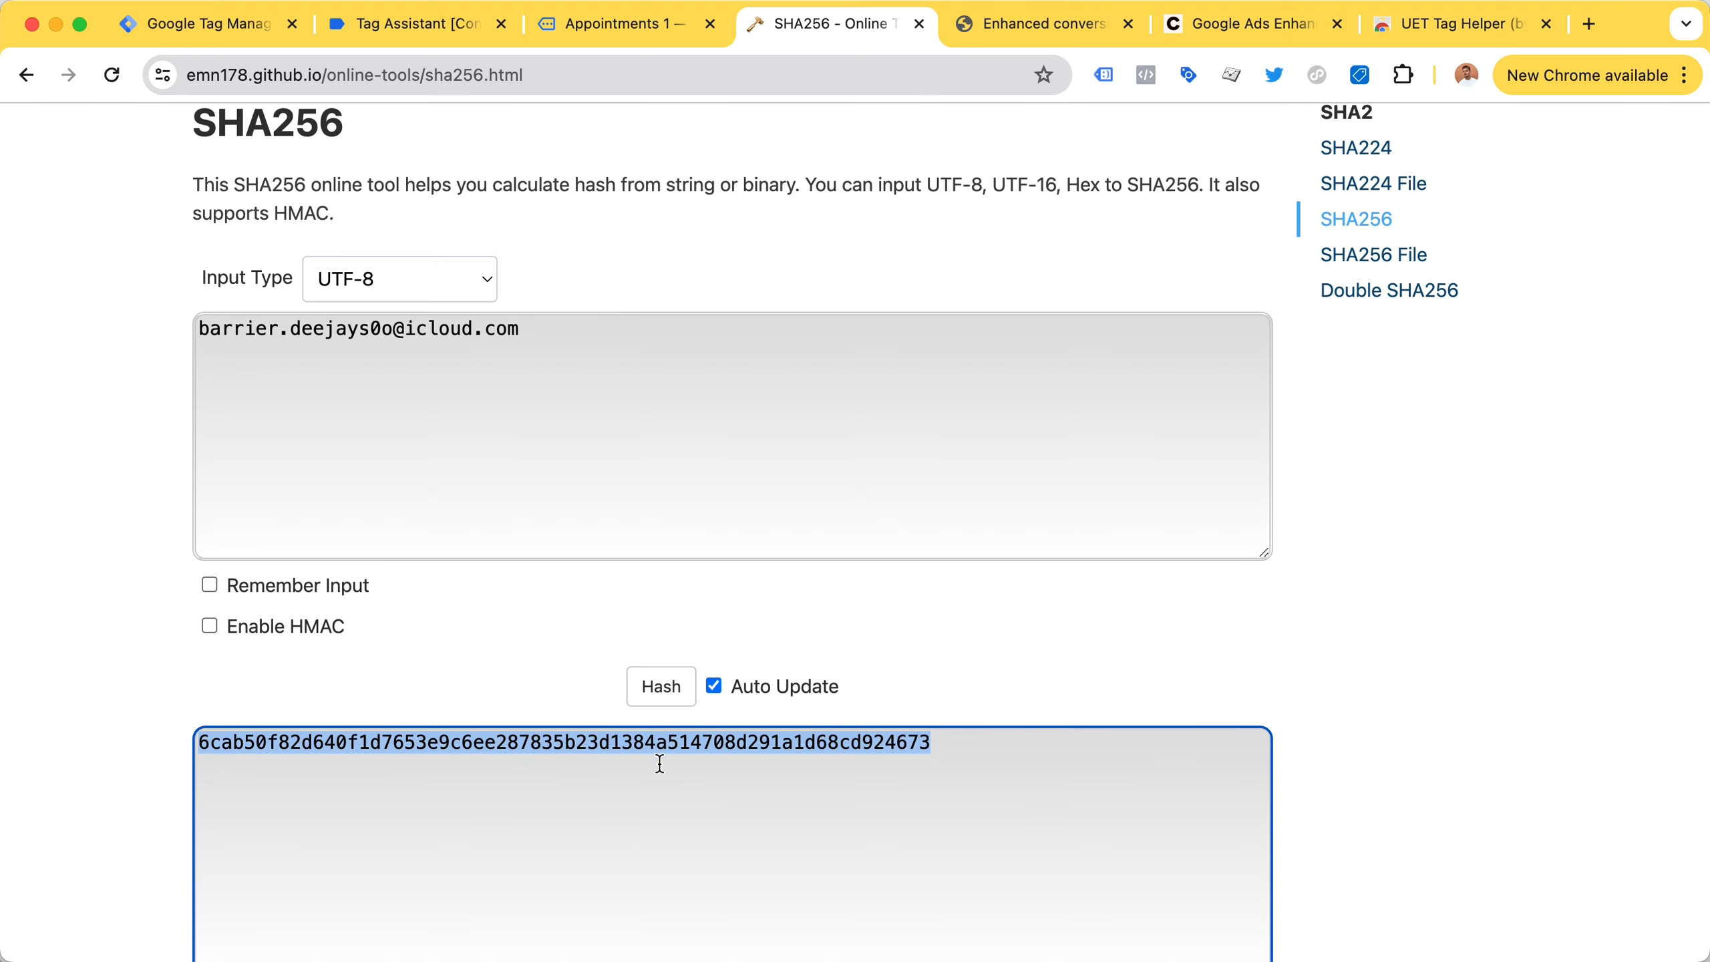
Return to the booking confirmation page and compare the new and earlier custom events in UET Tag Helper.
key("ctrl+shift+Tab")
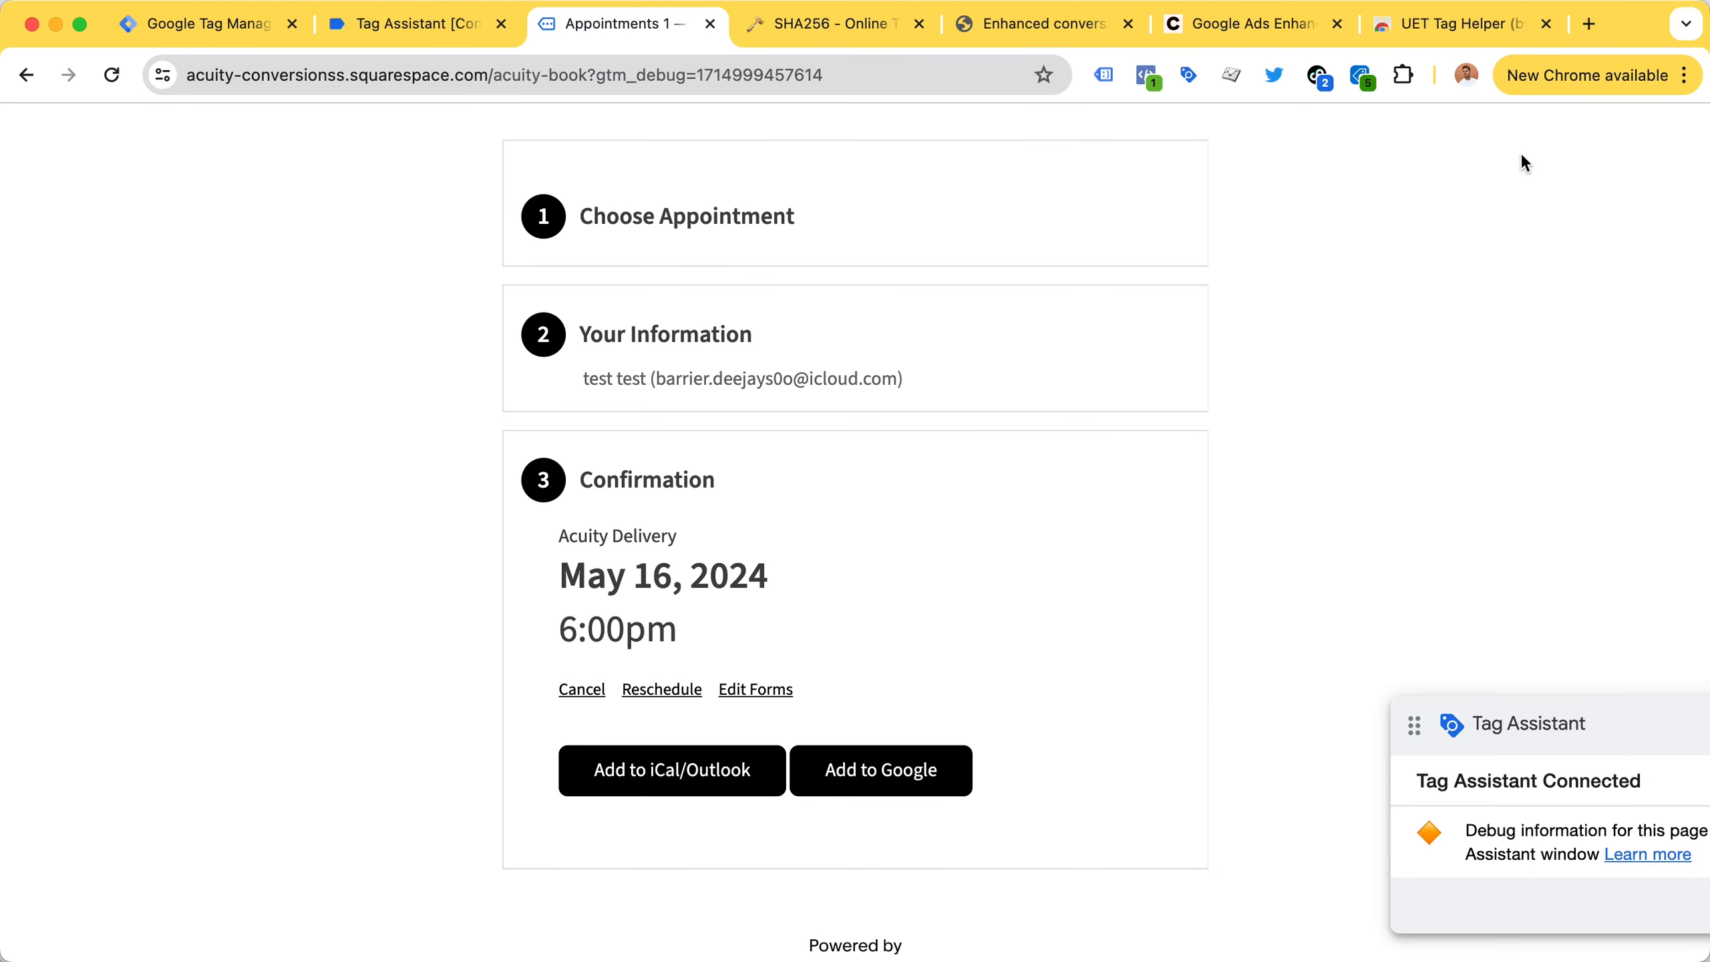
left_click(1360, 75)
scroll(1204, 396, "down", 5)
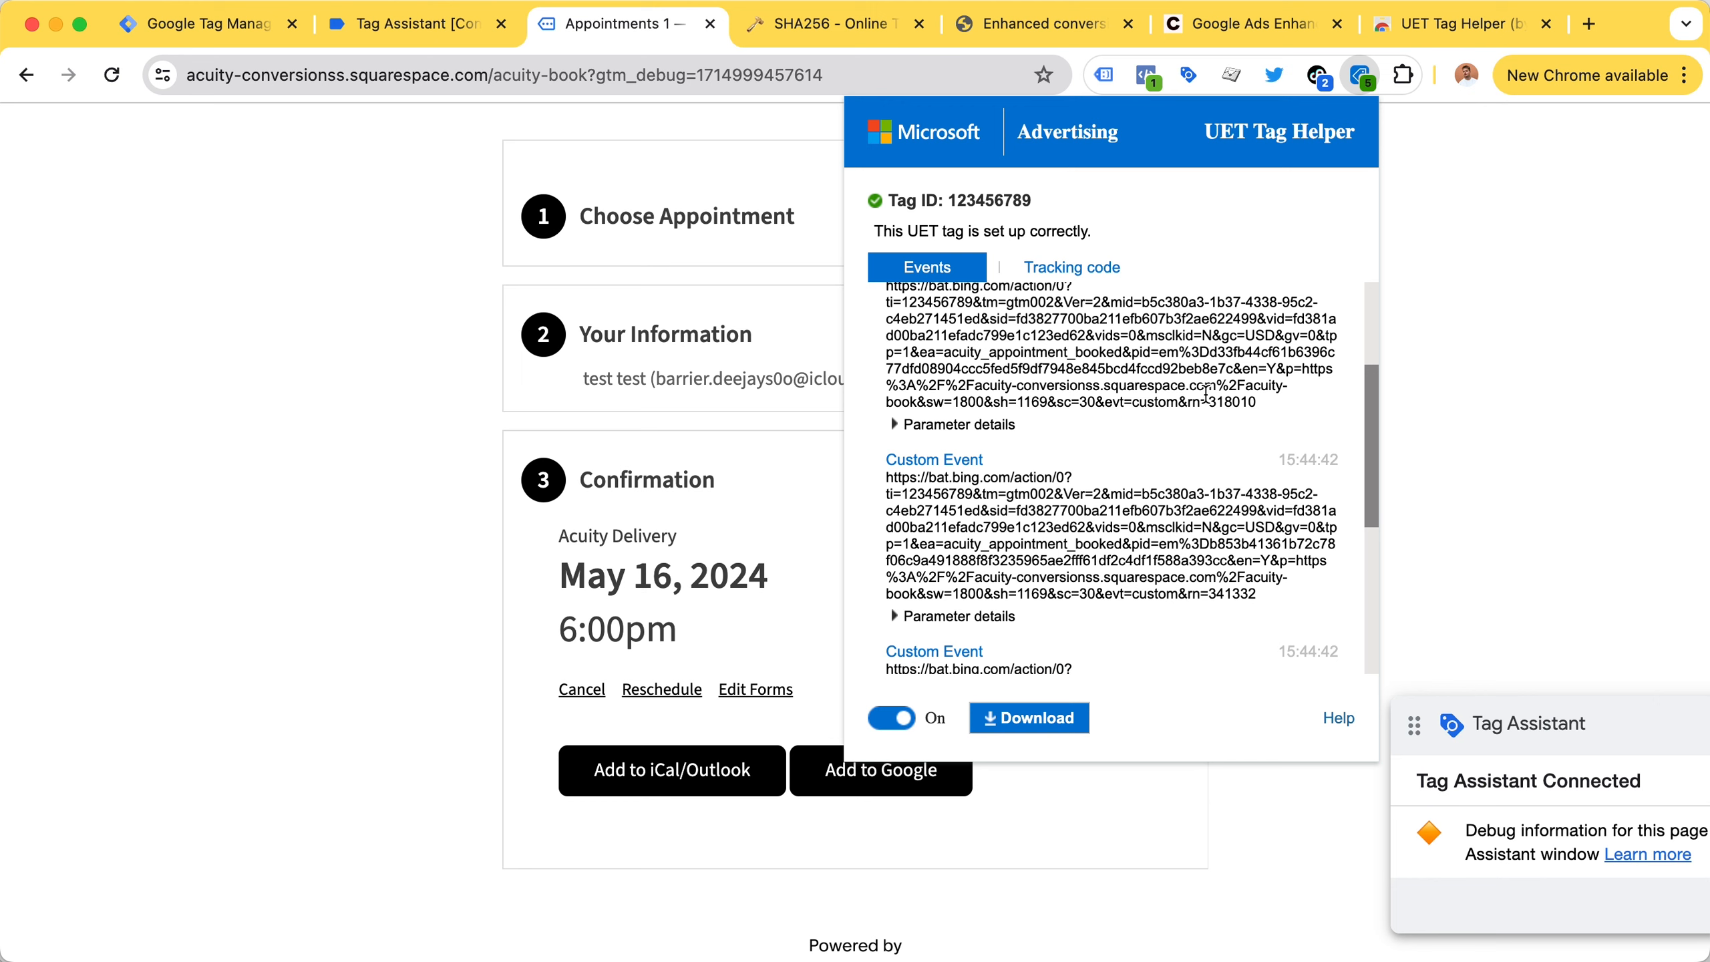
scroll(1265, 485, "up", 1)
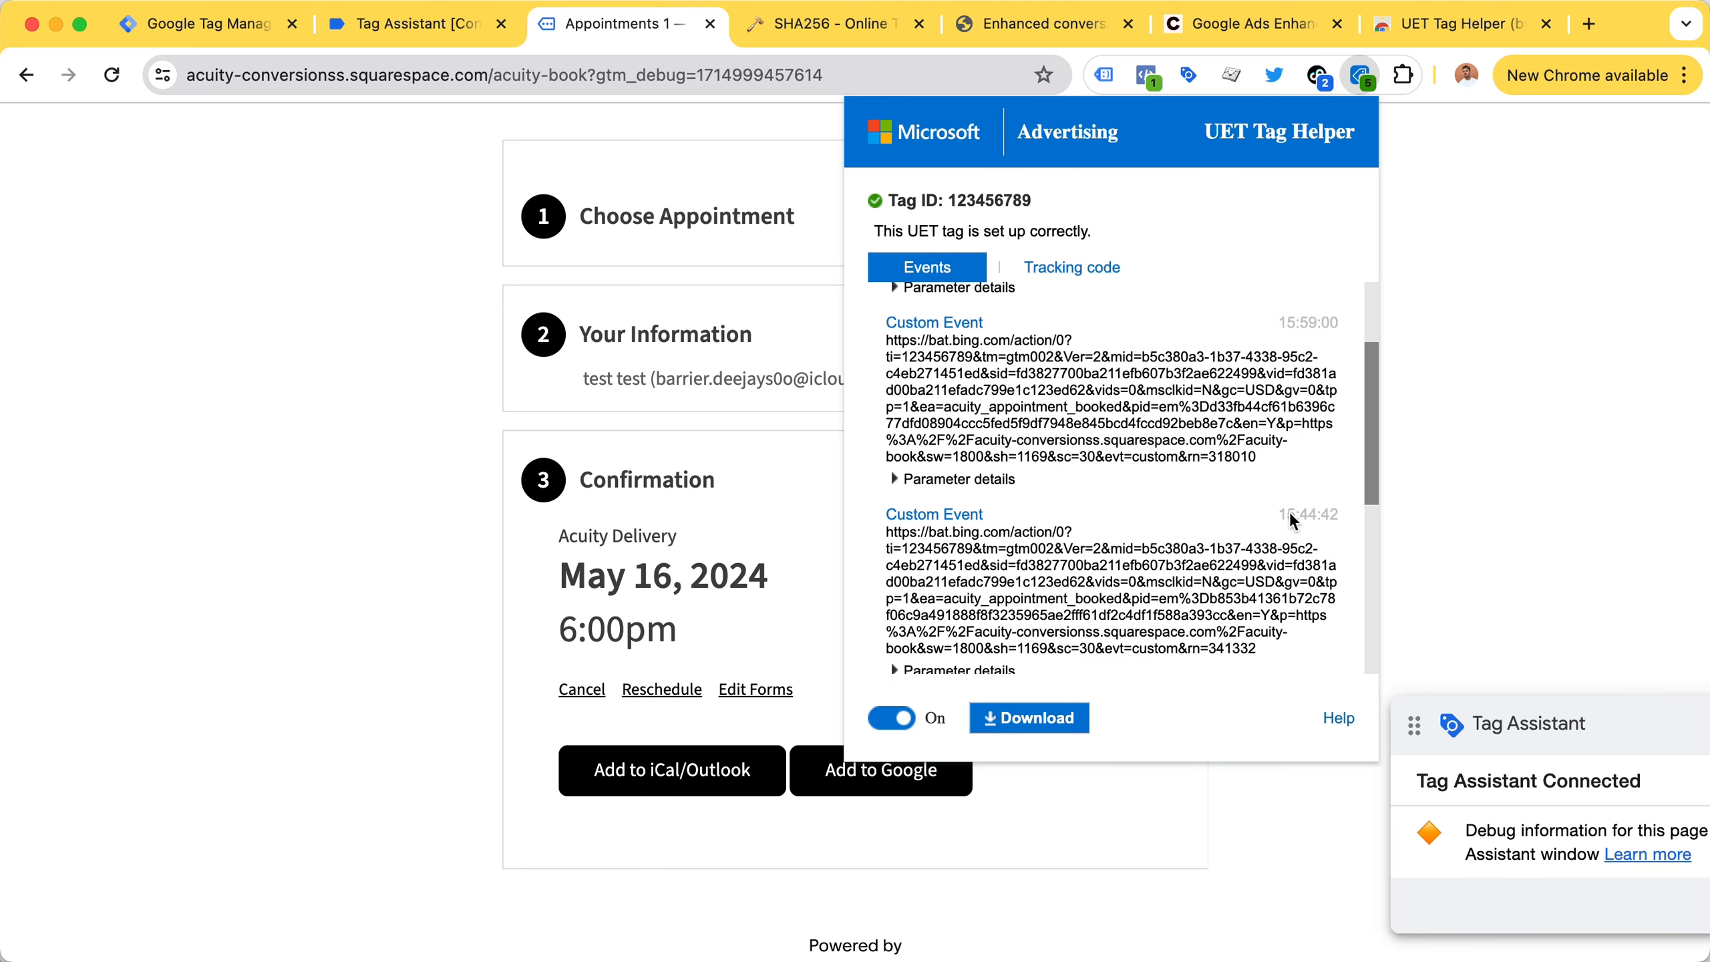
scroll(1316, 394, "up", 1)
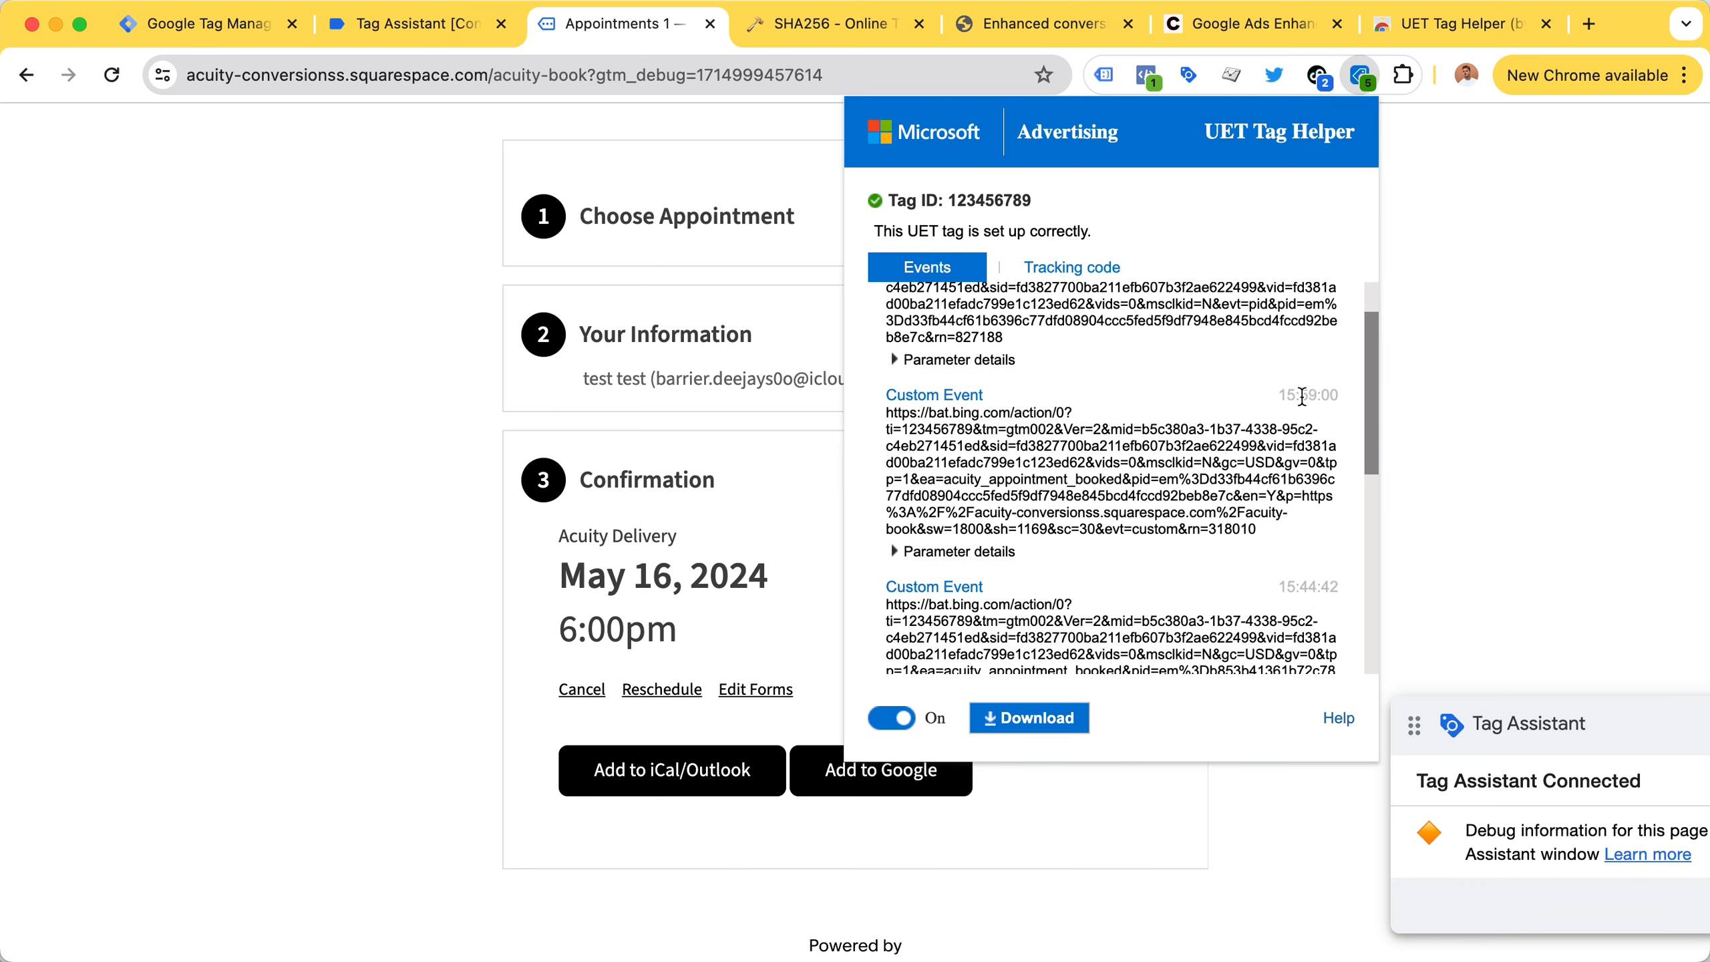
scroll(1301, 396, "up", 1)
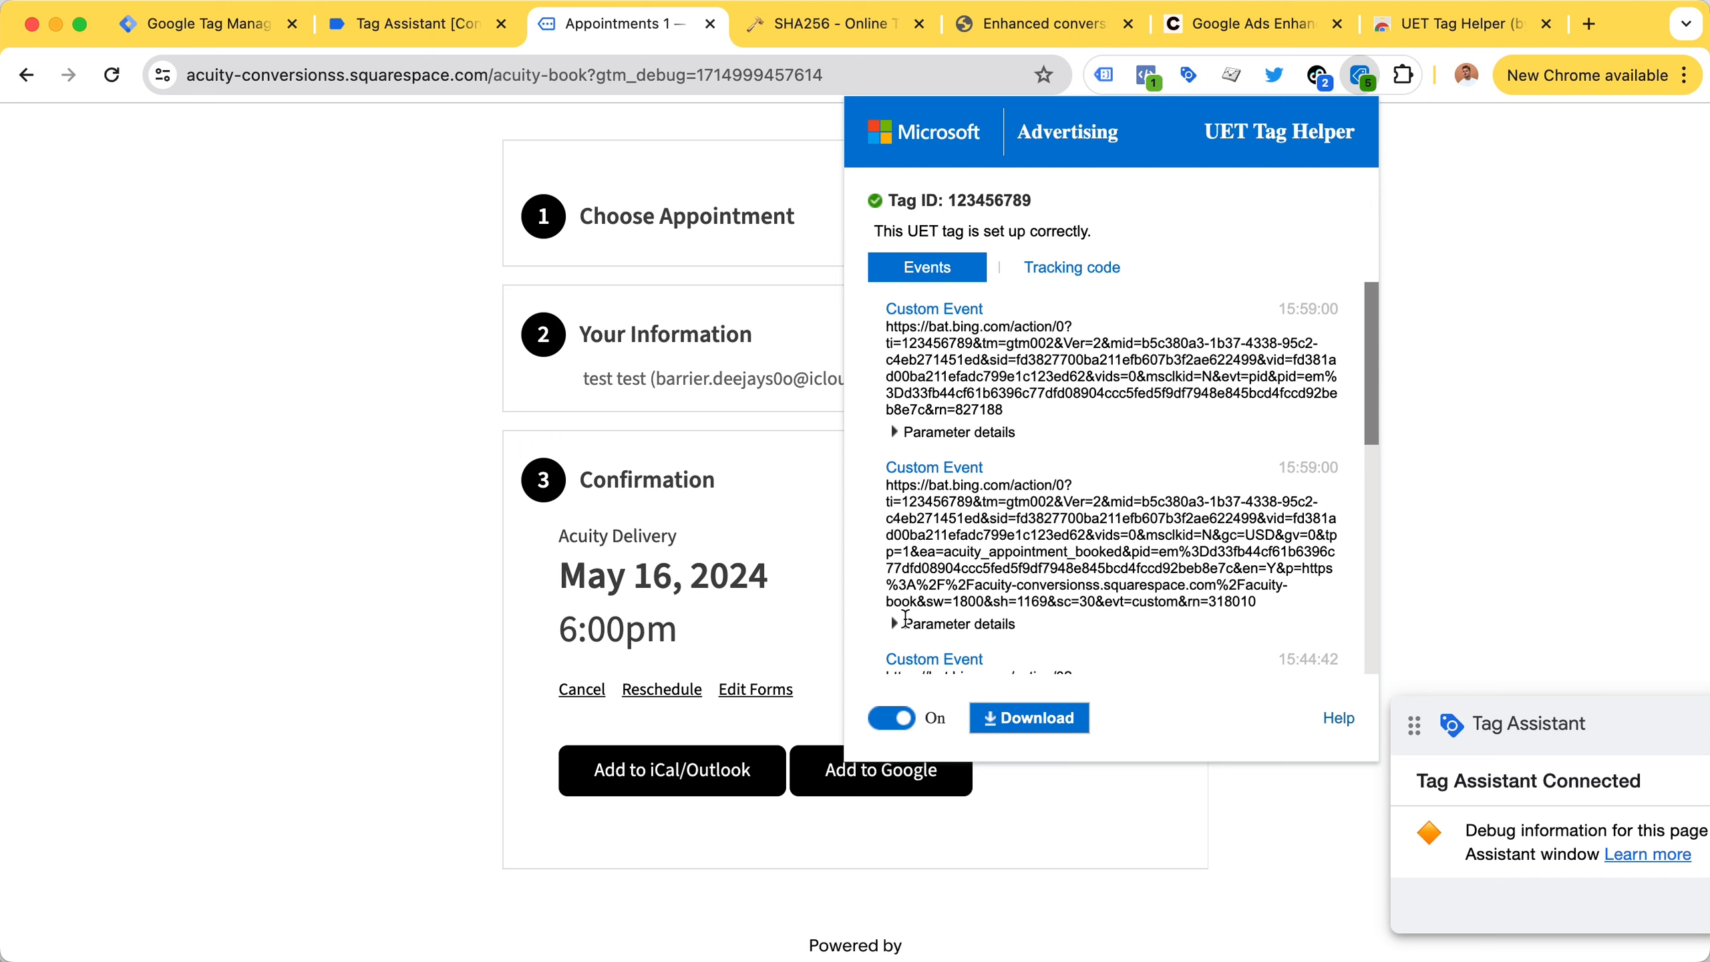
Expand the newest acuity_appointment_booked event's parameter details, examine them, and collapse them again.
left_click(901, 628)
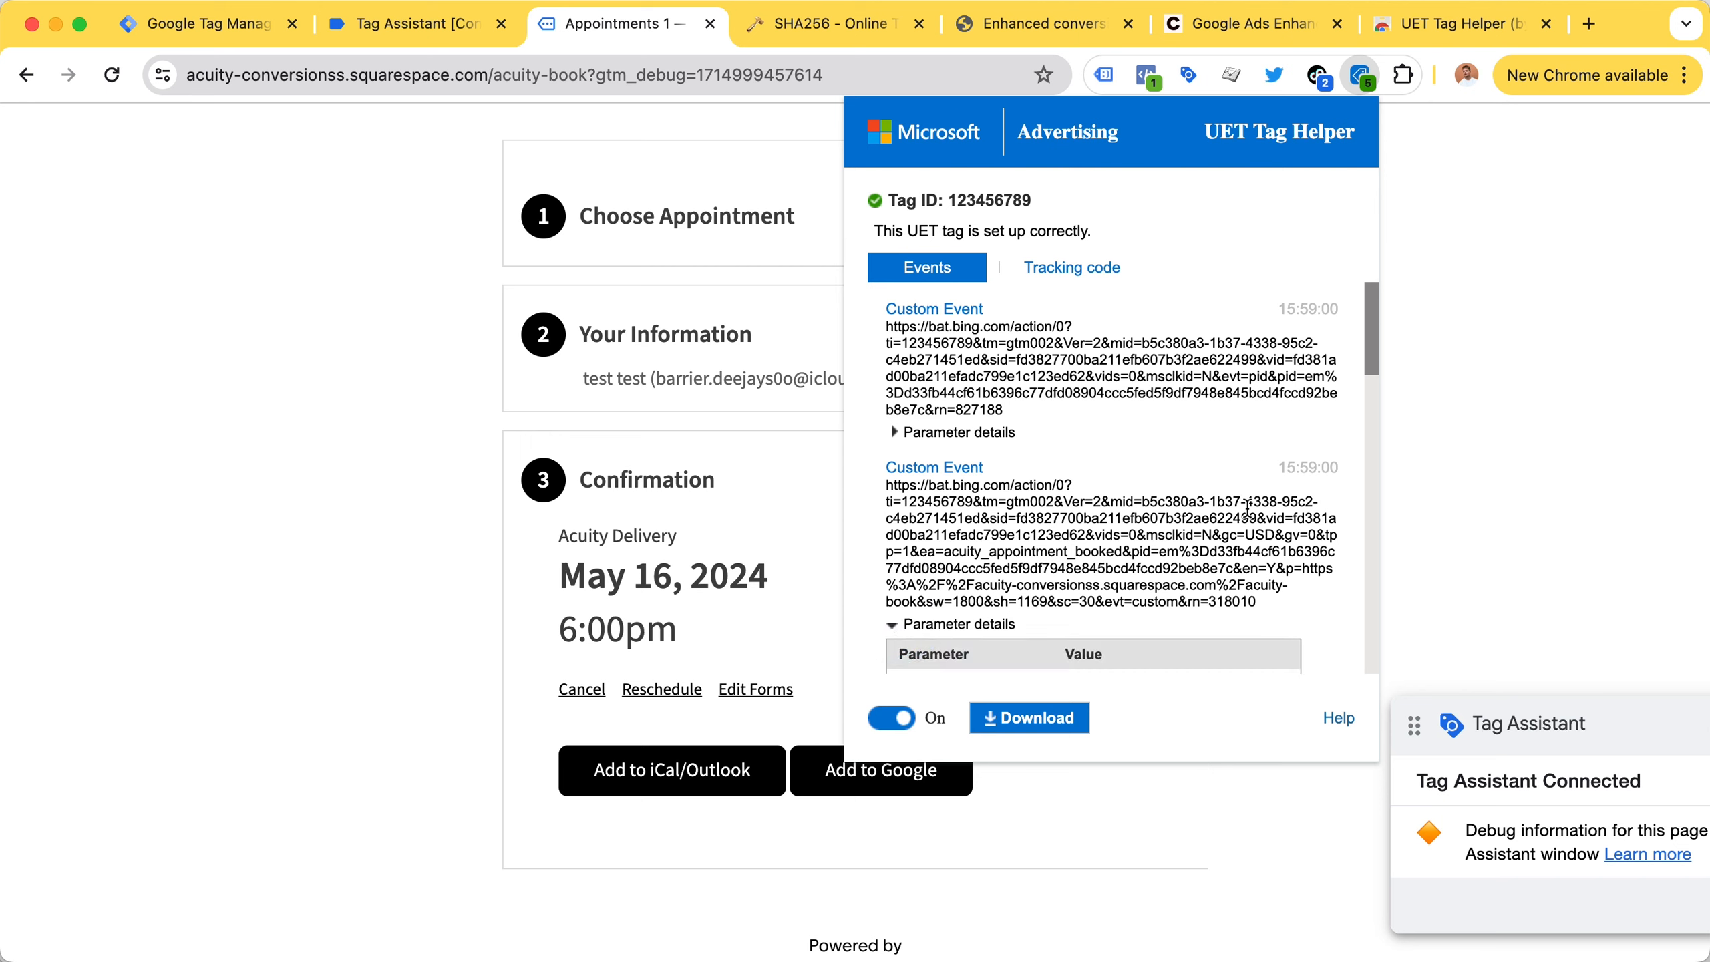
scroll(1090, 542, "down", 5)
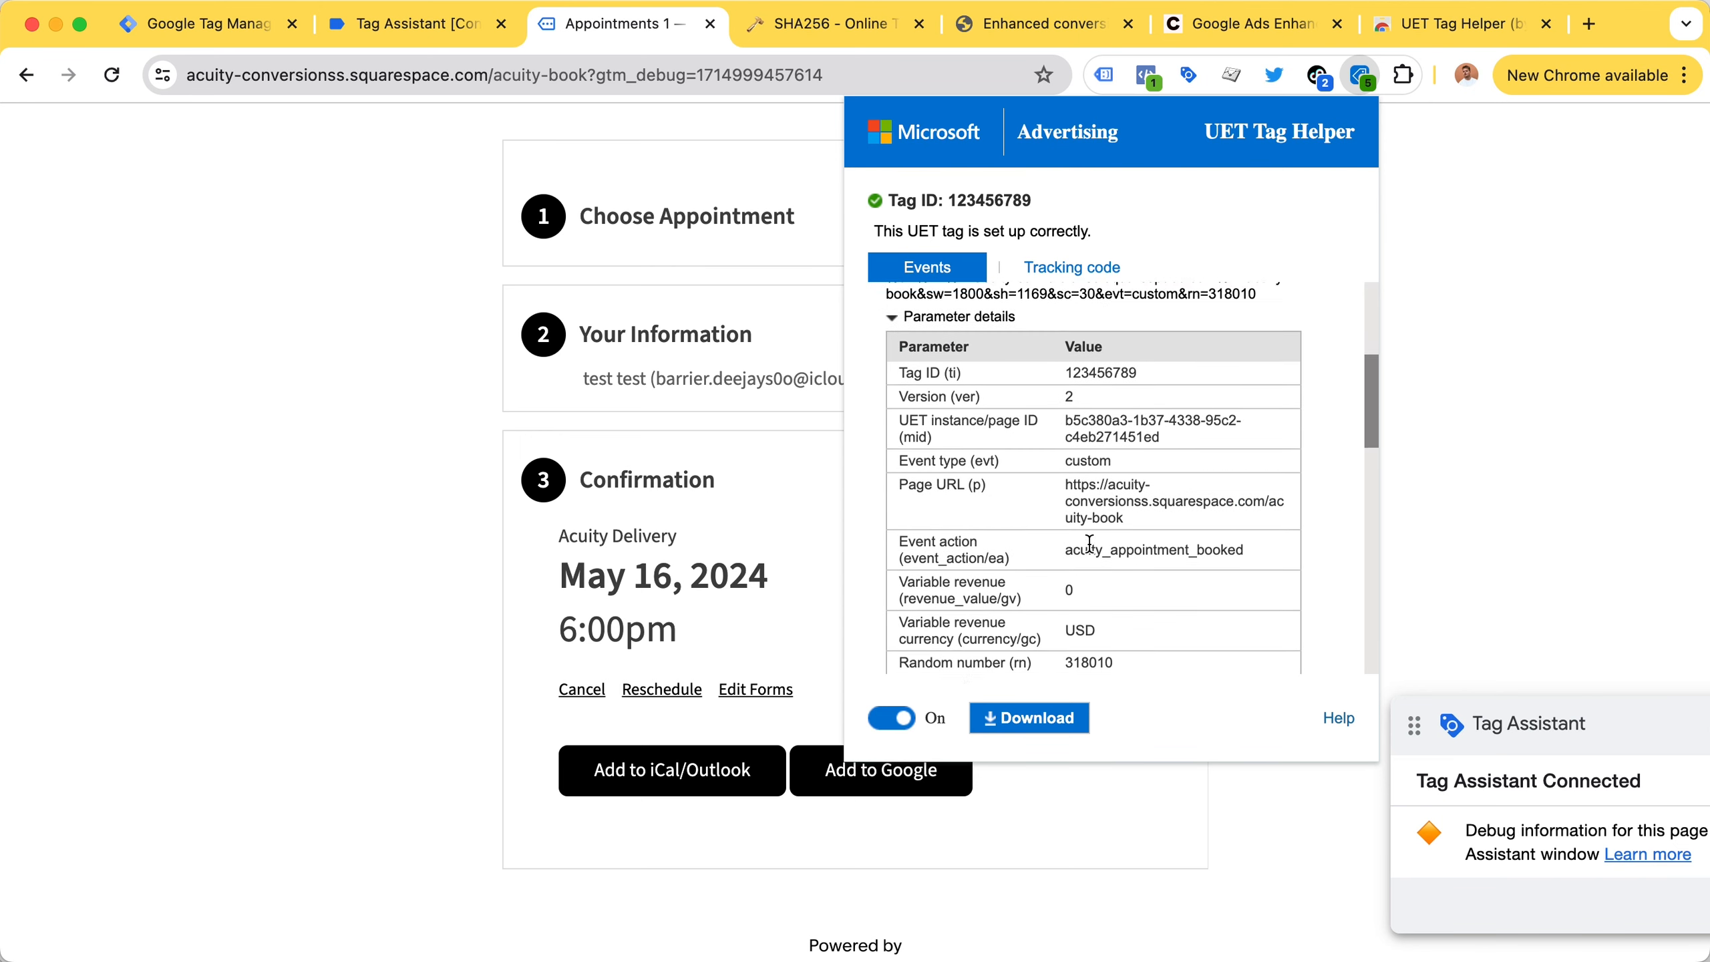
scroll(1089, 542, "up", 2)
left_click(894, 451)
scroll(980, 453, "down", 4)
scroll(980, 453, "up", 3)
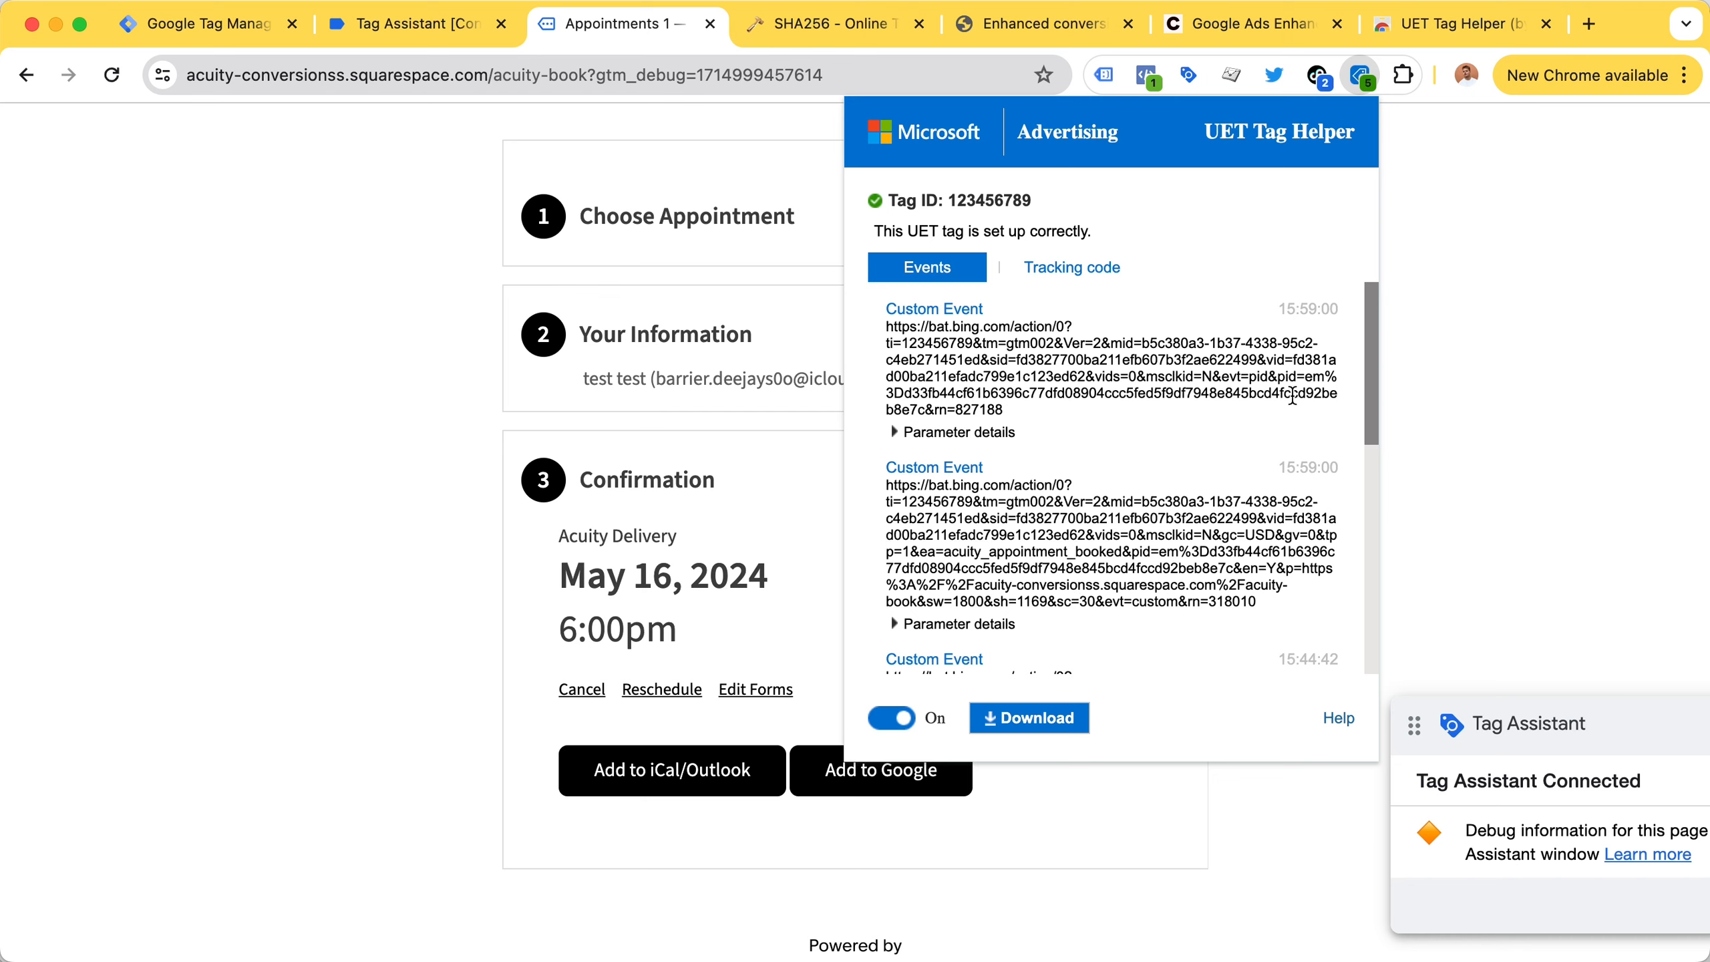
Highlight the timestamp of the newest acuity_appointment_booked event and compare it with the other listed events.
left_click_drag(1277, 465, 1337, 462)
left_click(1337, 462)
left_click_drag(1279, 464, 1340, 468)
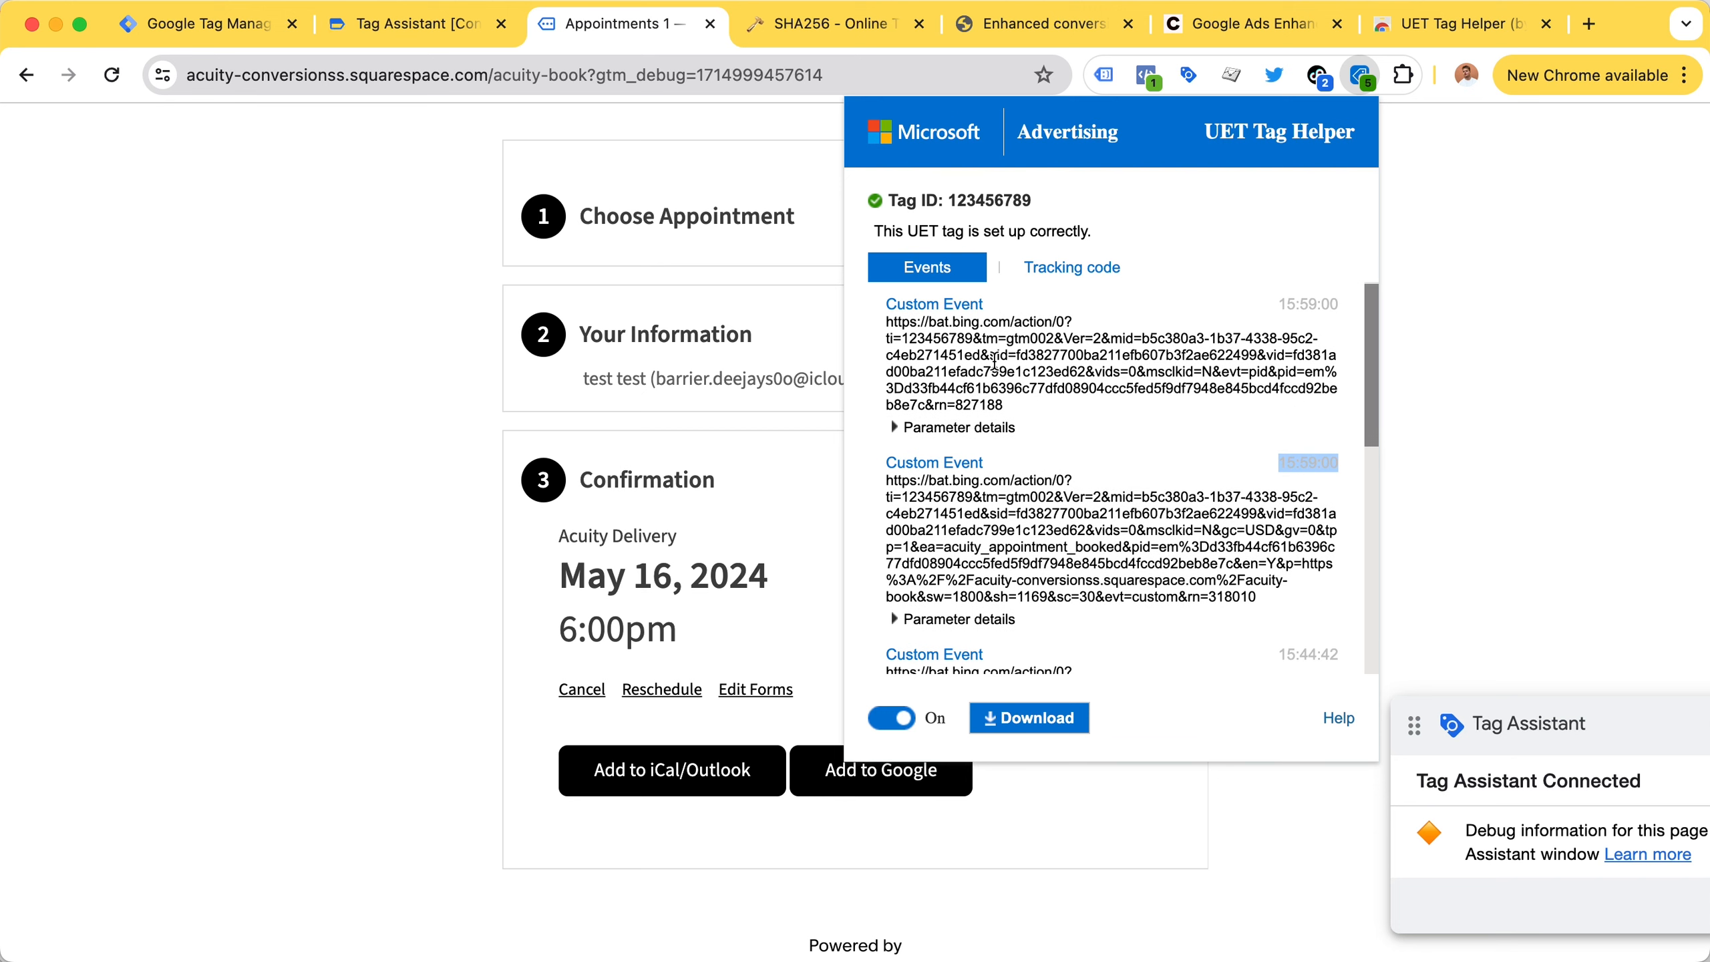
scroll(1062, 415, "down", 1)
scroll(1061, 412, "up", 1)
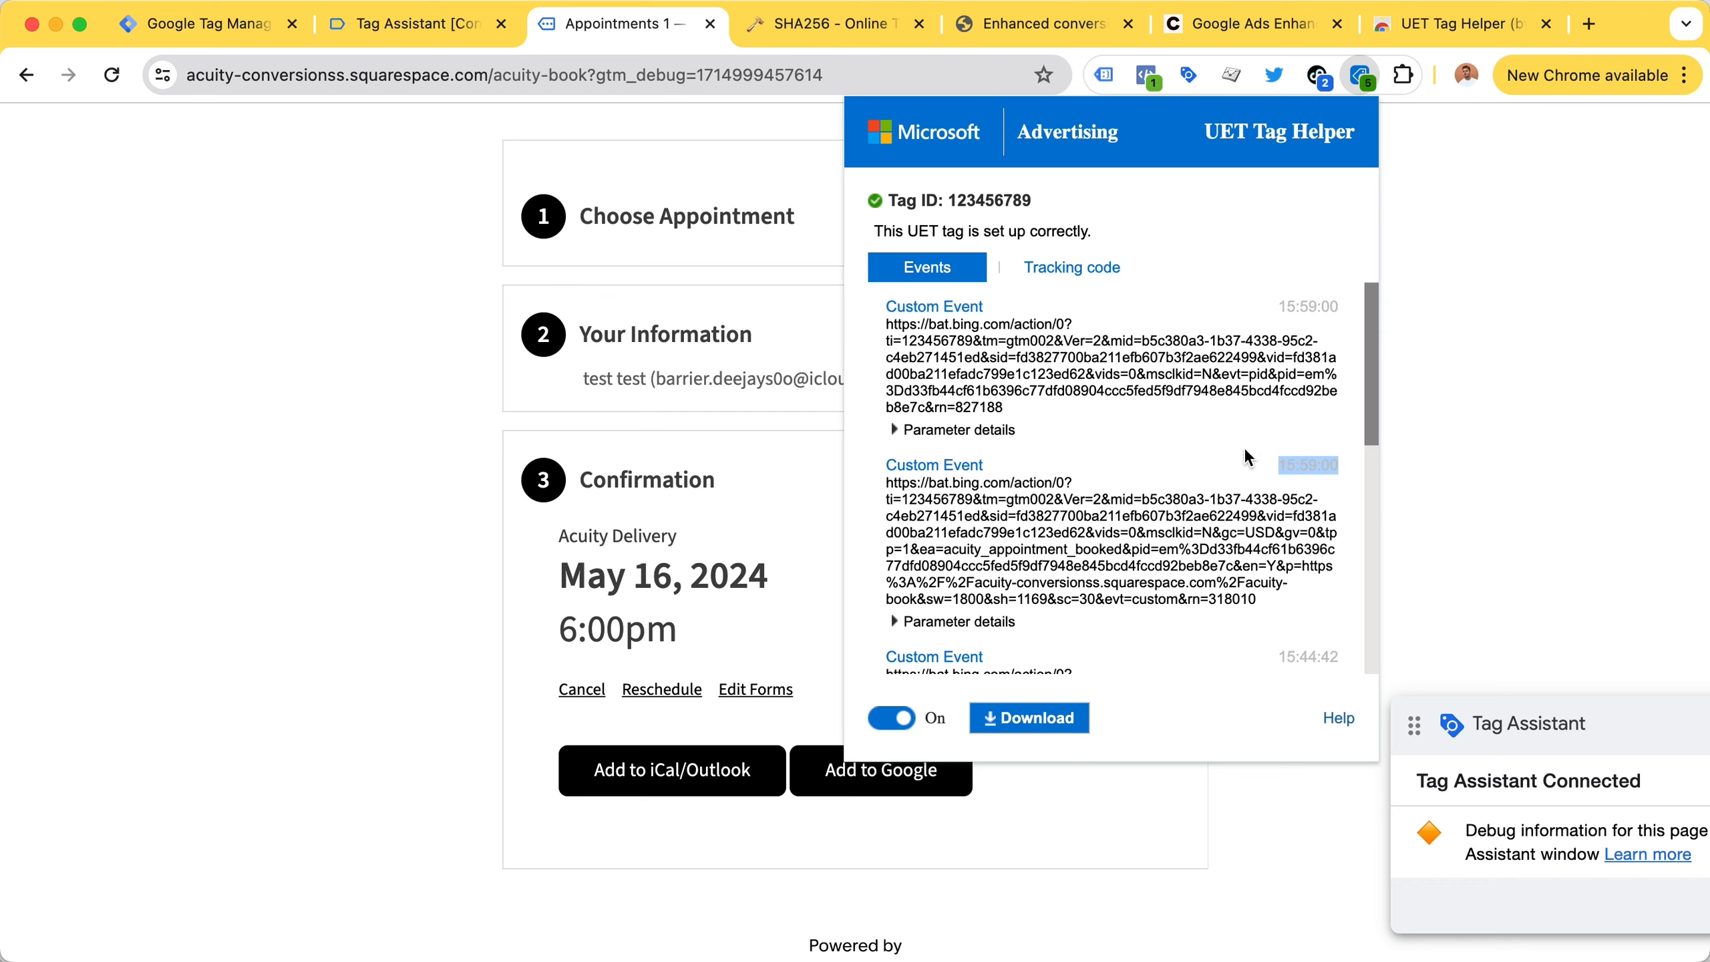
Highlight part of the newest custom event's URL, and switch to Microsoft Advertising's enhanced conversions instructions to review the script and formatting rules.
left_click(1199, 382)
left_click_drag(1199, 381, 1129, 372)
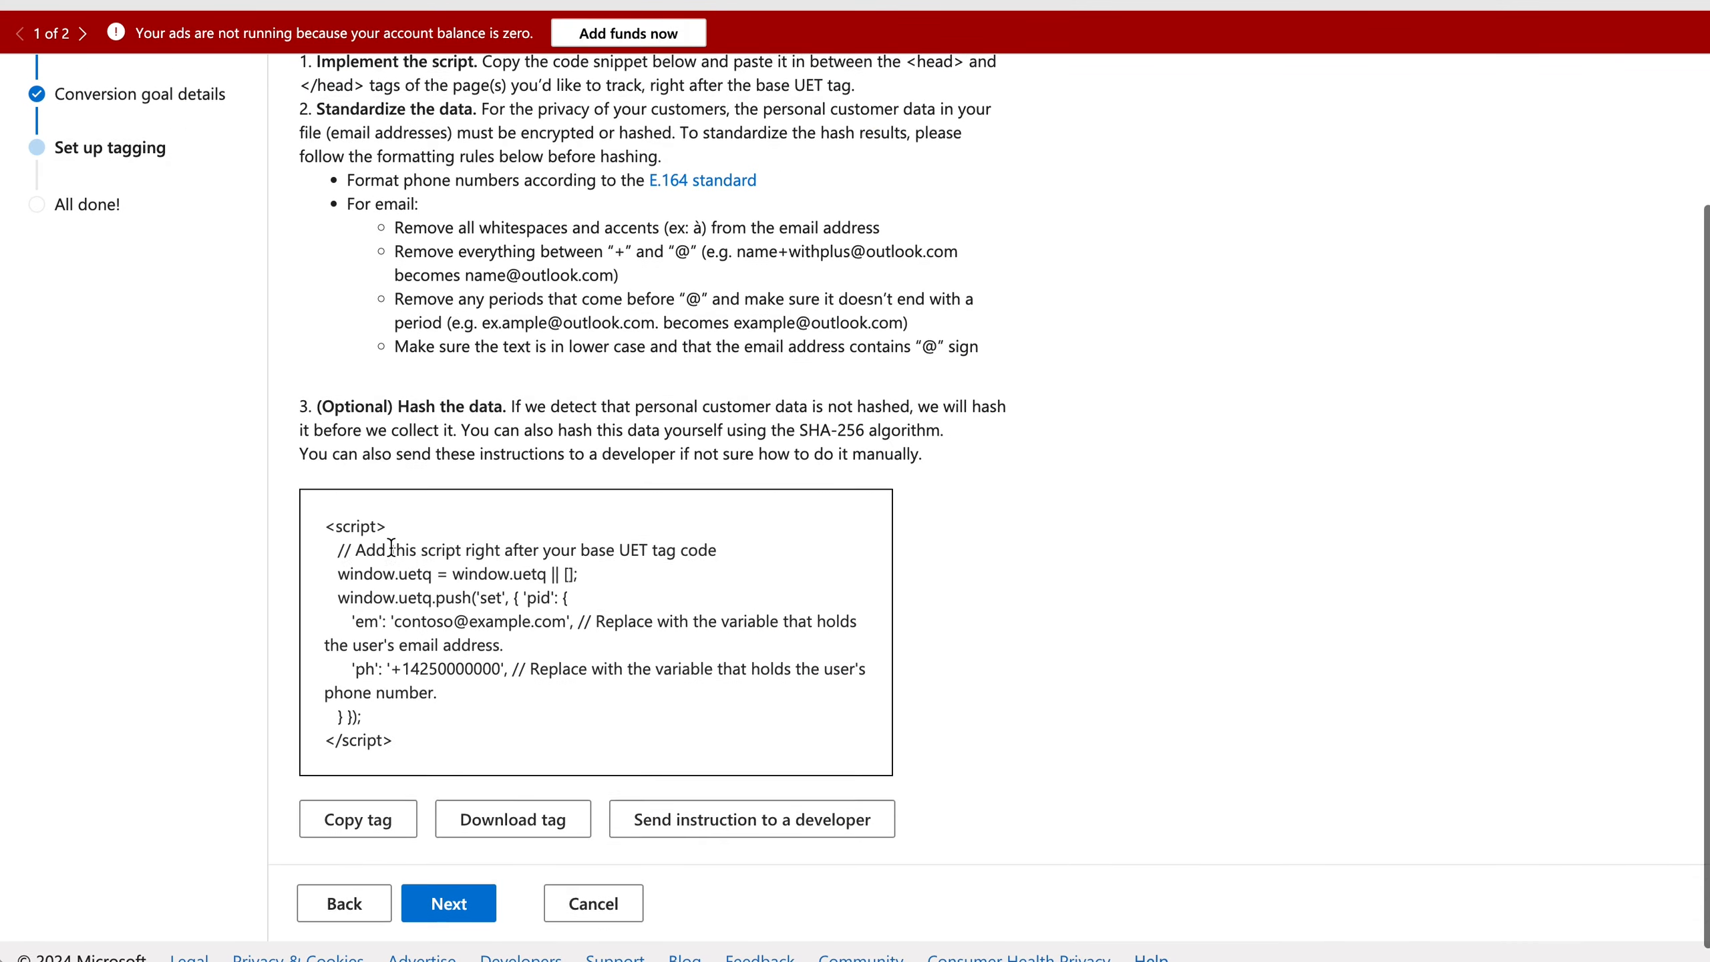
scroll(391, 546, "up", 3)
scroll(391, 547, "down", 1)
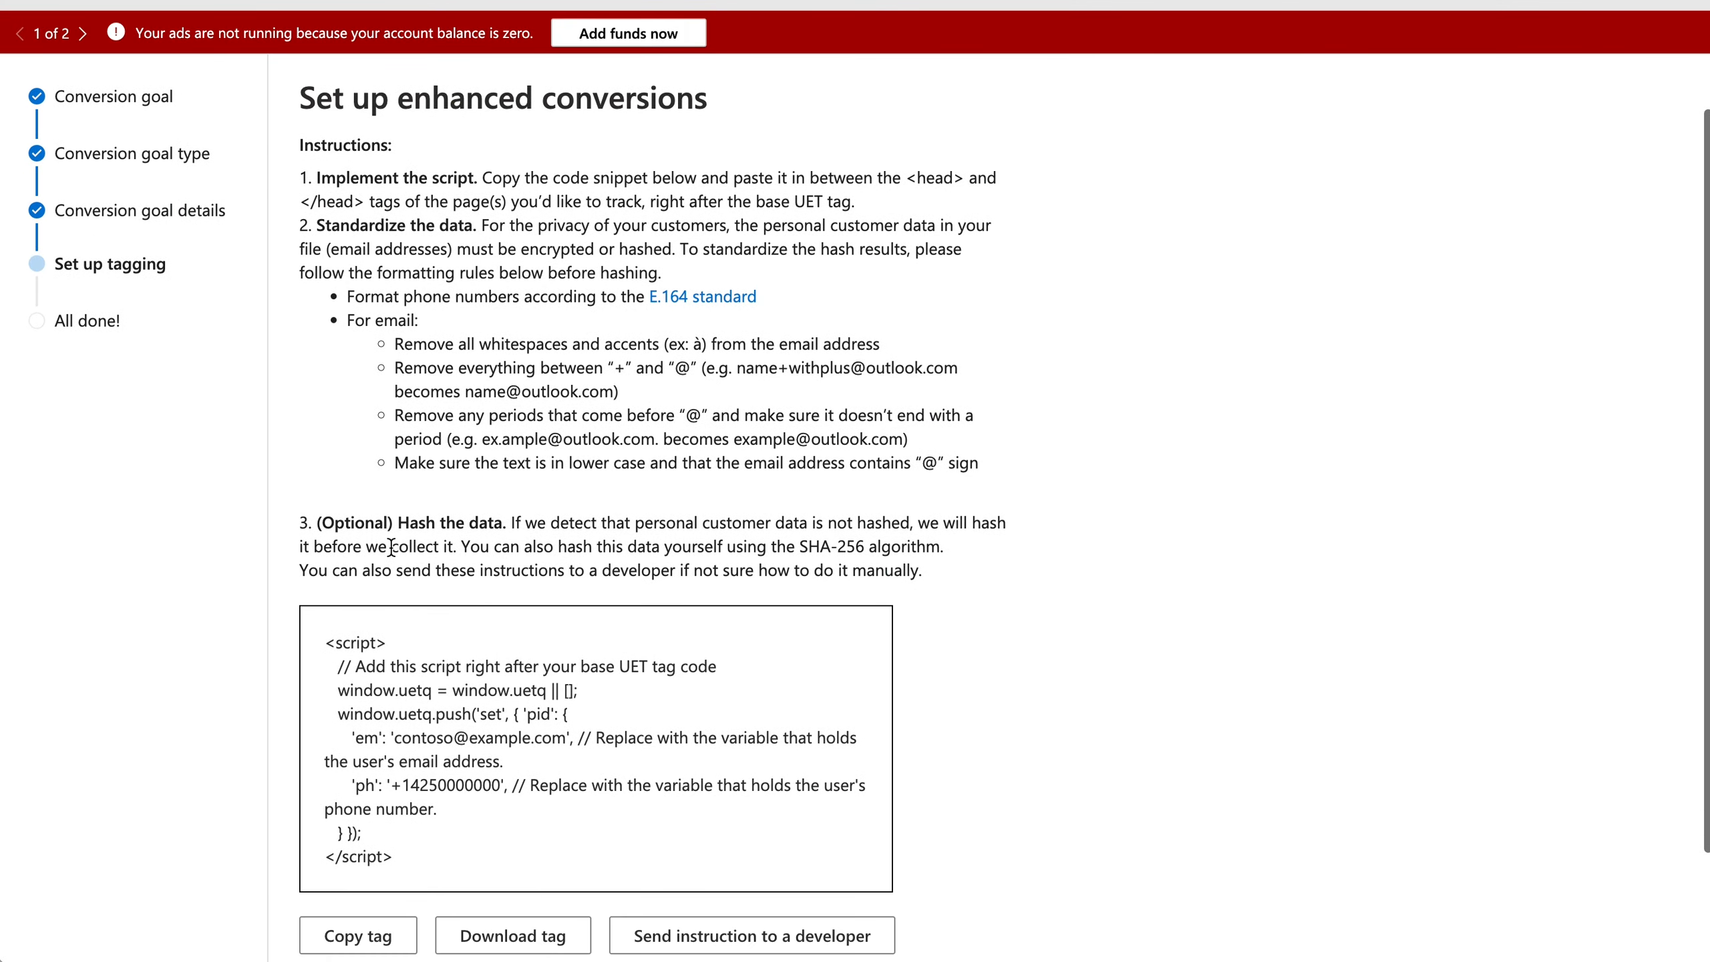
scroll(402, 470, "down", 2)
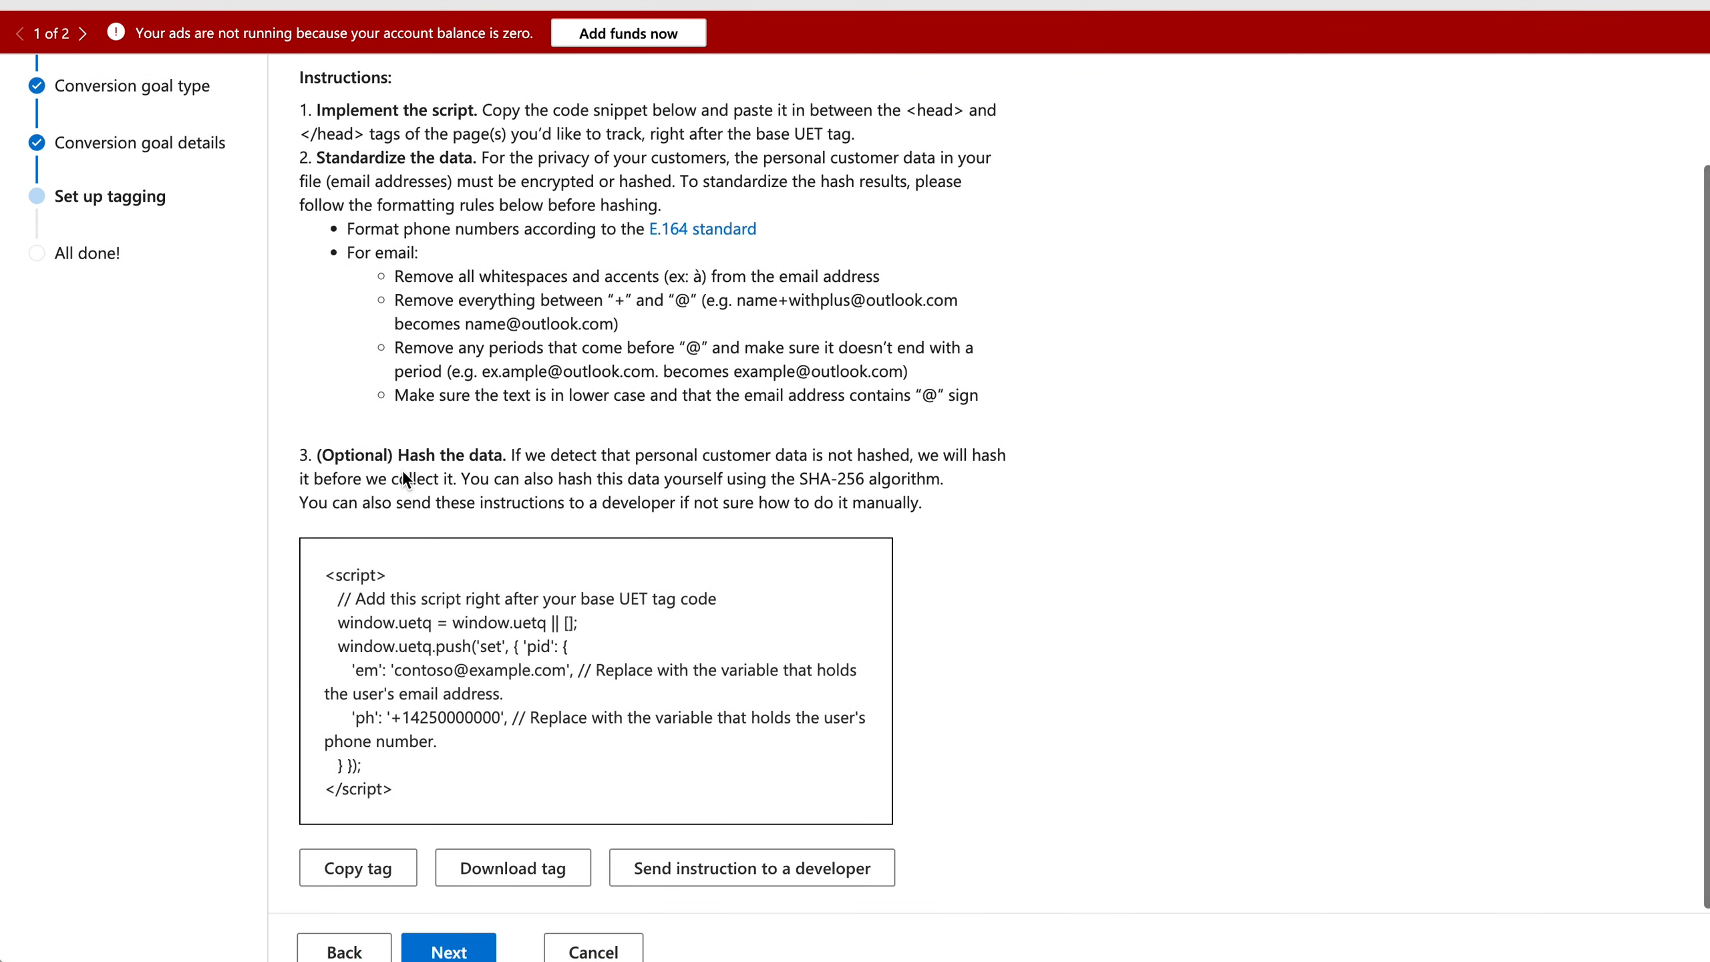
scroll(402, 470, "down", 1)
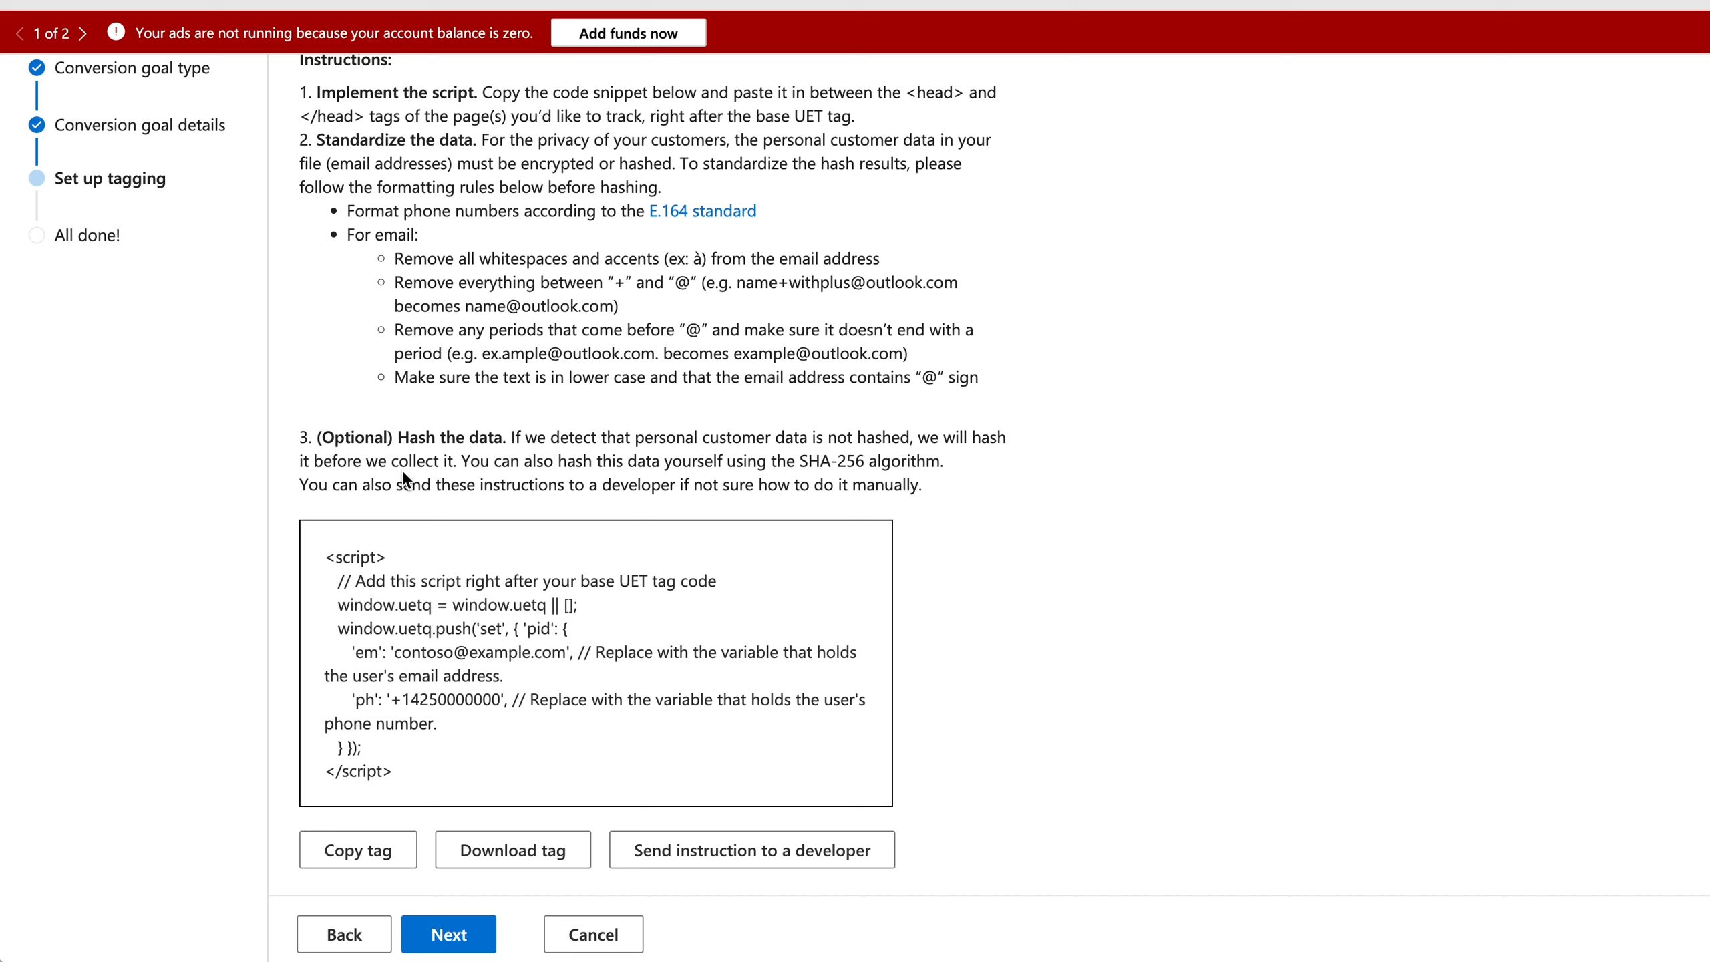
scroll(534, 684, "up", 1)
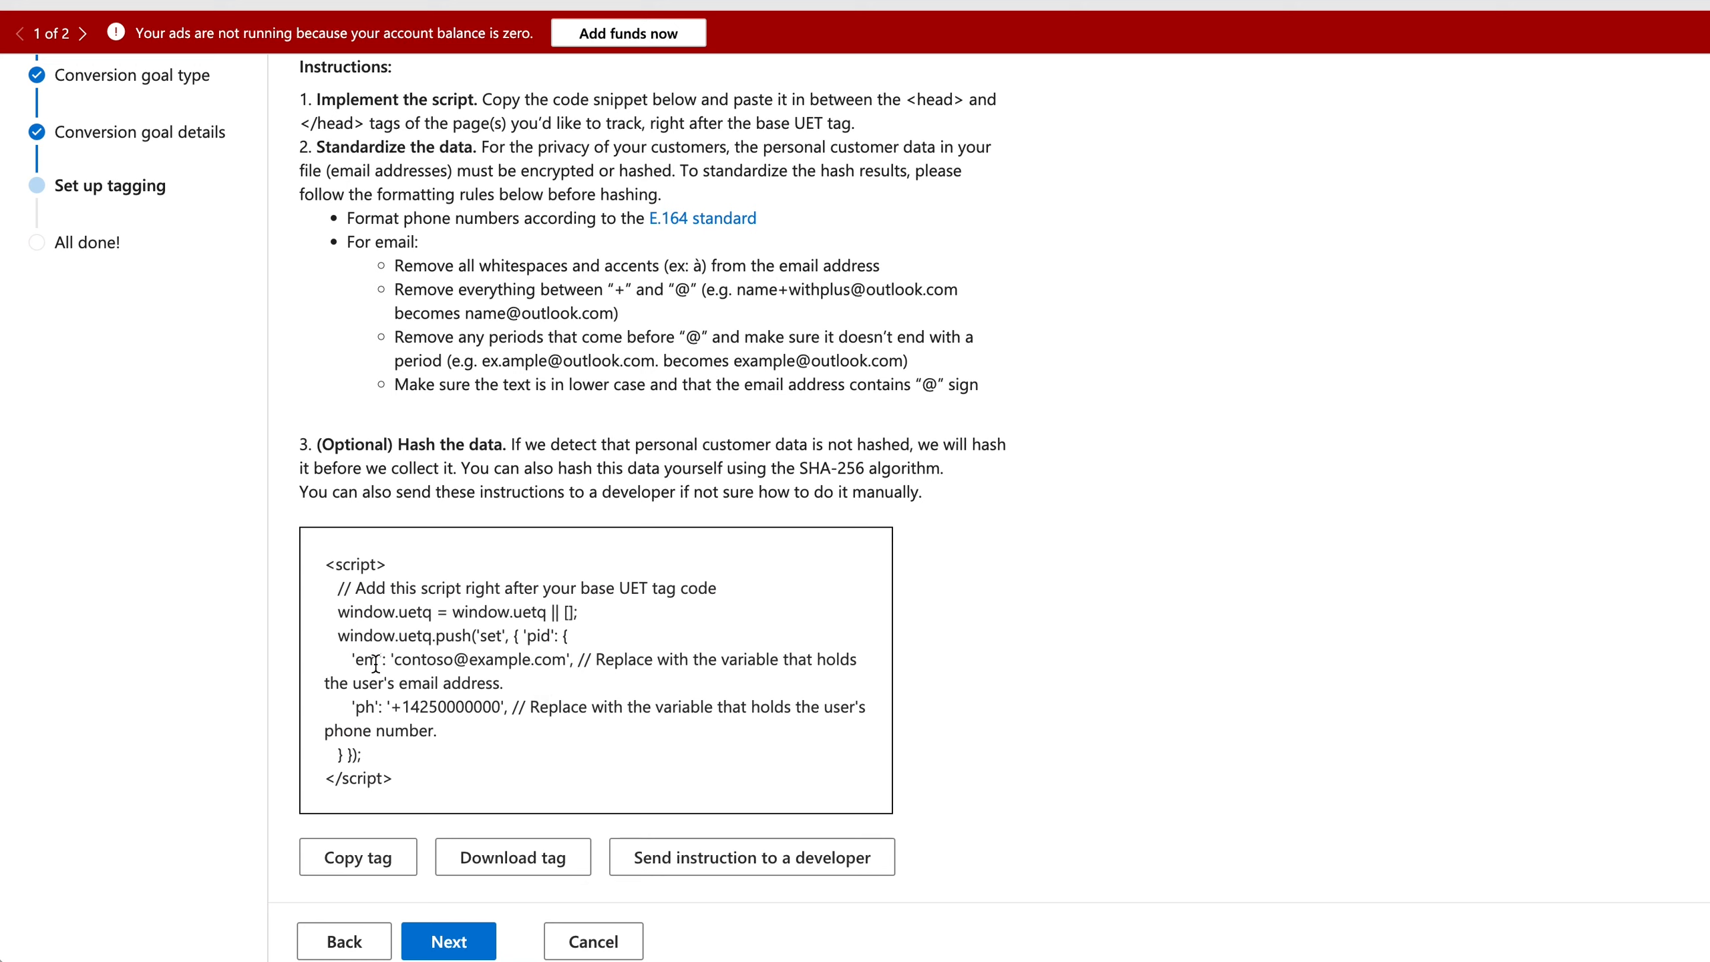
Highlight the example email value in the script snippet and the optional "Hash the data" heading in the instructions.
left_click_drag(392, 659, 543, 659)
left_click(544, 658)
left_click_drag(398, 445, 502, 446)
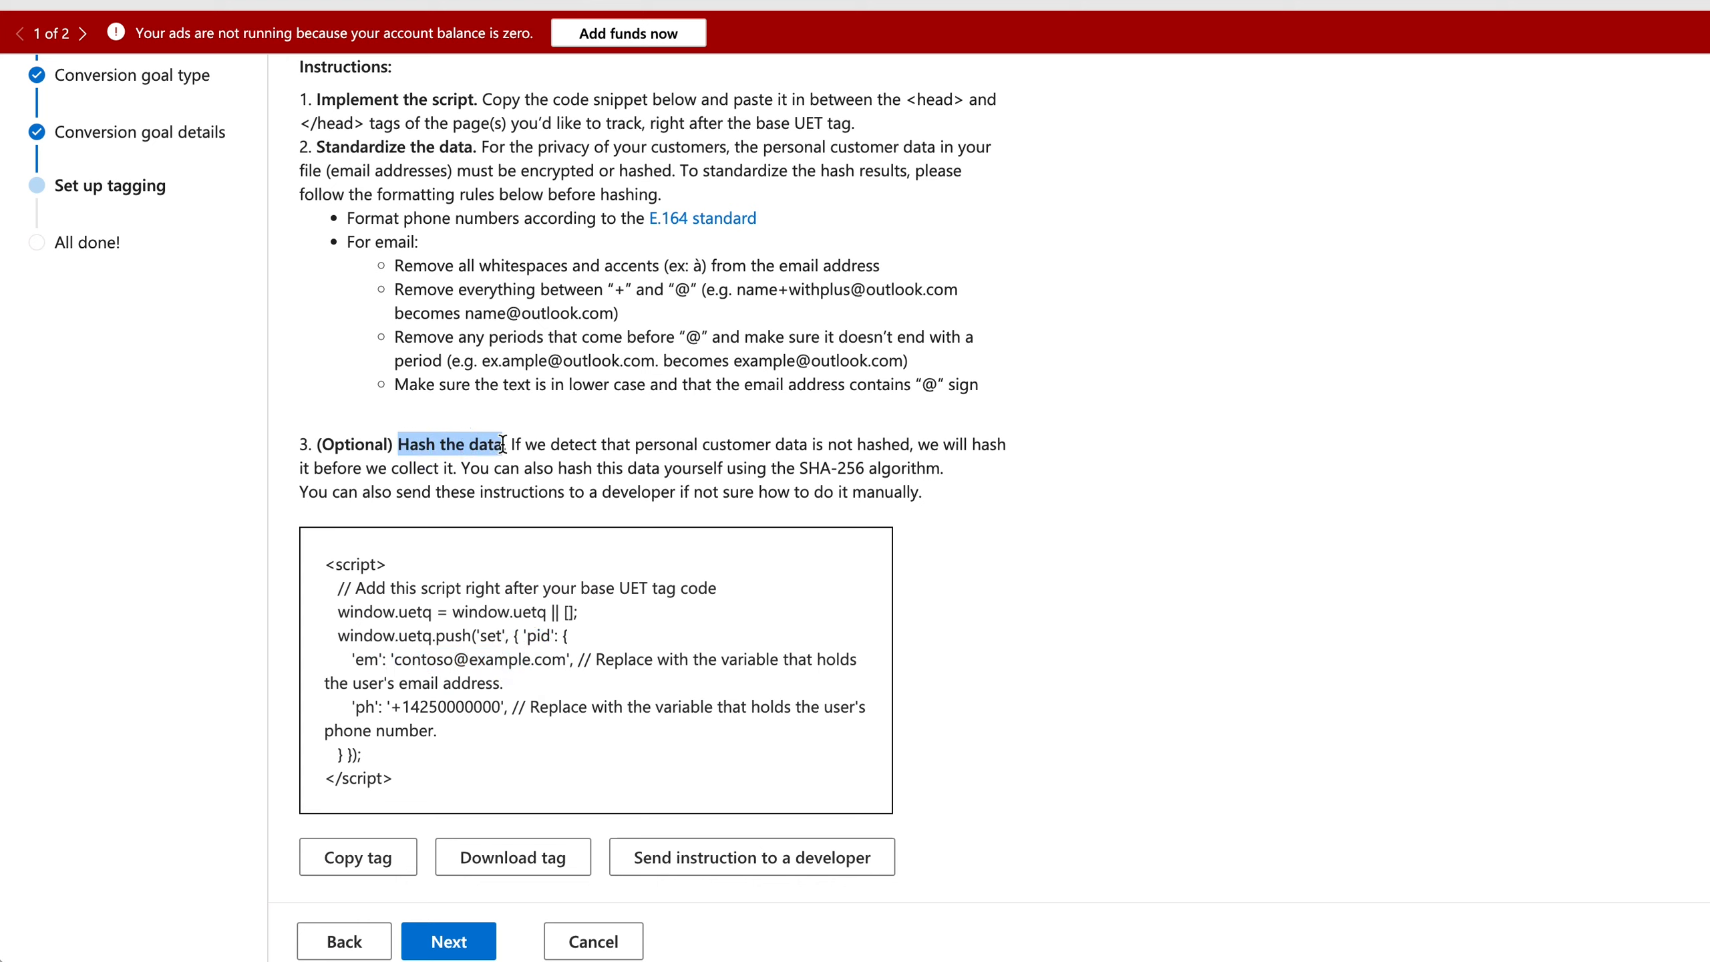
left_click(502, 445)
Highlight and read the statements on hashing data yourself with SHA-256 and on Microsoft hashing it before collection.
left_click_drag(460, 467, 940, 468)
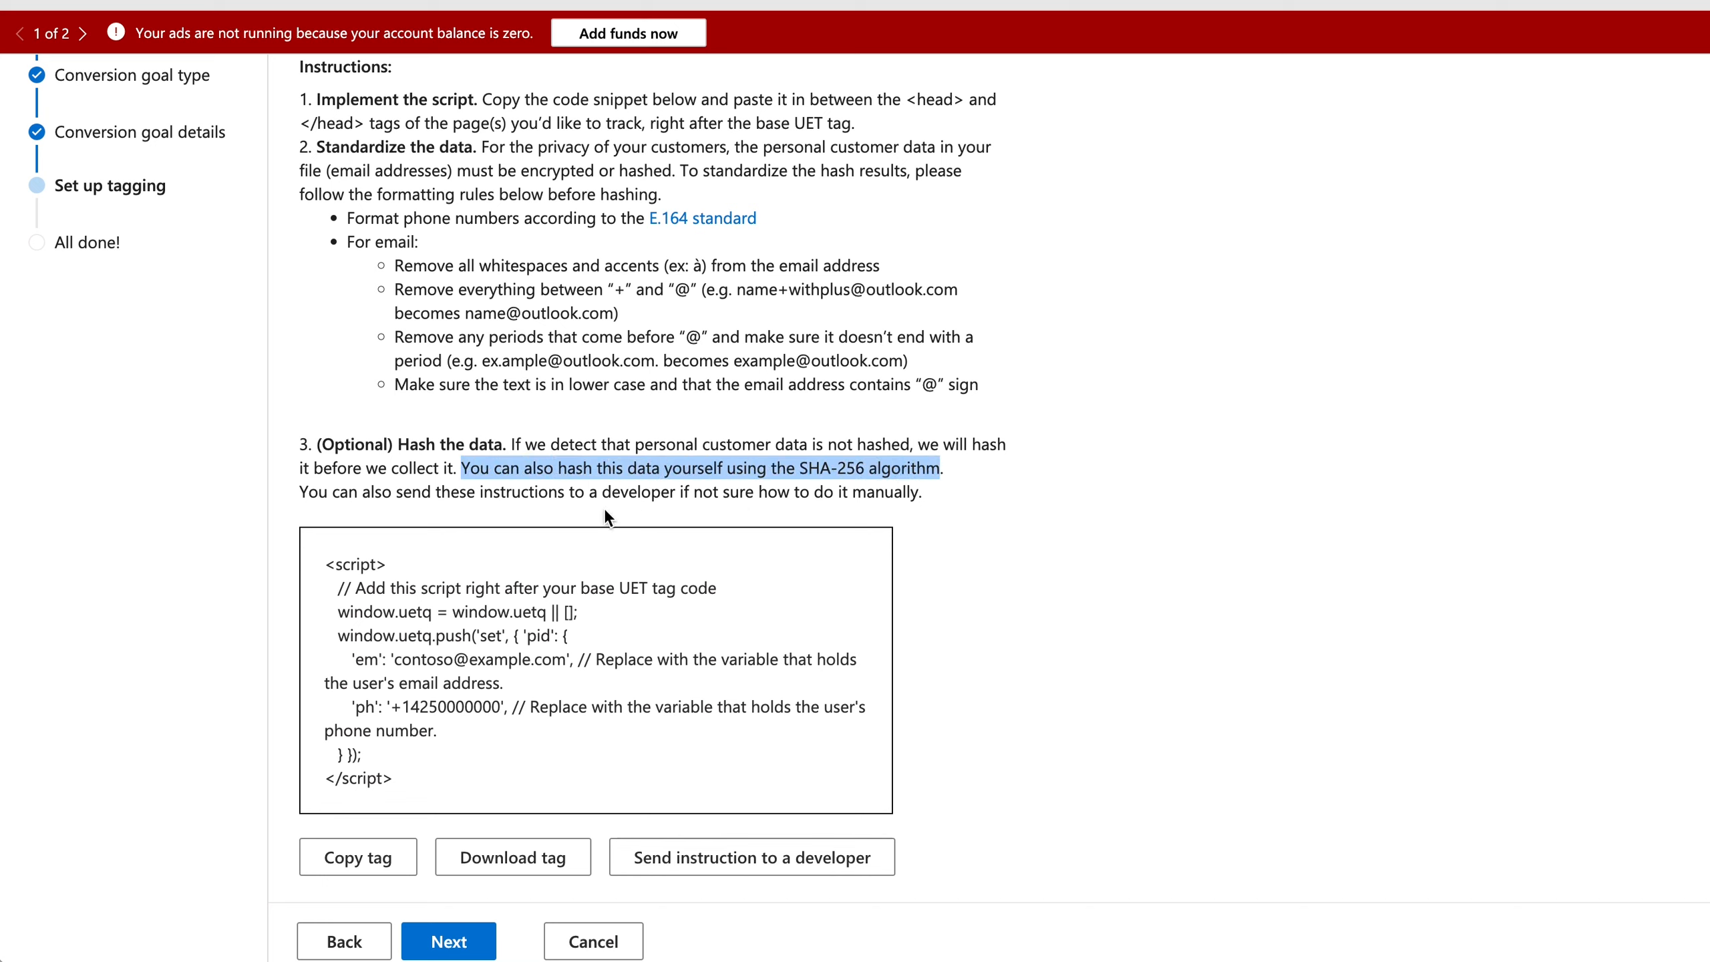
left_click(466, 469)
left_click_drag(466, 469, 941, 468)
left_click(928, 463)
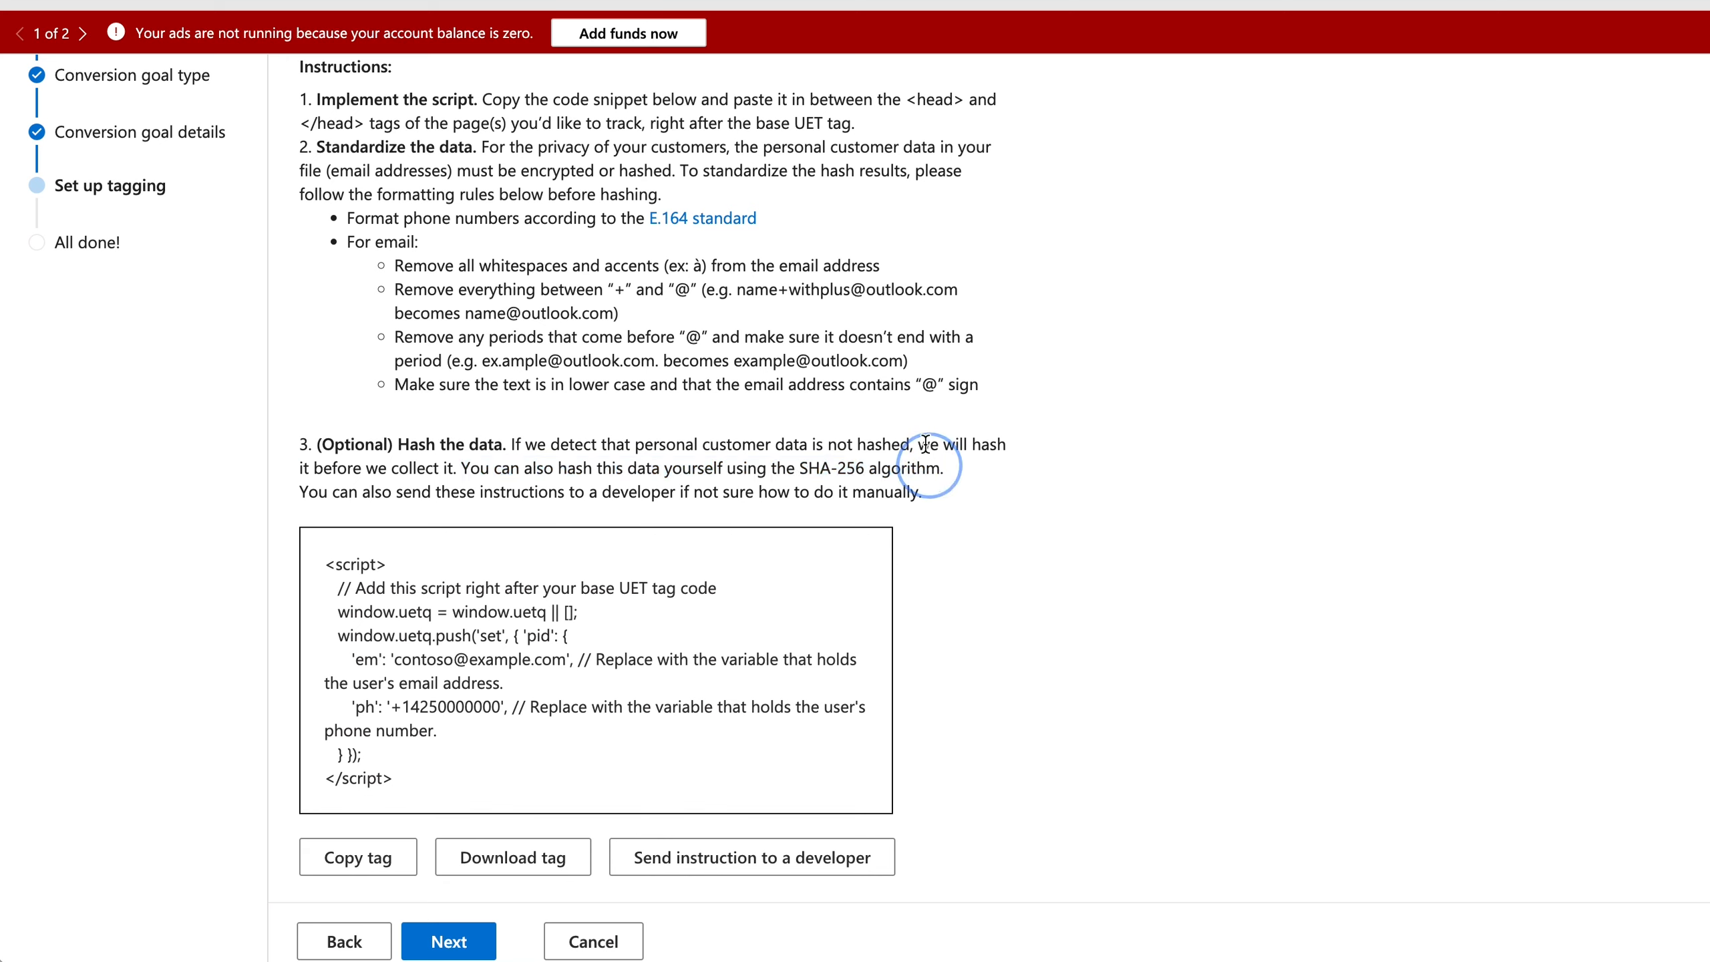
left_click_drag(919, 445, 458, 463)
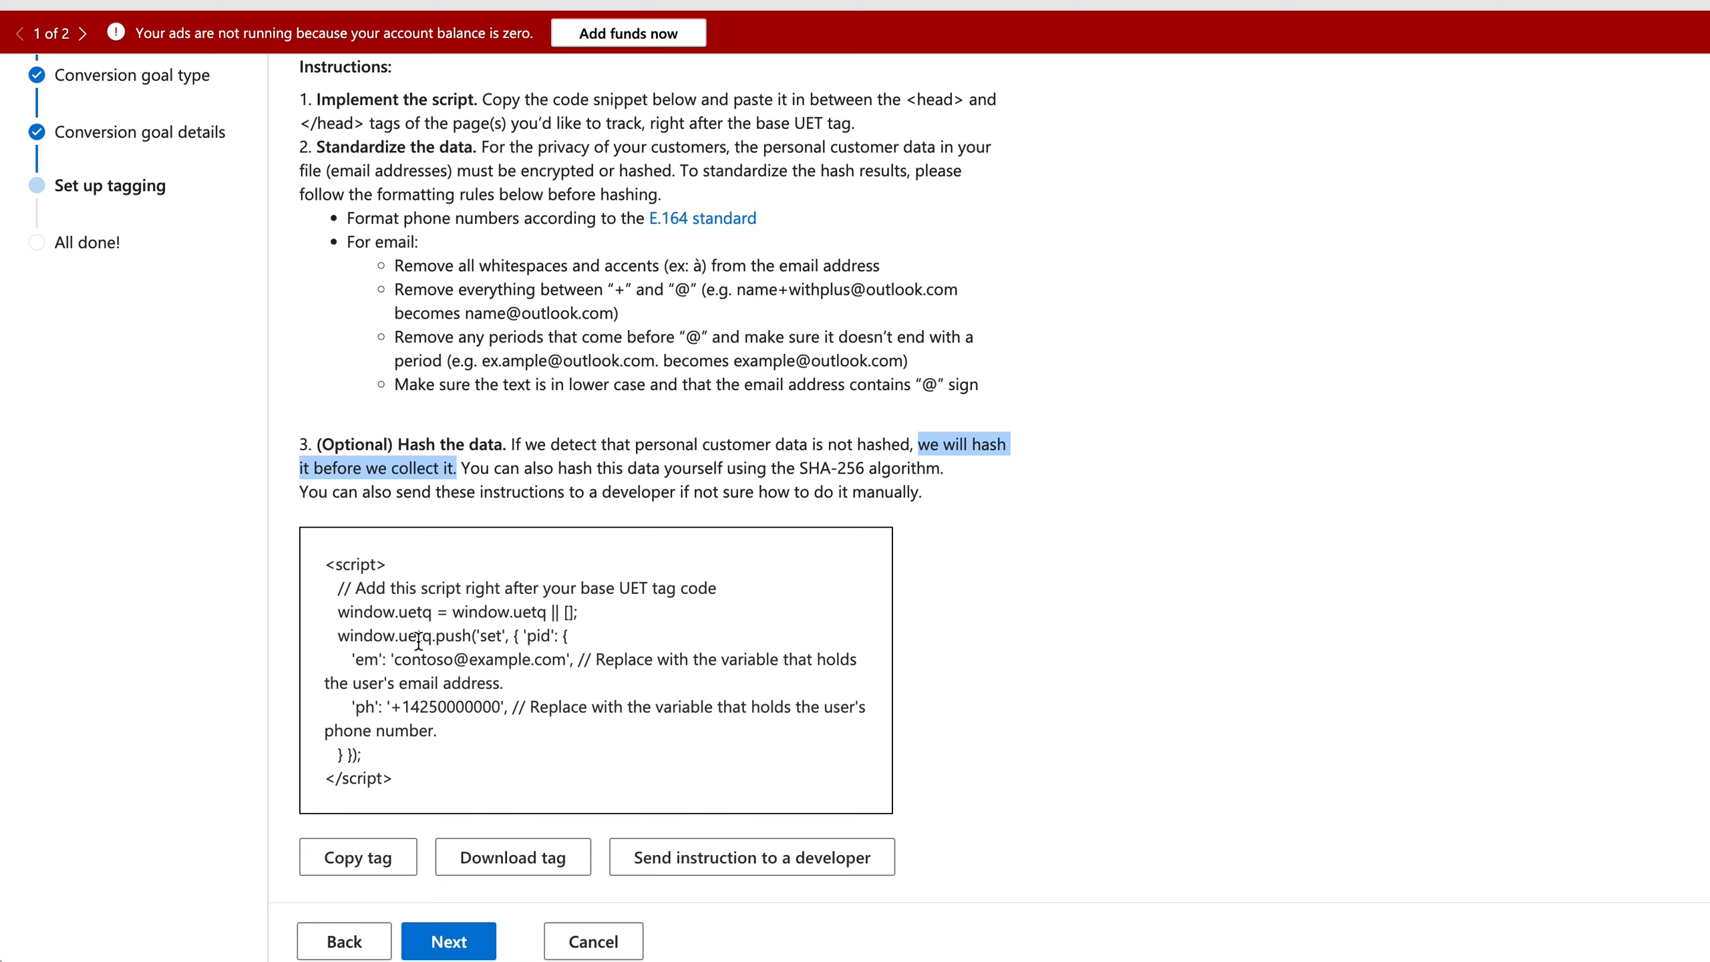
left_click_drag(920, 446, 932, 502)
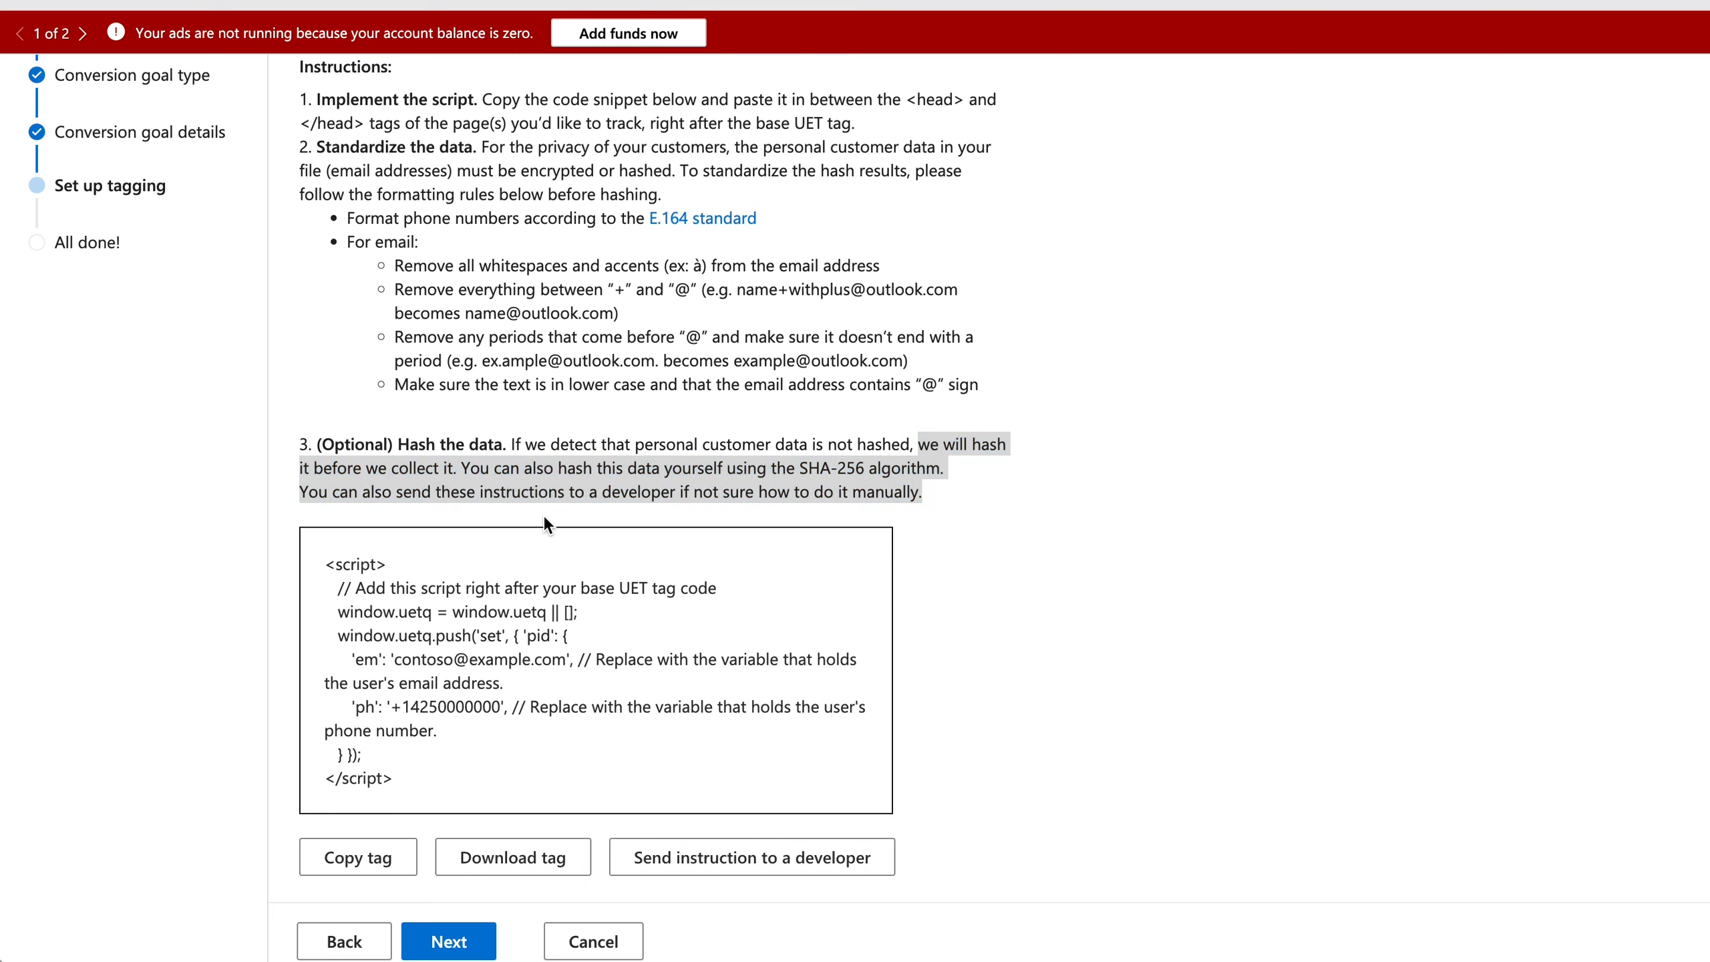
Return to Google Tag Manager and look over the Microsoft UET (Bing Ads) tags in the tag list.
left_click(329, 140)
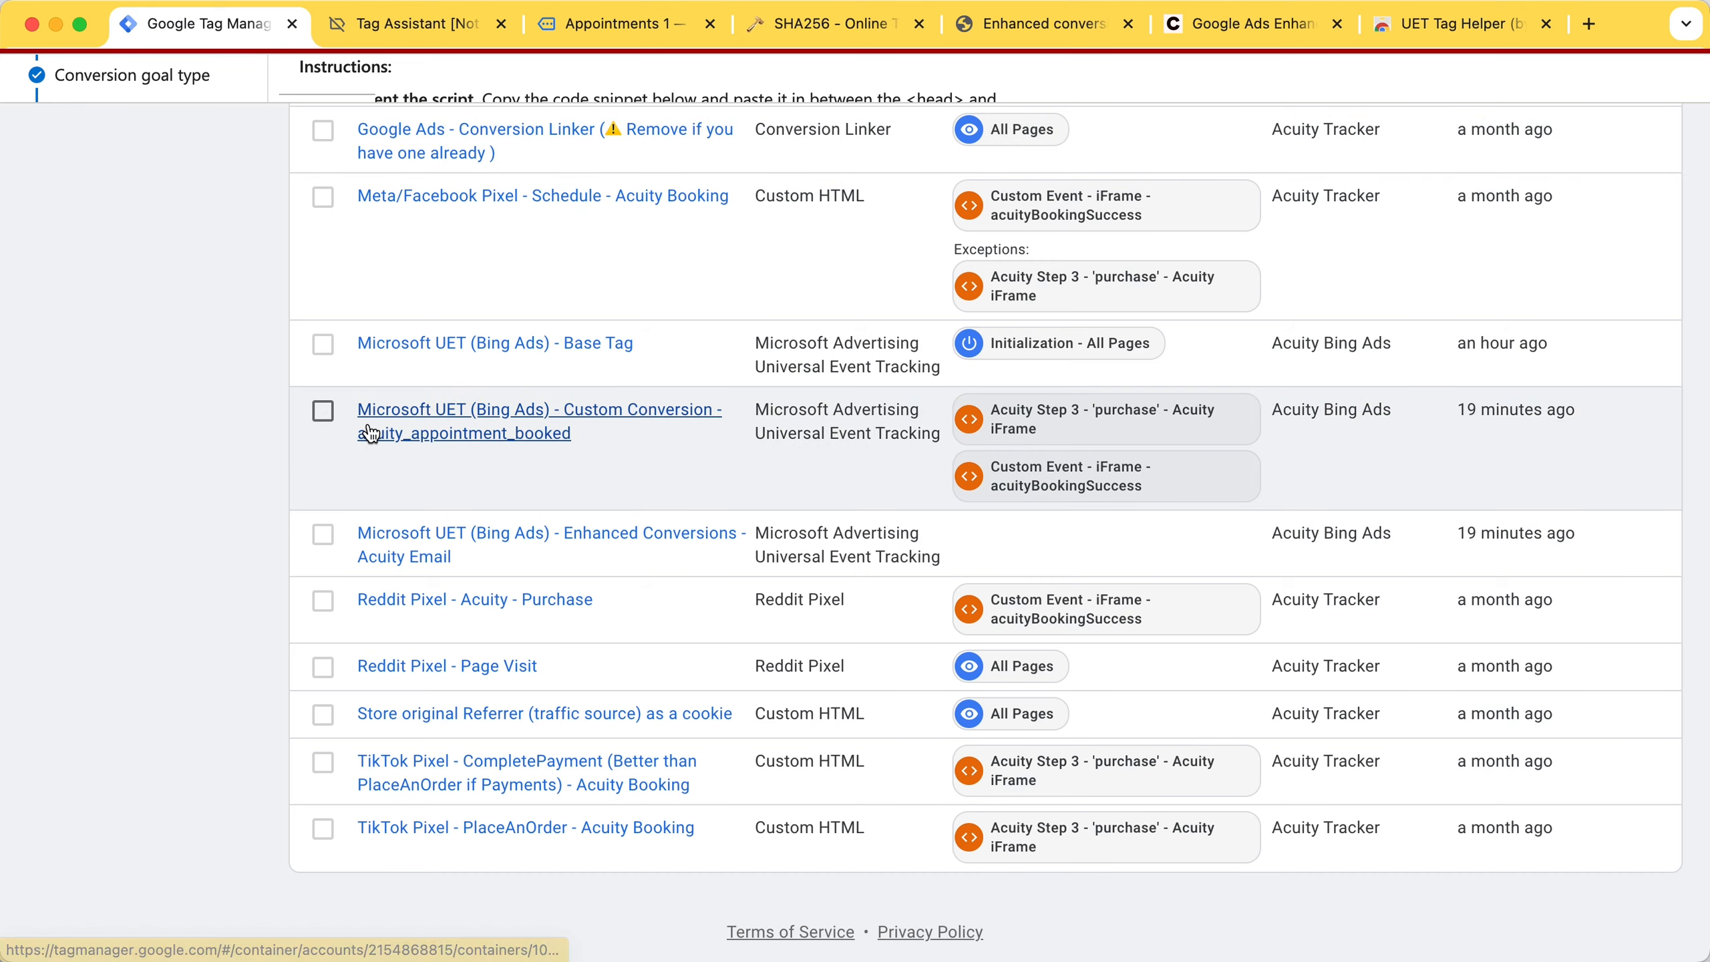
scroll(370, 433, "up", 2)
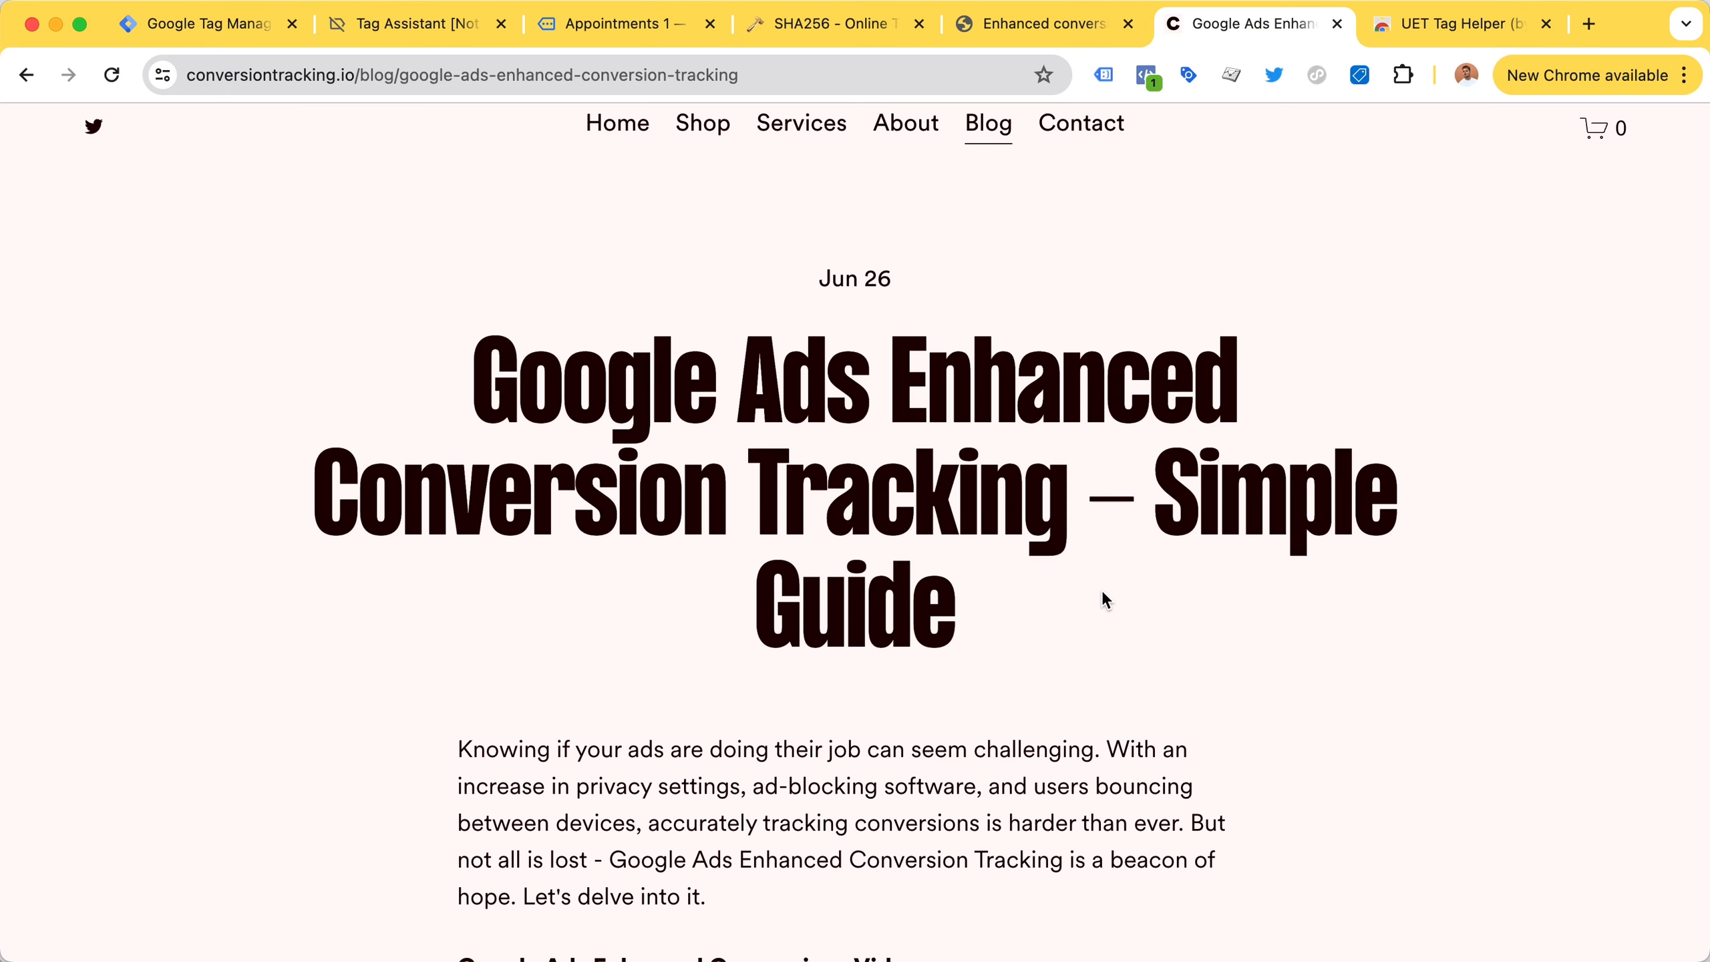
Switch to the conversiontracking.io guide on Google Ads Enhanced Conversion Tracking and skim its introduction down to the video.
scroll(869, 482, "down", 3)
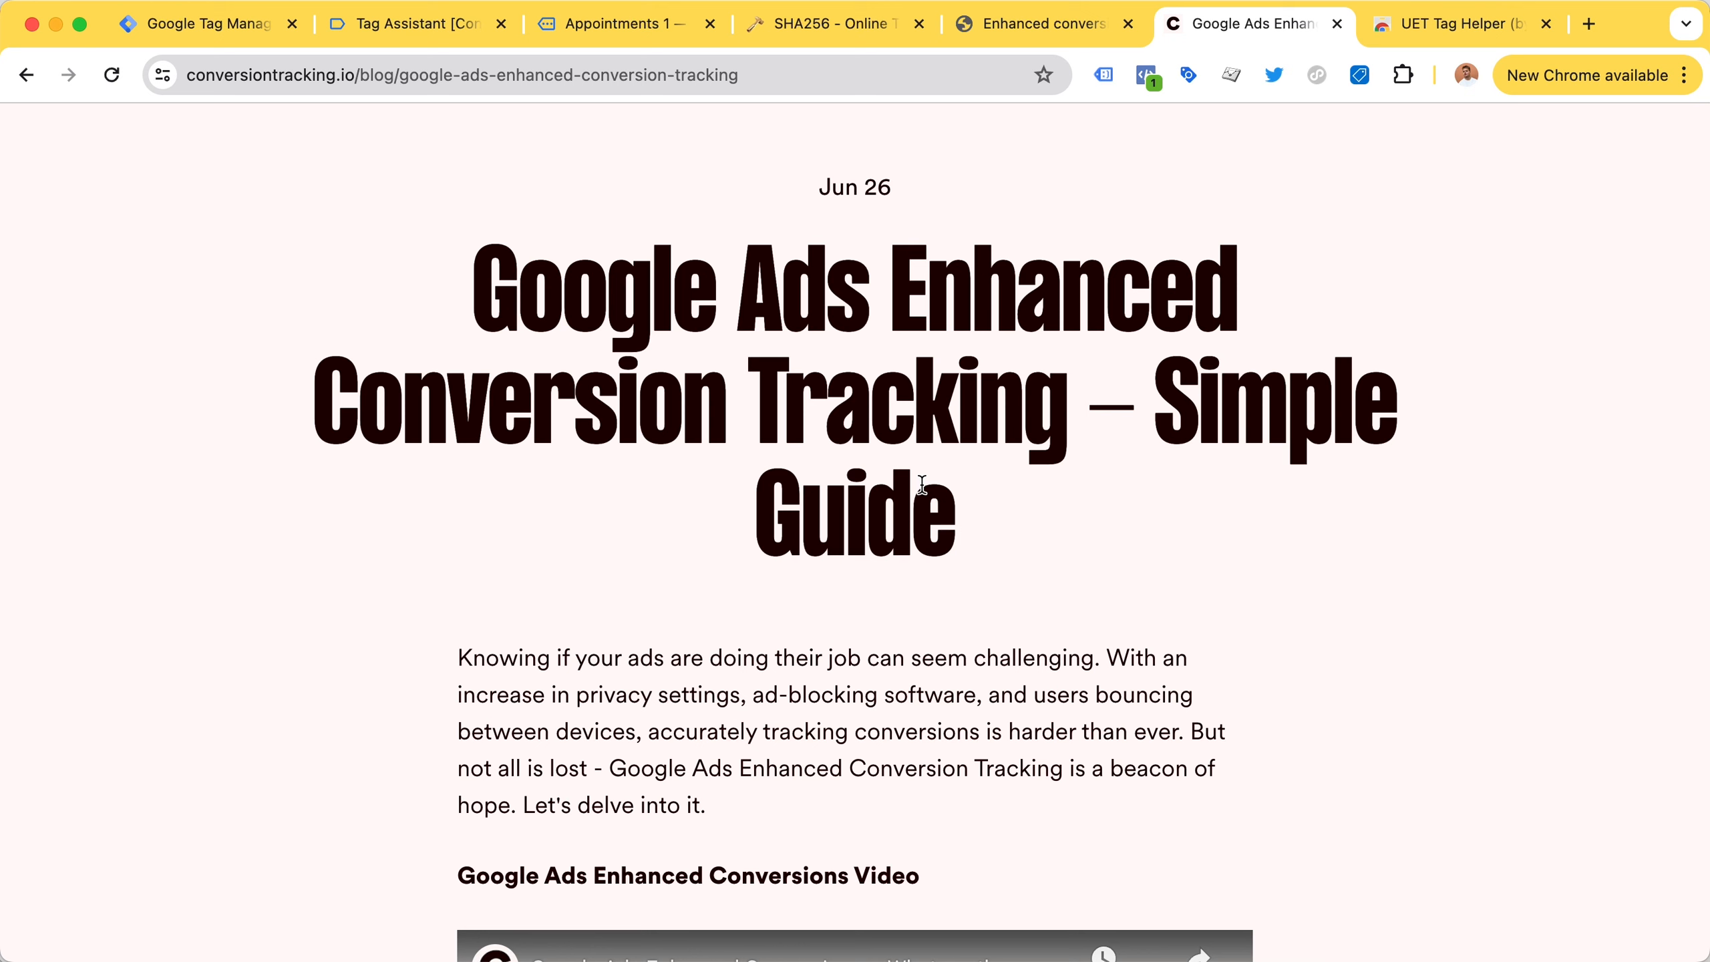
scroll(921, 483, "up", 1)
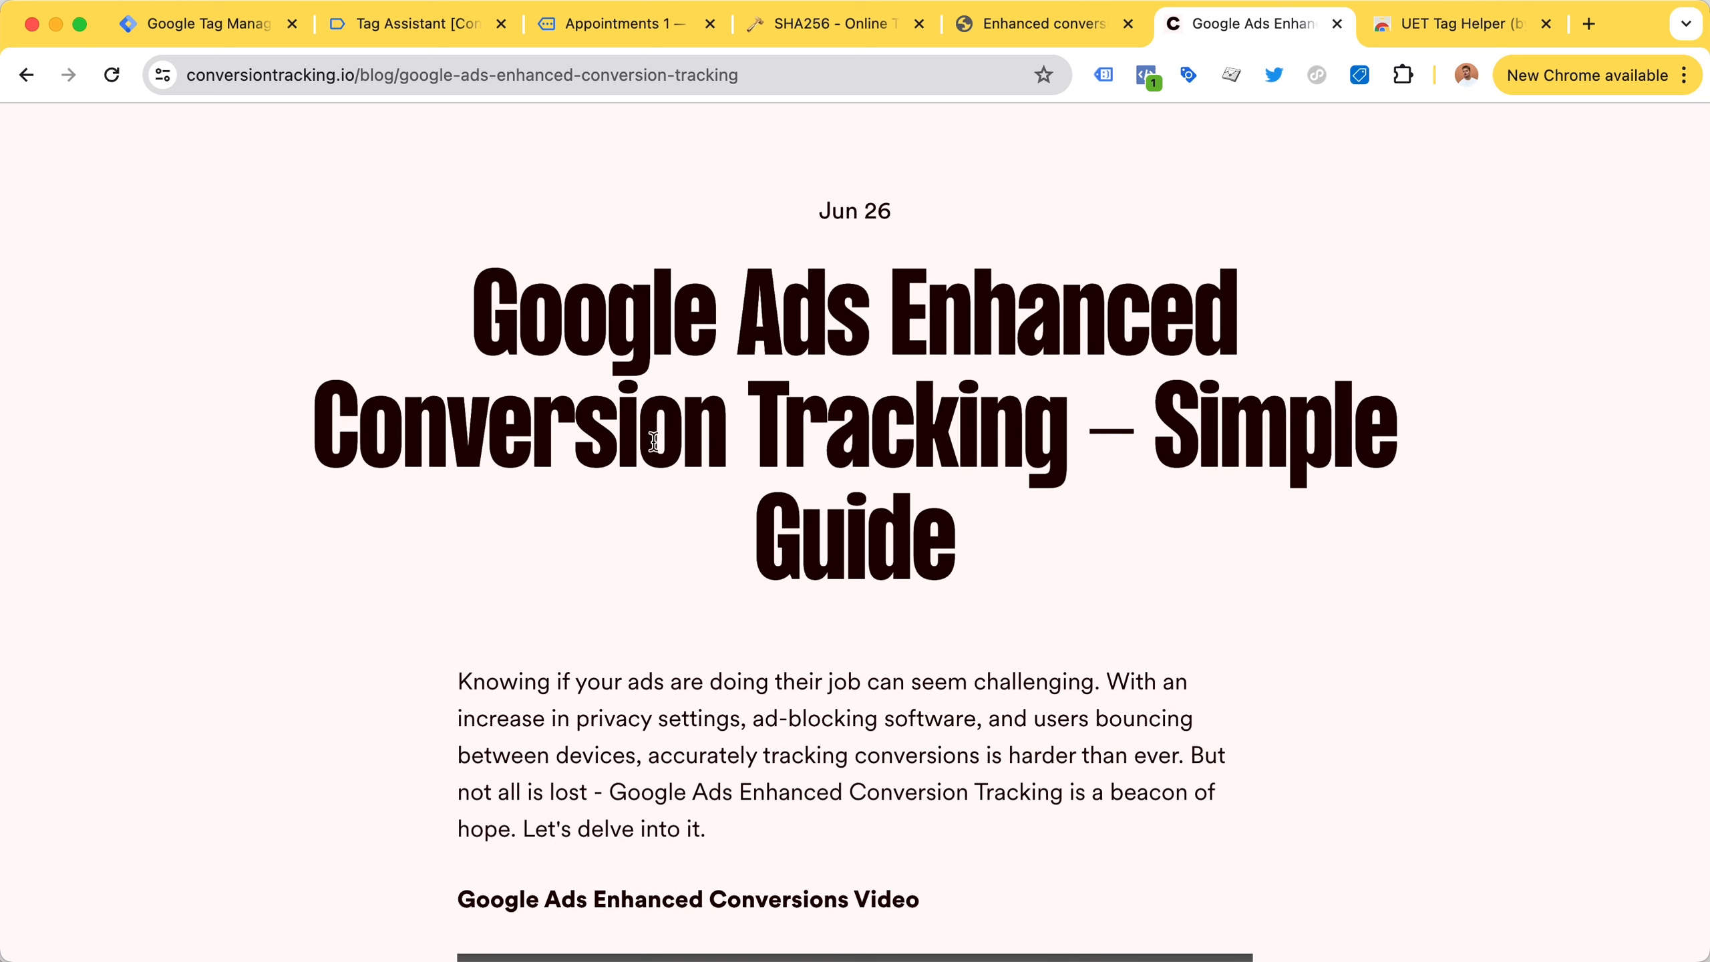
scroll(706, 462, "down", 3)
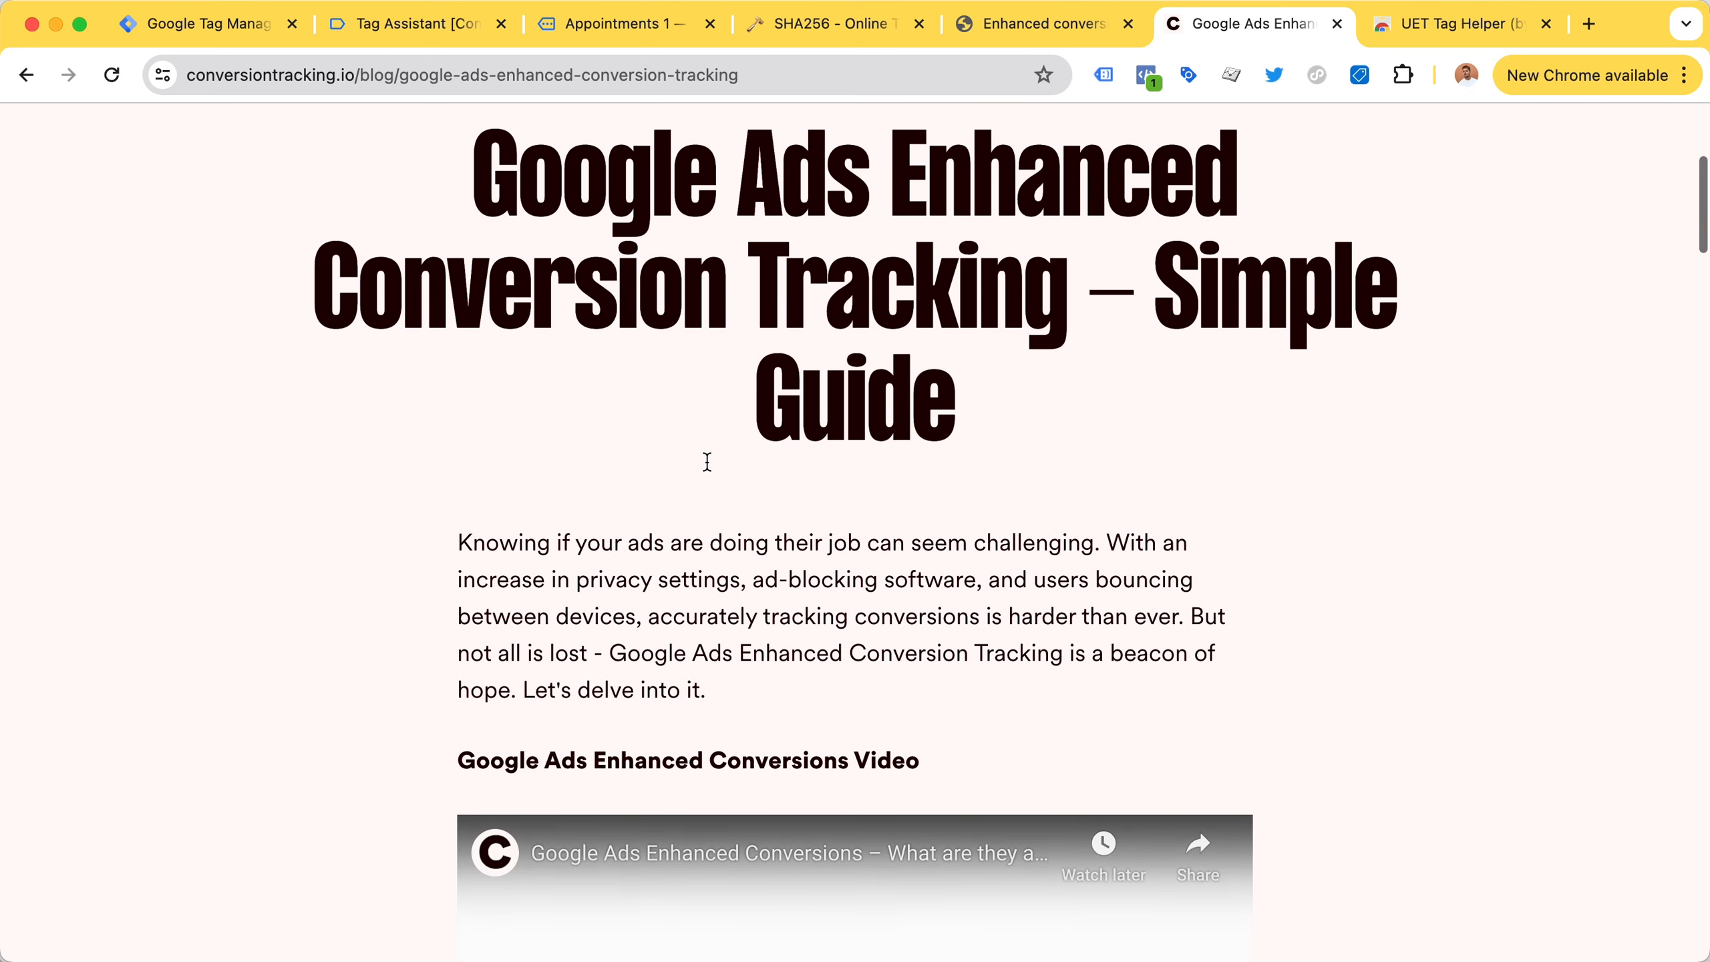
scroll(706, 462, "up", 3)
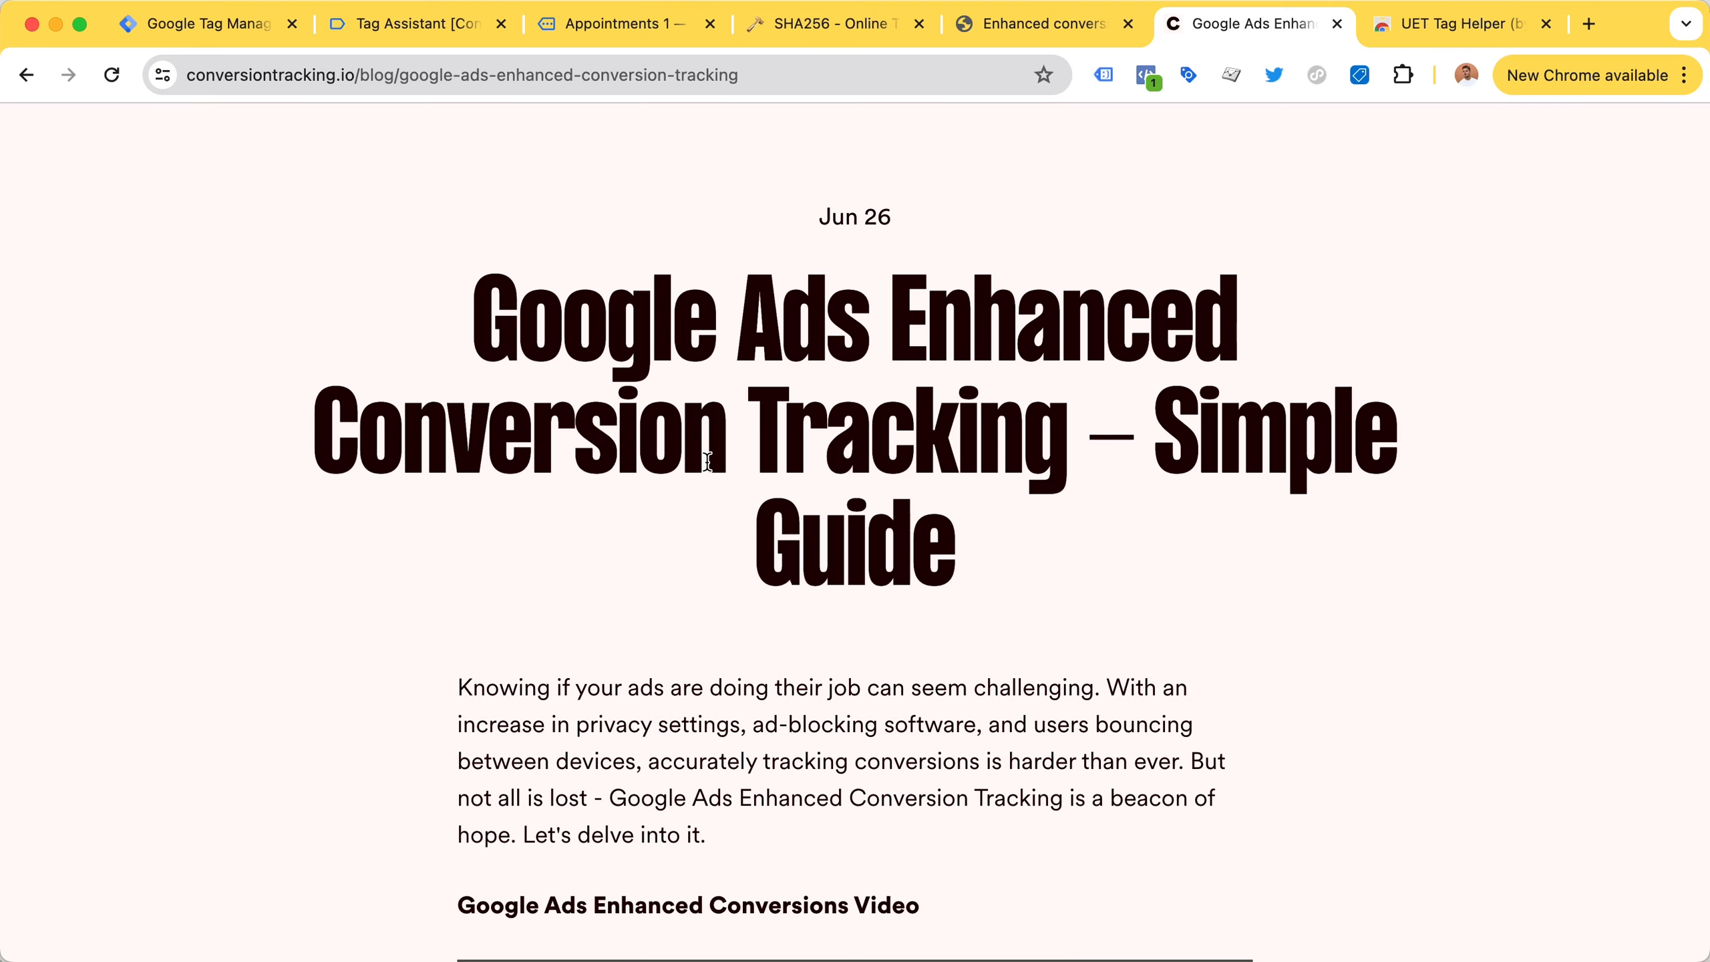